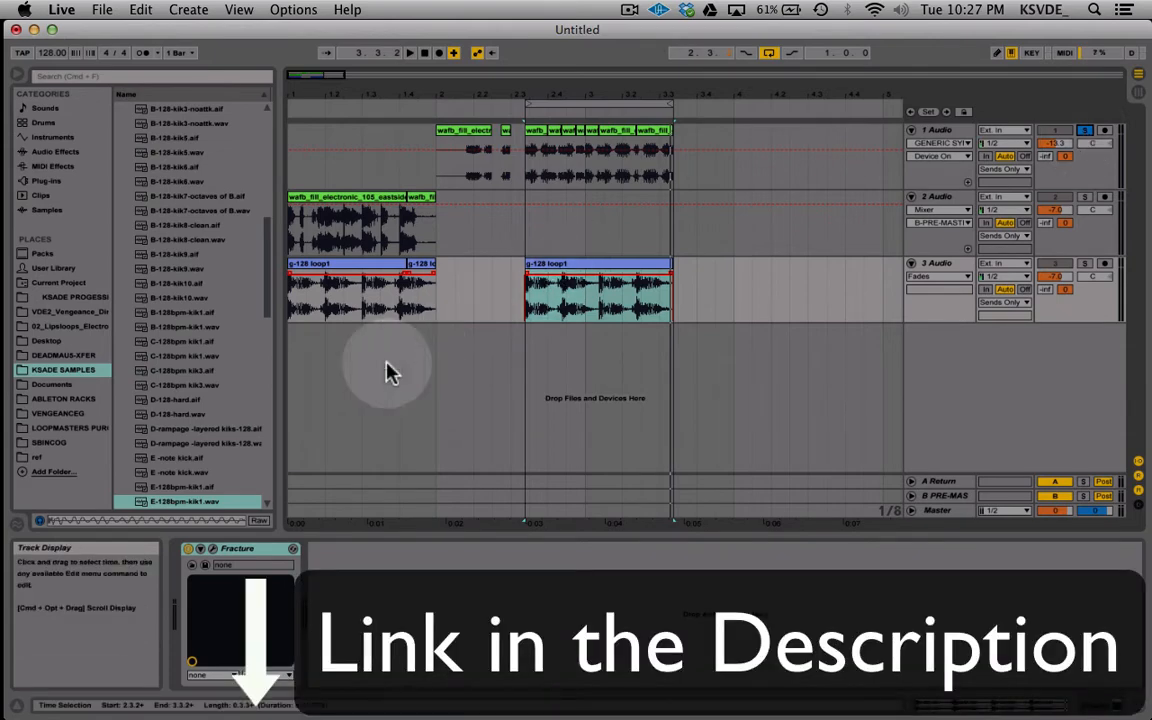
Step: Open the Fracture plug-in window on track 3 Audio, review its effect controls, and close it
left_click(211, 549)
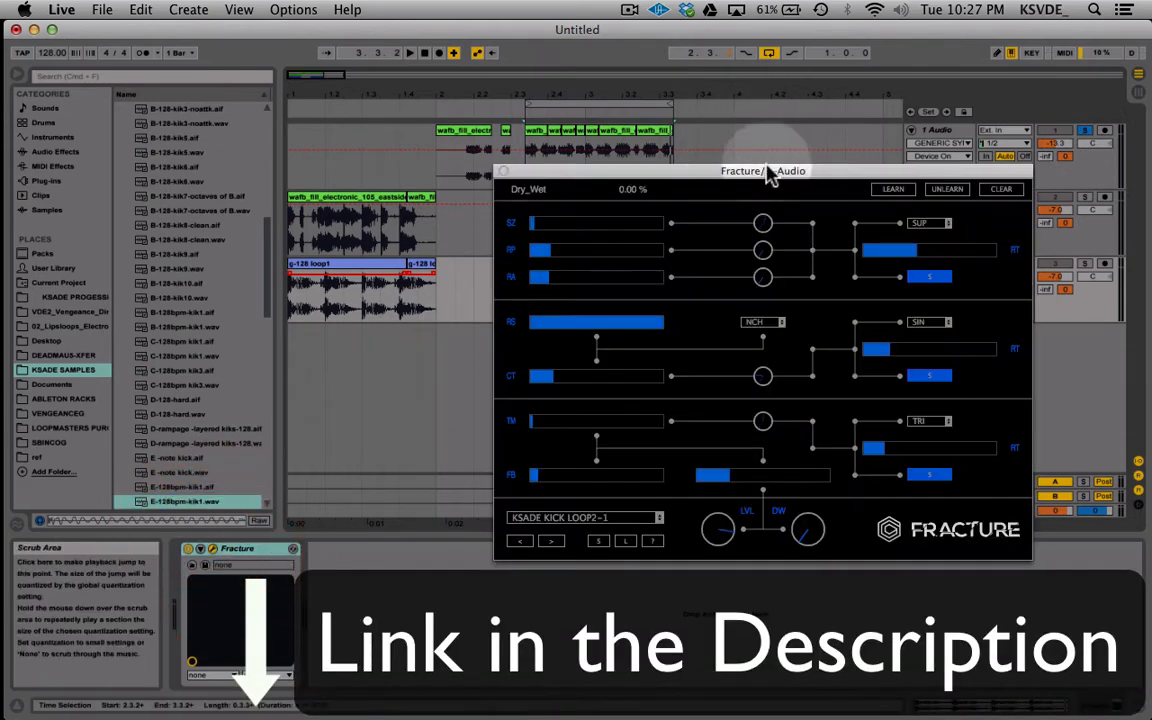
left_click_drag(768, 170, 577, 118)
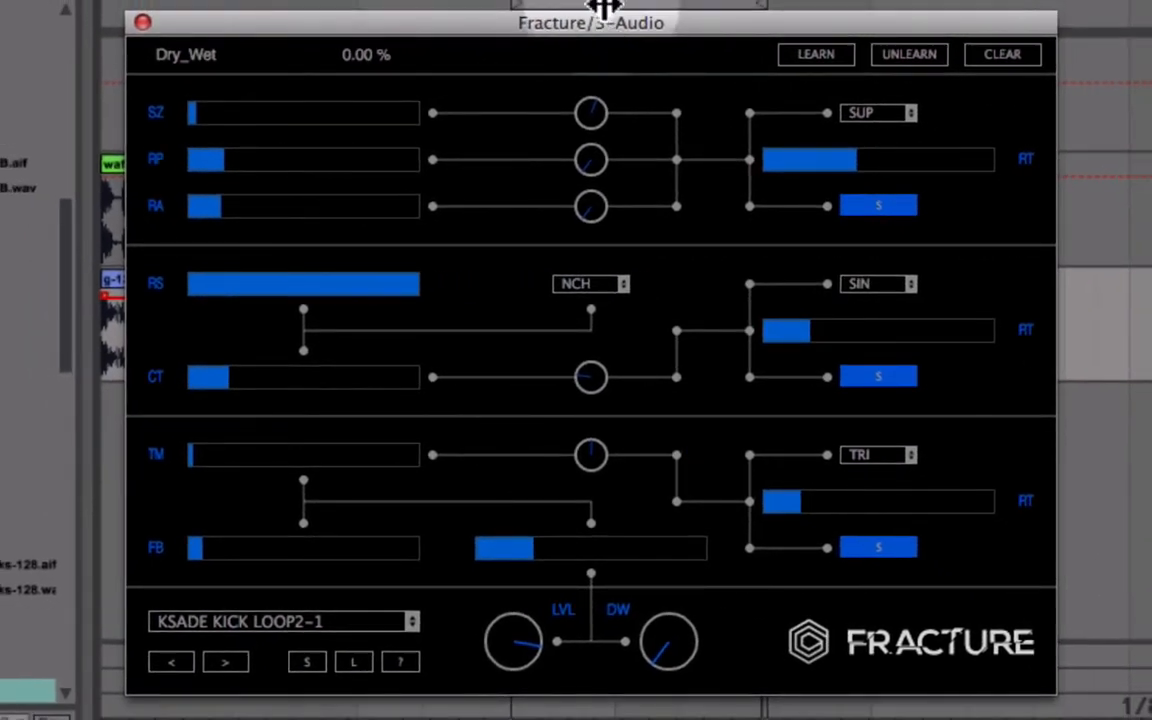
left_click_drag(601, 31, 638, 152)
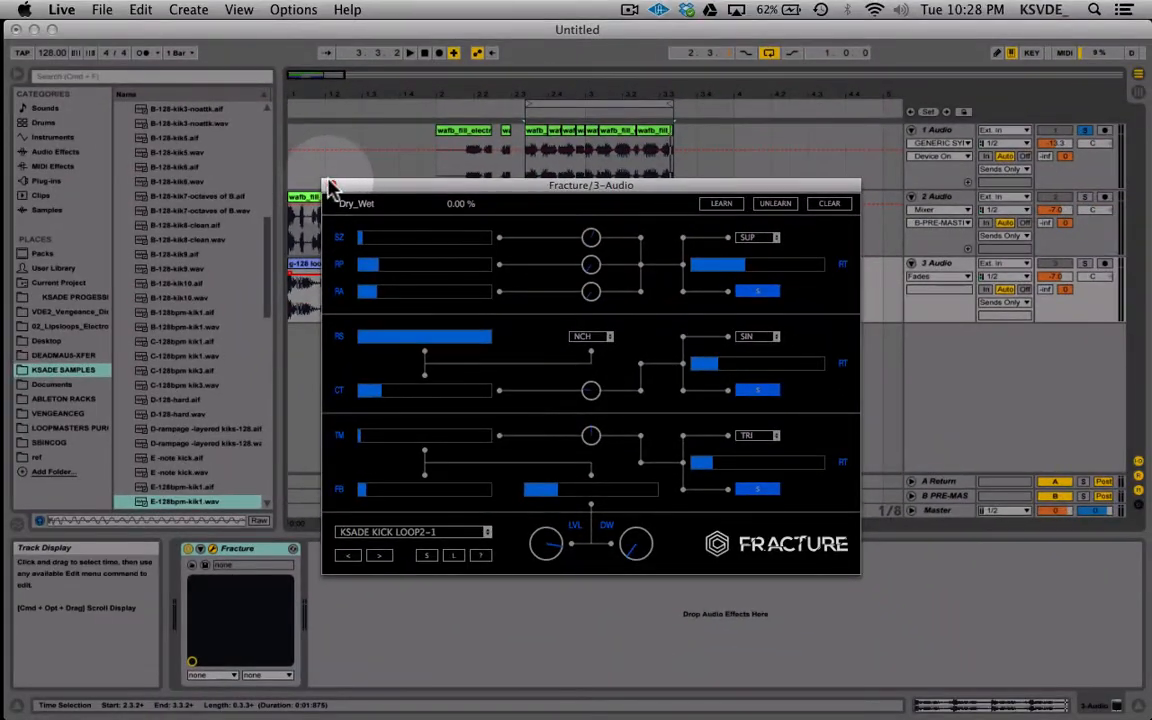
left_click(176, 143)
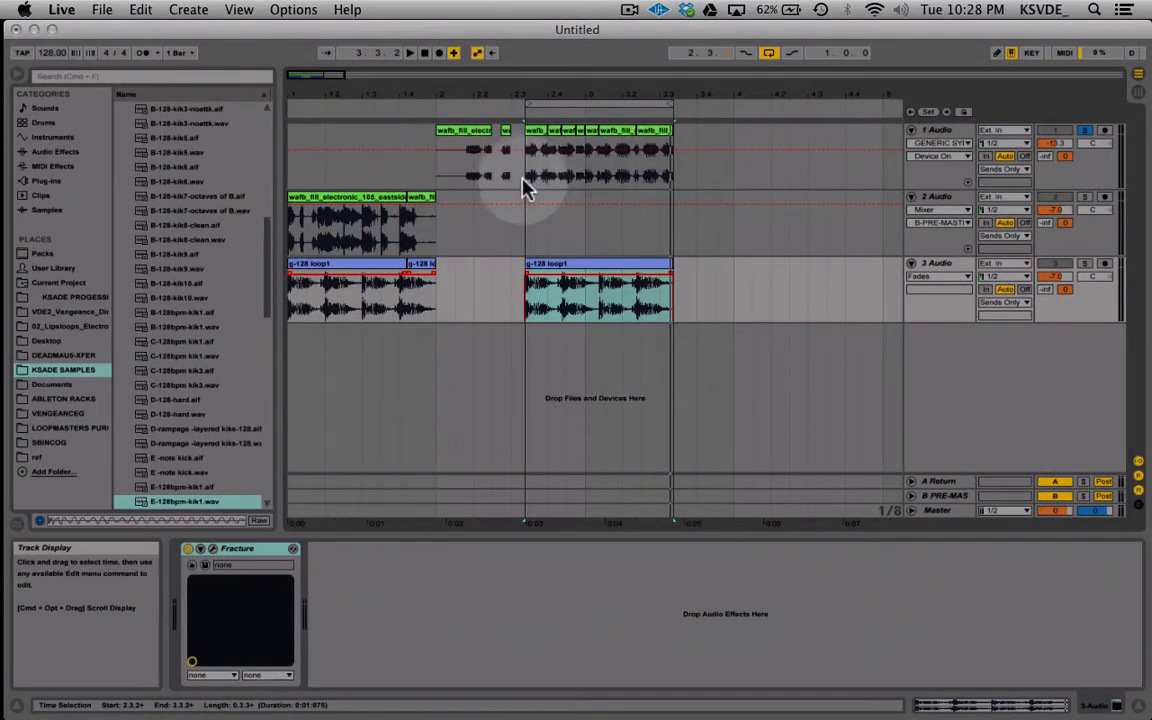
Step: Turn off solo on track 1 Audio in Session View
left_click_drag(530, 172, 694, 172)
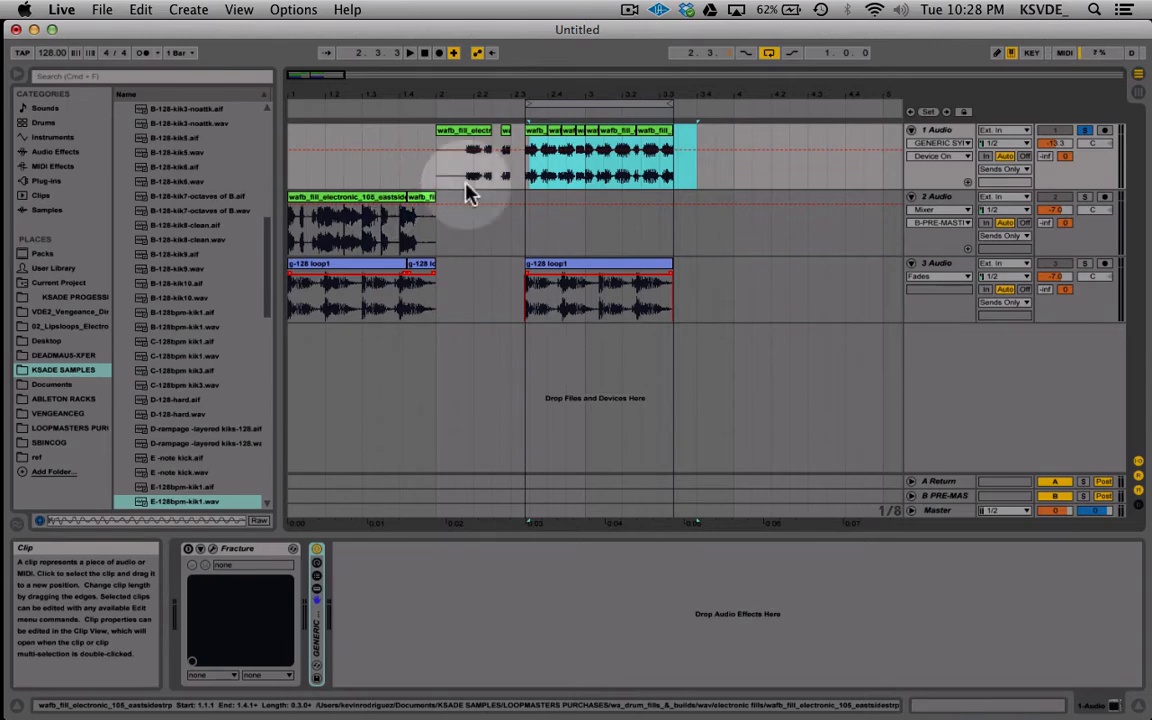
key("Tab")
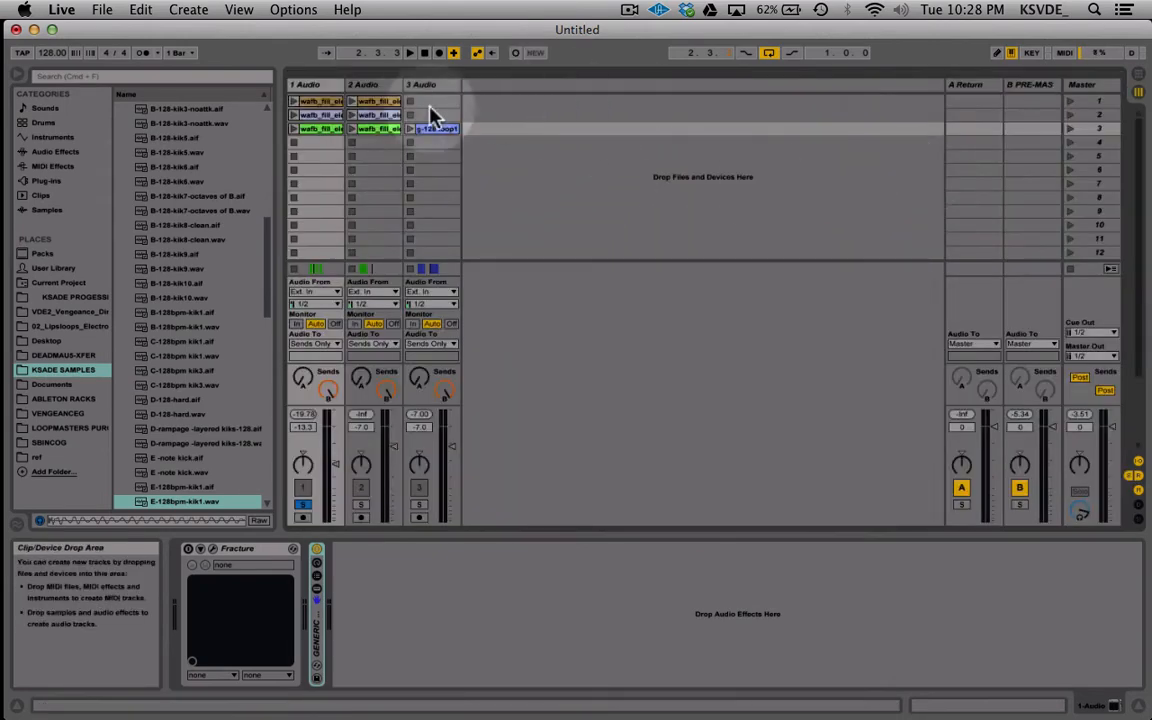
key("Tab")
left_click(736, 218)
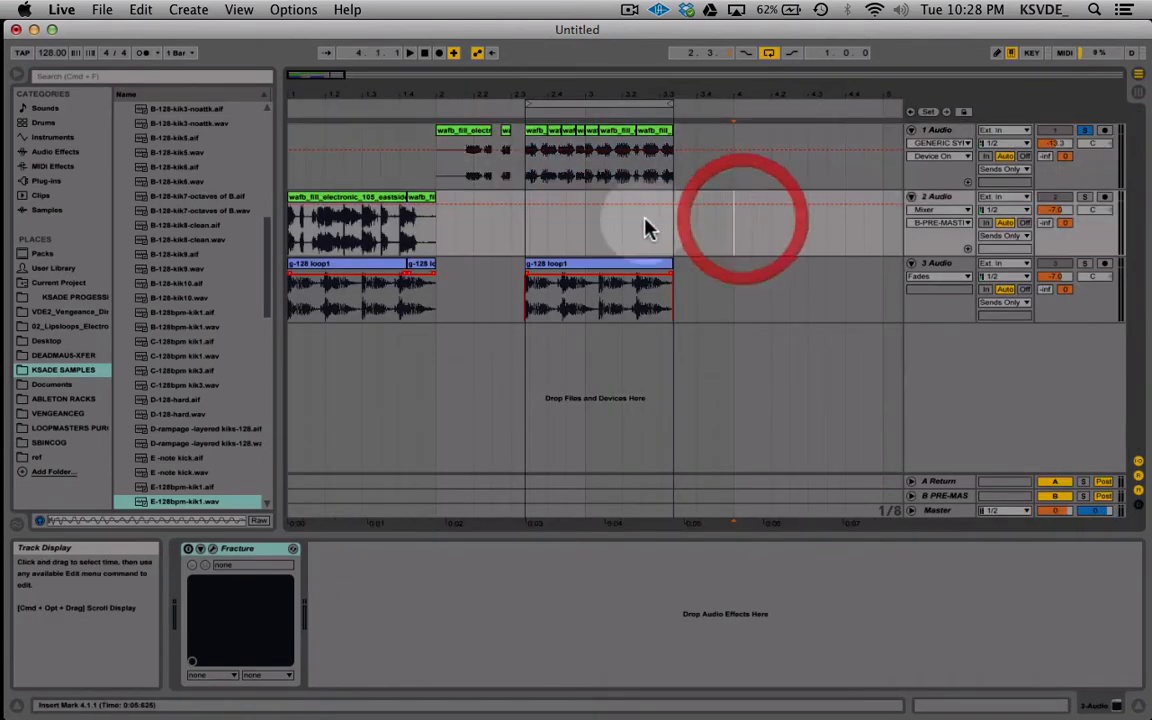
key("Tab")
left_click(302, 503)
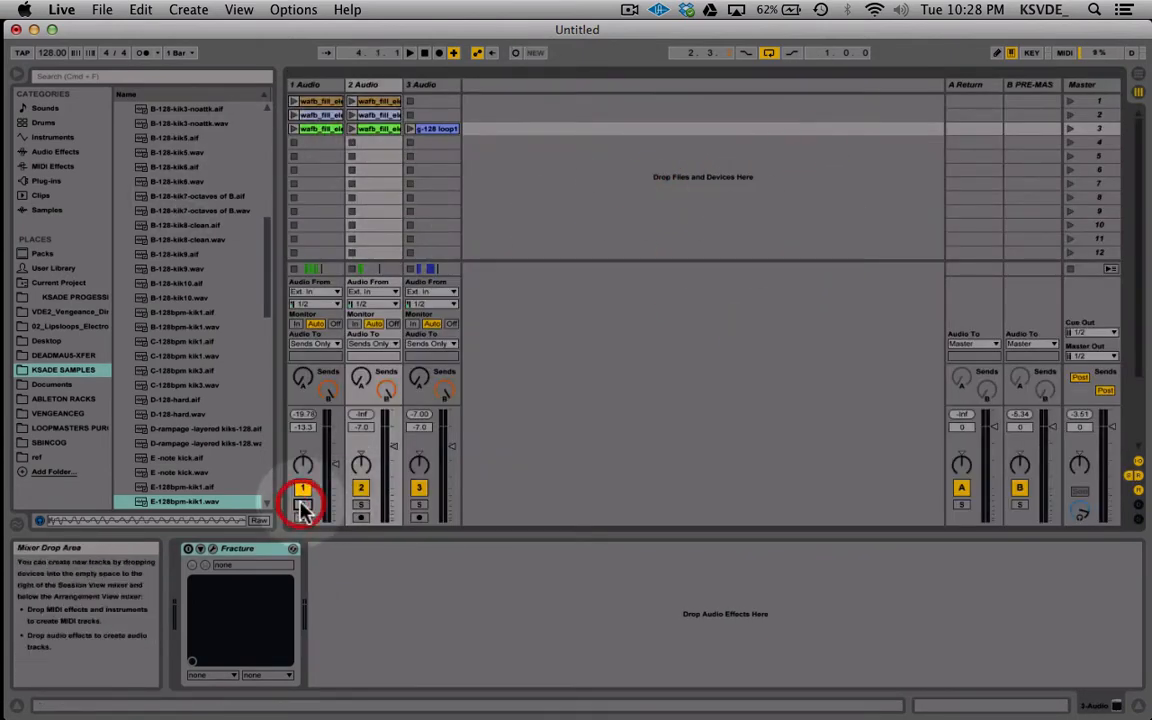
Step: Audition the third clip of track 2 Audio in Session View and restore playback to the arrangement
left_click(351, 132)
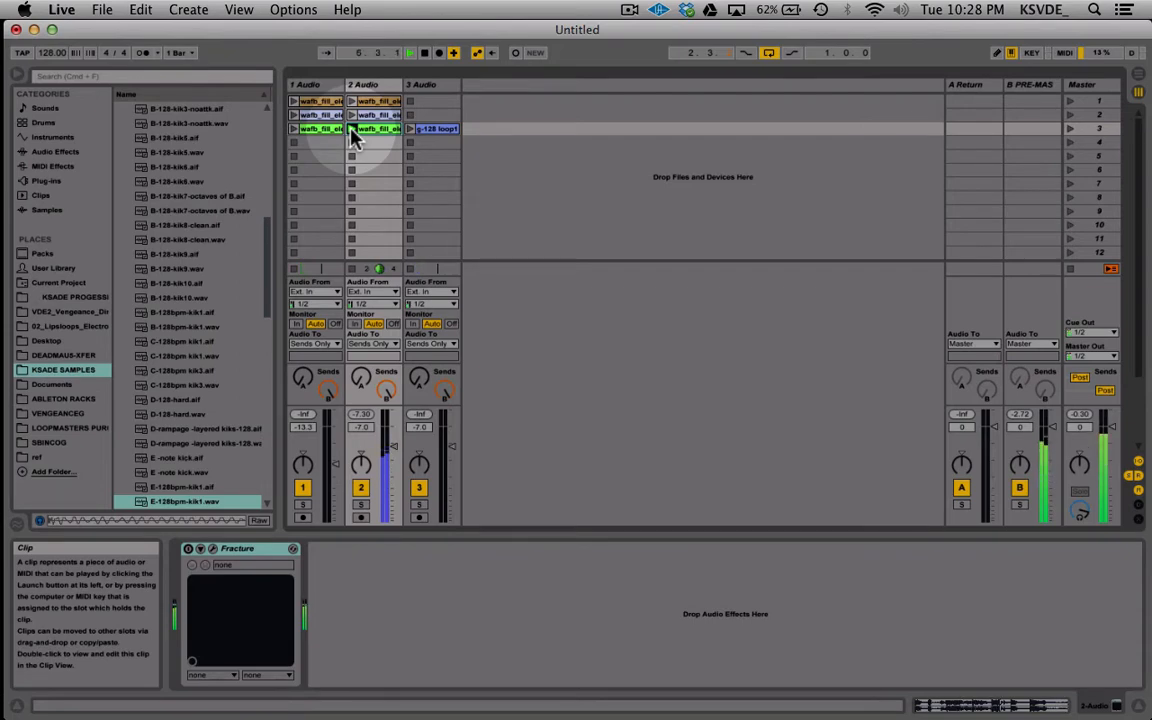
key("Tab")
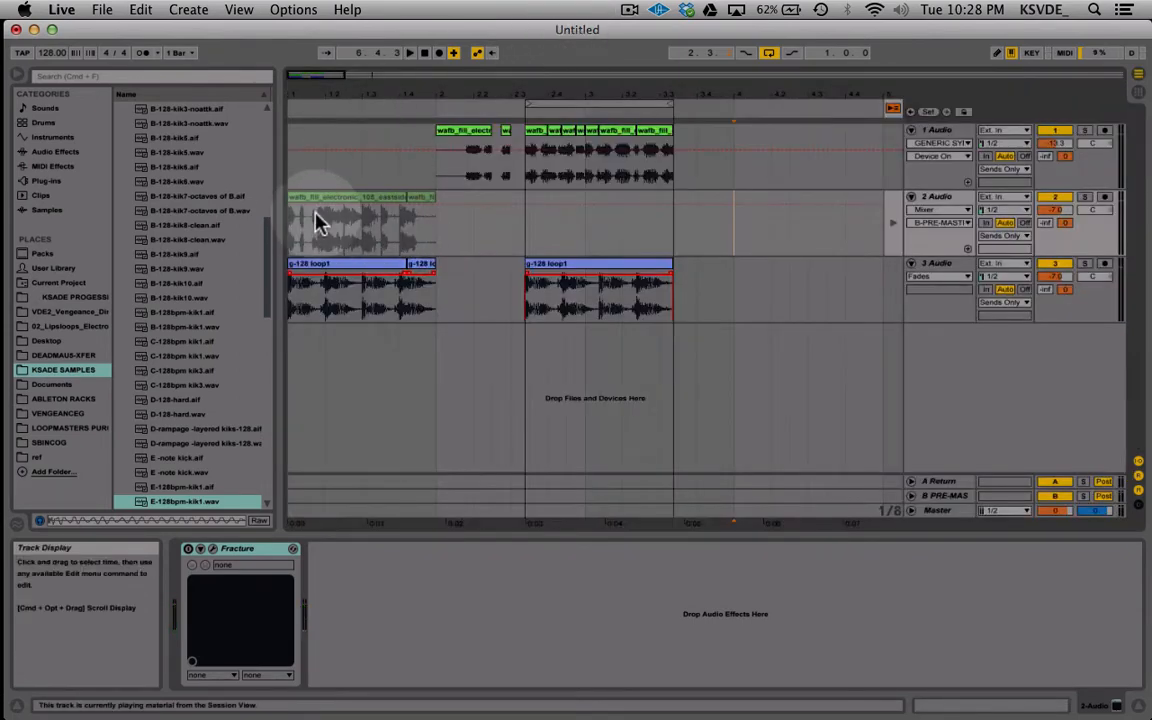
left_click(893, 108)
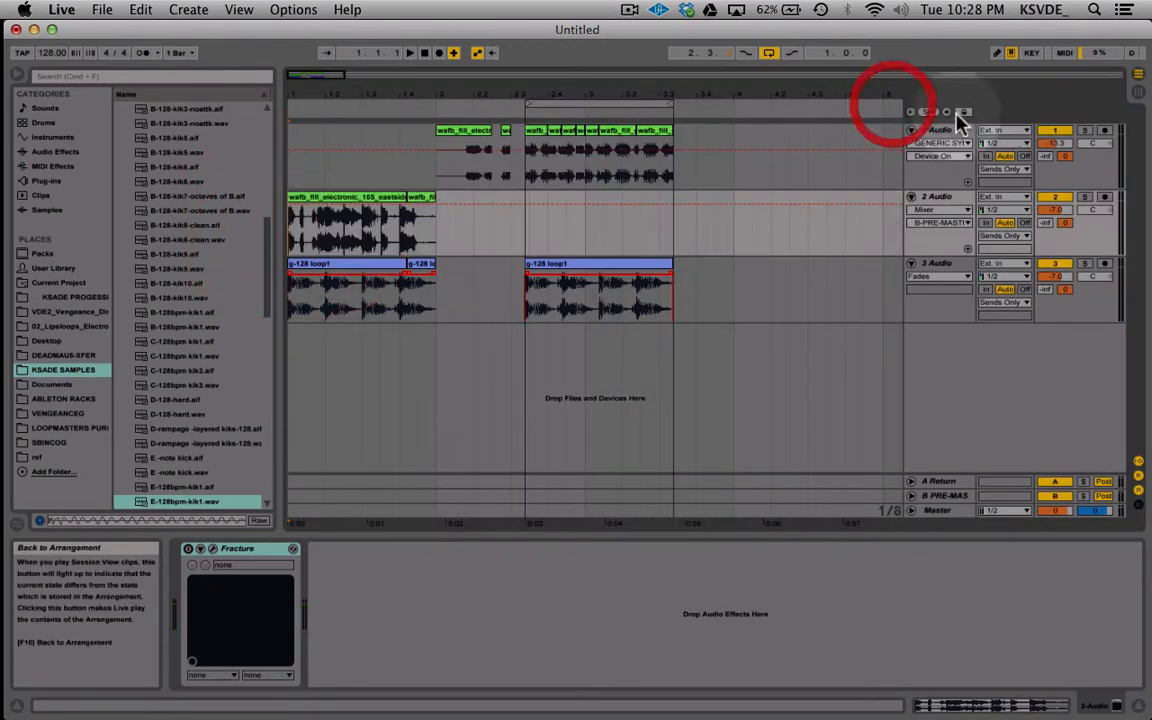
Step: Solo track 2 Audio in the arrangement, play it, and activate its Fracture device
left_click(1086, 197)
key("space")
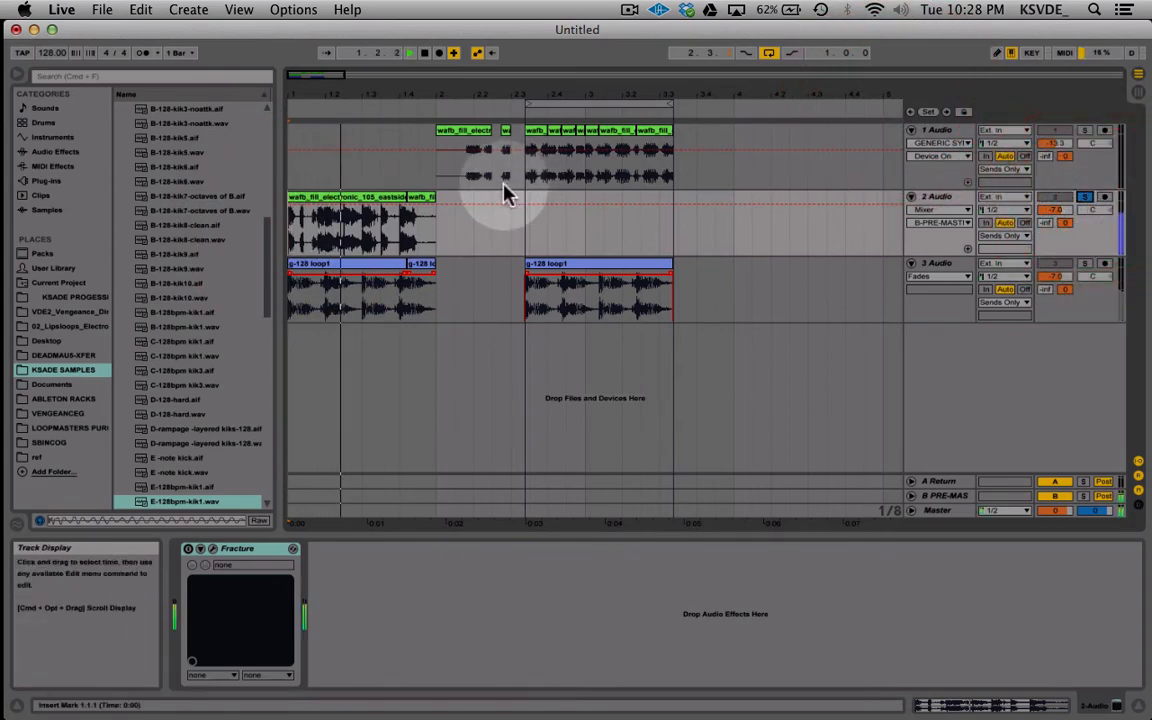
left_click(945, 196)
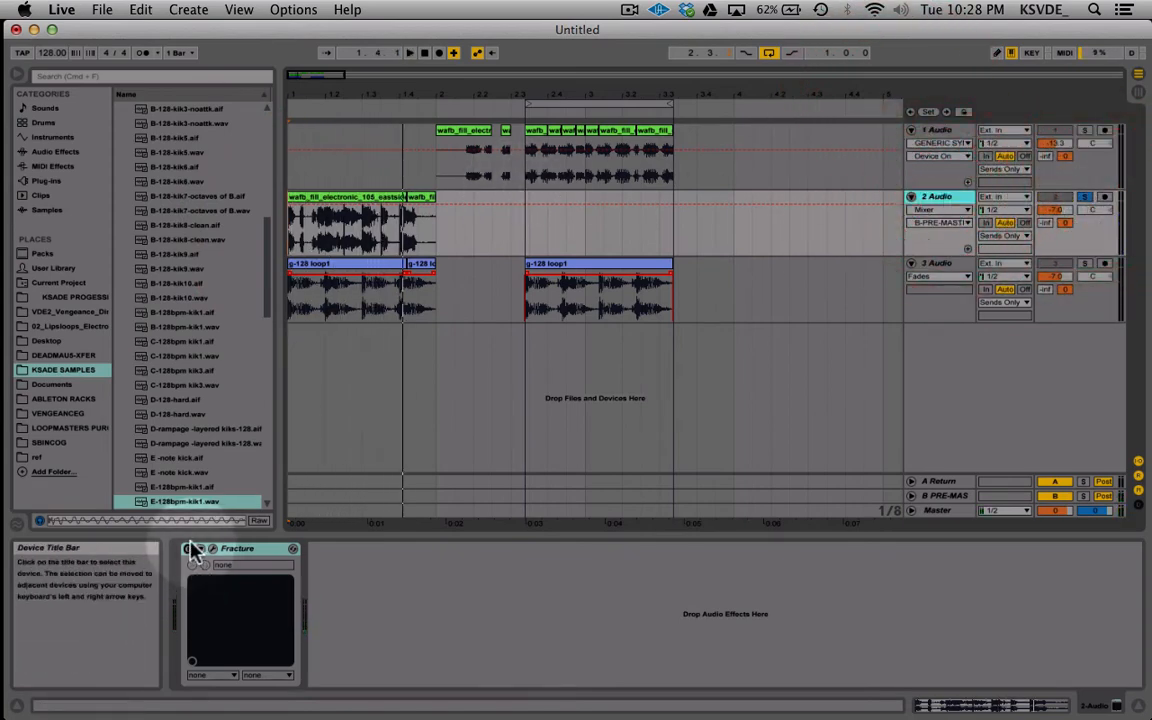
left_click(190, 555)
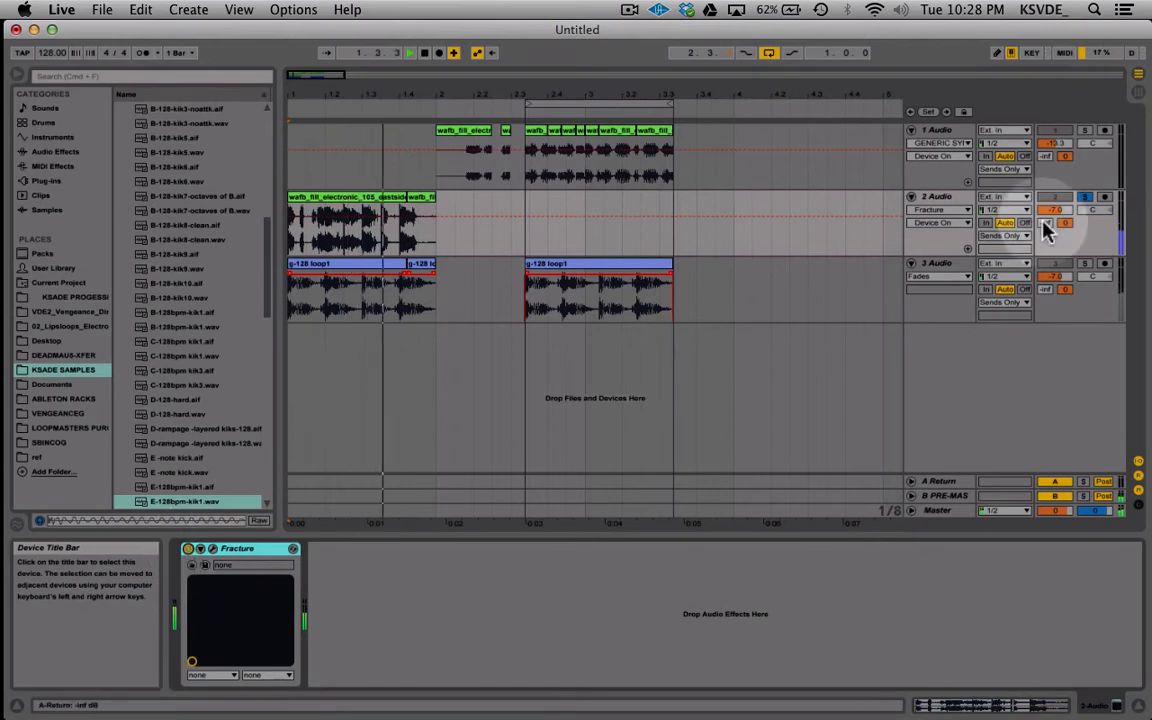
Step: Open track 2's Fracture window and loop its clips in the arrangement from 1.1.1 to 2.1.1
left_click(212, 549)
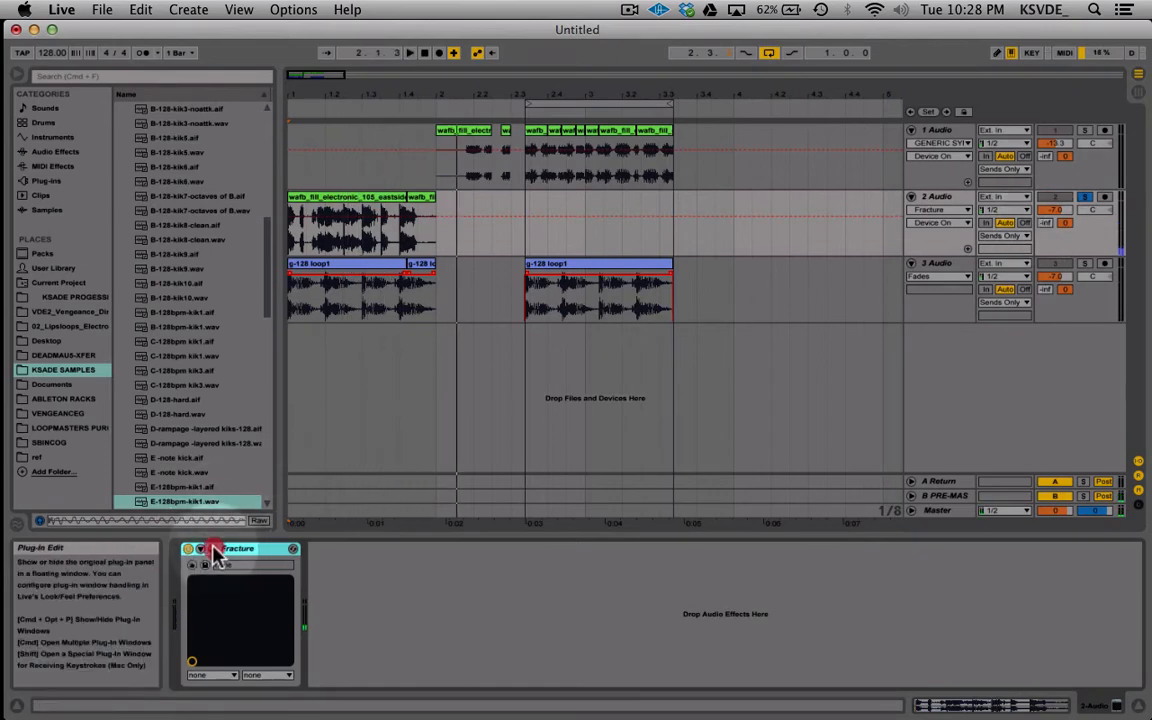
left_click(290, 228)
left_click_drag(287, 222, 120, 214)
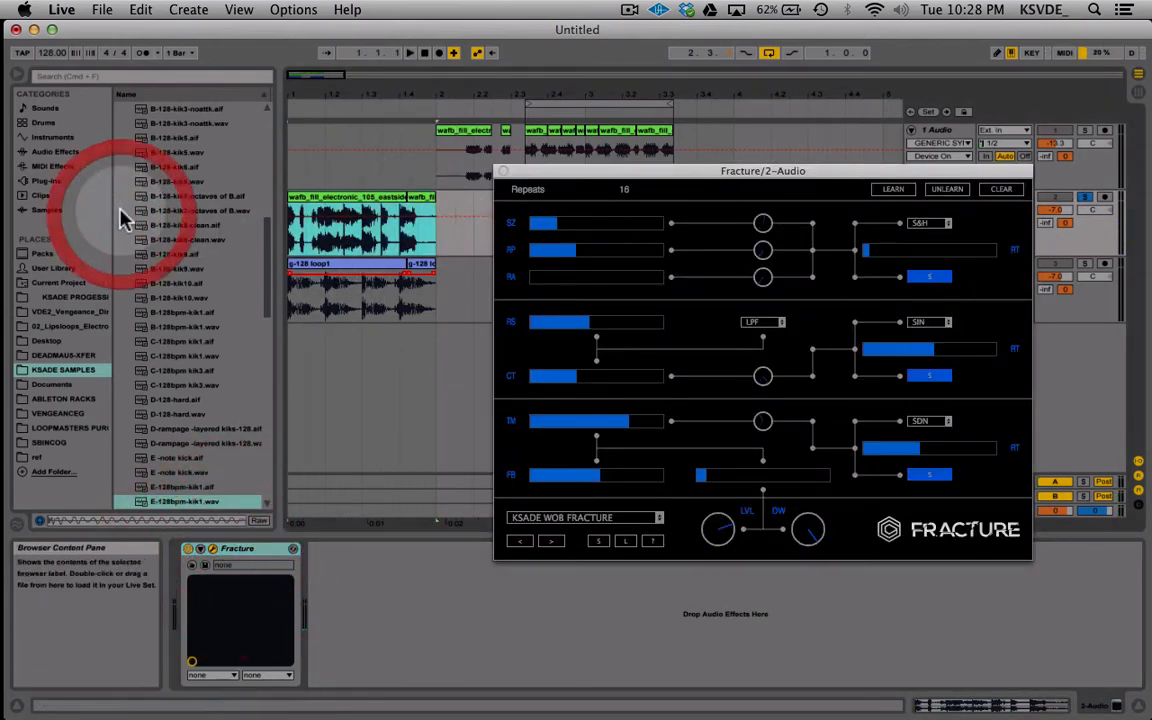
key("super+l")
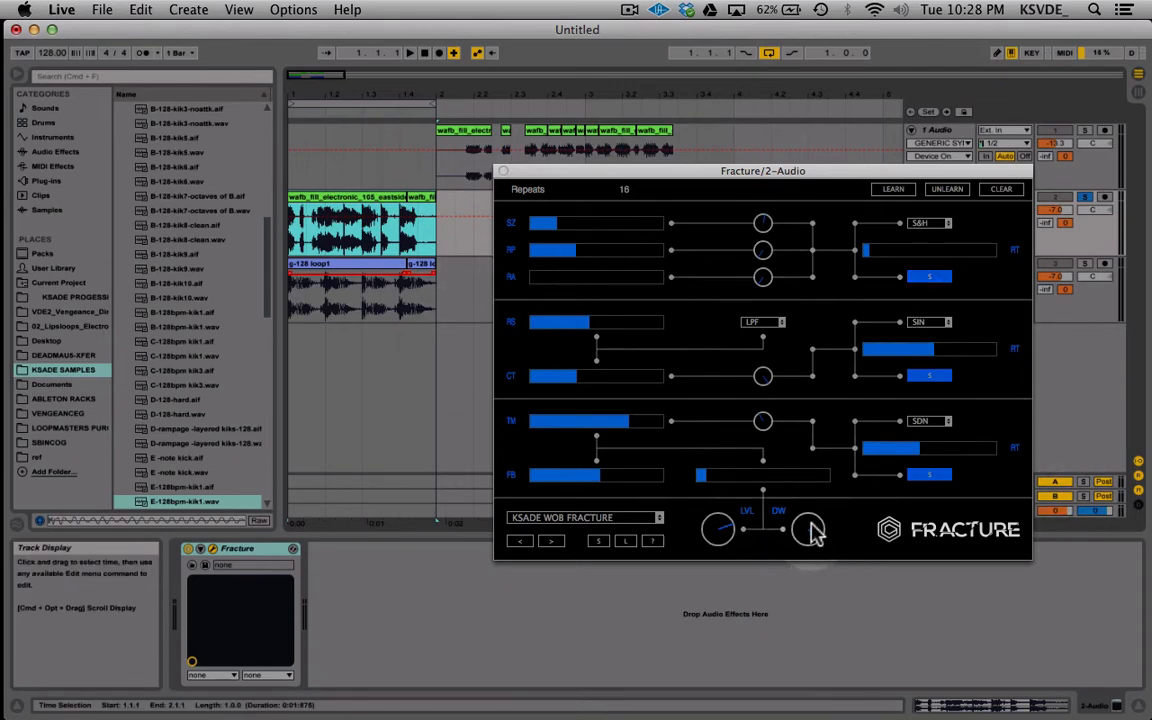
Step: Sweep Fracture's Dry/Wet down and back up to 100% during looped playback, and close the plug-in window
left_click_drag(812, 533, 814, 714)
key("space")
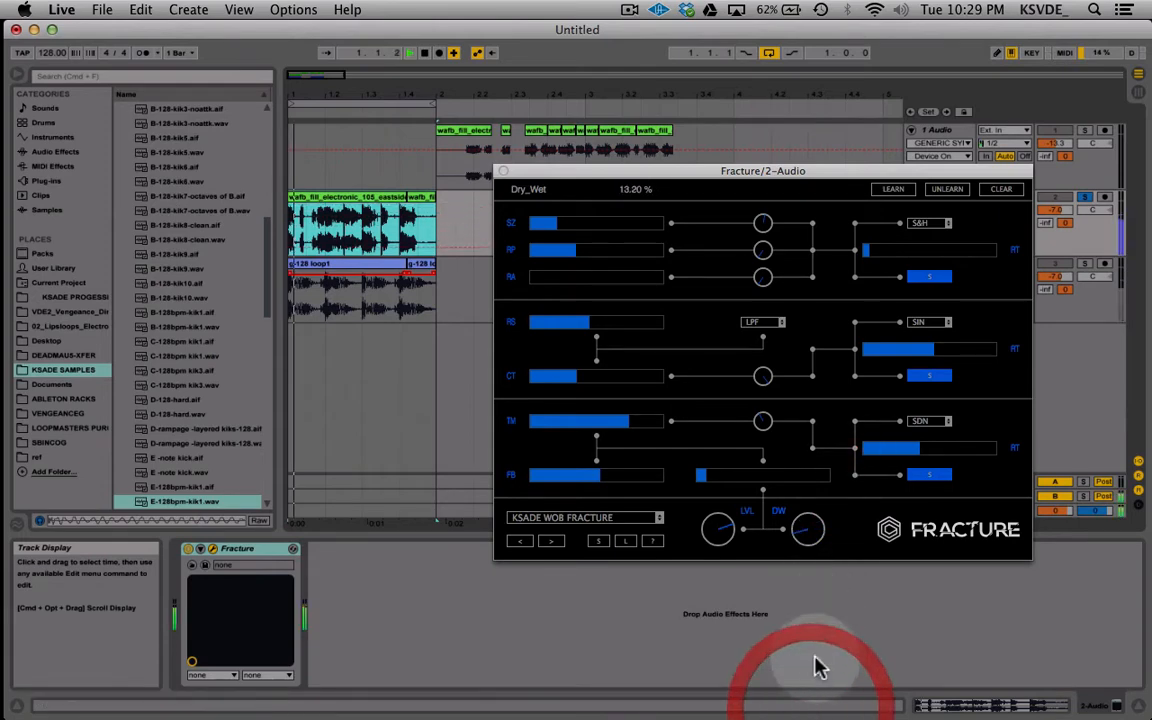
left_click_drag(809, 529, 812, 323)
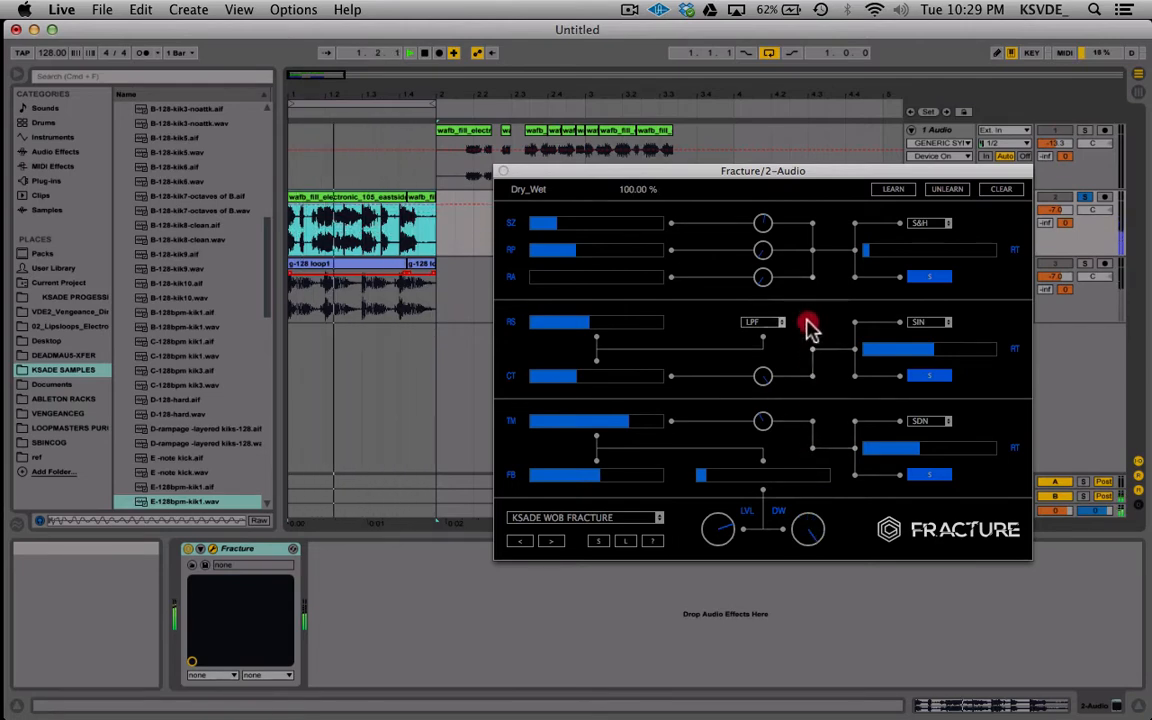
left_click_drag(808, 328, 803, 436)
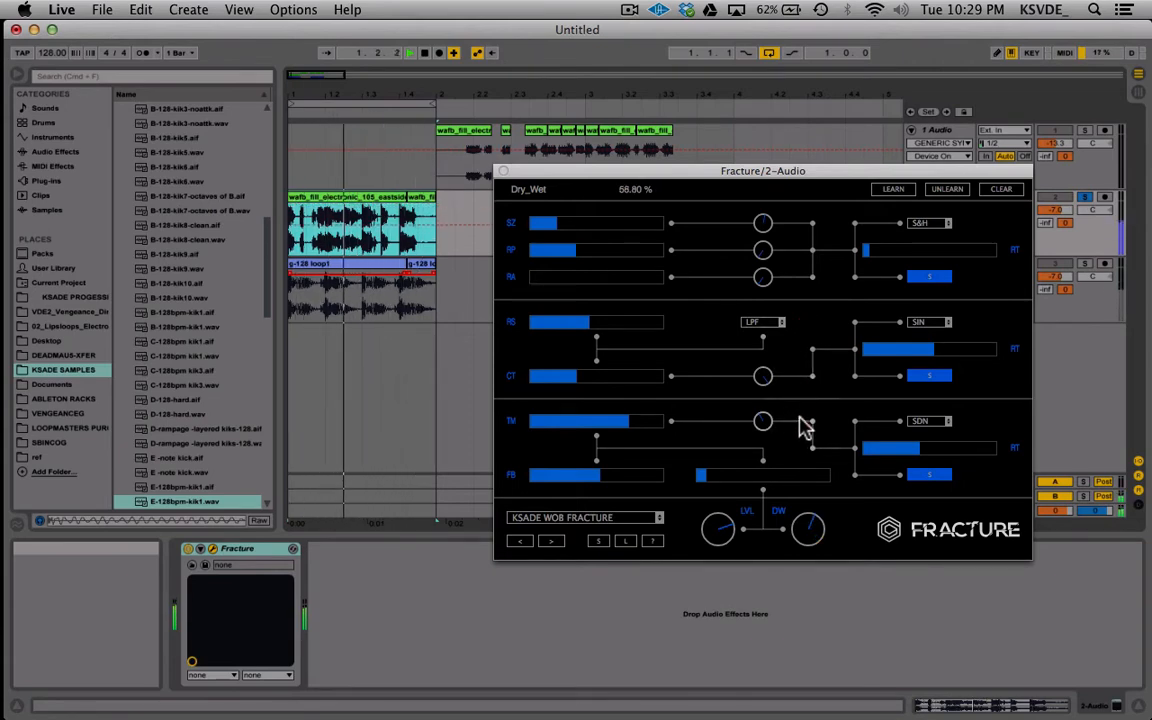
left_click_drag(801, 408, 860, 205)
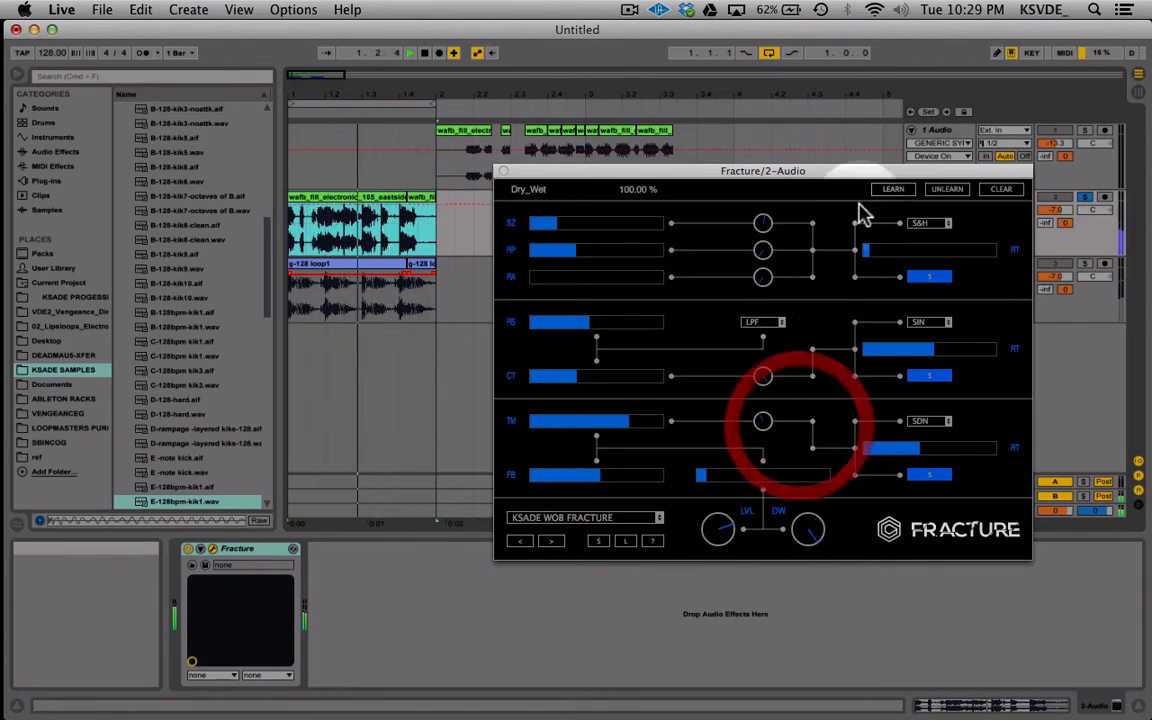
key("space")
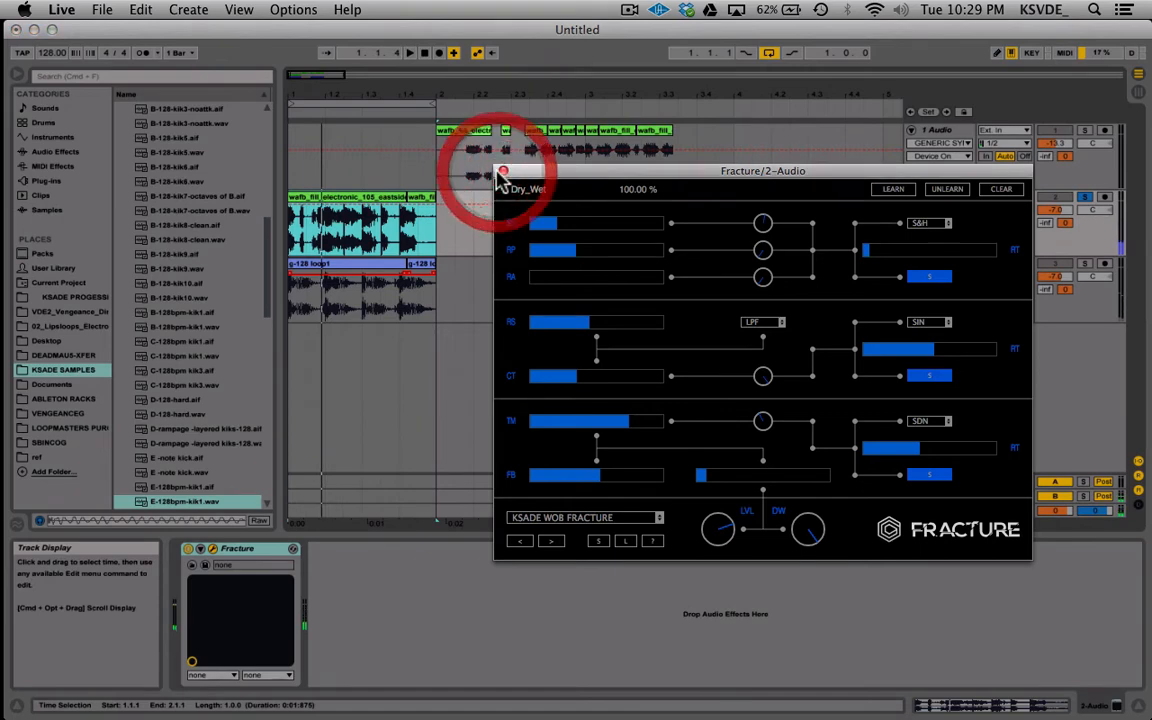
left_click(503, 171)
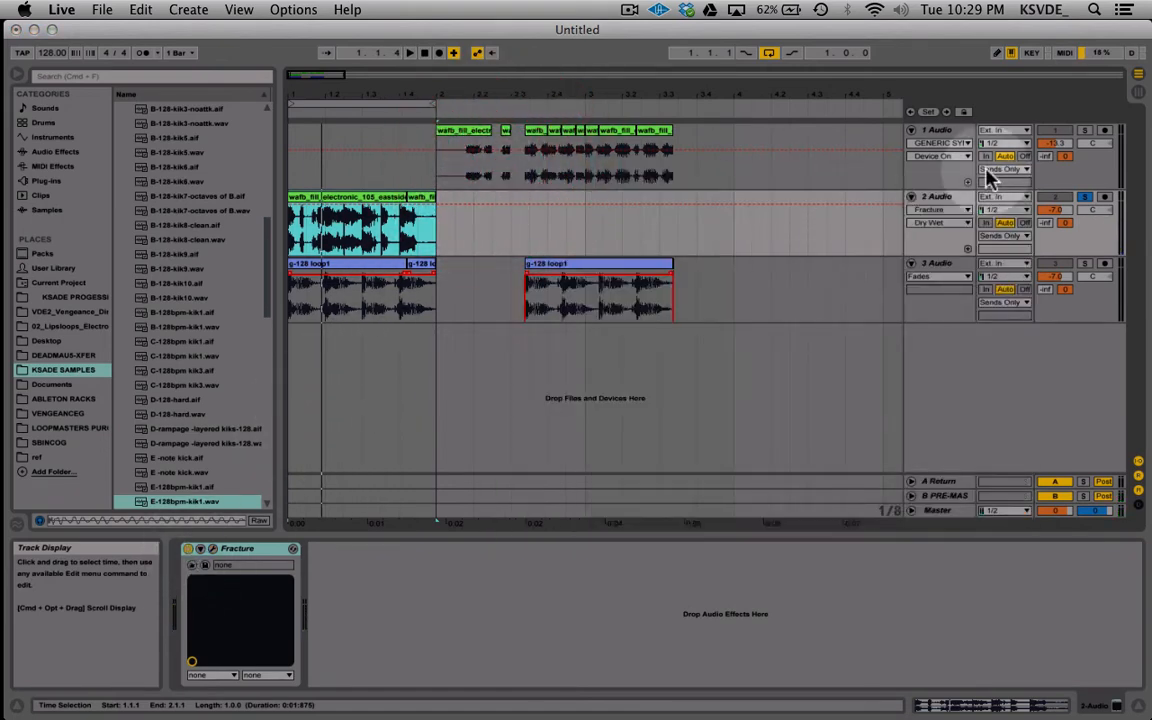
Step: Freeze track 2 Audio with its Fracture effect
right_click(958, 198)
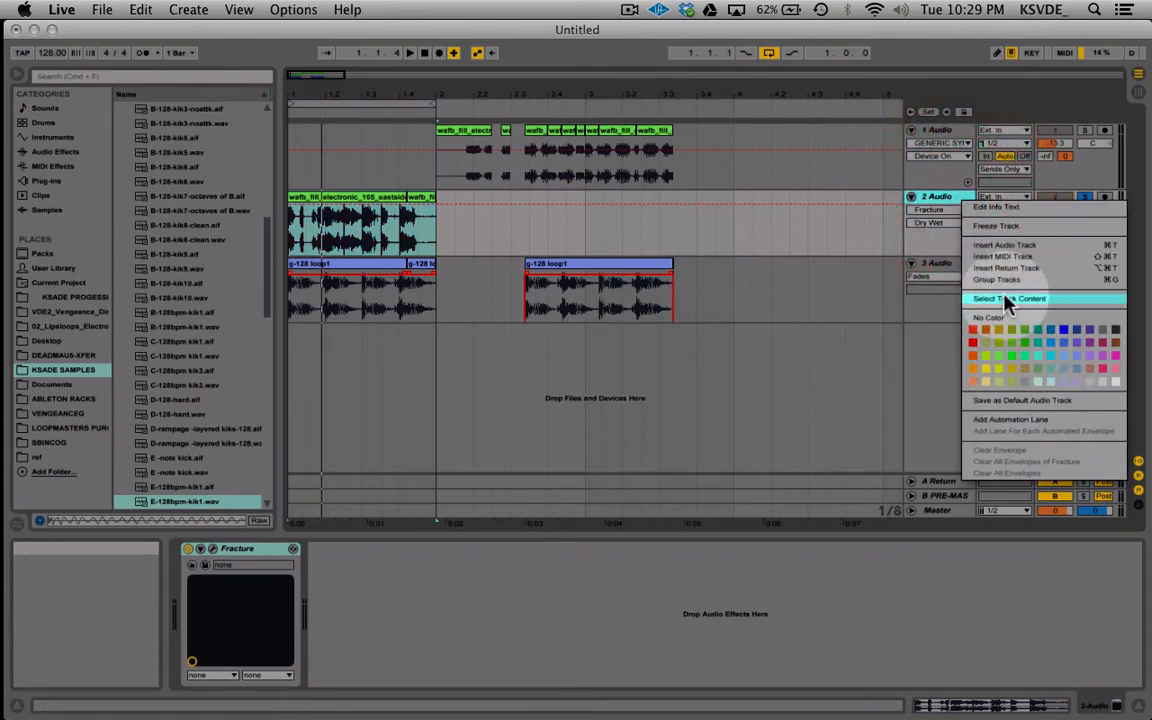
left_click(948, 195)
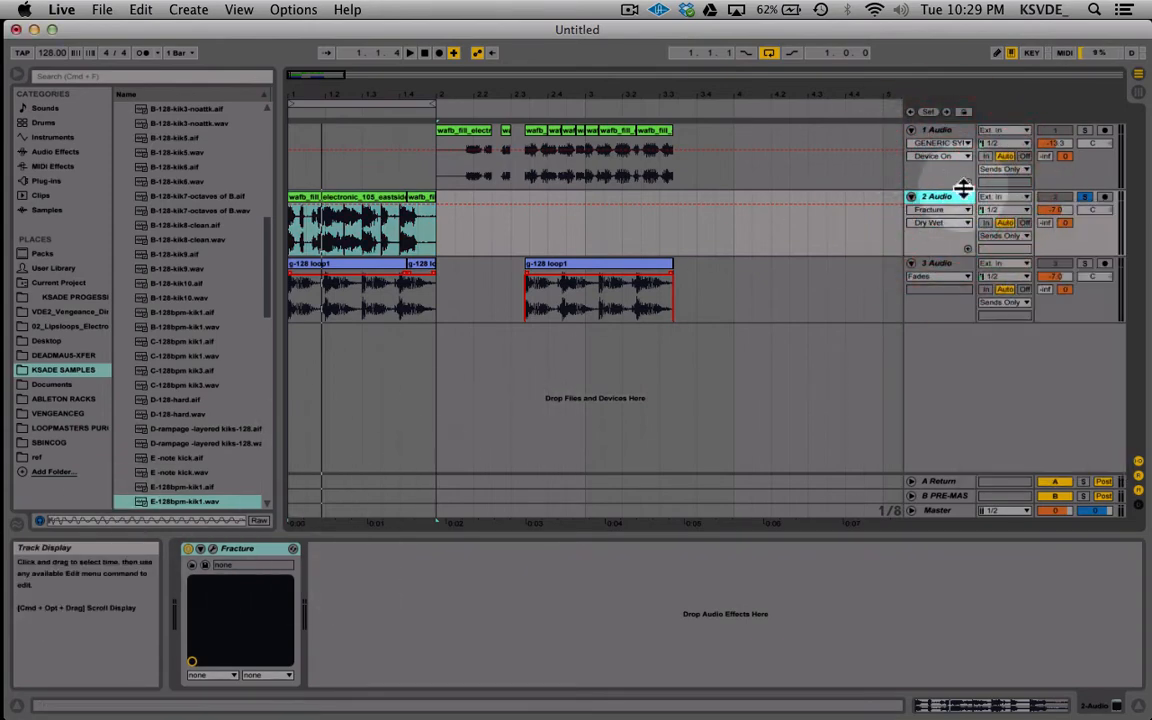
right_click(346, 199)
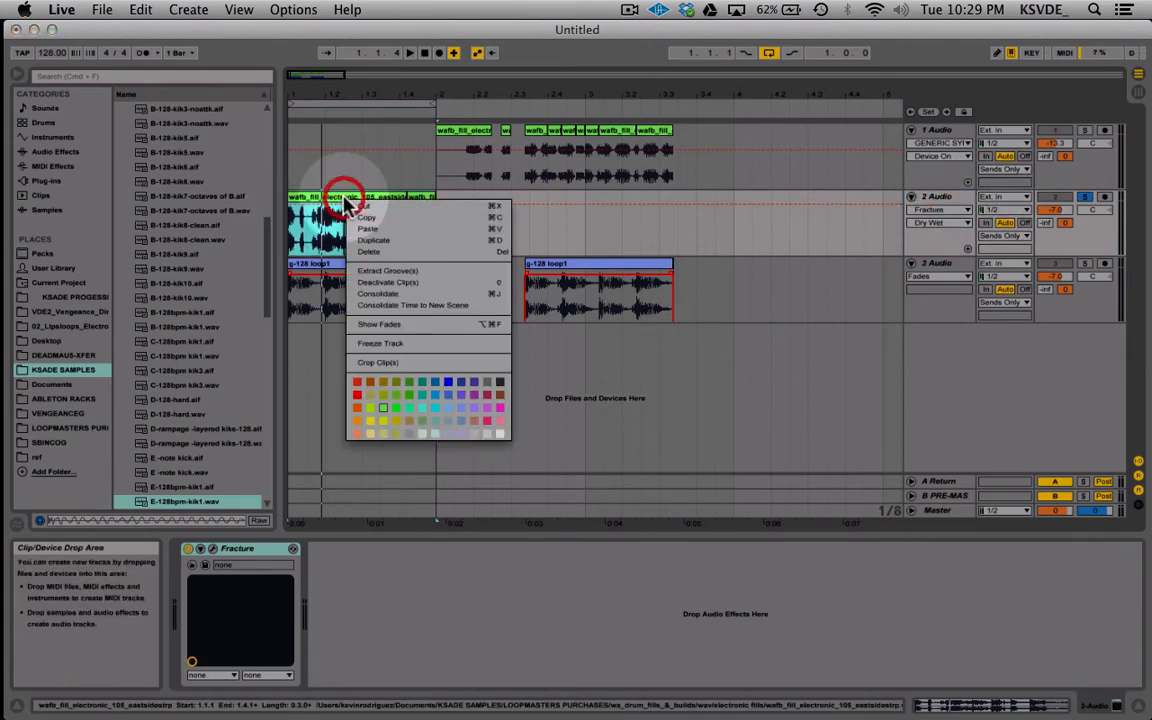
left_click(399, 343)
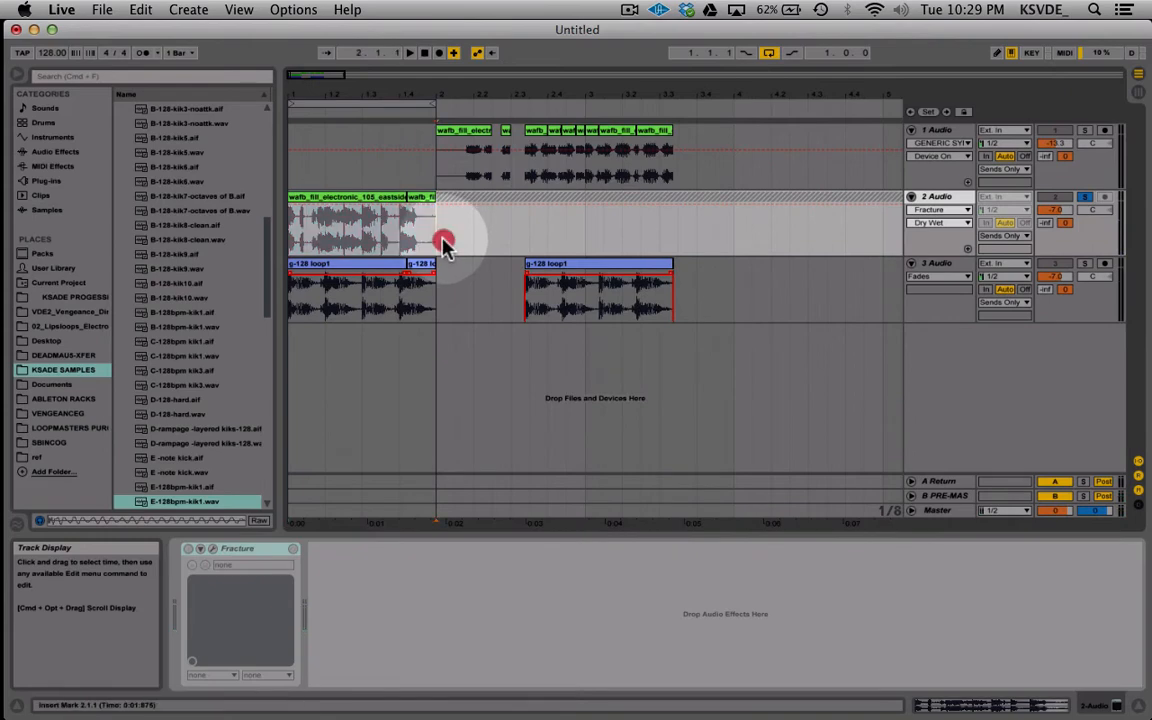
Step: Copy the frozen clips from track 2 Audio onto track 1 Audio at 4.1.1
left_click(442, 240)
left_click(330, 232)
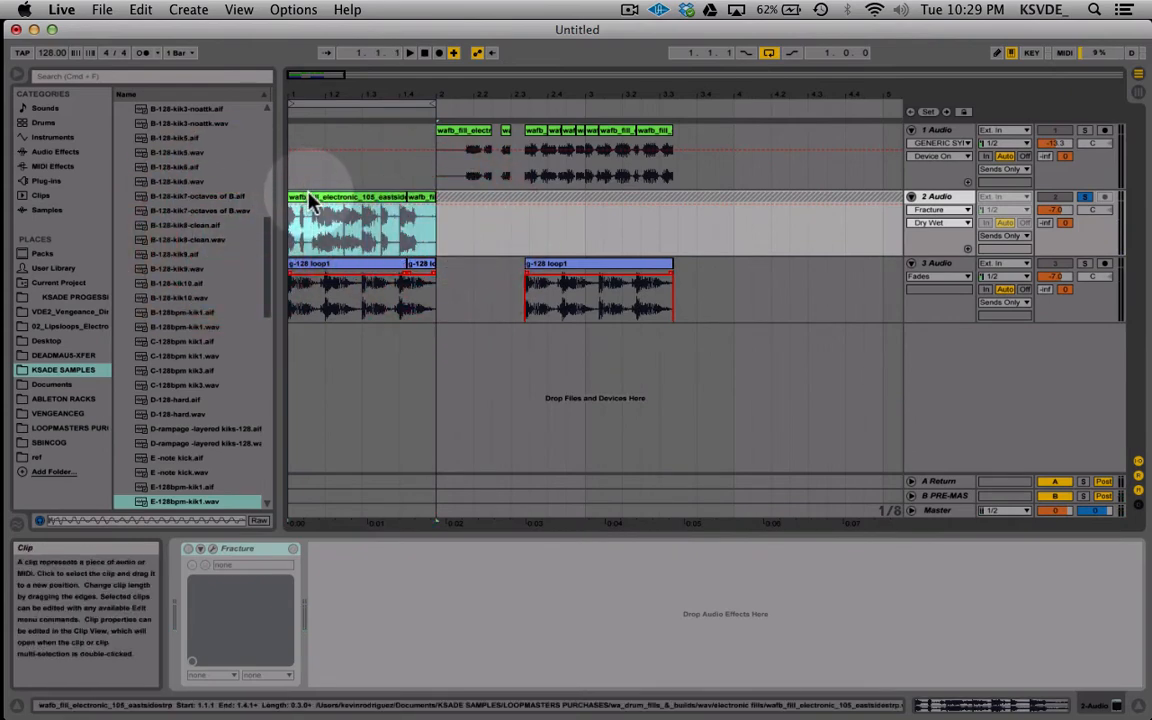
left_click_drag(310, 200, 762, 130)
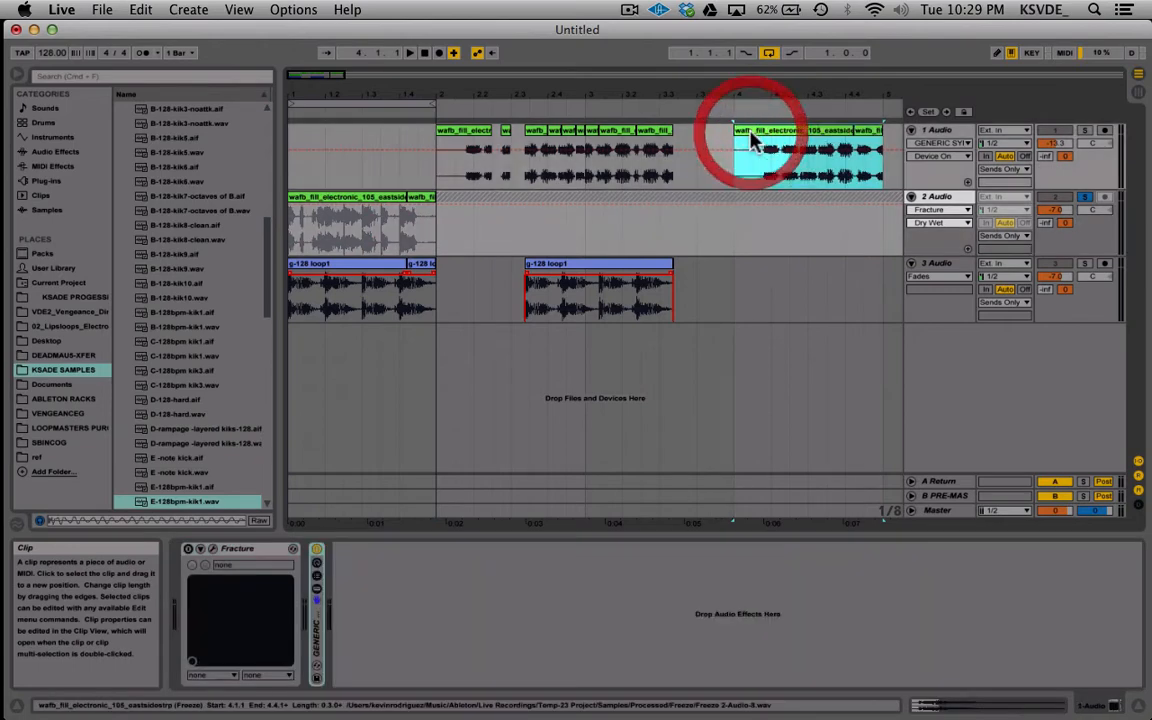
Step: Solo track 1 Audio and play the copied frozen clips from near bar 4
left_click(1086, 131)
scroll(745, 182, "right", 3)
left_click(681, 174)
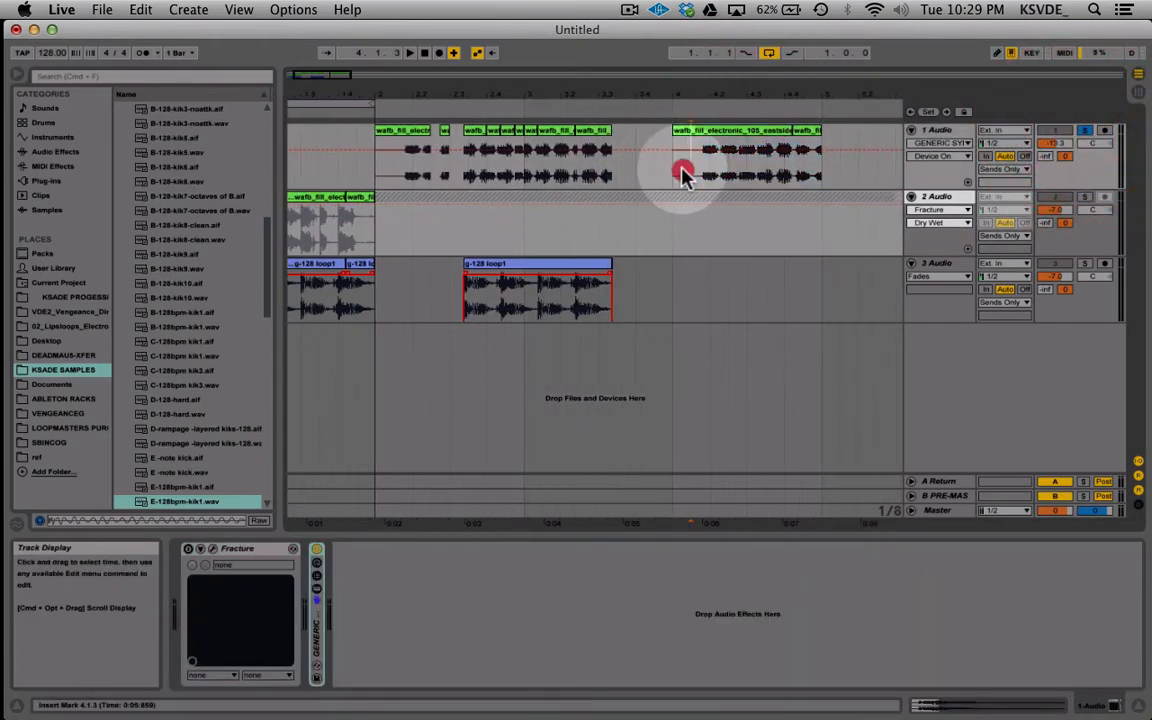
left_click(956, 130)
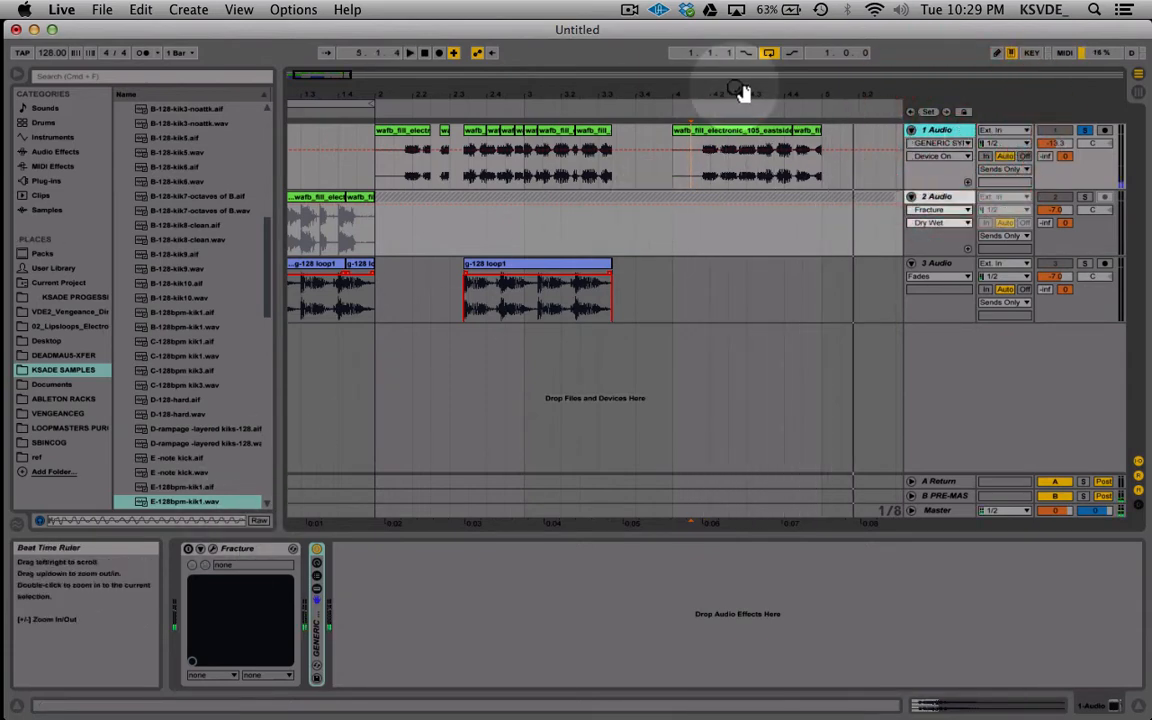
Step: Delete the copied frozen clips at bar 4 of track 1 Audio and turn off the track's solo
left_click_drag(674, 175, 830, 172)
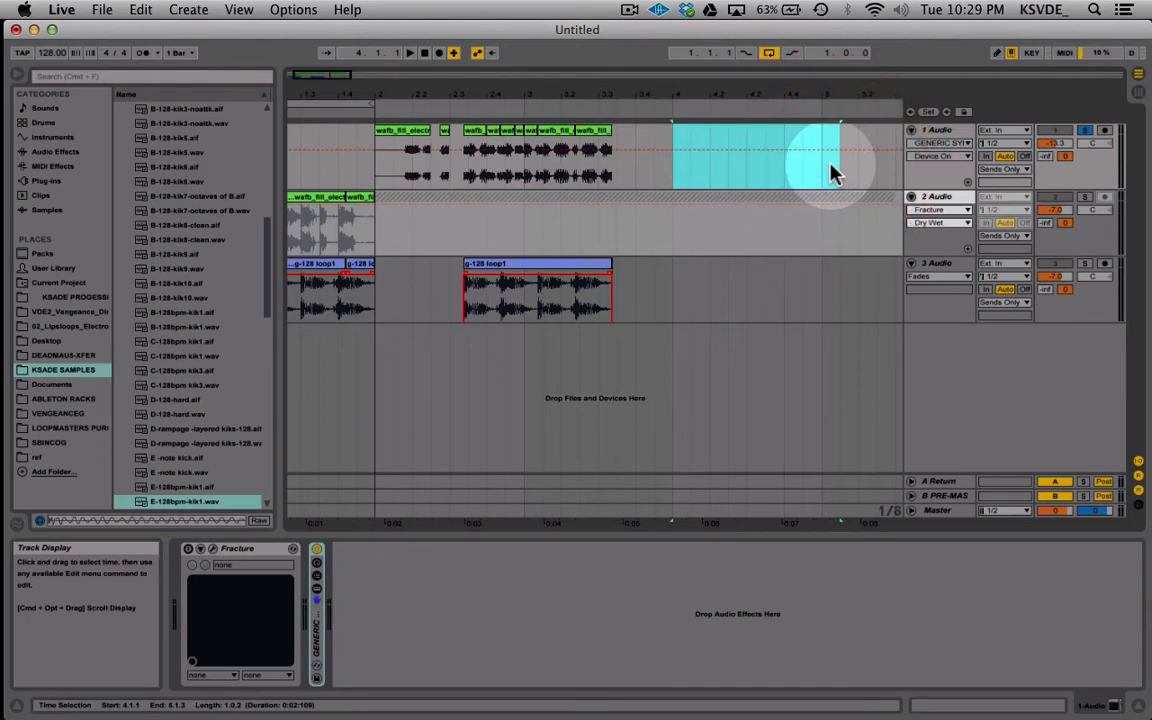
left_click(1084, 131)
scroll(556, 245, "left", 2)
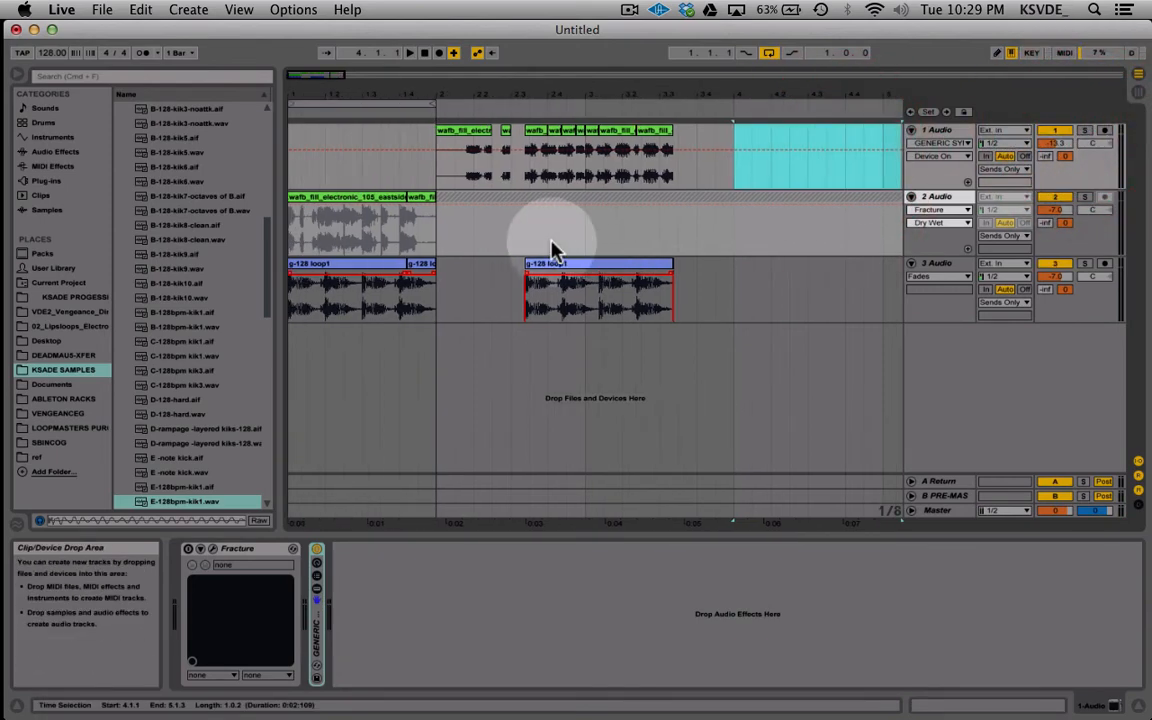
Step: Unfreeze track 2 Audio
right_click(940, 196)
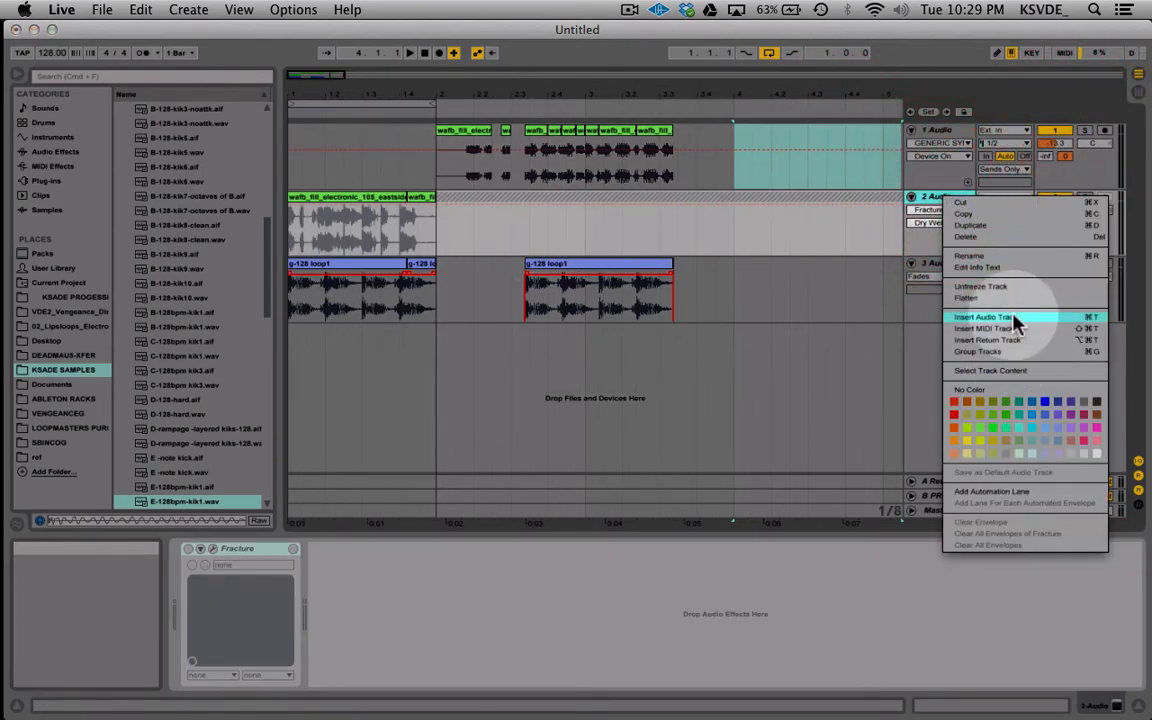
left_click(1000, 286)
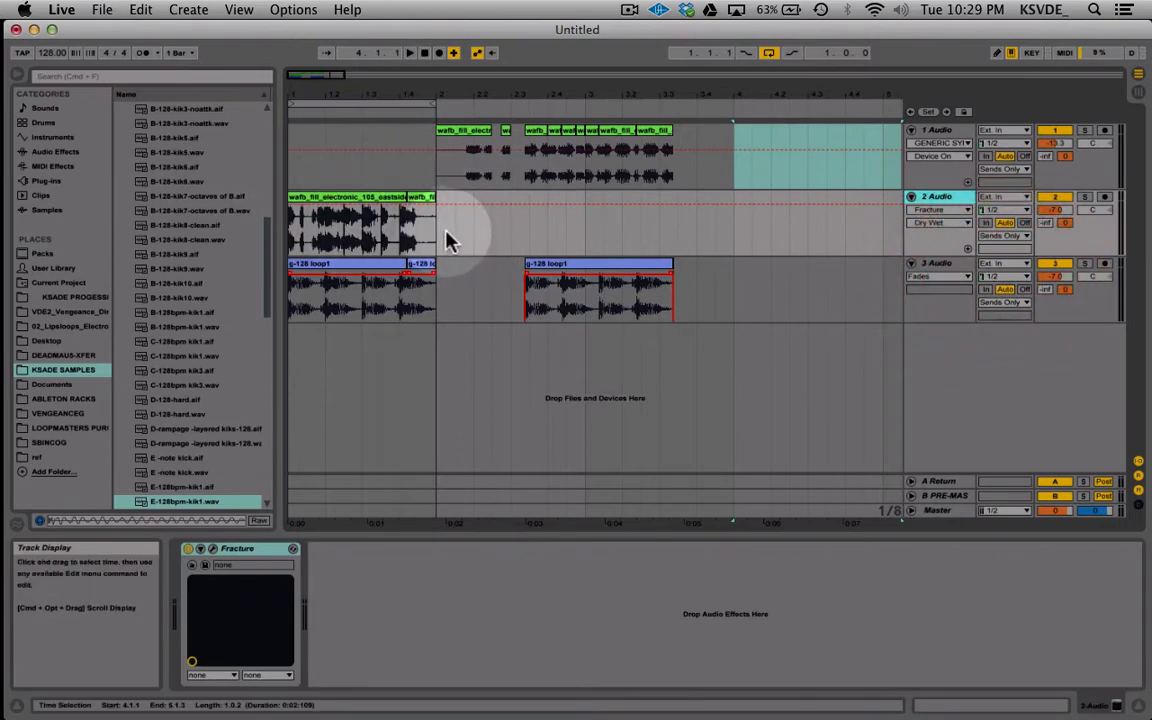
Step: Select the first bar of track 2 Audio and open the track's Fracture plug-in window
left_click(933, 198)
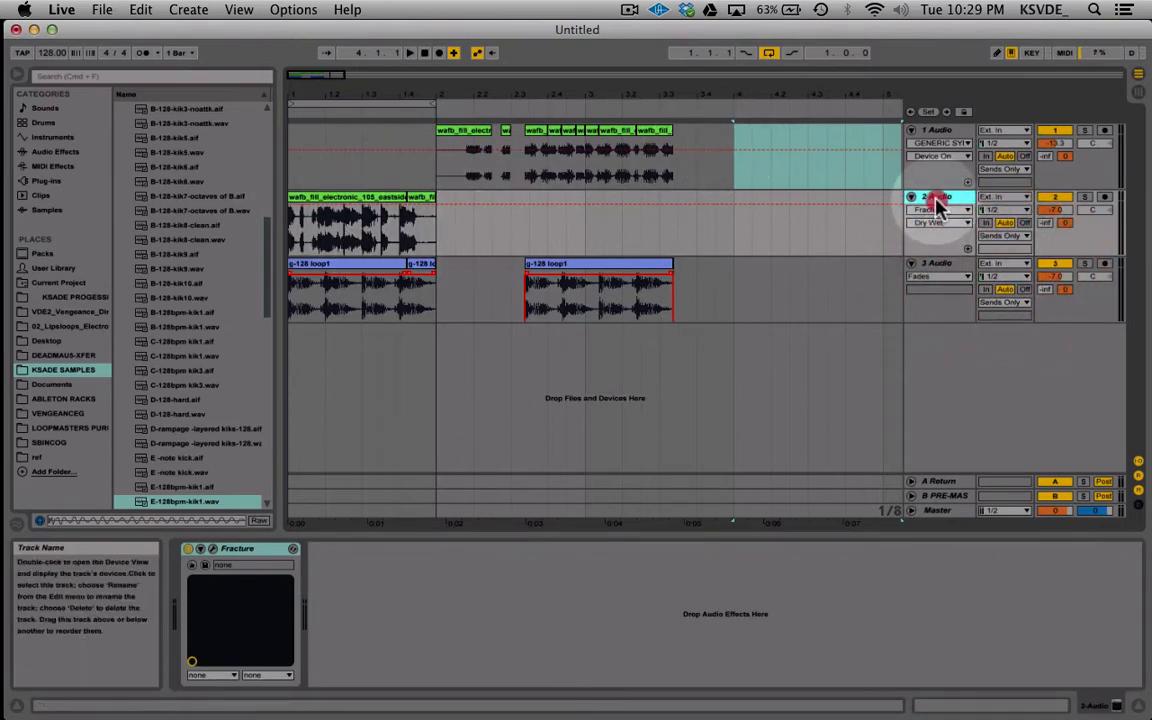
left_click(437, 239)
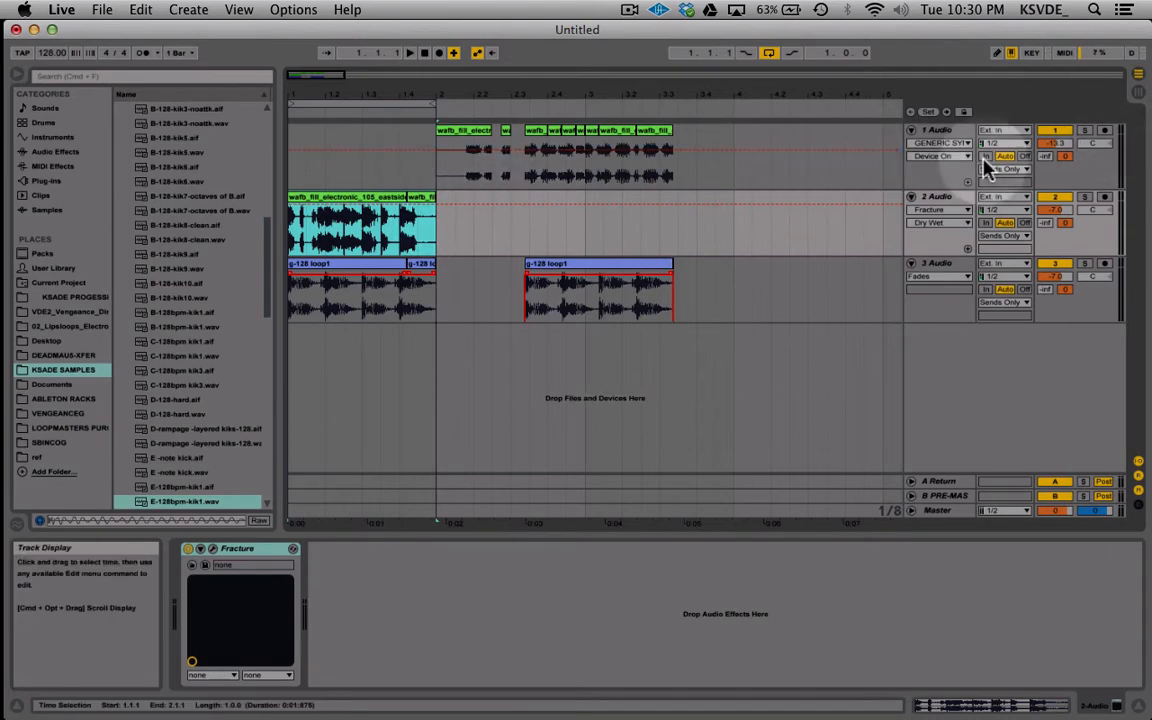
left_click(945, 192)
left_click(211, 550)
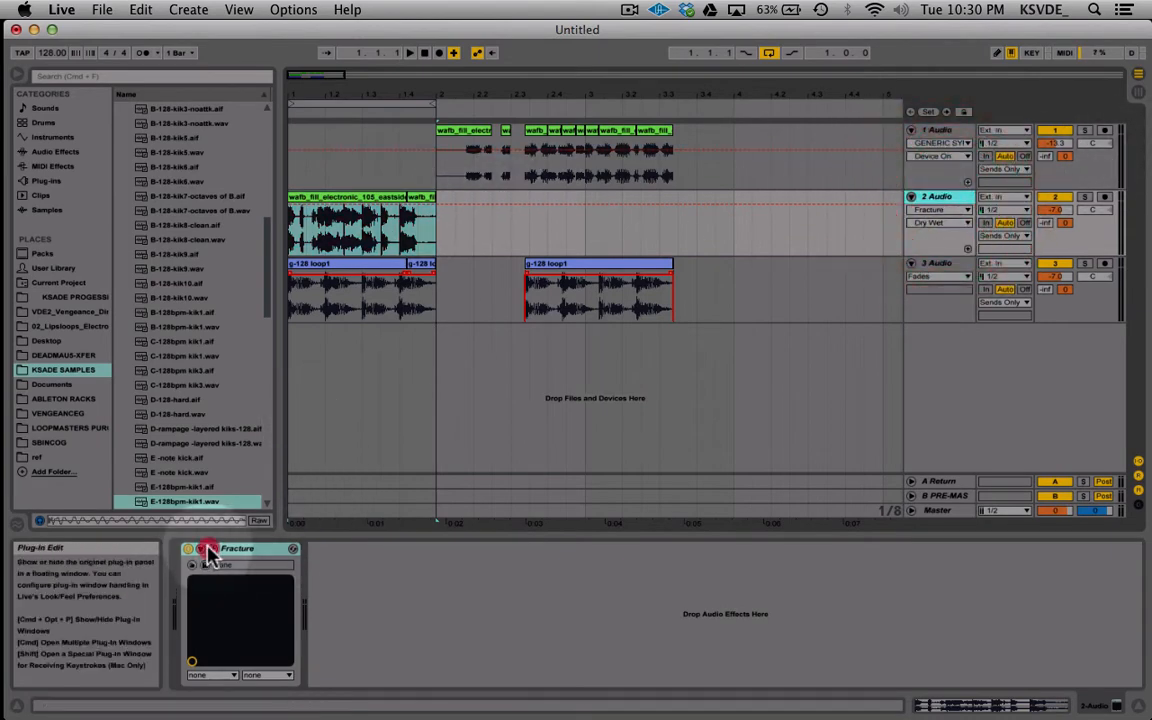
Step: Play the loop with track 2 Audio soloed and move the Fracture window clear of the track controls
key("space")
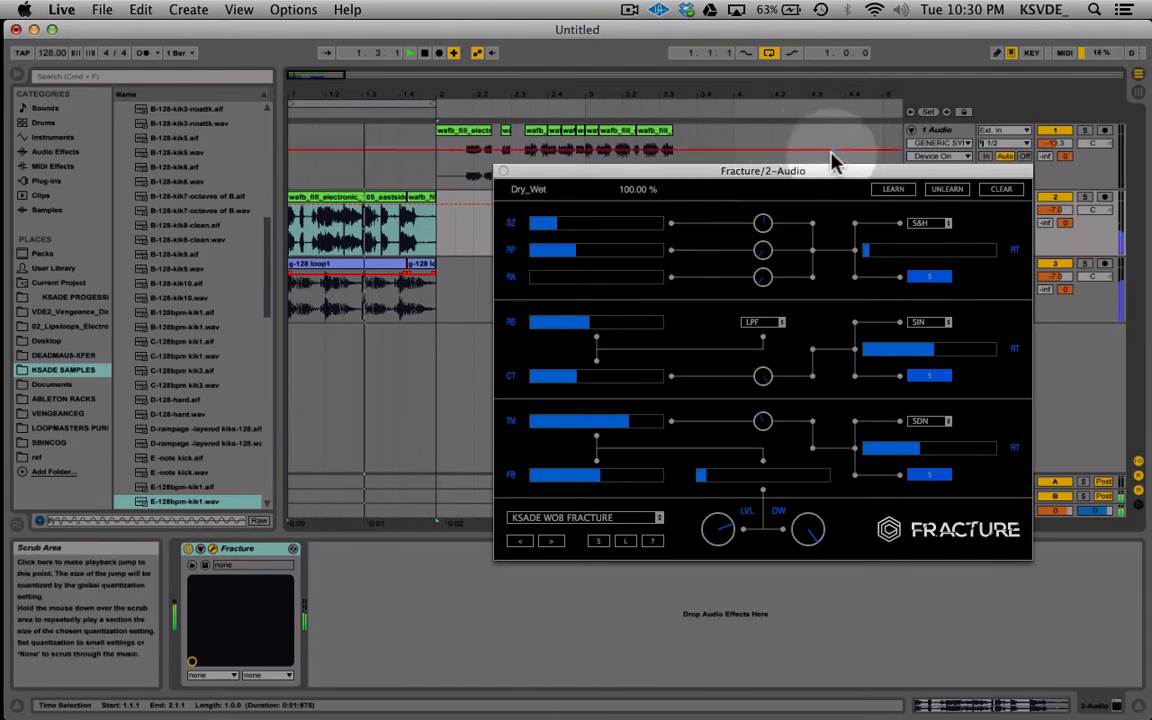
left_click_drag(824, 171, 764, 244)
left_click(1085, 197)
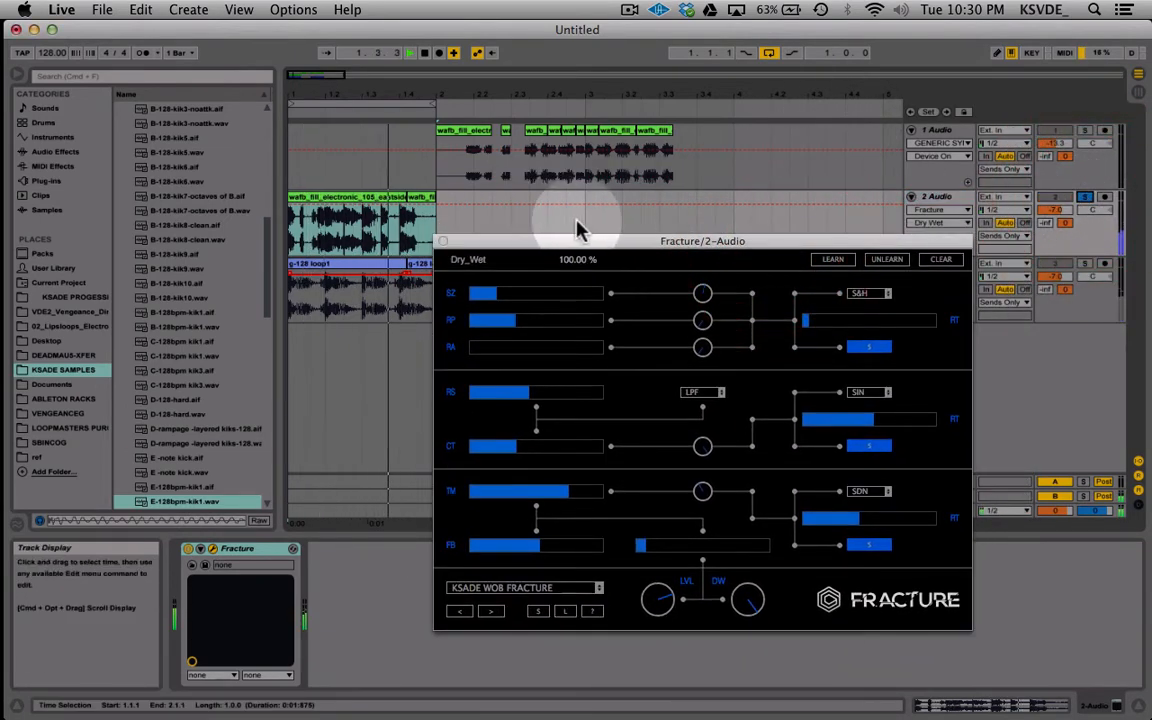
left_click_drag(627, 245, 534, 193)
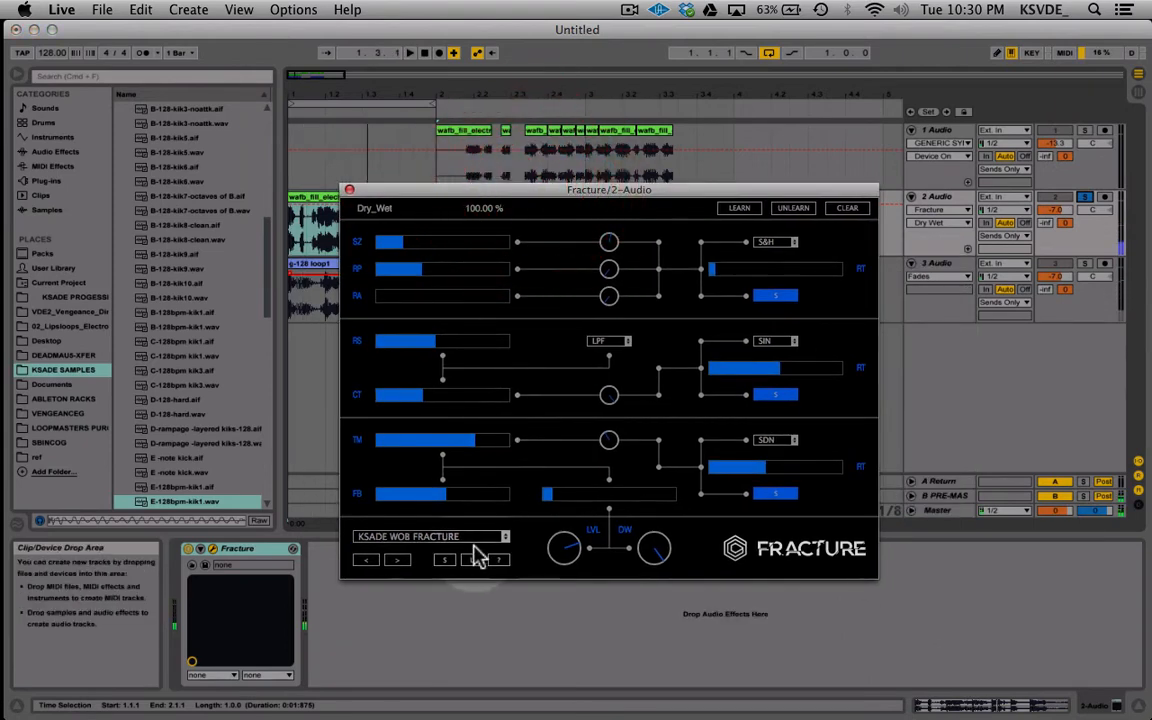
Step: Load Fracture's II_AnnihilatingRhythm preset and audition the presets that follow it, up to II_PlastiqBorder, during playback
left_click(420, 540)
scroll(435, 480, "down", 3)
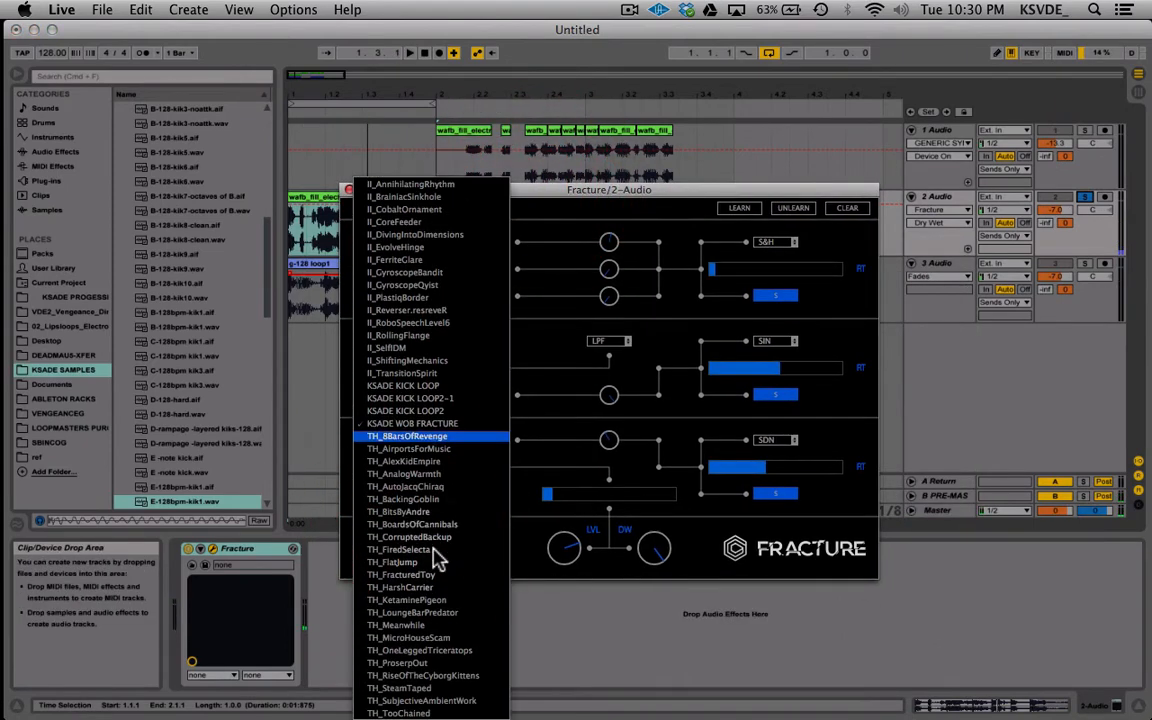
left_click(410, 183)
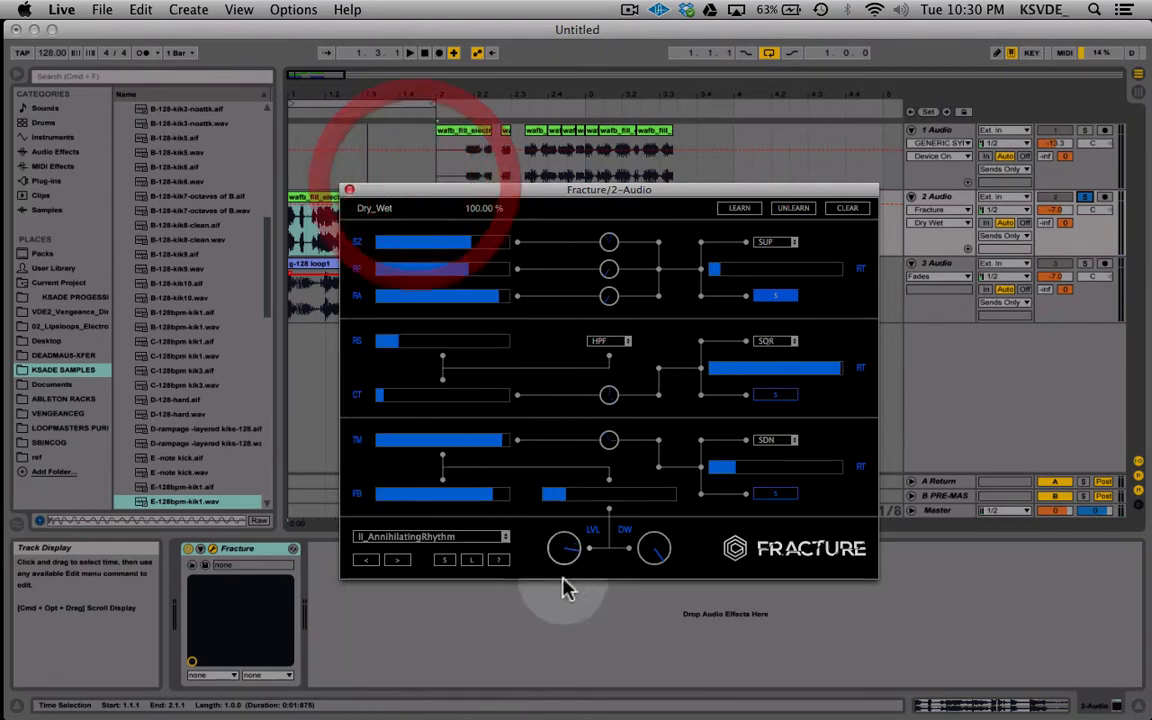
left_click(408, 562)
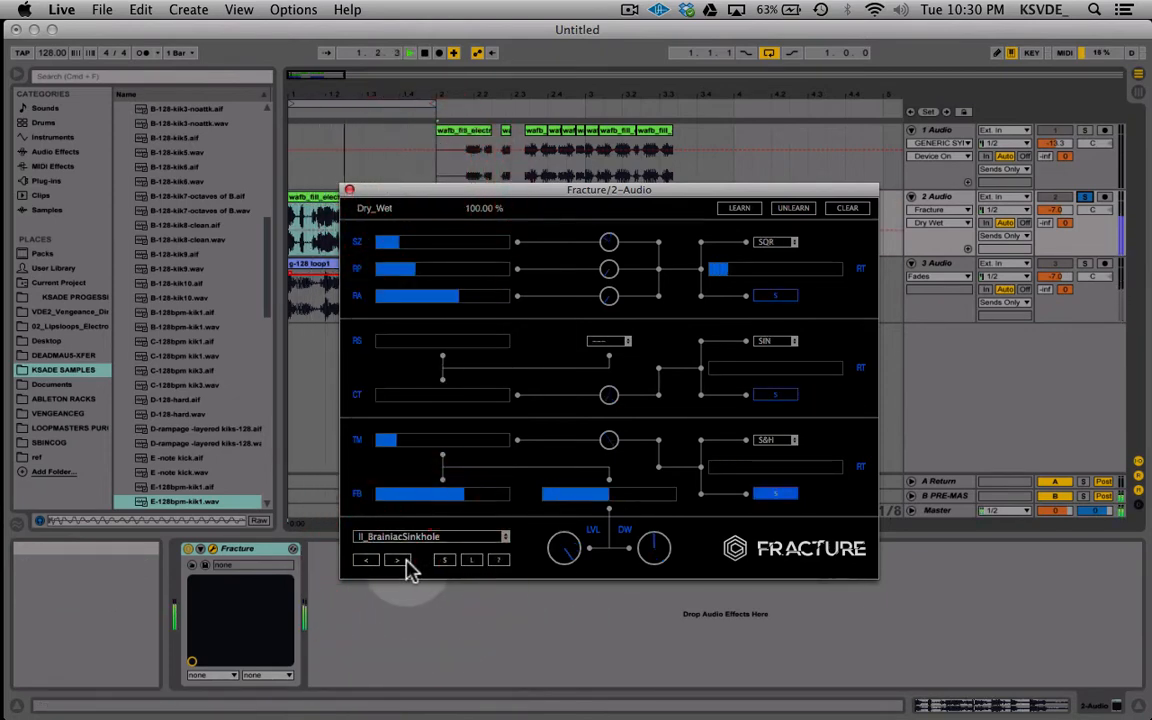
left_click(400, 561)
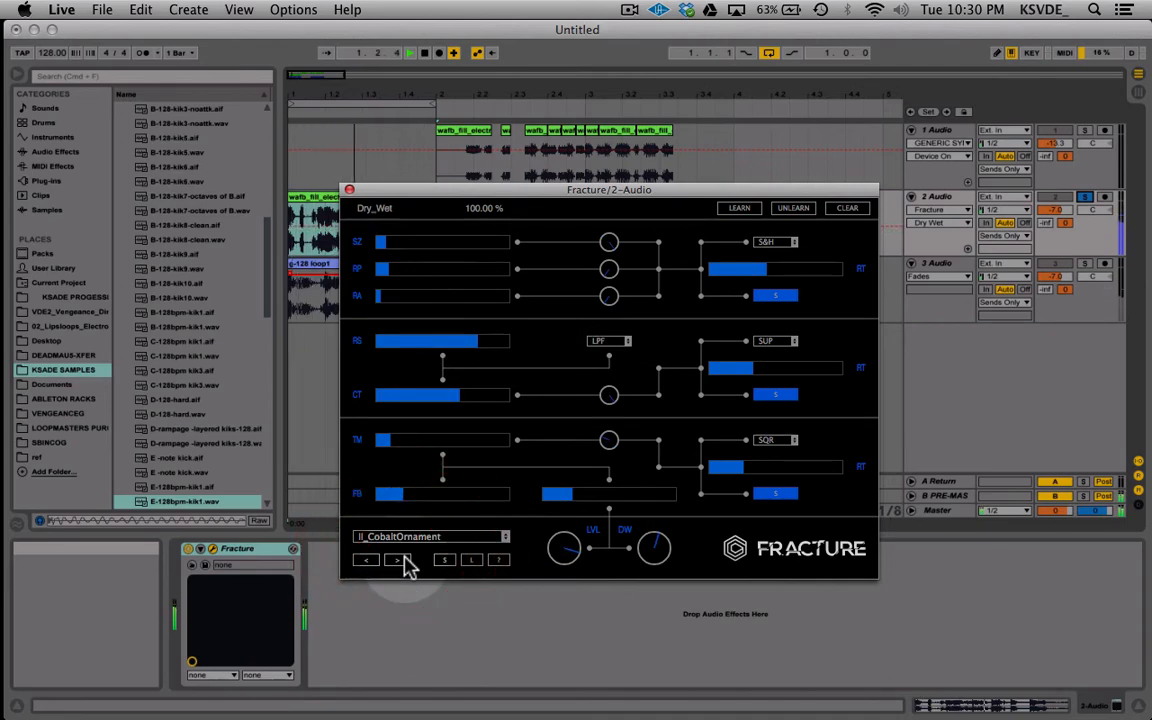
left_click(400, 561)
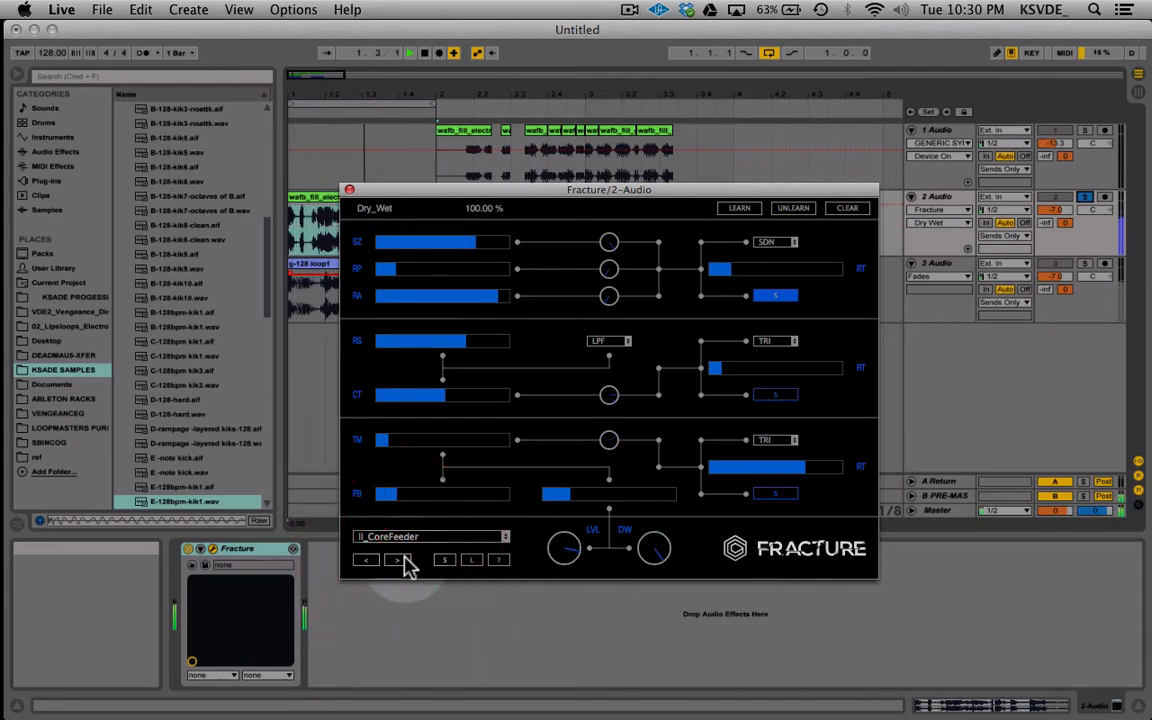
left_click(400, 561)
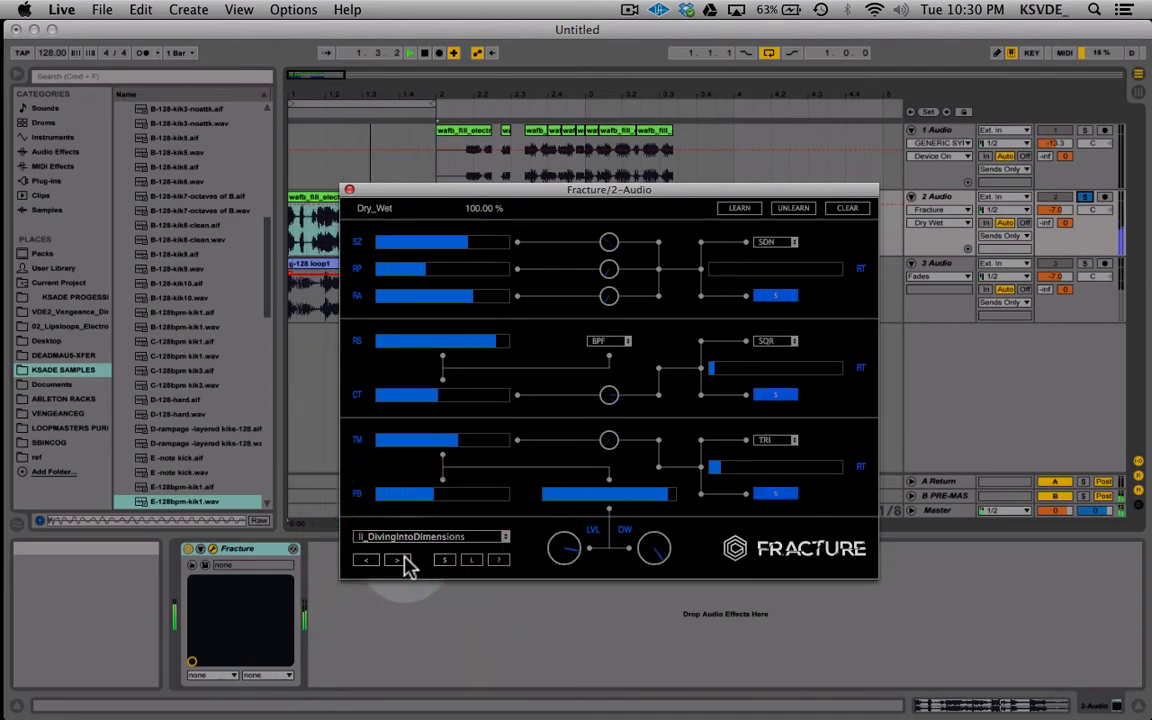
left_click(400, 561)
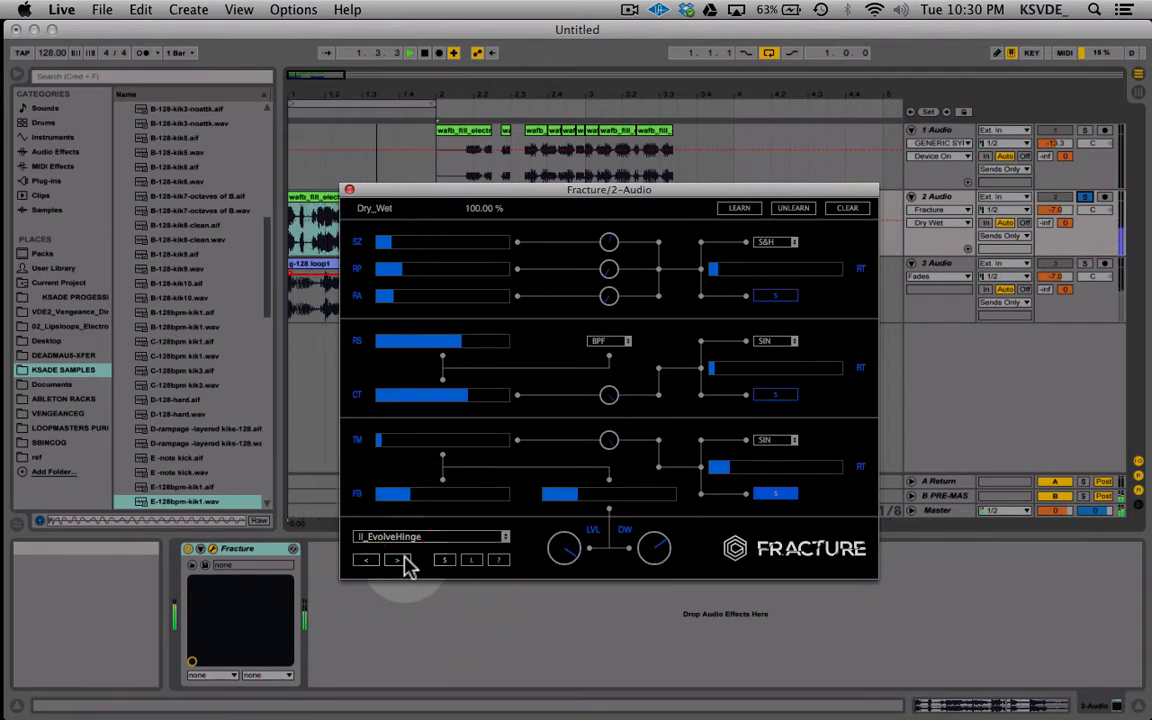
left_click(402, 561)
left_click(402, 561)
left_click(402, 561)
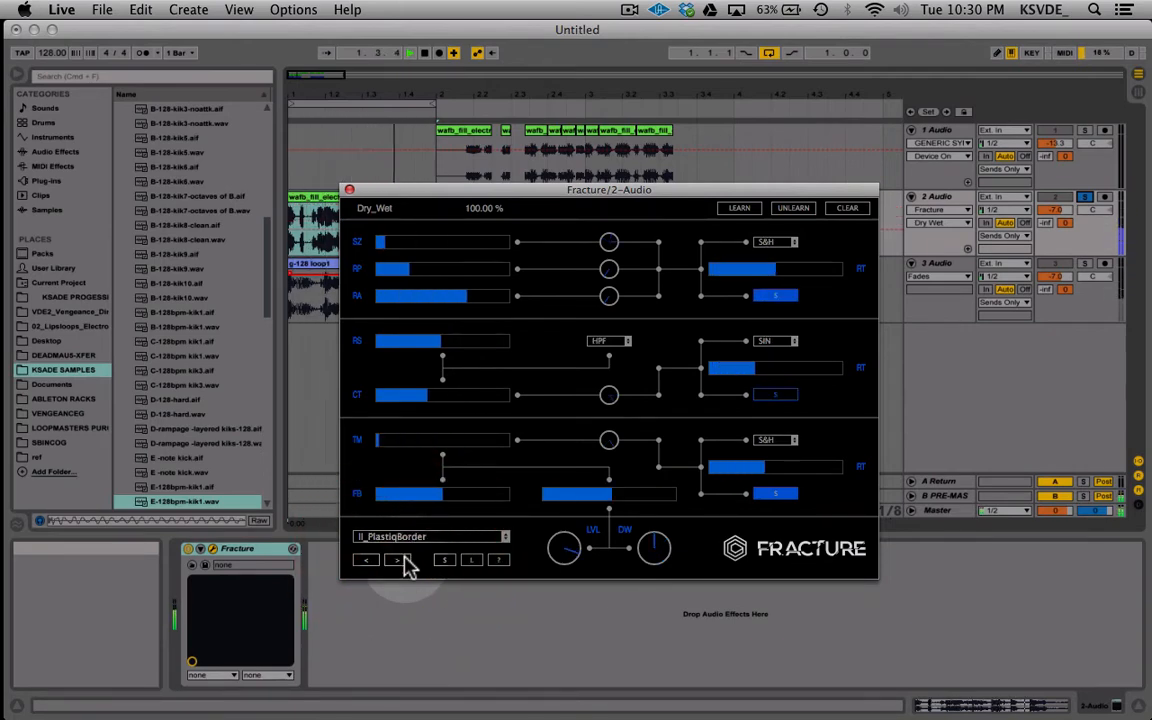
Step: Compare the II_Reverser.resreveR and II_RoboSpeechLevel6 presets and keep II_RoboSpeechLevel6 loaded
left_click(402, 561)
left_click(365, 561)
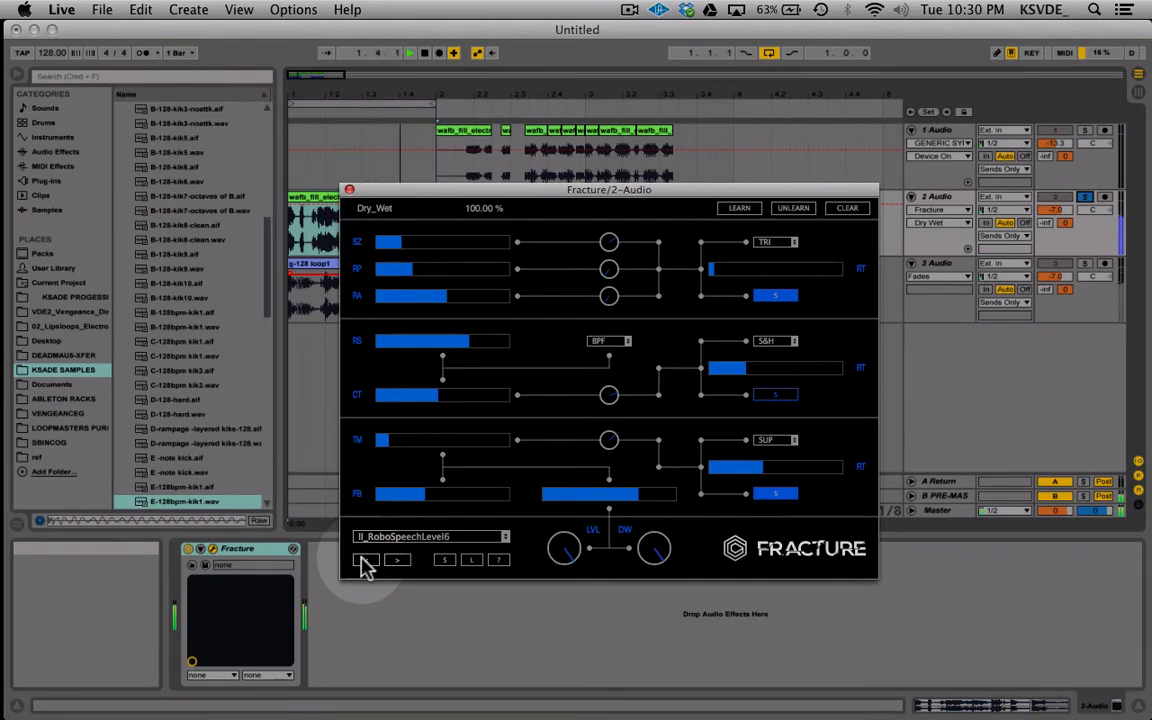
left_click(365, 561)
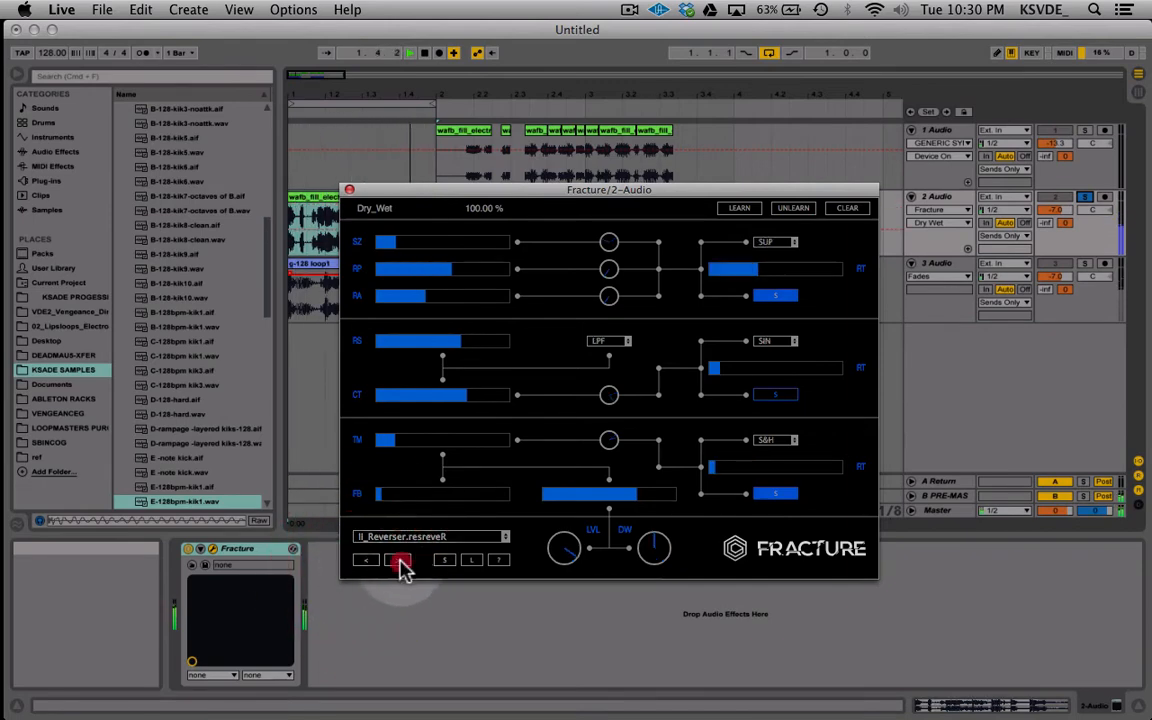
left_click(400, 562)
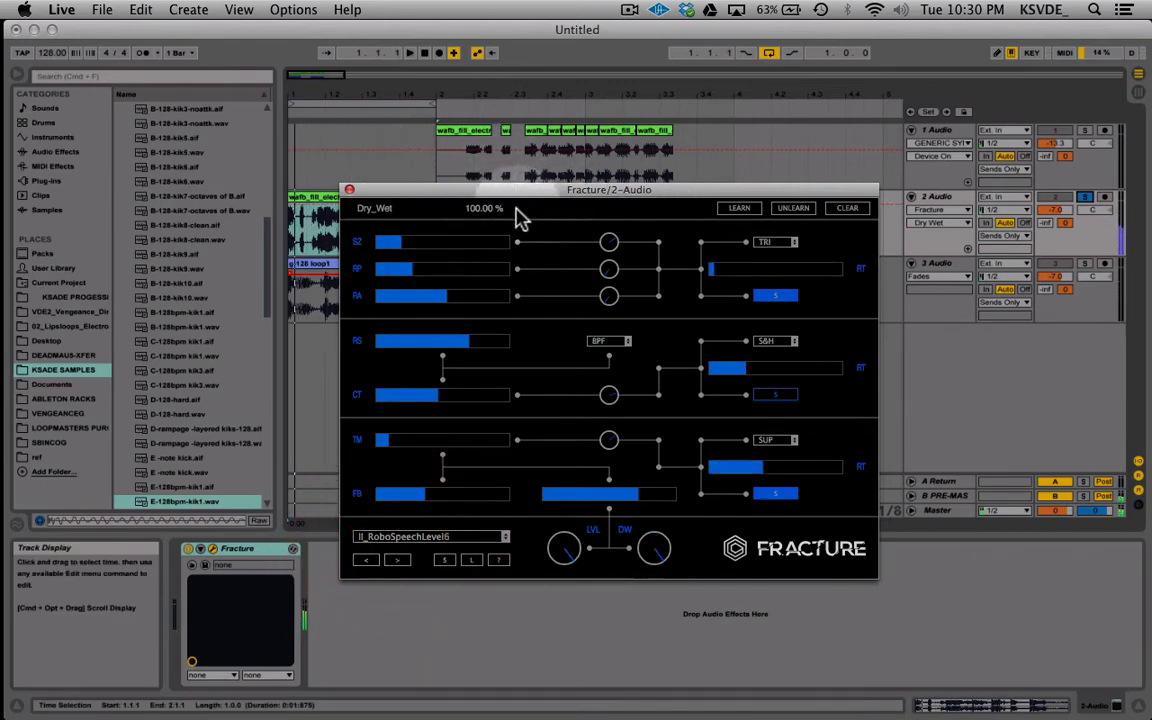
Step: Bypass the Fracture device on track 2 Audio and re-enable it
left_click(198, 553)
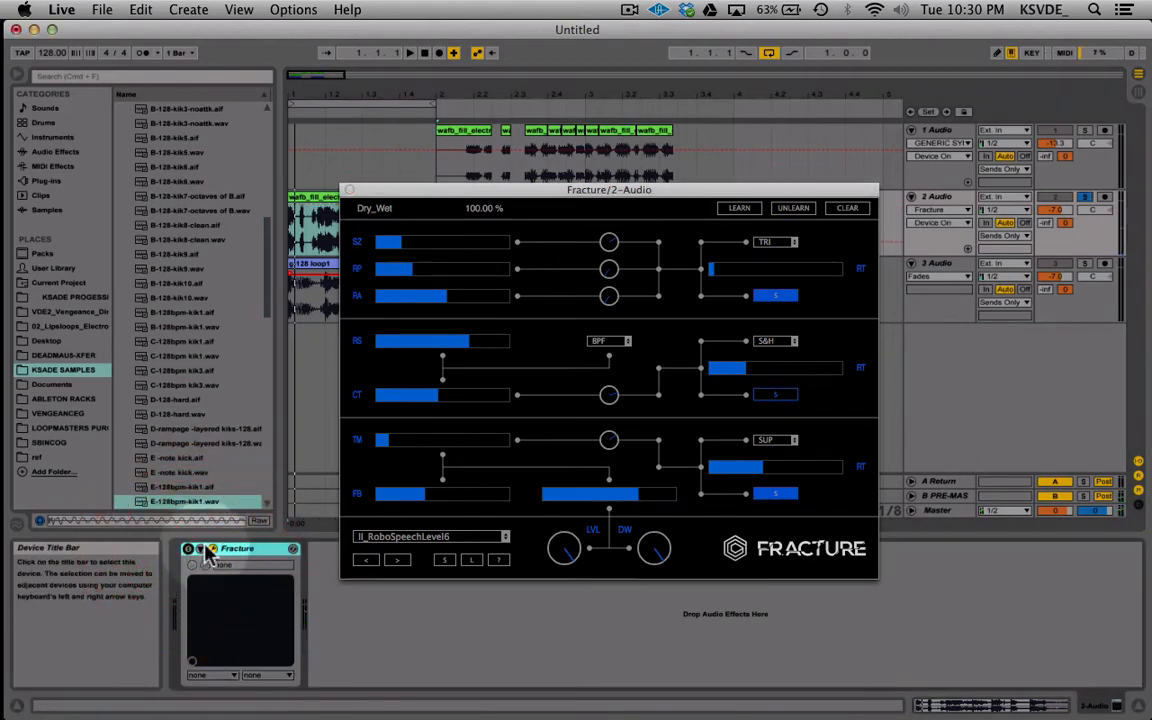
left_click(189, 550)
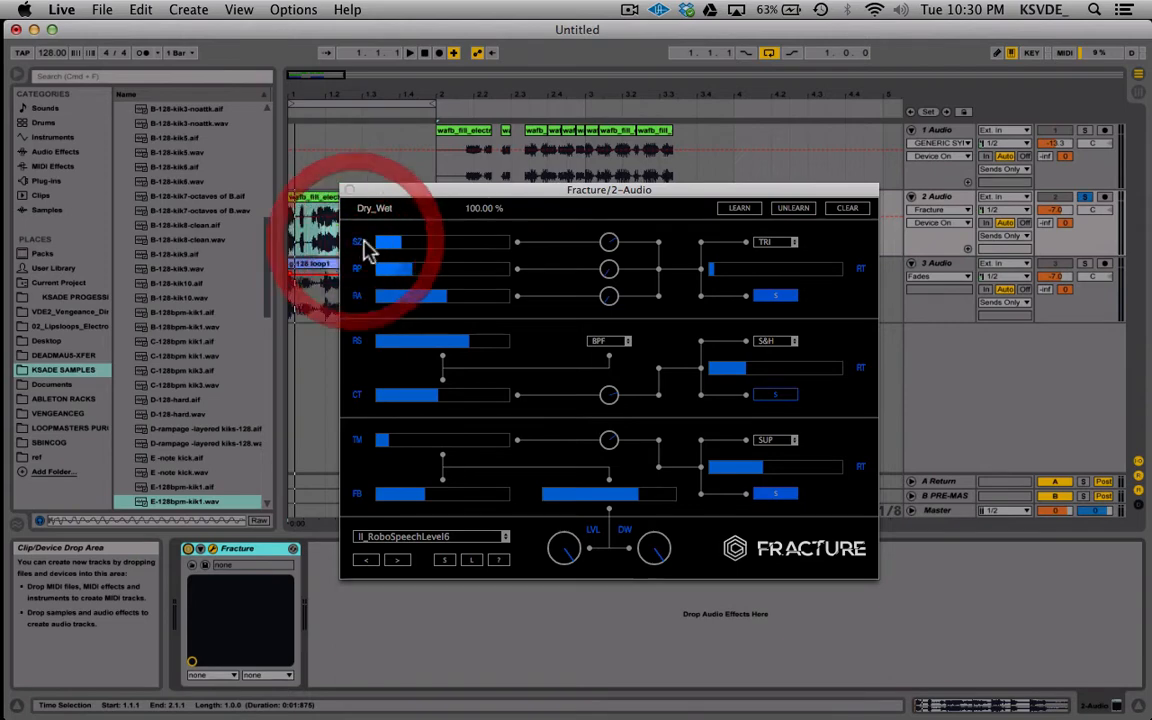
Step: Set Fracture's Size to 70 ms, try several lower Repeats values, and set Repeats to 24
mouse_move(424, 248)
left_mouse_down()
mouse_move(397, 247)
mouse_move(450, 248)
mouse_move(418, 246)
mouse_move(424, 275)
mouse_move(399, 270)
mouse_move(432, 272)
left_mouse_up()
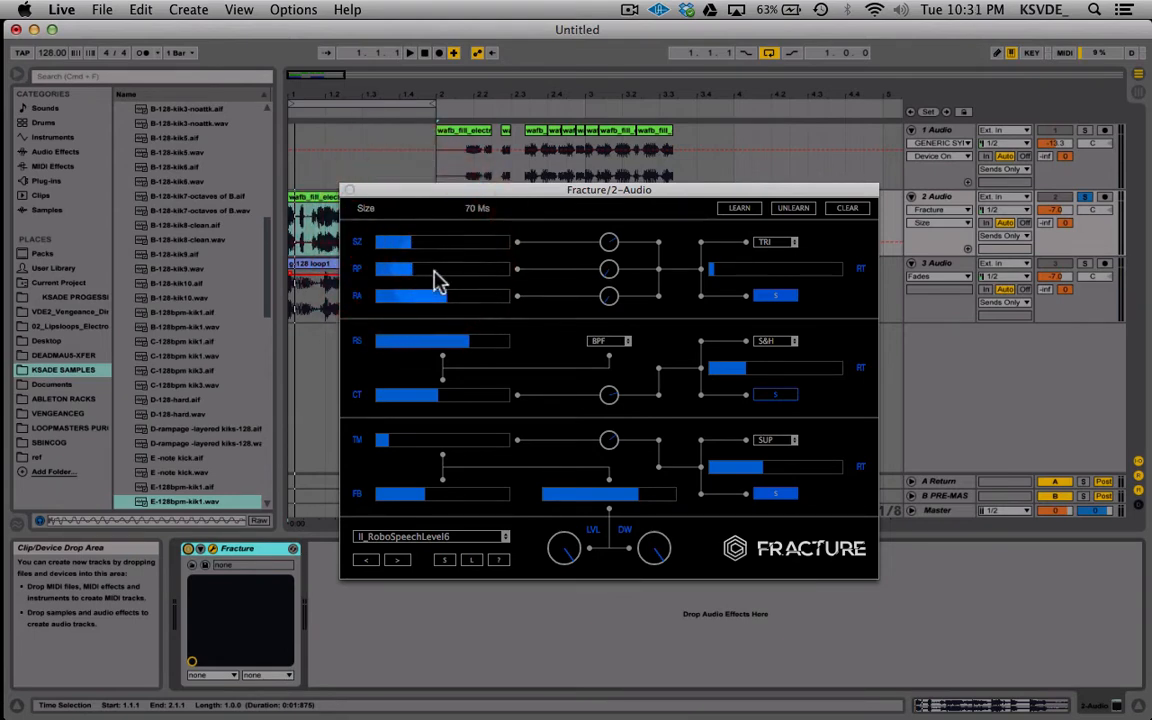
left_click(411, 275)
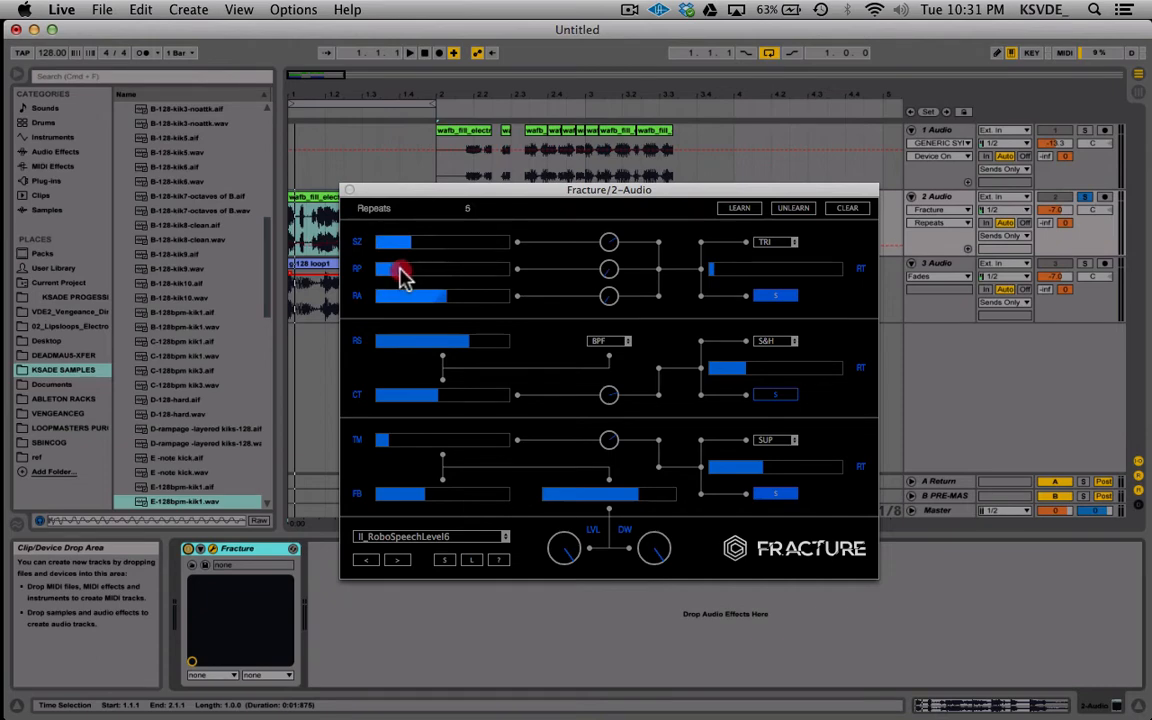
left_click_drag(405, 276, 424, 276)
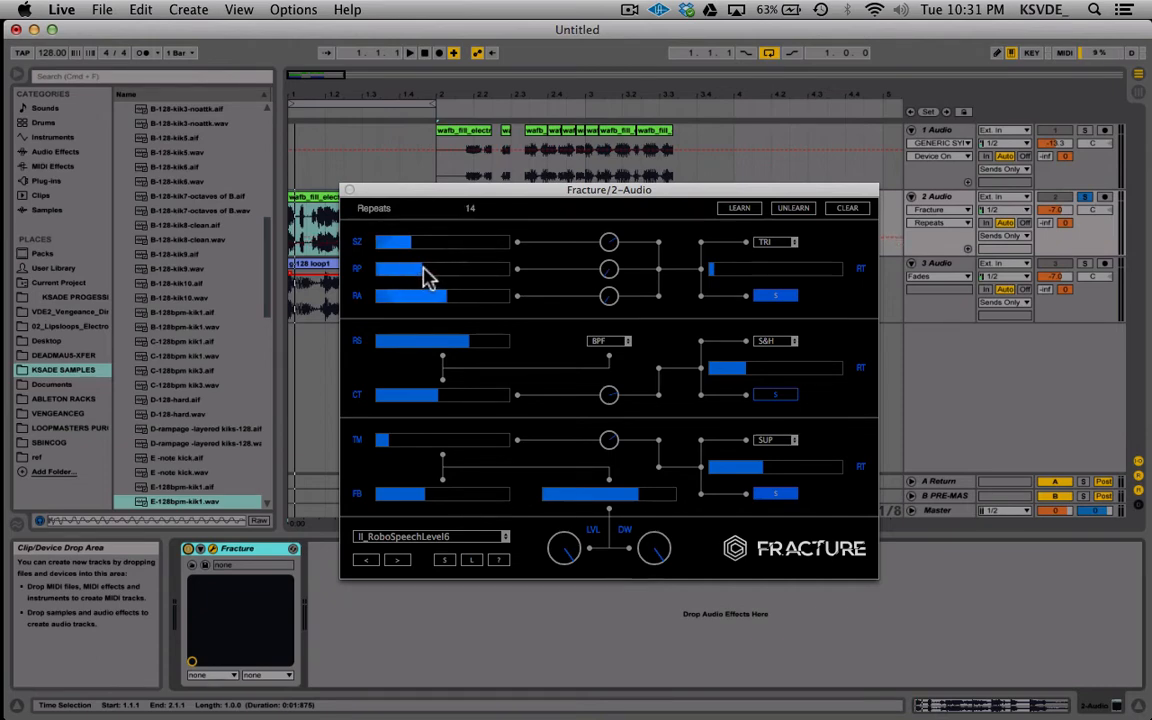
left_click(420, 270)
left_click_drag(422, 277, 409, 276)
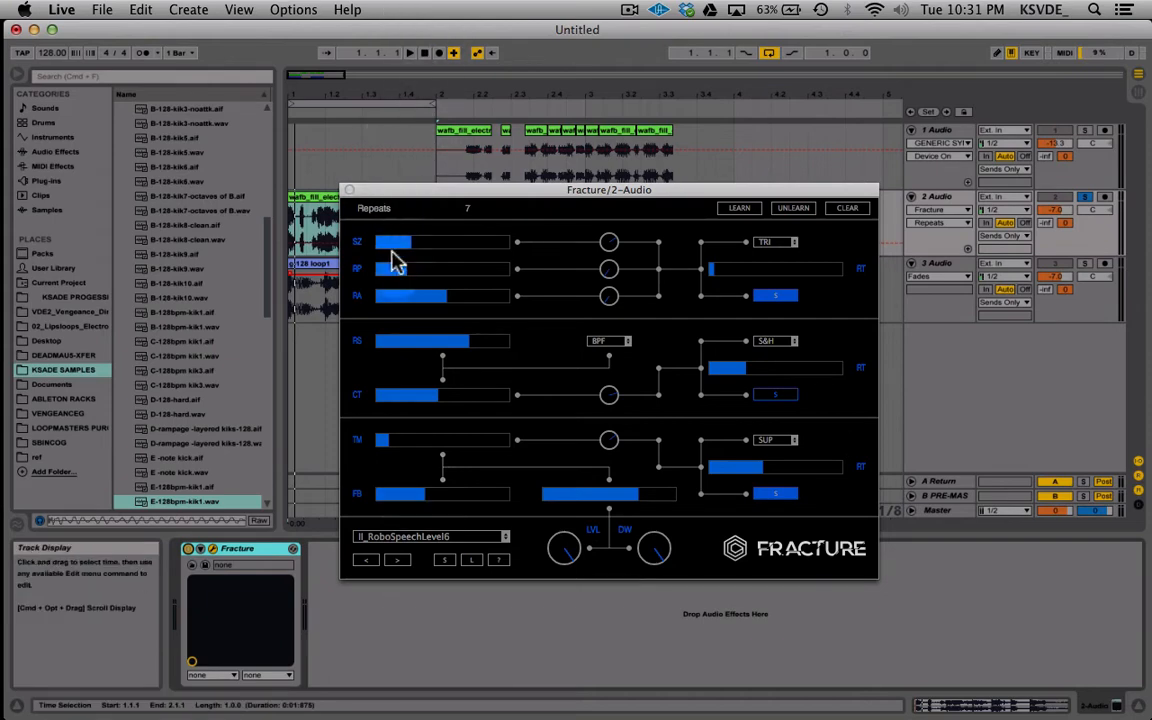
left_click_drag(388, 266, 380, 268)
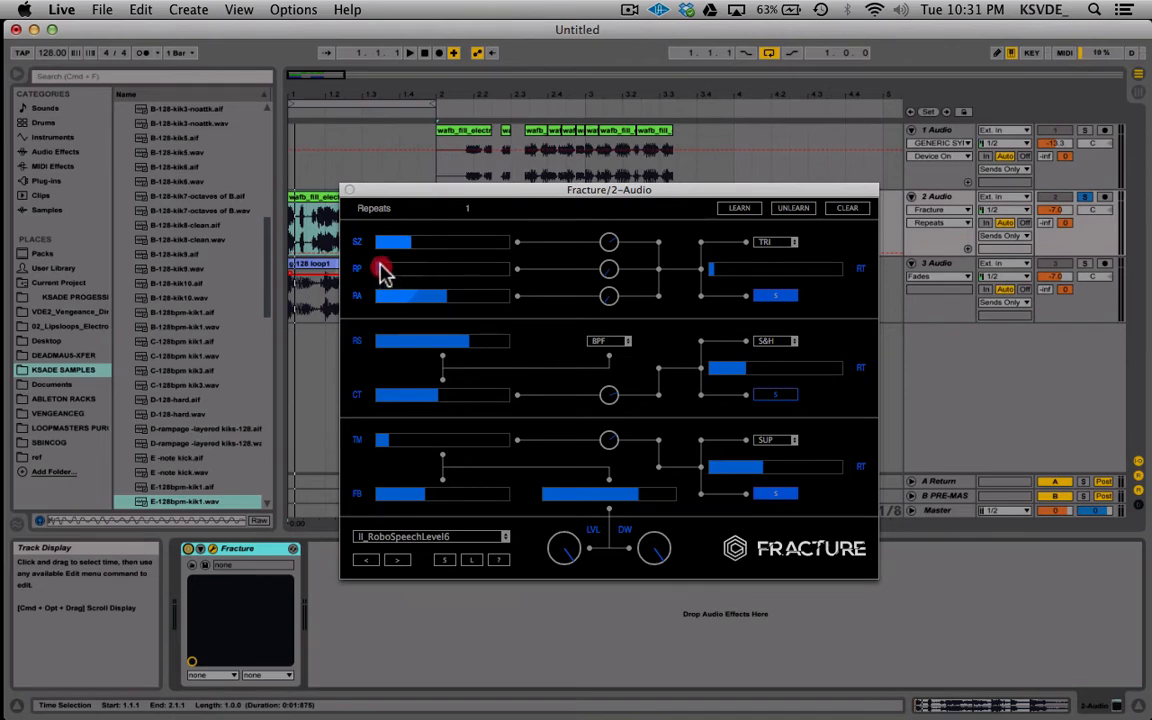
mouse_move(383, 272)
left_mouse_down()
mouse_move(568, 276)
mouse_move(398, 272)
mouse_move(435, 274)
left_mouse_up()
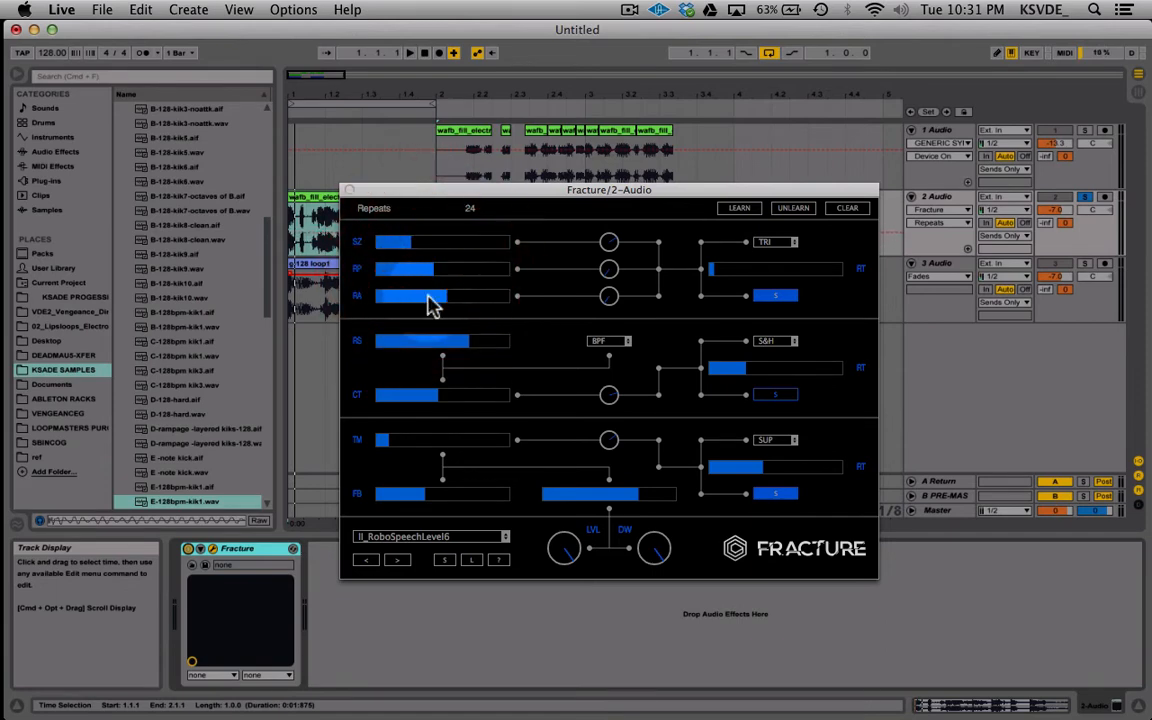
Step: Set the Ratio modulation depth to 40.80 %, the Size modulation depth to 64.80 % and the buffer LFO's synced rate to 1/2 d
left_click(609, 244)
left_click(609, 271)
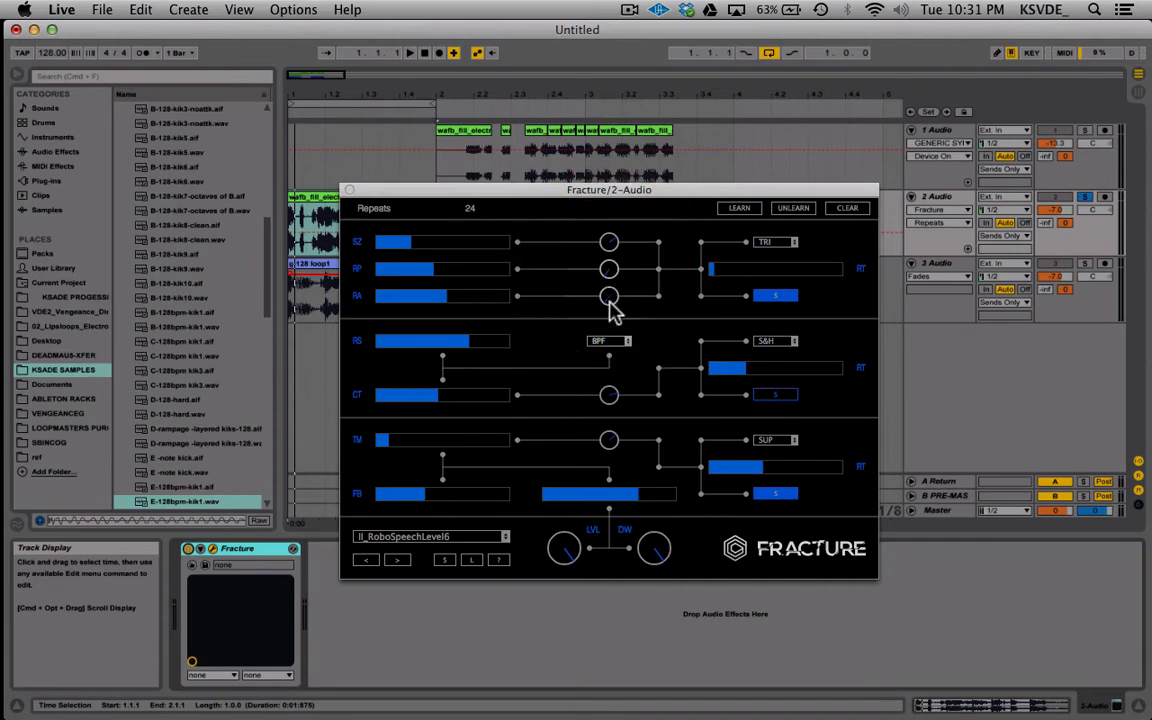
left_click_drag(610, 303, 631, 198)
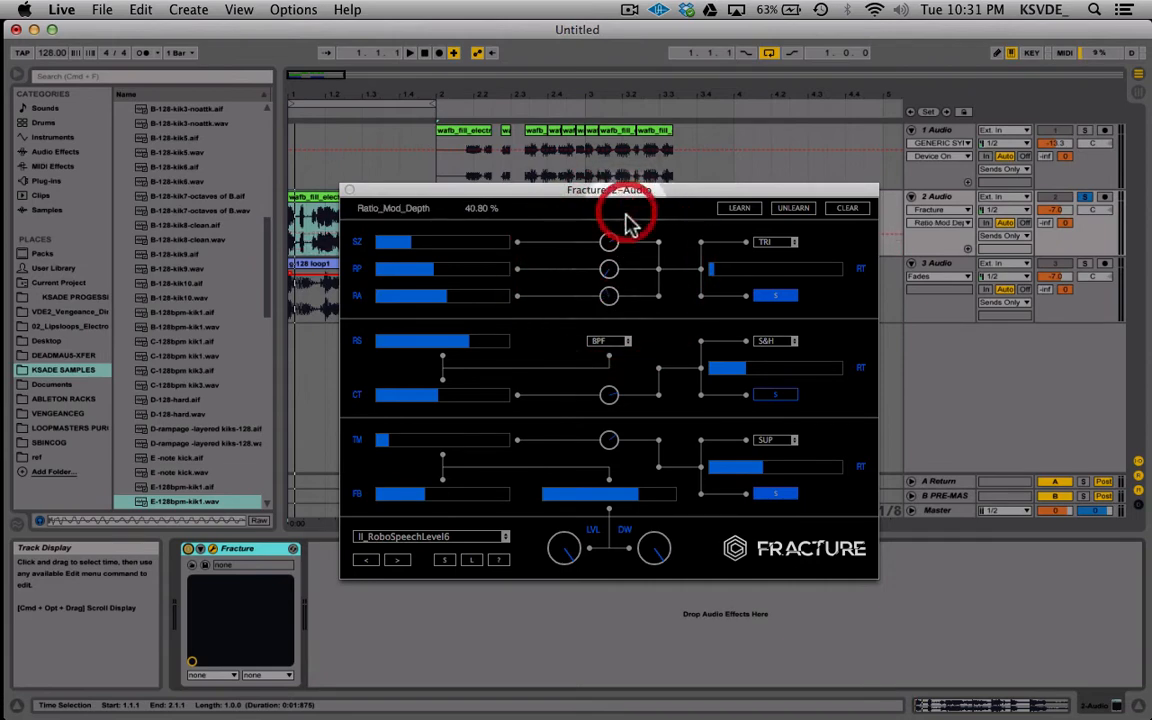
mouse_move(609, 244)
left_mouse_down()
mouse_move(617, 257)
mouse_move(616, 172)
mouse_move(625, 219)
mouse_move(612, 255)
left_mouse_up()
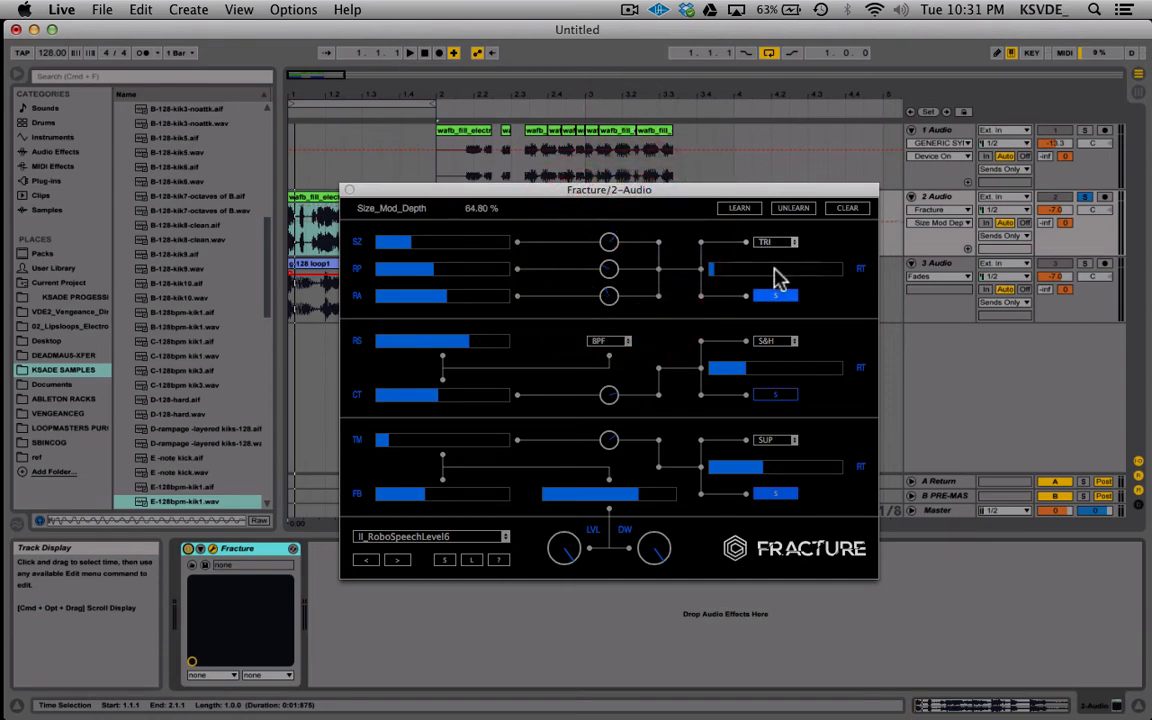
left_click_drag(805, 265, 740, 274)
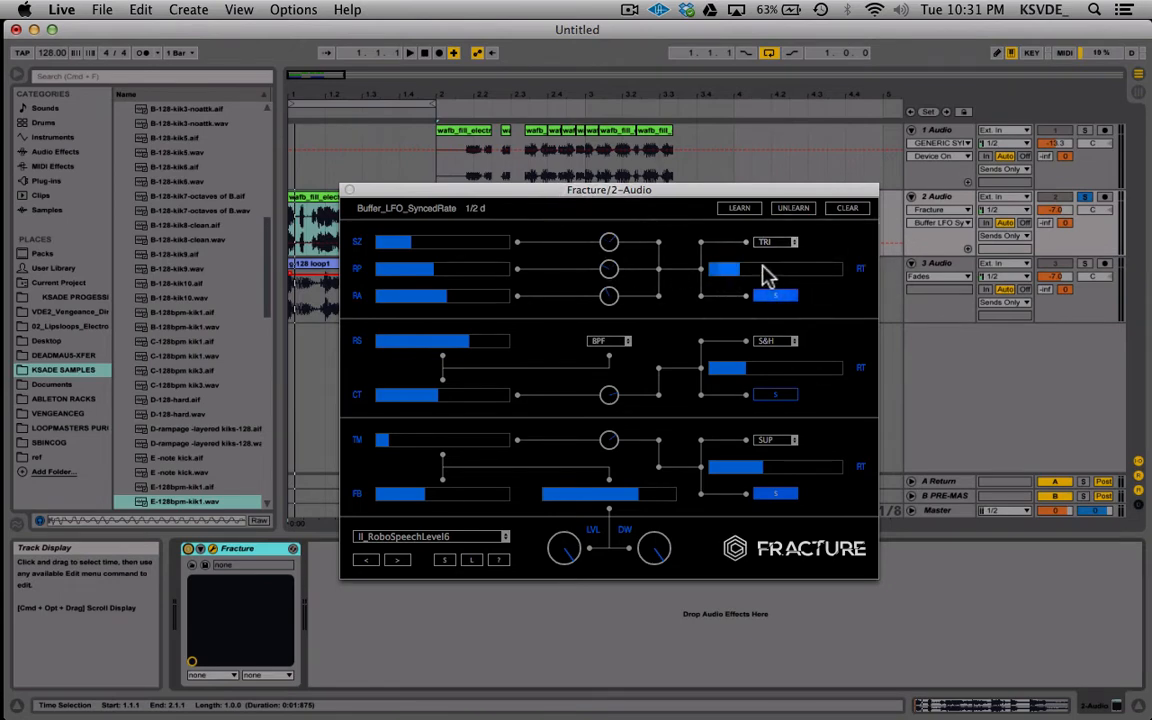
Step: Toggle the filter LFO sync on and back off, and look through the filter types while keeping BPF
left_click(780, 397)
left_click(780, 397)
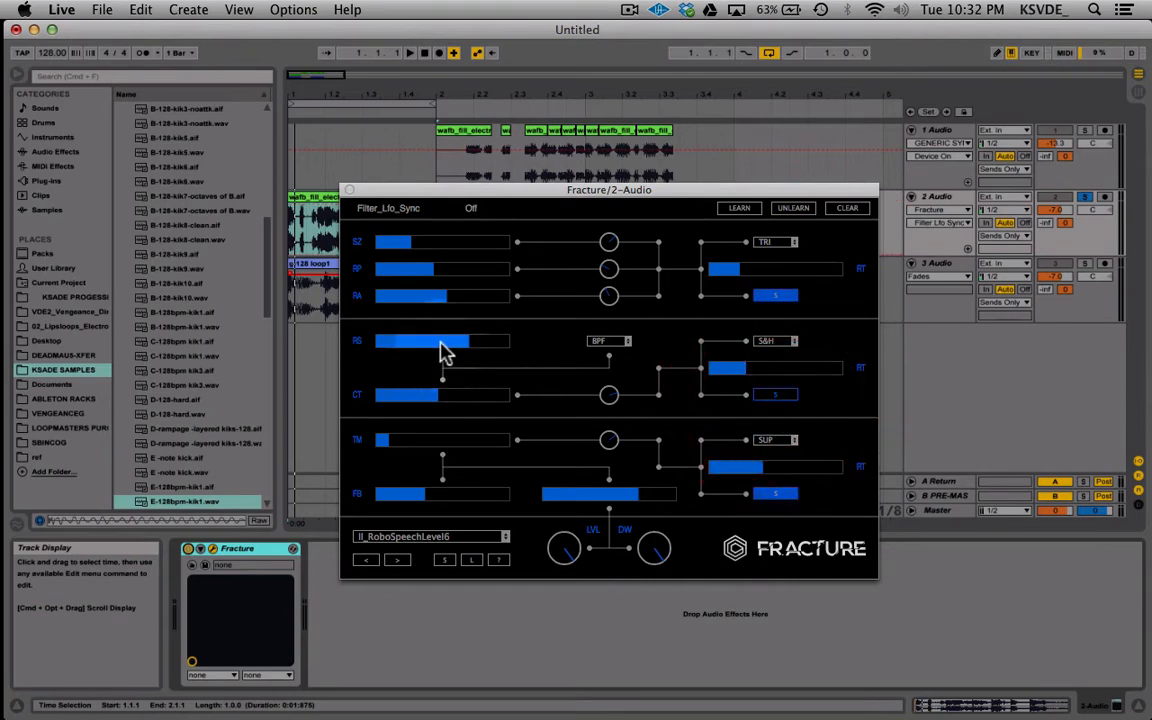
left_click(607, 341)
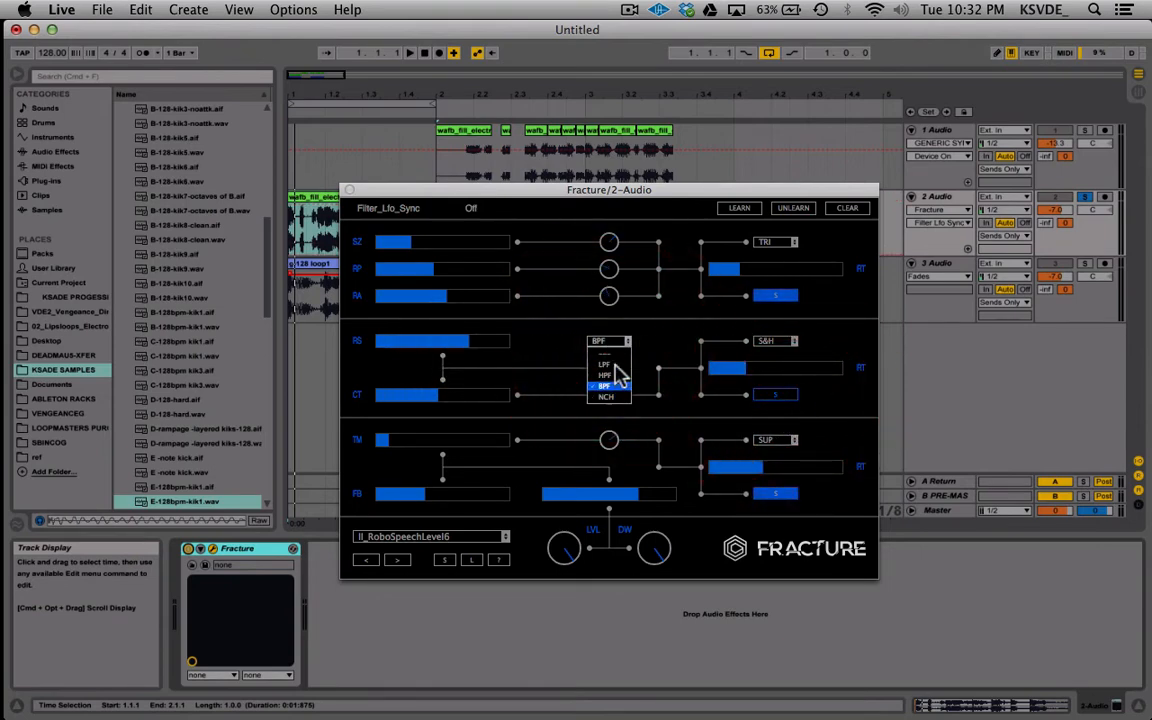
left_click(652, 350)
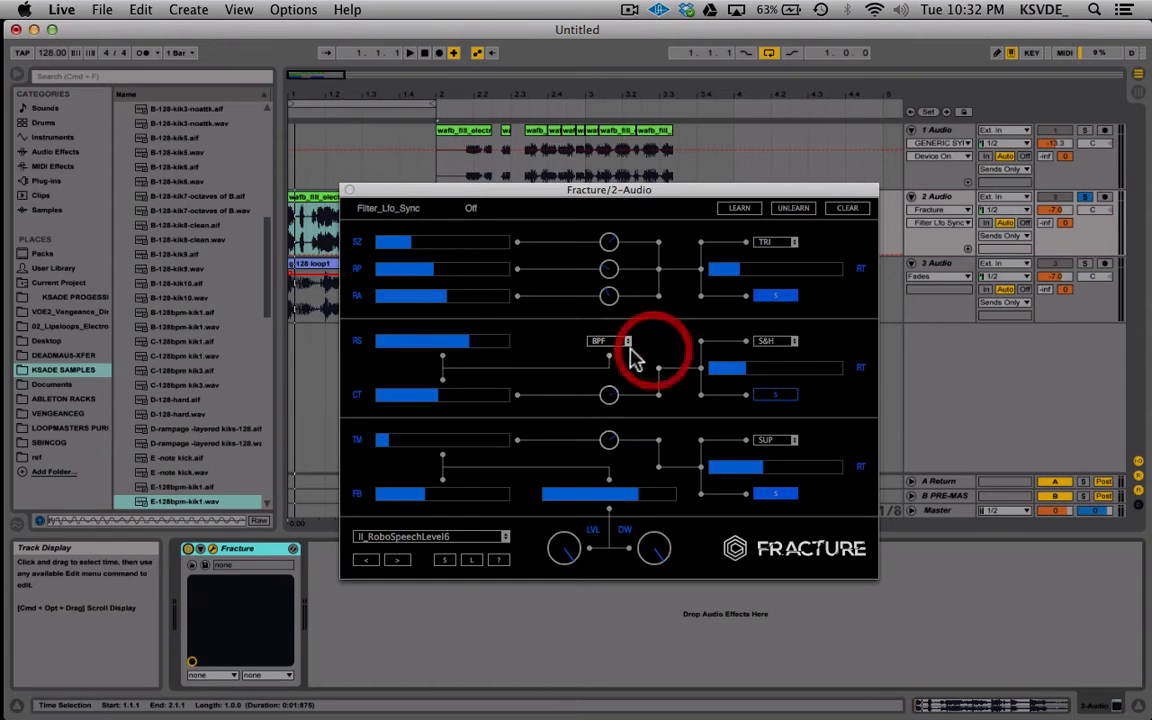
Step: Set the filter's Resonance to 48.60 %, its Cutoff to 820.44 Hz and the Cutoff modulation depth to 100 %
left_click(429, 343)
left_click(438, 343)
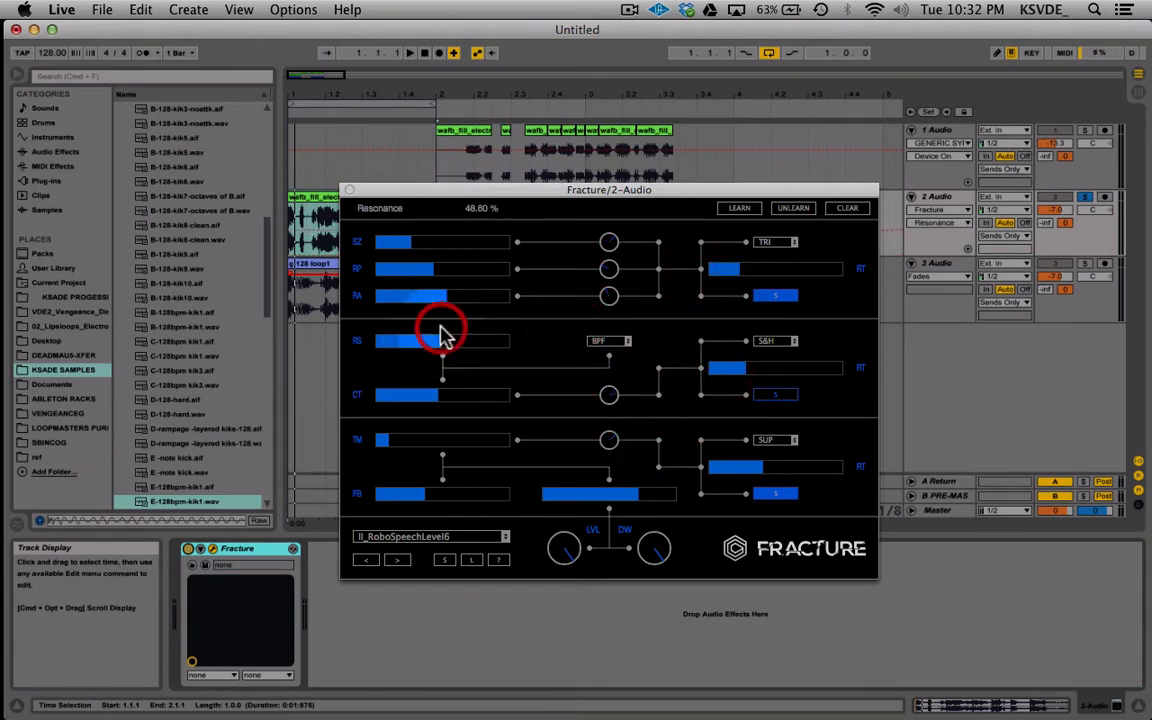
left_click(412, 396)
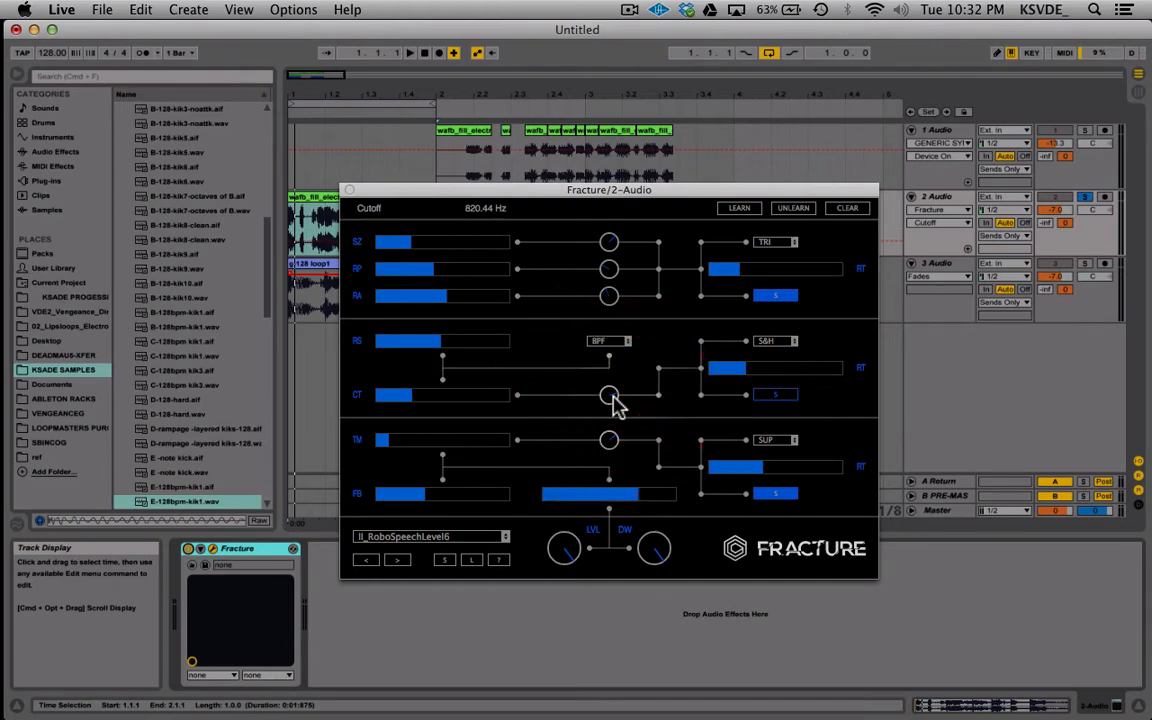
left_click_drag(608, 395, 672, 368)
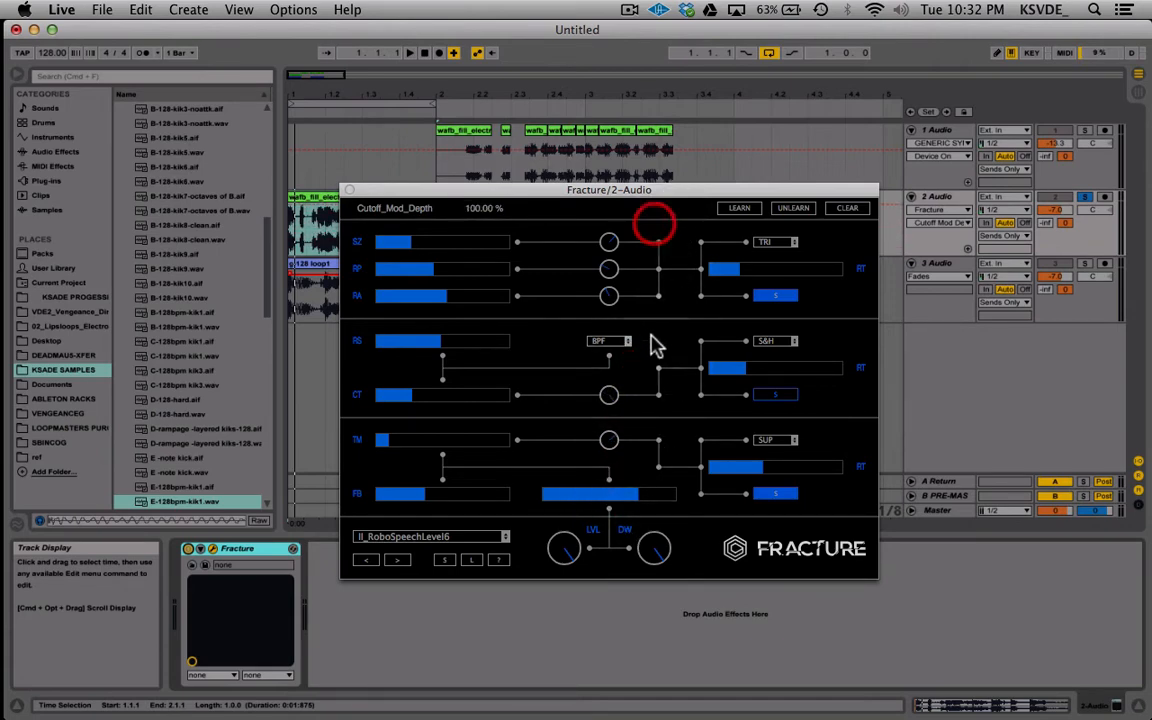
Step: Set Fracture's filter LFO rate to 15.78 Hz and the Delay Time to 25 ms
left_click(789, 377)
left_click_drag(789, 377, 794, 363)
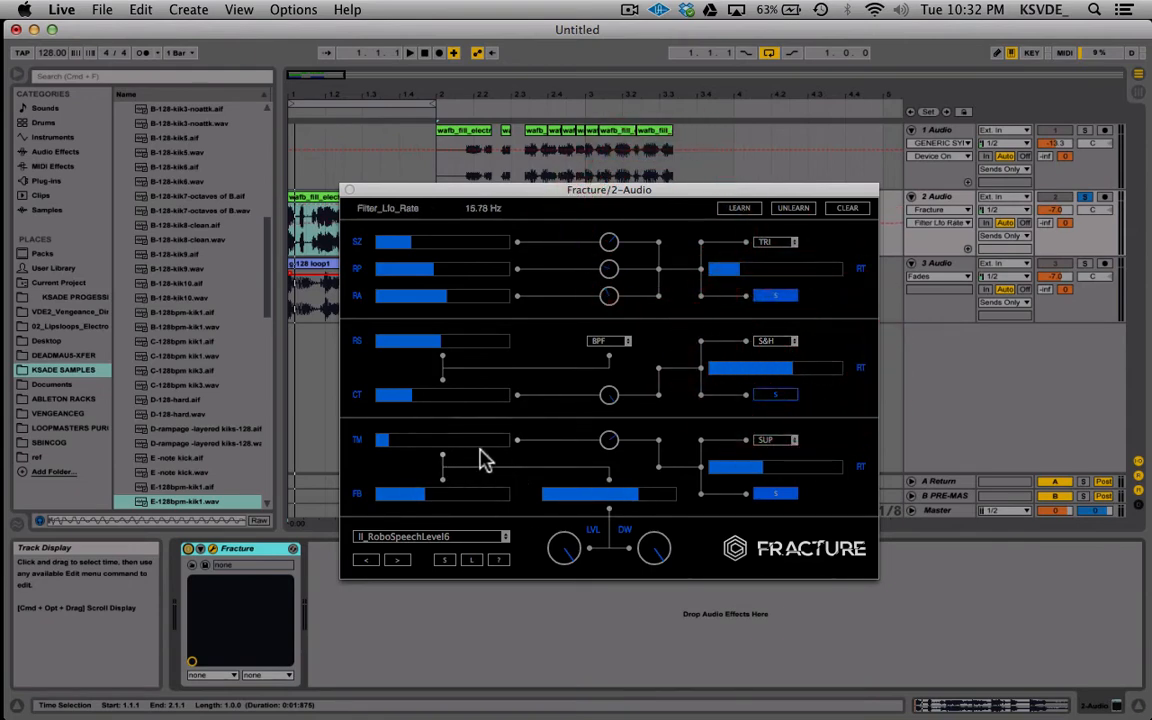
left_click(395, 440)
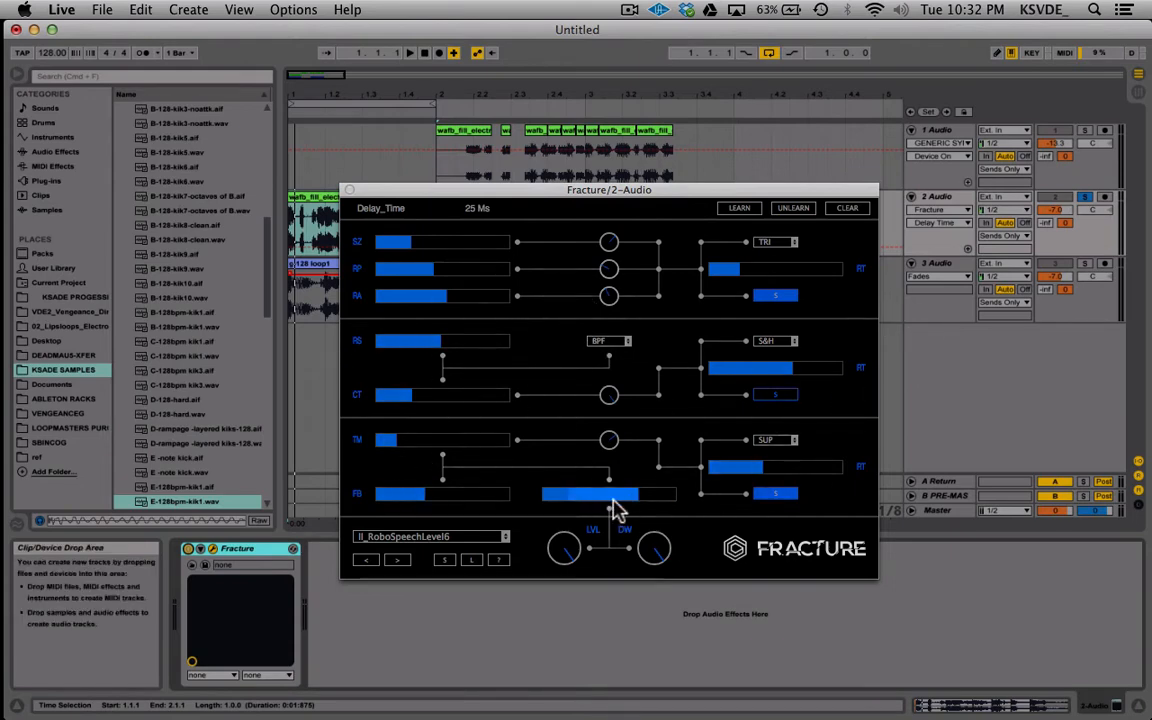
Step: Try a high Delay Mix, lower it to about a quarter, and set Dry/Wet to 98.00 %
left_click_drag(614, 502, 694, 488)
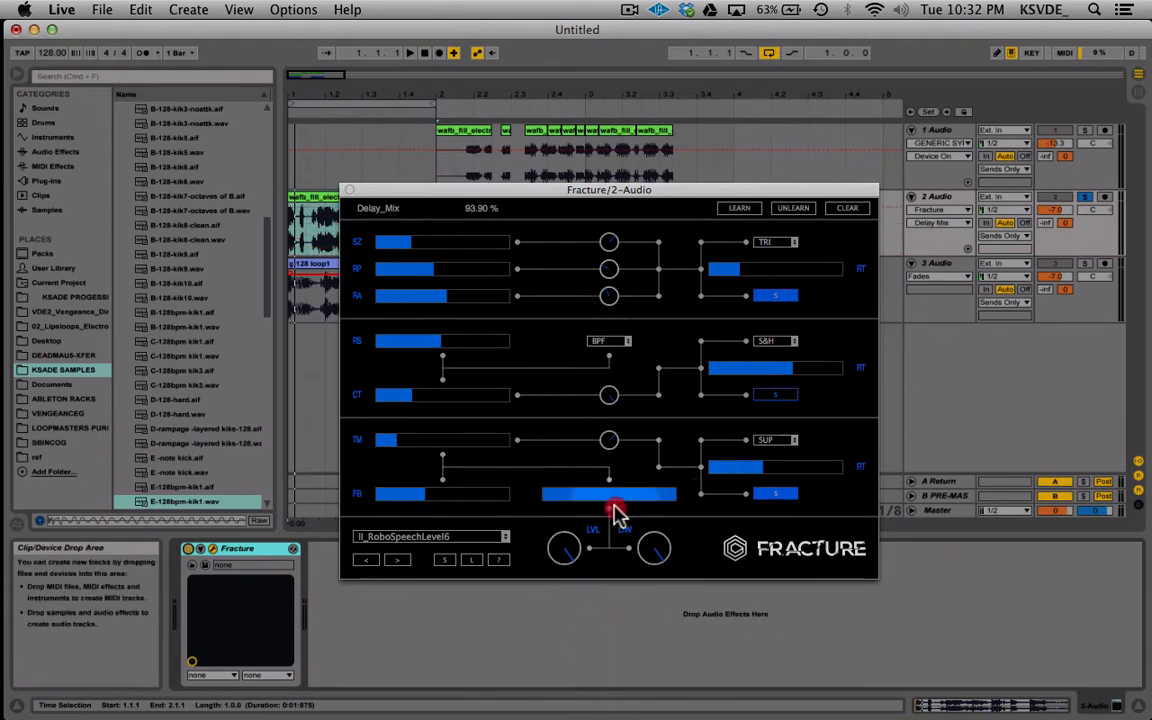
left_click_drag(580, 500, 573, 498)
mouse_move(653, 546)
left_mouse_down()
mouse_move(656, 715)
mouse_move(690, 430)
mouse_move(635, 699)
mouse_move(661, 548)
left_mouse_up()
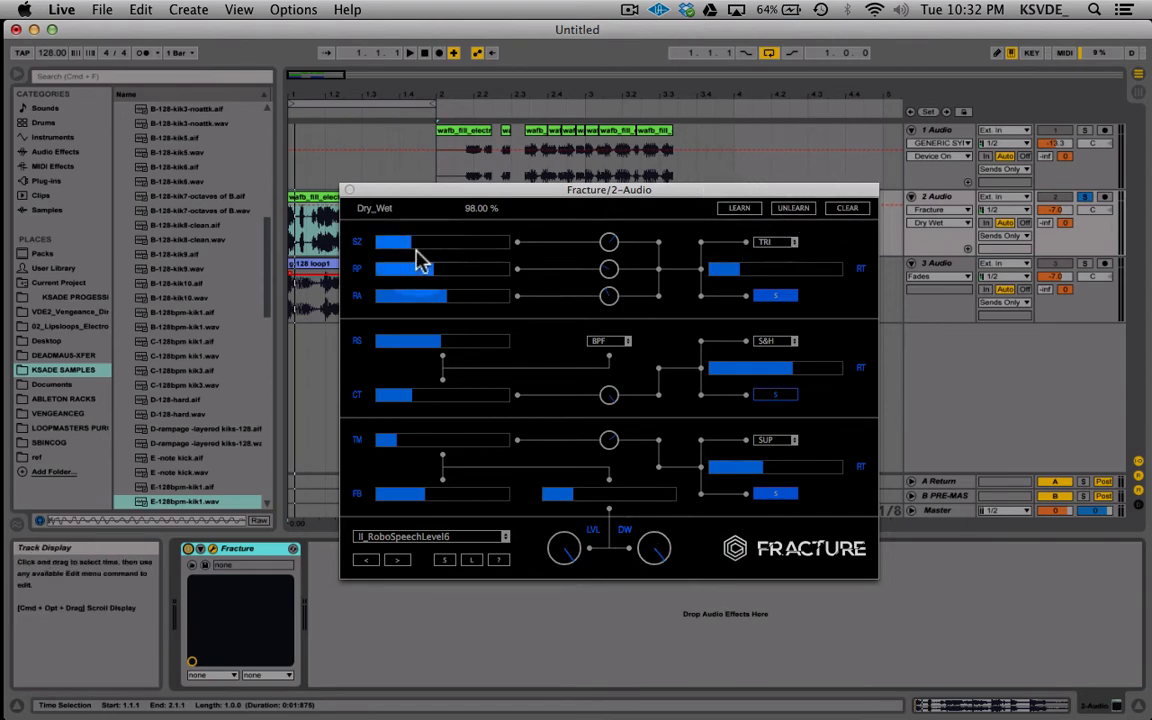
Step: Set Fracture's buffer Size to 164 ms
left_click_drag(417, 247, 432, 247)
left_click(841, 209)
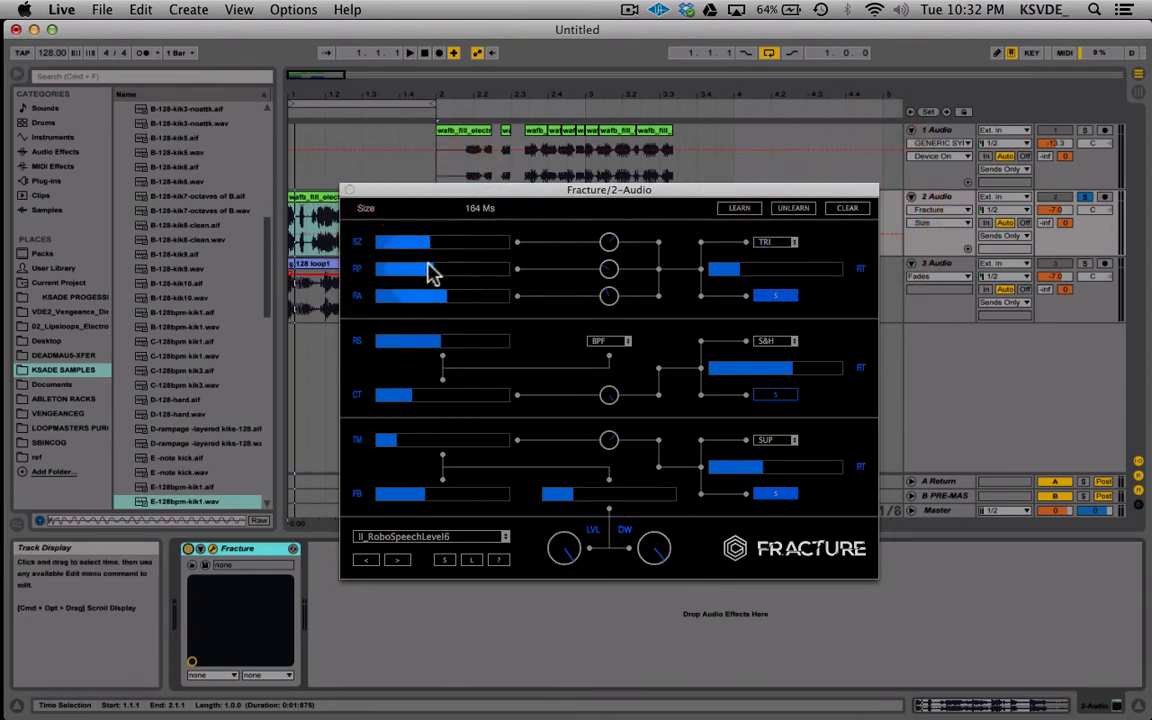
left_click(605, 390)
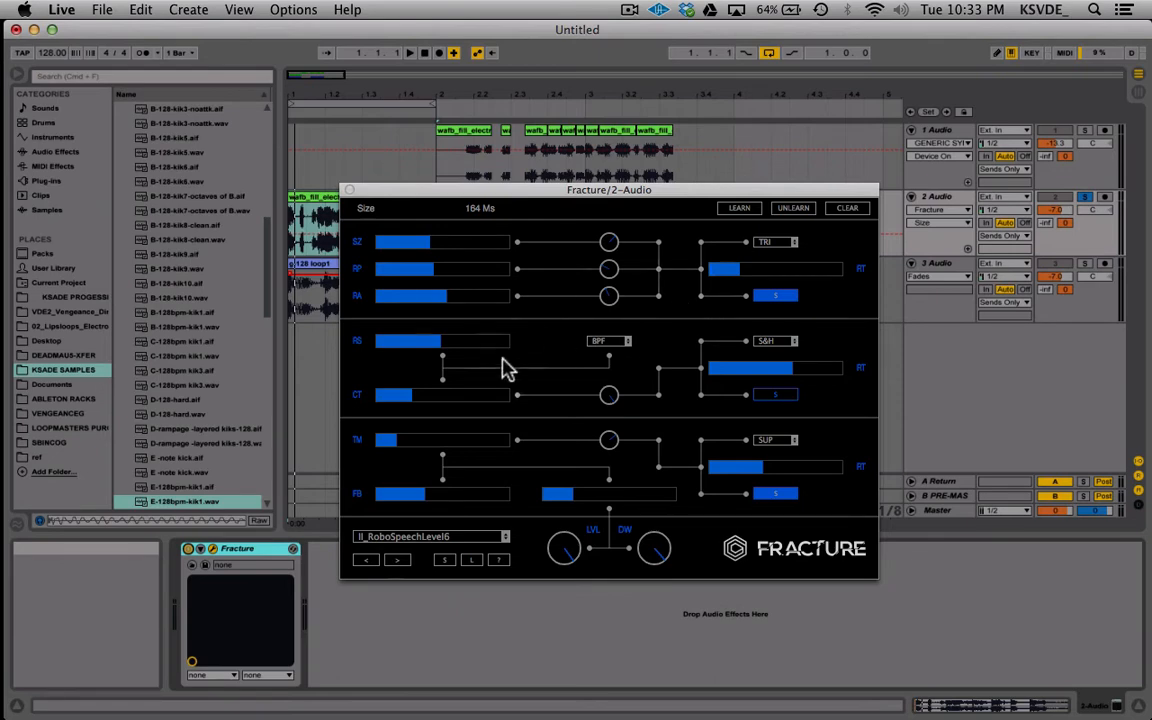
Step: Look through the built-in presets, and load the preset file KSADE KICK LOOP.frp from the fracture folder under Documentation
left_click(420, 540)
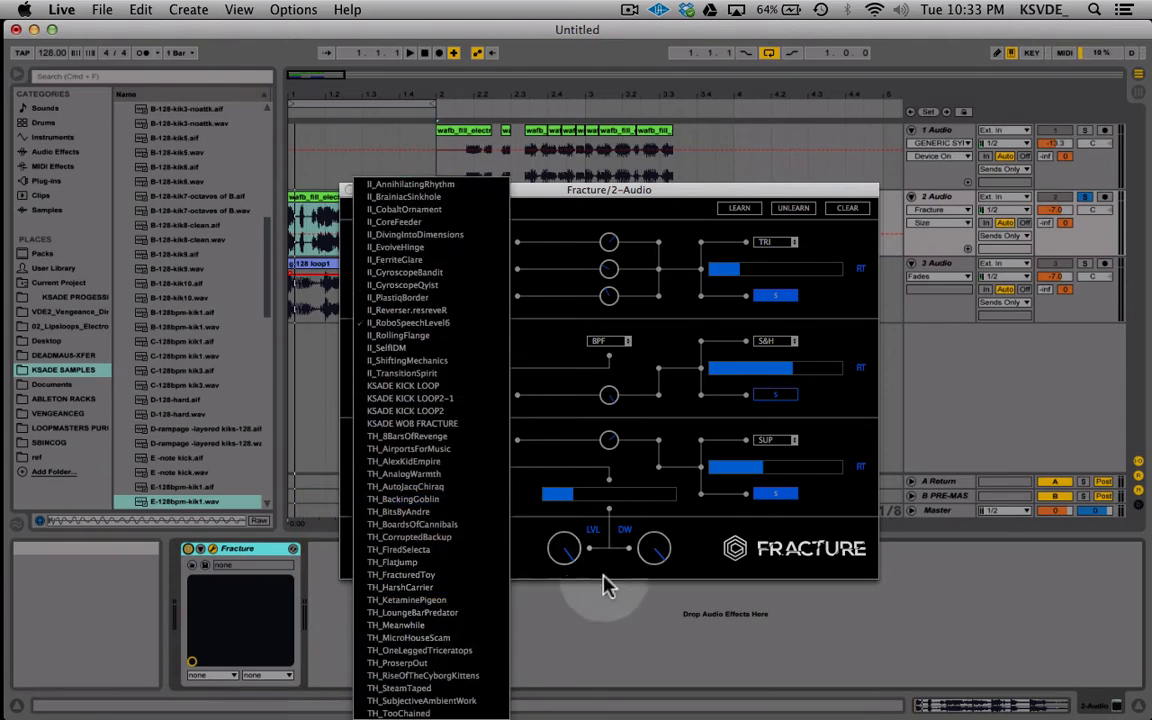
left_click(700, 555)
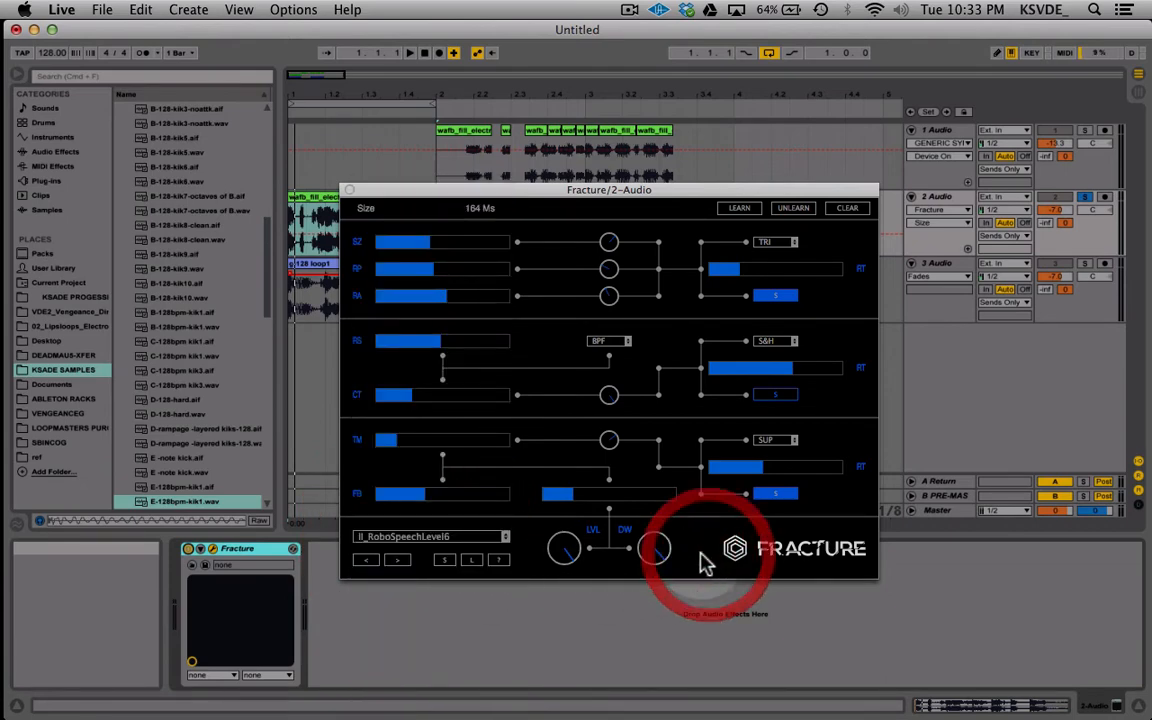
left_click(474, 560)
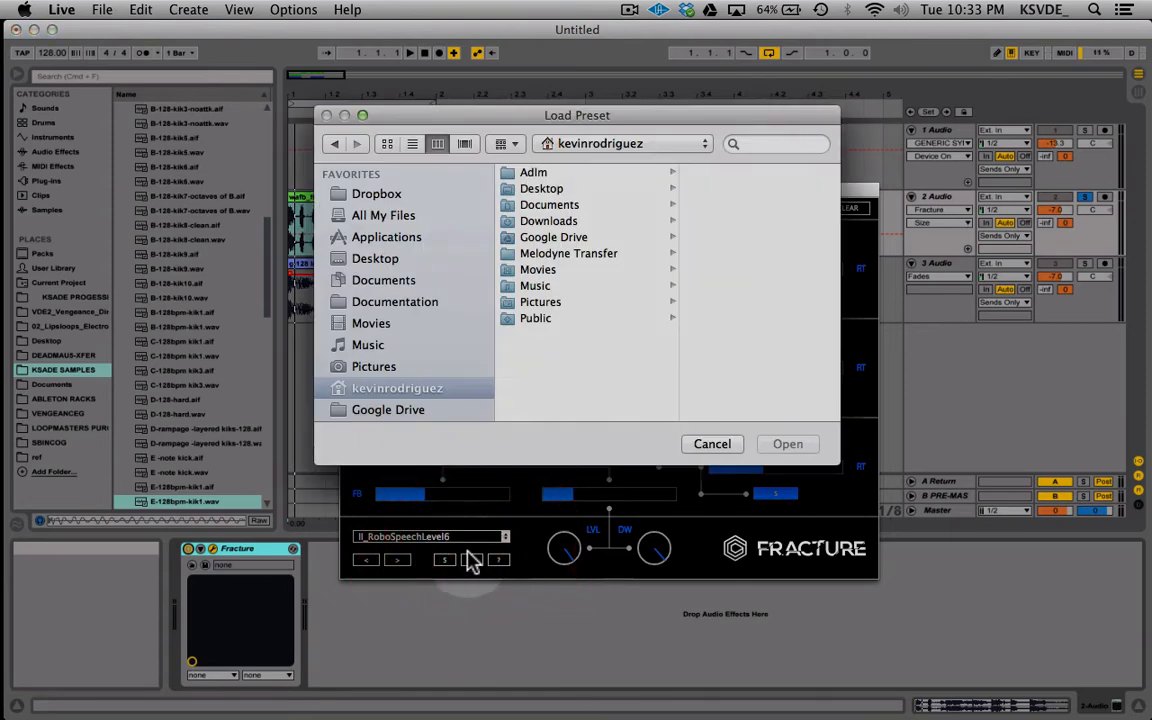
scroll(437, 233, "down", 5)
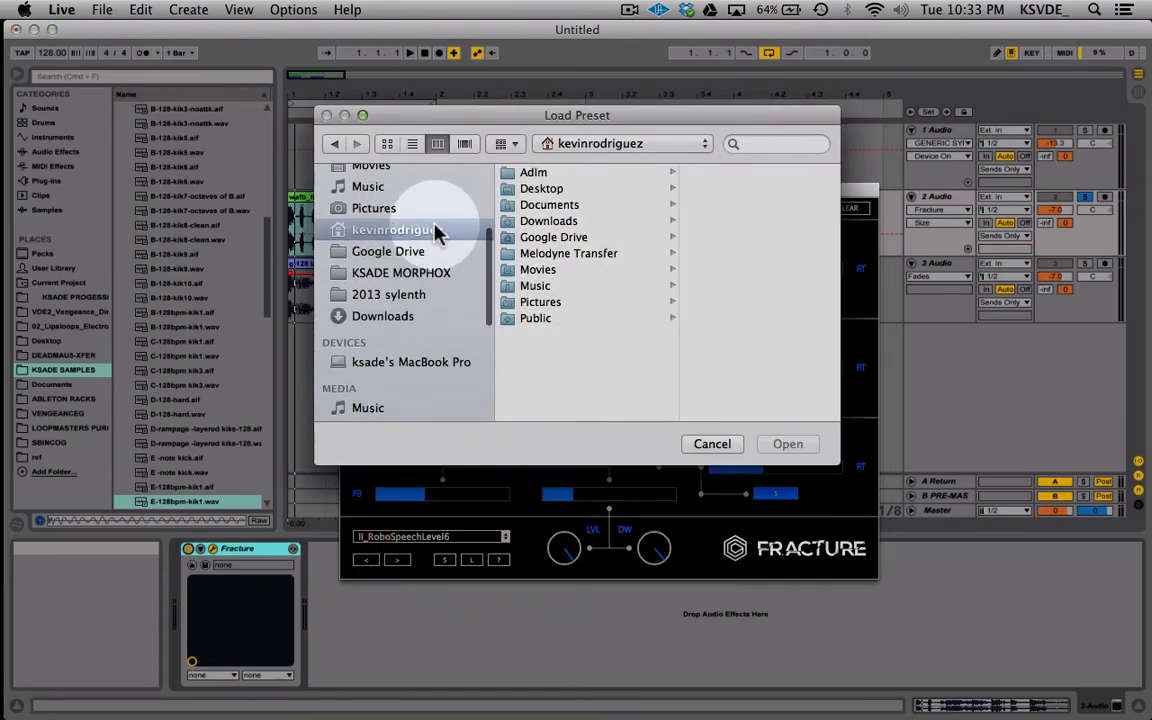
scroll(410, 244, "up", 4)
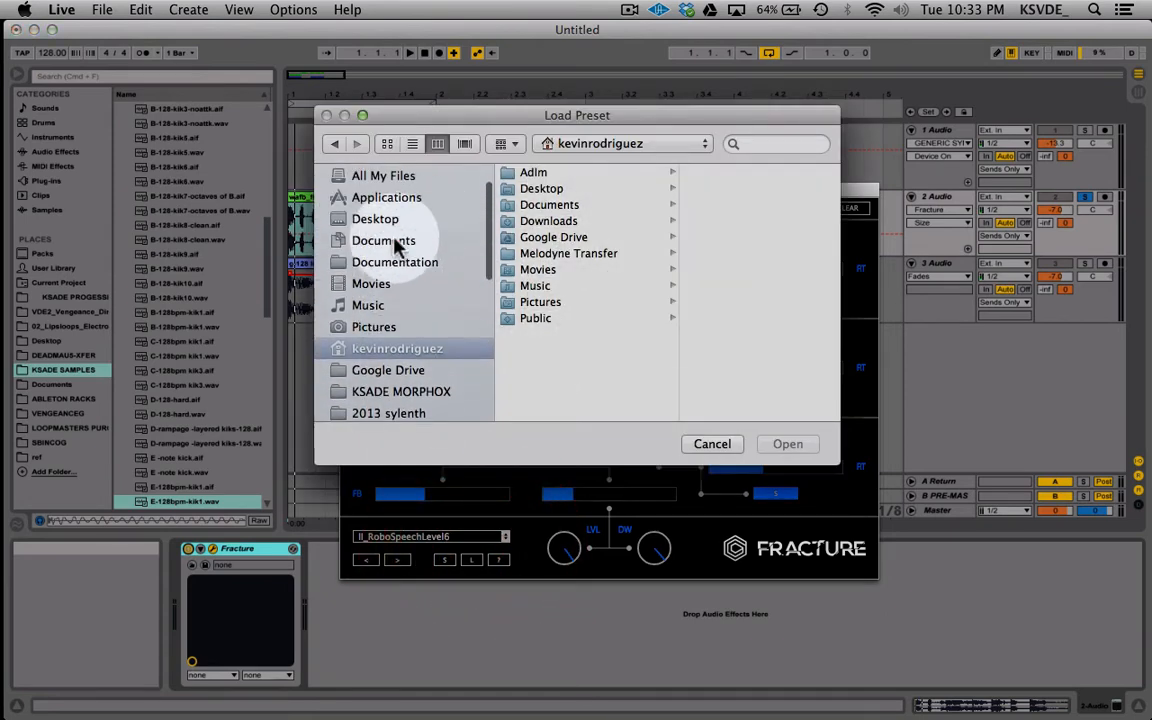
left_click(400, 241)
left_click(382, 262)
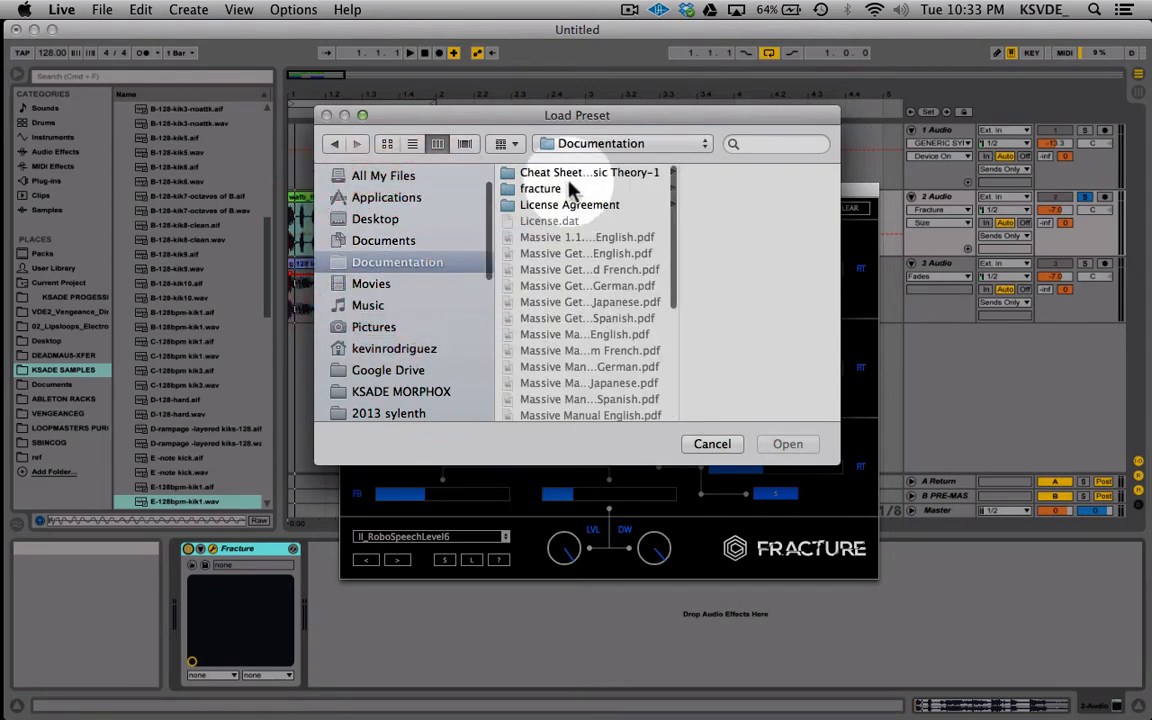
left_click(543, 188)
left_click_drag(742, 258, 719, 286)
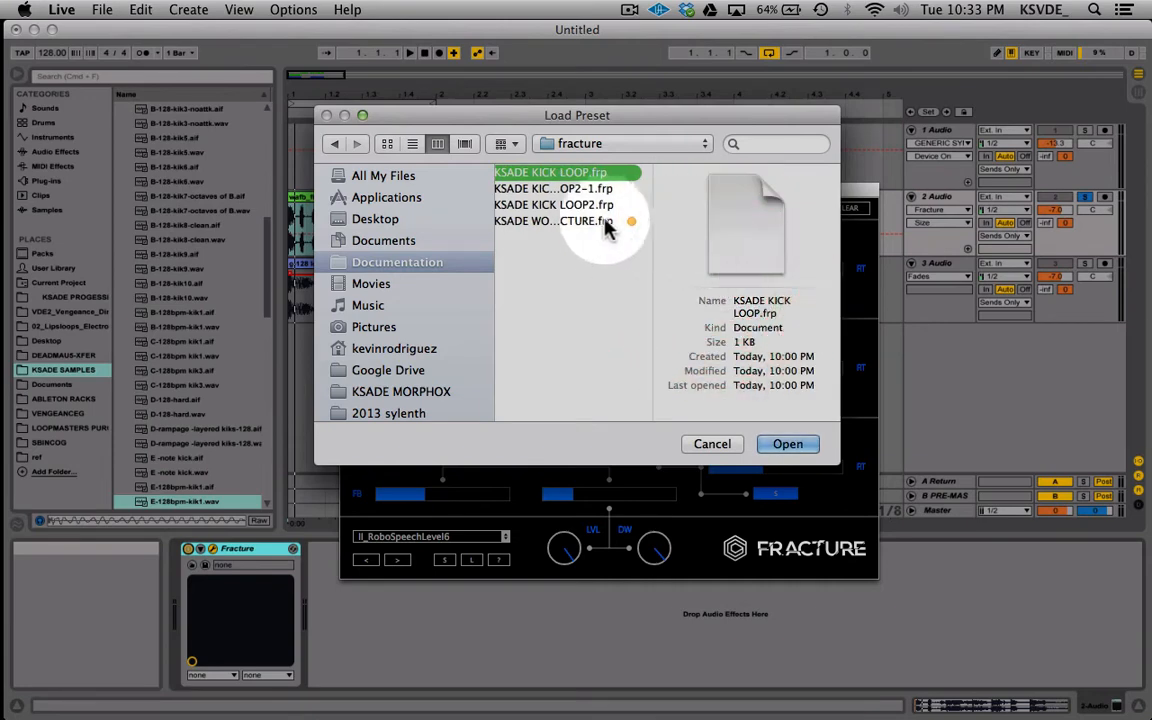
left_click(787, 444)
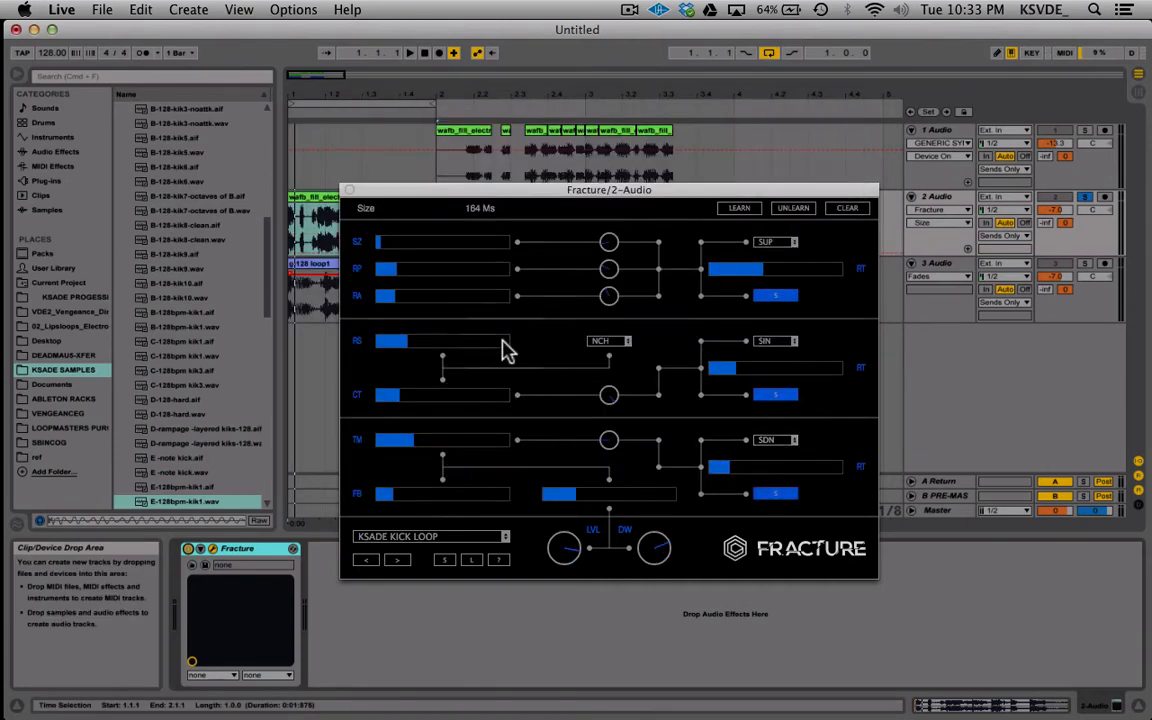
Step: Audition the loaded preset and set Fracture's Dry/Wet to 100 %
key("space")
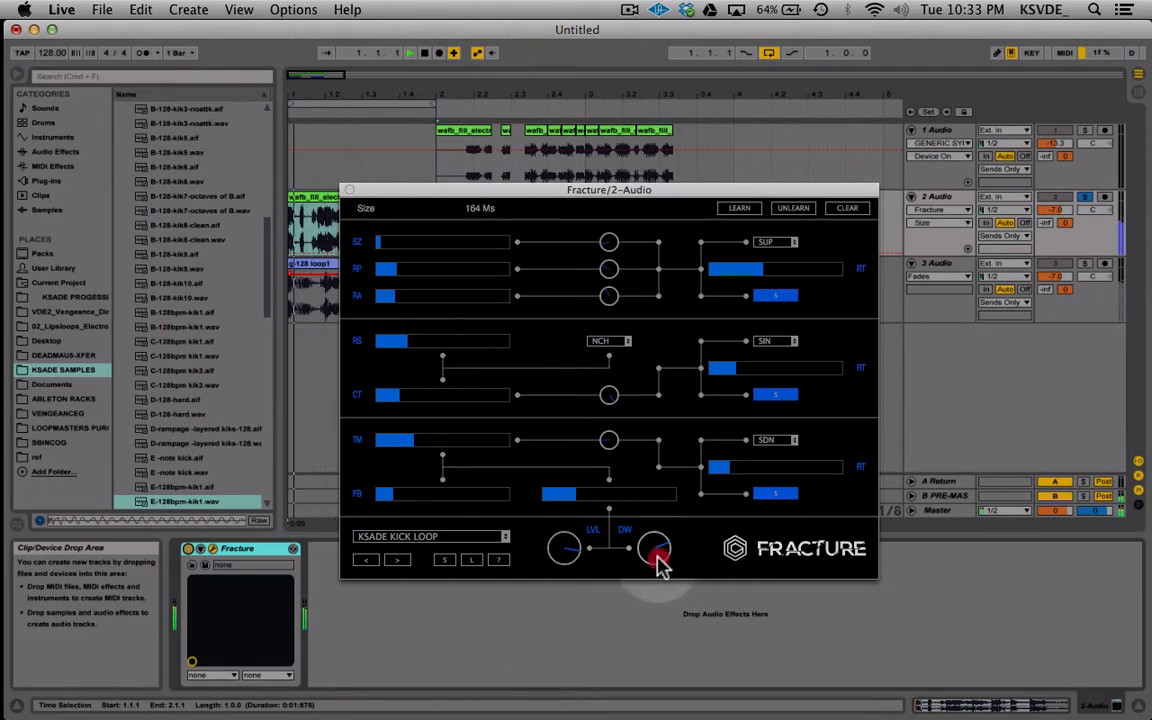
left_click_drag(659, 565, 693, 300)
key("space")
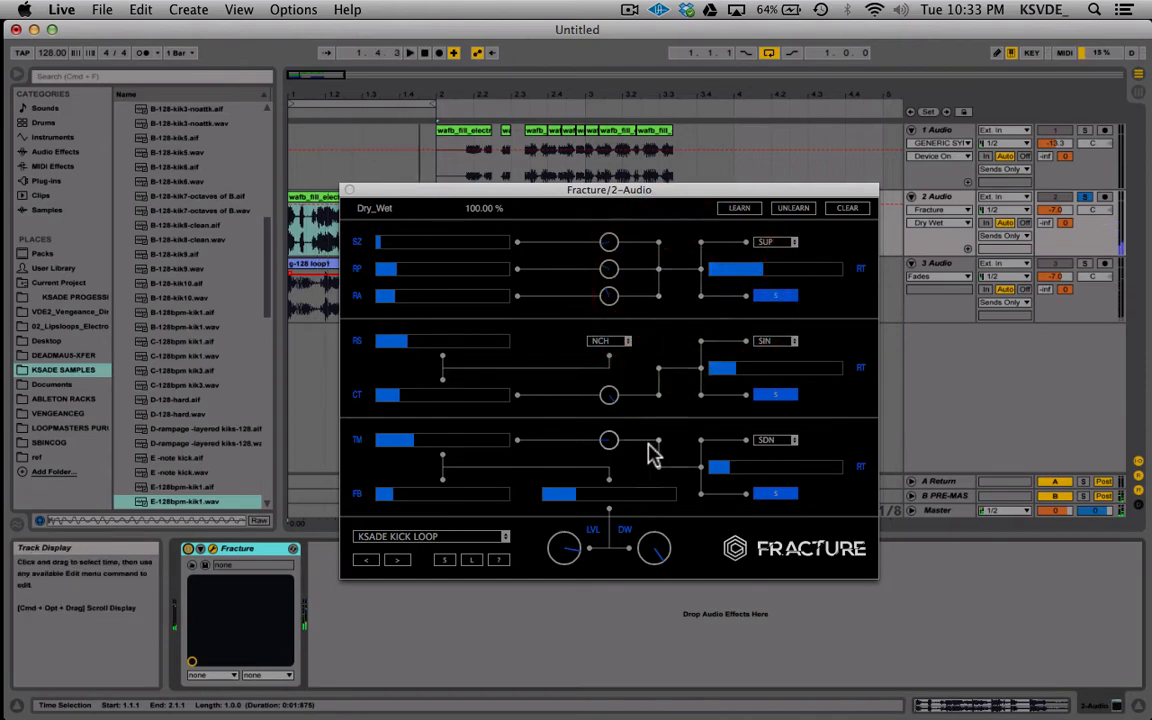
Step: Unsolo 2 Audio, play all tracks together, and mute and reactivate 3 Audio to compare the mix
left_click(1086, 198)
key("space")
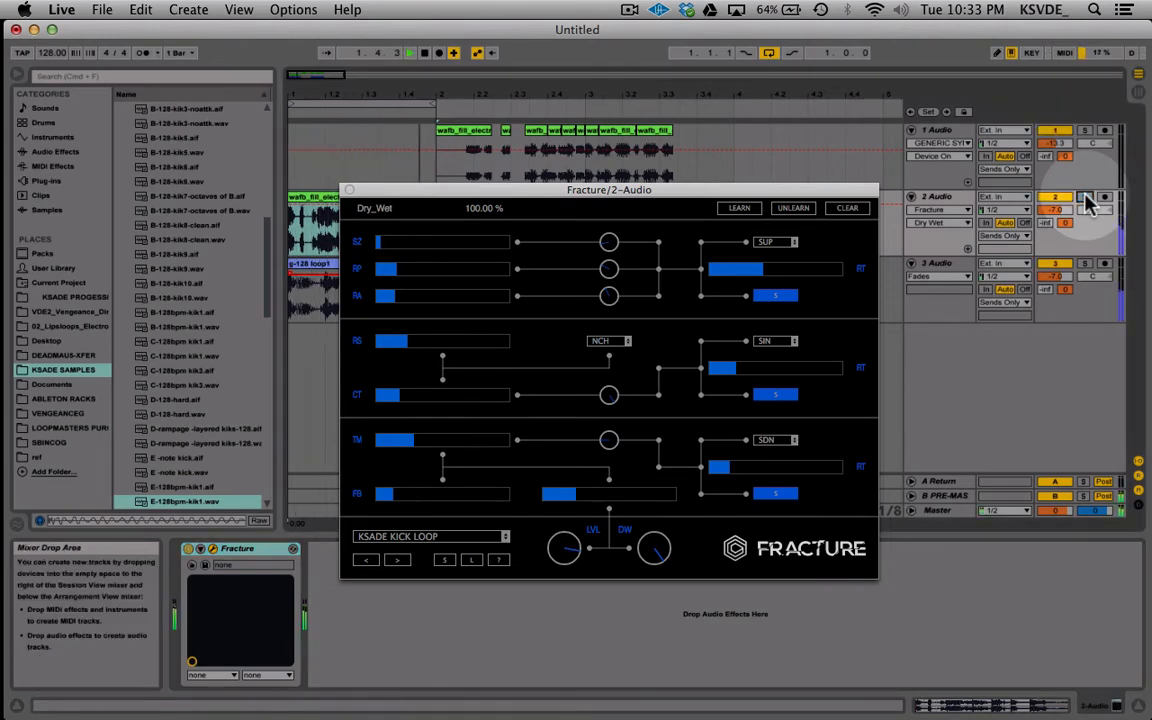
left_click(1065, 264)
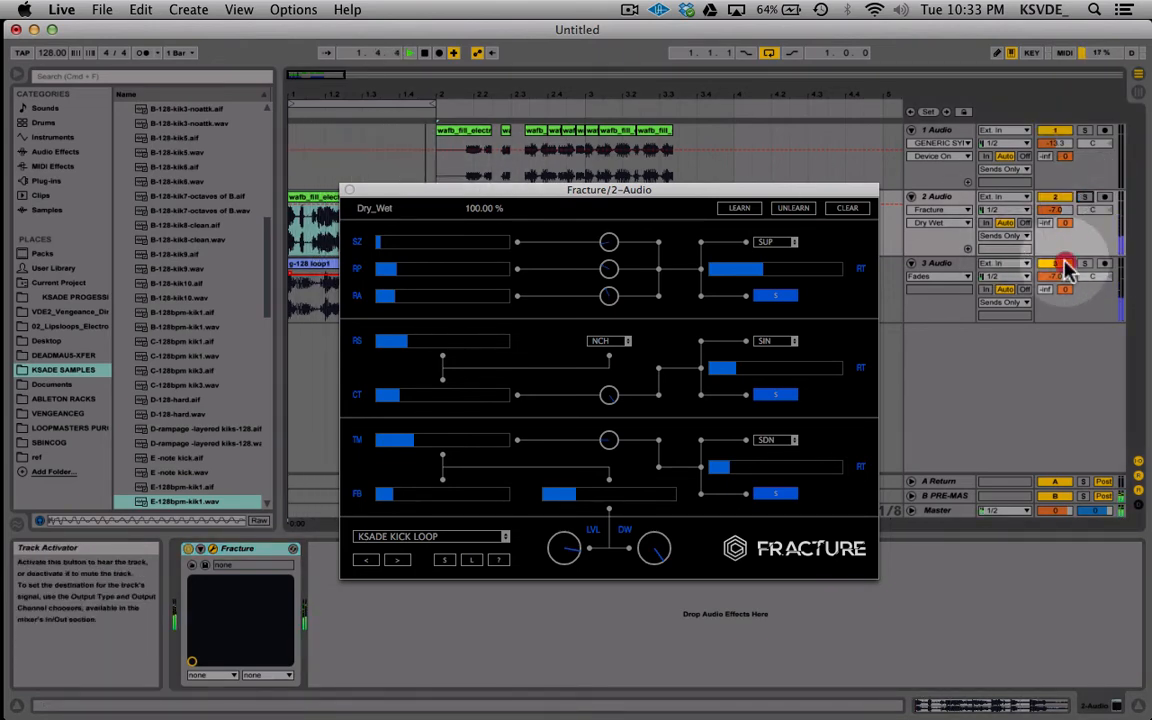
left_click(1066, 264)
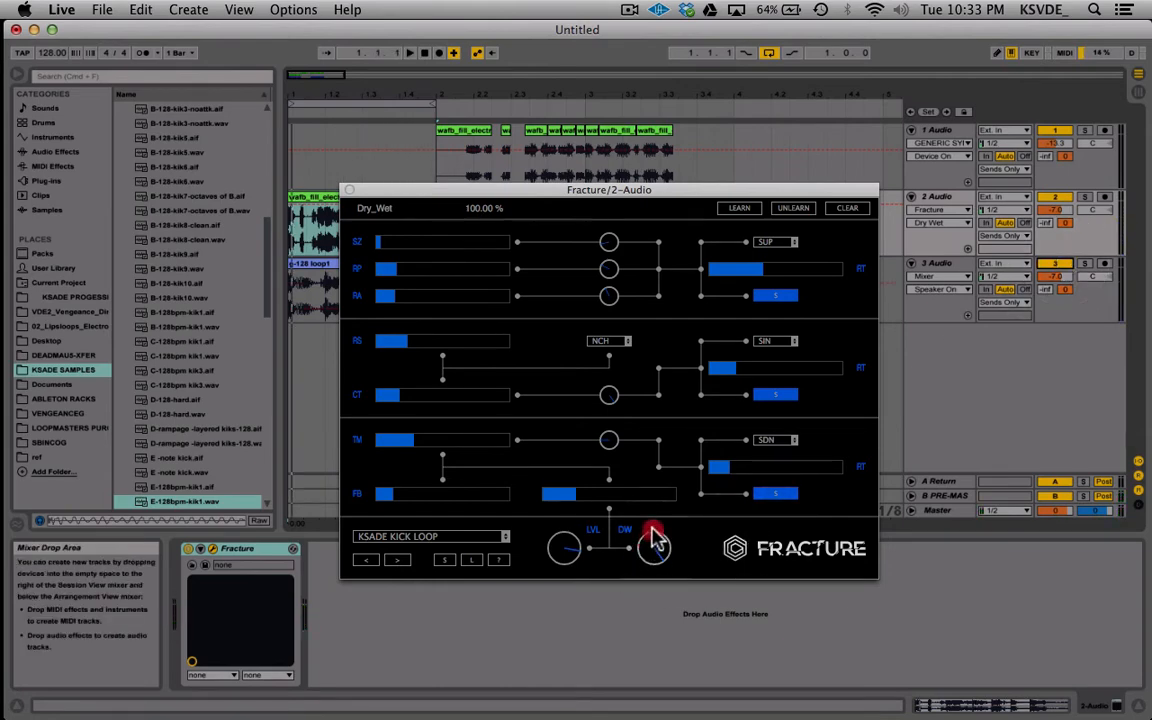
Step: Try a Dry/Wet of 68.40 % during playback, return it to 100 %, and solo 2 Audio again
left_click_drag(655, 540, 645, 620)
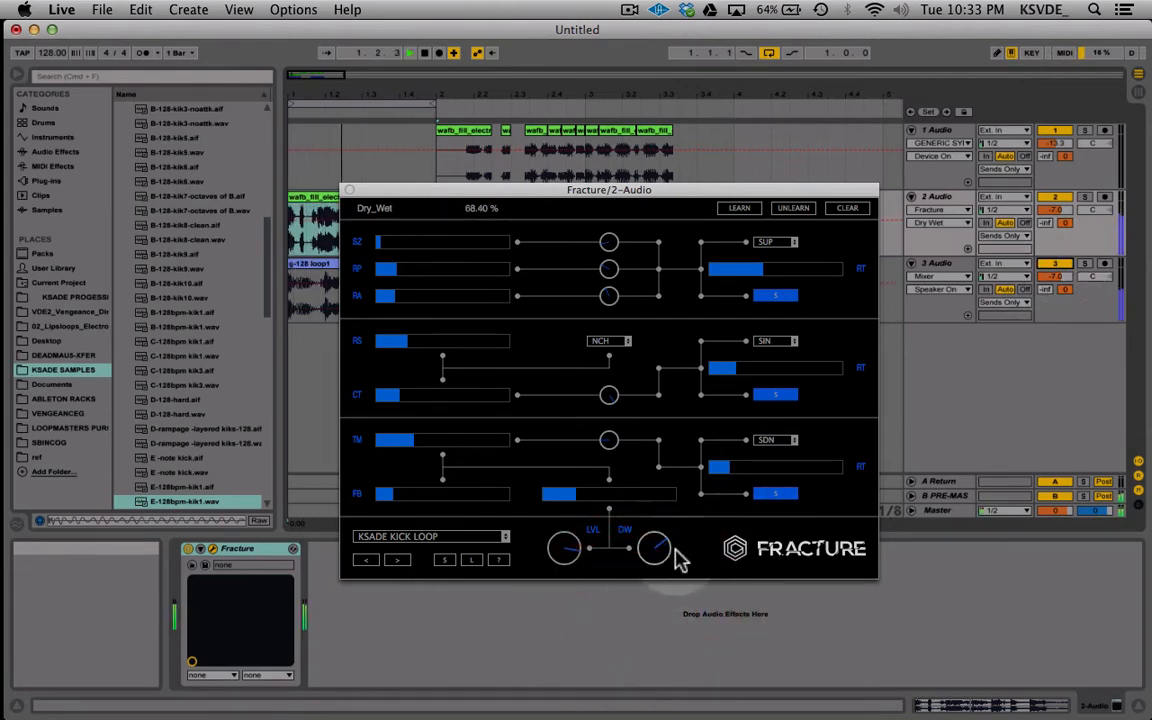
left_click_drag(661, 548, 722, 318)
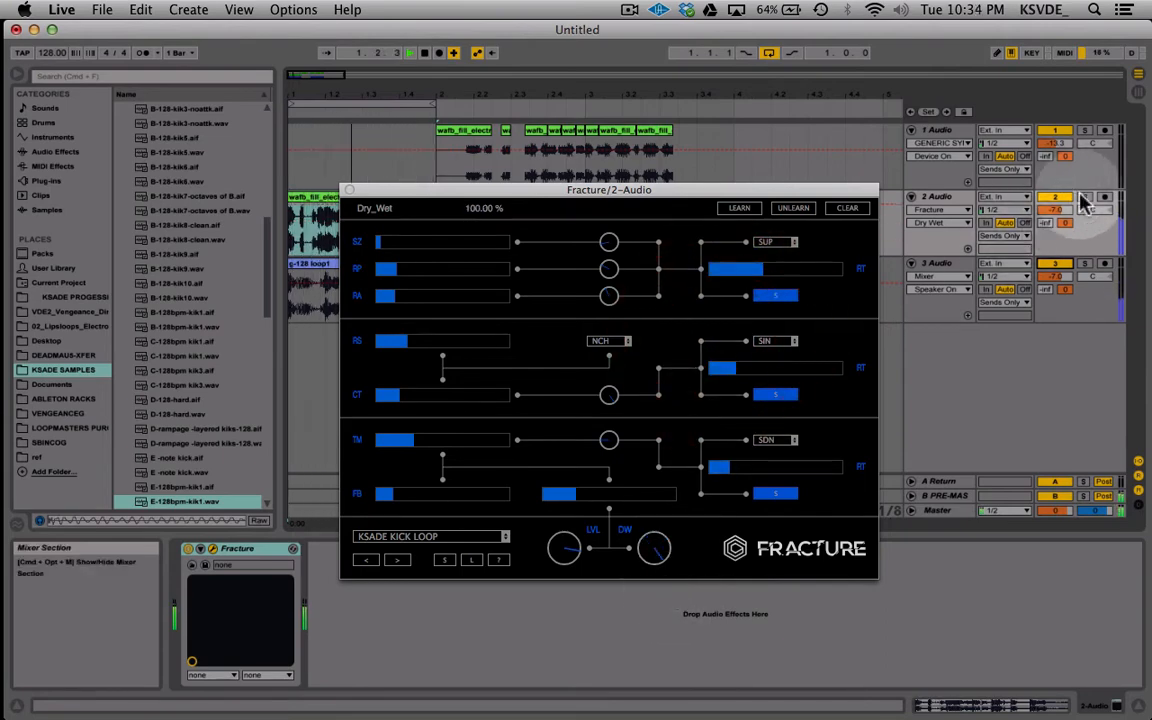
left_click(1085, 198)
Step: Raise the Delay Mix to 85.10 % and the Delay Feedback to 41.20 % while the loop plays
left_click_drag(575, 495, 656, 495)
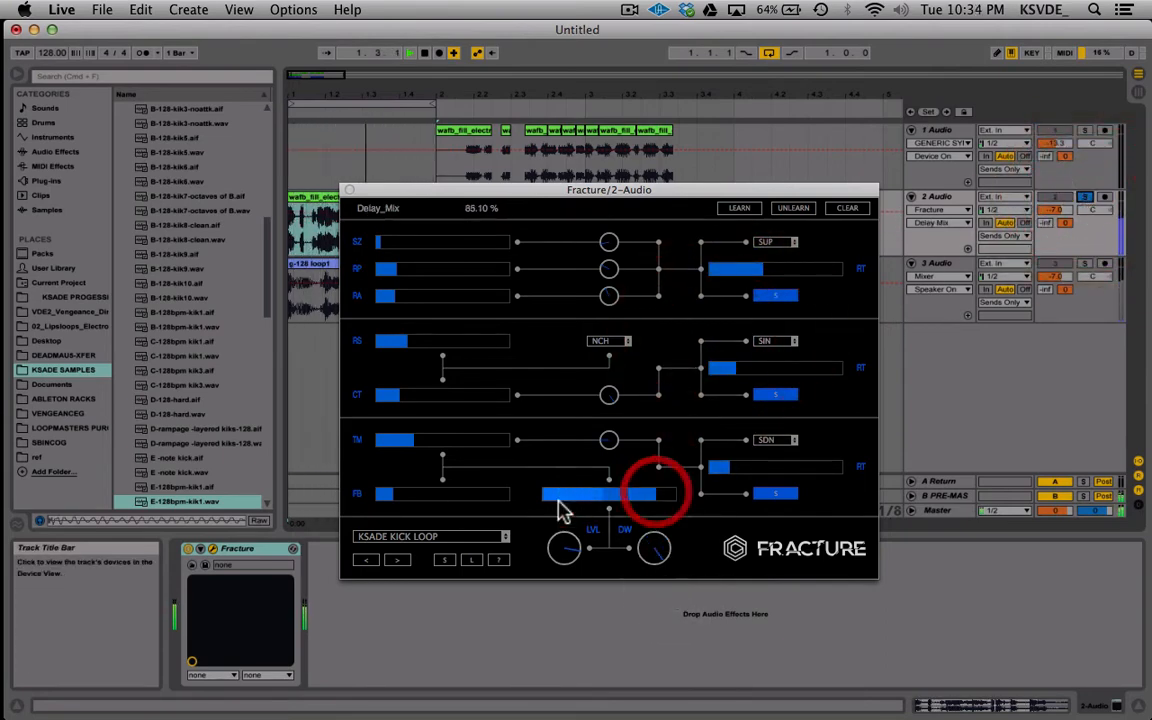
left_click_drag(394, 504, 425, 503)
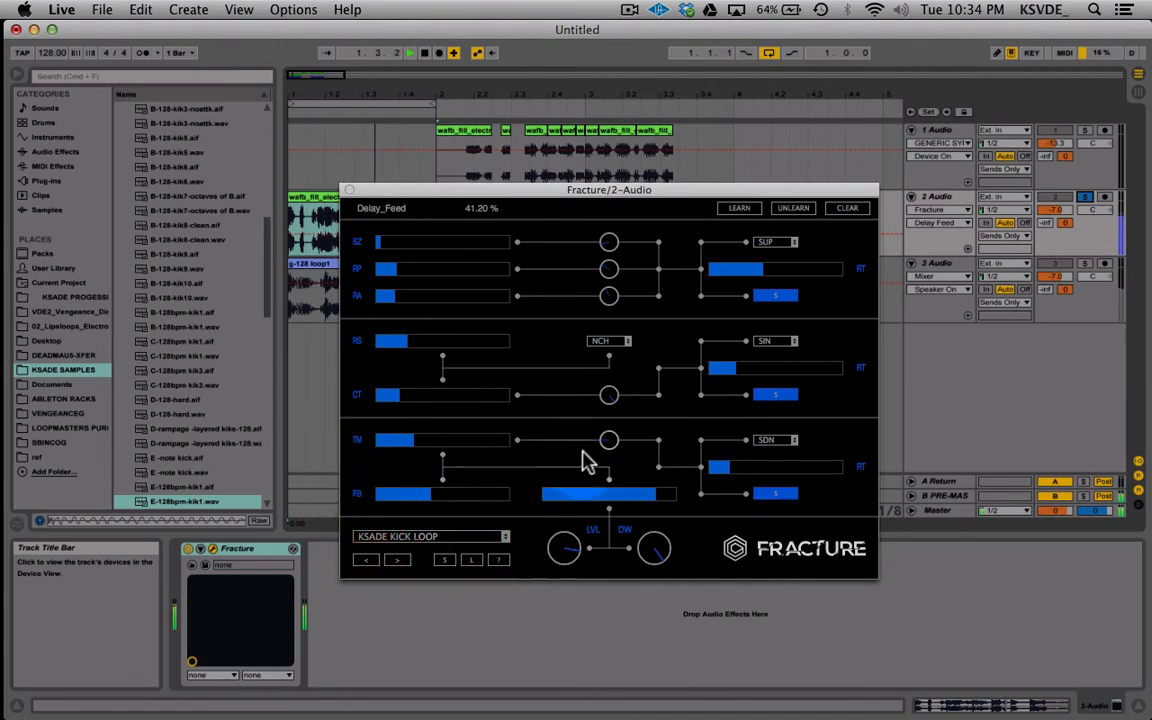
Step: Set the Delay Time modulation depth to 63.20 % and lower the Delay Mix to about one fifth
left_click(624, 342)
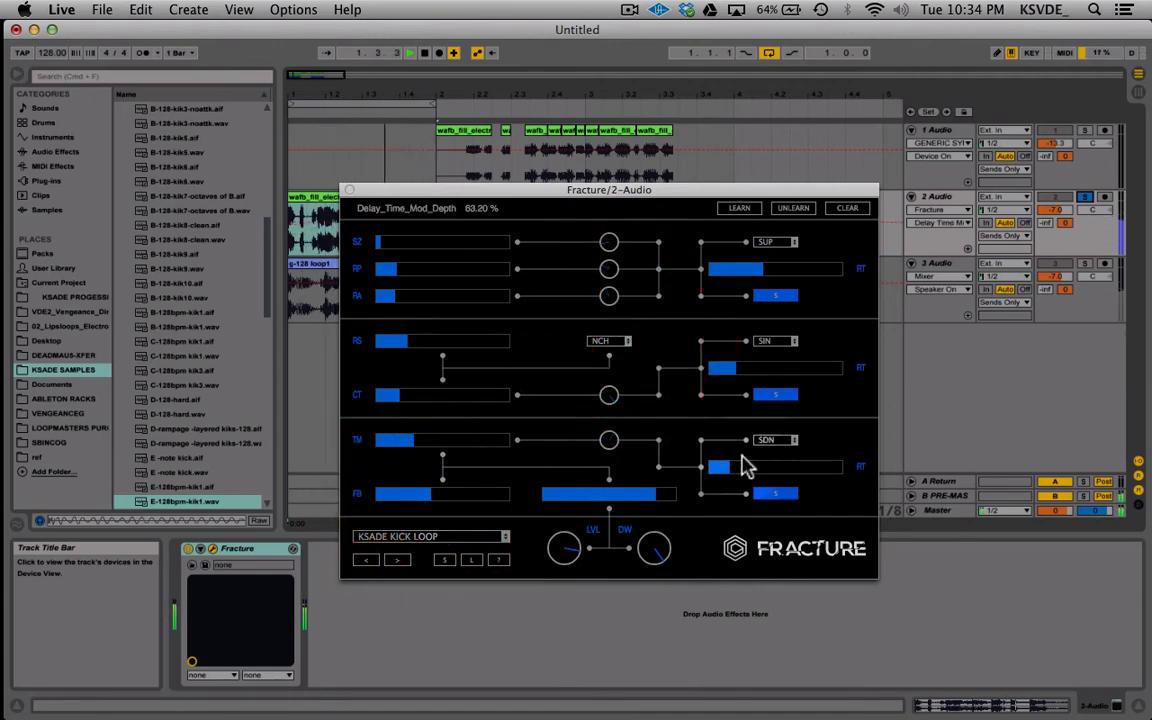
left_click_drag(599, 507, 533, 500)
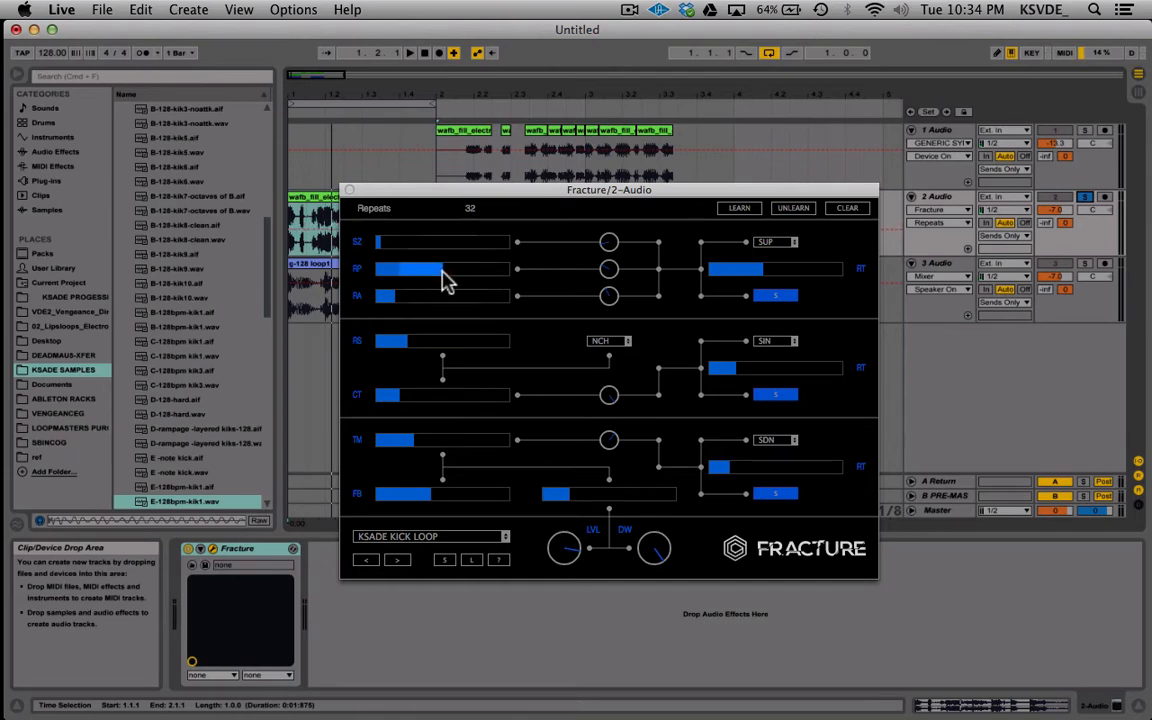
Step: Audition Fracture's Repeats around 33 and set it to 32
left_click(447, 280)
key("space")
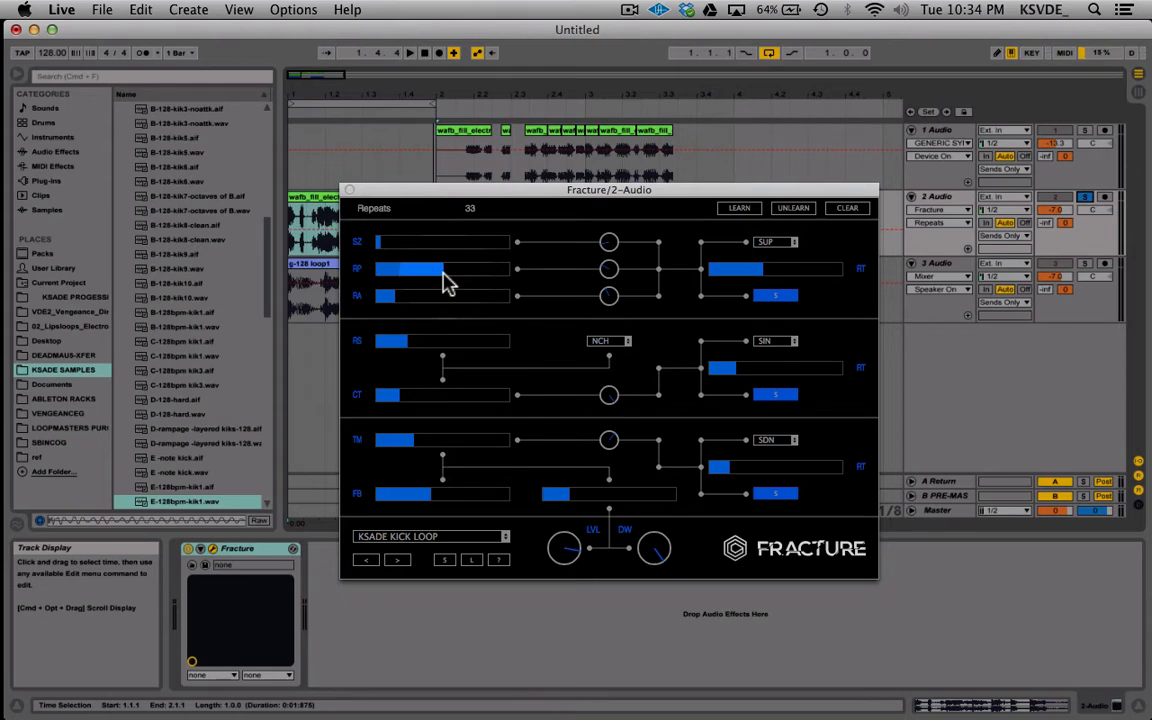
left_click(444, 277)
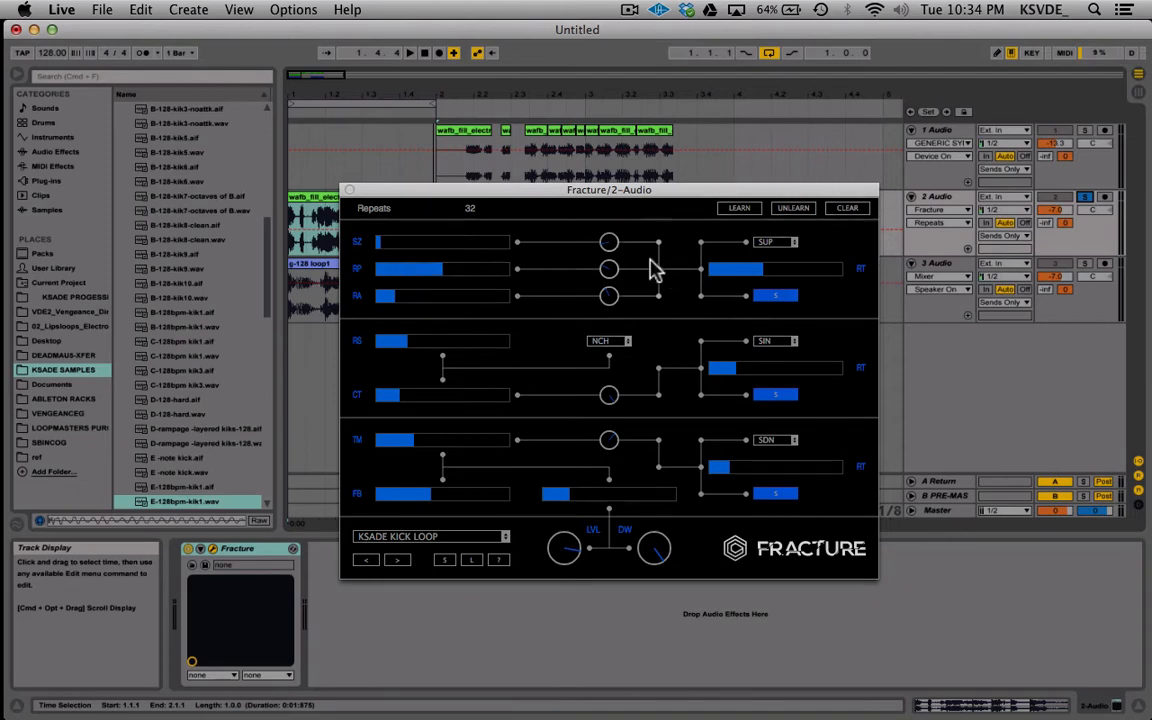
Step: Close the Fracture window and select the drum loop on 2 Audio from 1.1.1 to 2.1.1
left_click_drag(630, 192, 664, 278)
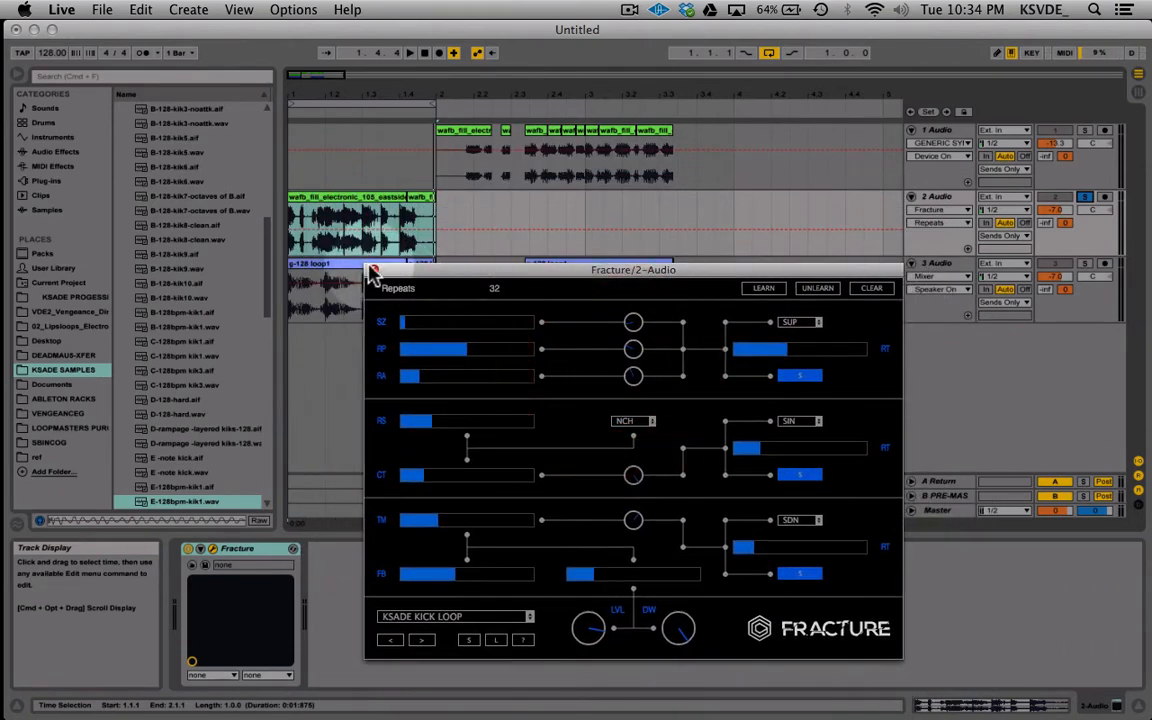
left_click(370, 270)
left_click(440, 227)
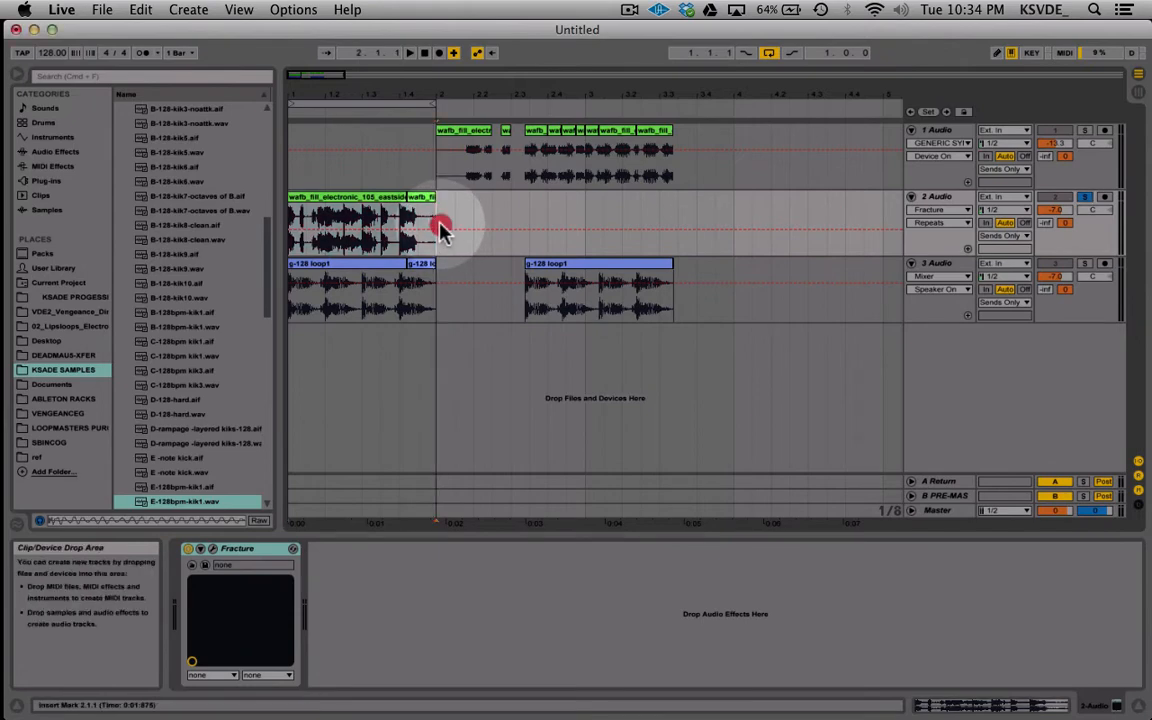
left_click_drag(440, 227, 270, 215)
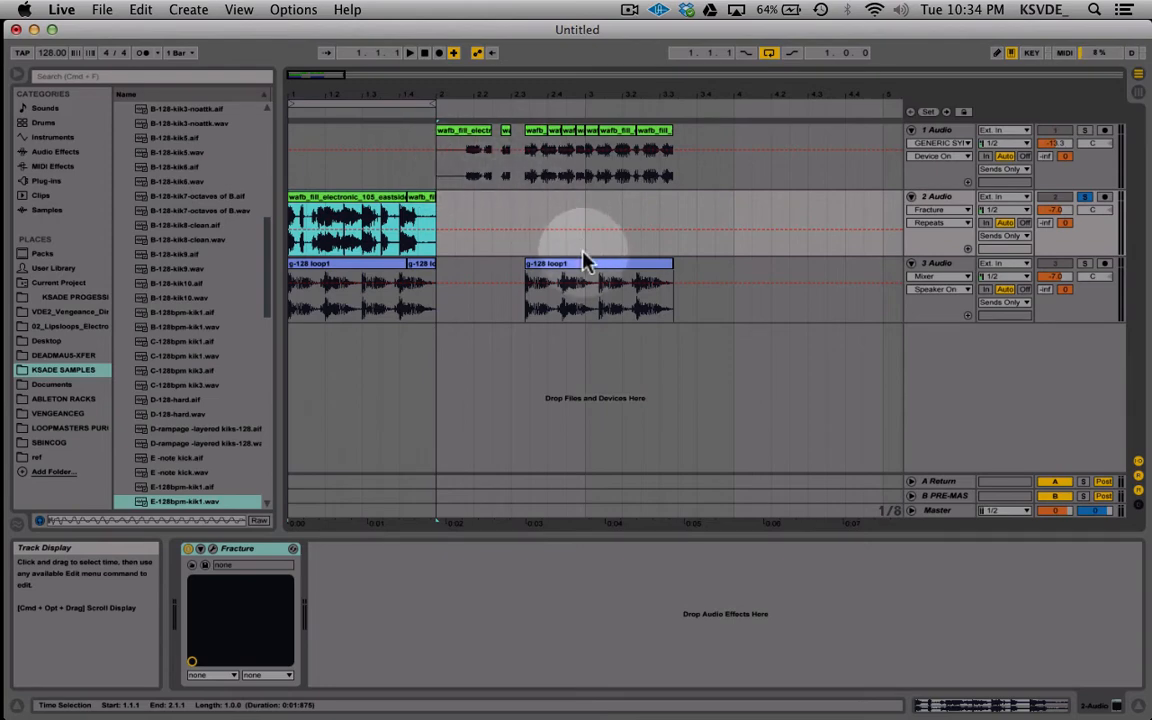
Step: Move the separate g-128 loop1 clip on 3 Audio to 4.1.1 and play it with that track soloed
left_click_drag(584, 258, 792, 276)
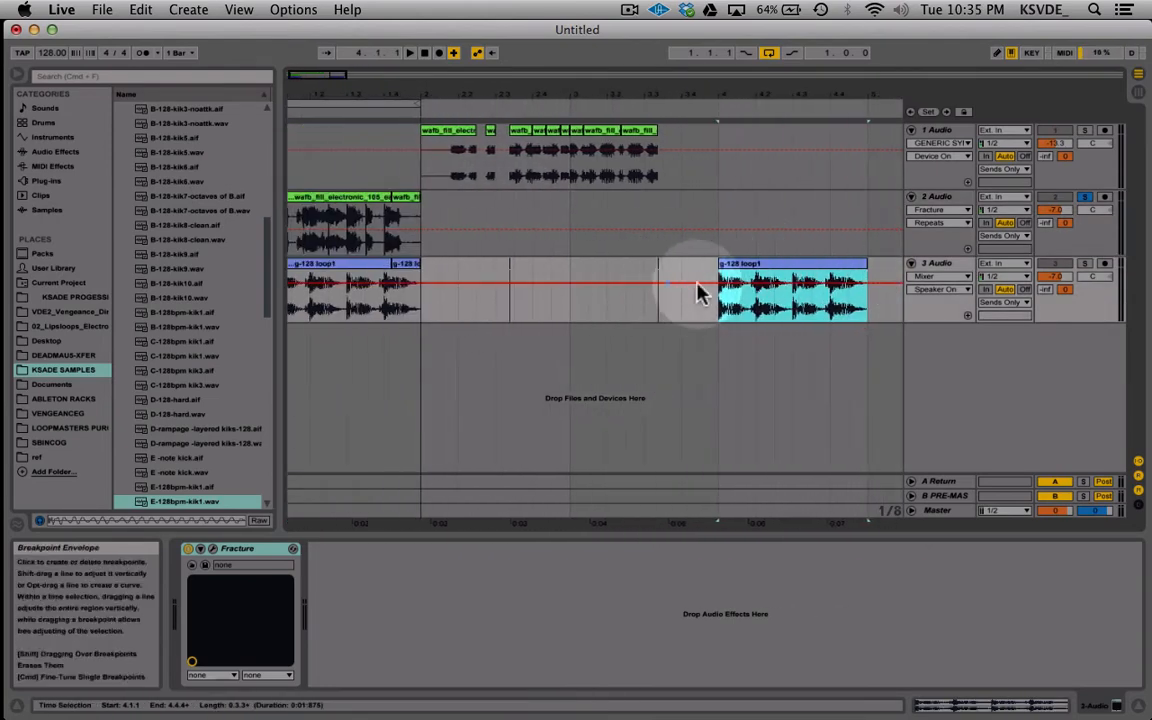
left_click_drag(700, 290, 475, 310)
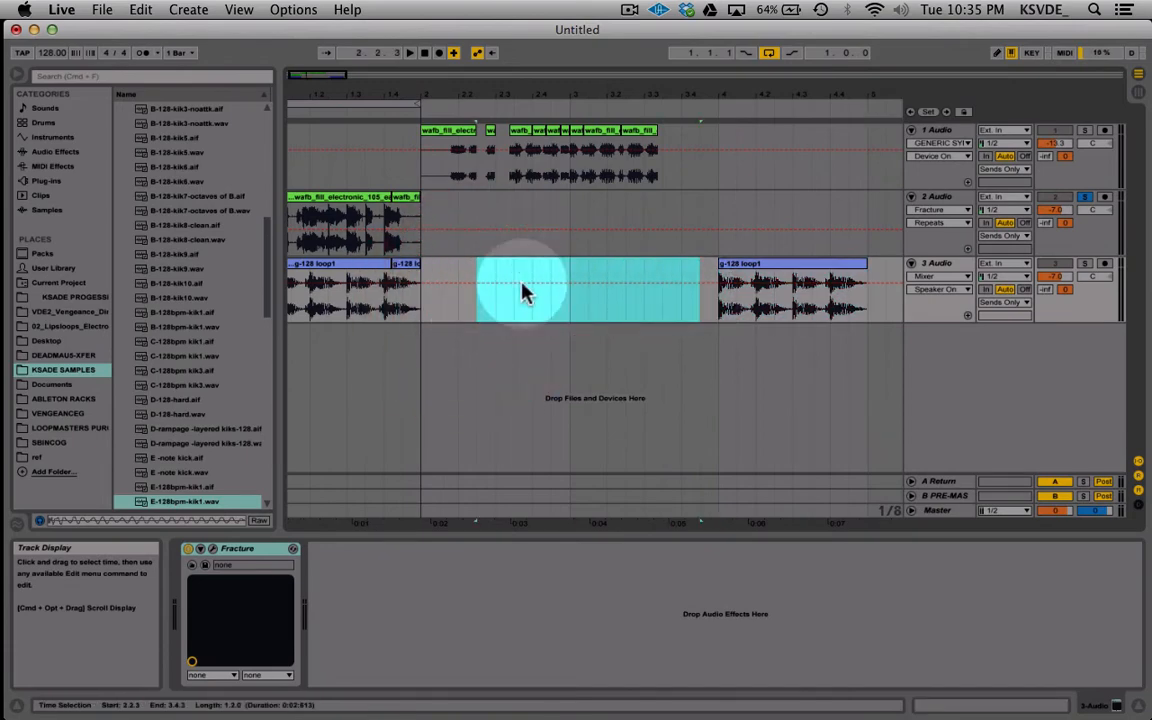
left_click(720, 305)
key("space")
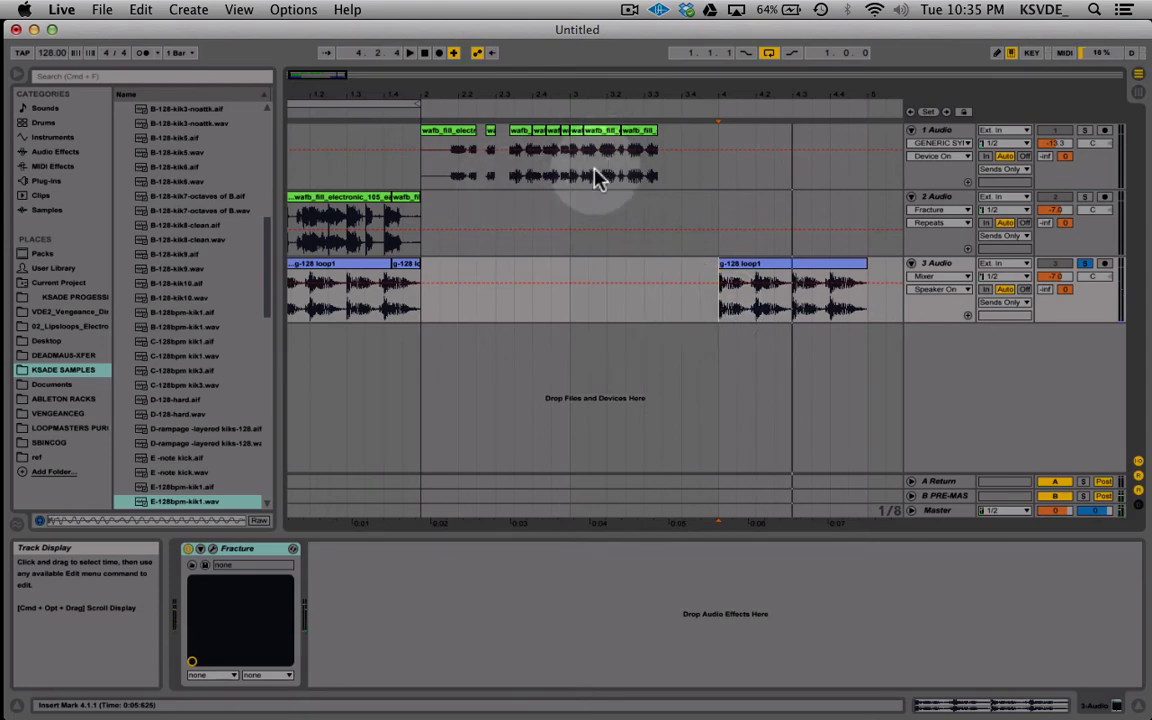
Step: Delete all the clips on 1 Audio from 2.1.1 to 3.4.3 and select the first-bar drum loop on 2 Audio
left_click_drag(422, 167, 700, 170)
key("Delete")
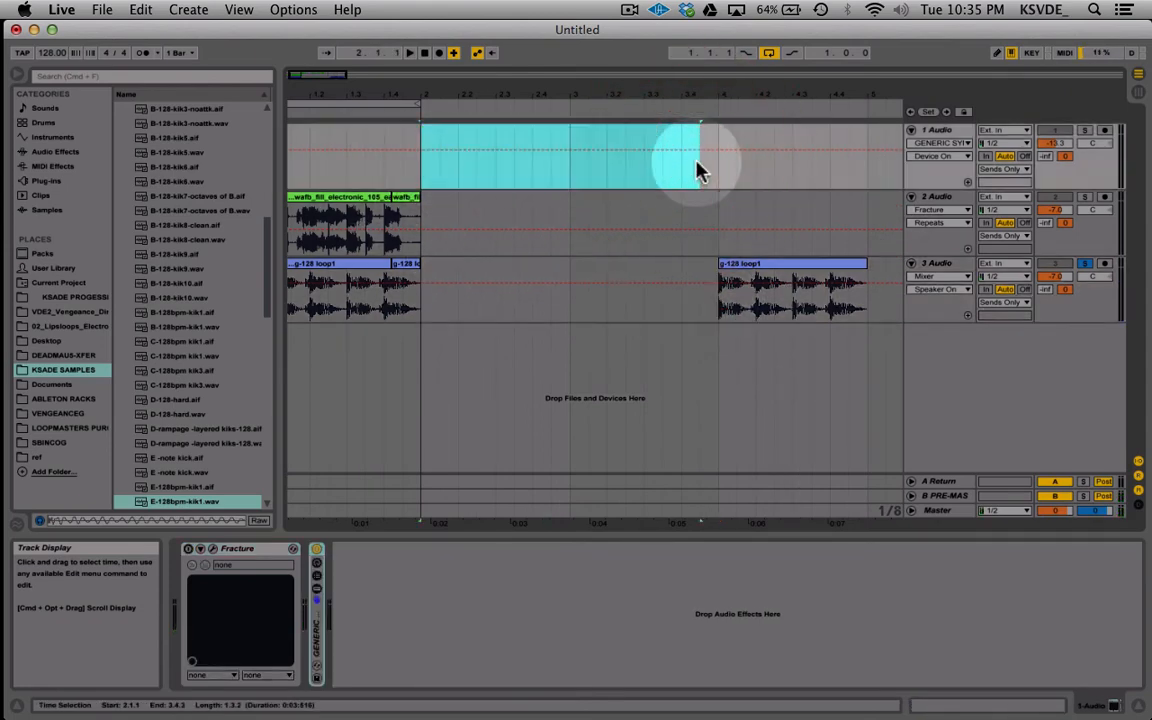
left_click(420, 240)
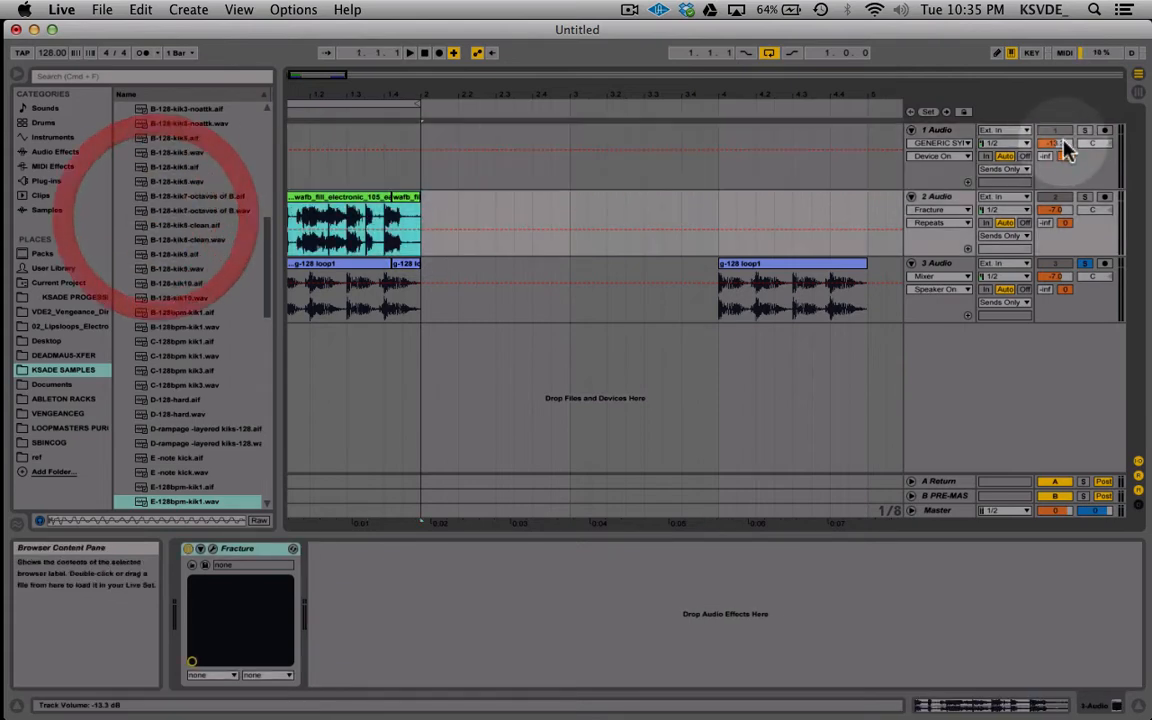
Step: Freeze 2 Audio and copy its frozen first-bar drum loop onto 1 Audio at 2.1.1
right_click(952, 198)
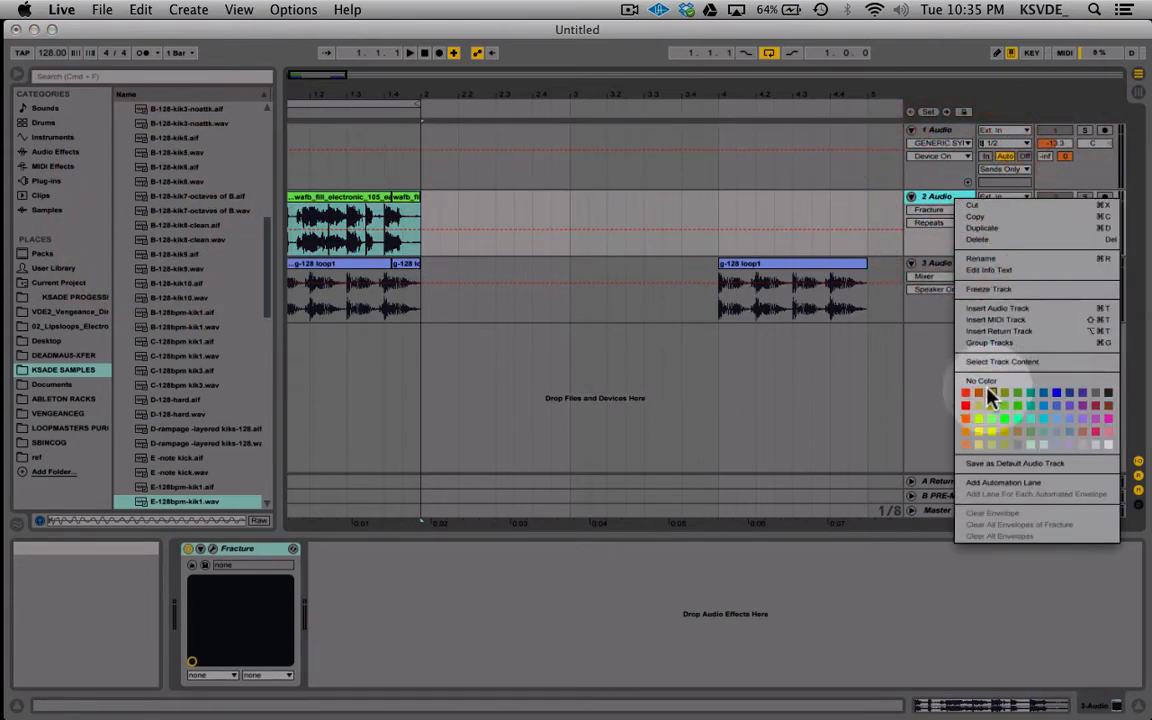
left_click(990, 289)
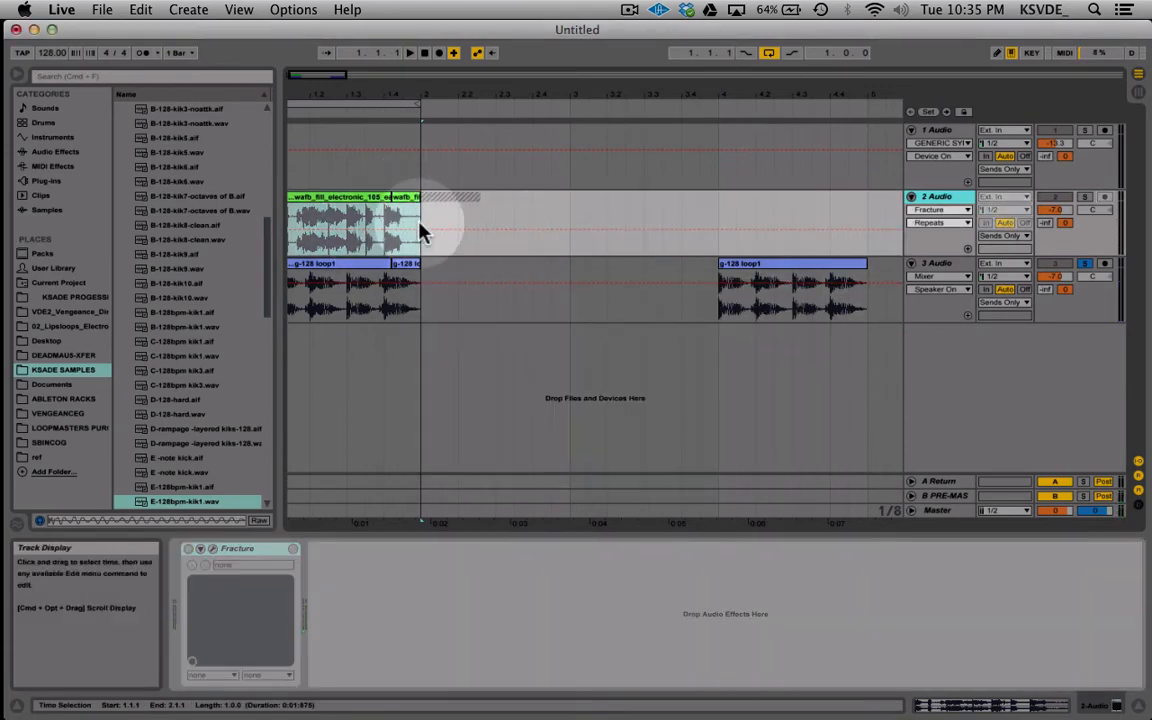
left_click_drag(420, 225, 192, 226)
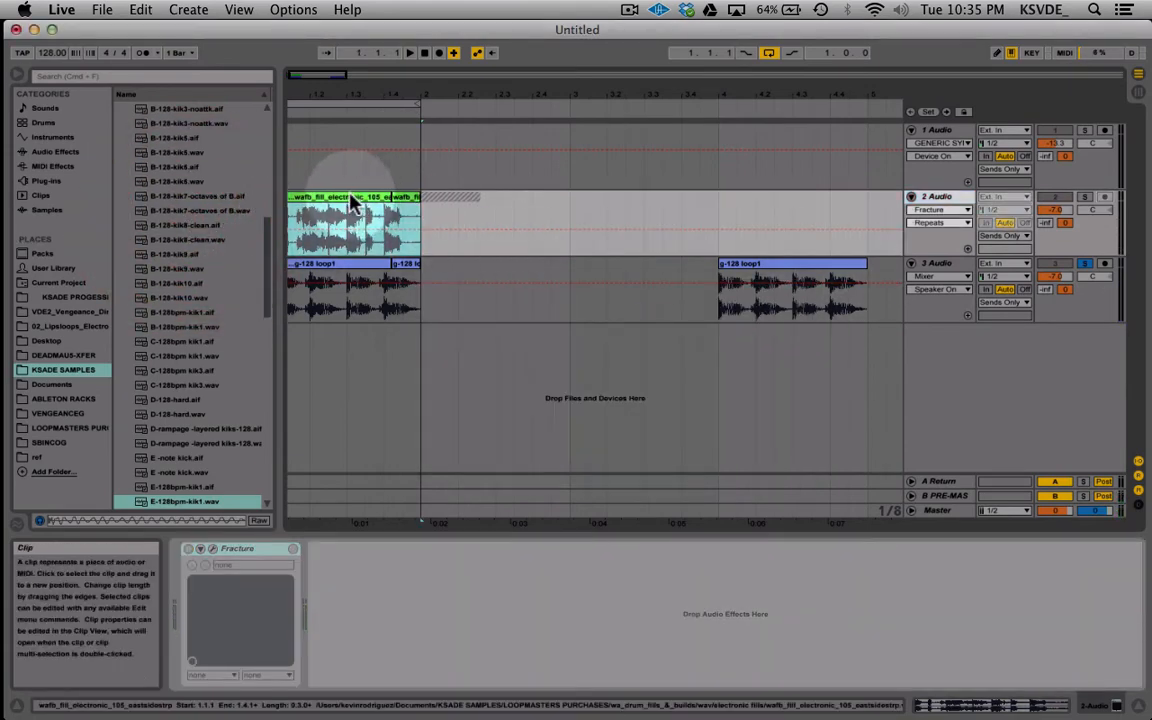
left_click_drag(358, 200, 480, 167)
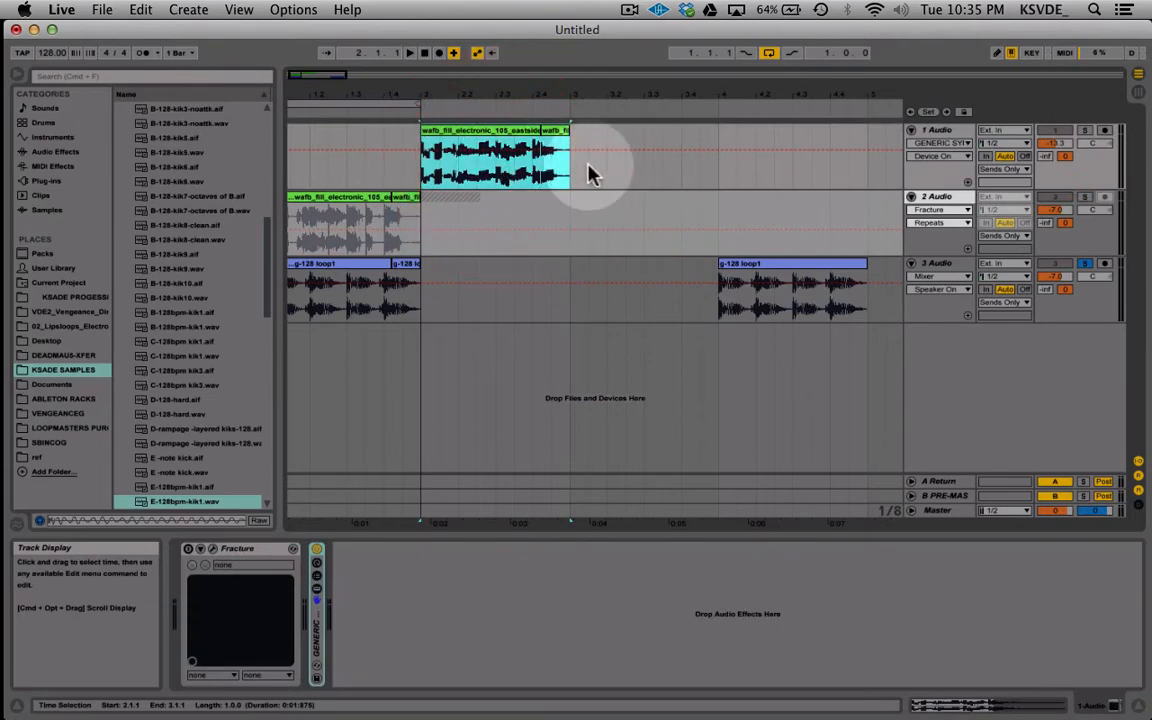
Step: Unfreeze and collapse the 2 Audio track, and solo 1 Audio
right_click(948, 197)
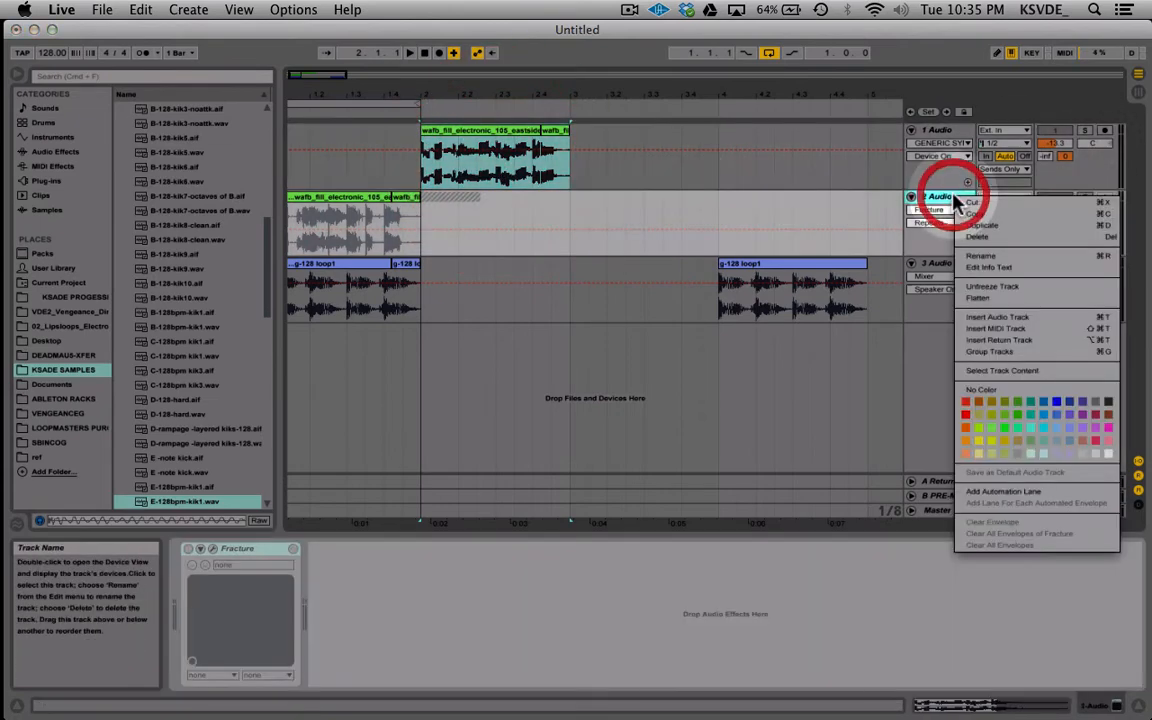
left_click(991, 286)
left_click(911, 197)
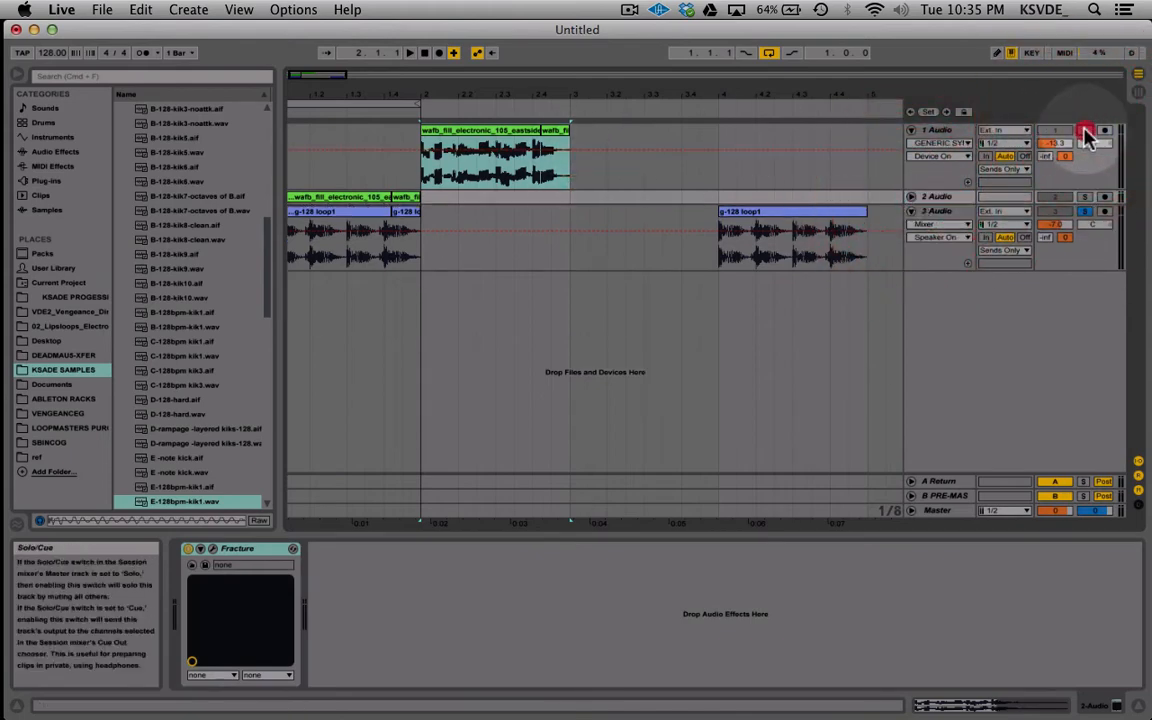
Step: Examine the devices inside the GENERIC SYNTH CHAIN rack on 1 Audio and the saved racks in the ABLETON RACKS folder
left_click(955, 135)
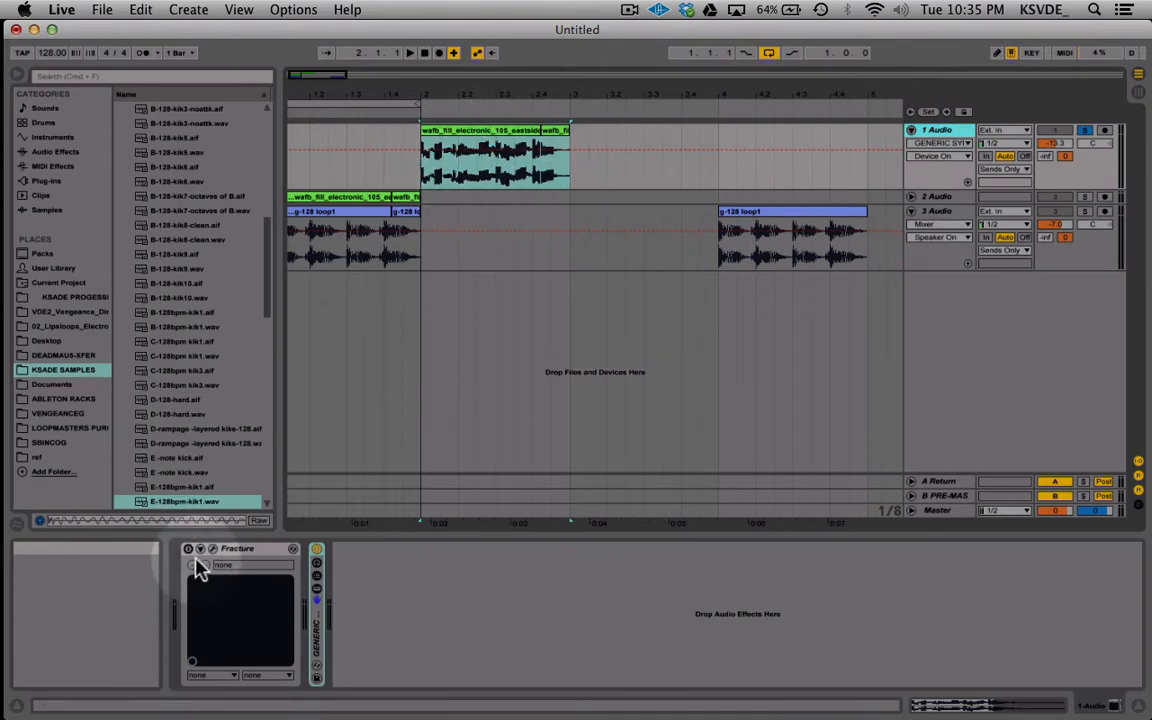
left_click(316, 589)
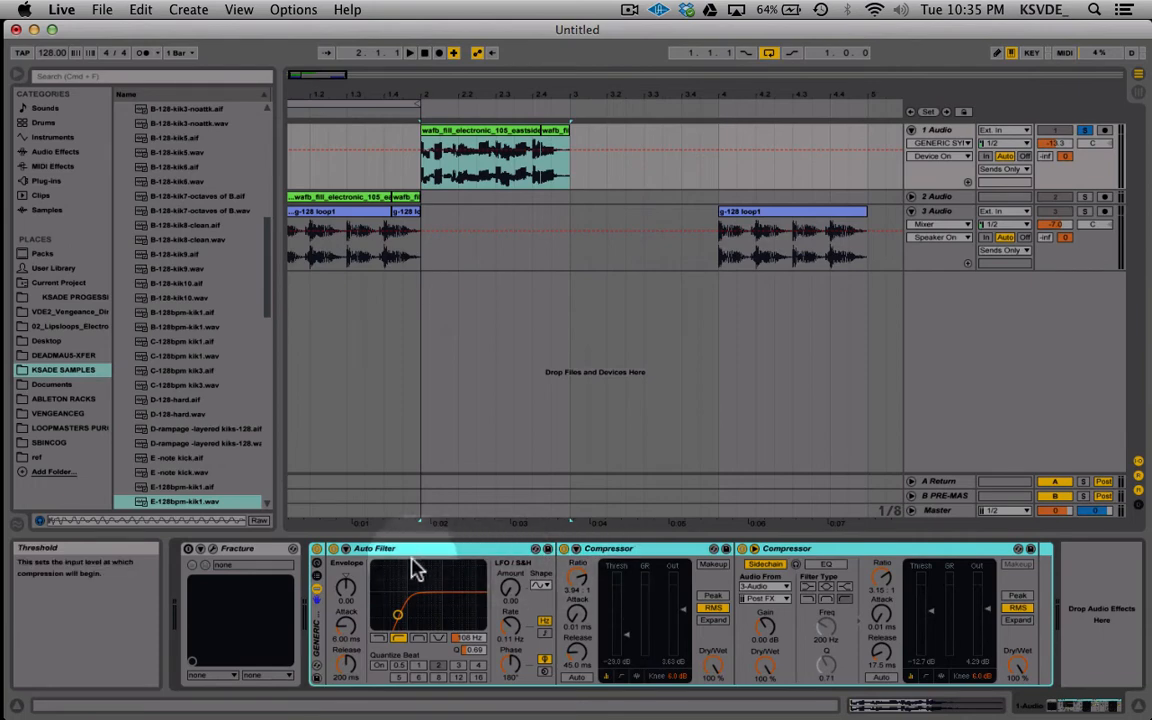
left_click(318, 628)
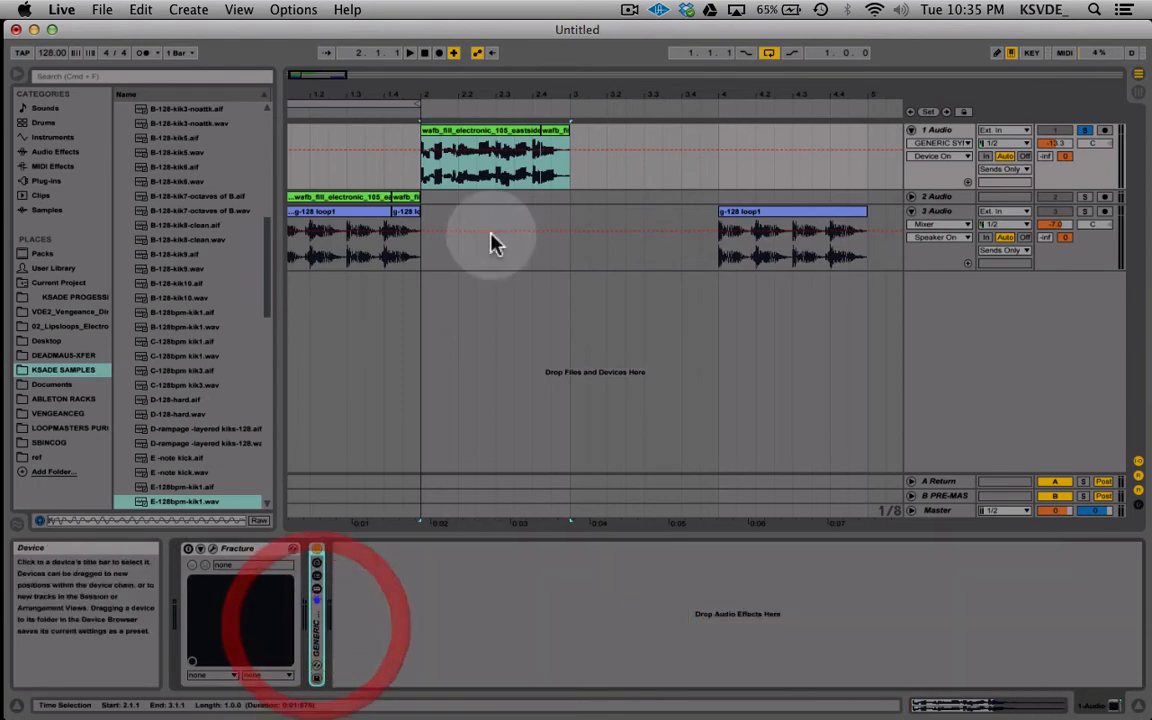
left_click(65, 398)
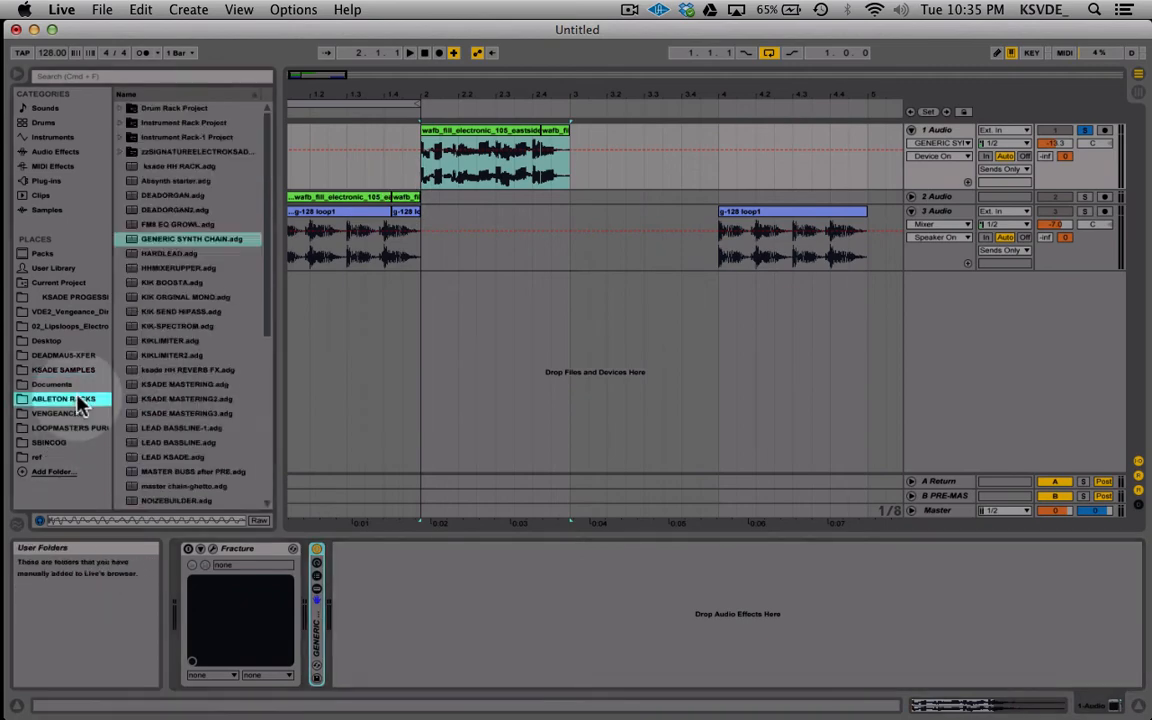
scroll(180, 358, "down", 1)
scroll(182, 357, "up", 1)
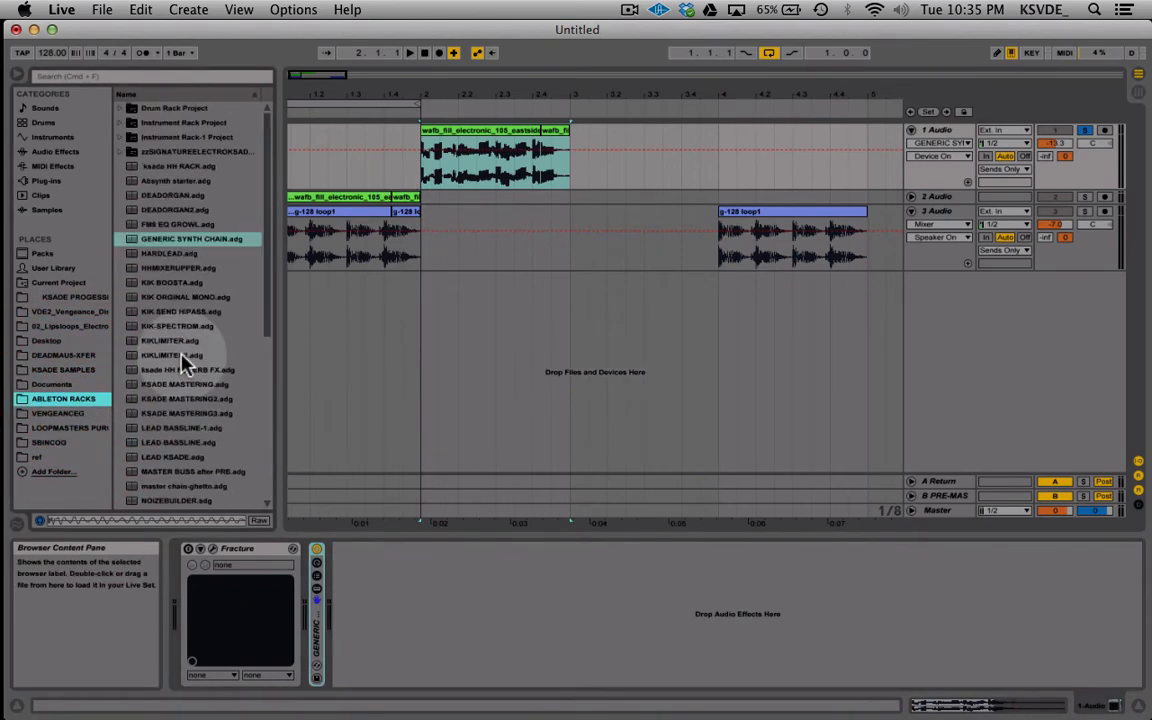
Step: Loop the copied drum clips on 1 Audio from 2.1.1 to 3.1.1 and play them
left_click(408, 148)
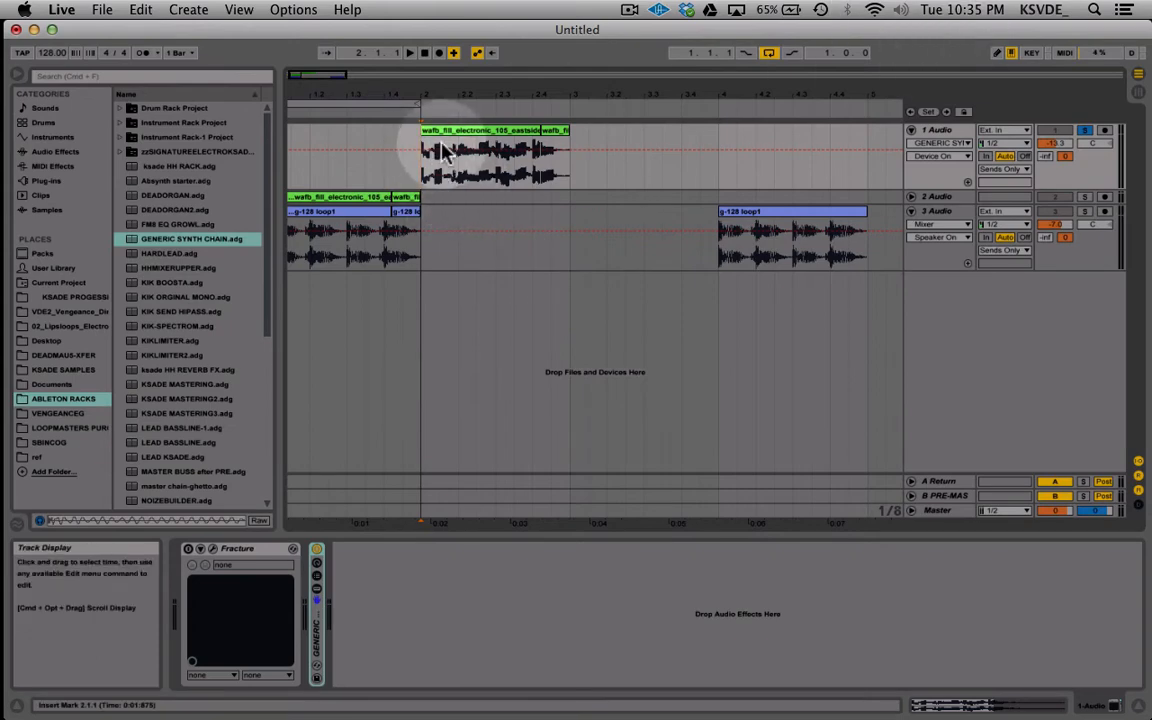
left_click(487, 172)
left_click_drag(487, 172, 576, 171)
key("super+l")
key("space")
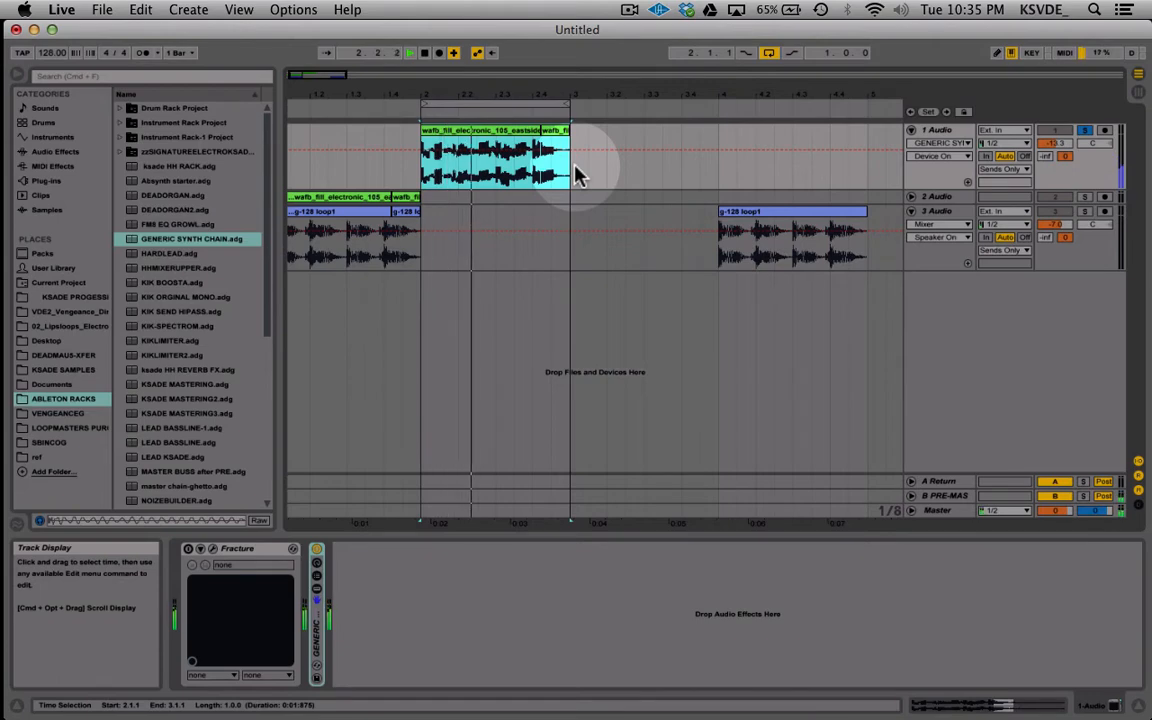
key("space")
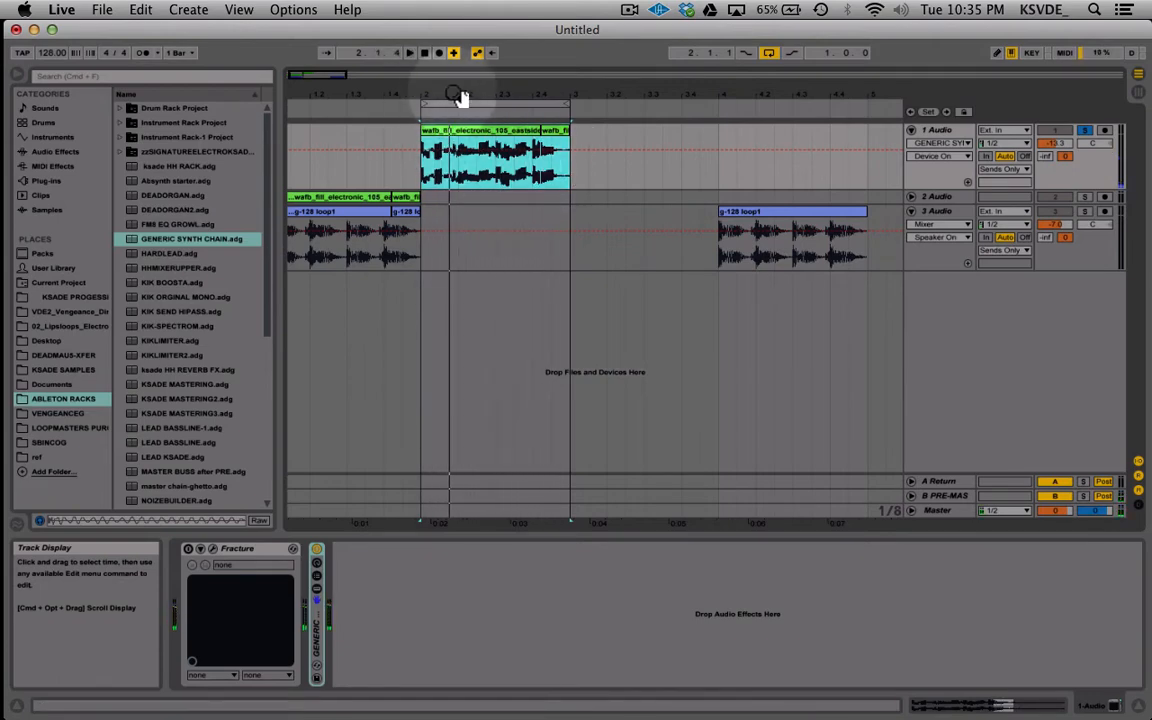
Step: Consolidate the two frozen drum clips on 1 Audio between 2.1.1 and 3.1.1 into one clip
left_click_drag(332, 76, 330, 84)
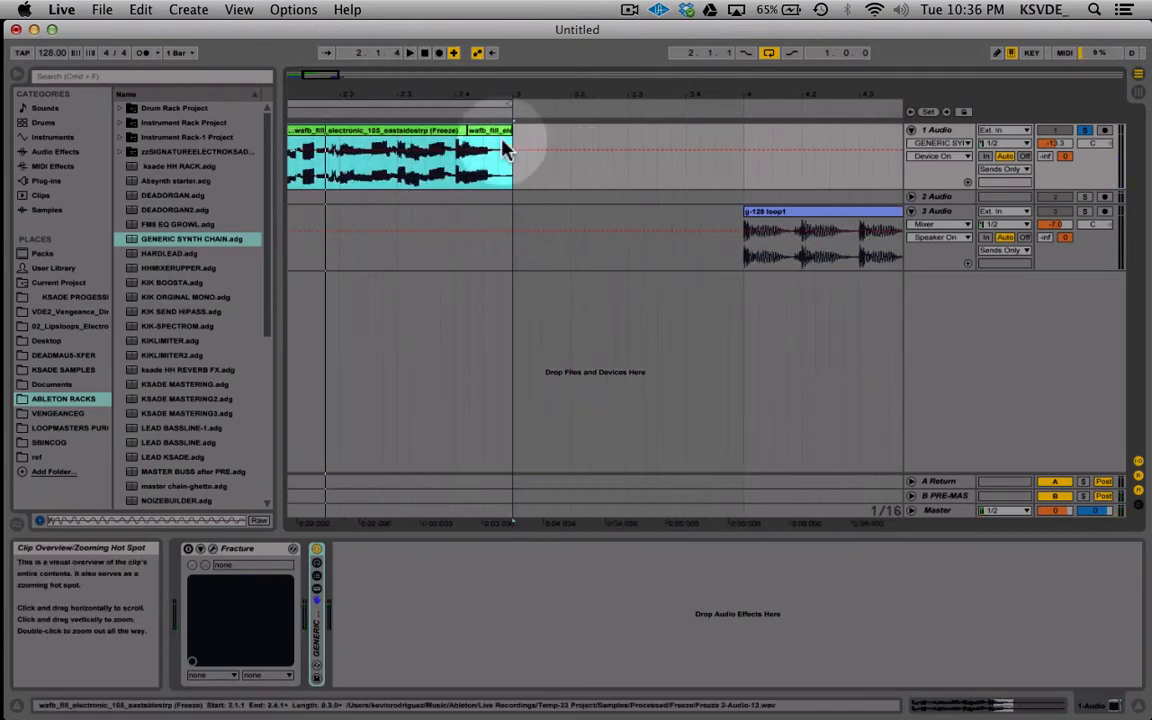
key("super+j")
scroll(520, 222, "left", 5)
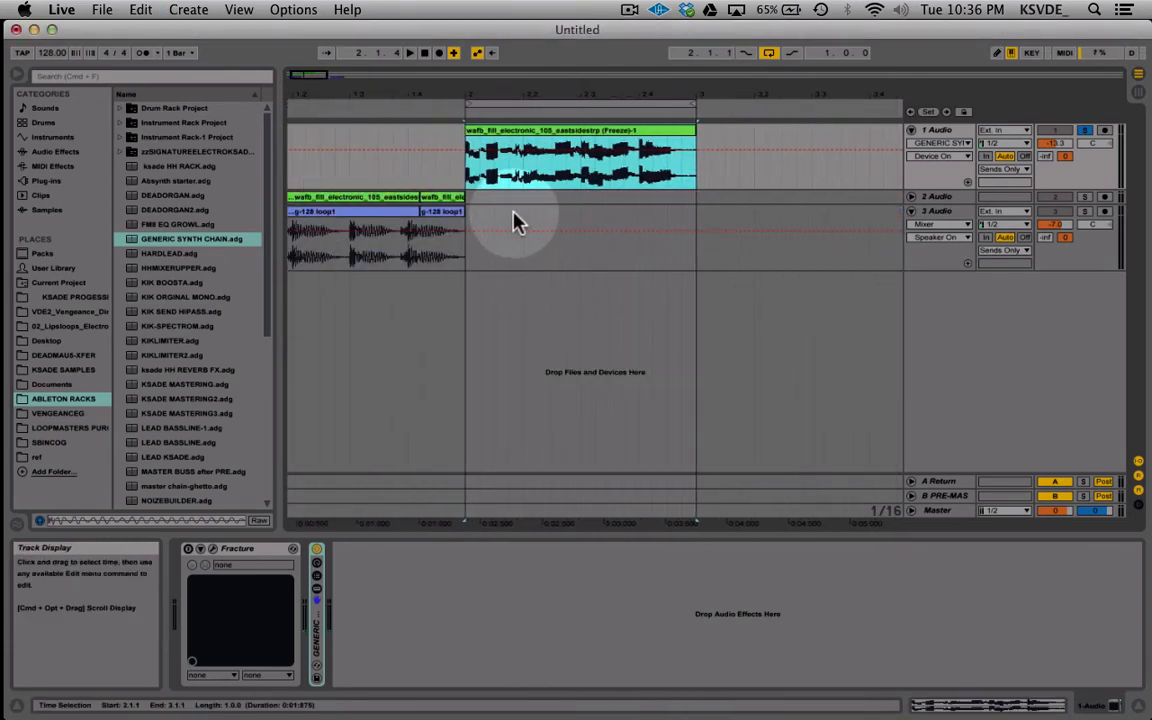
Step: Duplicate the consolidated drum clip to 3.1.1 and move the one-bar loop region over the copy
left_click(580, 129)
key("super+d")
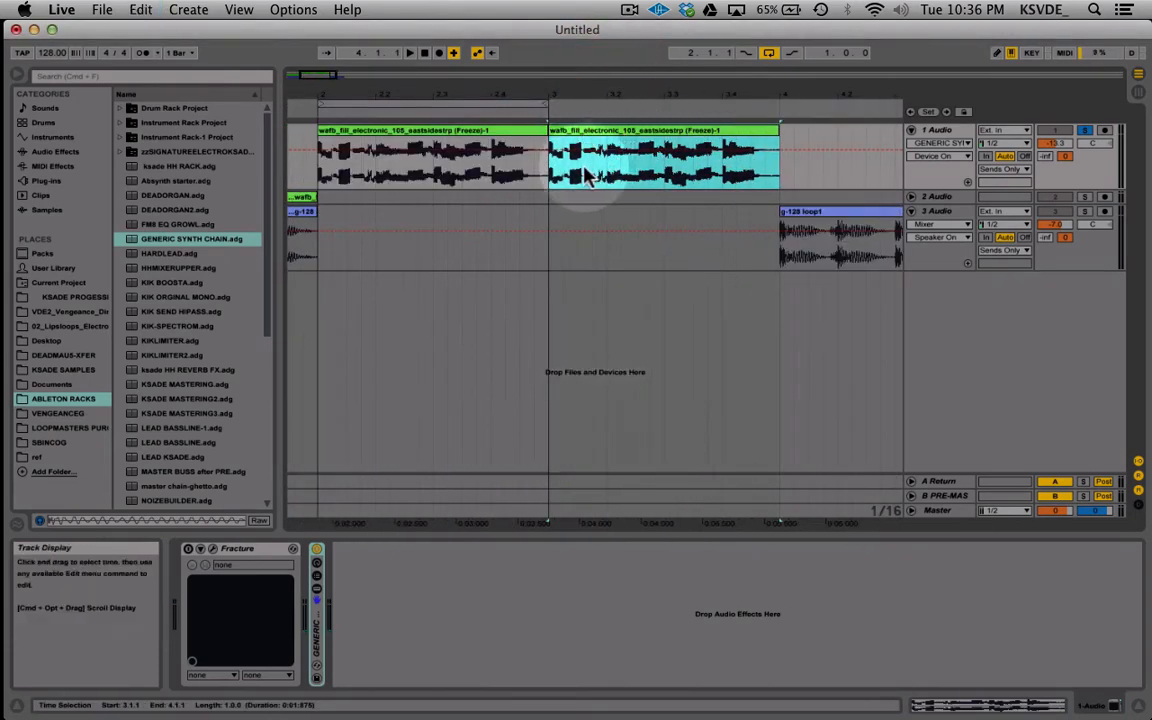
left_click_drag(399, 103, 651, 100)
left_click(942, 134)
key("super+t")
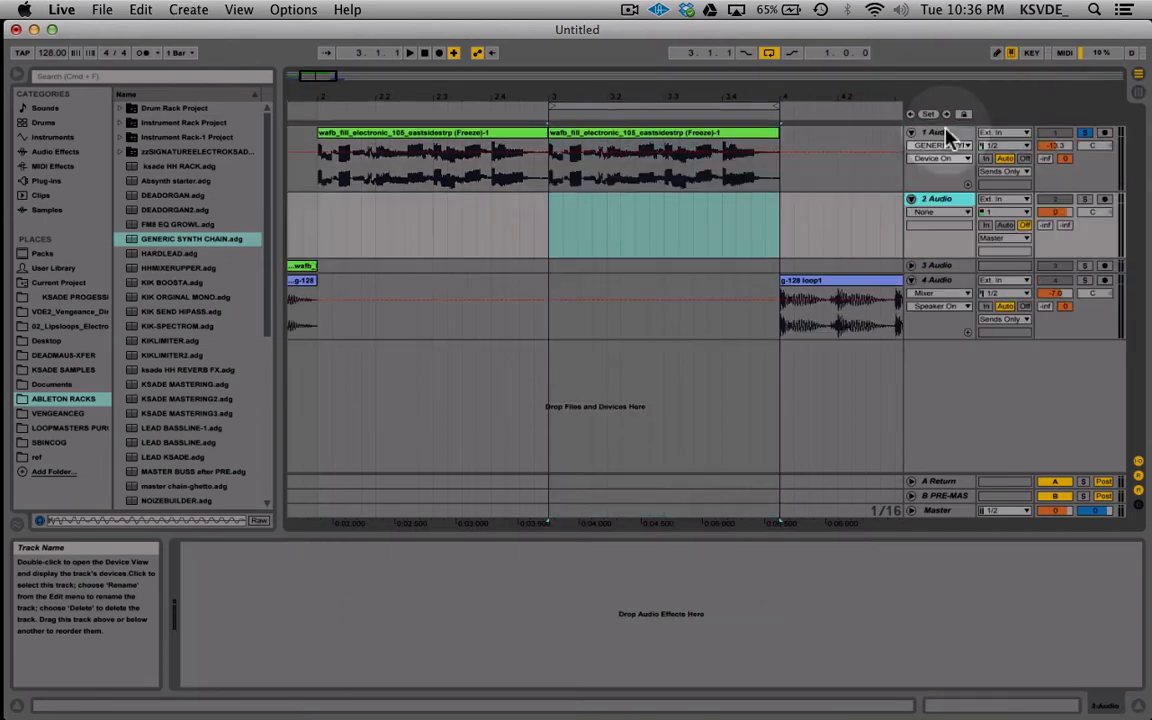
left_click(52, 139)
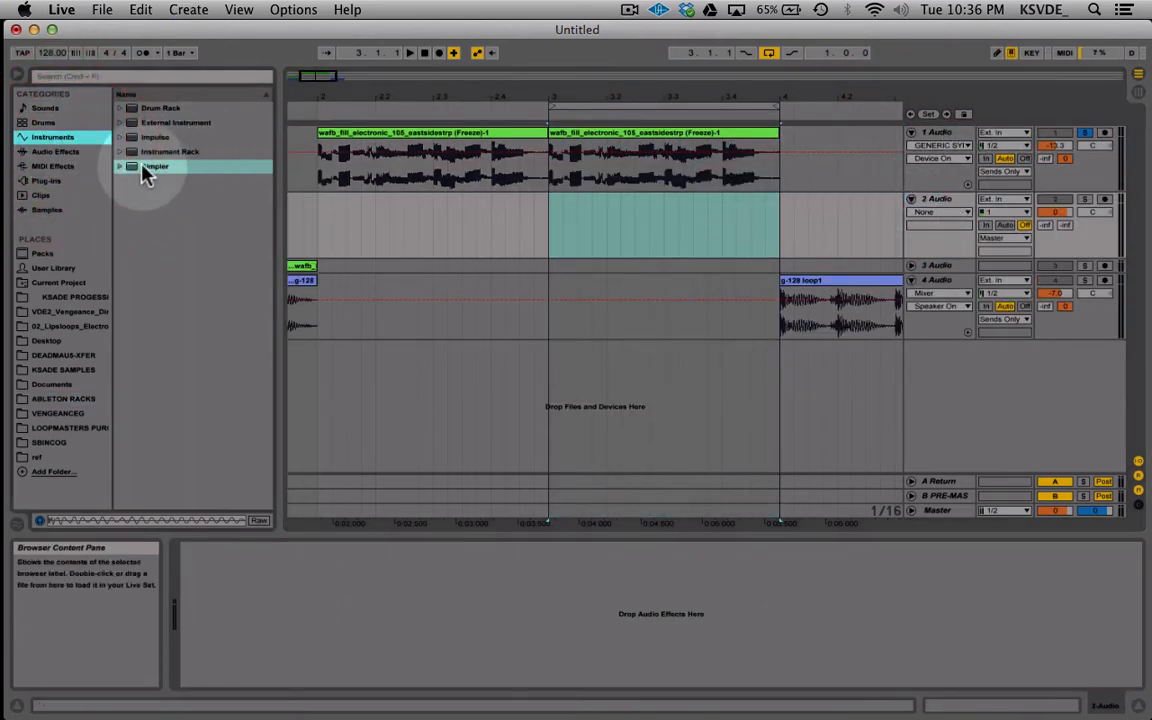
left_click_drag(142, 172, 681, 218)
left_click(948, 207)
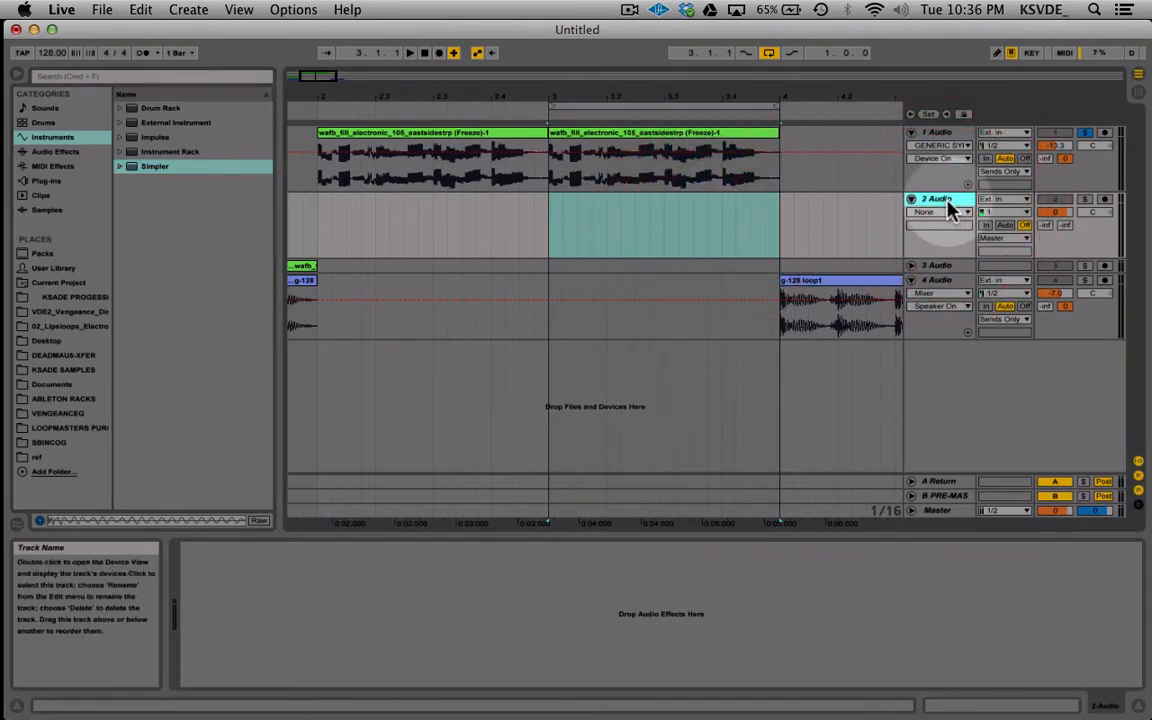
key("Delete")
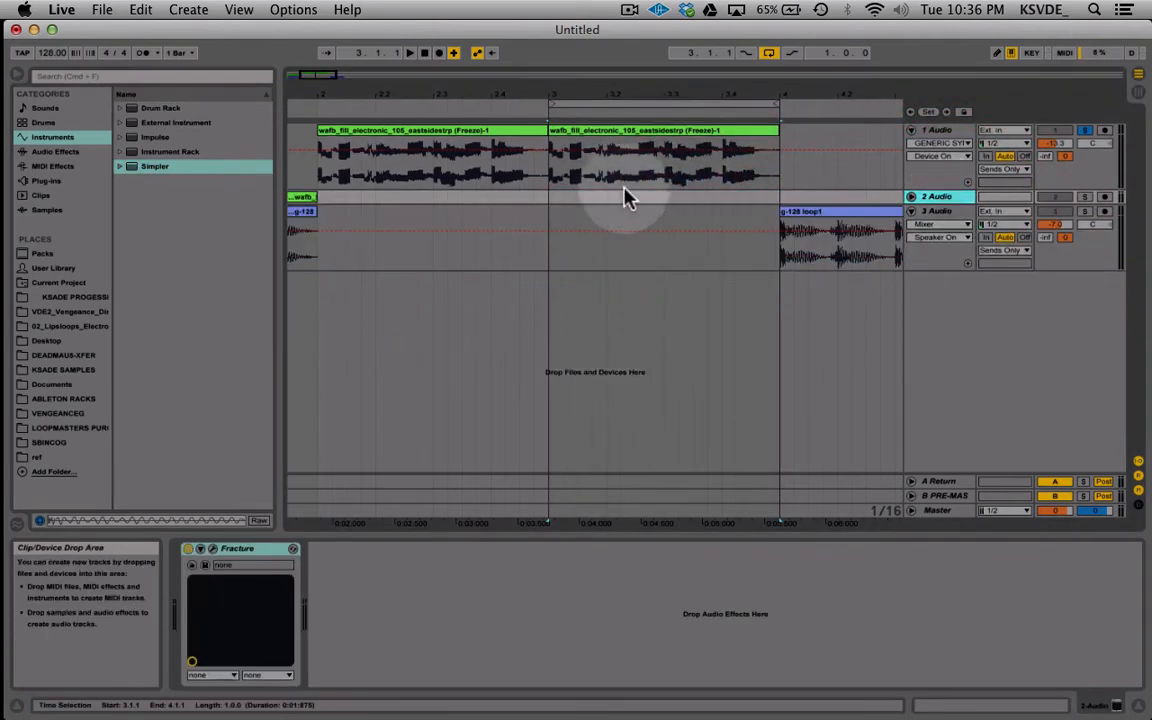
Step: Insert a MIDI track and move it directly below 1 Audio
key("shift+super+t")
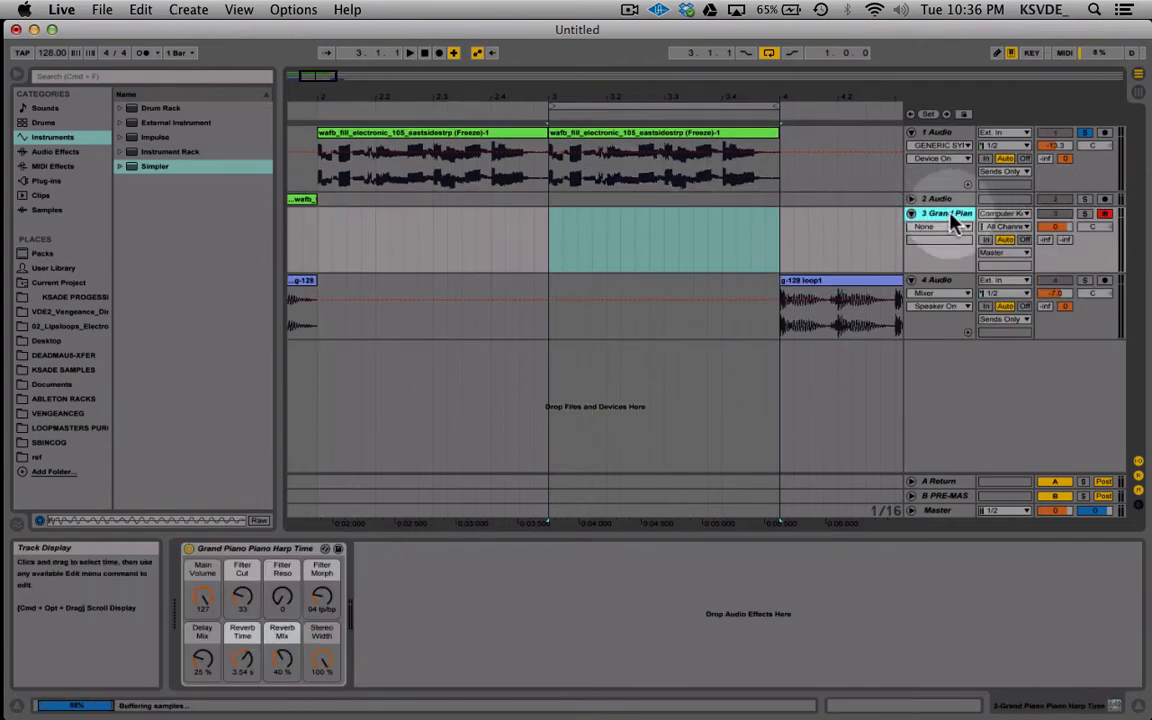
left_click(949, 212)
left_click_drag(949, 214, 948, 196)
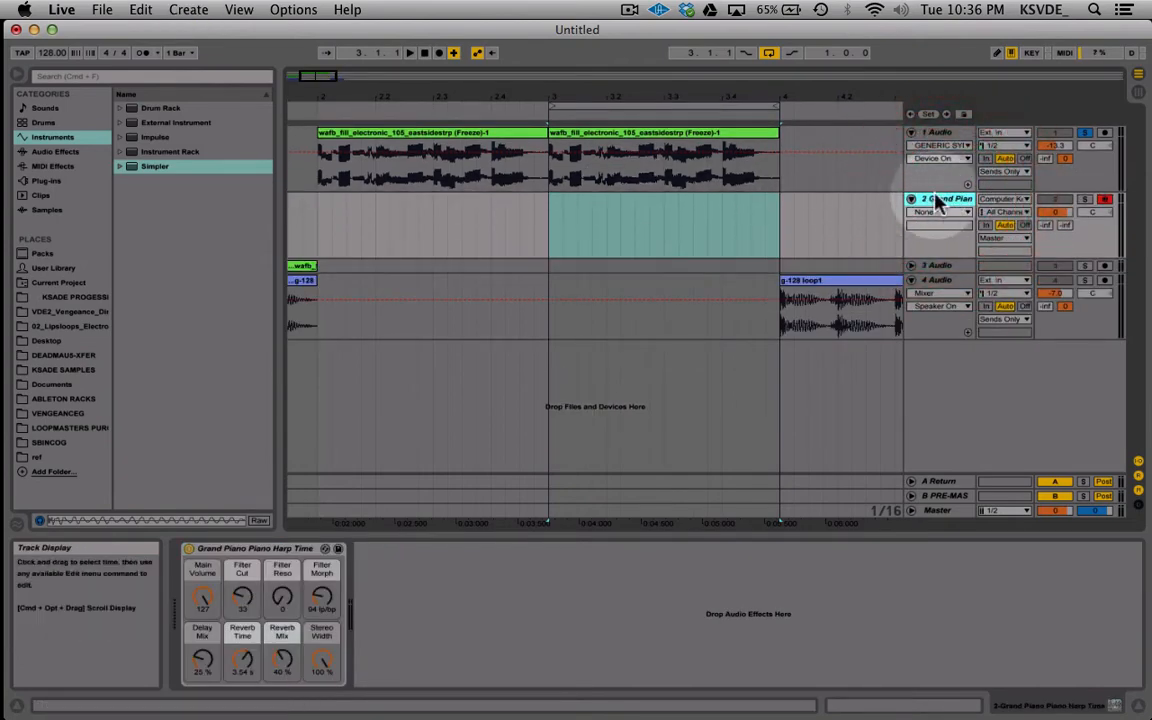
Step: Swap the new track's grand piano instrument for Simpler and load the consolidated drum clip at 3.1.1 as its sample
left_click(313, 548)
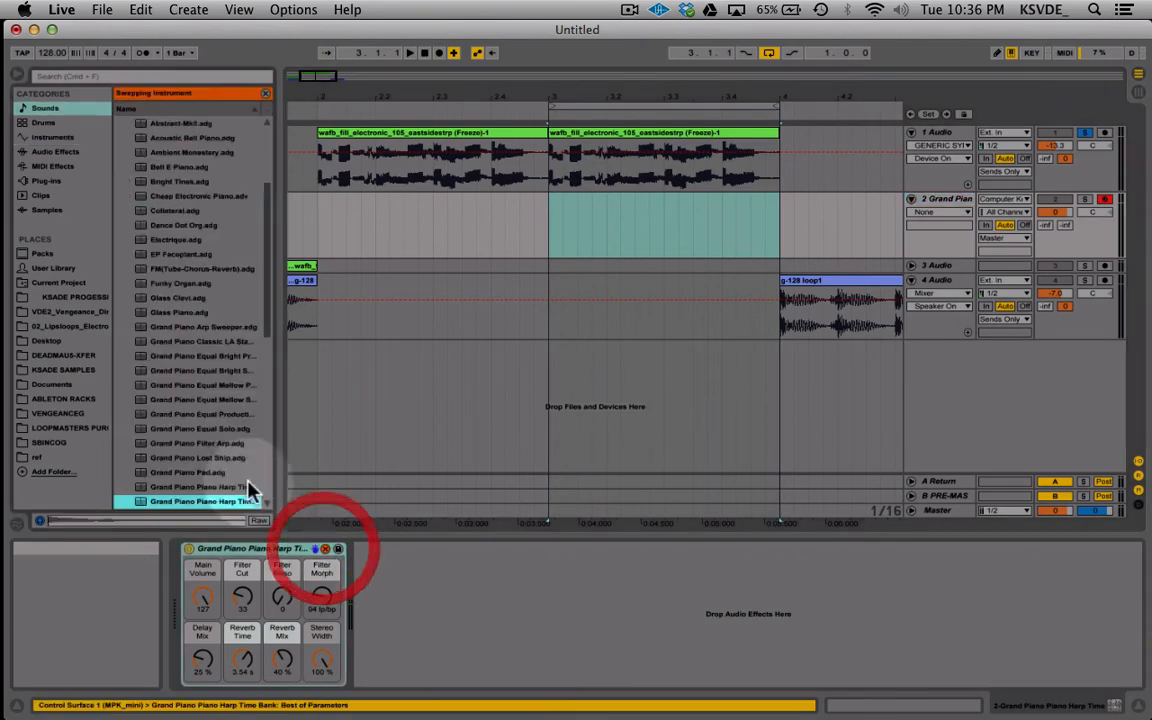
left_click(50, 137)
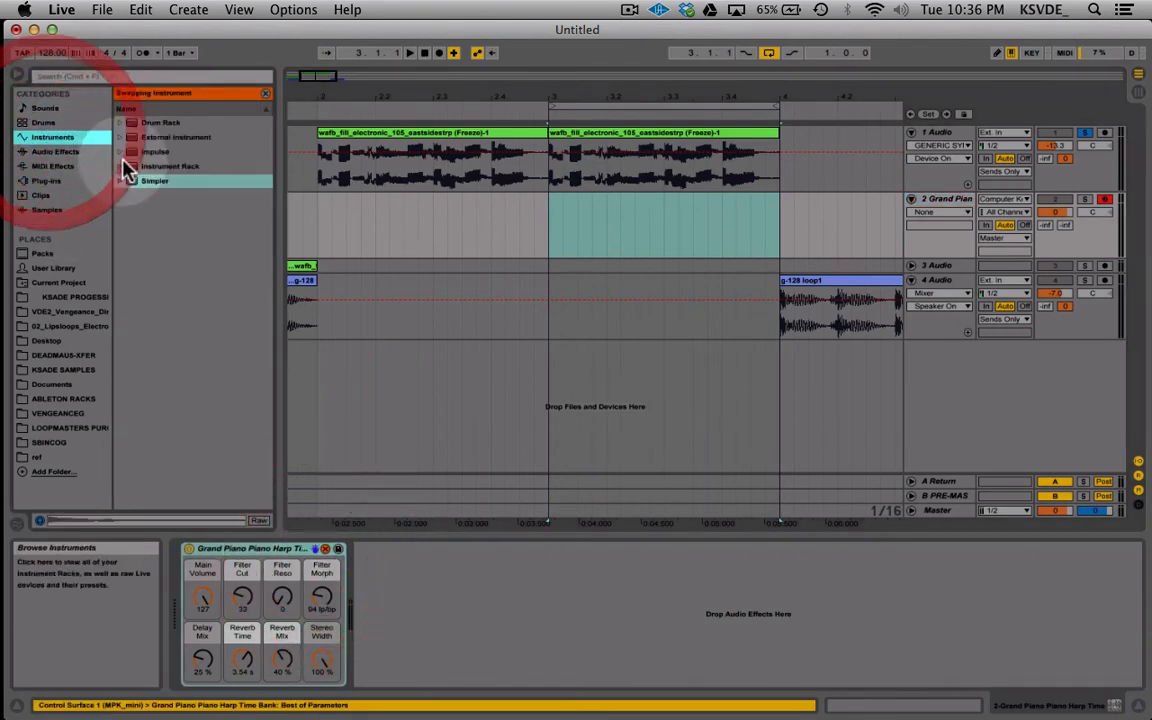
left_click(145, 188)
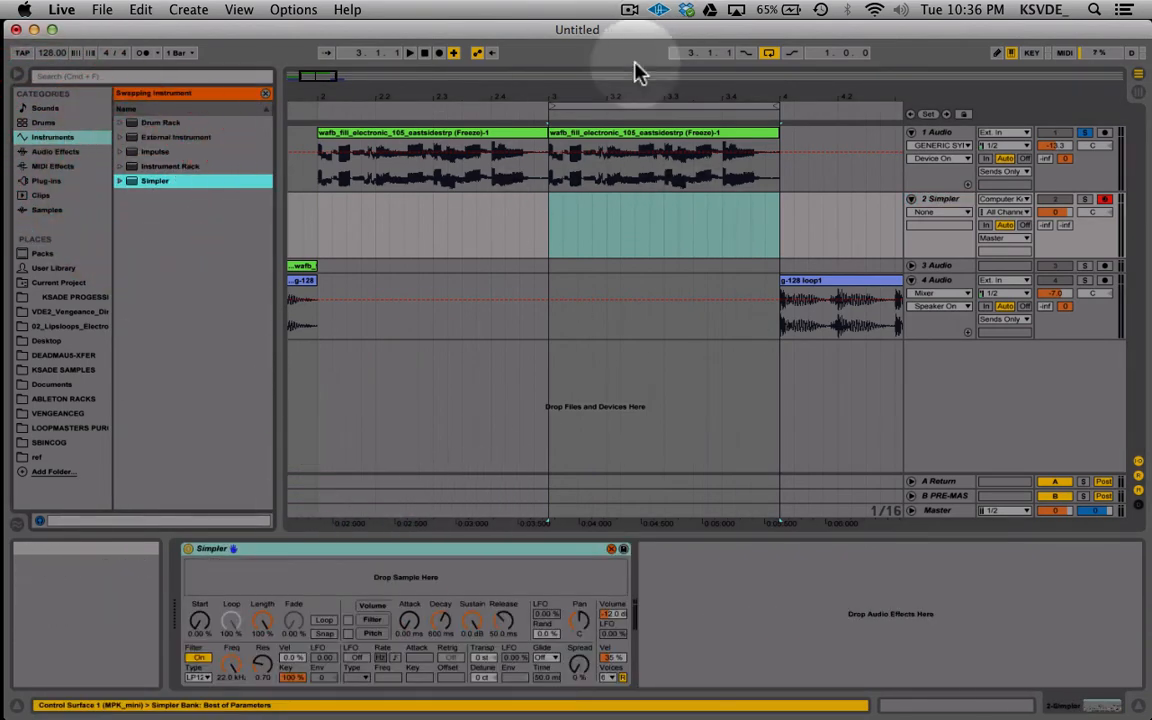
left_click_drag(660, 140, 398, 572)
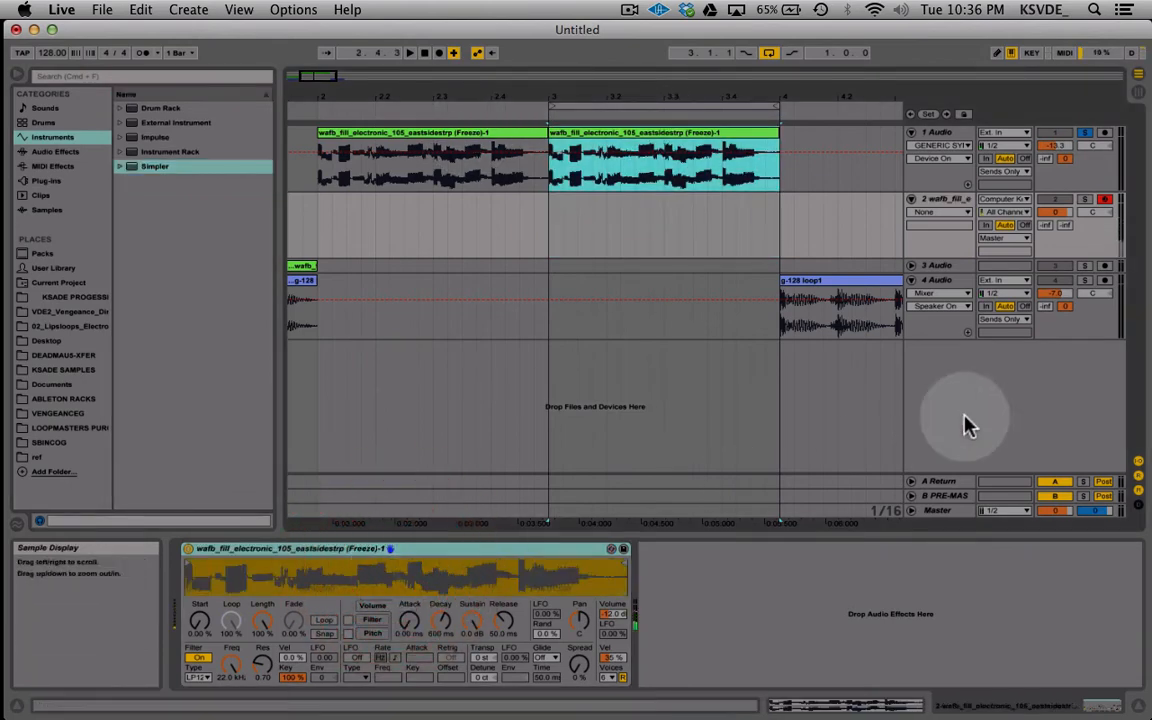
Step: Solo the Simpler track holding the drum sample, and delete the track
left_click(1085, 199)
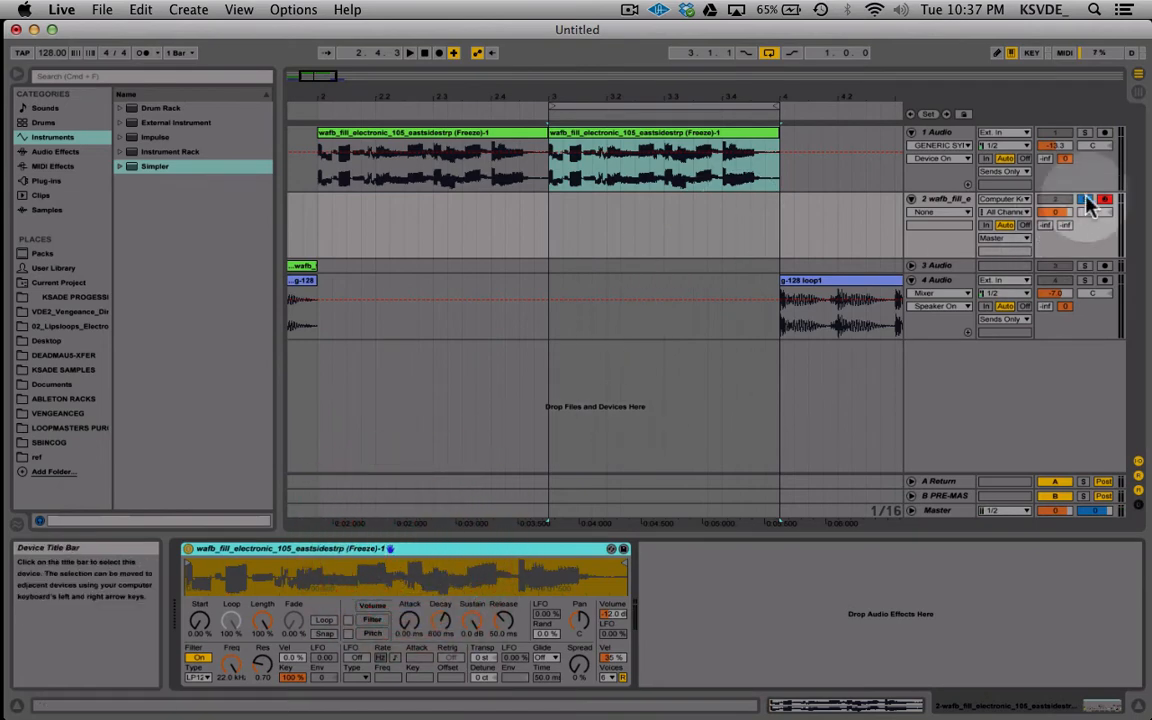
left_click(930, 214)
left_click(932, 221)
left_click(933, 199)
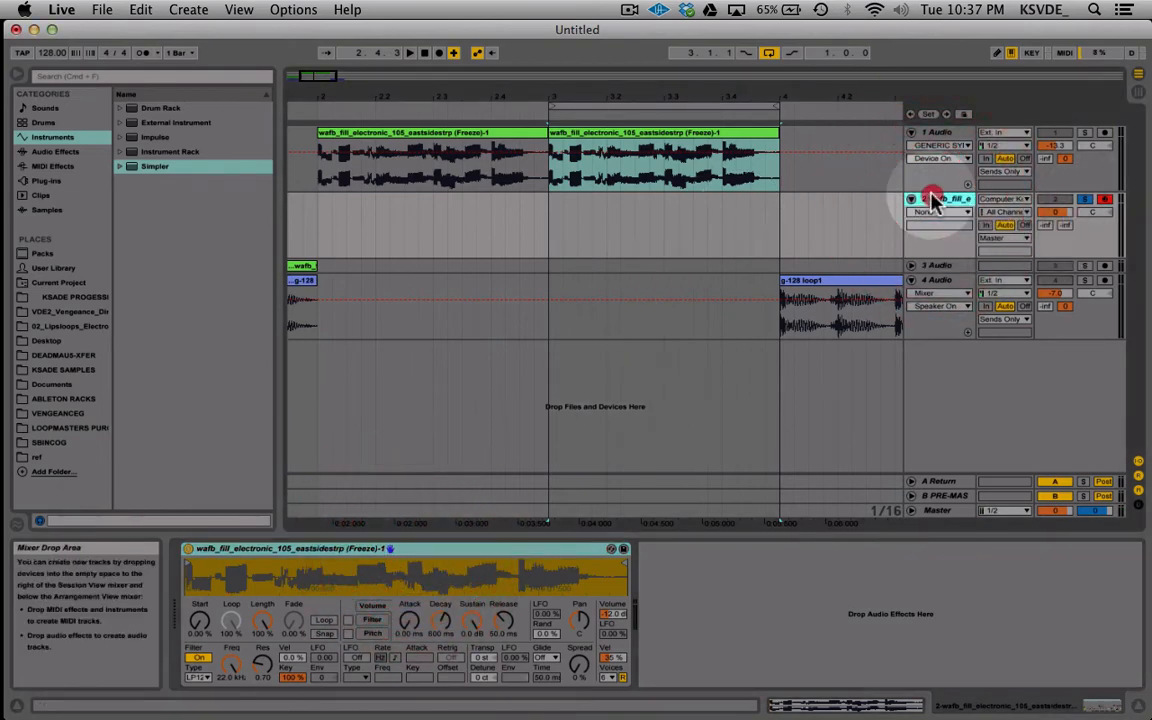
key("Delete")
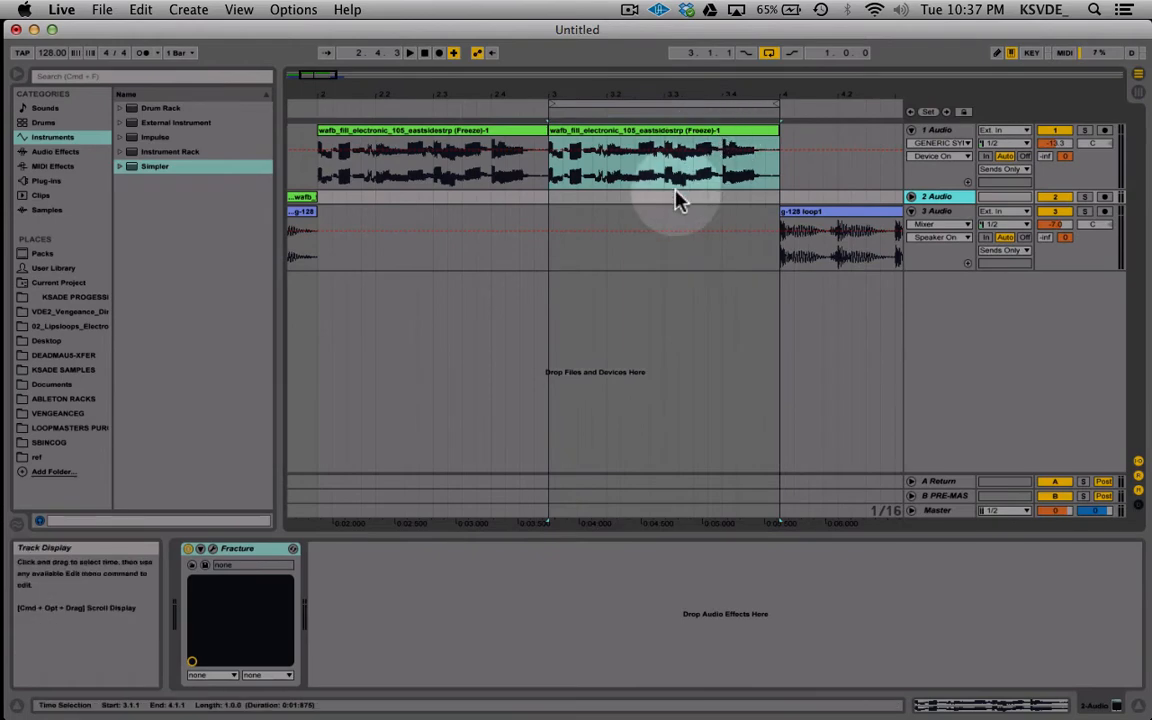
Step: Set a one-beat loop at 3.4.1 over the end of the second drum clip on 1 Audio and play it
scroll(630, 194, "right", 3)
left_click_drag(615, 165, 643, 172)
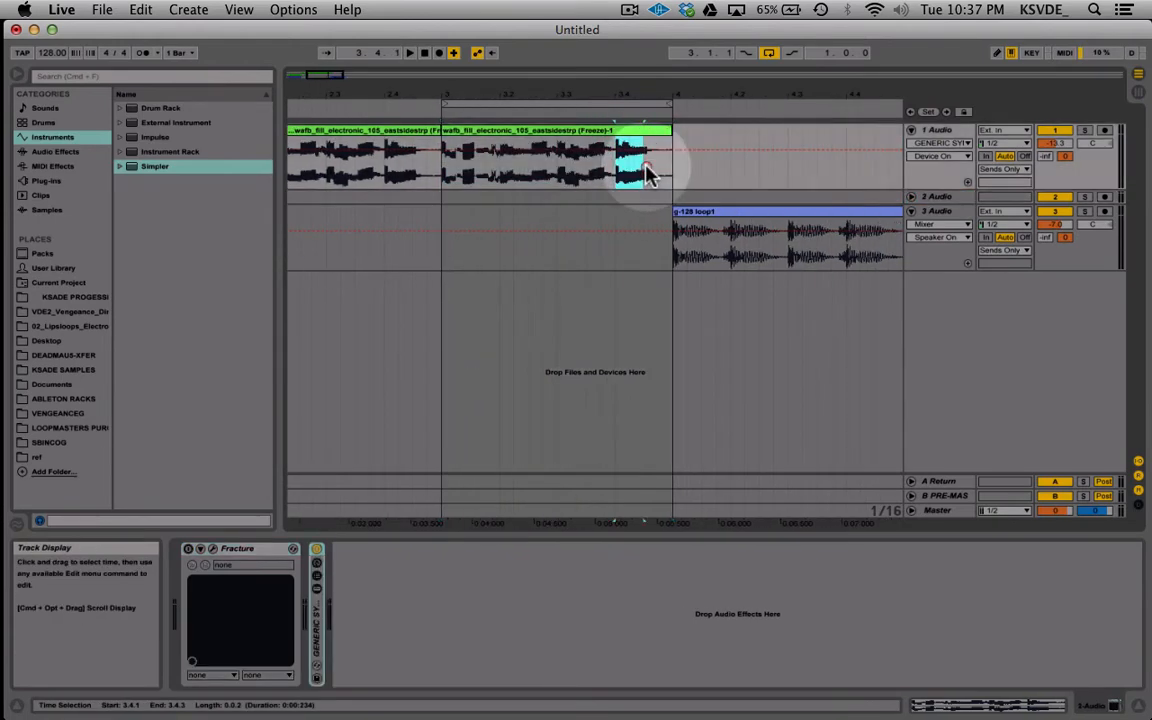
key("super+l")
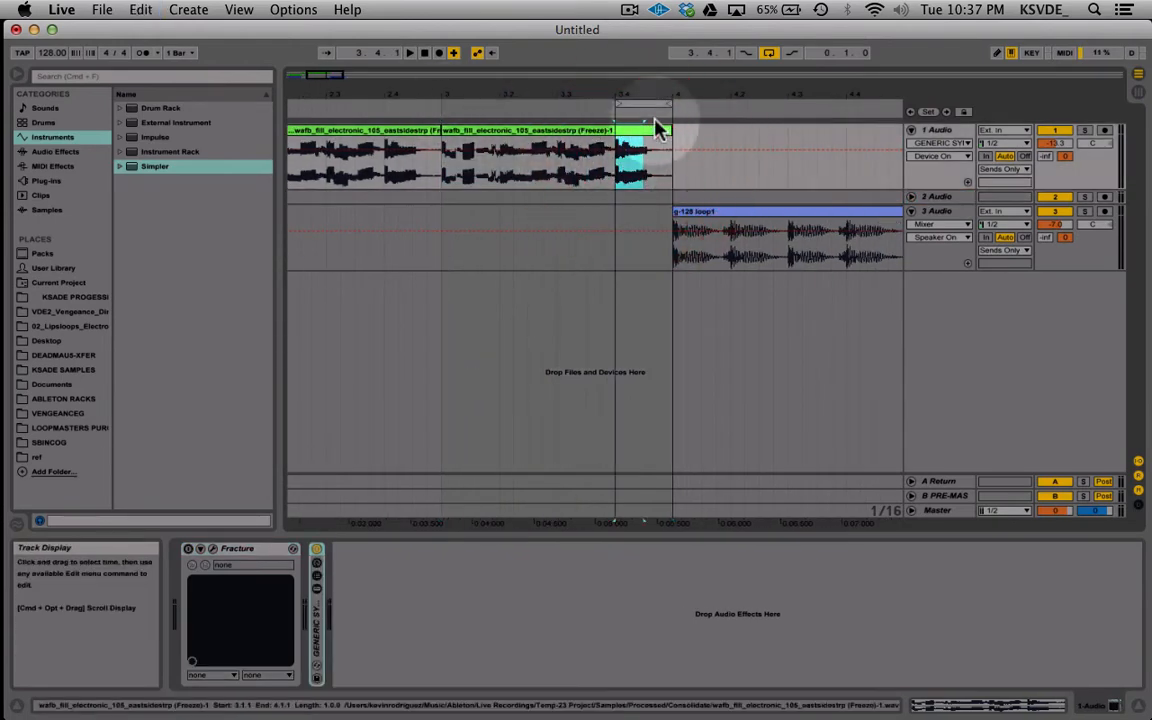
key("space")
Step: Audition other parts of the drum clip by shifting the one-beat loop to 3.3.2, 3.2.3 and 3.3.1 during playback
left_click(656, 104)
left_click_drag(656, 104, 624, 104)
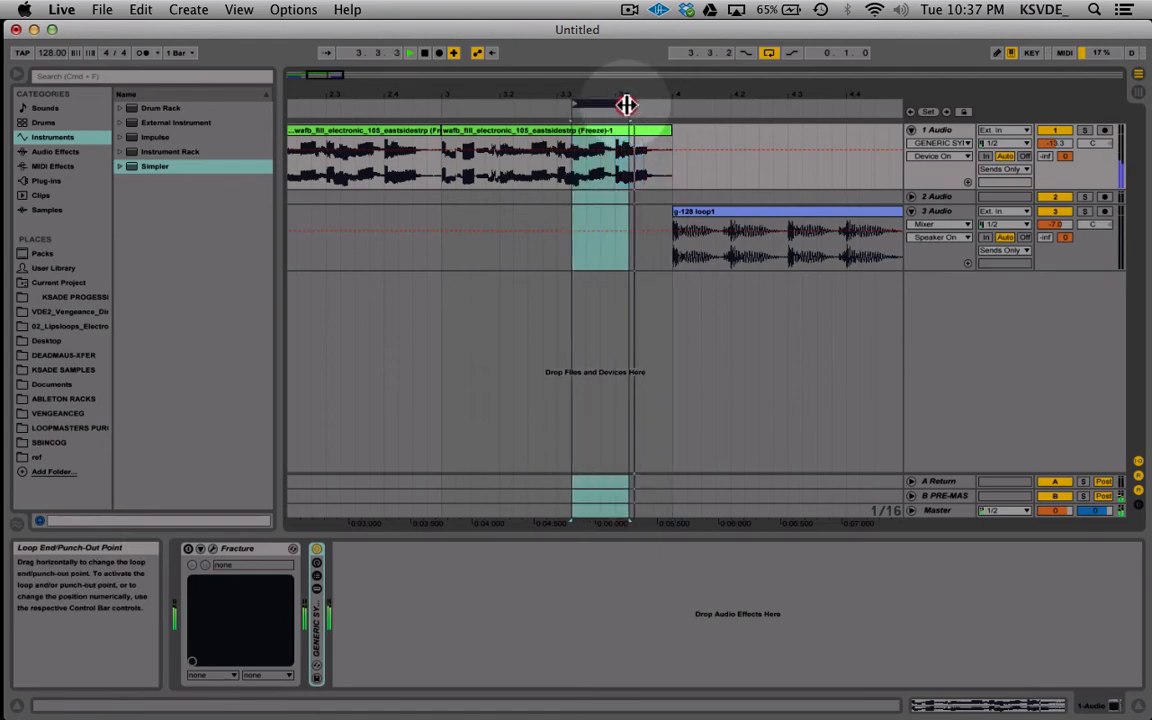
mouse_move(622, 104)
left_mouse_down()
mouse_move(484, 103)
mouse_move(612, 101)
left_mouse_up()
key("space")
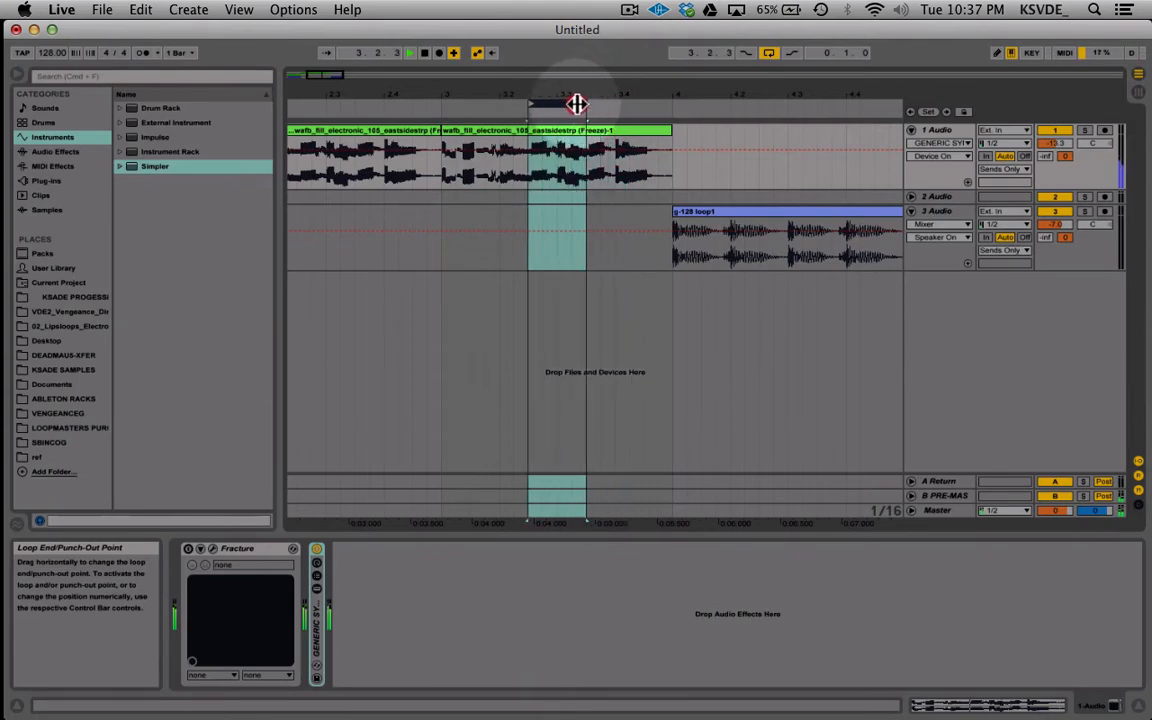
left_click_drag(577, 104, 608, 101)
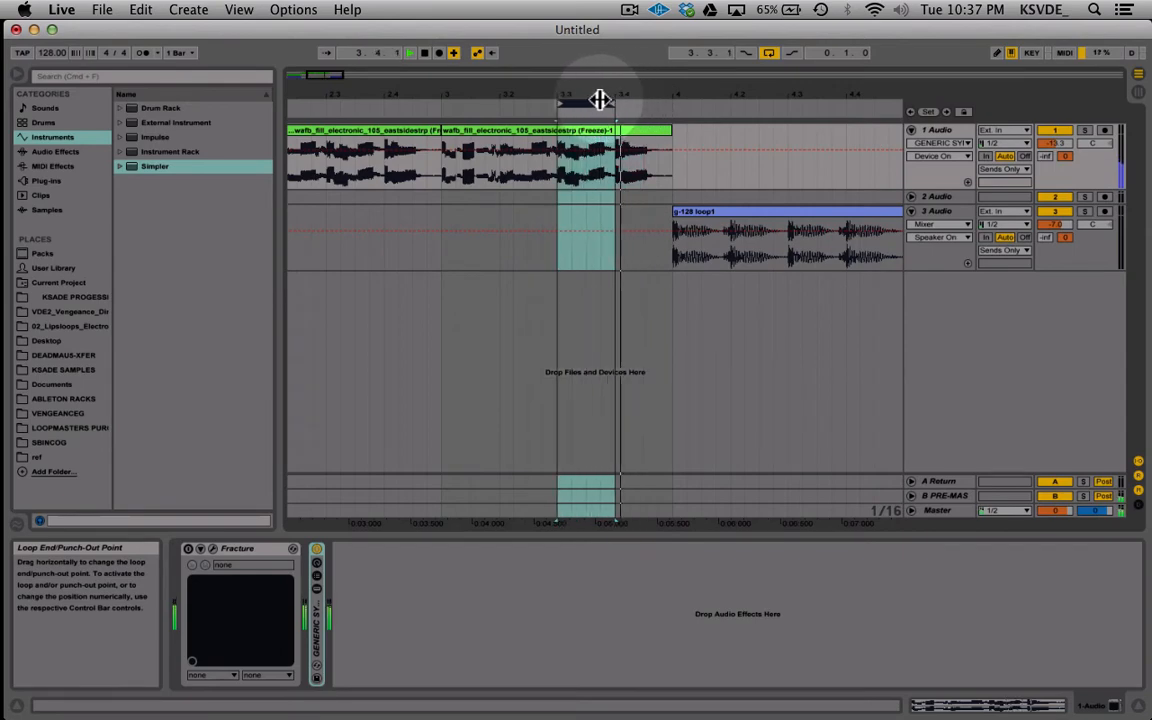
Step: Audition more of the drum clip on 1 Audio by shifting the one-beat loop to 3.2.4 and 3.3.2
key("space")
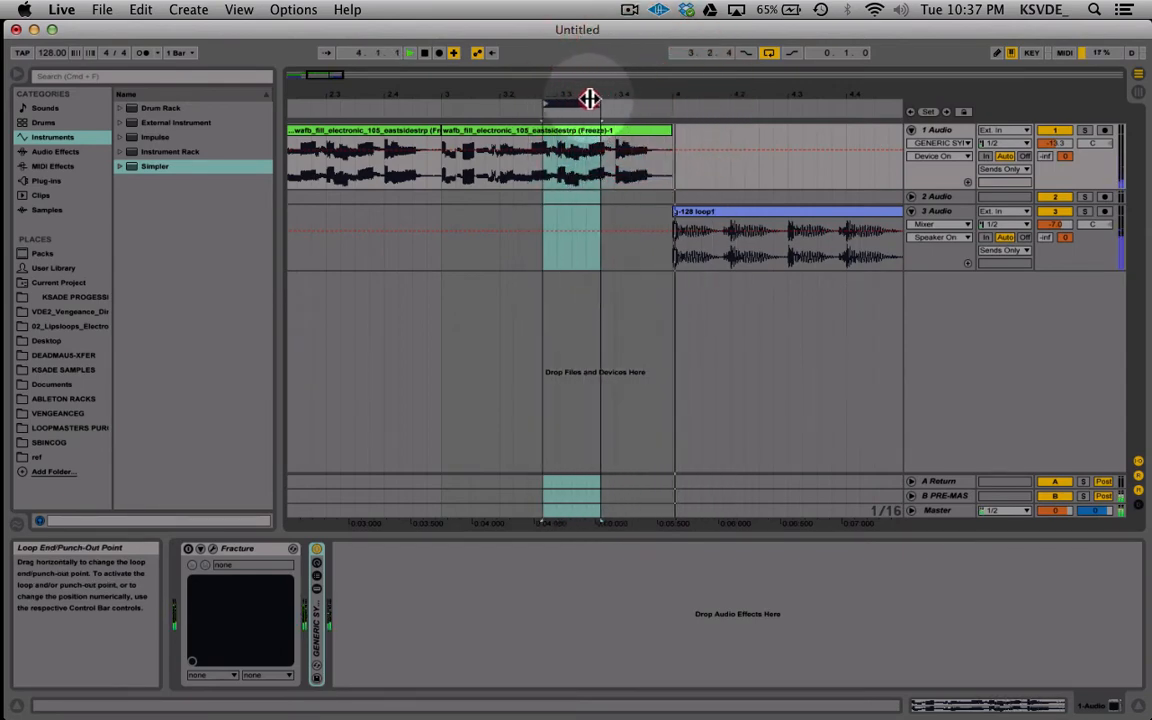
left_click(594, 102)
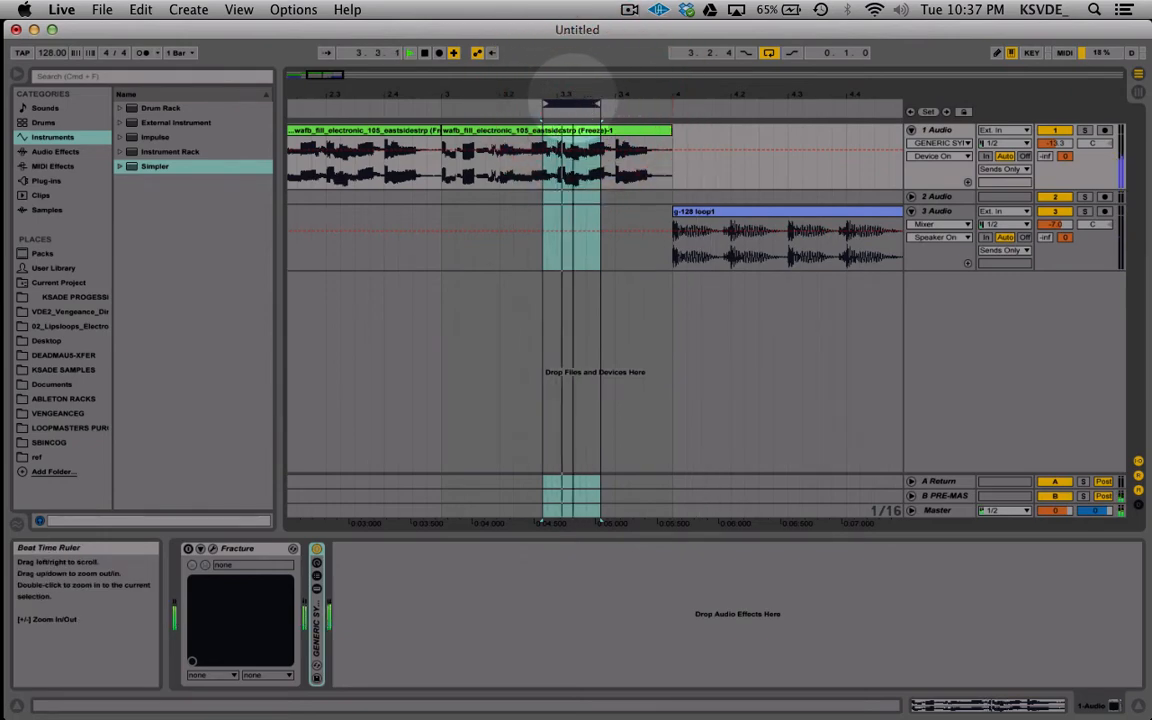
left_click_drag(573, 102, 632, 103)
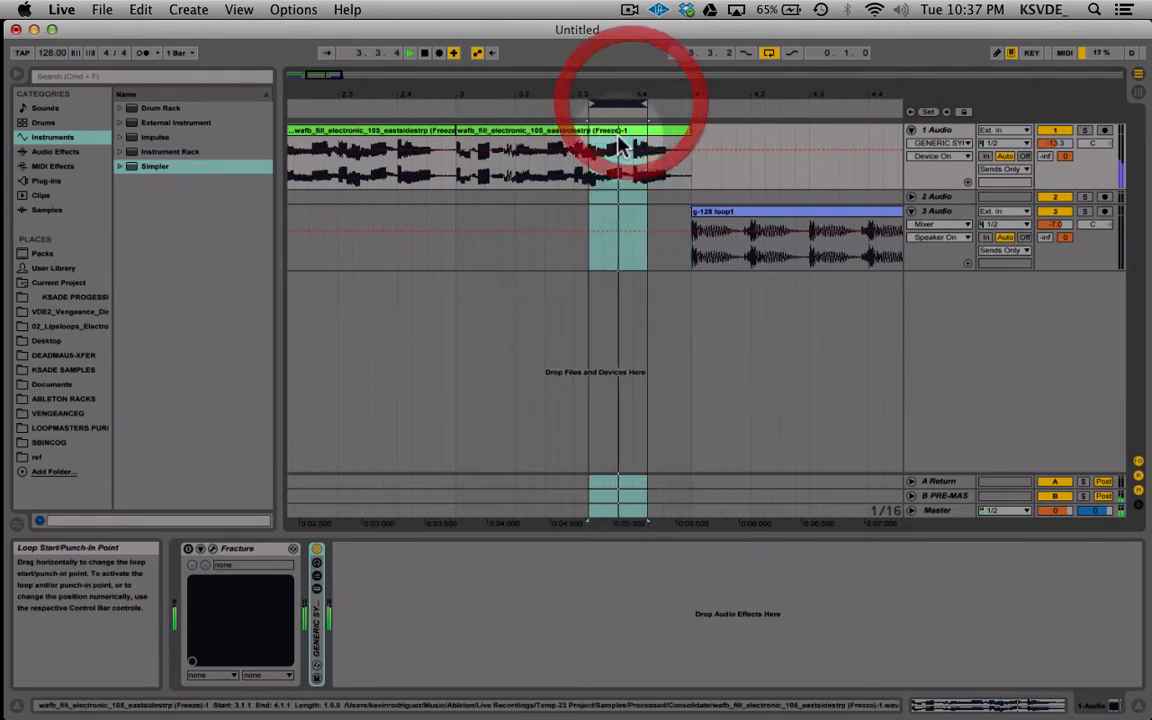
Step: Copy the drum slice from 3.3.2 to 3.4.2 on 1 Audio to 4.1.1 and duplicate it three times to fill the bar
left_click_drag(591, 175, 652, 180)
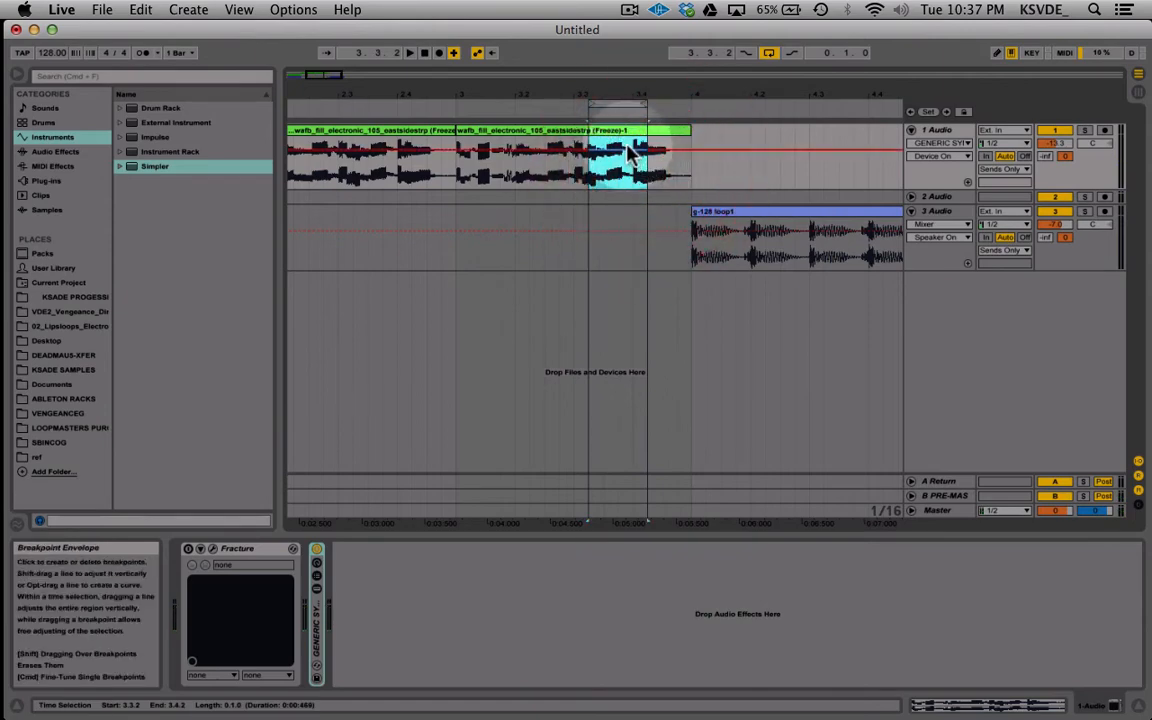
left_click_drag(620, 129, 737, 138)
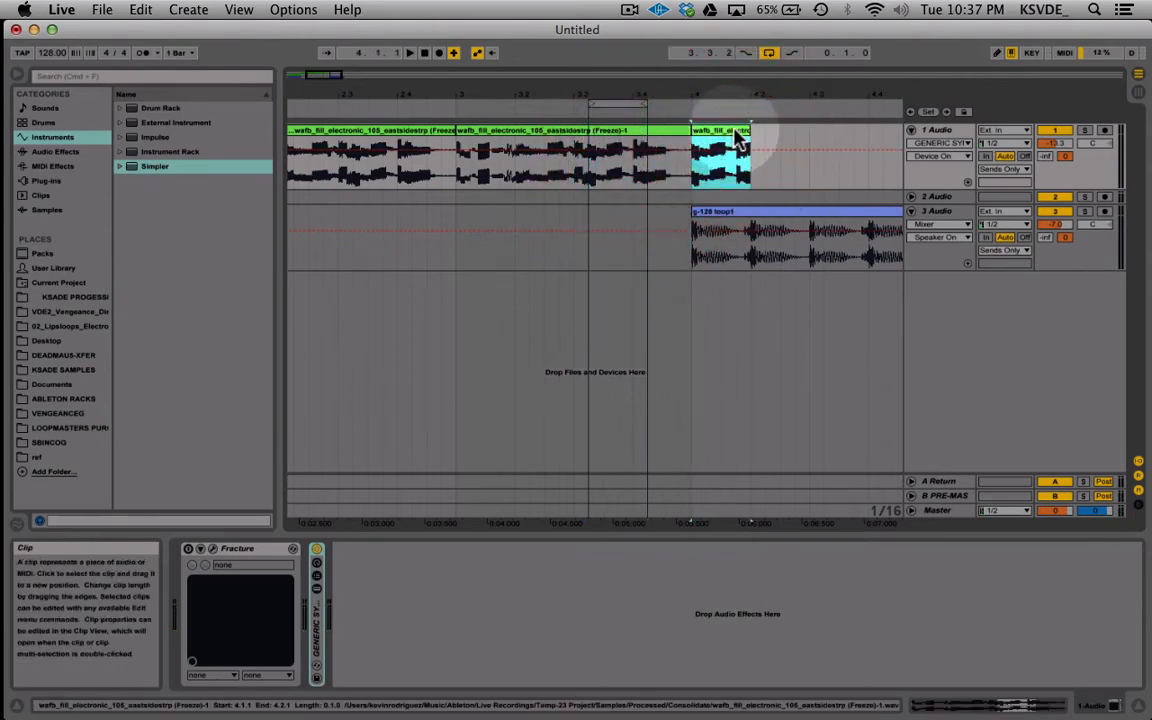
key("super+d")
key("super+d")
key("super+d")
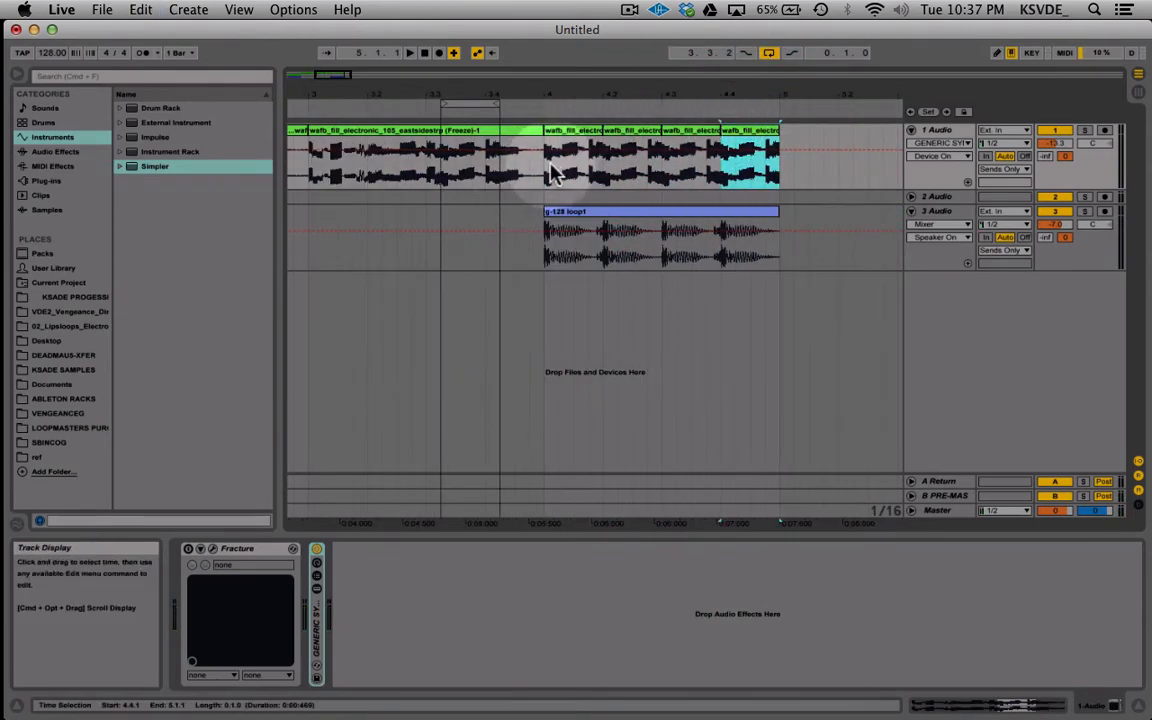
Step: Loop the four slices on 1 Audio from 4.1.1 to 5.1.1 and play them
left_click(541, 171)
left_click_drag(541, 171, 778, 180)
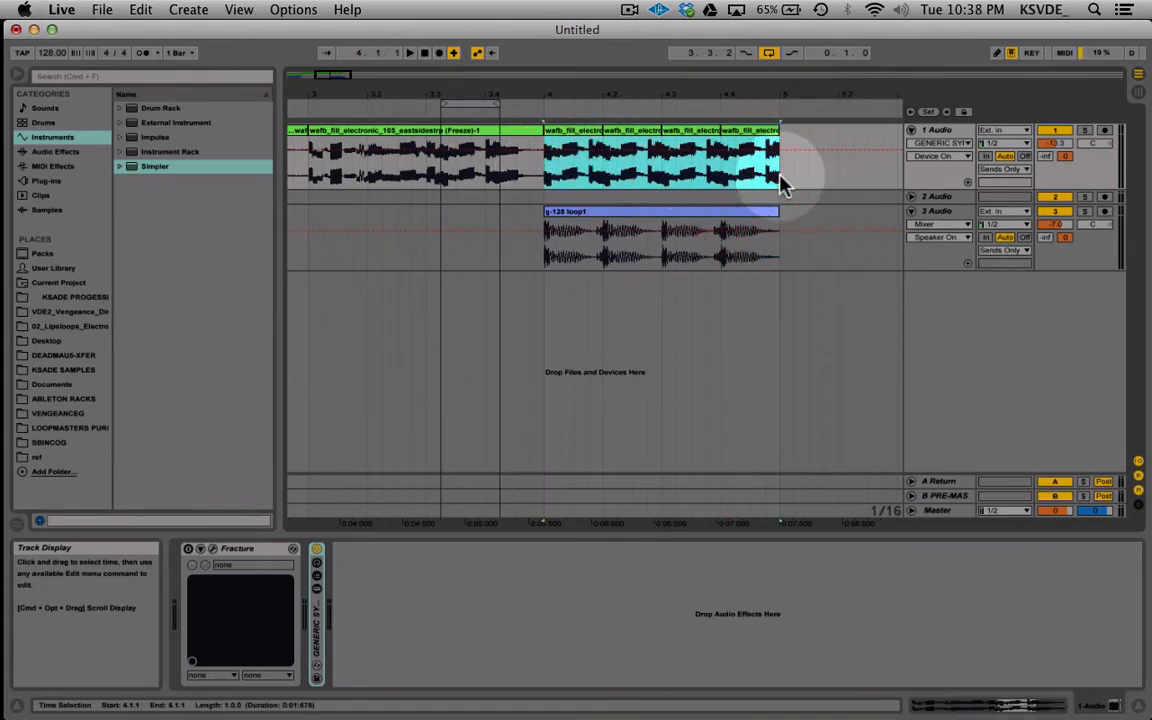
key("super+l")
key("space")
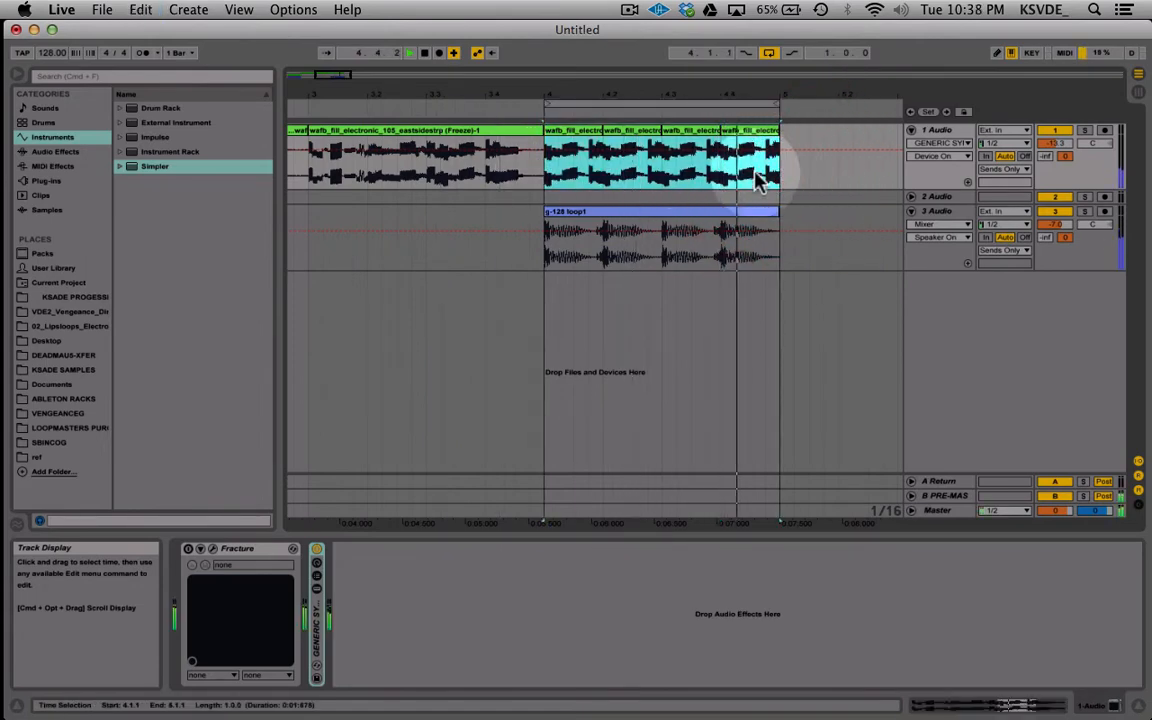
Step: View the clip settings of the slice at 4.2.1 and replay the bar from 4.1.1
double_click(625, 136)
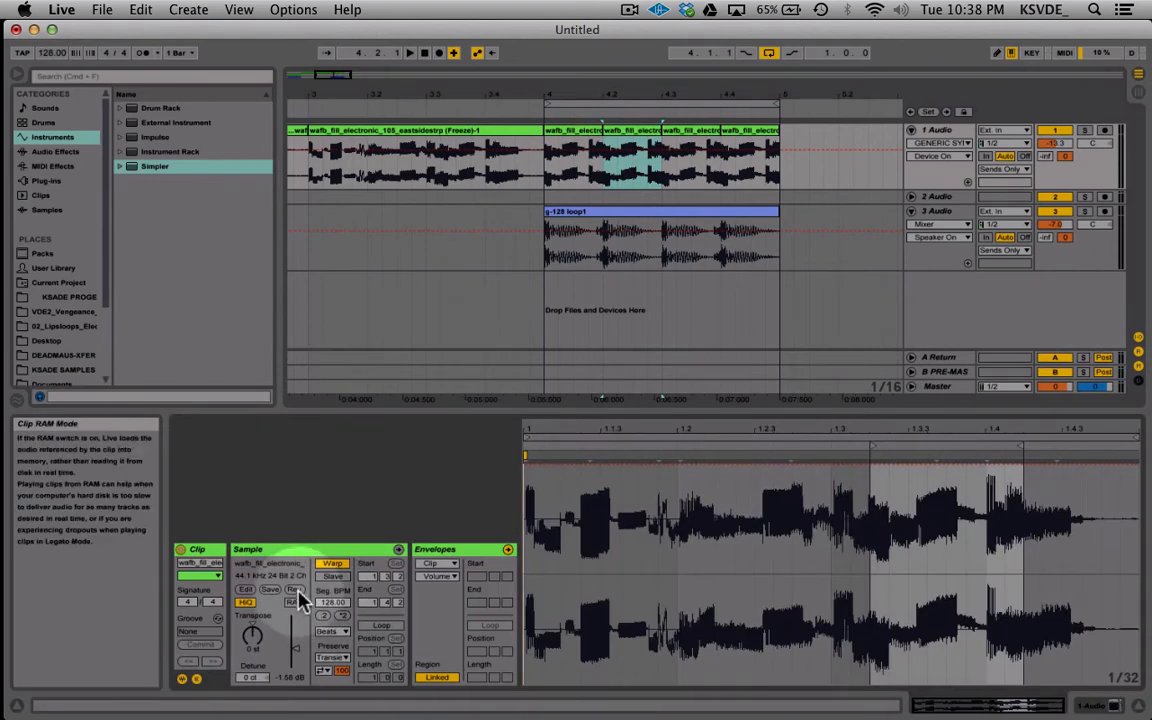
left_click(540, 180)
key("space")
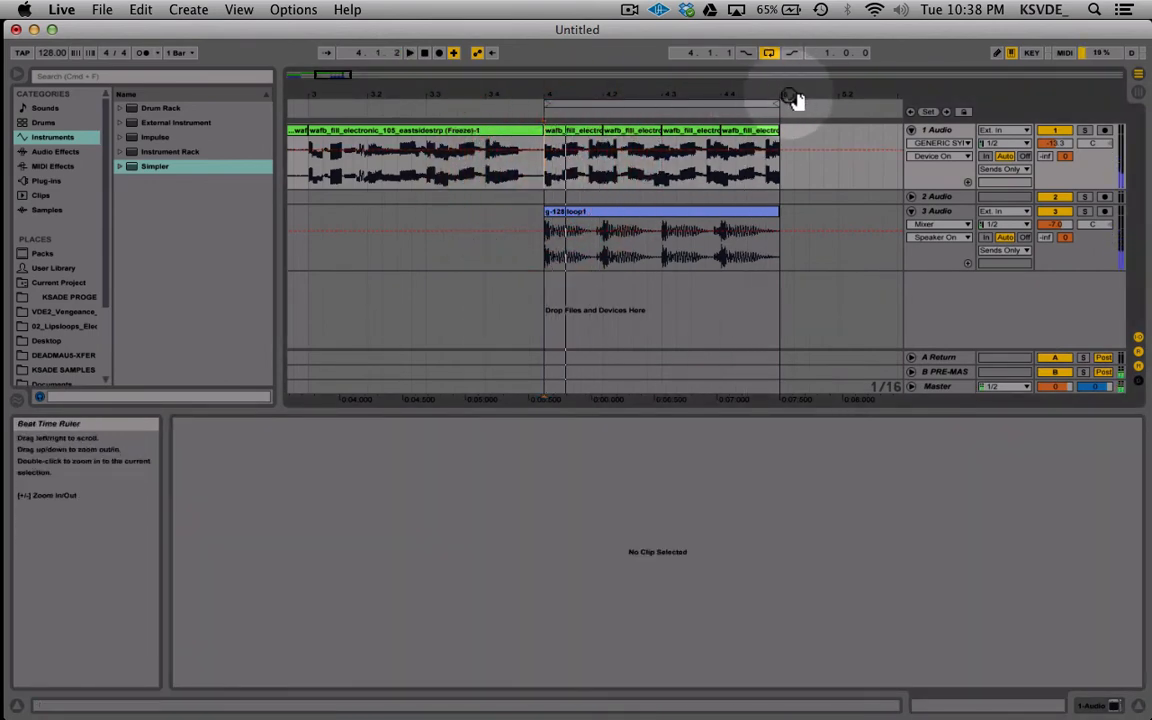
key("space")
Step: Set a one-beat loop from 4.4.1 to 5.1.1 over the last slice on 1 Audio
double_click(751, 130)
left_click(746, 165)
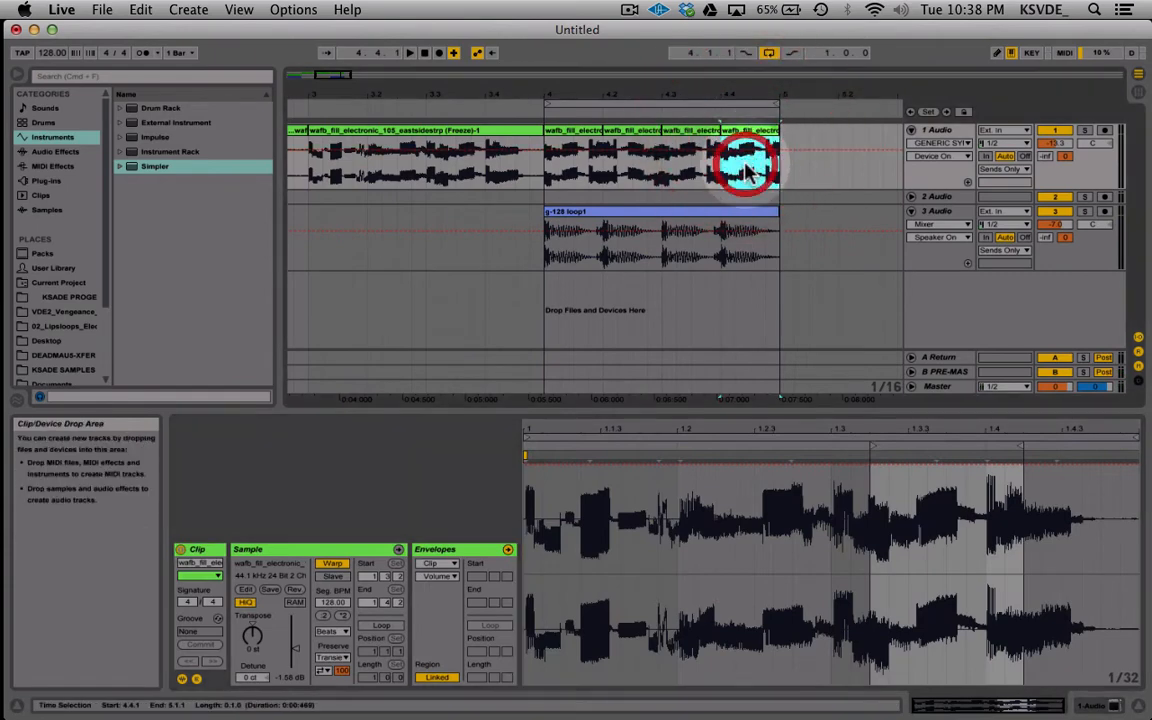
left_click(748, 168)
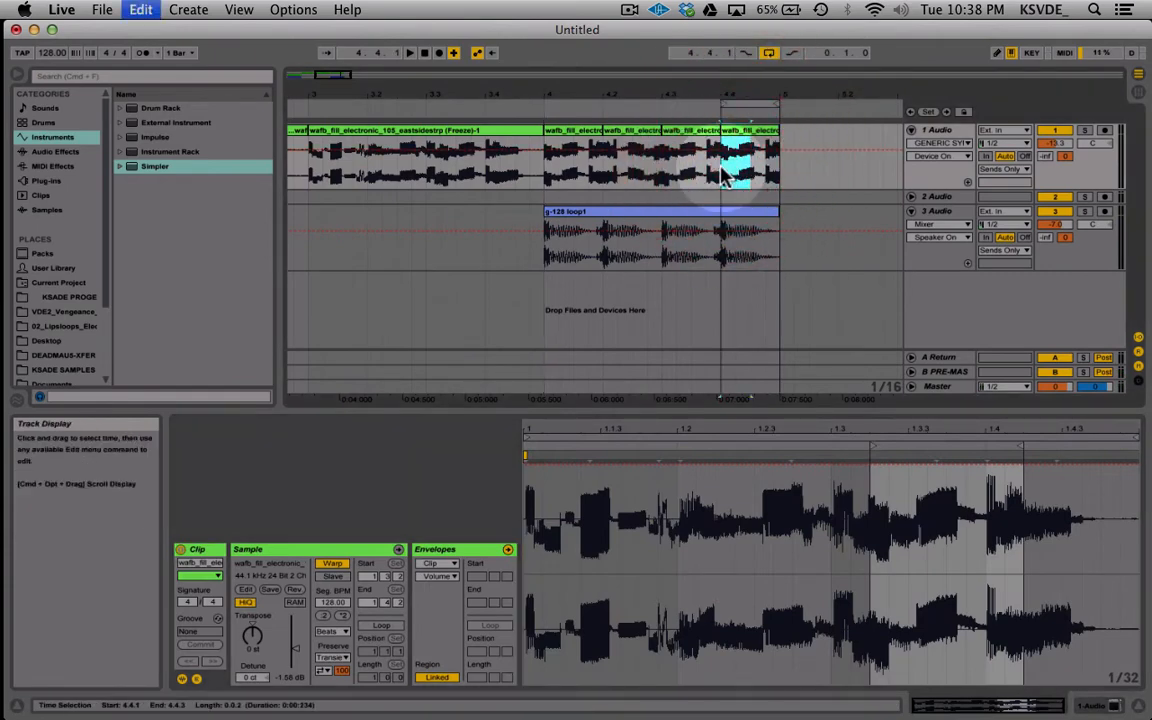
left_click(774, 103)
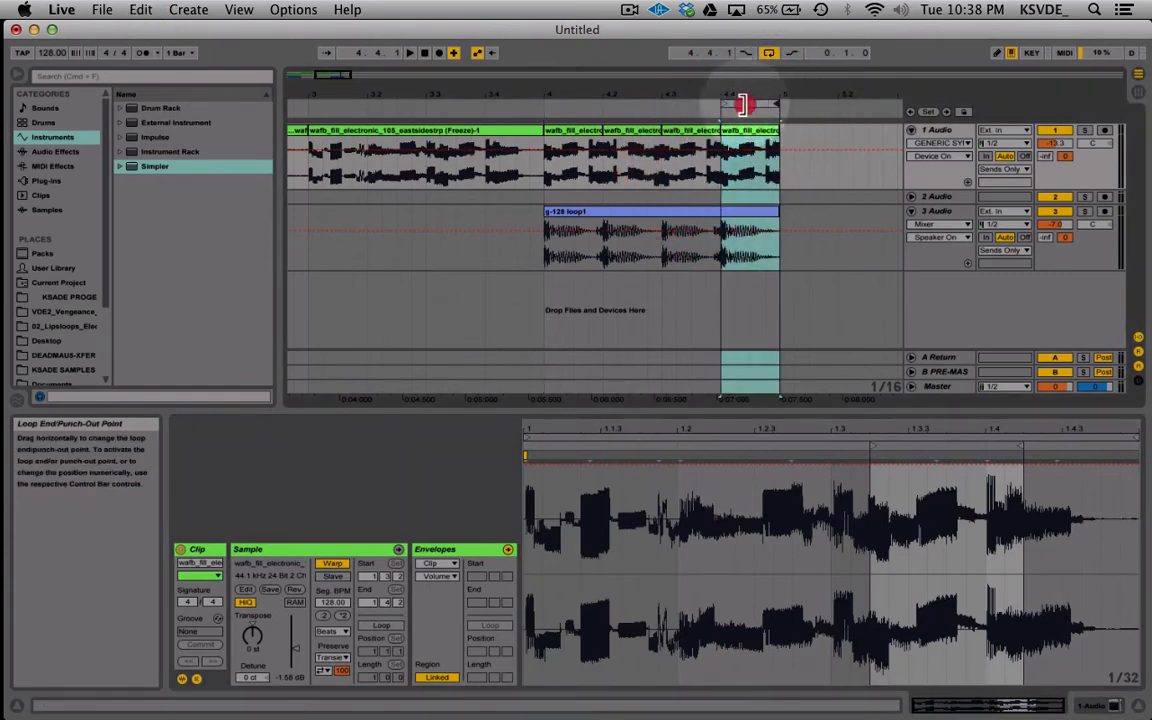
left_click(743, 104)
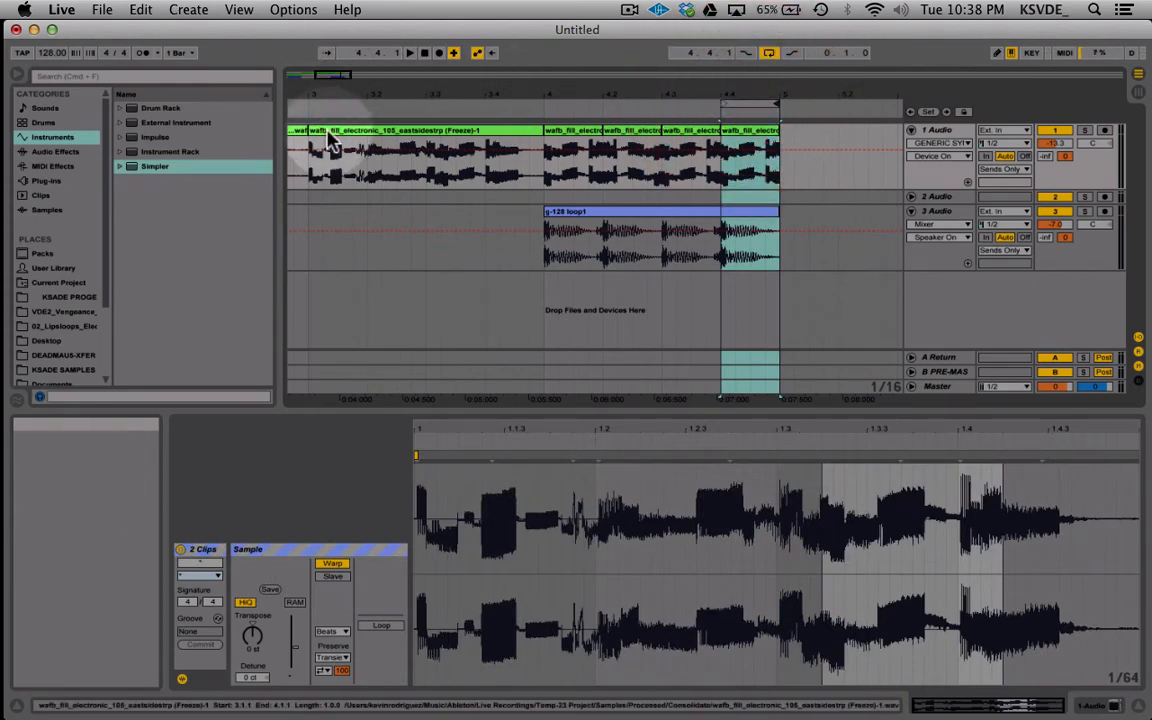
left_click_drag(330, 74, 335, 150)
scroll(517, 193, "right", 10)
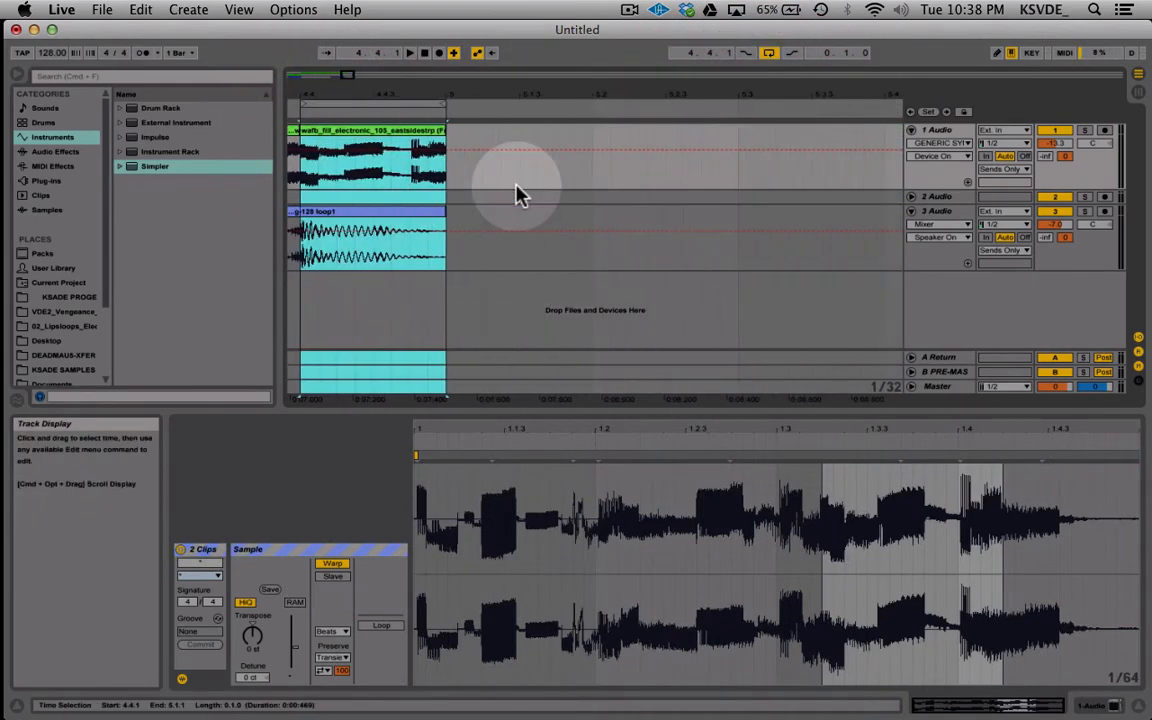
scroll(517, 193, "left", 2)
left_click(549, 104)
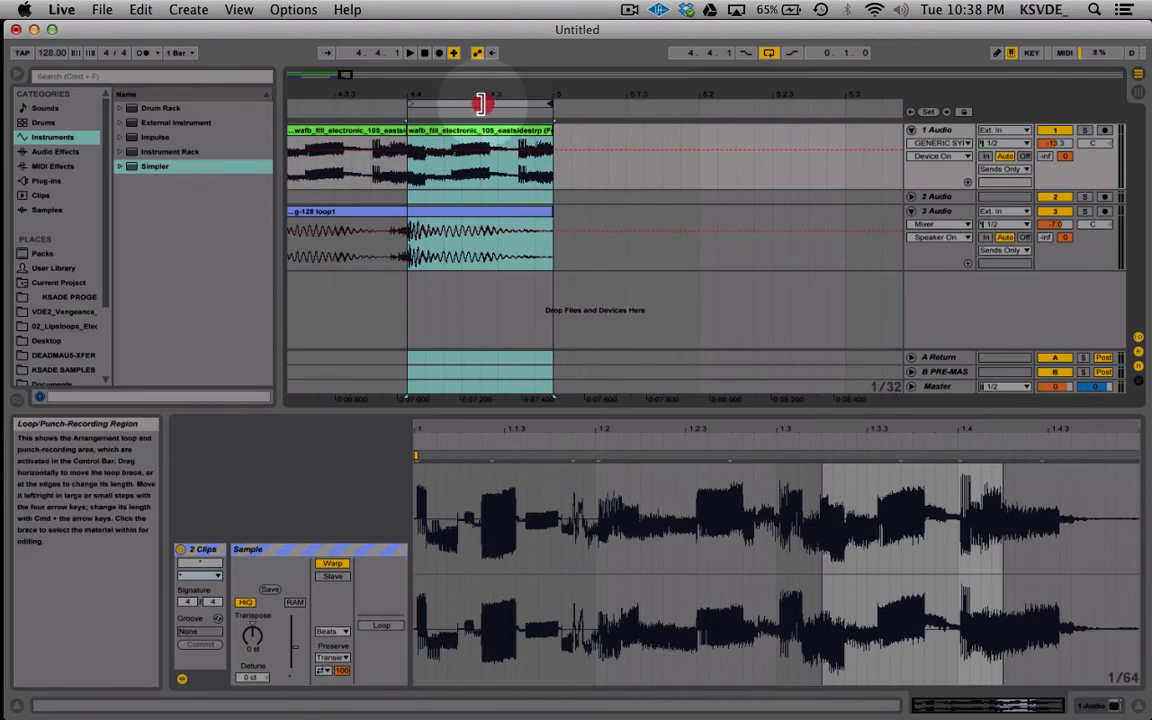
Step: Delete the second half of the last slice, from 4.4.3 to 5.1.1, and play the shortened slice
left_click(481, 166)
left_click_drag(481, 166, 555, 168)
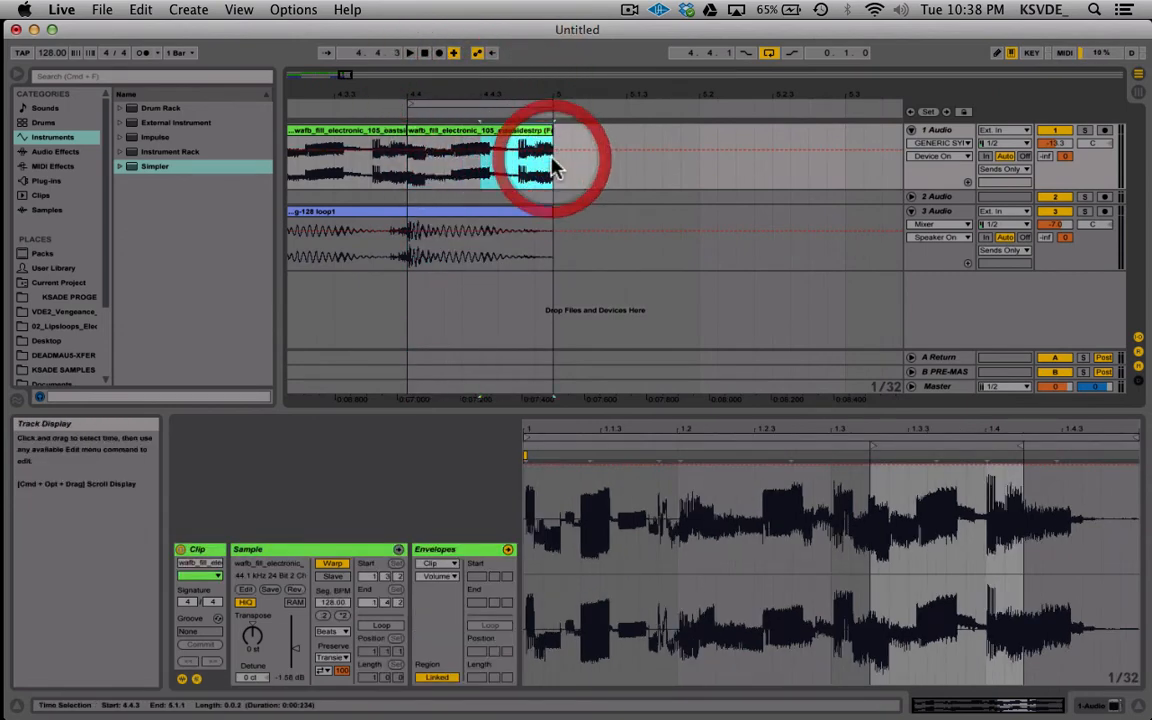
key("Delete")
left_click(452, 128)
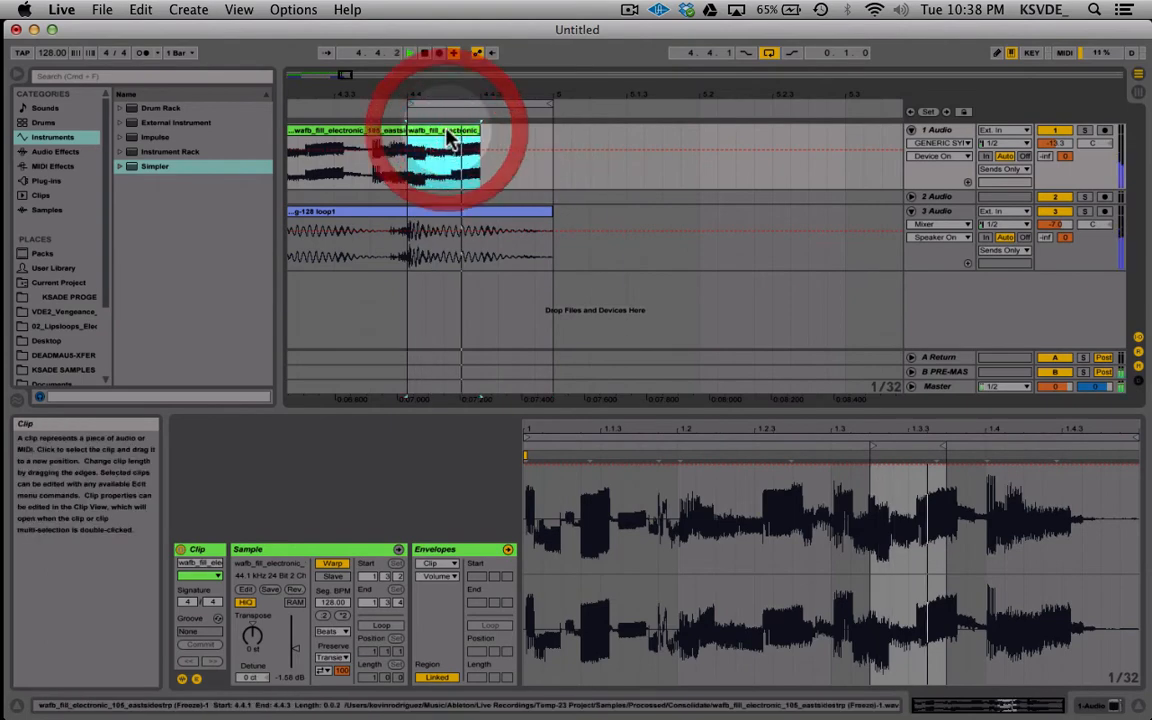
Step: Move the half-beat slice from 4.4.1 to 4.4.3 and select the range 4.4.1 to 5.1.1 on 1 Audio
left_click_drag(447, 135, 524, 162)
left_click(519, 135)
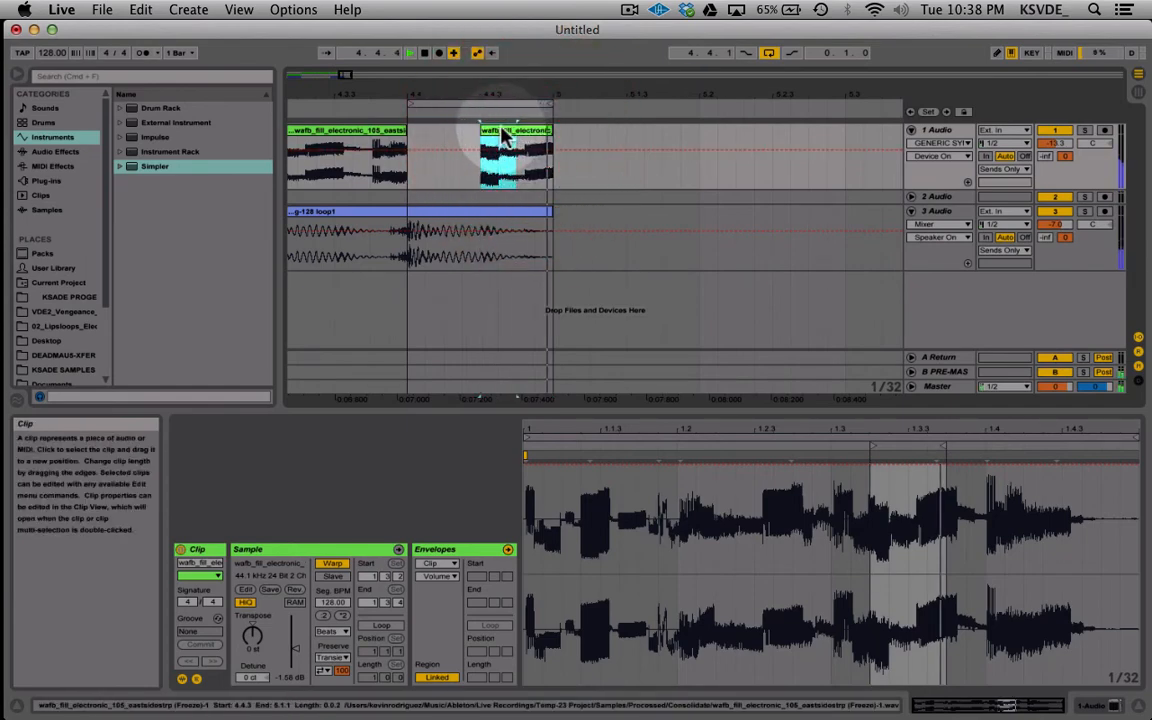
left_click(518, 158)
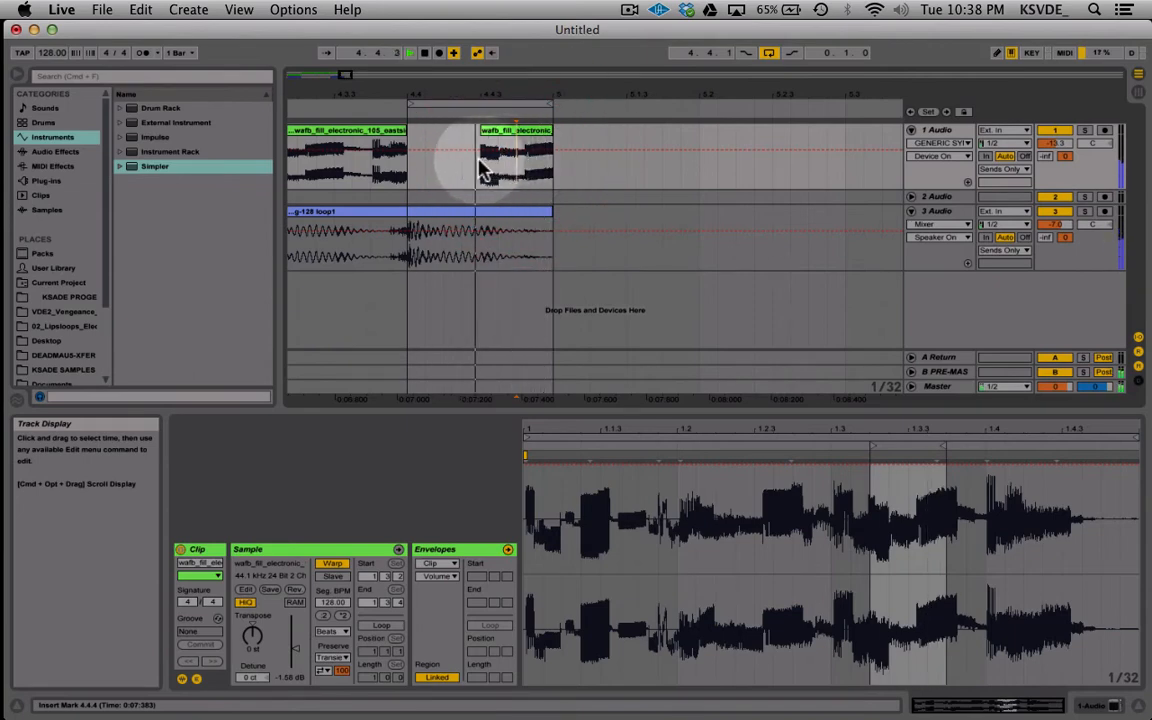
left_click_drag(407, 178, 571, 176)
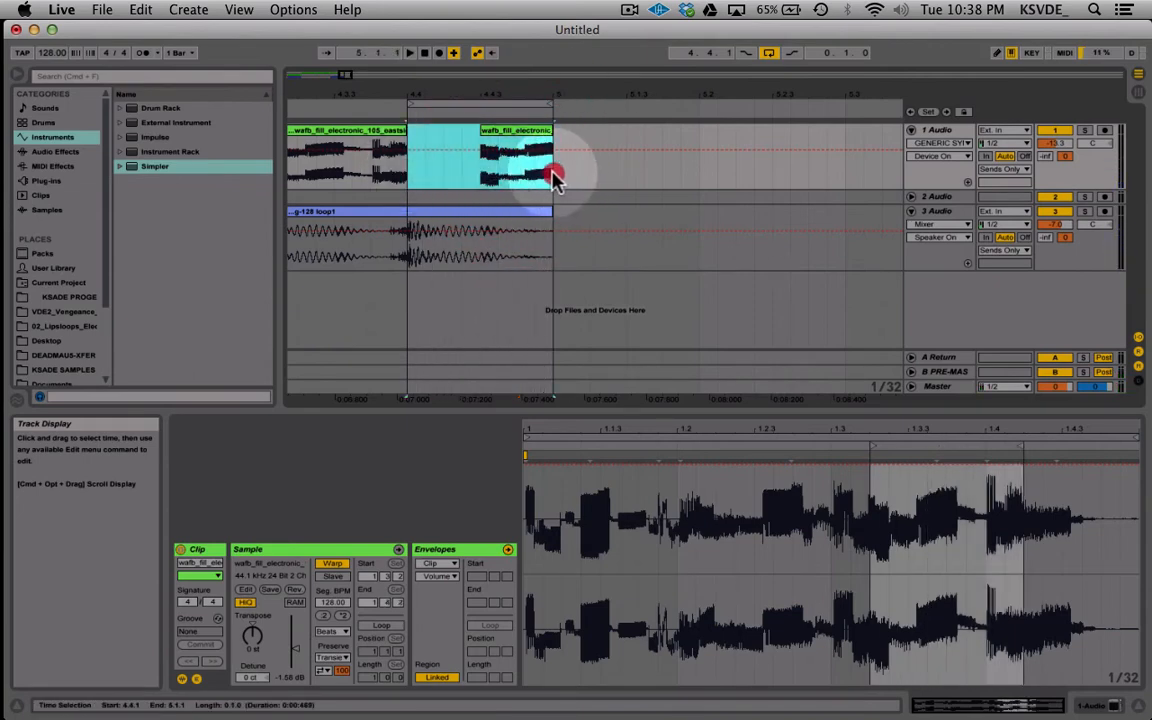
Step: Add Reverb with Dry/Wet at 39 % to the end of the 1 Audio device chain and play the loop
left_click(937, 134)
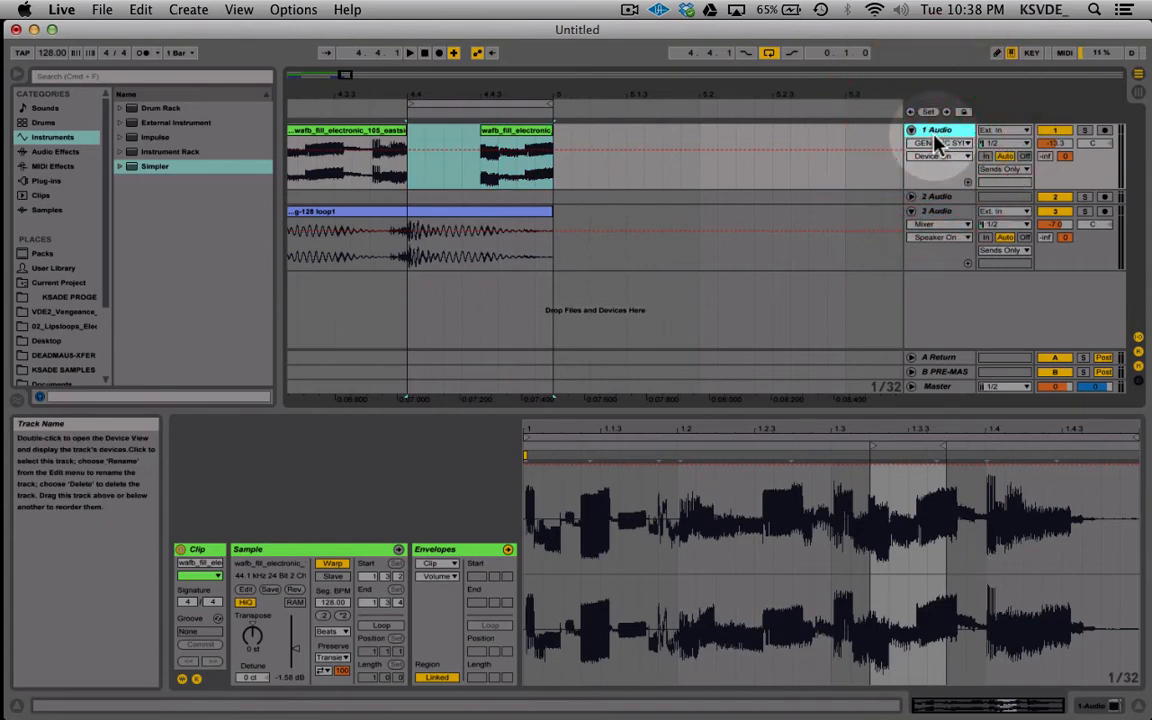
double_click(937, 140)
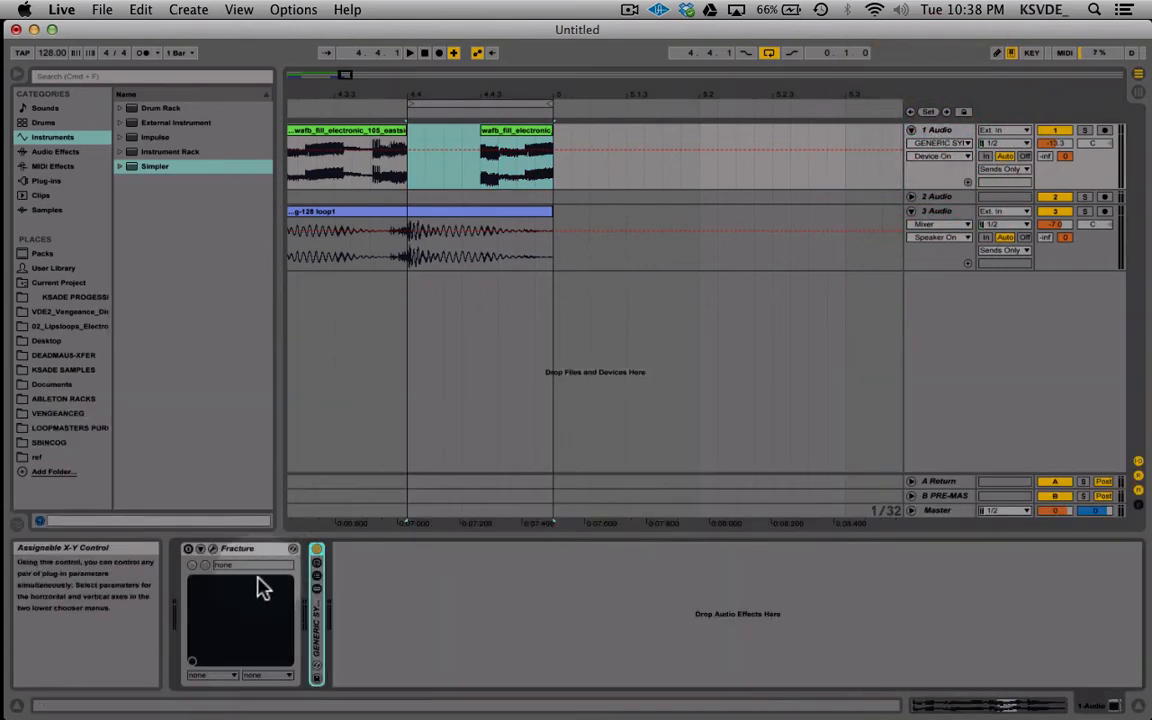
left_click(45, 181)
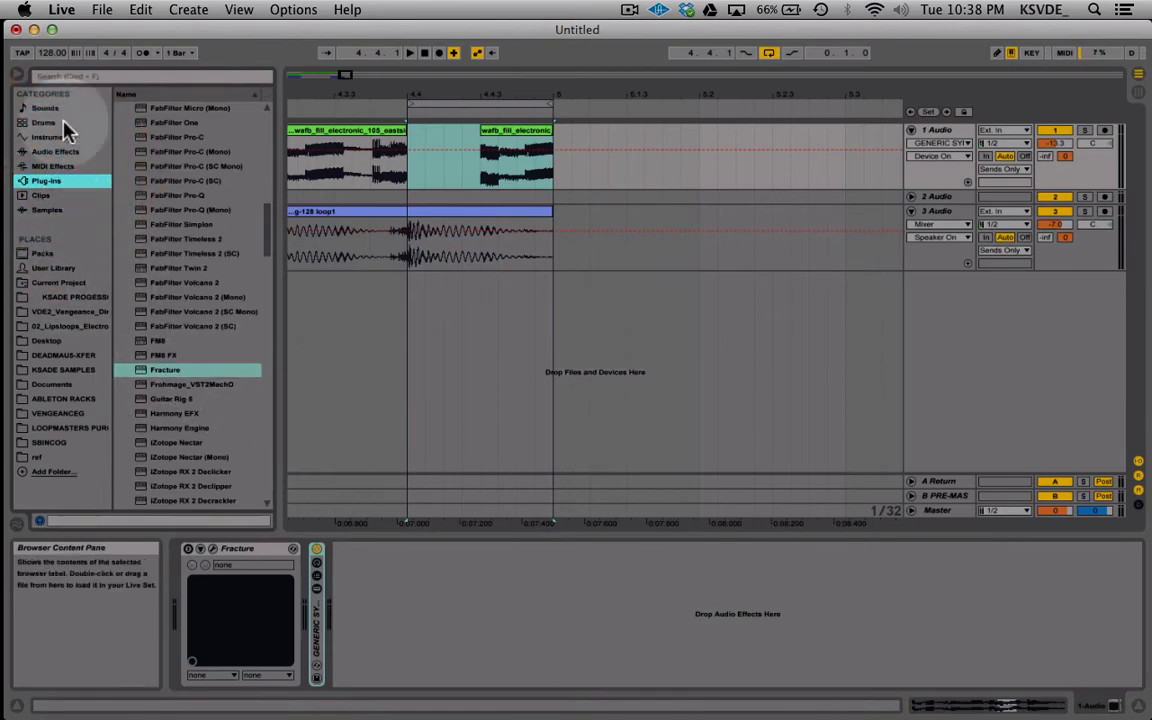
left_click(55, 151)
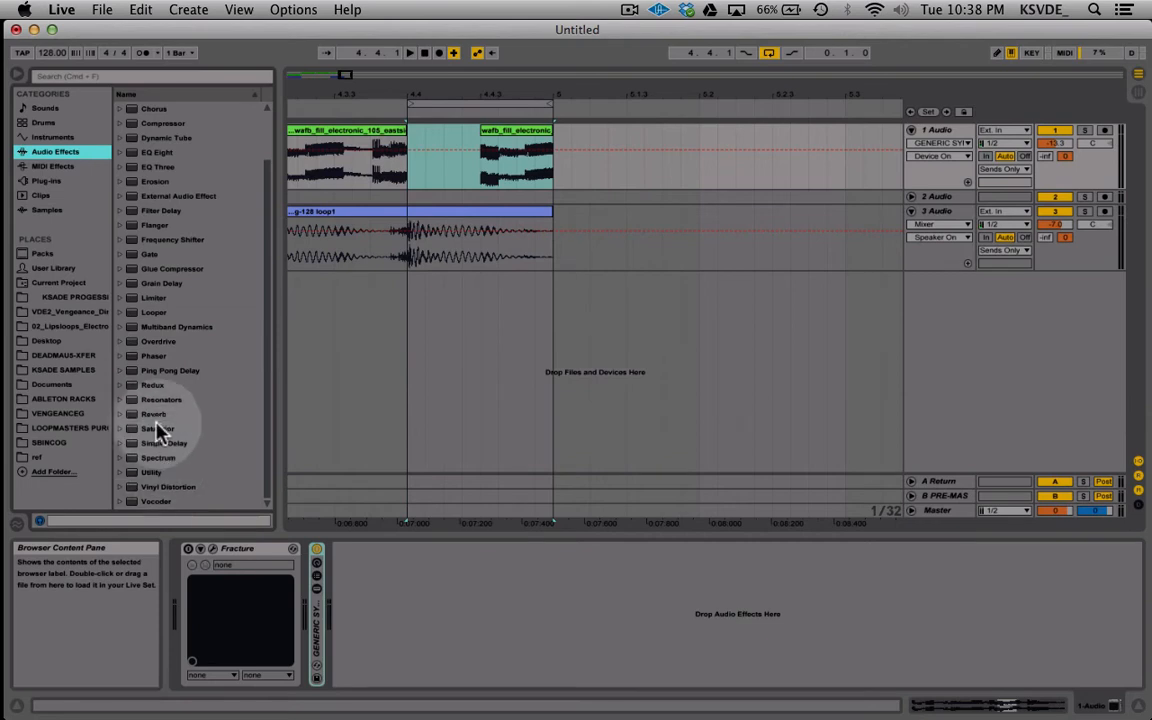
left_click_drag(154, 415, 430, 616)
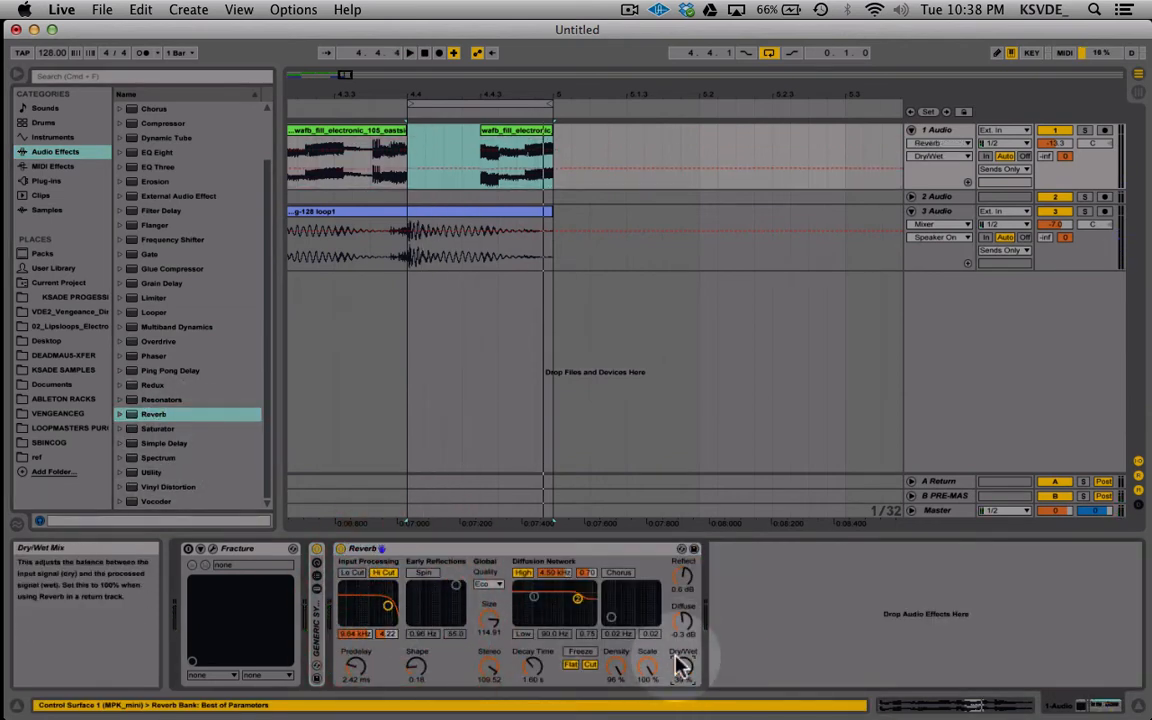
key("space")
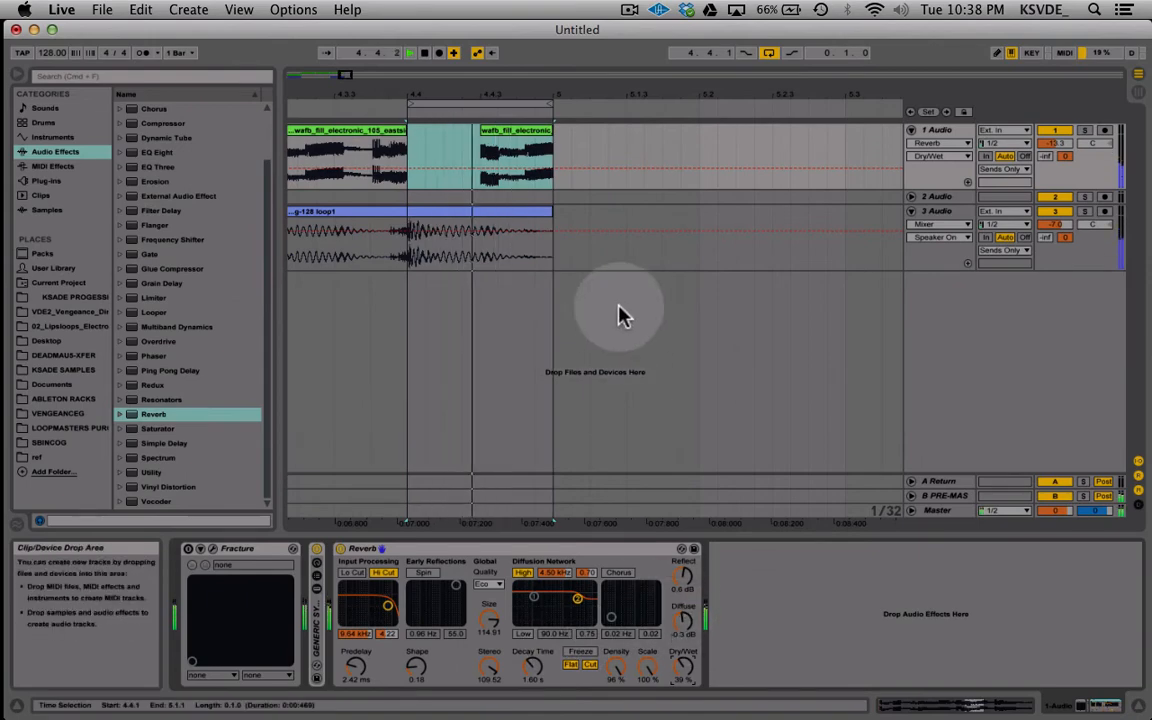
key("space")
Step: Try to freeze the 1 Audio track
left_click(945, 134)
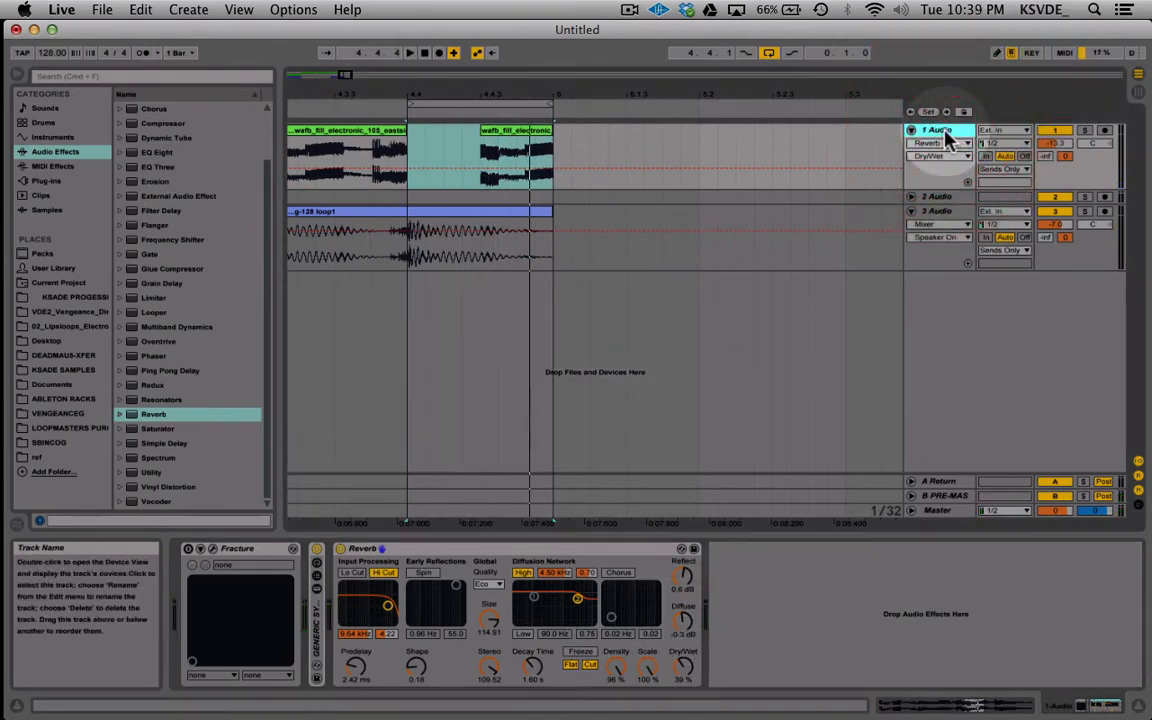
right_click(945, 138)
left_click(988, 224)
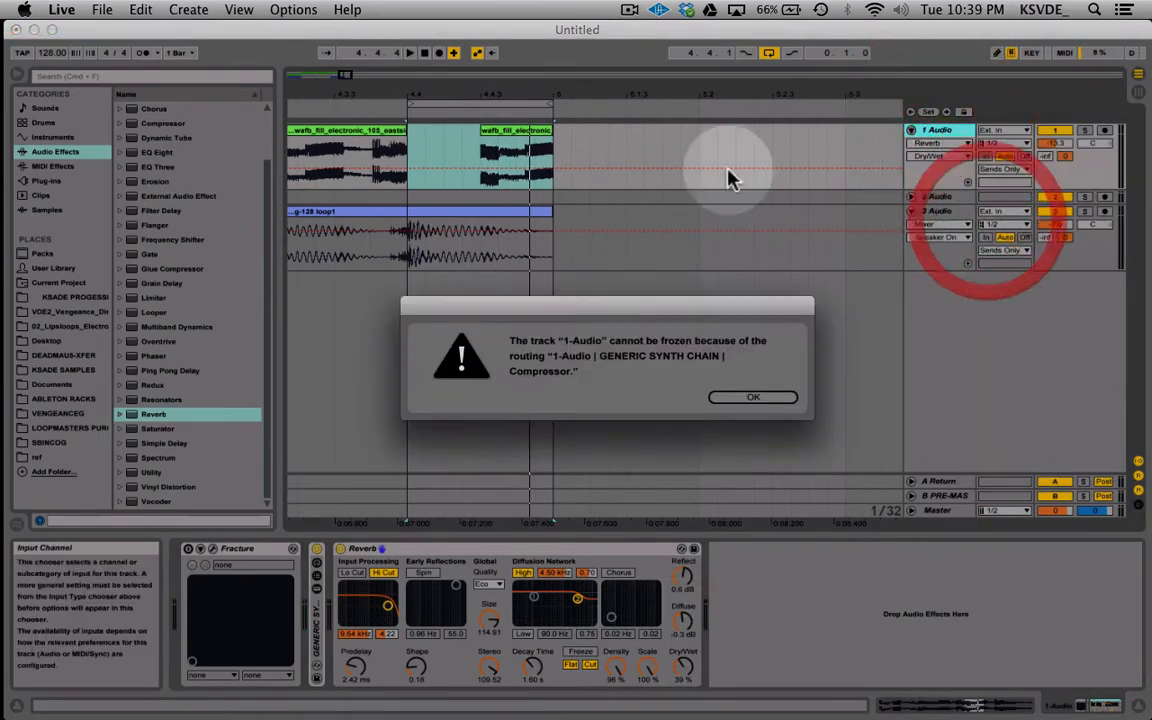
left_click(778, 400)
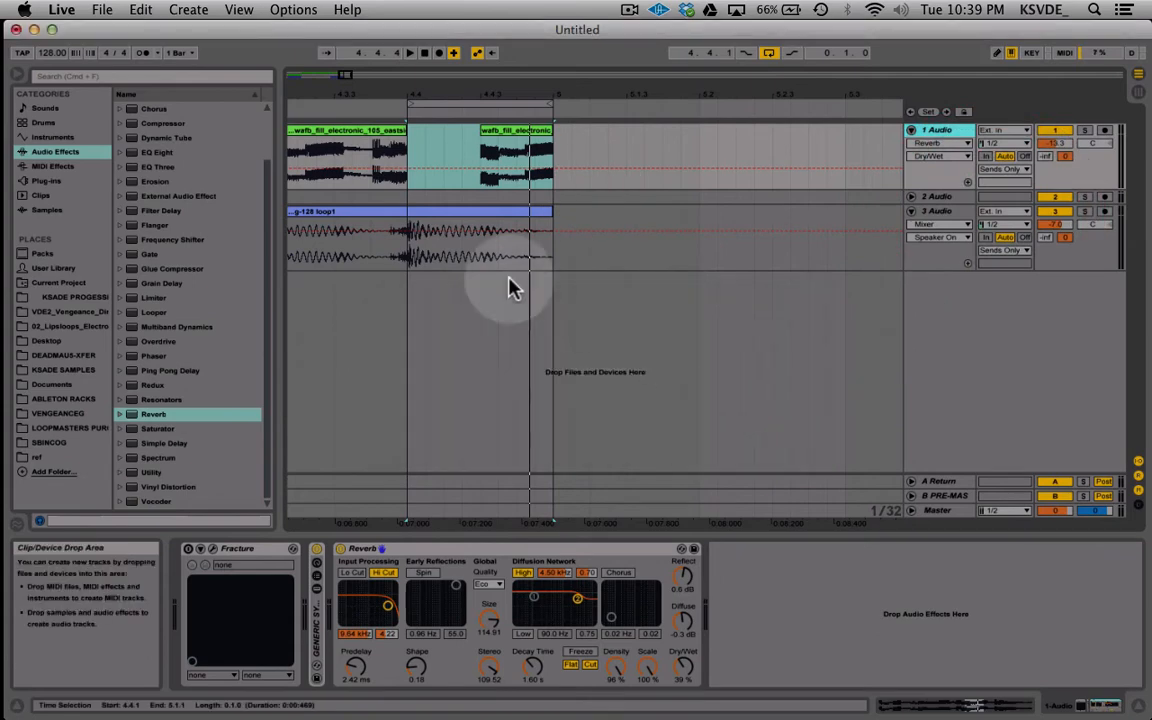
Step: Turn off the GENERIC SYNTH CHAIN rack on 1 Audio and try freezing the track again
right_click(955, 140)
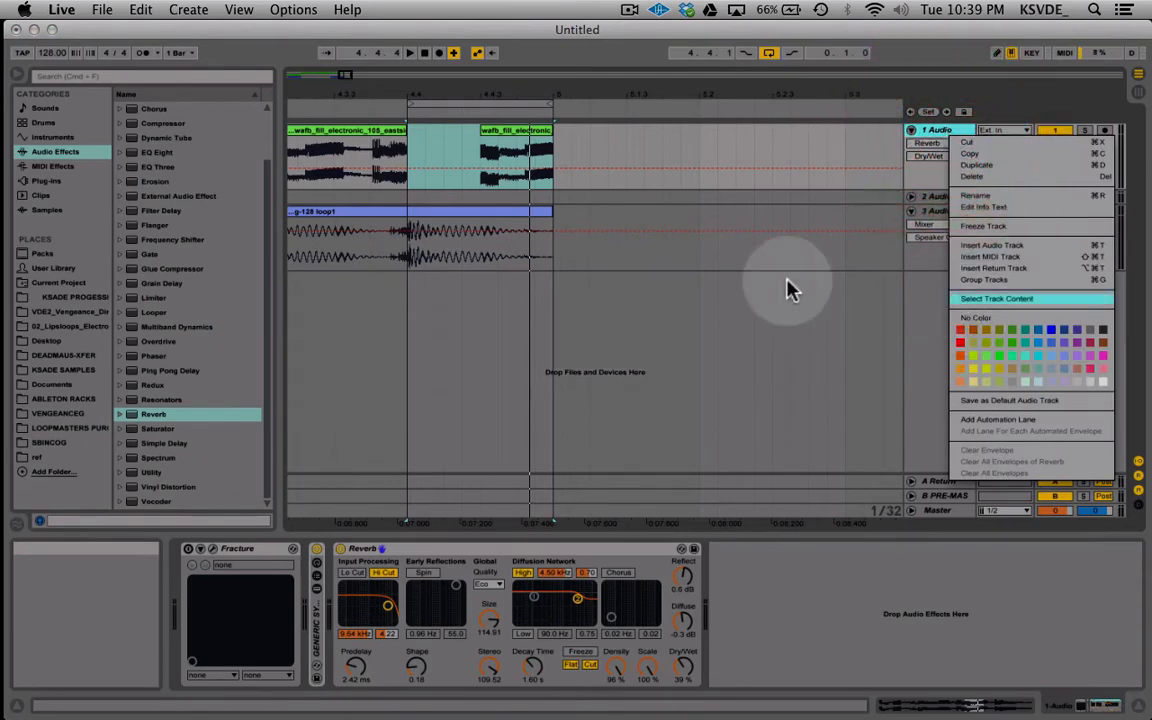
left_click(609, 329)
left_click(318, 556)
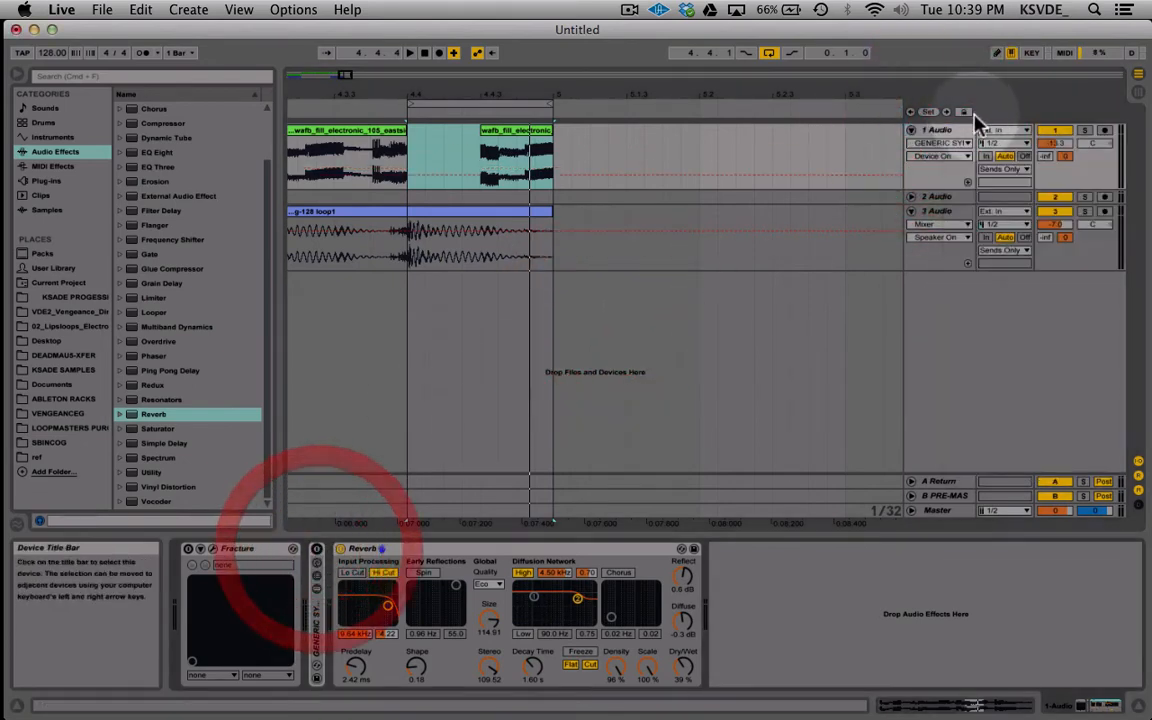
right_click(955, 128)
left_click(1005, 226)
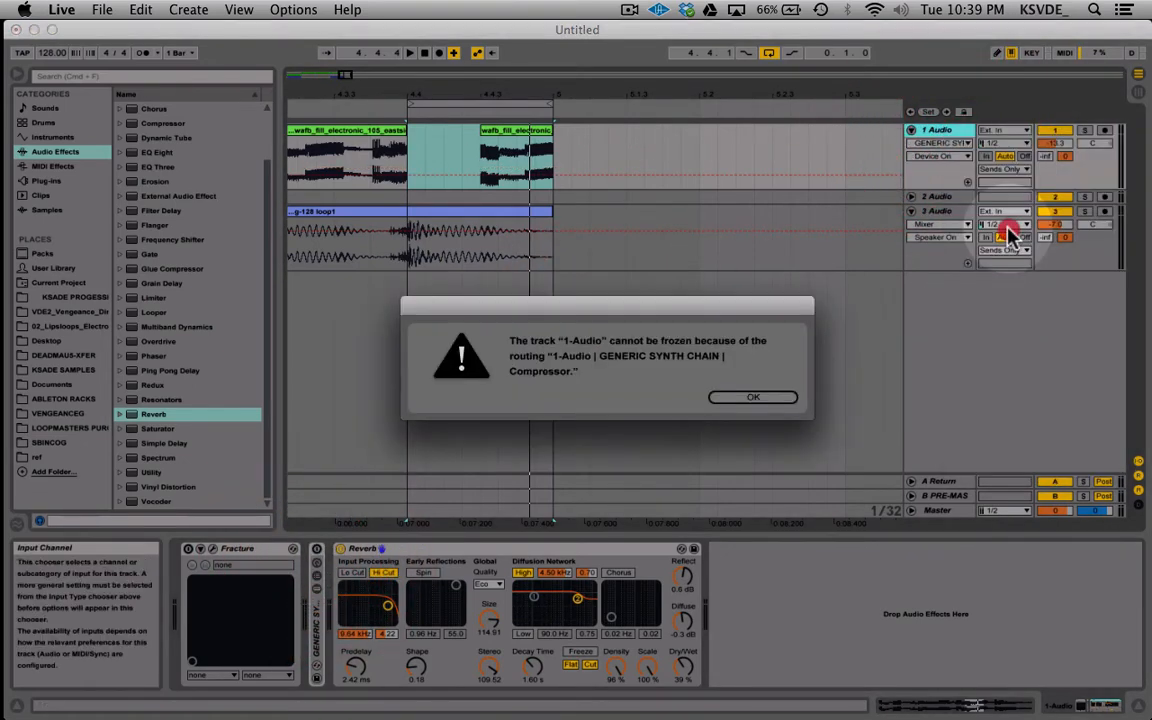
left_click(753, 400)
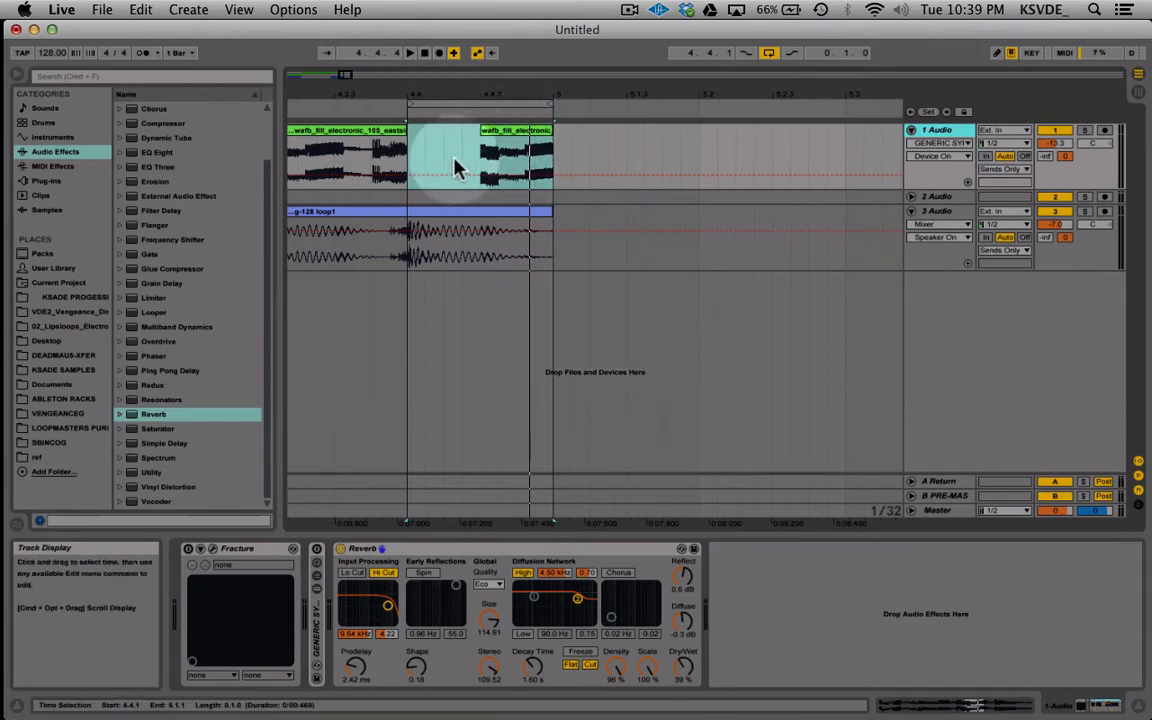
Step: Play the 4.4.1 to 5.1.1 loop and switch the GENERIC SYNTH CHAIN rack on 1 Audio back on
left_click(512, 130)
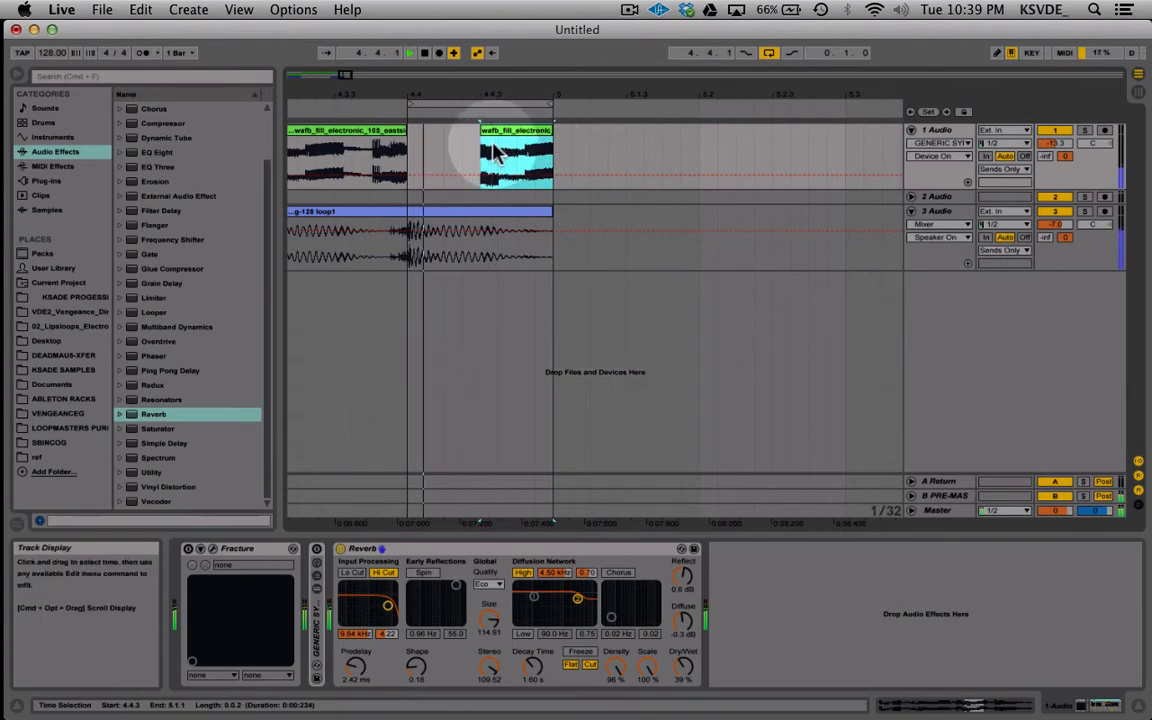
scroll(424, 212, "left", 3)
left_click(380, 200)
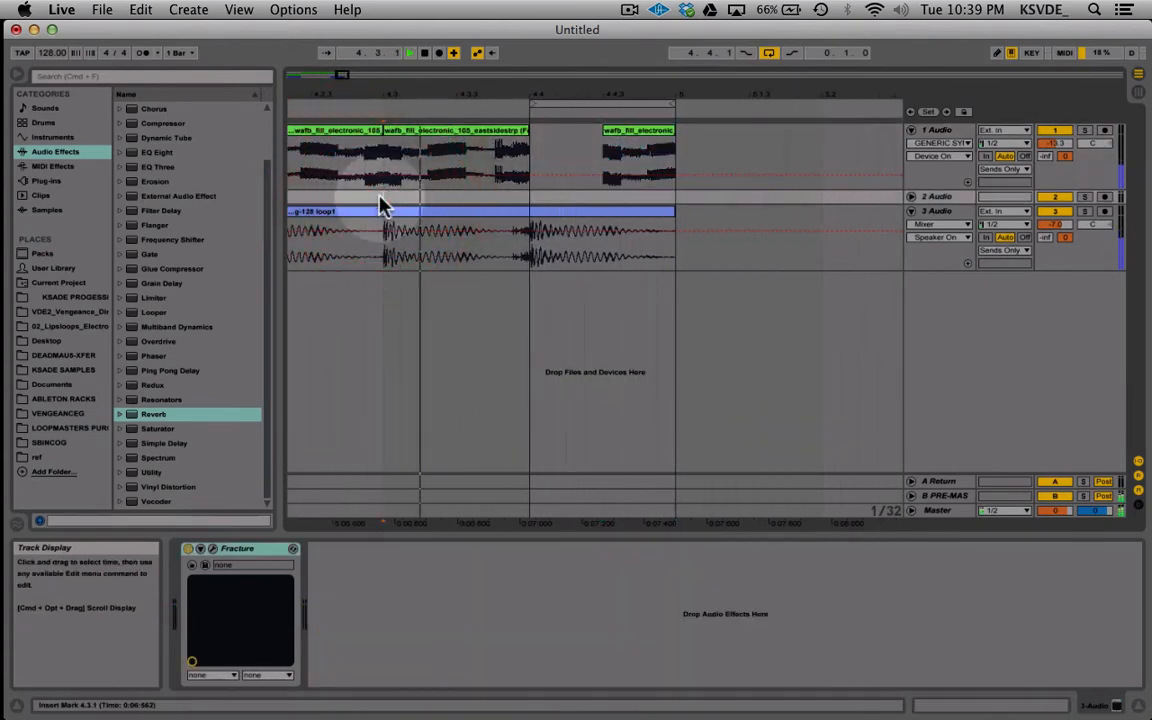
scroll(380, 205, "left", 4)
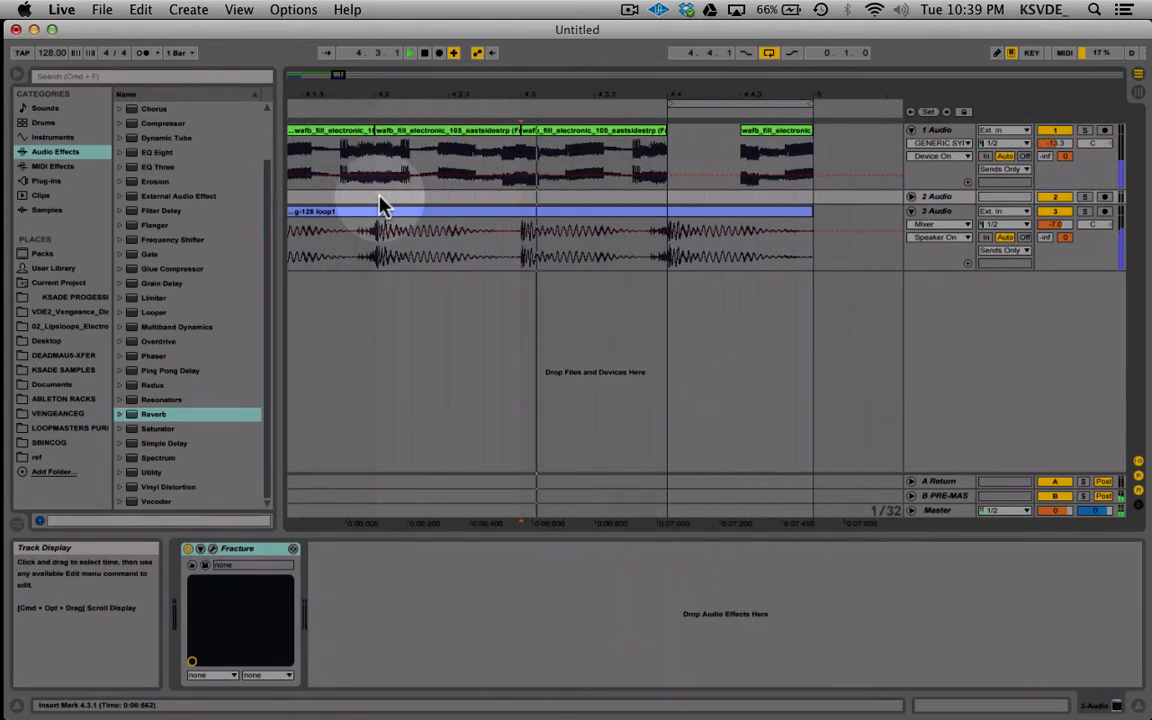
key("space")
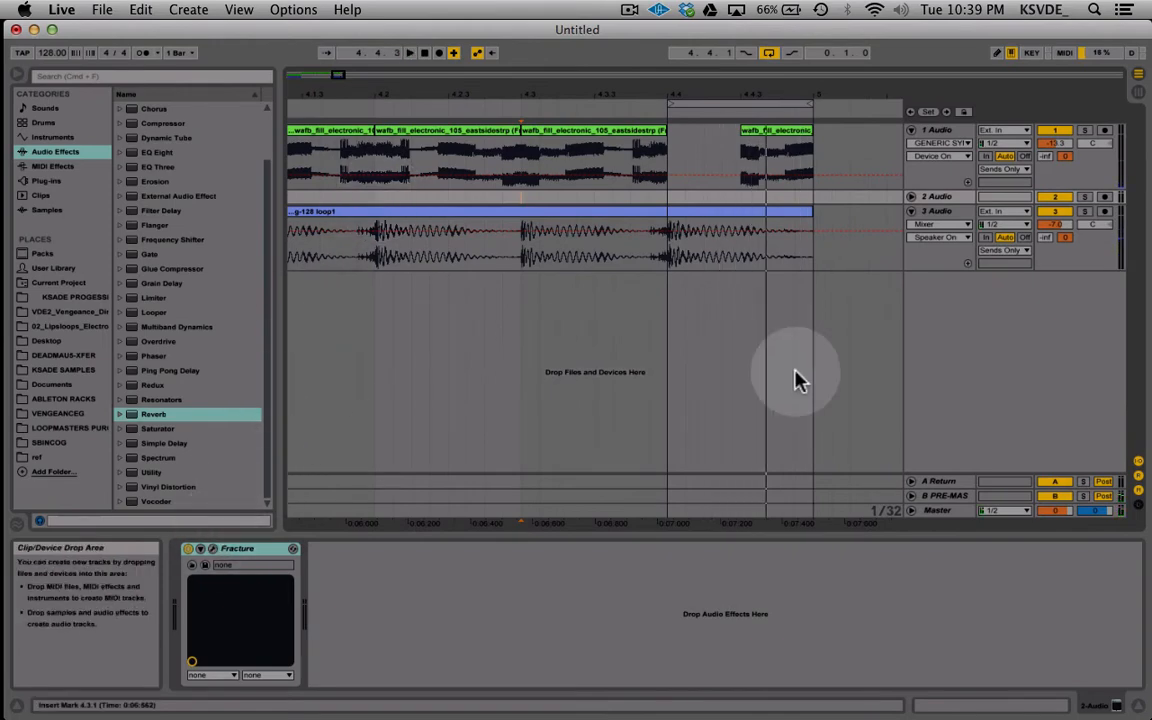
left_click(940, 129)
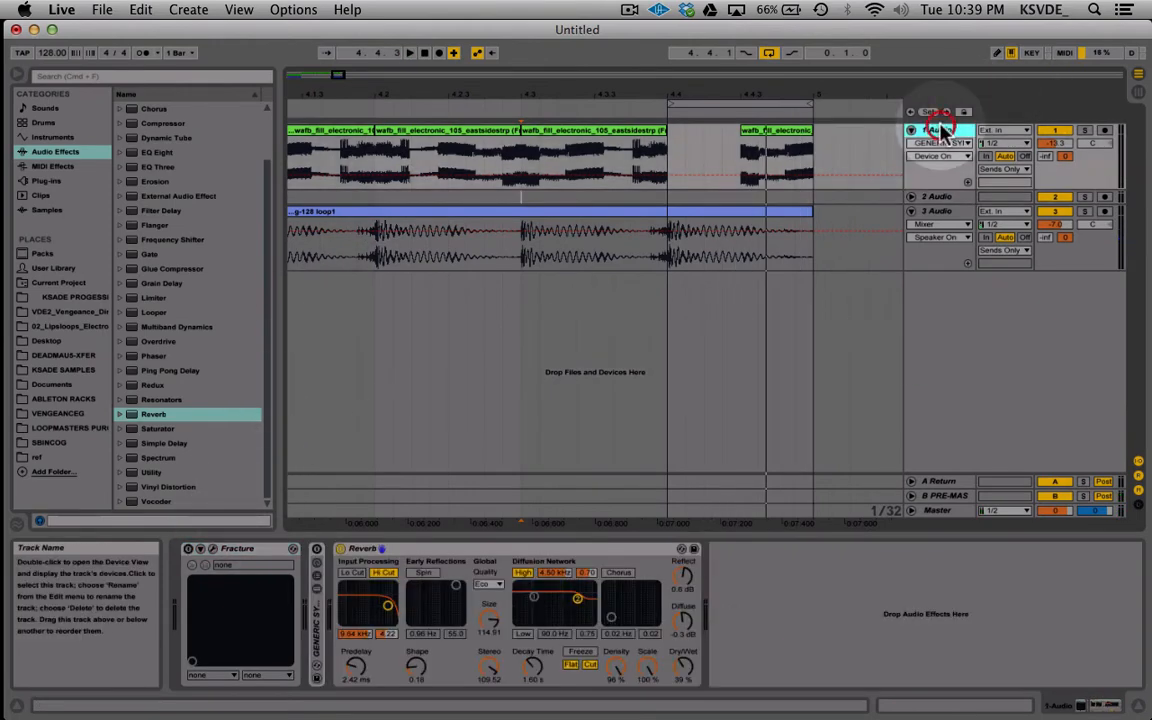
left_click(317, 549)
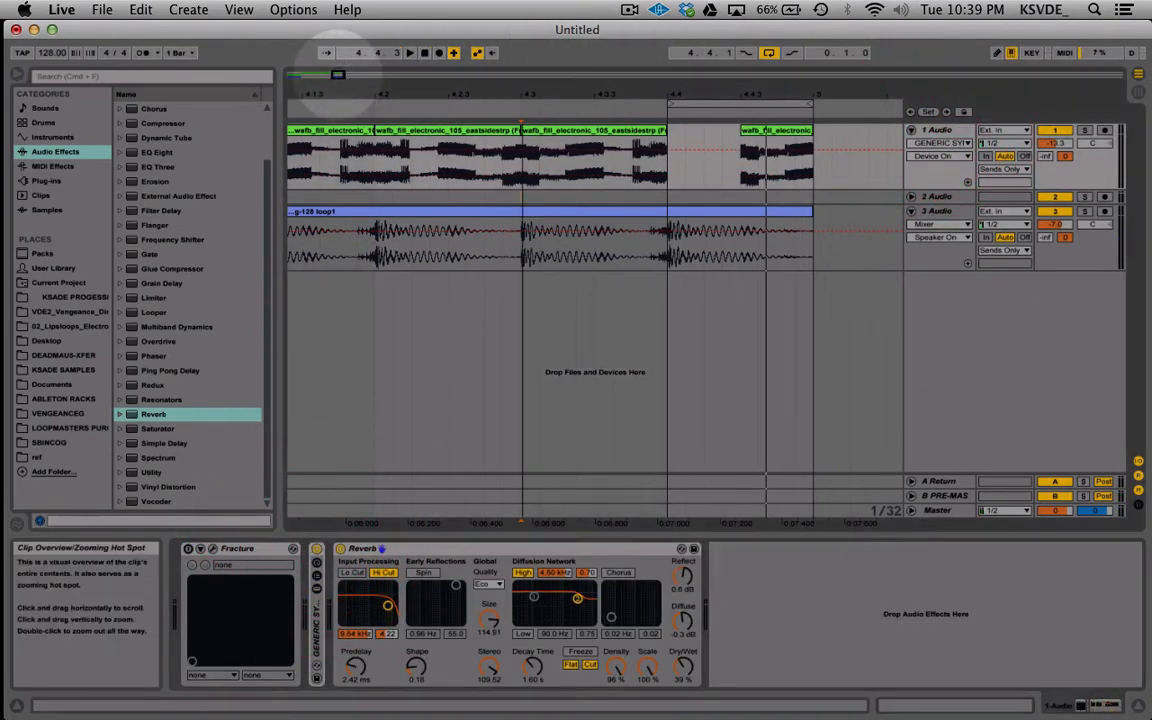
Step: Set the arrangement loop to the one-bar range from 4.1.1 to 5.1.1 and play it
left_click_drag(338, 74, 306, 68)
left_click(412, 172)
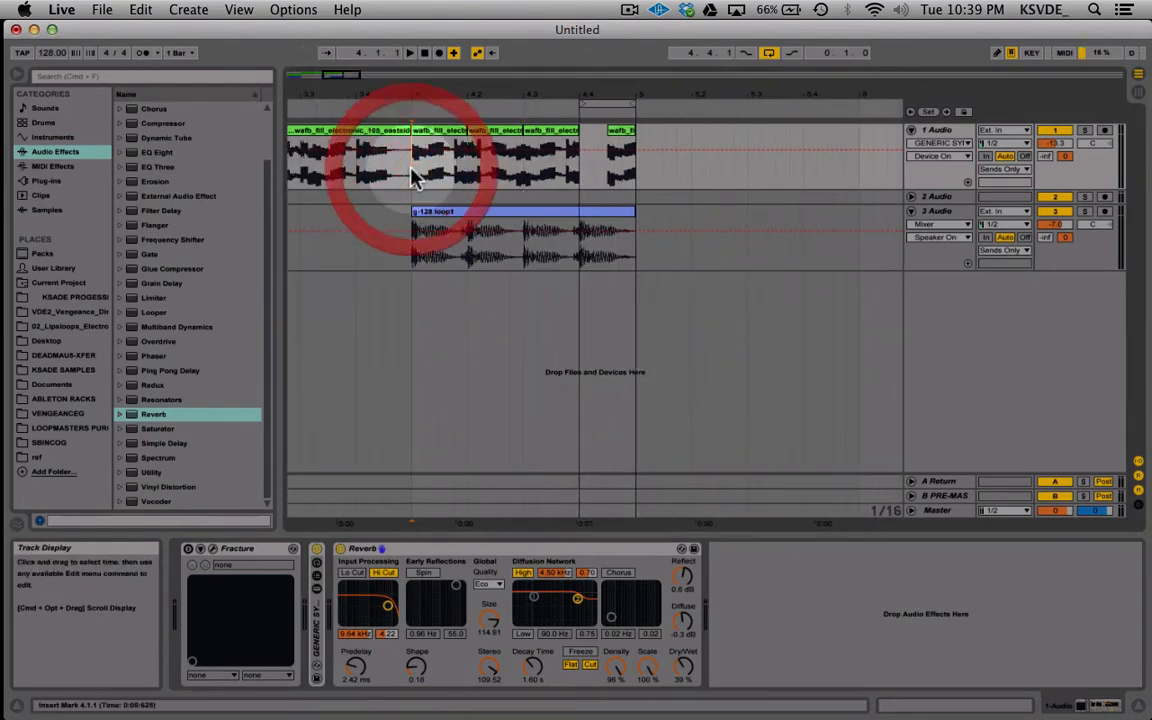
left_click(413, 106)
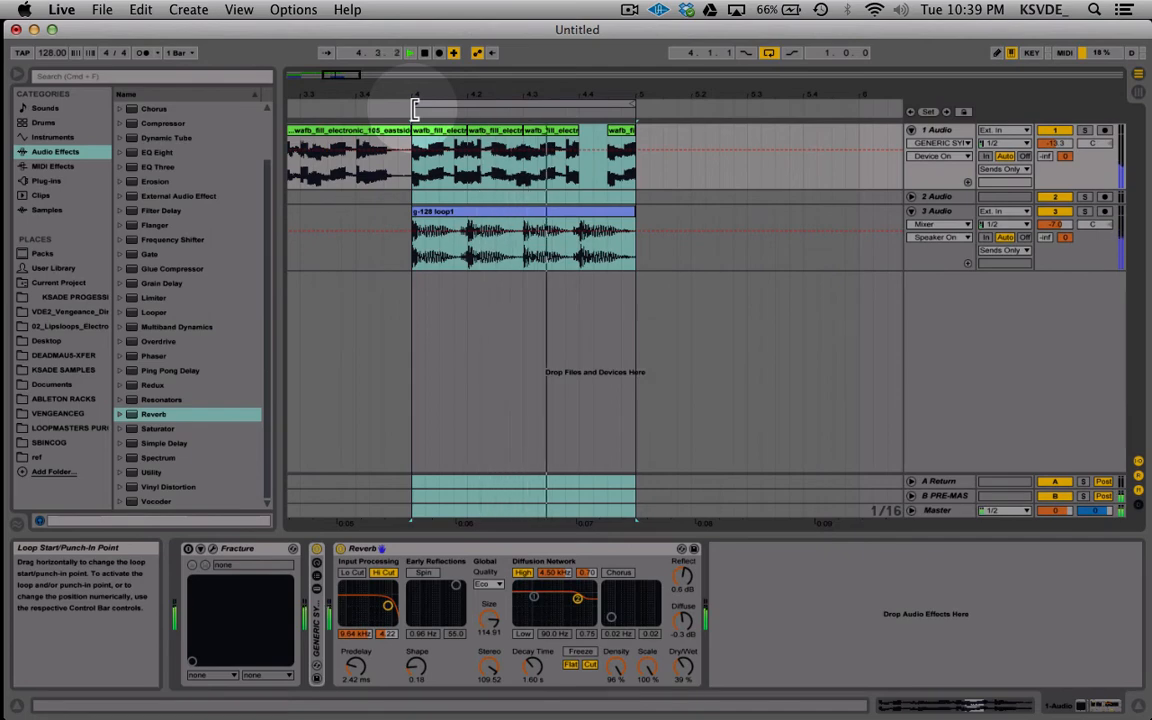
key("space")
Step: Consolidate the slices from 4.1.1 to 5.1.1 on 1 Audio into a single clip
left_click(432, 132)
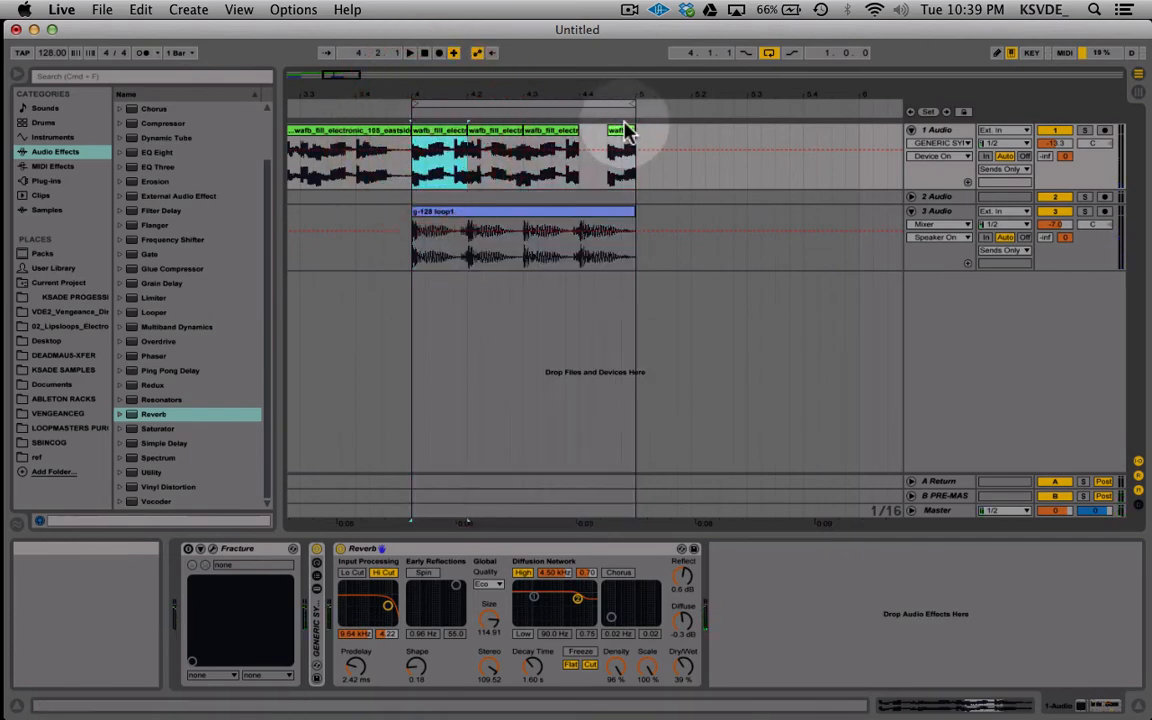
left_click(629, 131, "shift")
key("super+j")
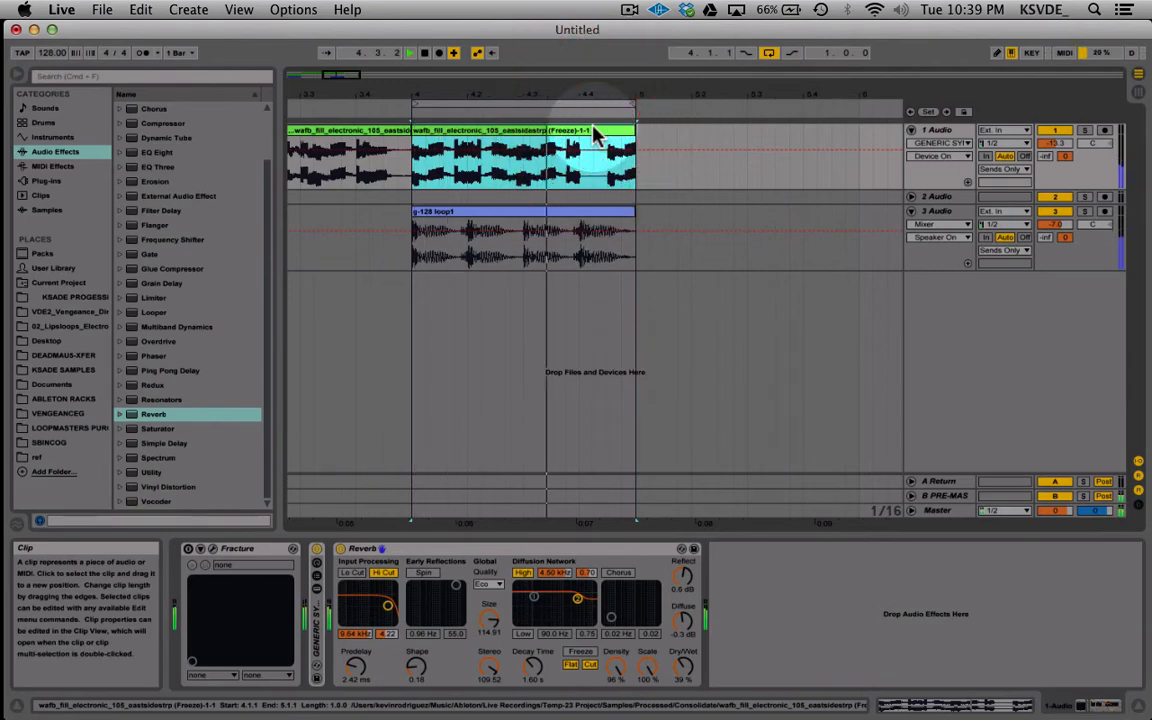
Step: Try to freeze the 1 Audio track with the GENERIC SYNTH CHAIN rack active
right_click(955, 135)
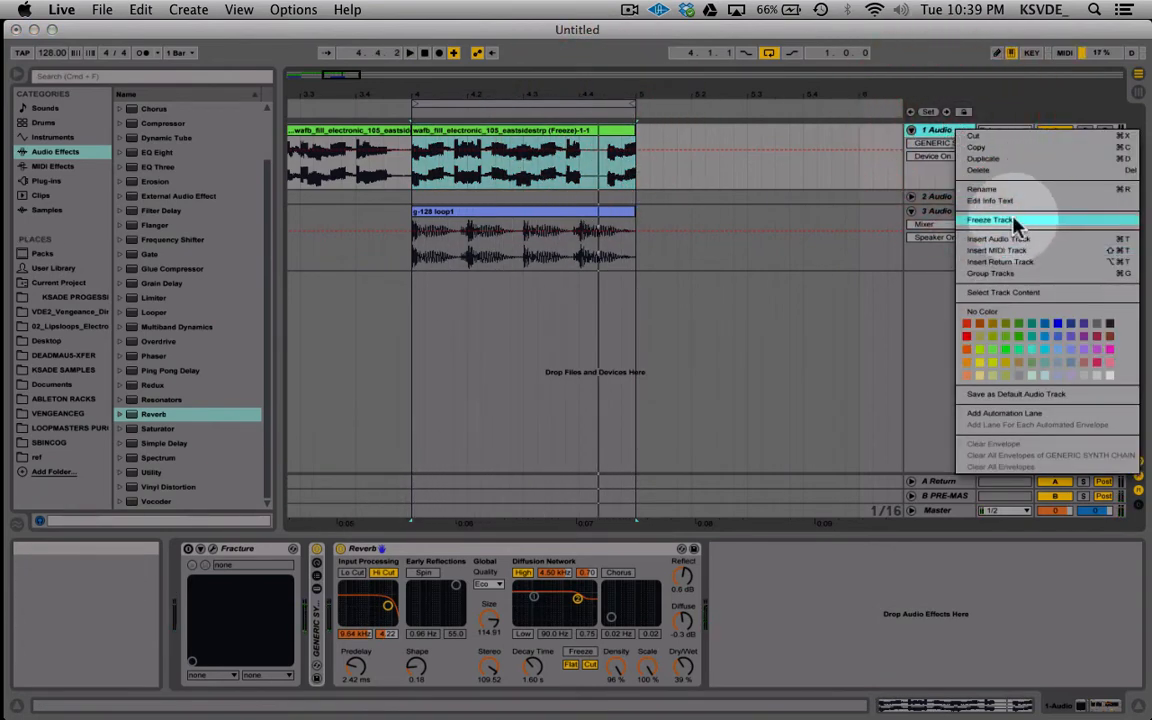
left_click(1016, 222)
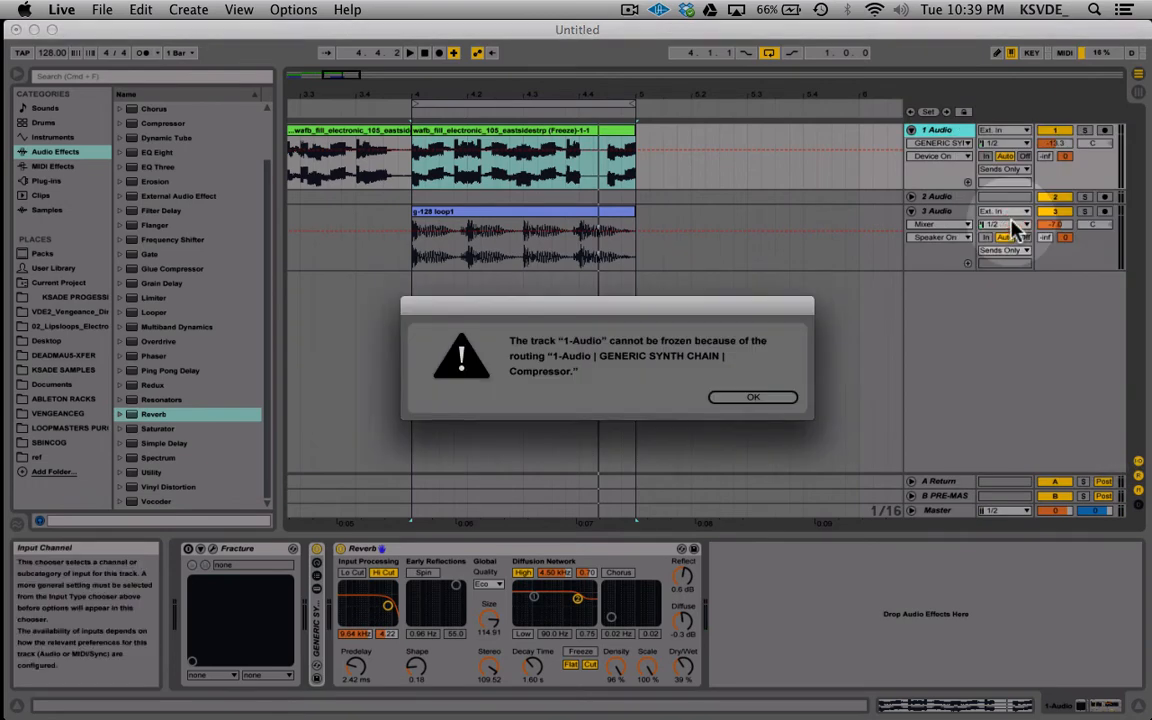
left_click(755, 398)
Step: Show the devices inside the GENERIC SYNTH CHAIN rack and delete the Compressor sidechained from 3-Audio
left_click(318, 622)
left_click(755, 549)
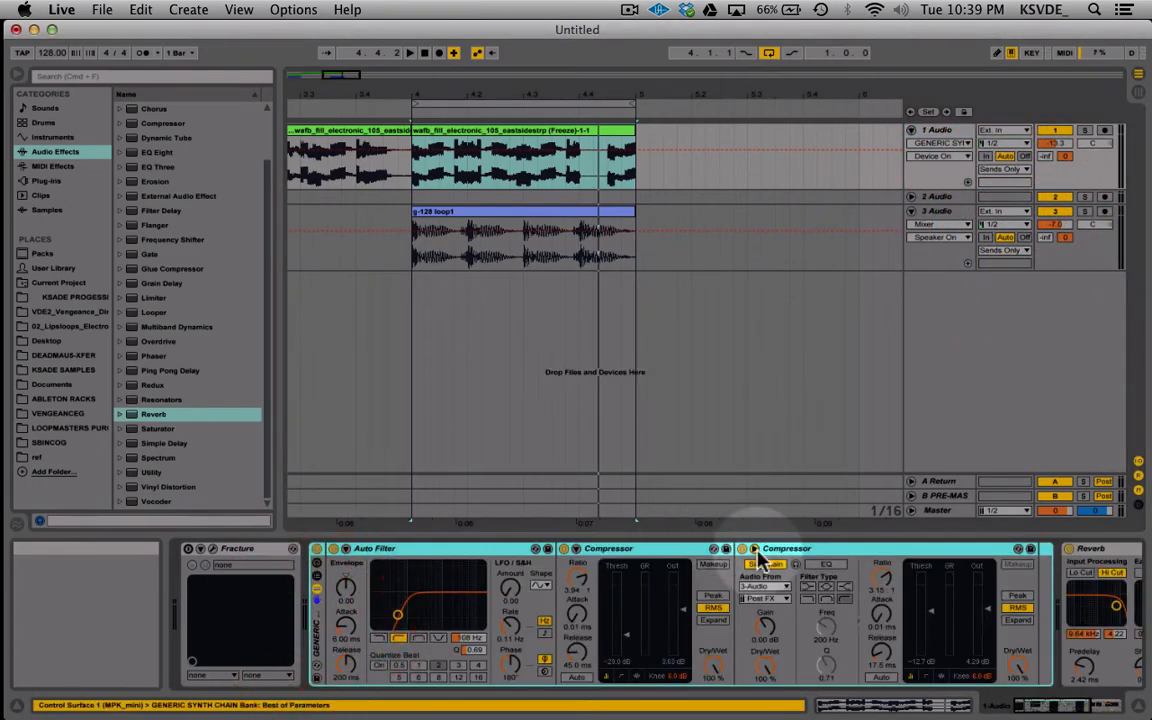
left_click(781, 551)
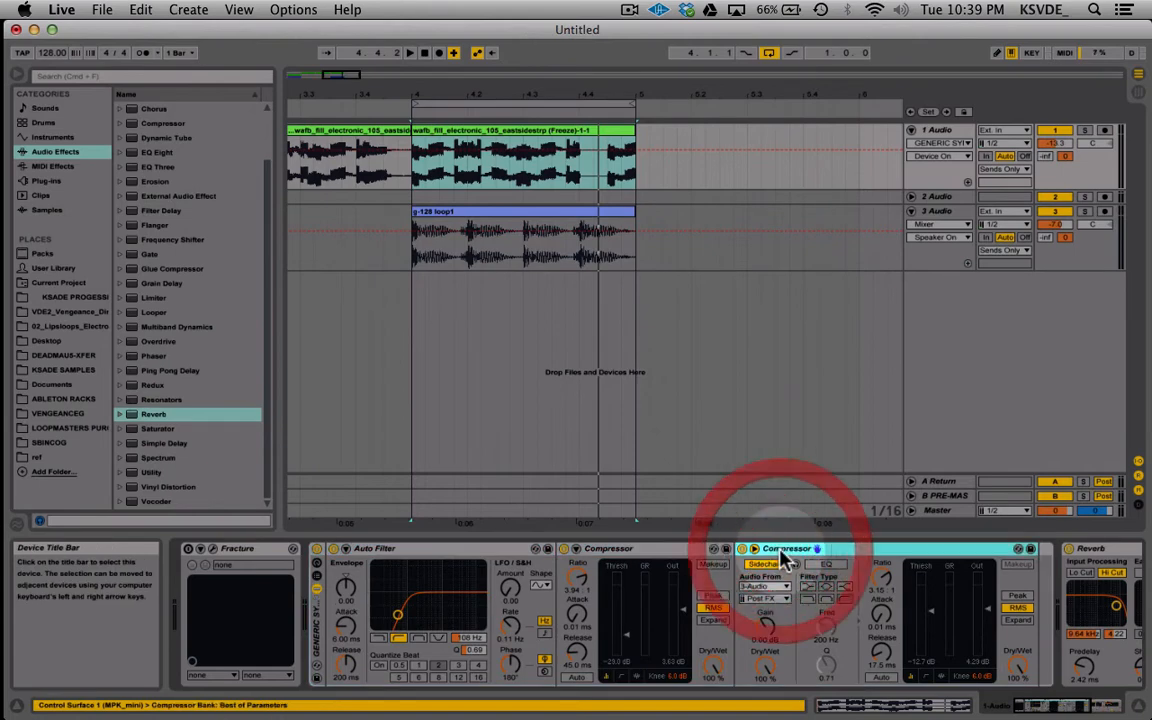
key("Delete")
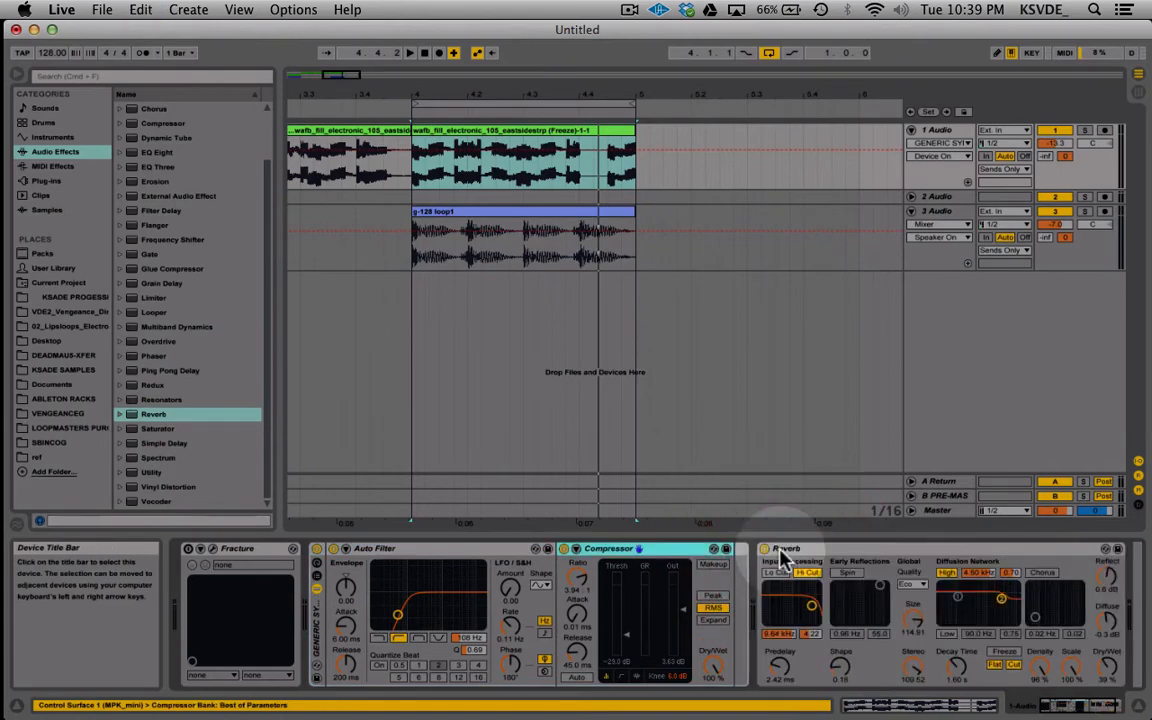
Step: Freeze the 1 Audio track and copy its frozen one-bar clip onto 2 Audio at 4.1.1
right_click(938, 131)
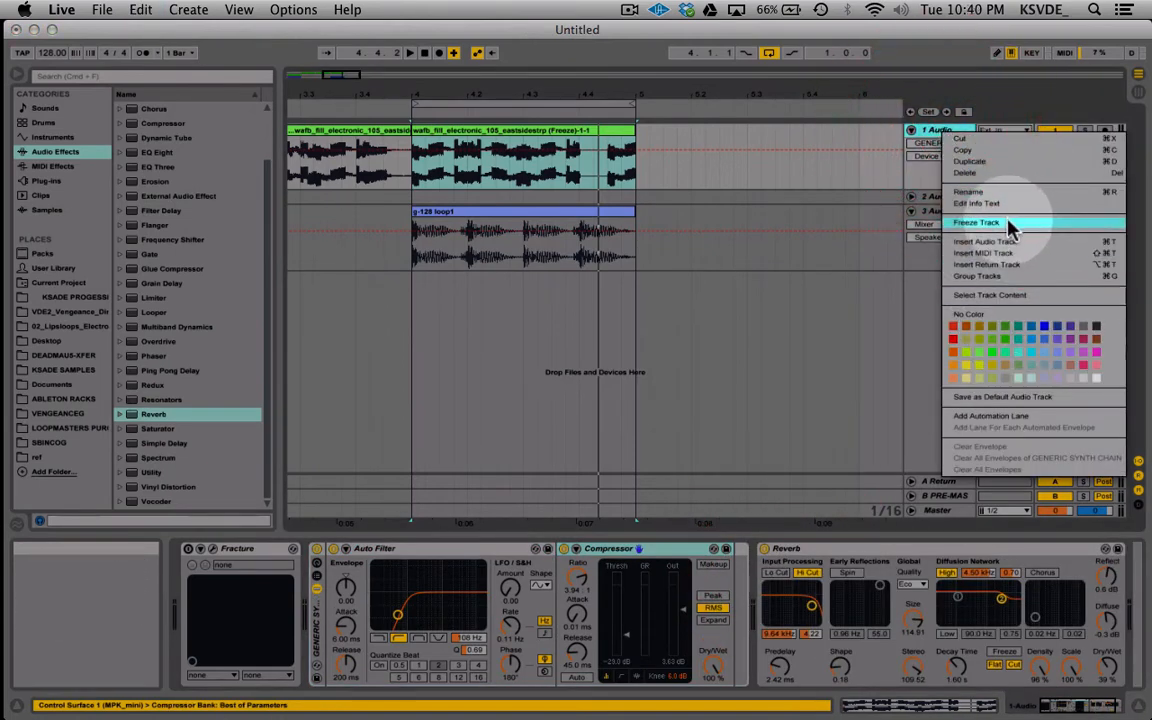
left_click(1005, 222)
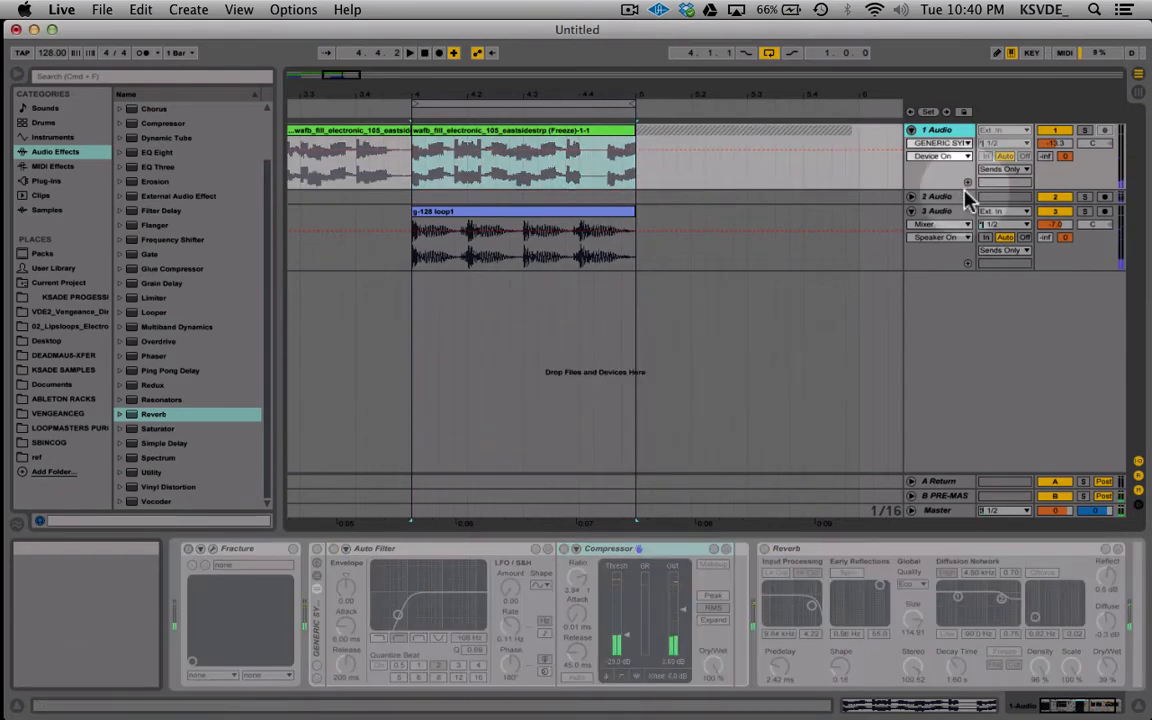
left_click(911, 197)
left_click_drag(528, 129, 517, 230)
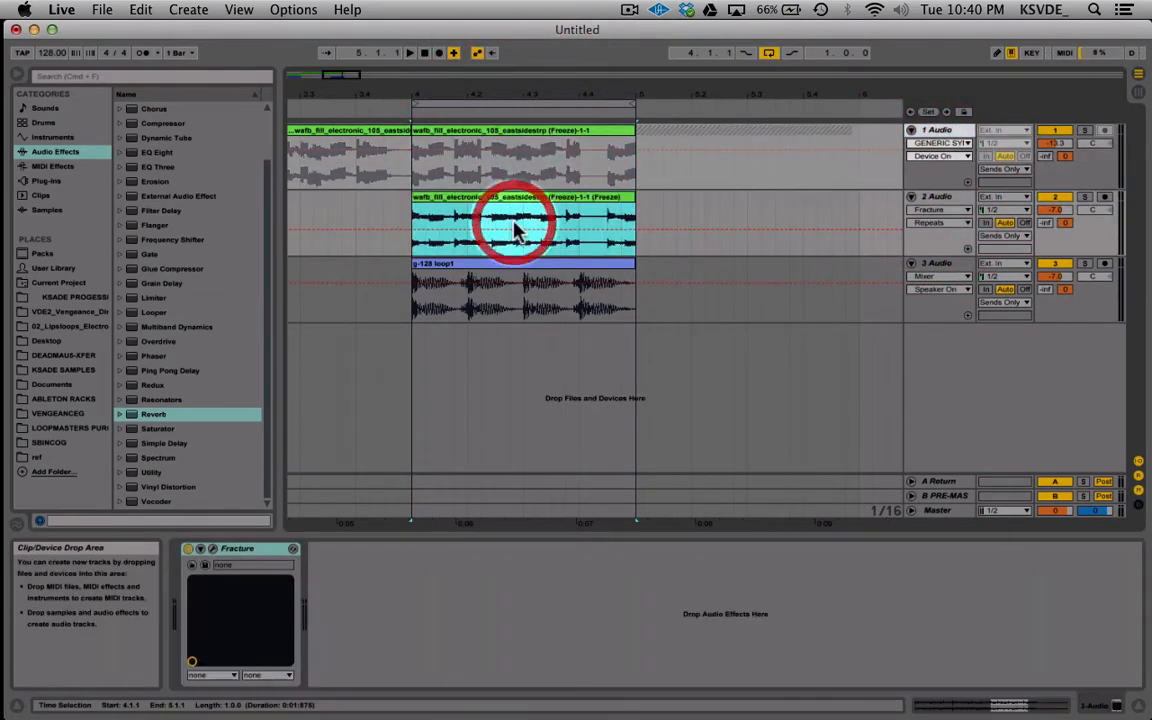
Step: Fold the 1 Audio track, solo 2 Audio and delete the Fracture device from 2 Audio
left_click(911, 130)
left_click(1084, 145)
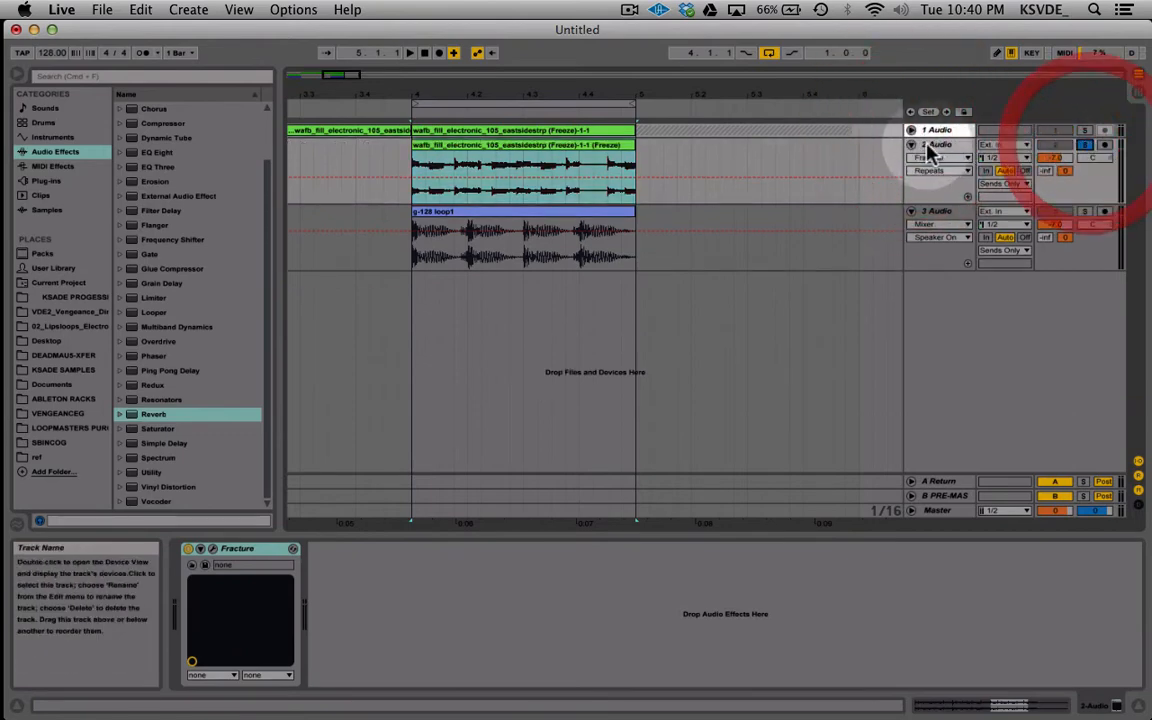
left_click(267, 549)
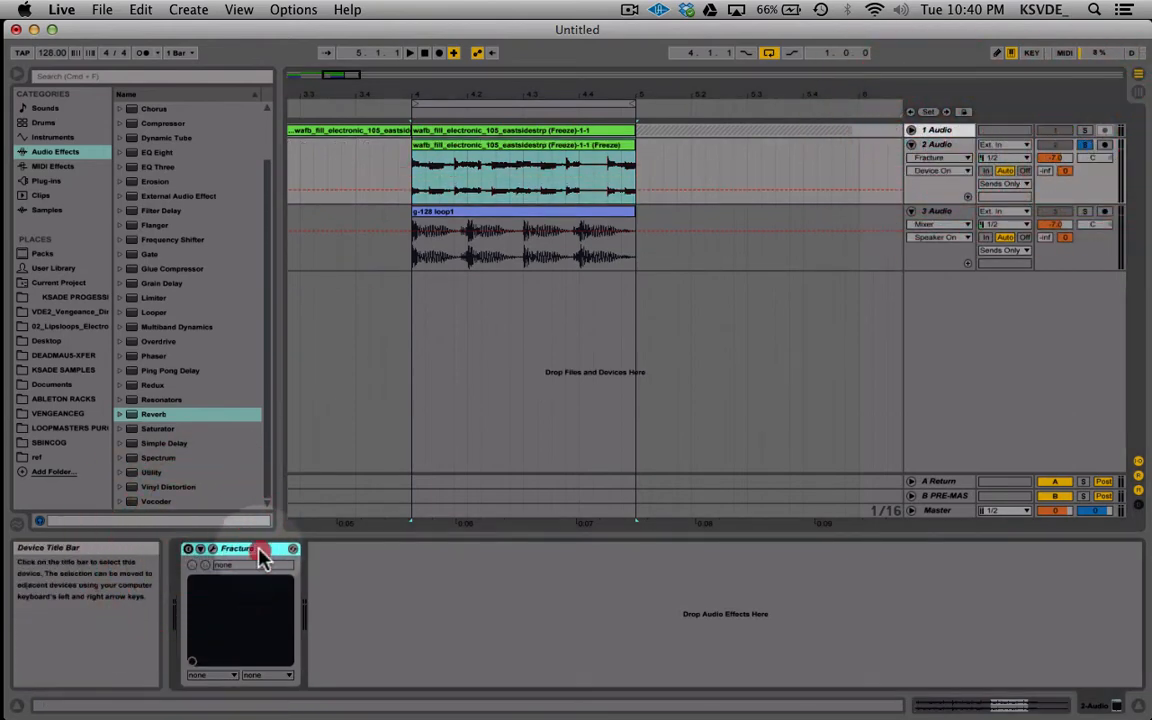
key("Delete")
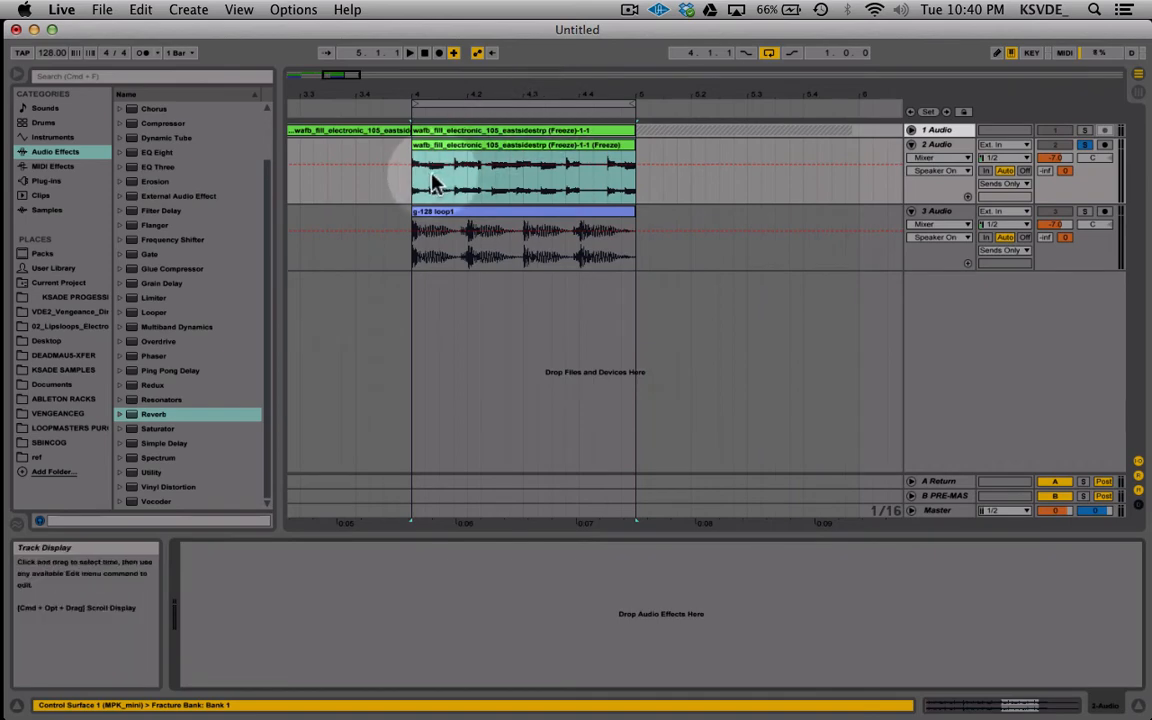
Step: Play the soloed clip on 2 Audio and examine its waveform and that of the g-128 loop1 clip
left_click(394, 192)
key("space")
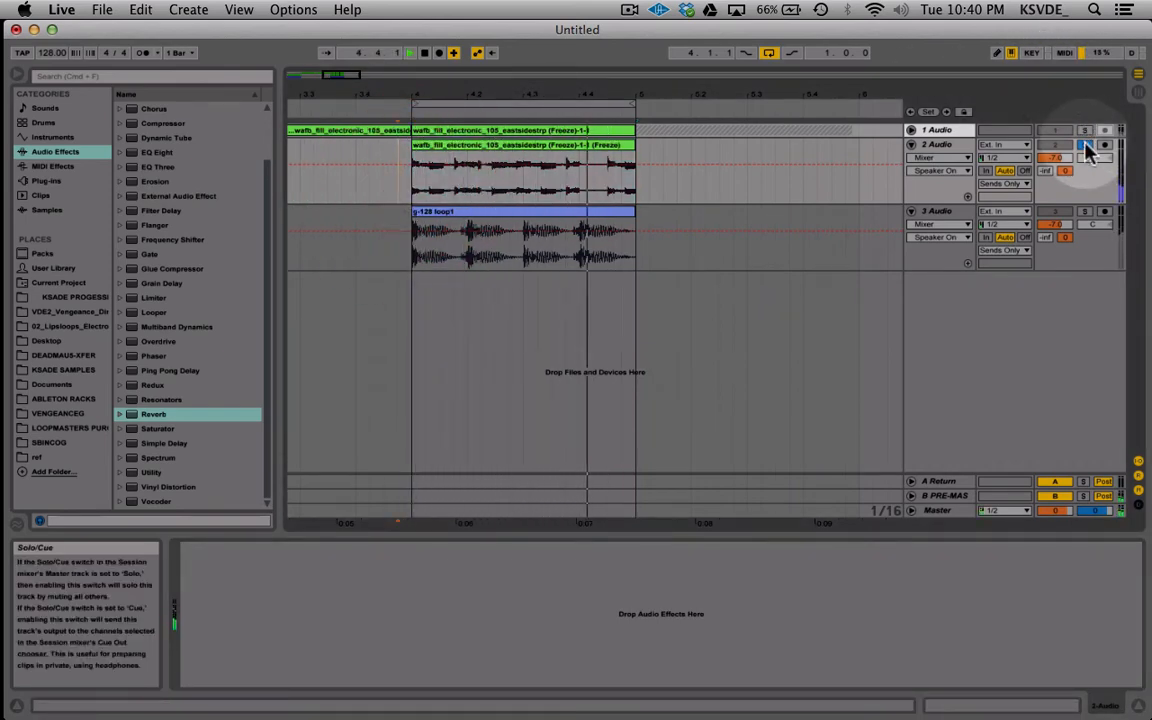
left_click(940, 146)
left_click(478, 150)
key("space")
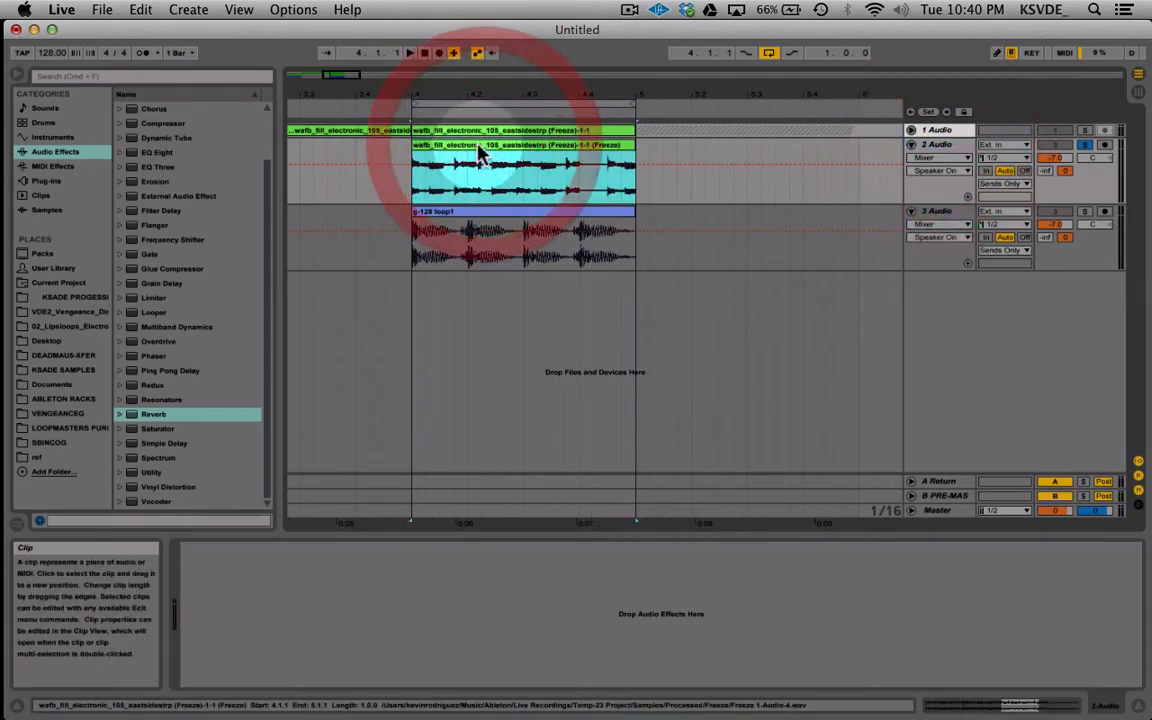
left_click(478, 150)
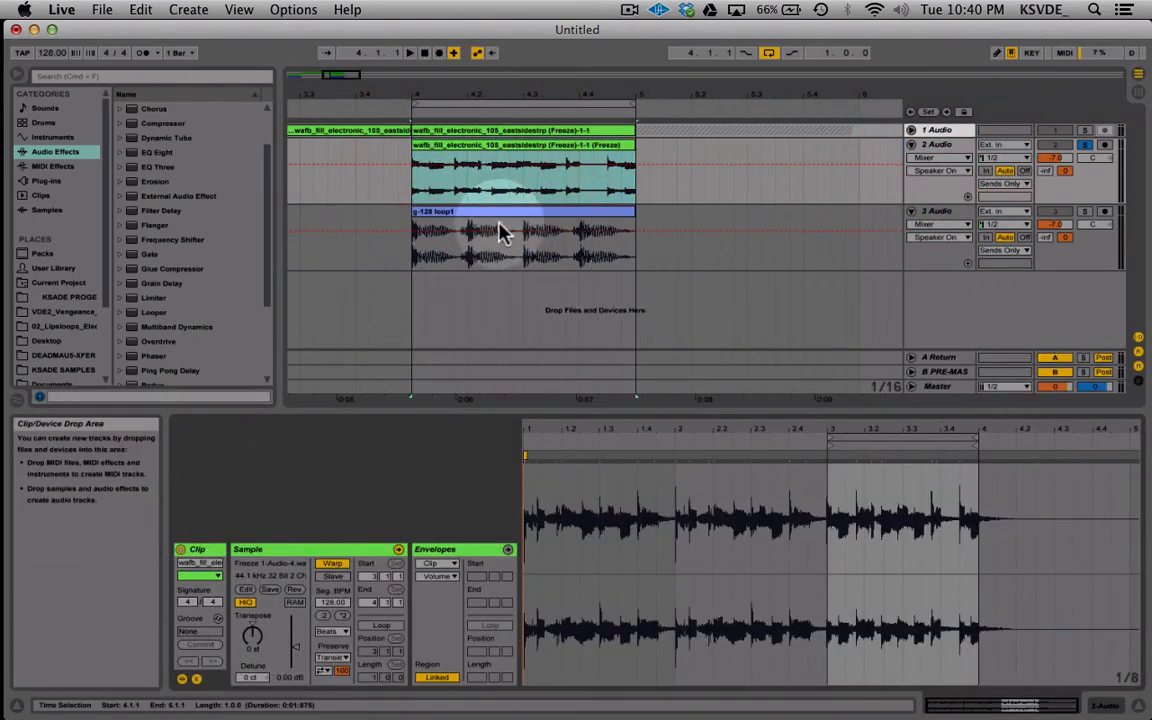
left_click_drag(410, 255, 635, 240)
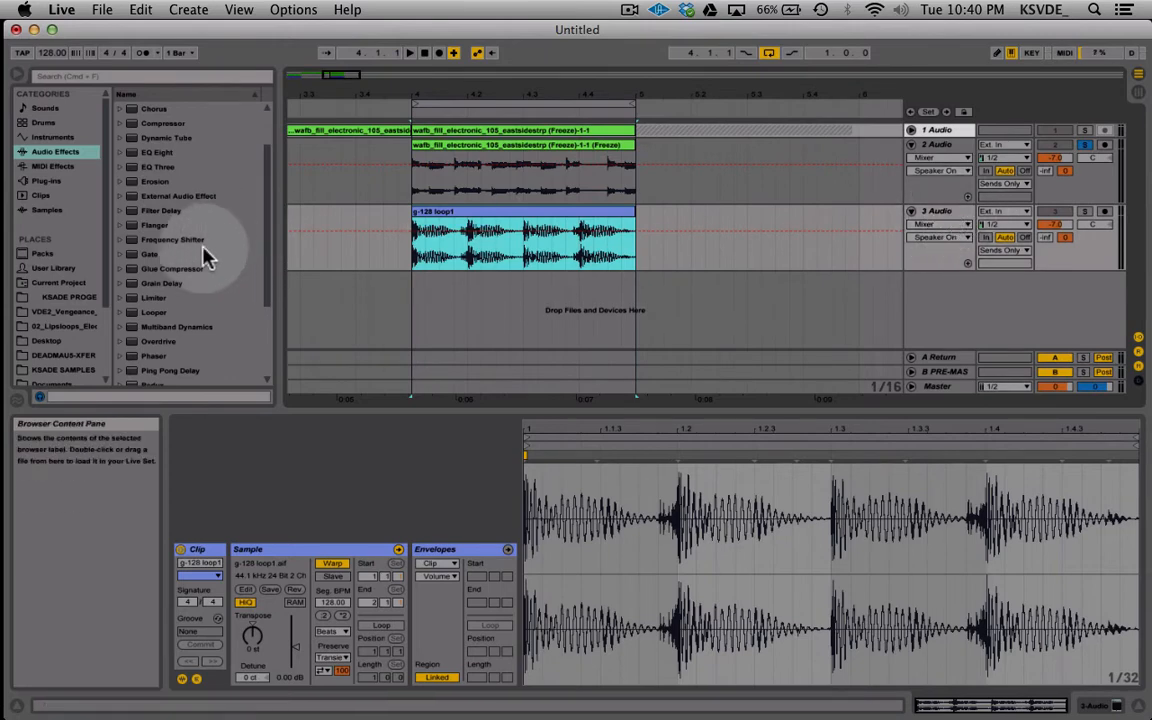
Step: Add Spectrum to 2 Audio with its display expanded and play the loop to examine its frequency content
scroll(203, 250, "down", 4)
left_click_drag(171, 332, 936, 148)
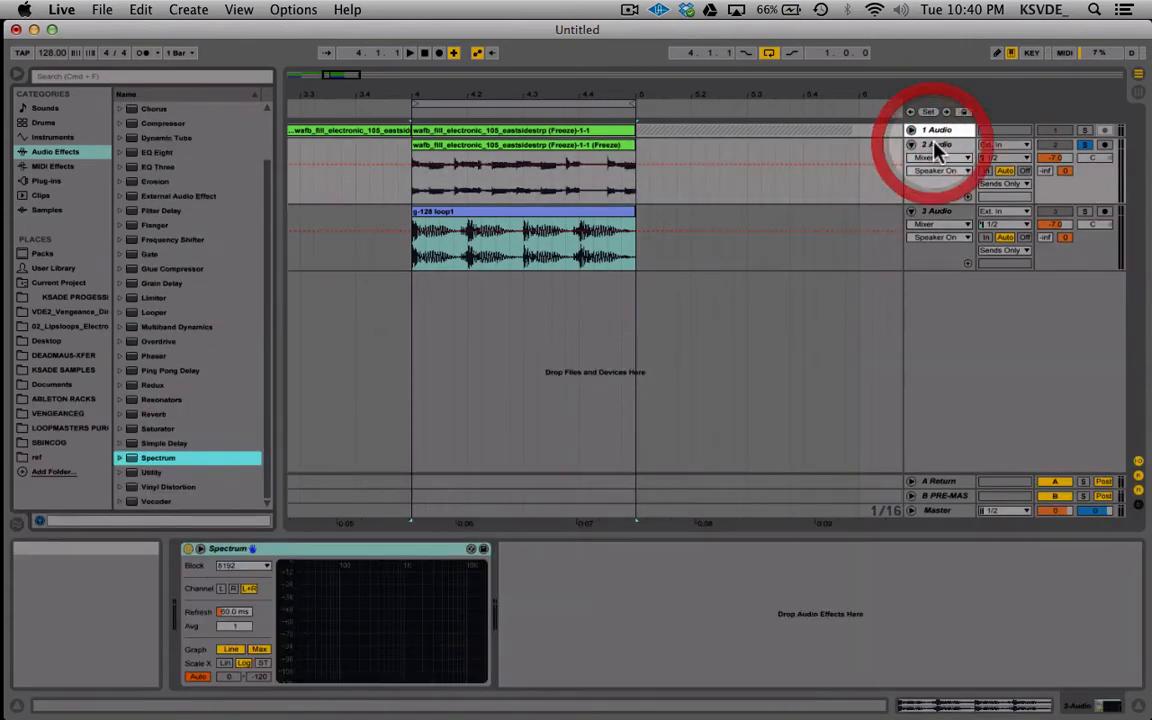
left_click(200, 550)
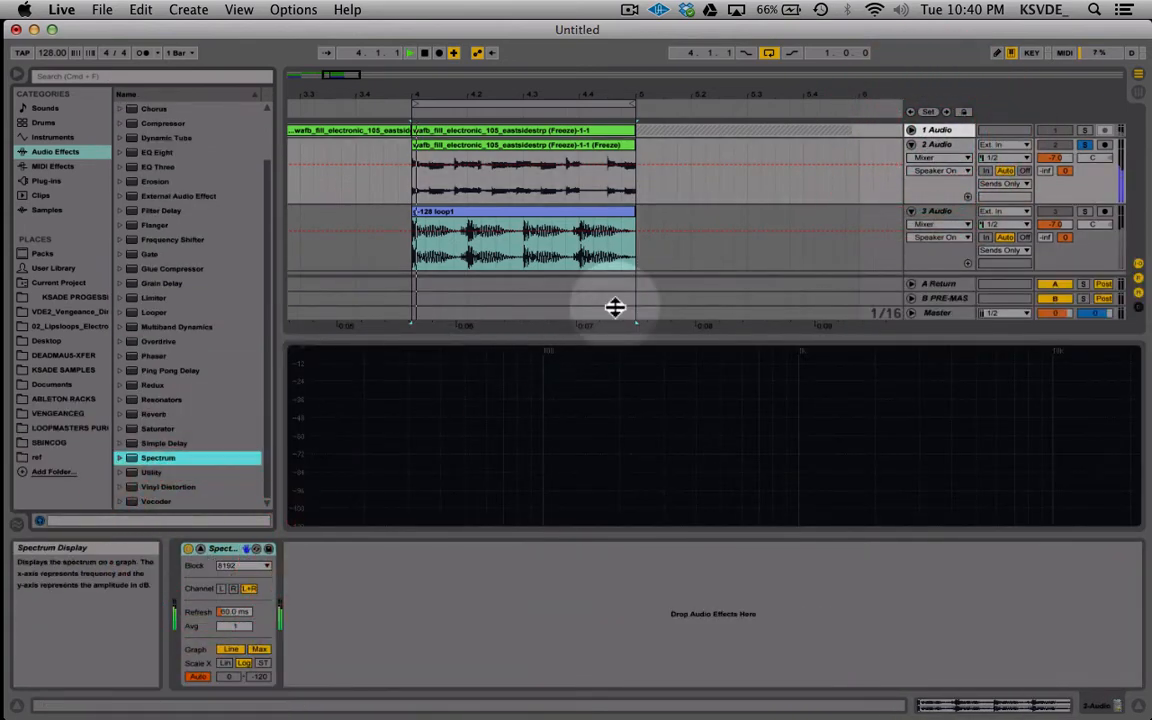
key("space")
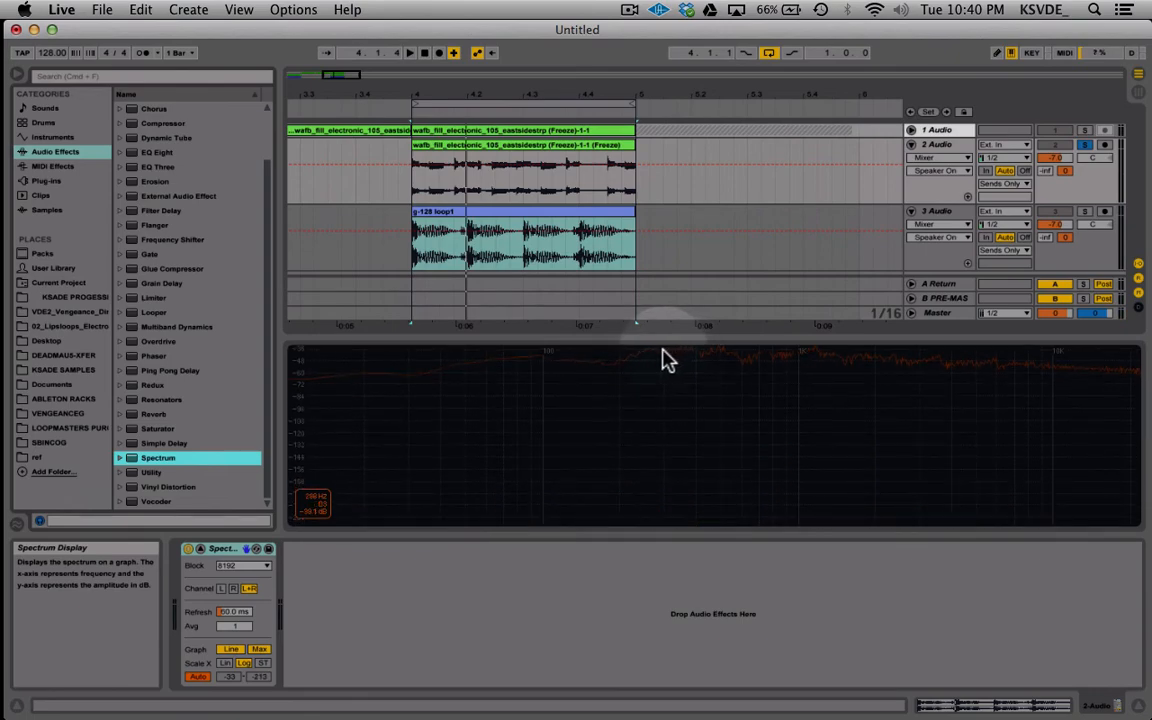
key("space")
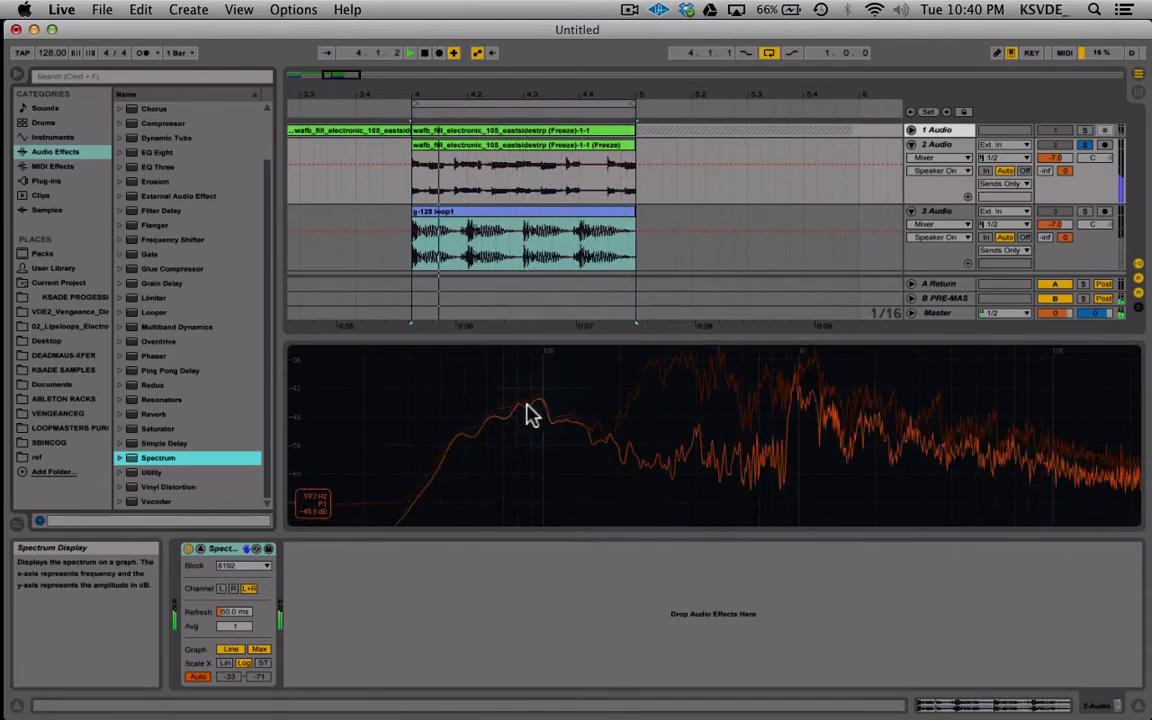
key("space")
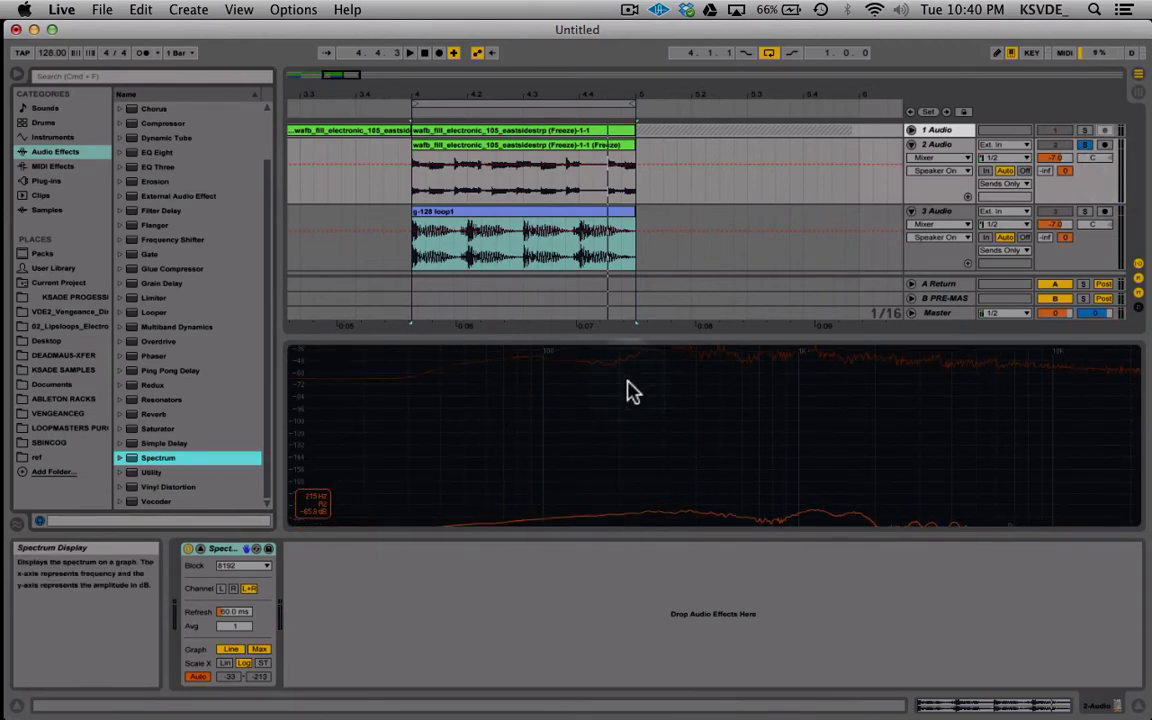
Step: Transpose the frozen clip on 2 Audio to 9 st during playback and unsolo the track
left_click(533, 145)
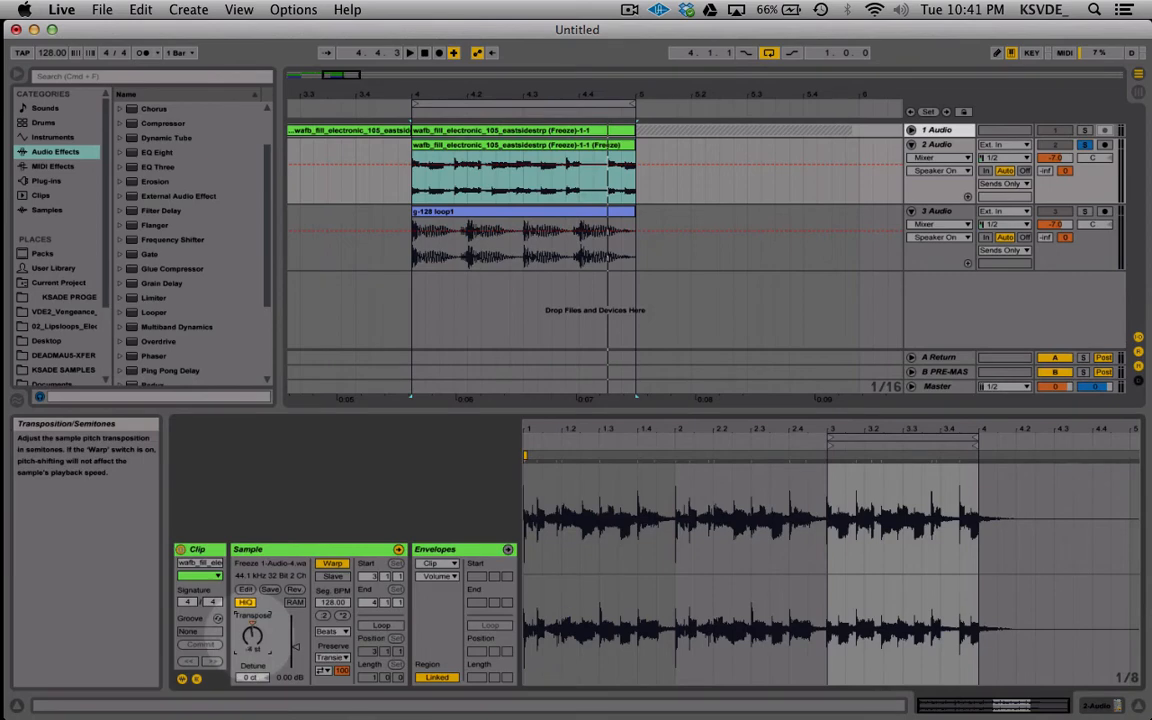
key("space")
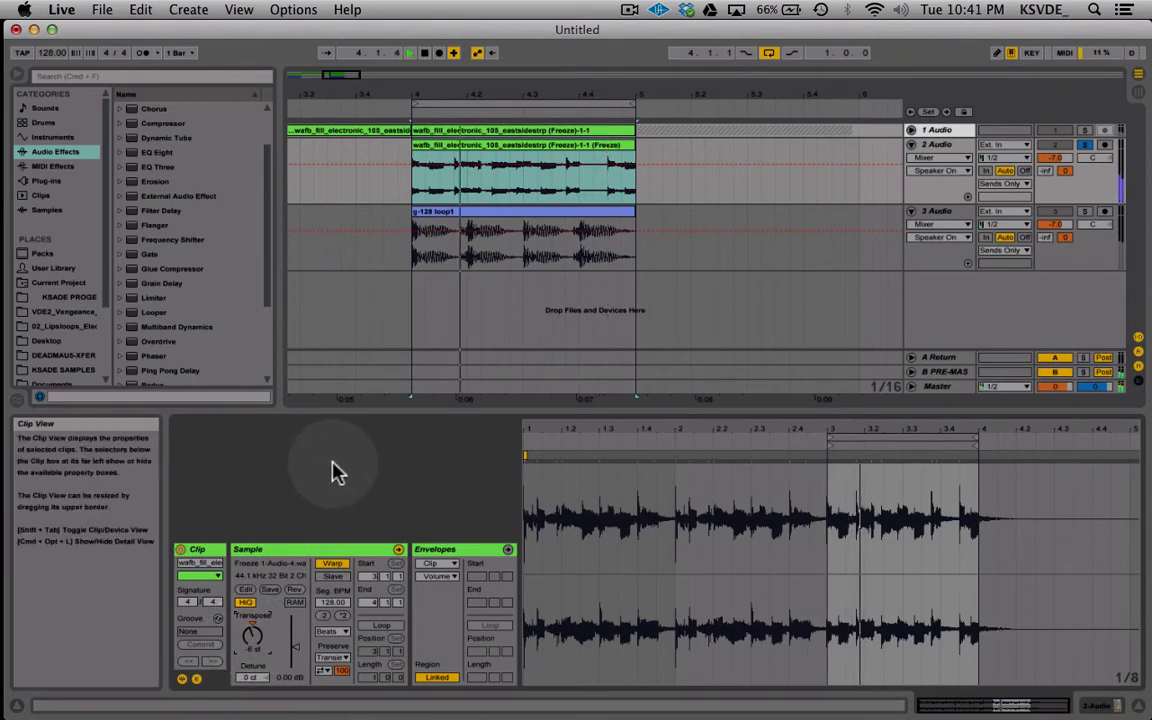
left_click_drag(252, 636, 252, 664)
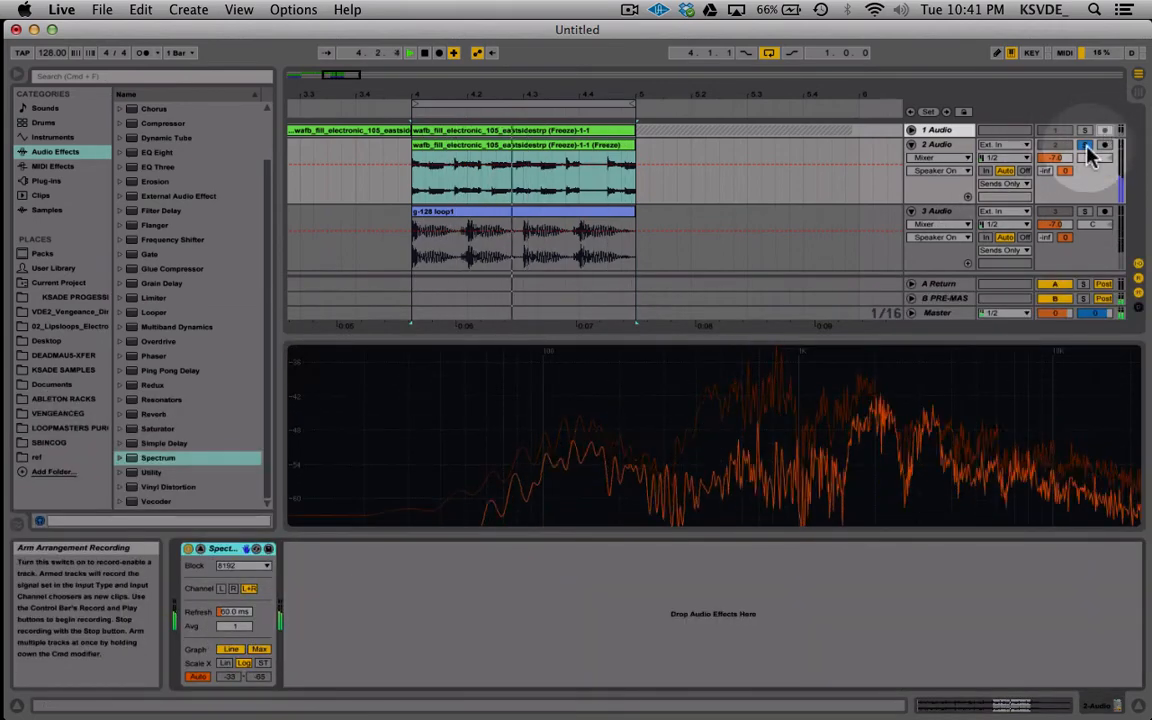
left_click(1083, 146)
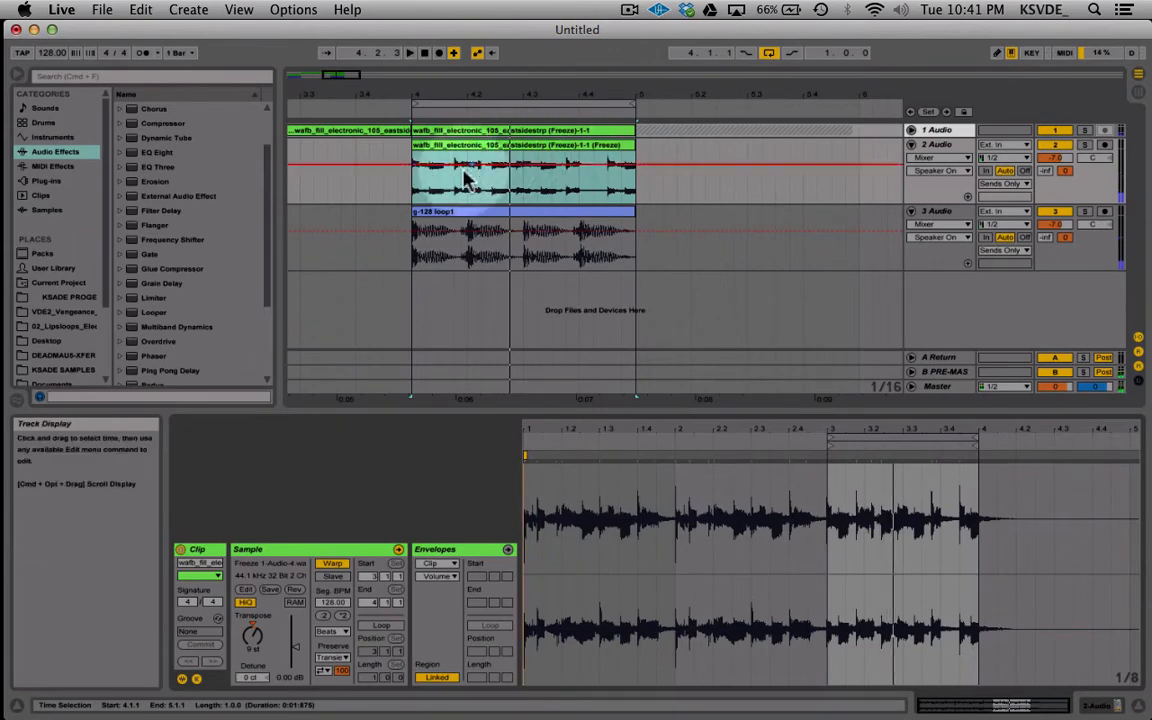
Step: Loop the first beat of the frozen clip on 2 Audio and solo the track to audition it
left_click(420, 187)
left_click_drag(420, 187, 443, 183)
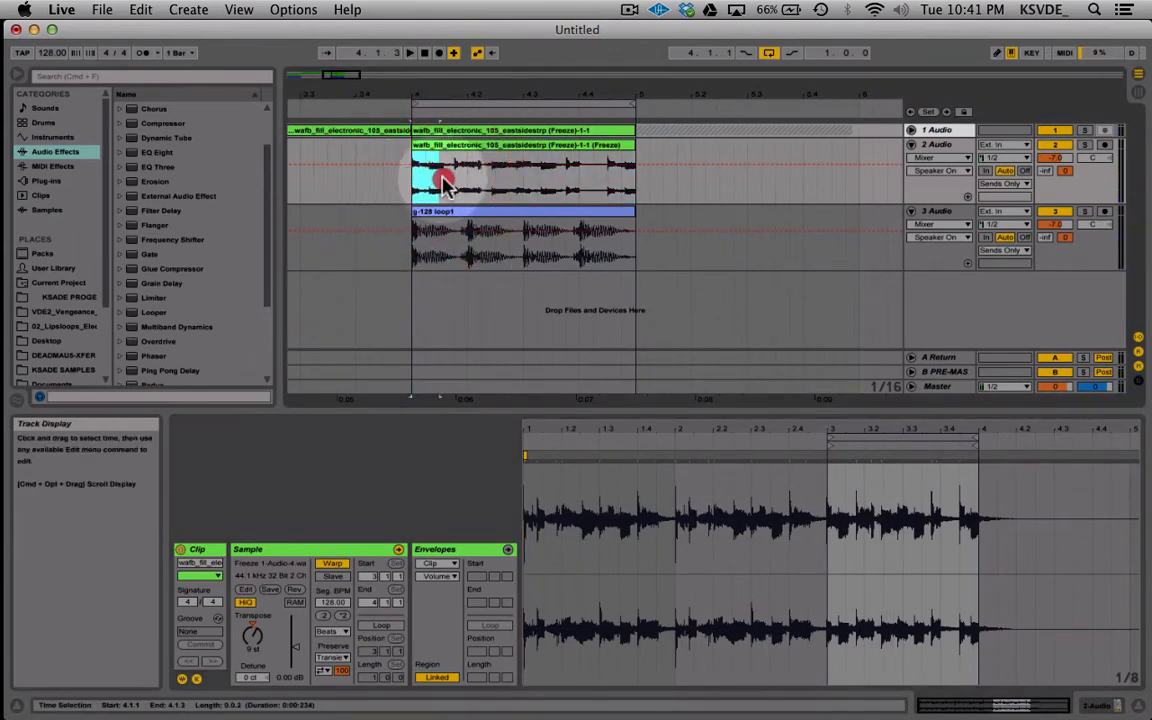
key("space")
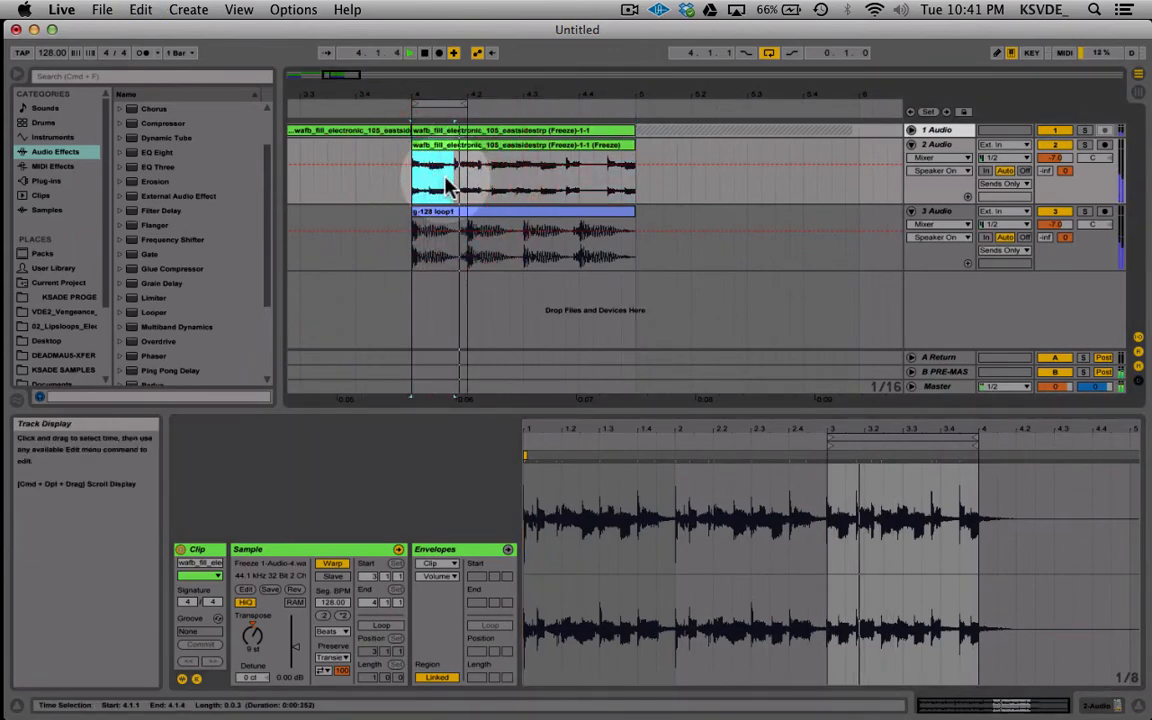
left_click(1084, 145)
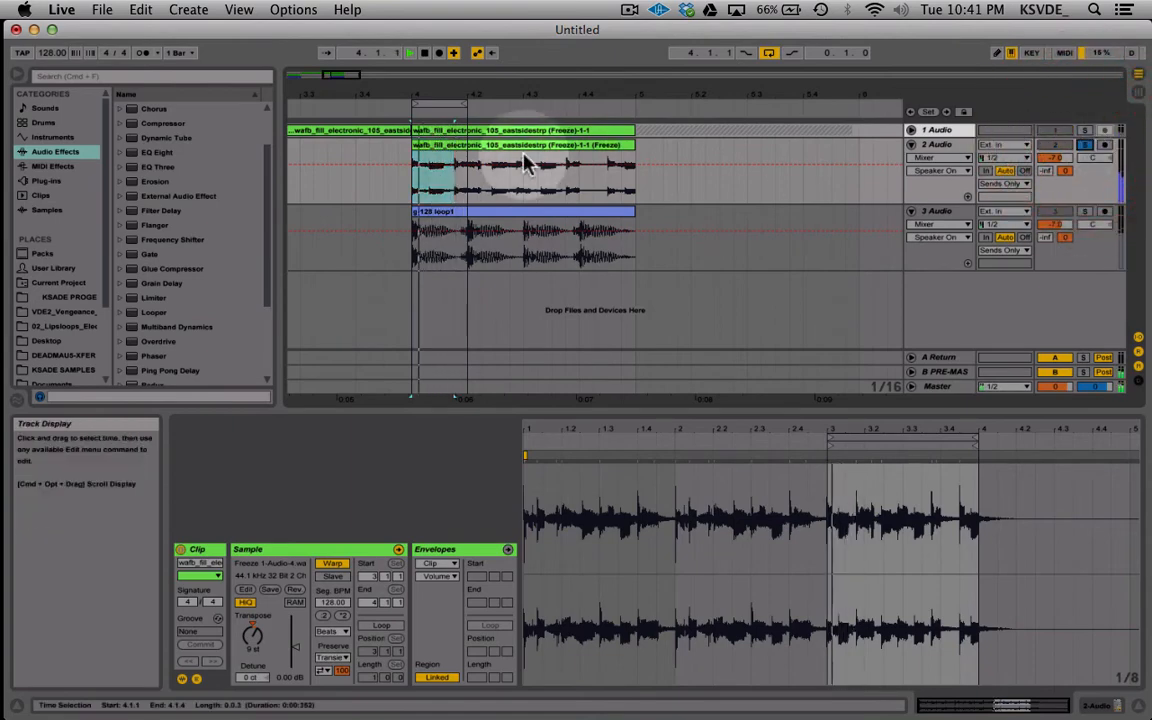
key("space")
Step: Try a two-sixteenth slice from the start of the frozen clip at 5.2.2, loop it for playback and delete it
left_click(427, 180)
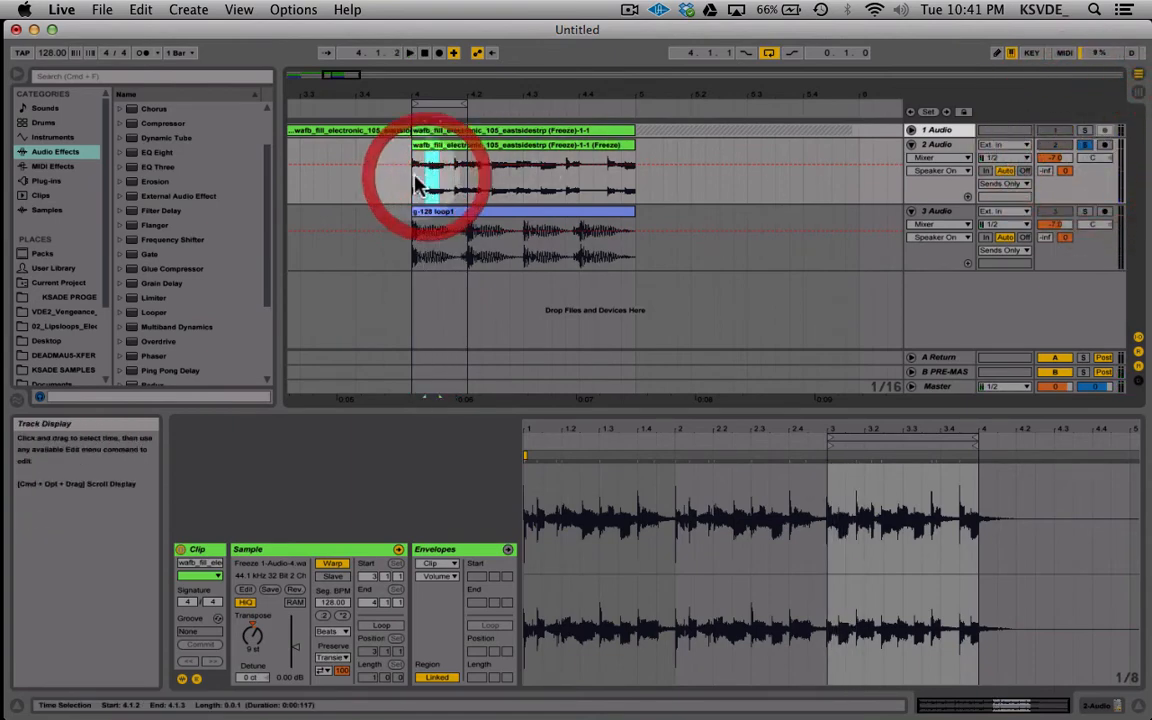
left_click_drag(427, 180, 718, 150)
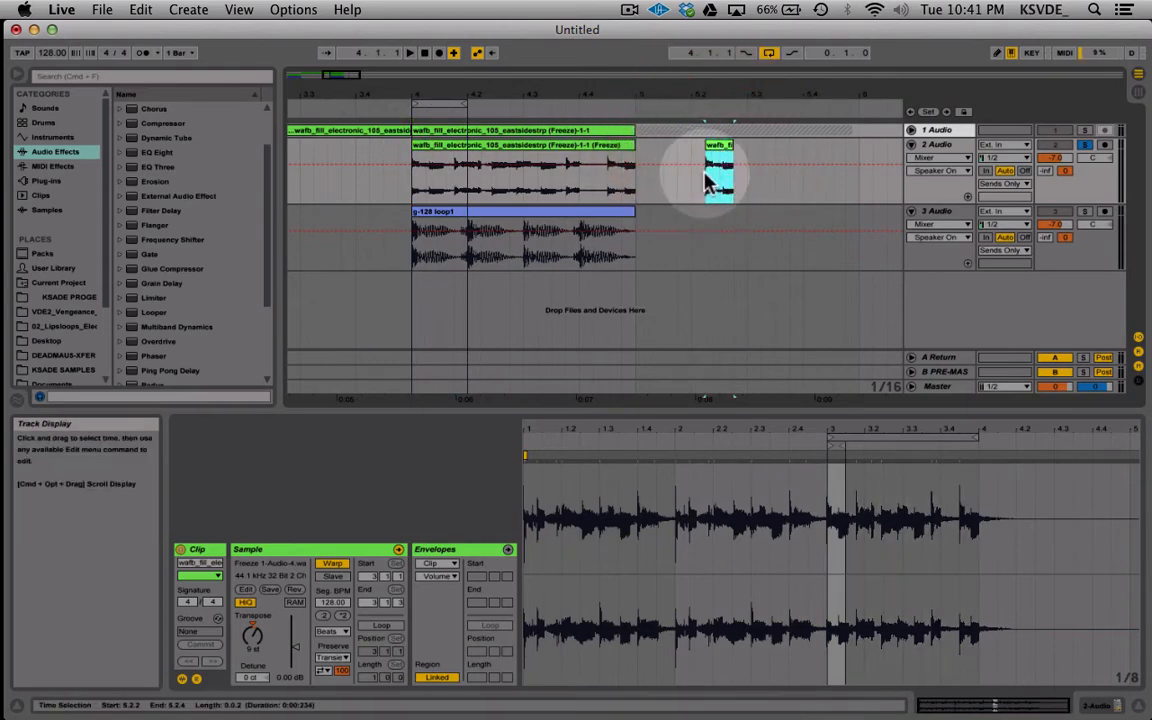
key("super+l")
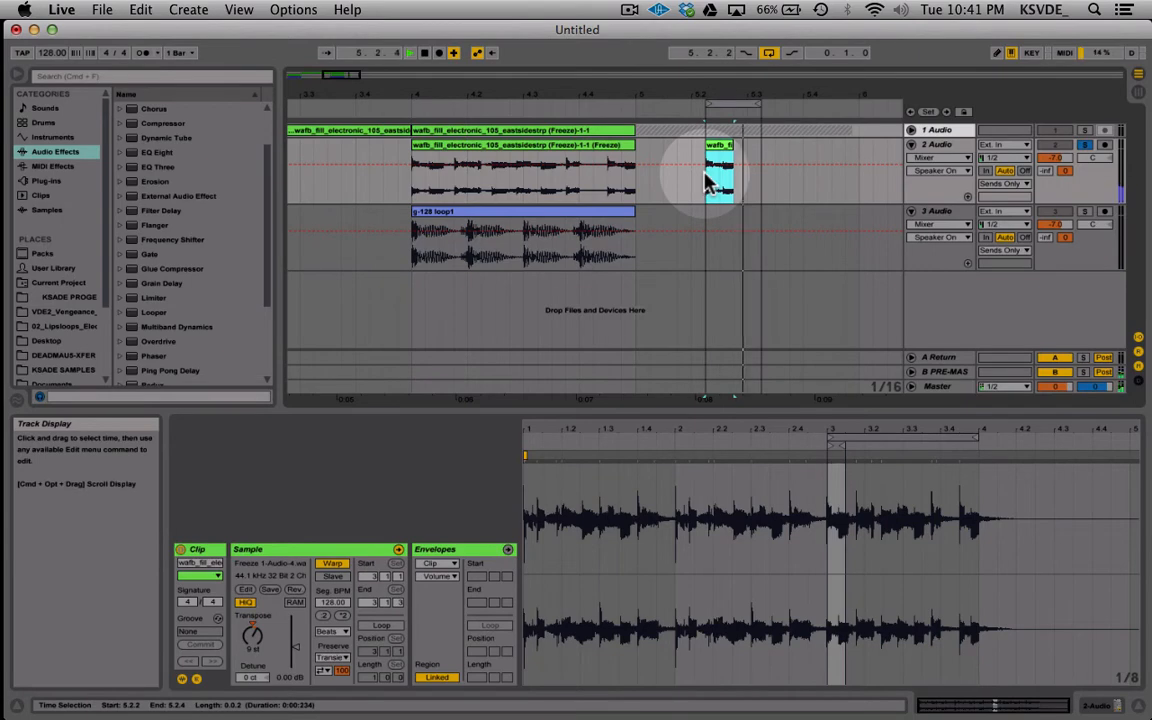
key("space")
left_click(724, 147)
key("Delete")
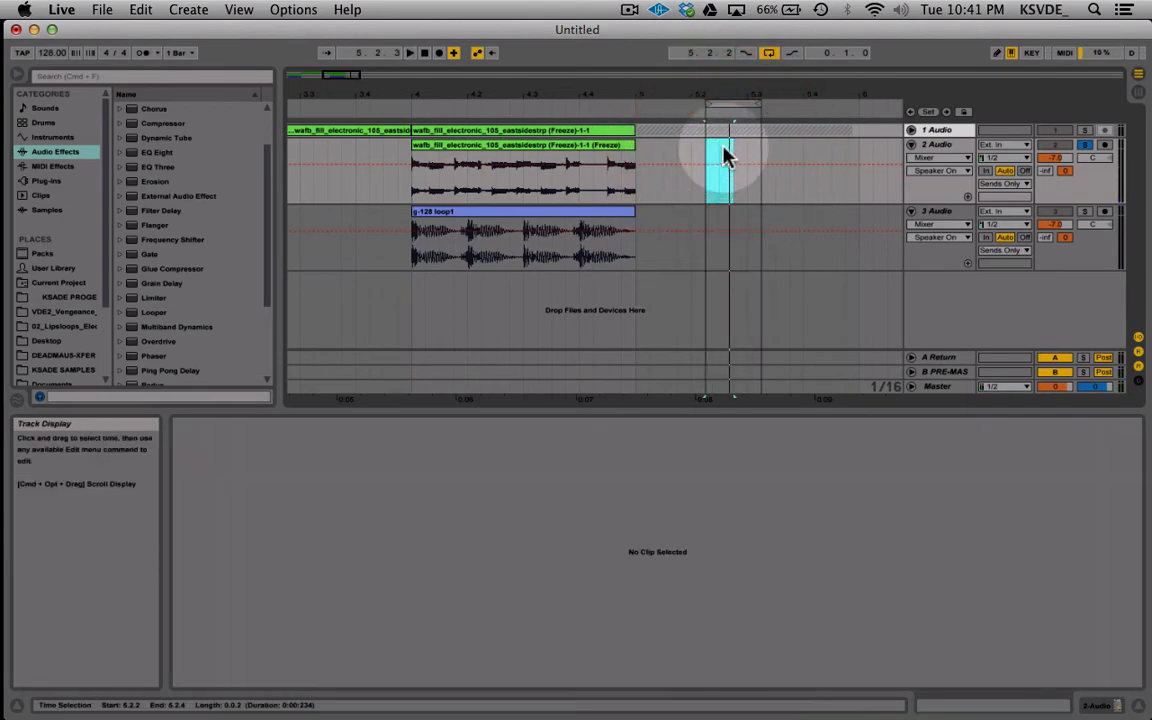
Step: Copy the frozen clip's 4.1.4 to 4.2.2 slice to 5.2.2 and 5.2.4 on 2 Audio and audition it
left_click(450, 177)
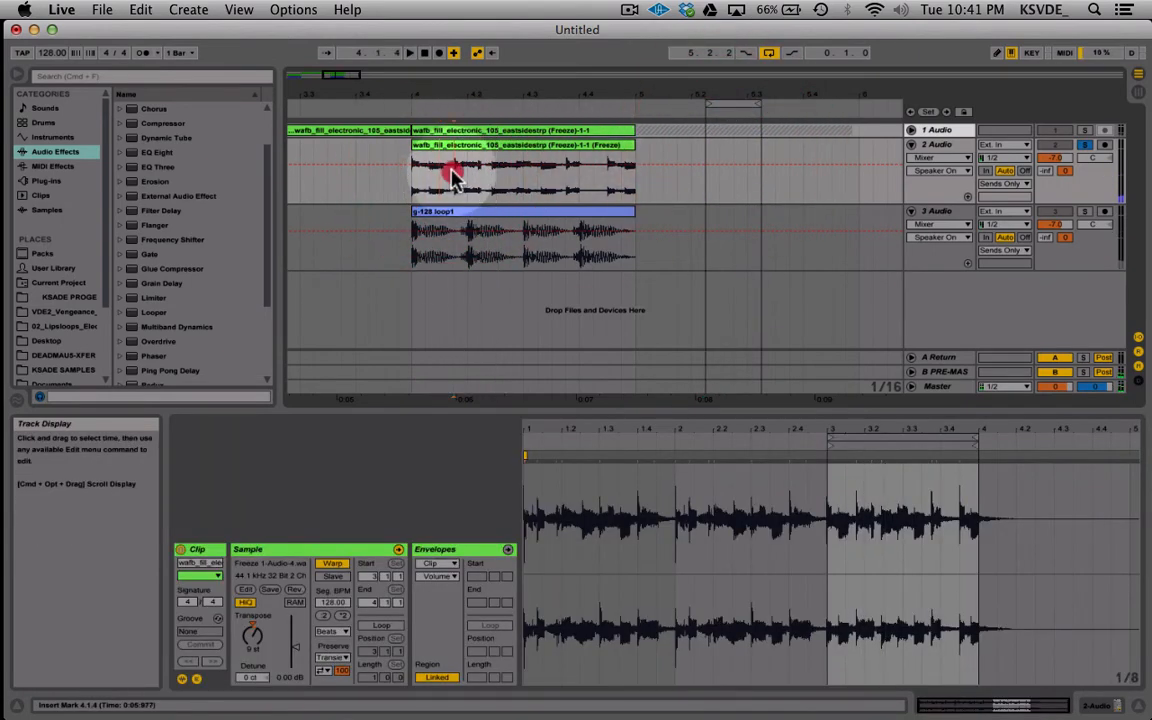
left_click_drag(452, 177, 724, 152)
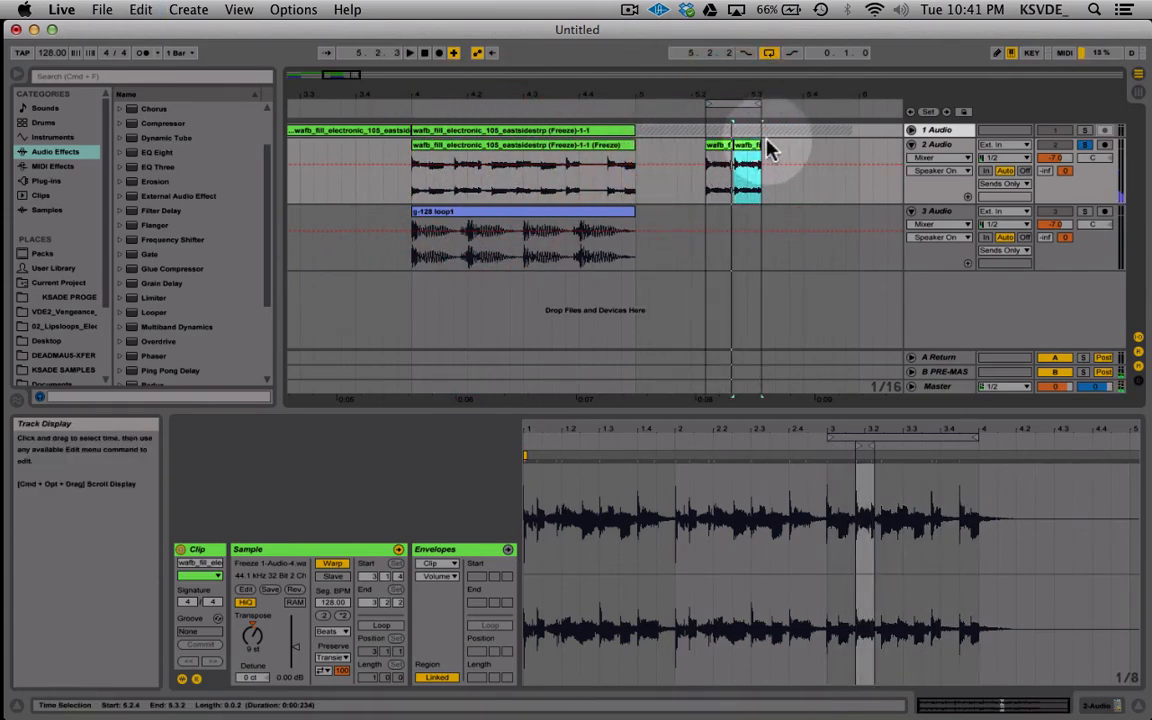
key("space")
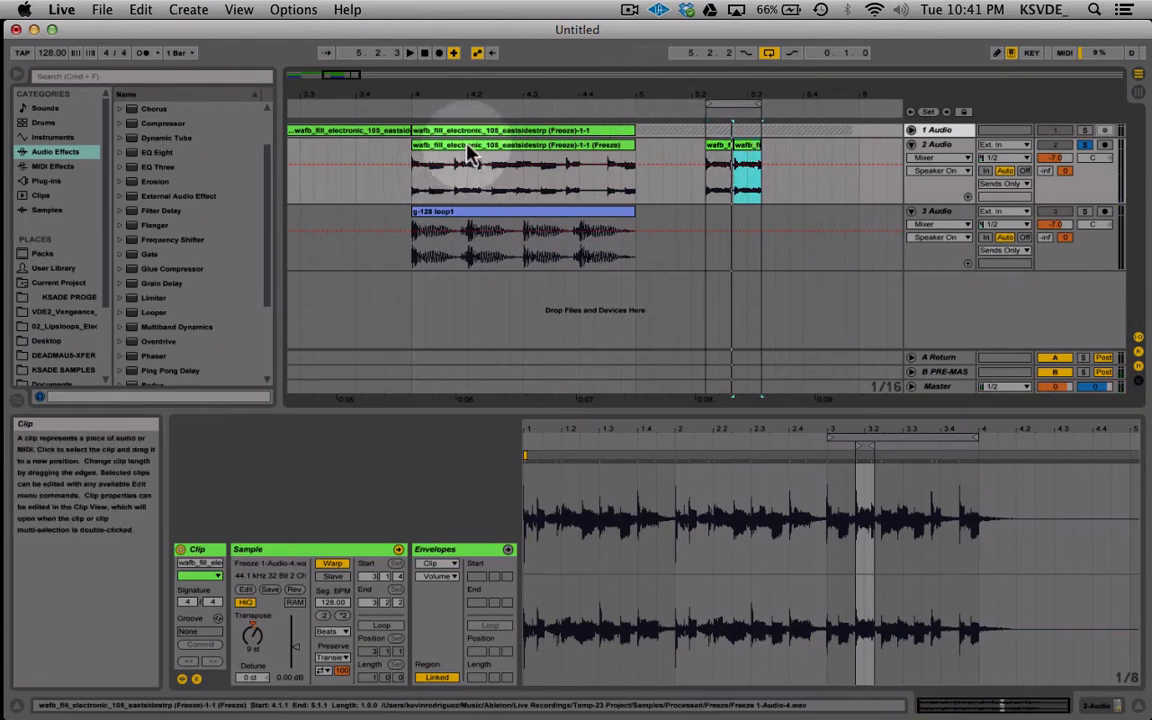
Step: Move the full frozen clip to 5.3.4 and repeat the 5.2.2 slice on every off-beat from 4.1.3 to 4.4.3
left_click_drag(470, 149, 848, 148)
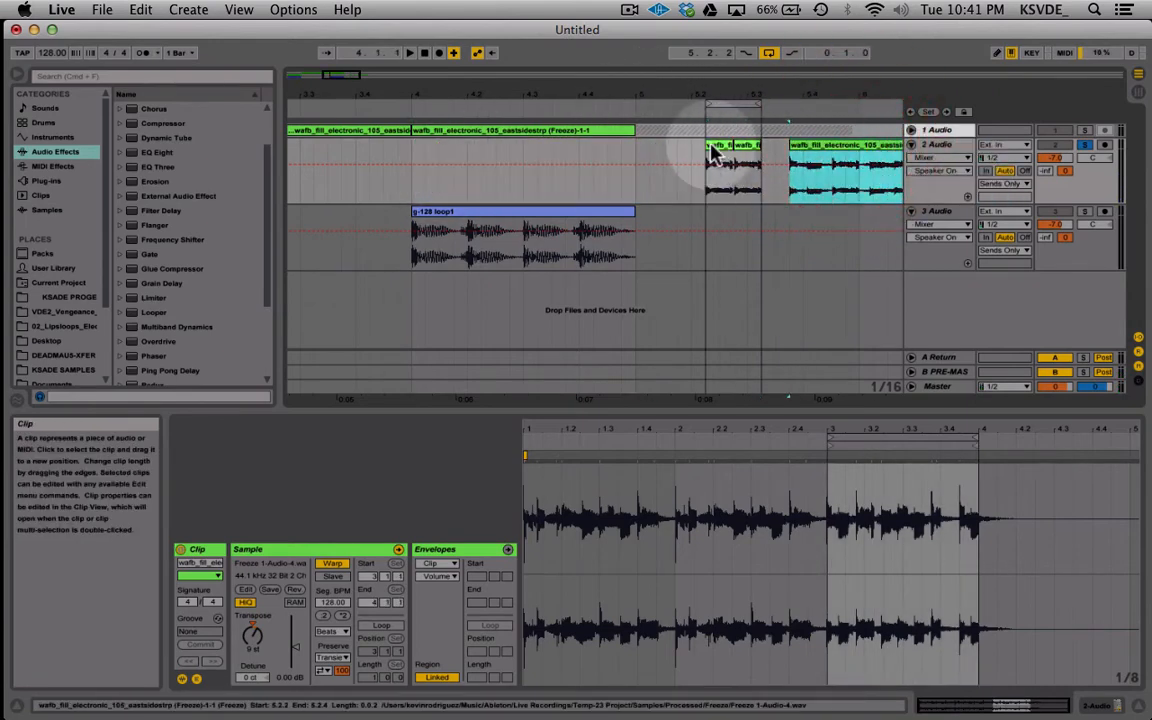
left_click_drag(720, 150, 411, 185)
key("super+d")
key("super+d")
key("super+d")
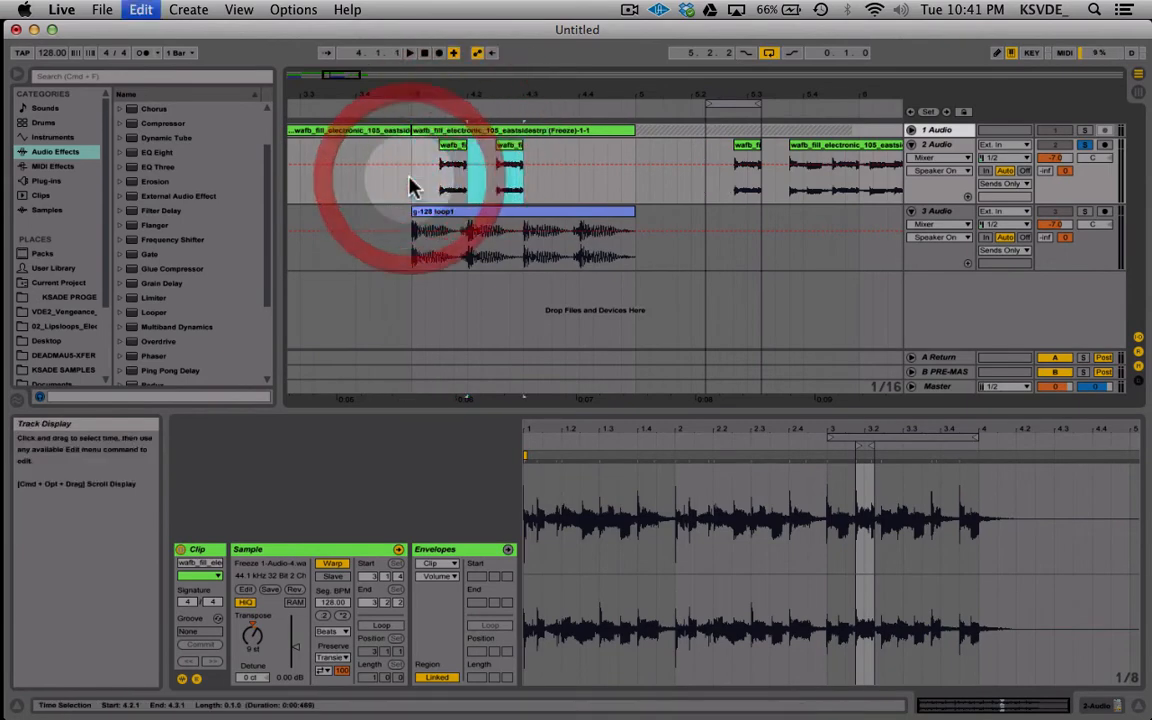
Step: Set the loop to bar 4, unsolo 2 Audio and play the off-beat slices with the g-128 loop1 clip
left_click(414, 106)
left_click(632, 103)
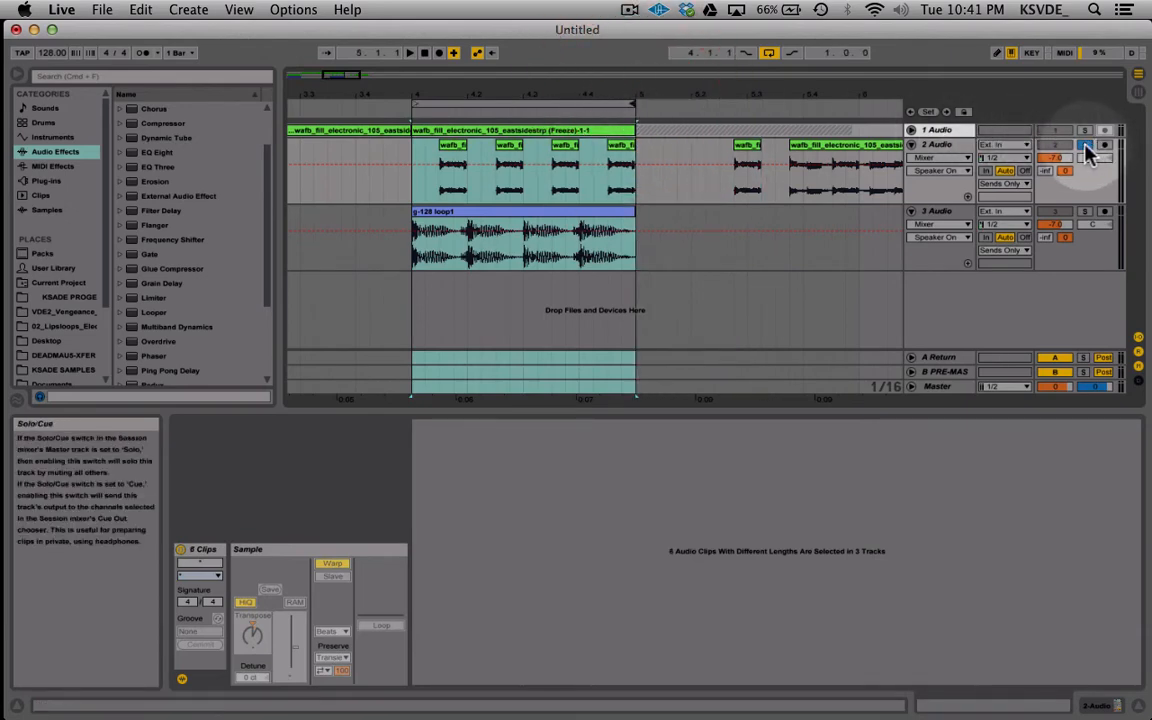
key("space")
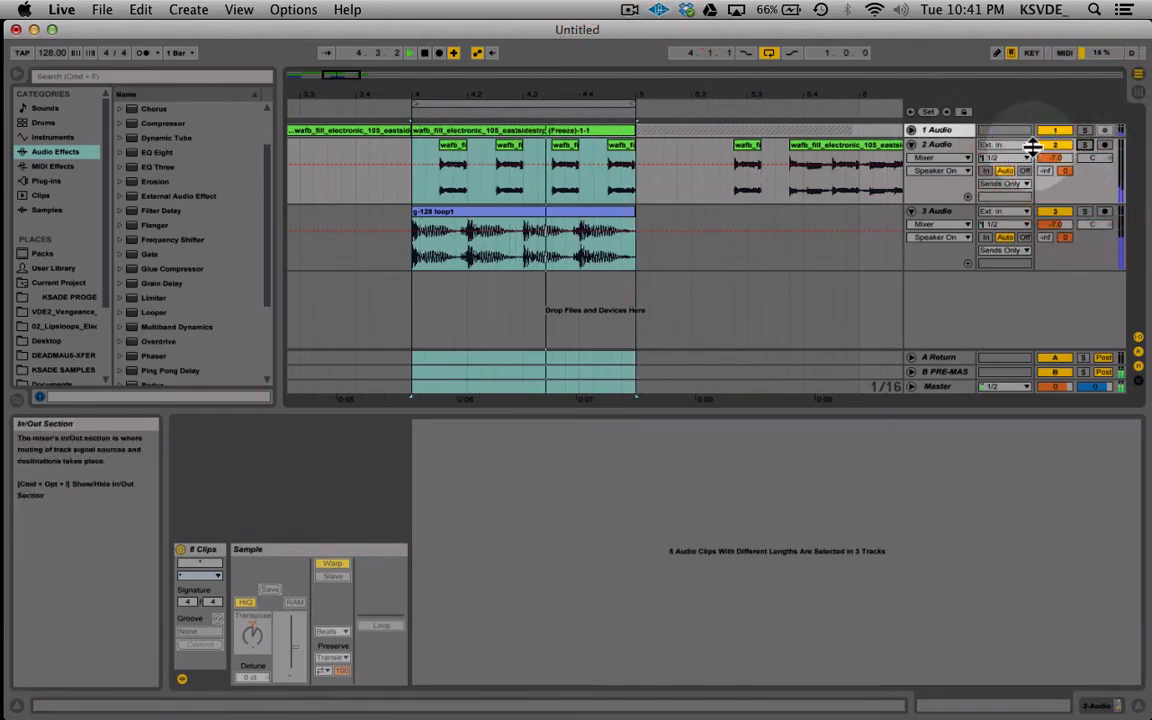
key("space")
Step: Reverse the third off-beat slice at 4.3.3 on 2 Audio
left_click(512, 146)
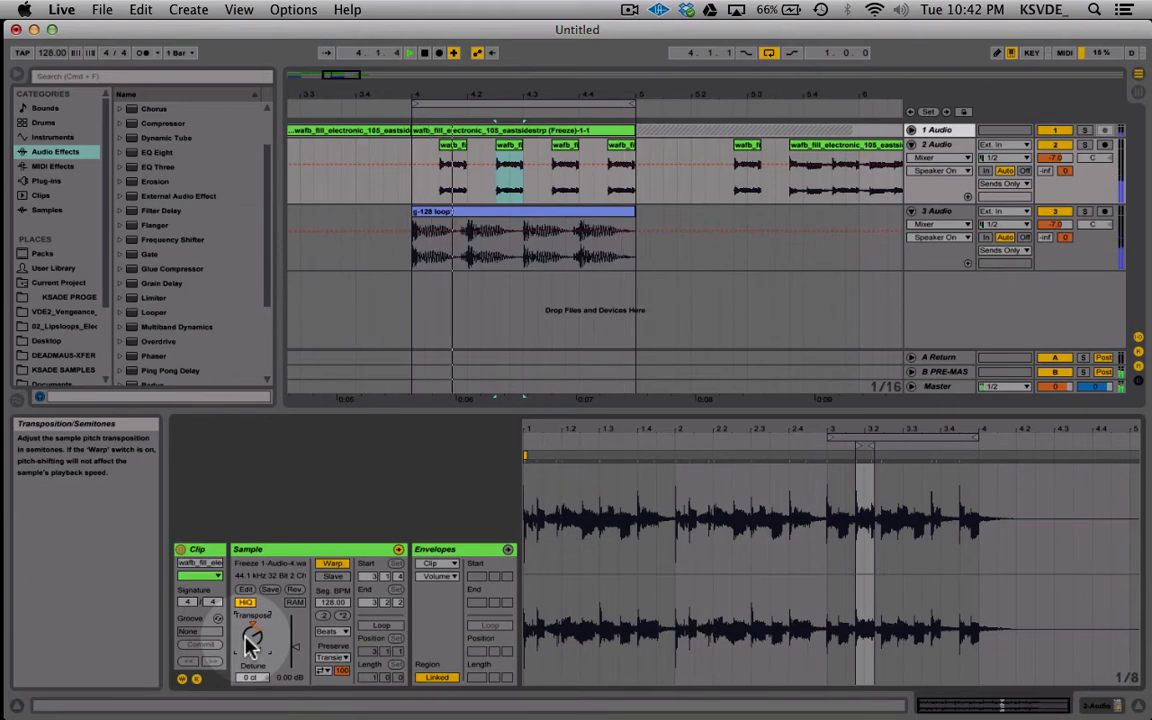
left_click(566, 145)
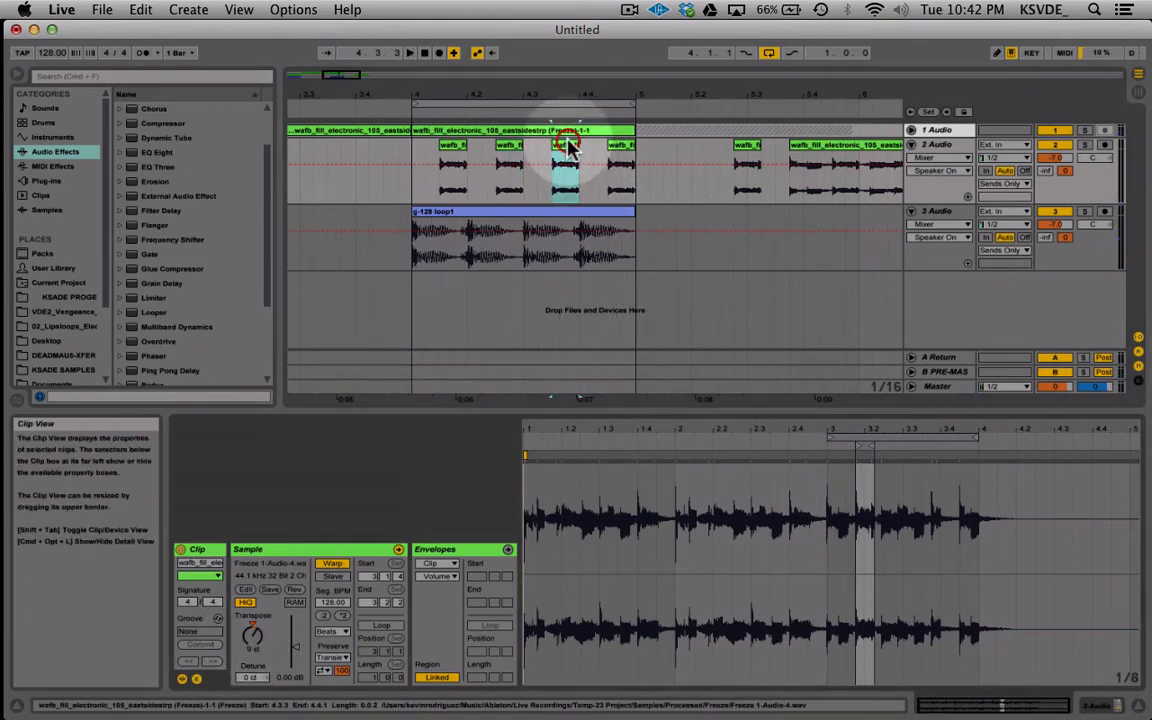
left_click(296, 591)
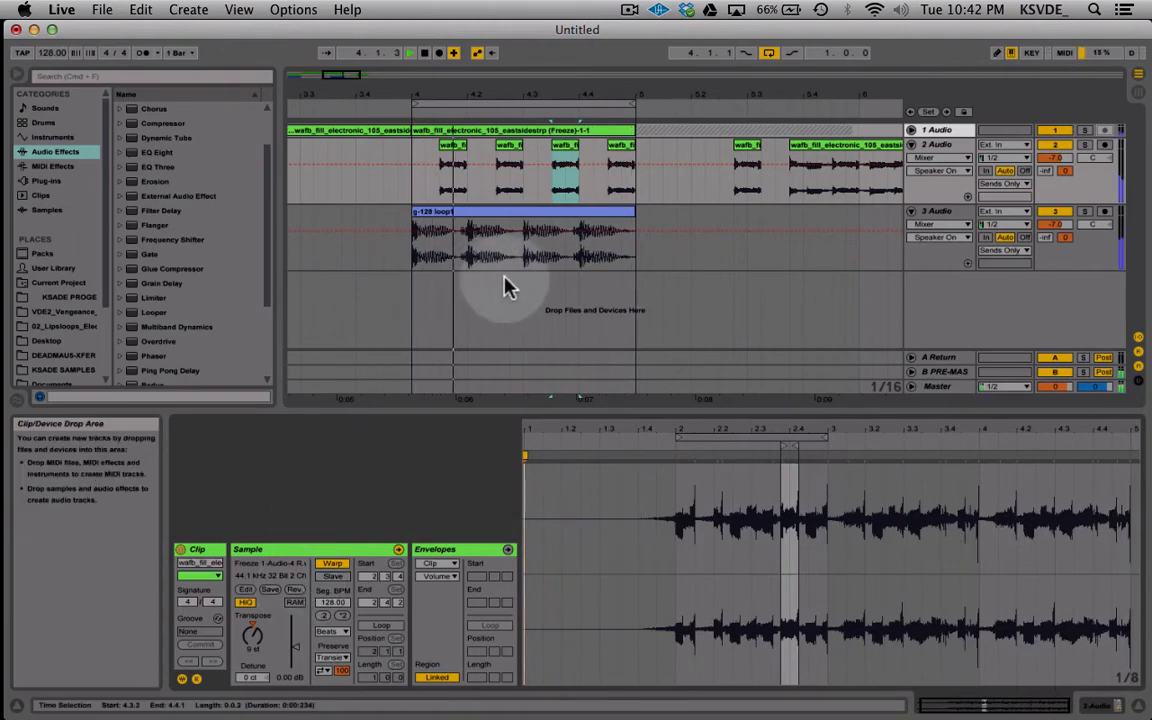
Step: Repeat the first sixteenth of the reversed slice from 4.3.3 up to the last off-beat slice and play the loop
scroll(501, 192, "right", 5)
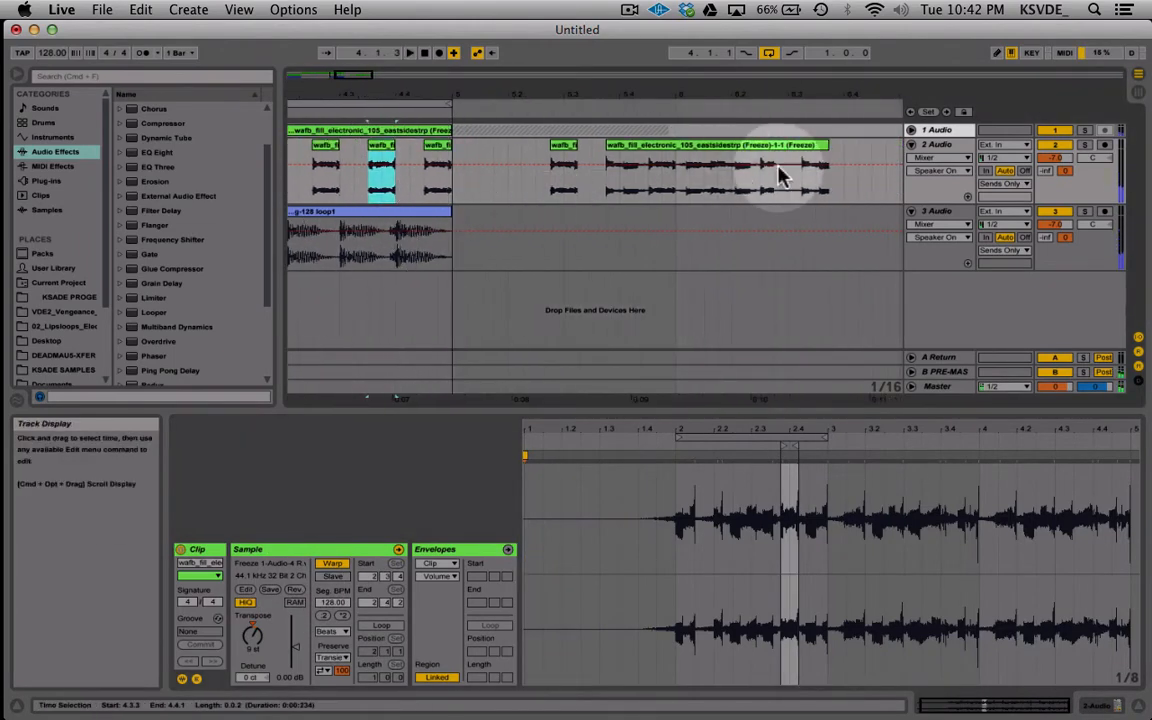
left_click(381, 190)
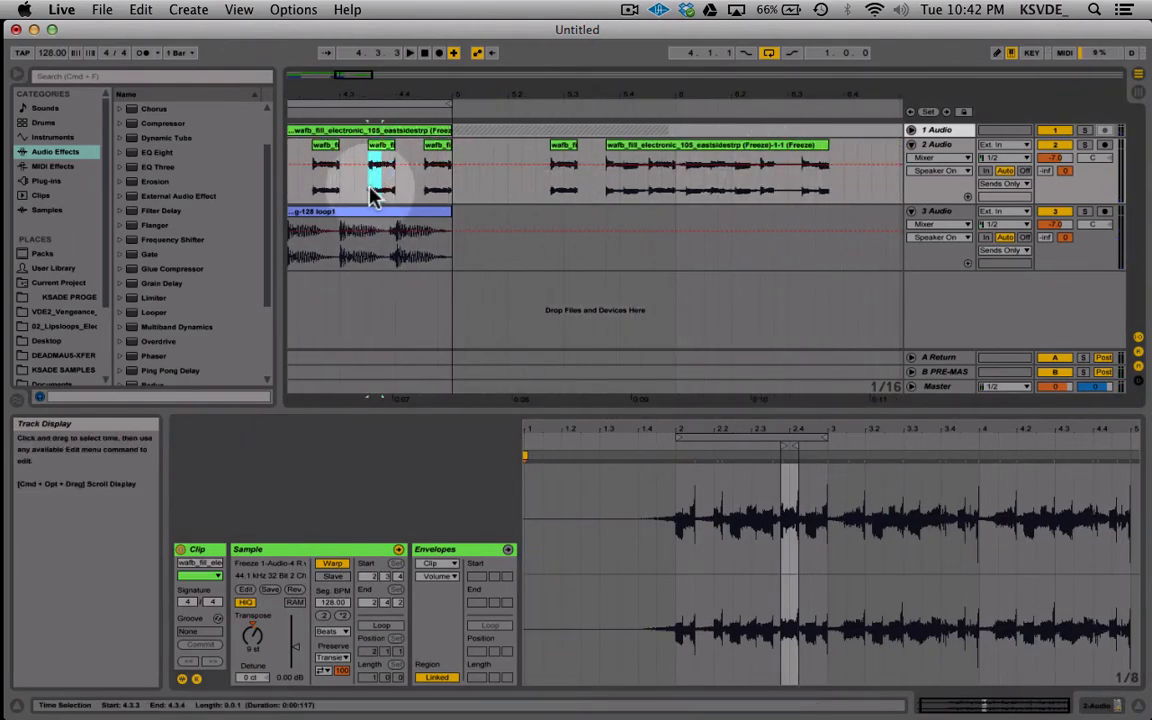
key("super+c")
scroll(375, 195, "left", 5)
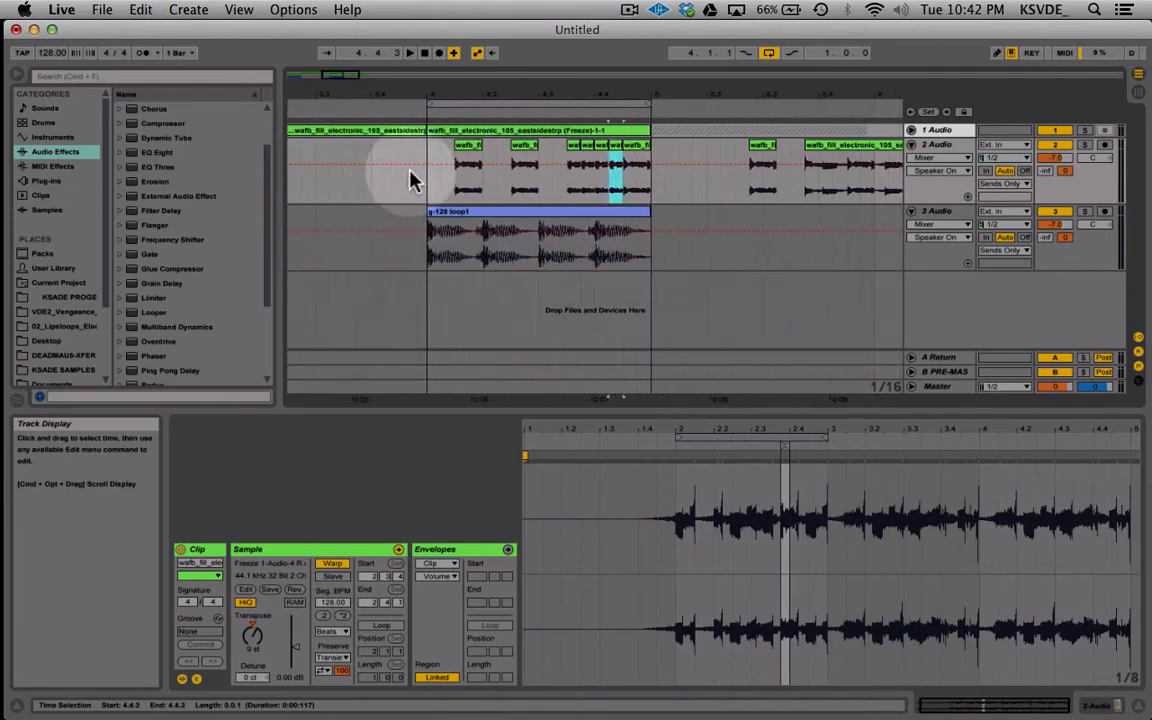
left_click(424, 182)
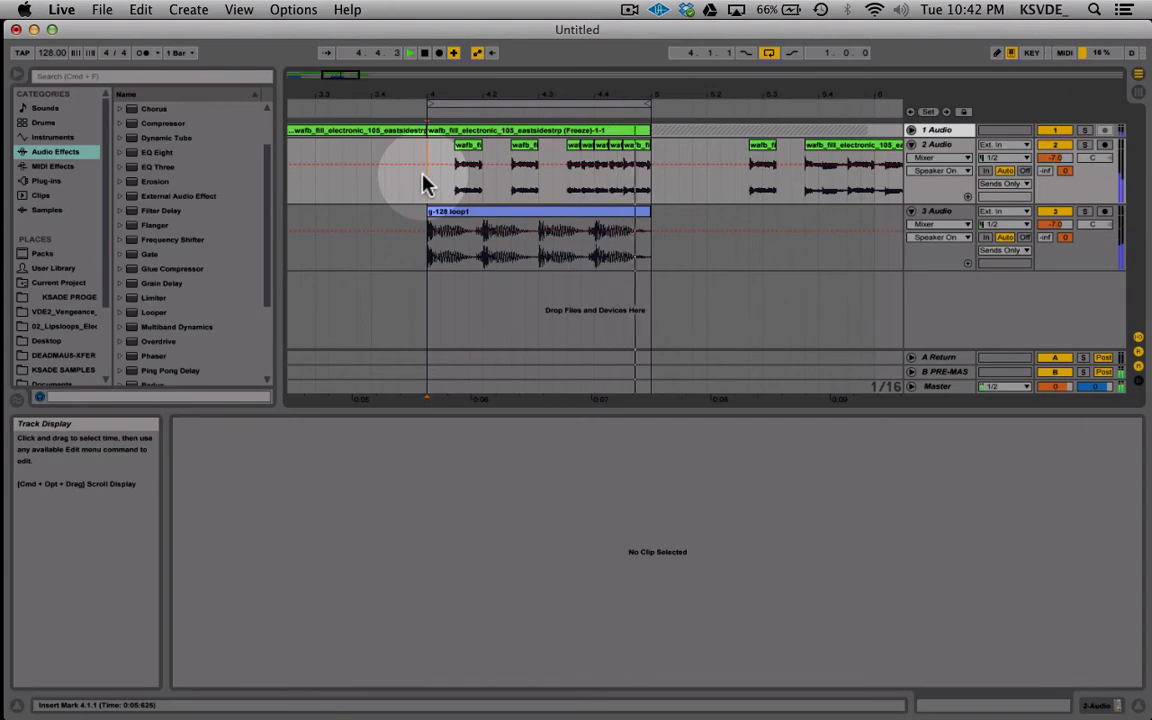
key("space")
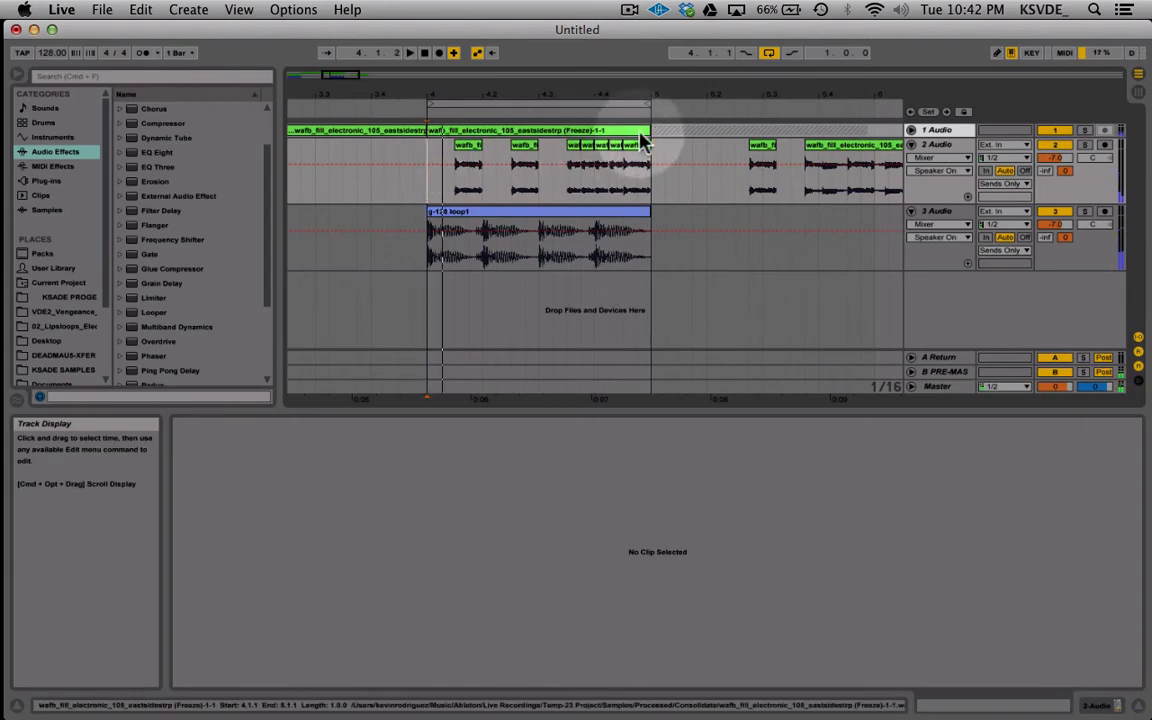
Step: Copy the reversed sixteenth slice from 4.3.3 to 4.1.1 on 2 Audio and play the pattern
left_click(575, 152)
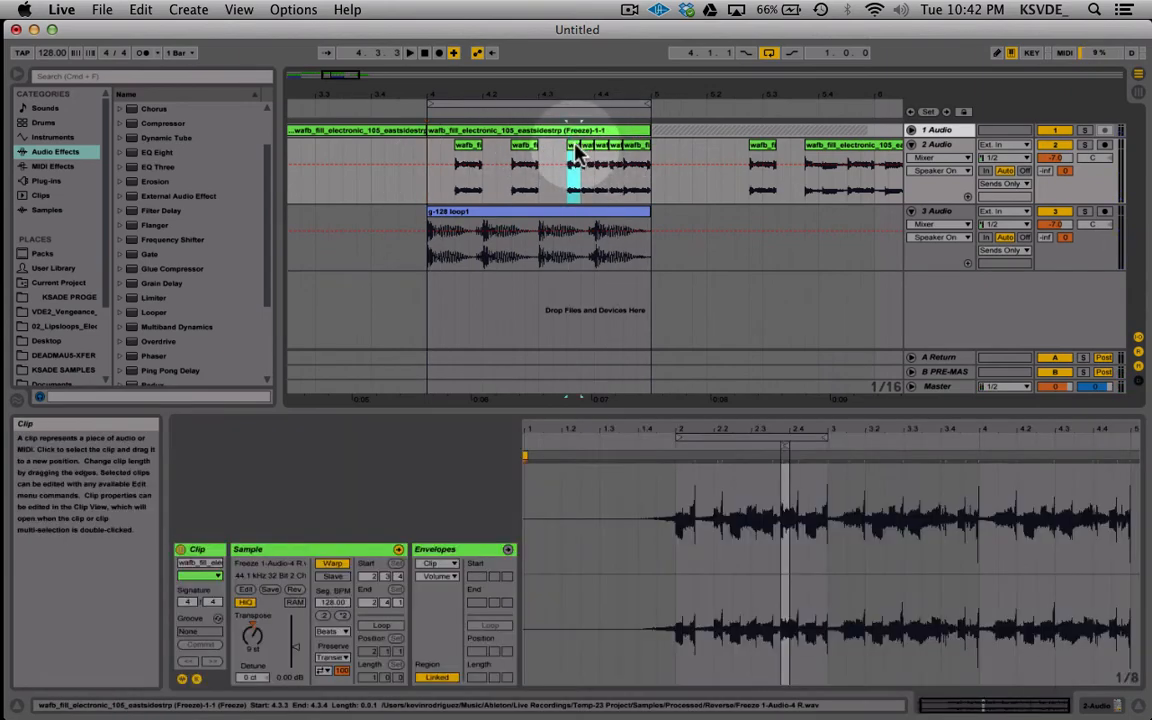
left_click(437, 150)
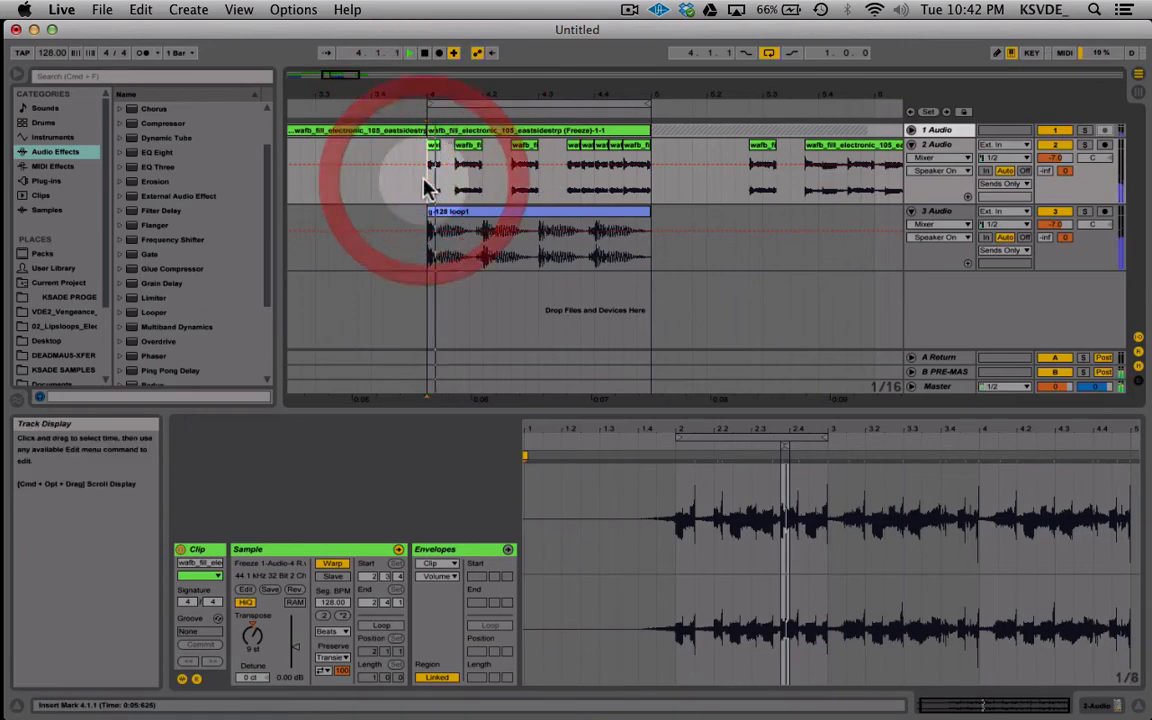
key("space")
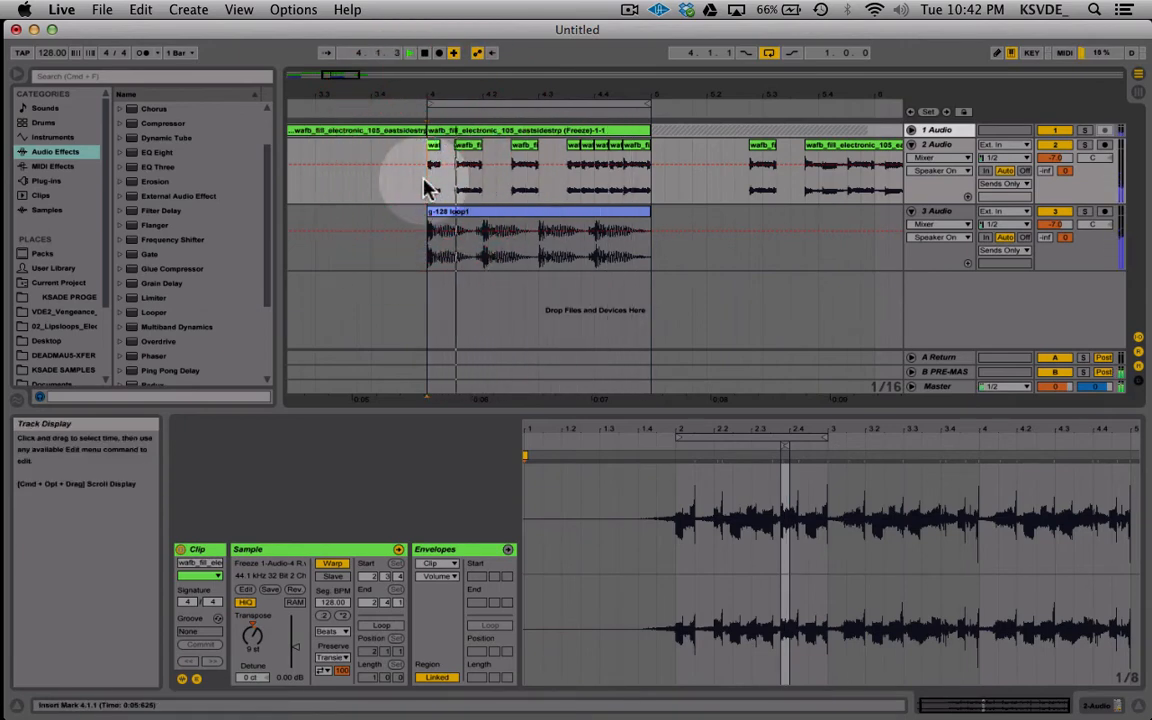
key("space")
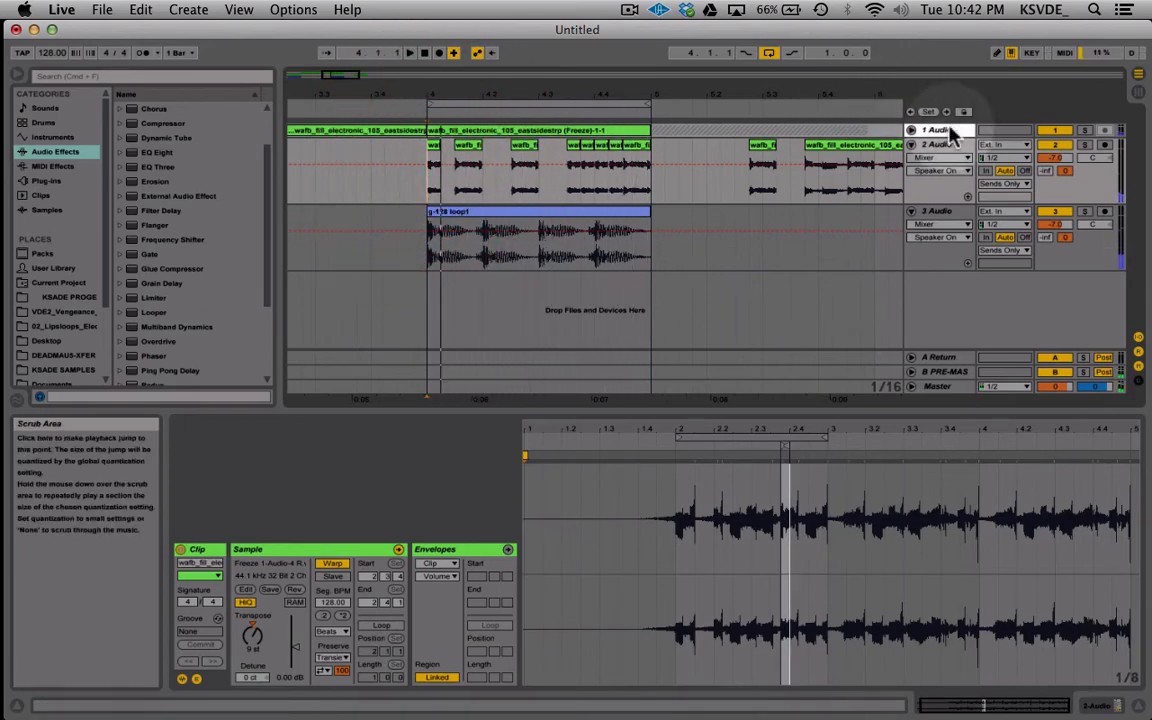
Step: Show the device chain of 1 Audio and unfreeze the track
left_click(959, 130)
key("shift+Tab")
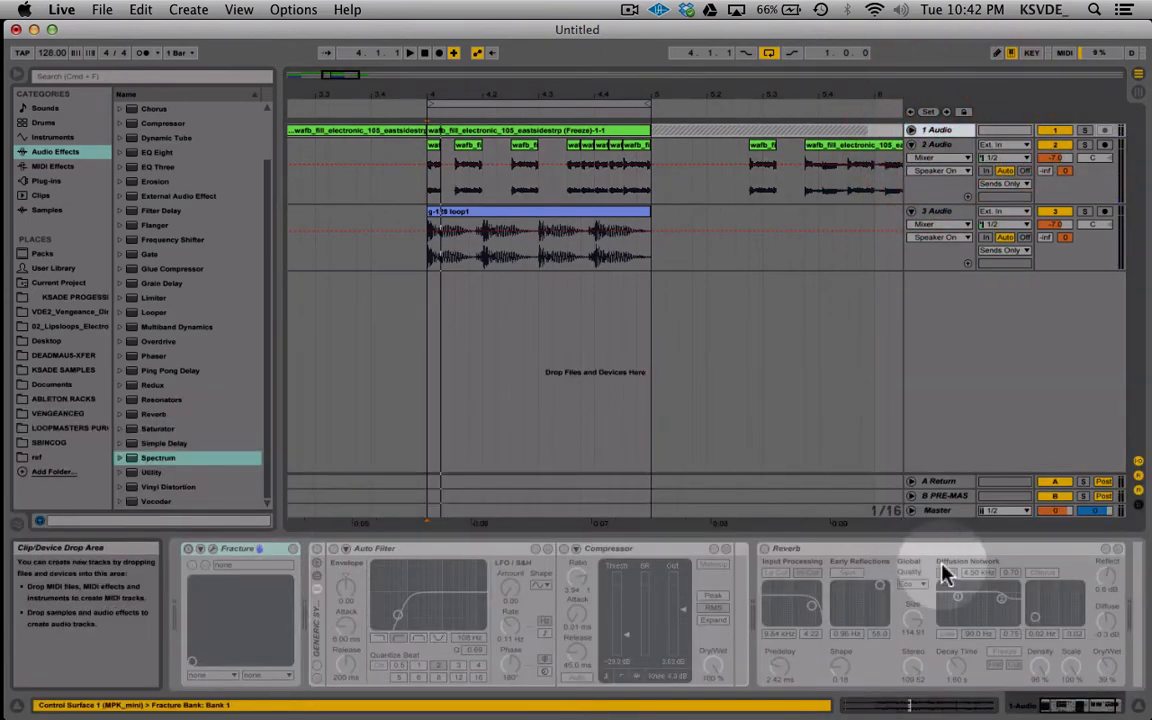
right_click(941, 128)
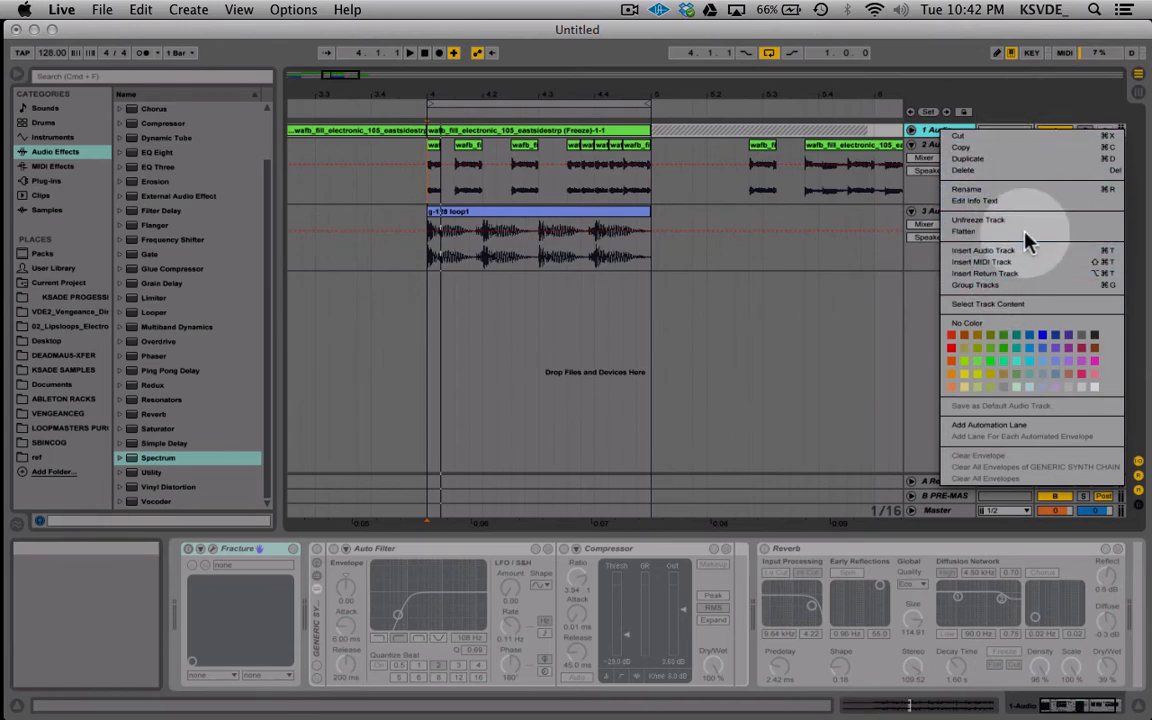
left_click(1018, 228)
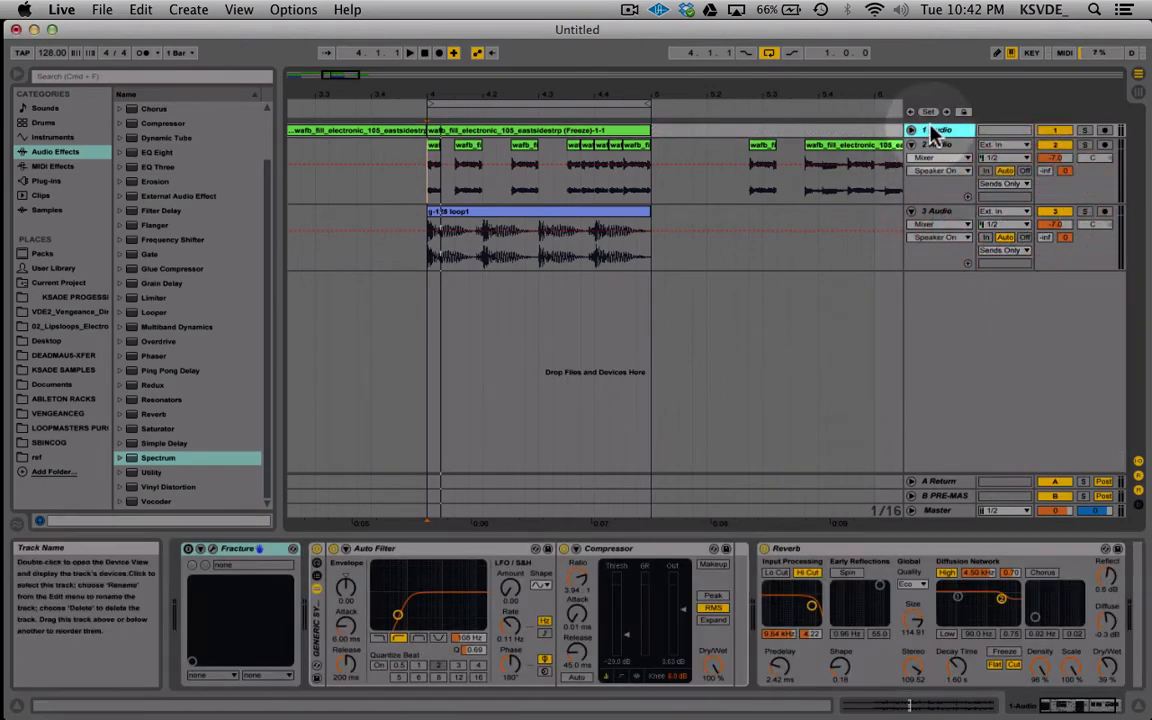
Step: Copy the Reverb device from 1 Audio onto 2 Audio after Spectrum
left_click(838, 548)
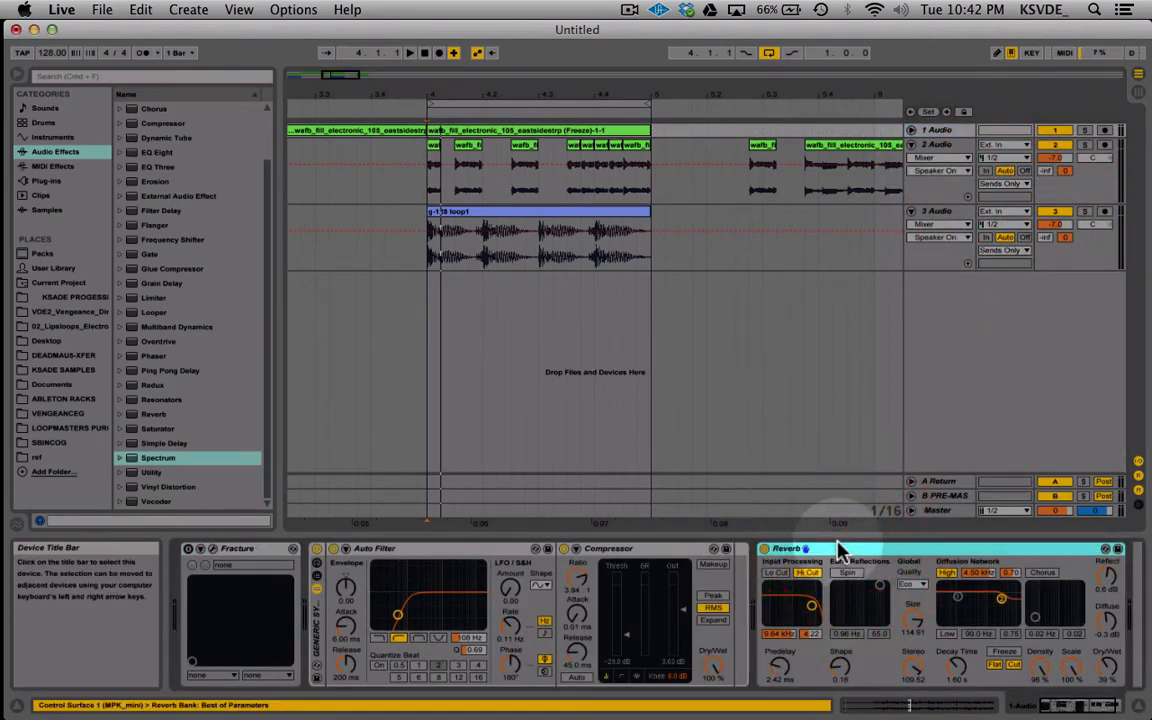
left_click(911, 130)
left_click(911, 131)
left_click(318, 650)
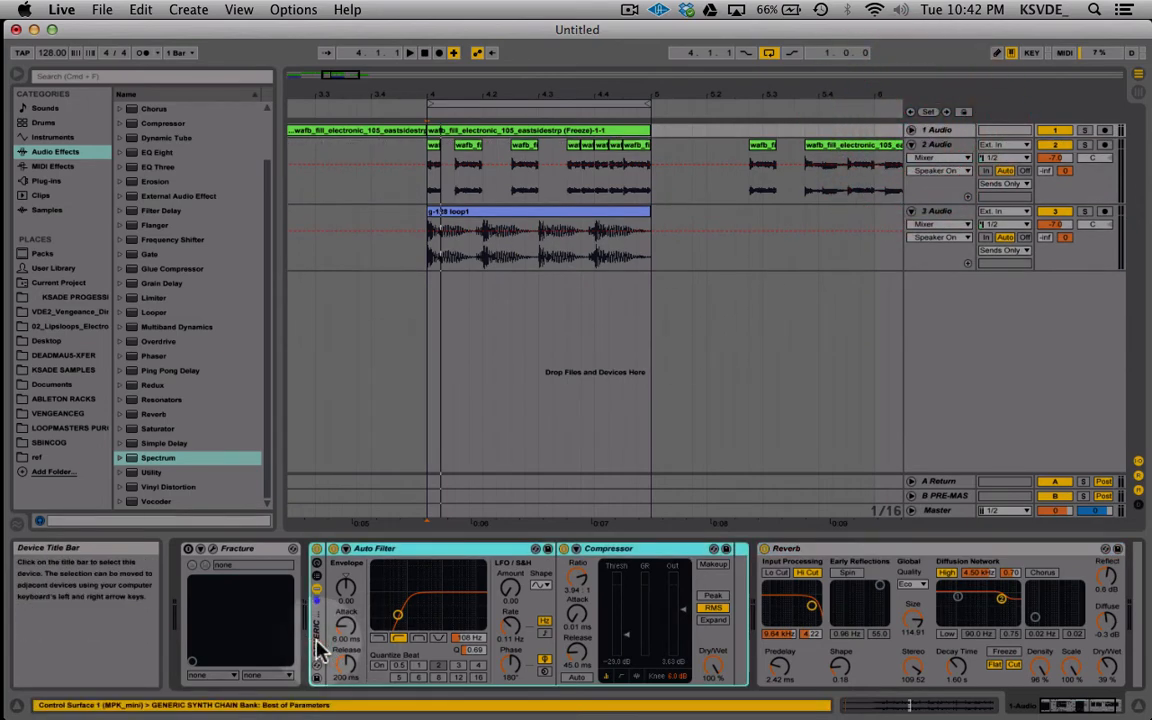
left_click(950, 146)
left_click(378, 620)
key("super+v")
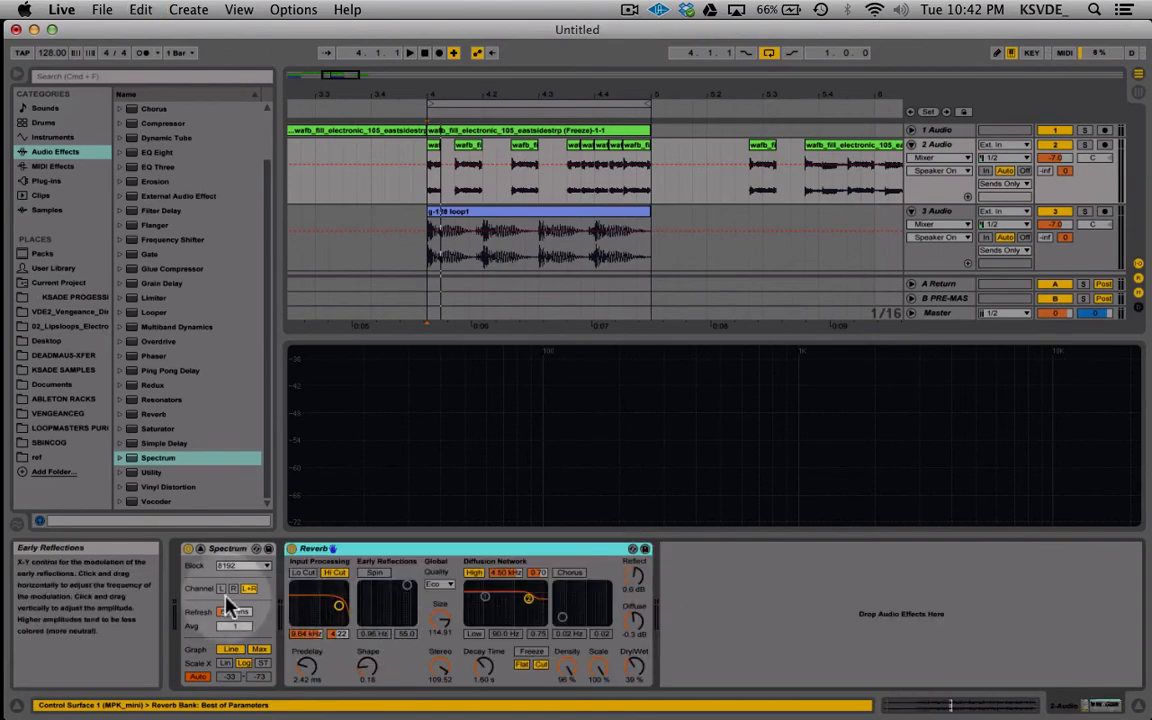
Step: Collapse the expanded Spectrum display on 2 Audio and delete the Spectrum device
left_click(200, 549)
left_click(235, 549)
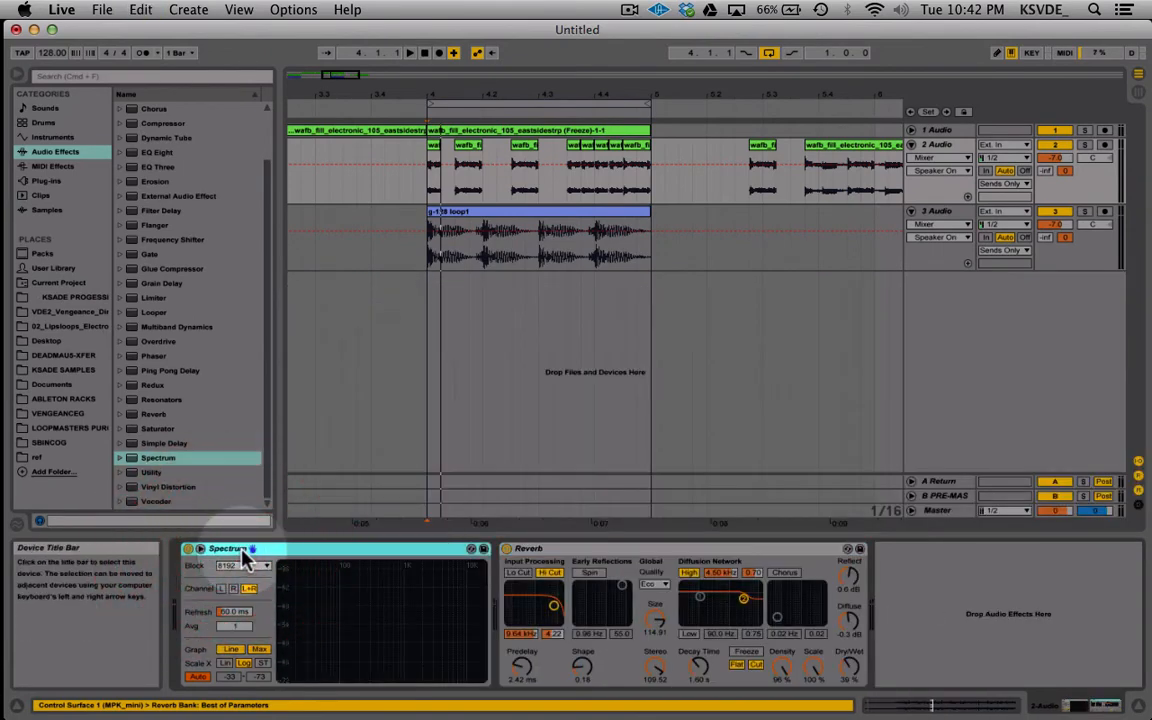
key("Delete")
Step: Solo 2 Audio during playback and set its Reverb to 23% Dry/Wet, 1.28 s Decay Time and 0.50 ms Predelay
key("space")
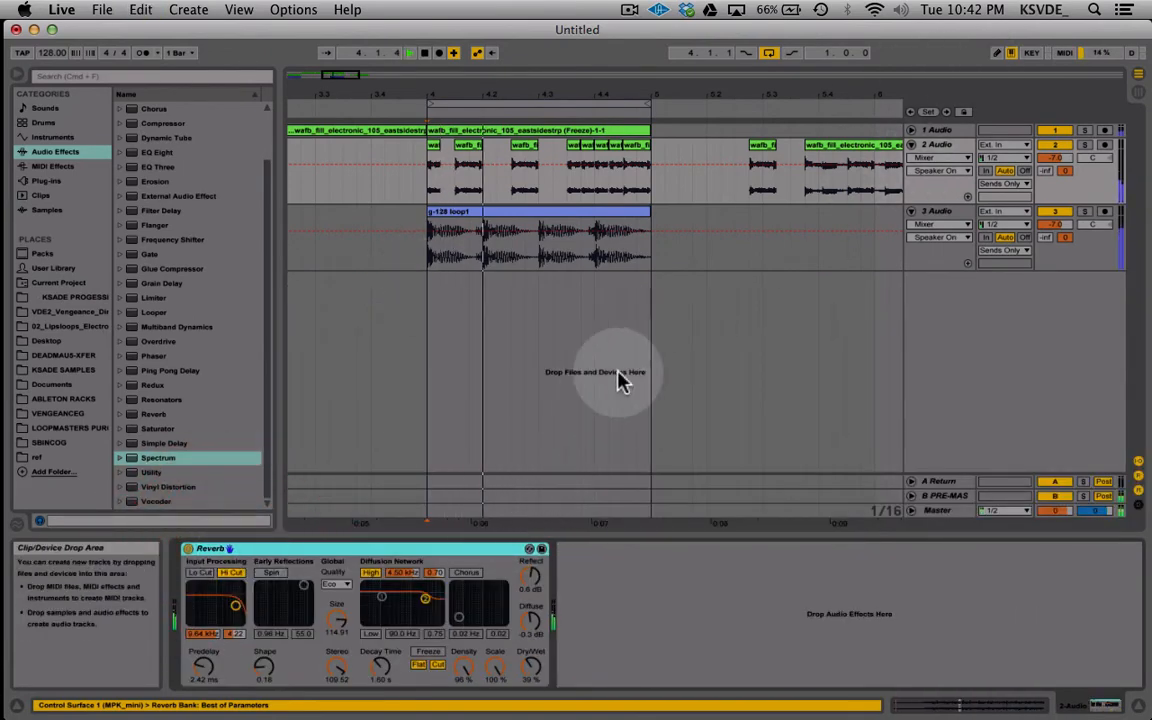
left_click(1085, 145)
left_click(531, 670)
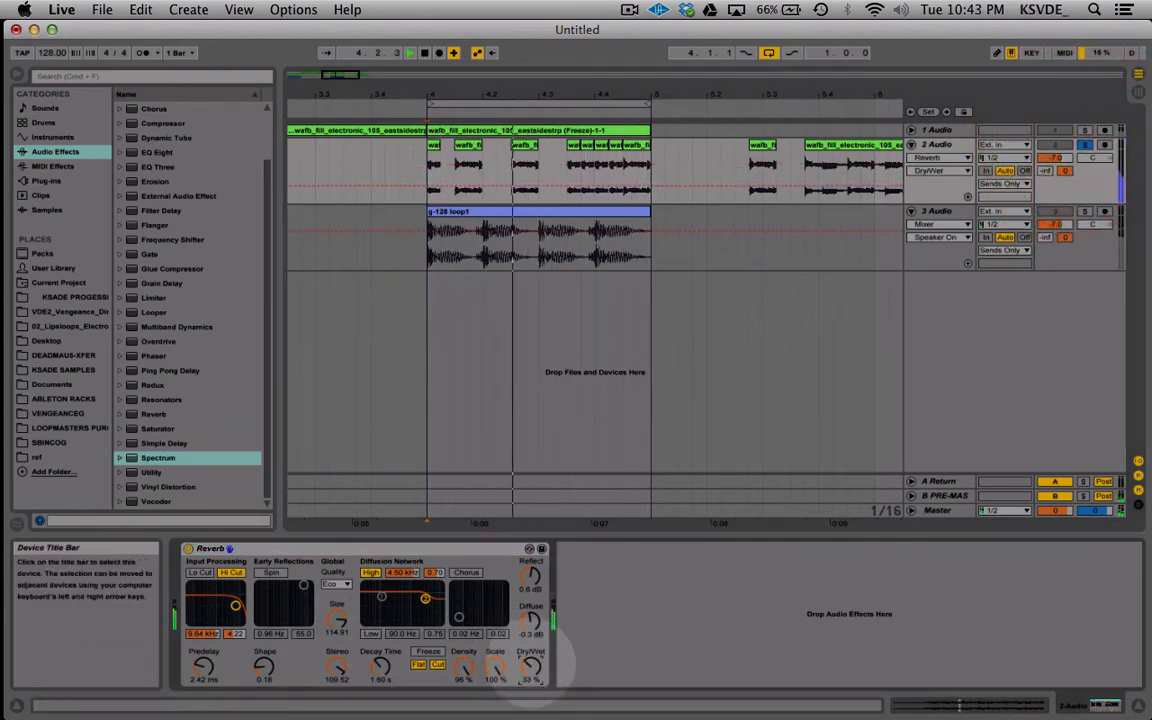
left_click_drag(380, 672, 375, 674)
left_click_drag(203, 668, 203, 676)
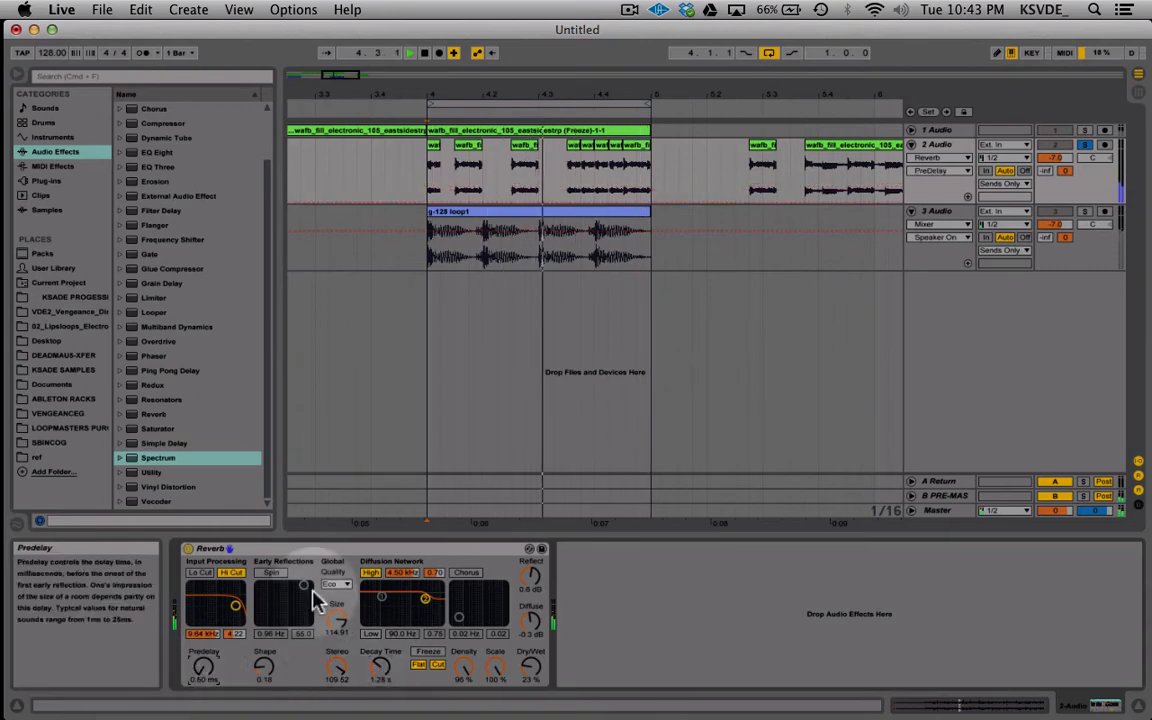
left_click(376, 552)
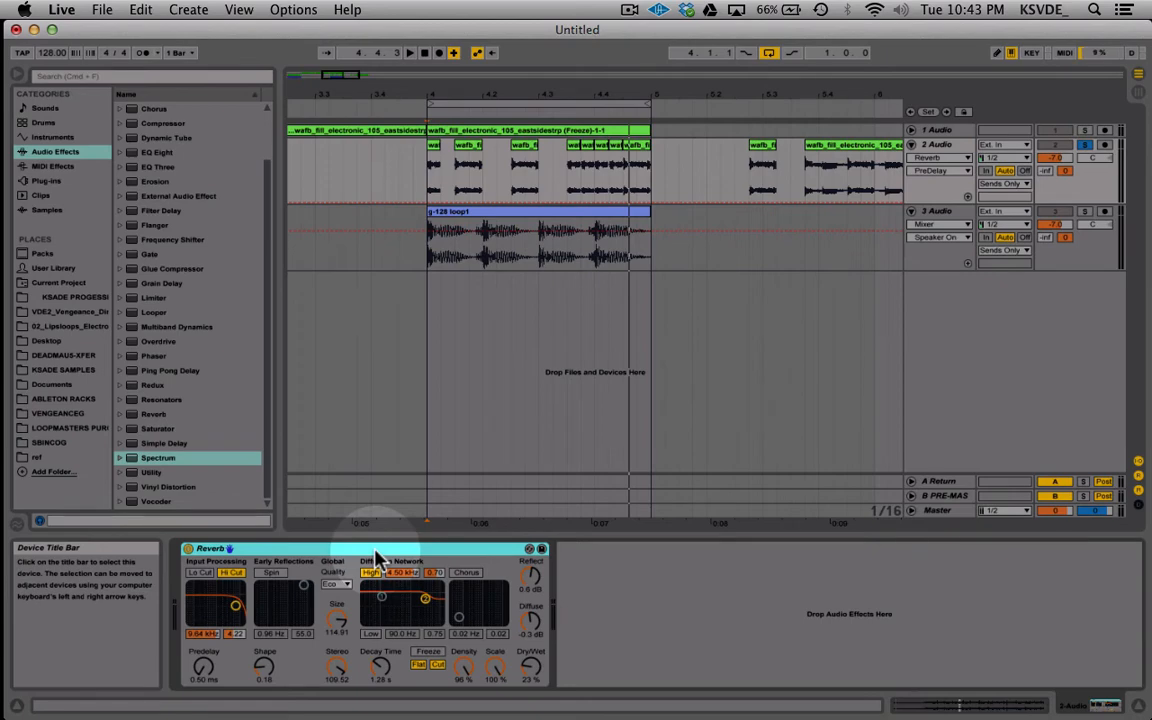
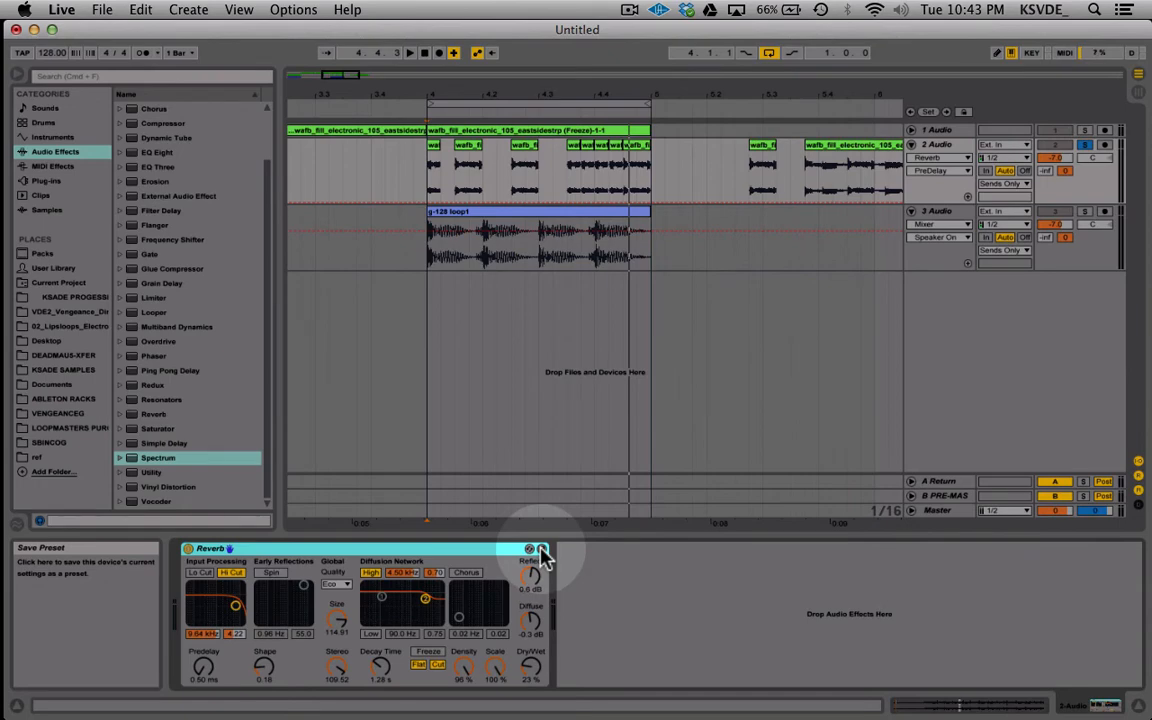
Step: Save the Reverb device's current settings as a preset, and view the saved preset's file options
left_click(540, 550)
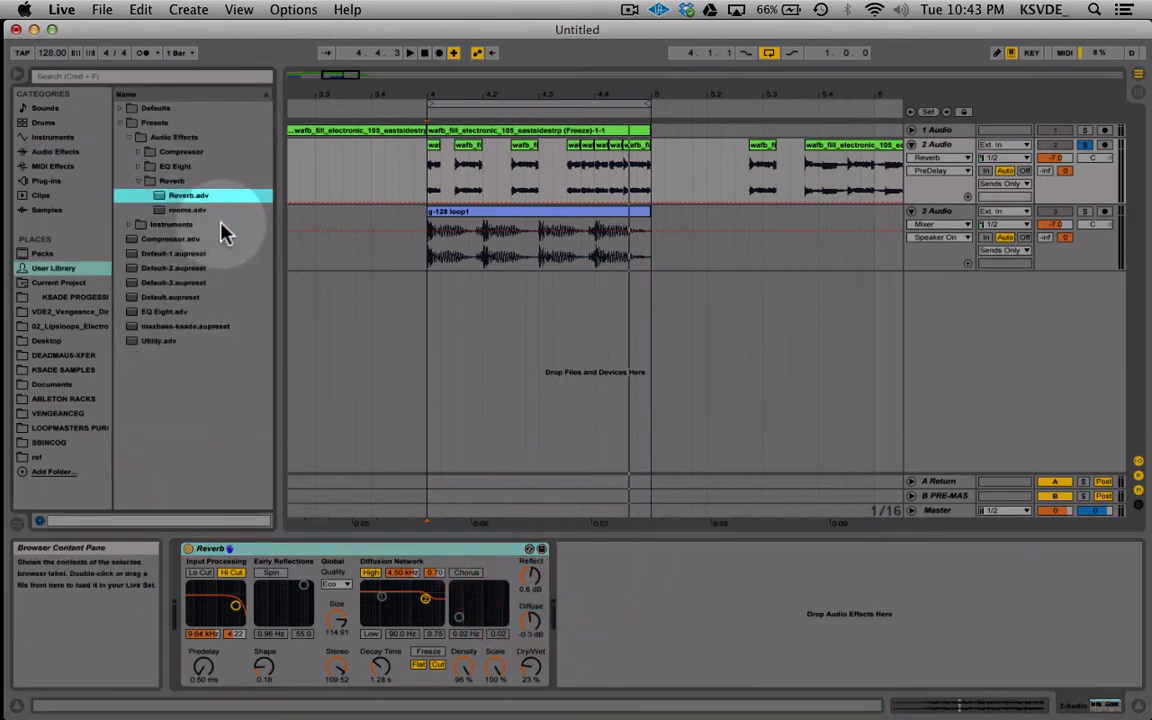
right_click(188, 197)
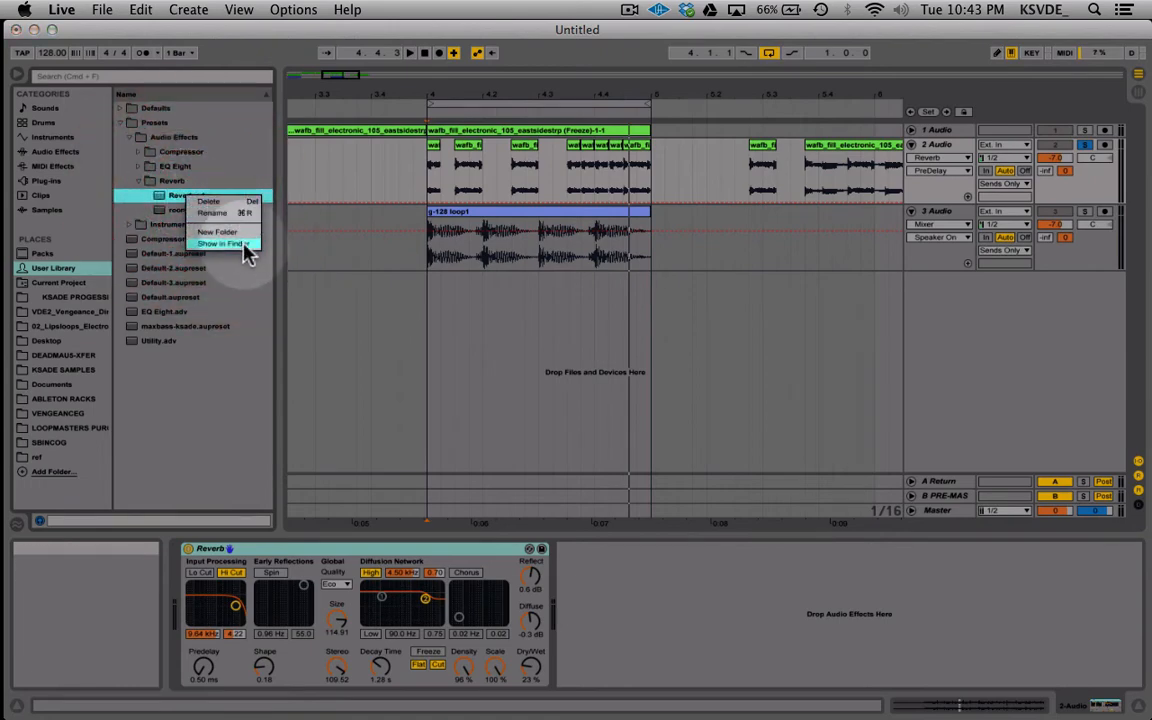
left_click(247, 267)
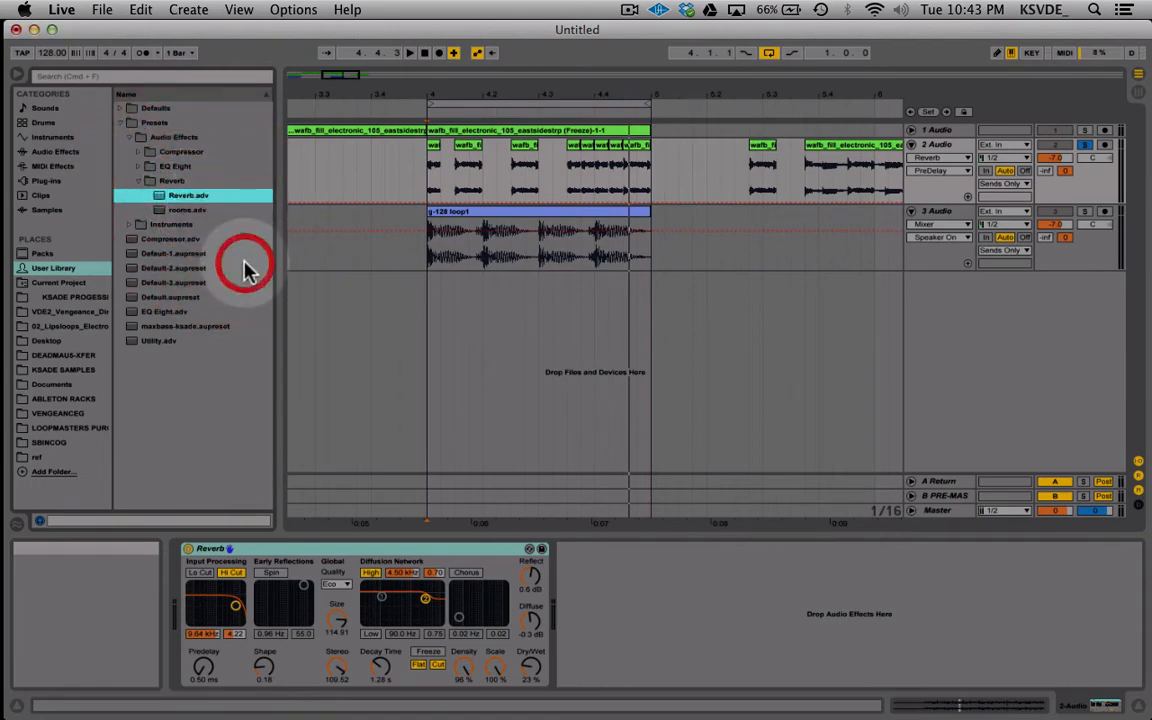
right_click(168, 200)
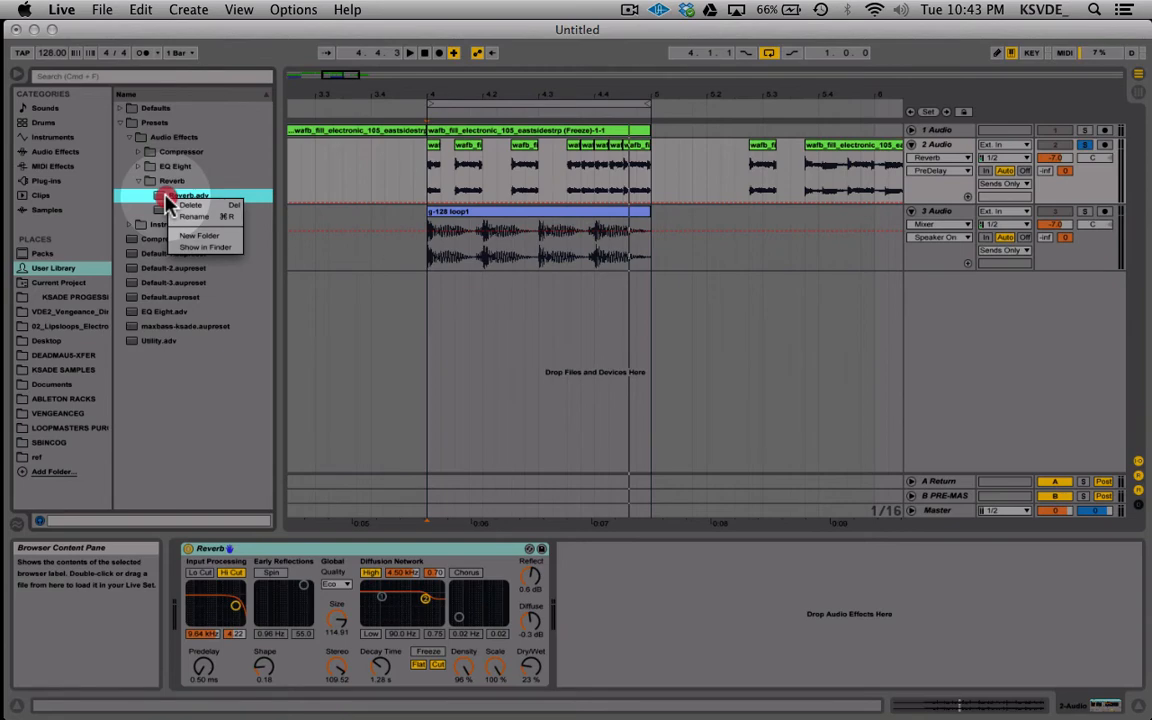
left_click(138, 194)
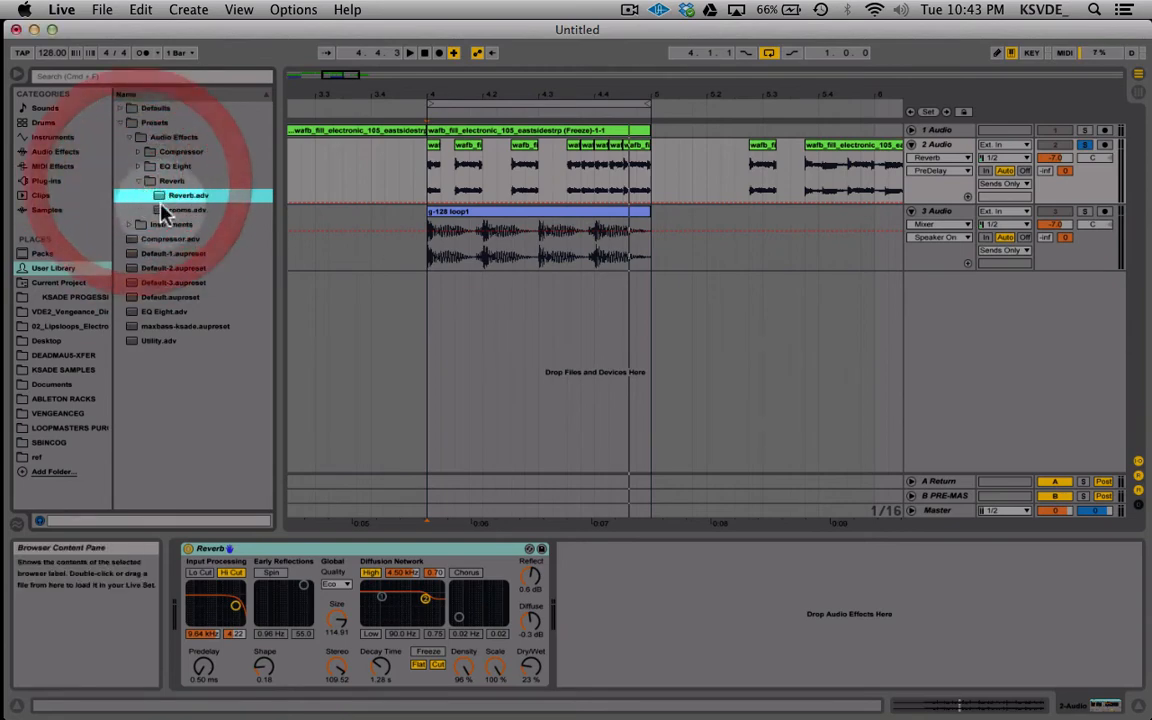
Step: Show the Reverb device's options, including Save as Default Preset, and dismiss them without choosing any
right_click(470, 548)
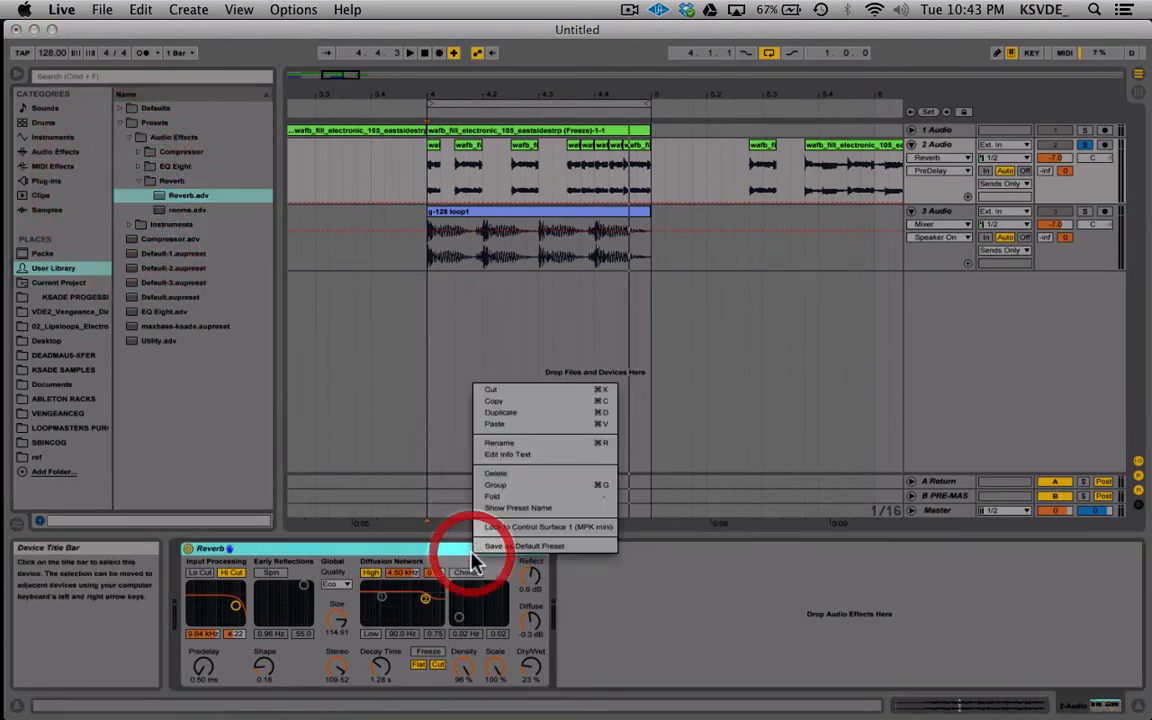
left_click(600, 589)
left_click(486, 557)
right_click(458, 549)
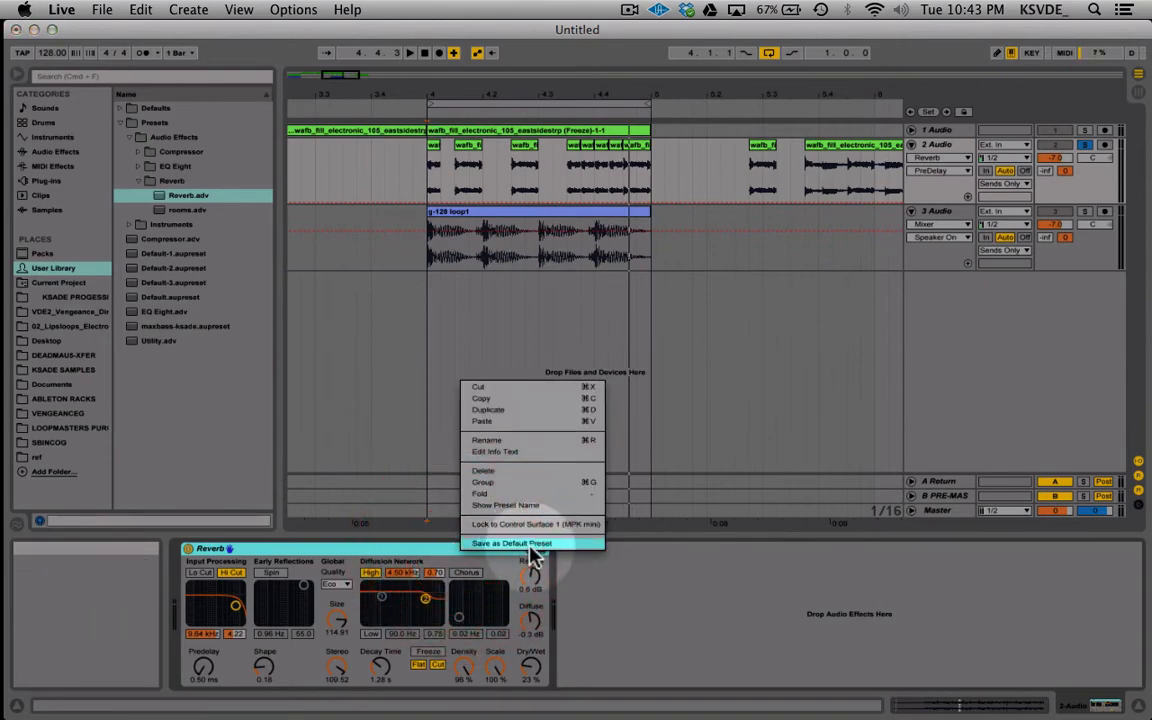
left_click(615, 596)
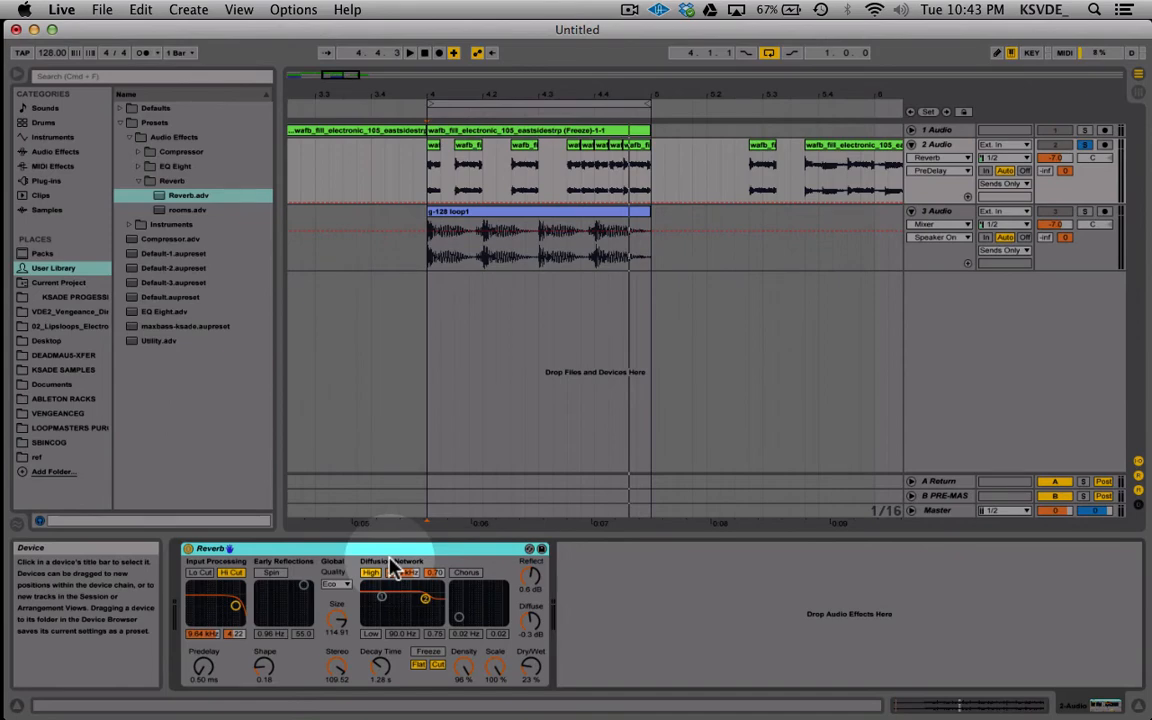
Step: Unsolo 2 Audio, play the looped pattern with all tracks, and stop playback
left_click(1084, 146)
key("space")
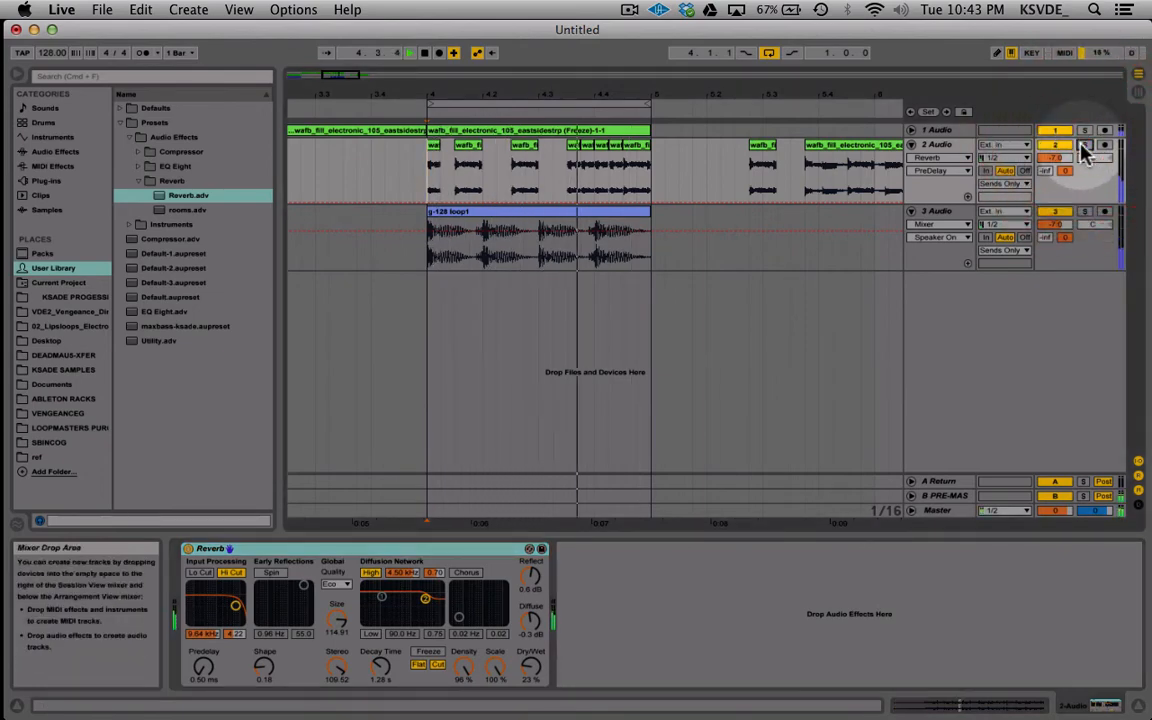
scroll(614, 170, "right", 3)
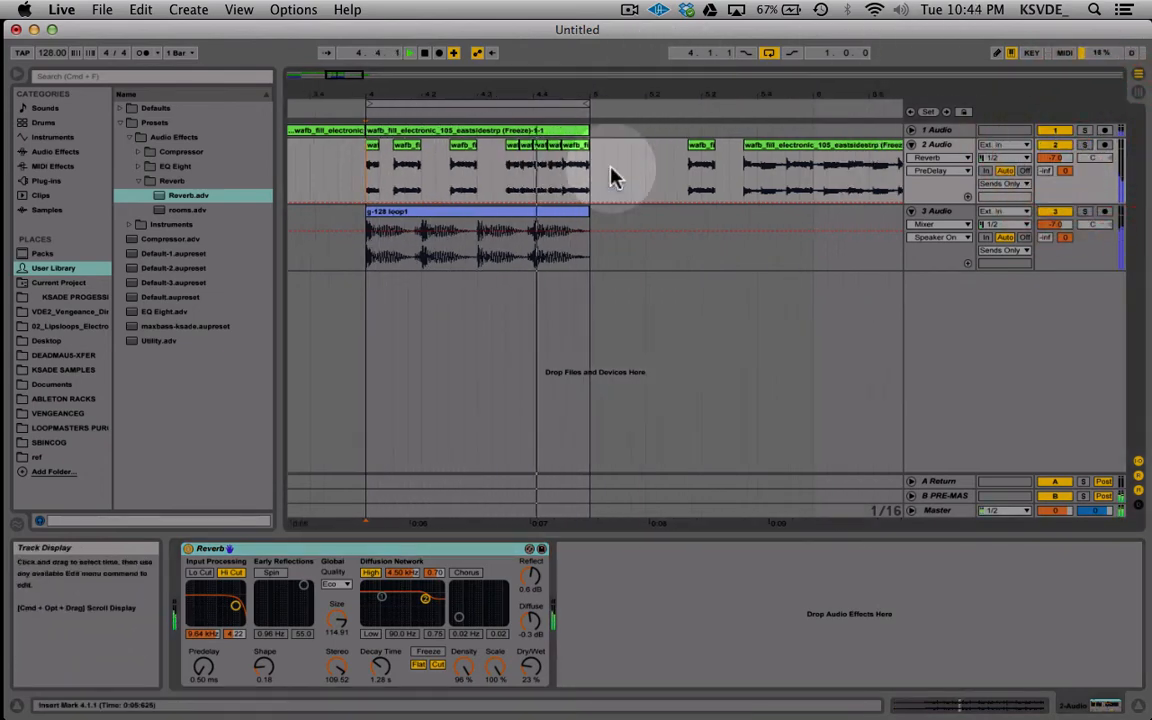
key("space")
Step: Select the second half of g-128 loop1 on 3 Audio, from 4.3.1 to 5.1.1
left_click(416, 182)
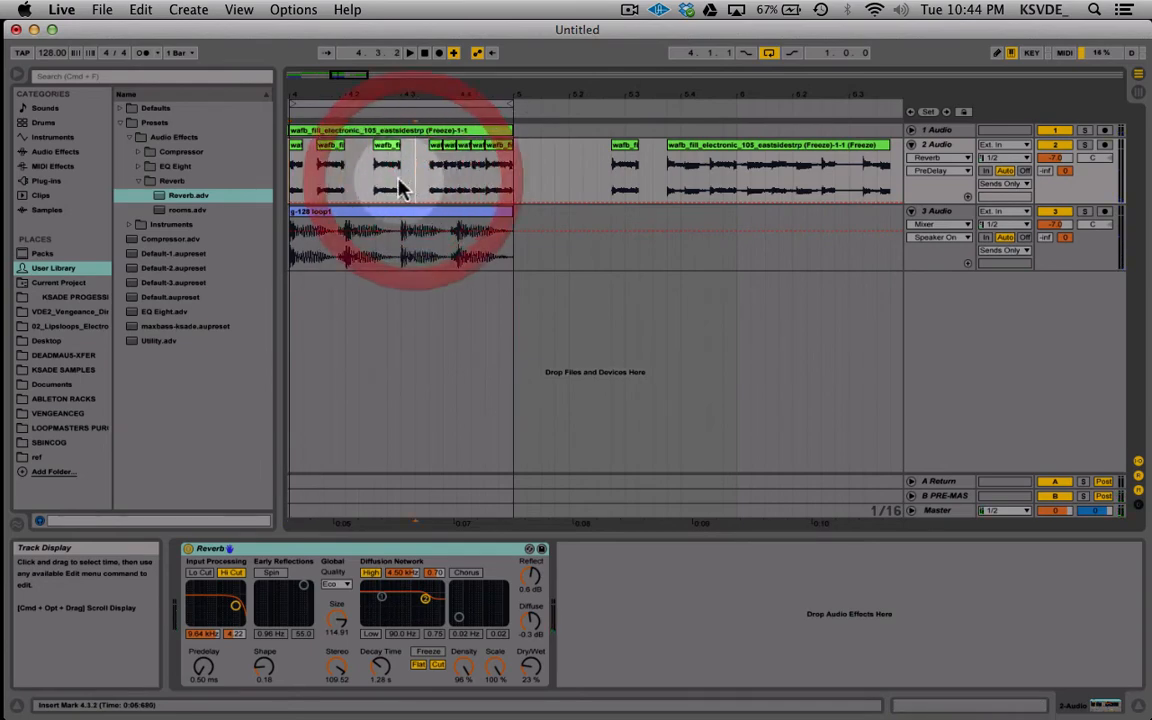
left_click_drag(418, 256, 517, 254)
scroll(432, 257, "left", 3)
scroll(432, 257, "right", 1)
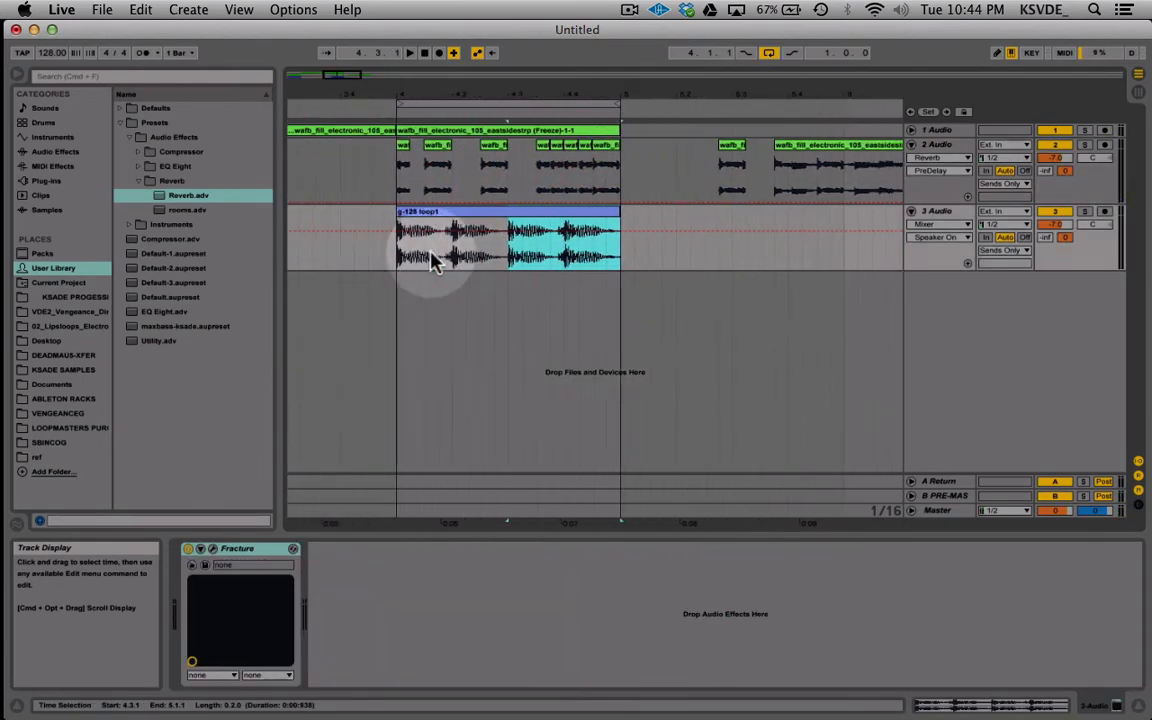
Step: Audition the pattern from 4.1.1 at a tempo of 110 BPM, and return the tempo to 128 BPM
left_click(50, 51)
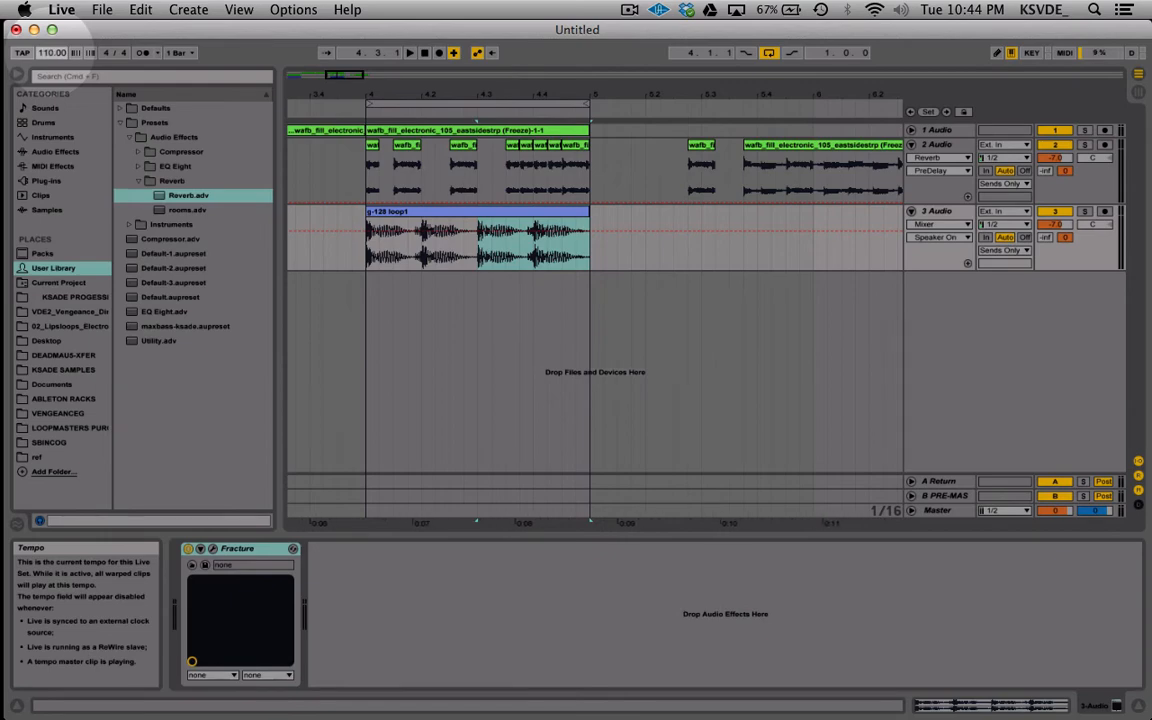
left_click(365, 253)
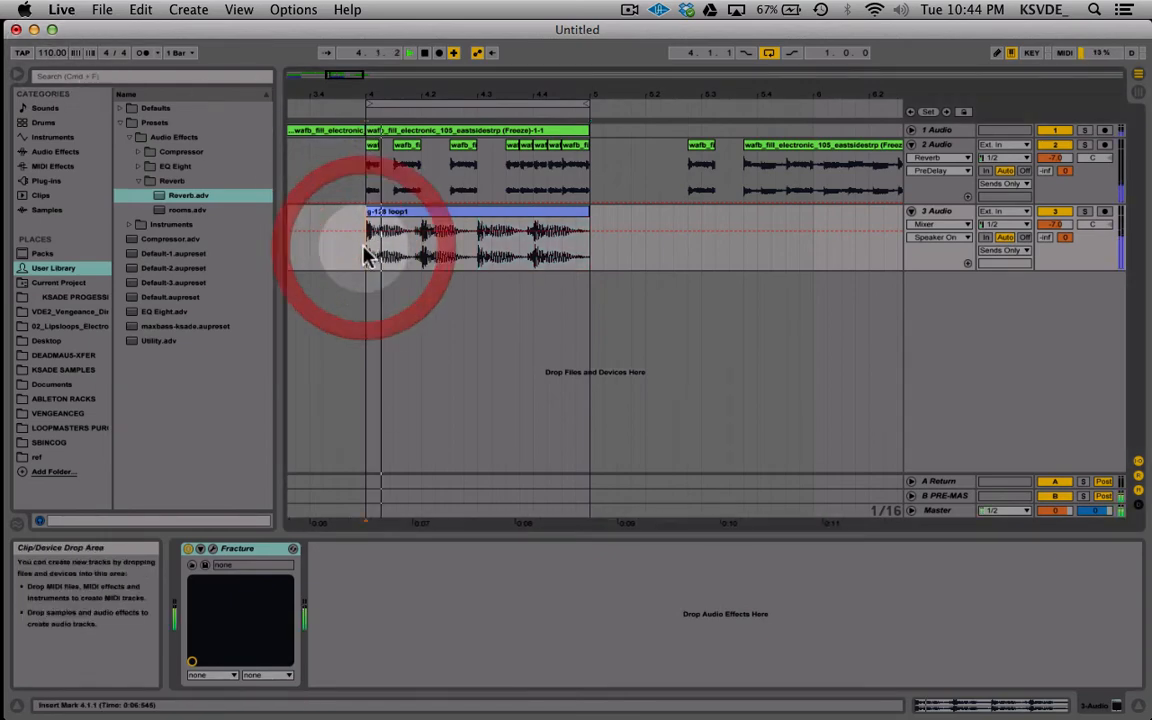
key("space")
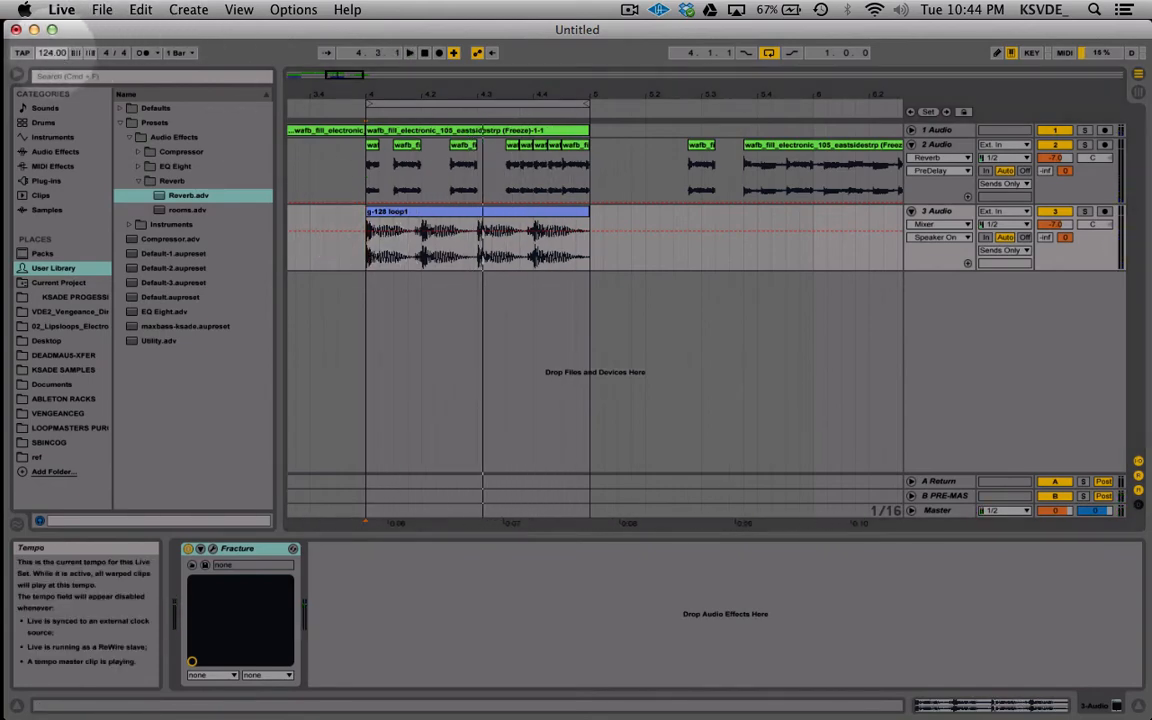
left_click_drag(52, 53, 52, 50)
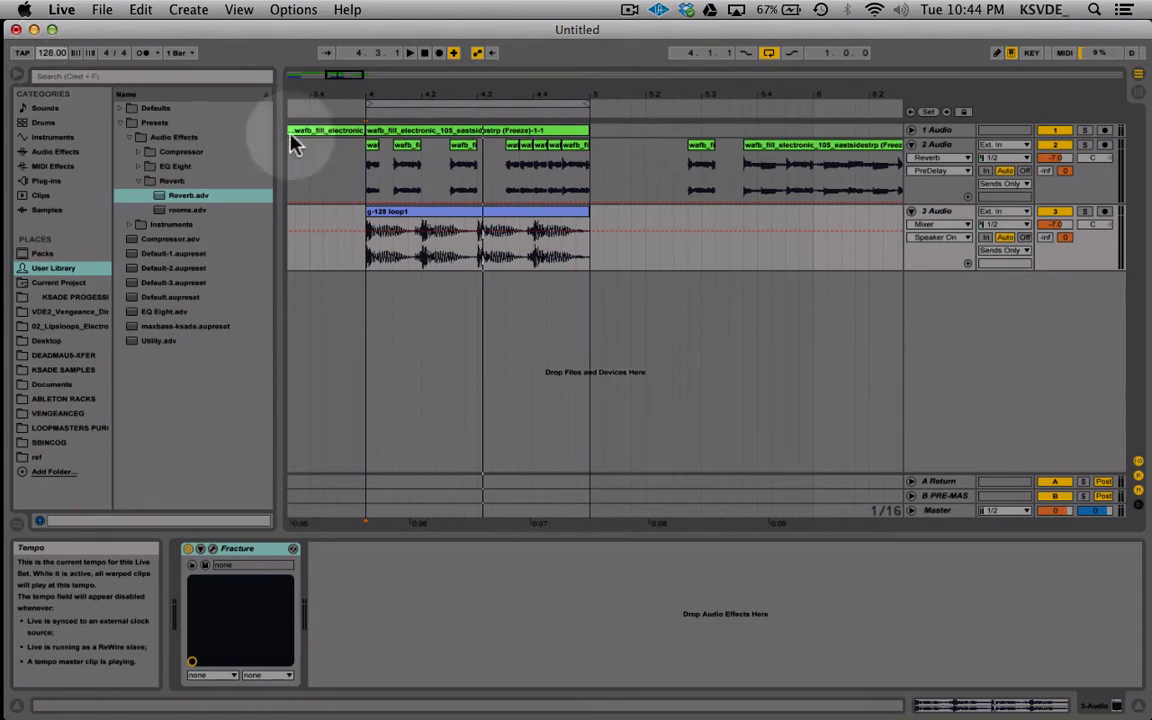
left_click(367, 253)
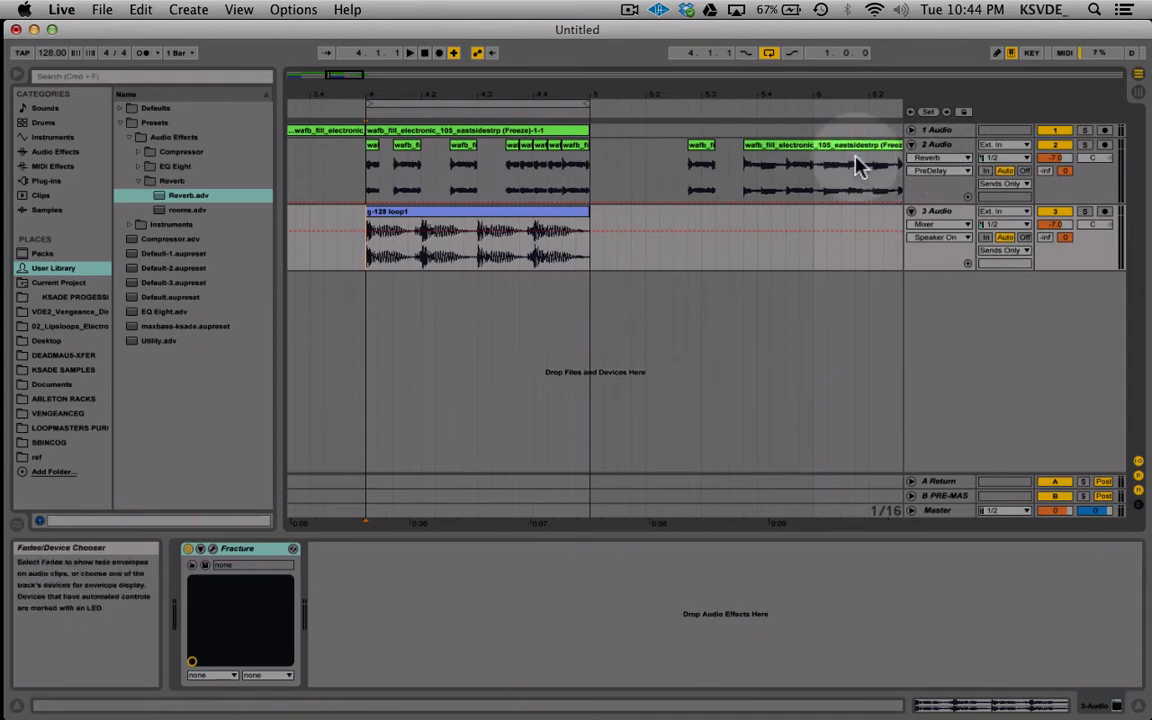
Step: Audition the long frozen clip on 2 Audio from 5.4.4 and again from 6.1.3
scroll(840, 168, "right", 4)
left_click(630, 180)
key("space")
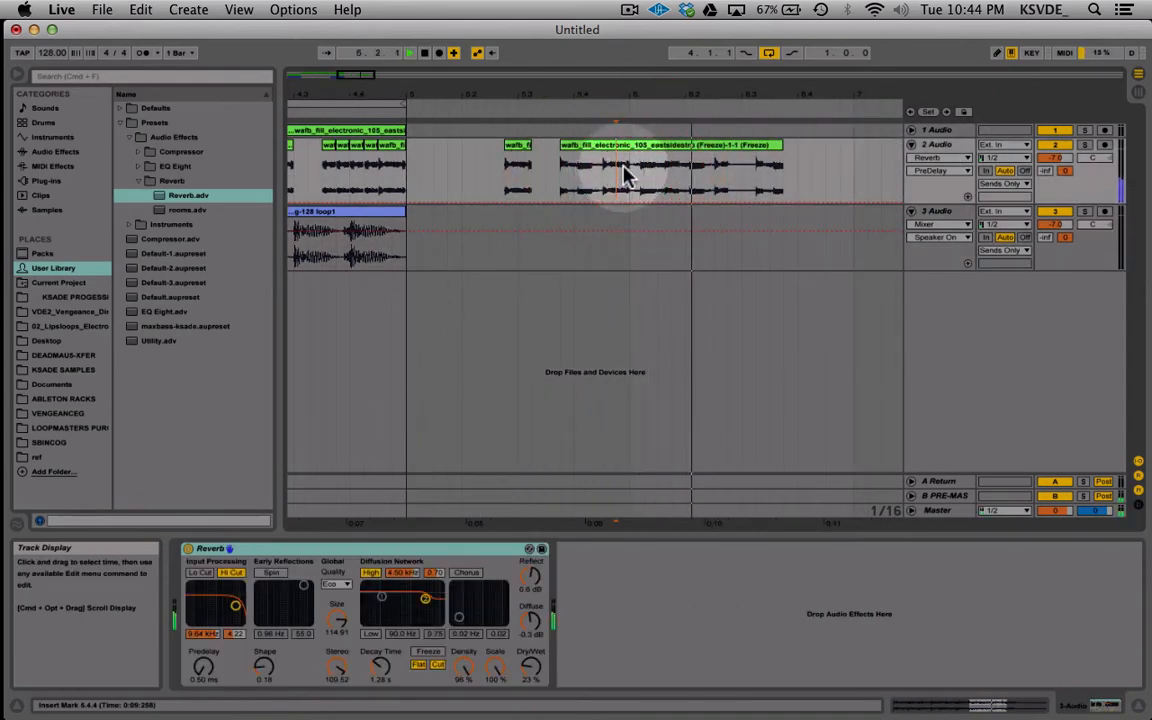
left_click(660, 175)
key("space")
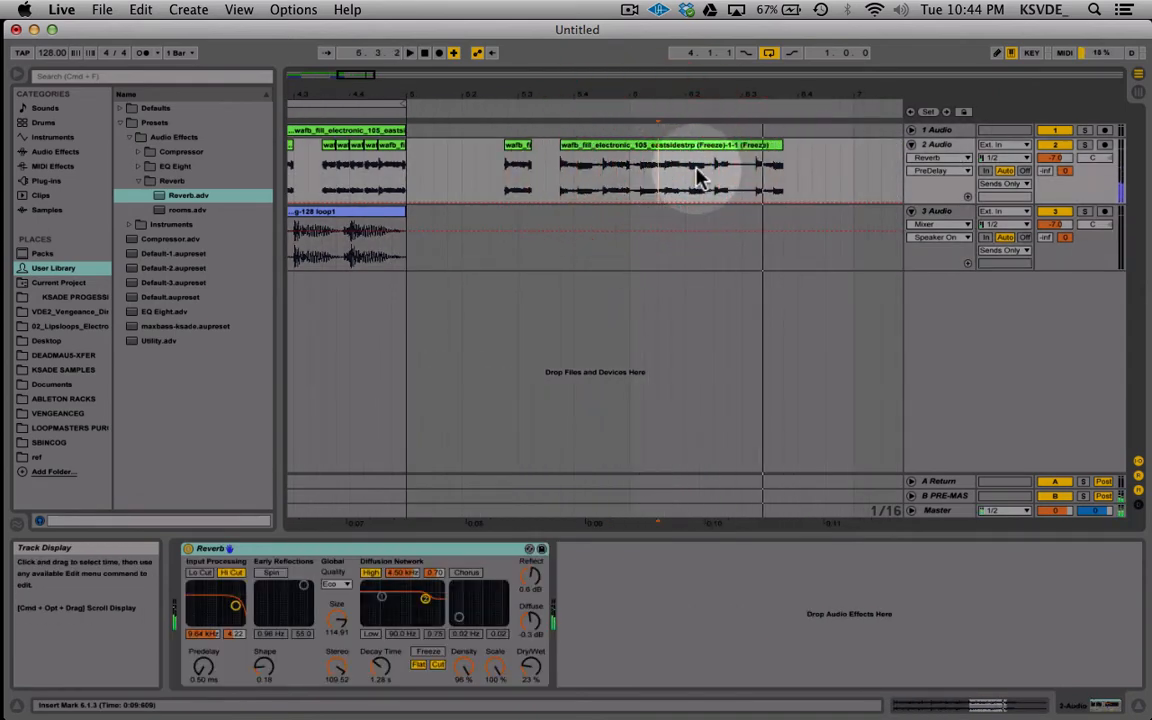
key("space")
Step: Copy a slice of the long frozen clip to 5.1.2 on 2 Audio and trim its end to 5.1.4
left_click_drag(722, 174, 445, 150)
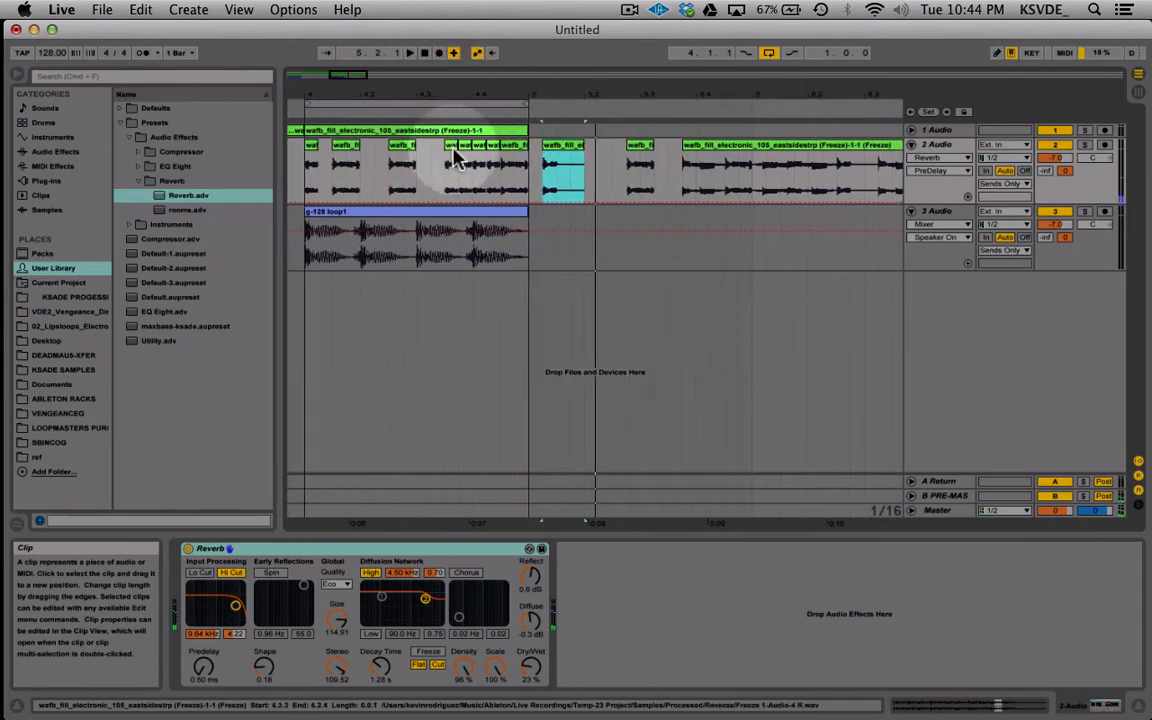
left_click_drag(584, 145, 571, 146)
left_click(578, 157)
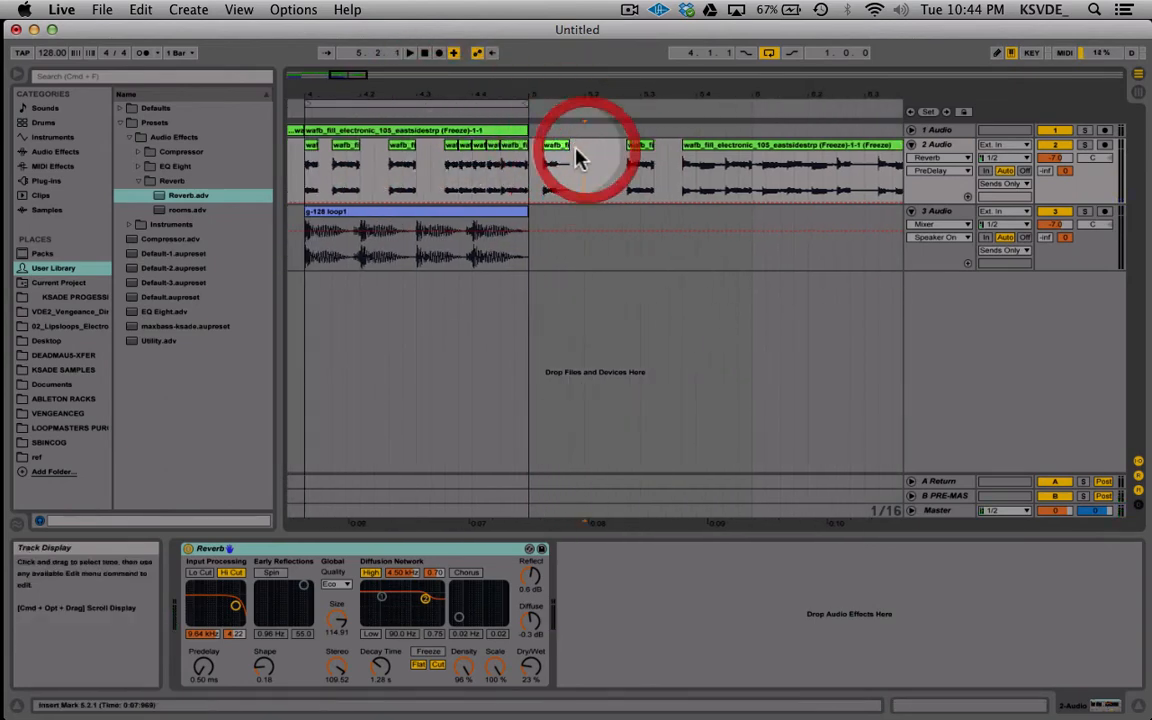
Step: Extend the copied slice at 5.1.2 so it ends at 5.2.1, and play from 5.1.4
left_click(560, 149)
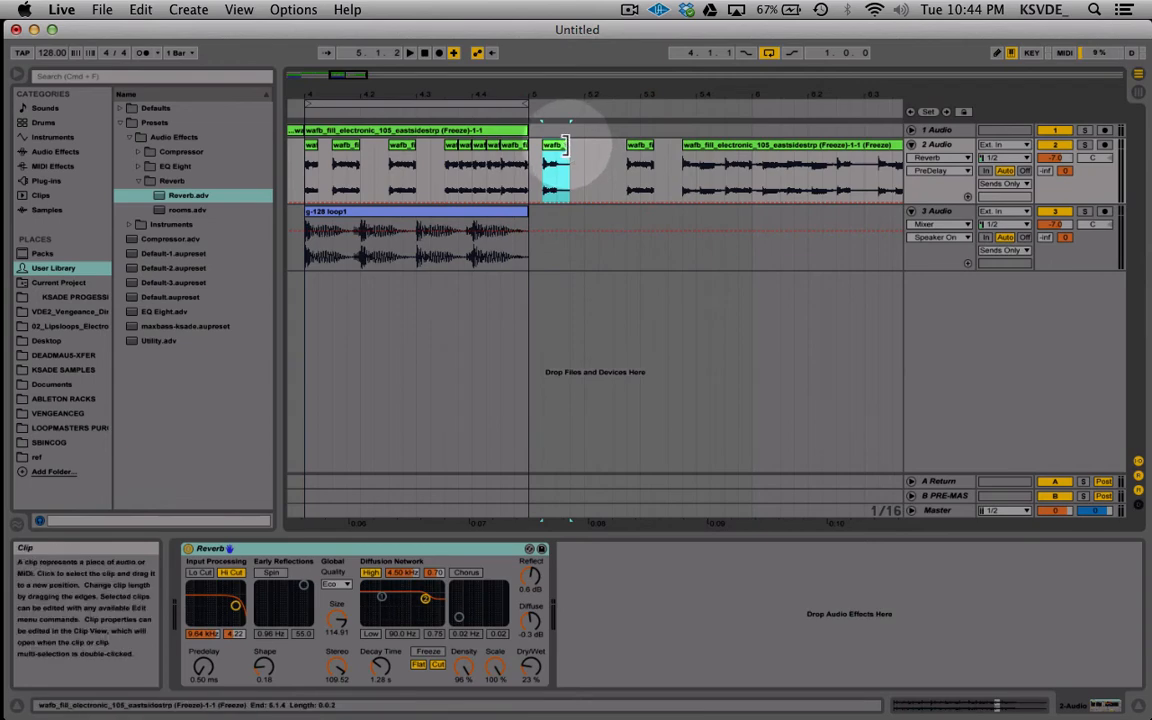
left_click_drag(570, 145, 585, 148)
left_click(574, 180)
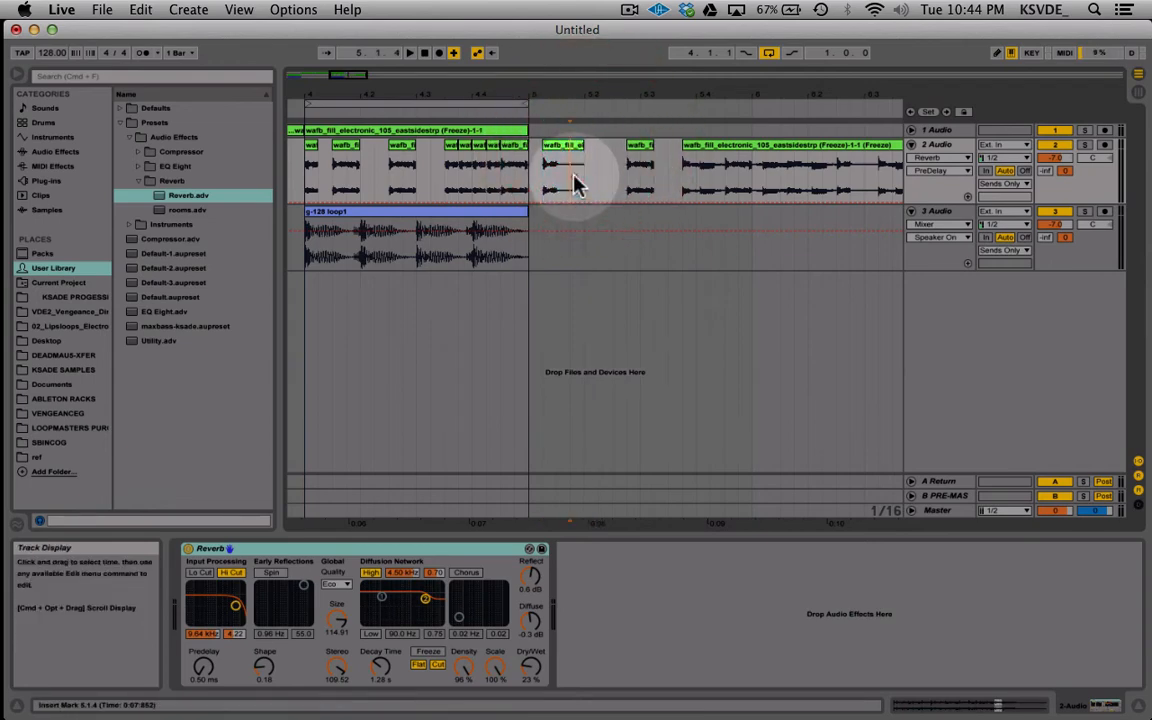
key("space")
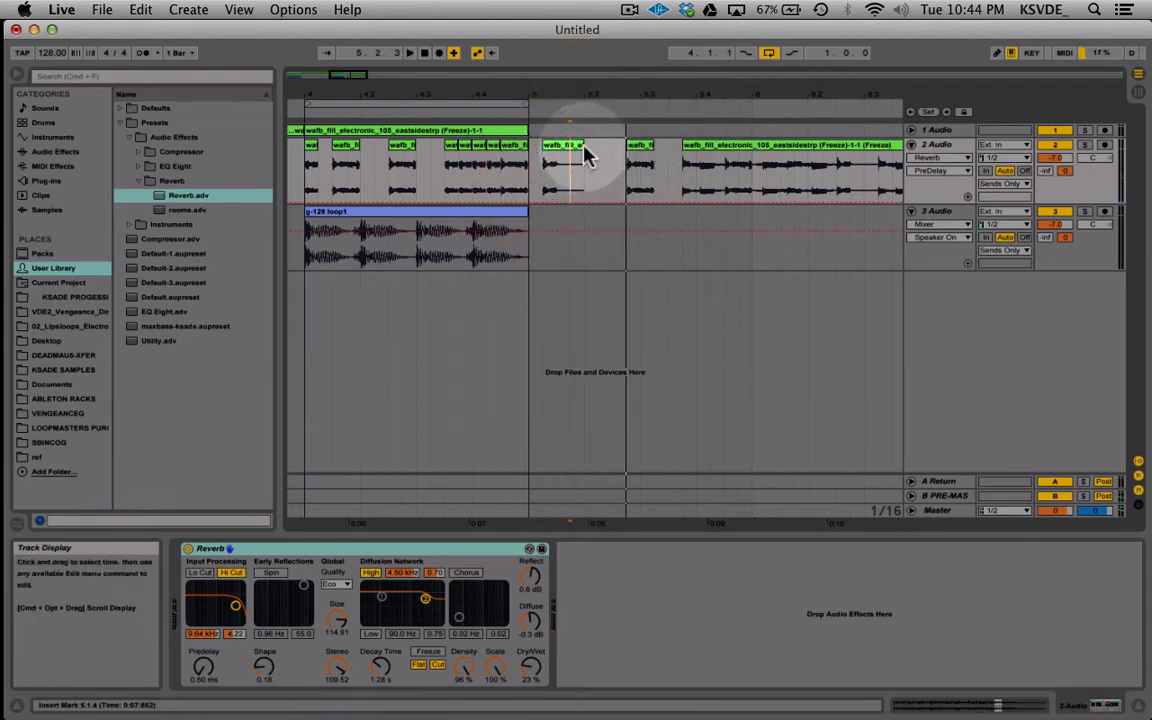
Step: Show the fades on track 2 and add a fade-out to the tail of the short clip at 5.1.2
left_click(935, 158)
left_click(938, 182)
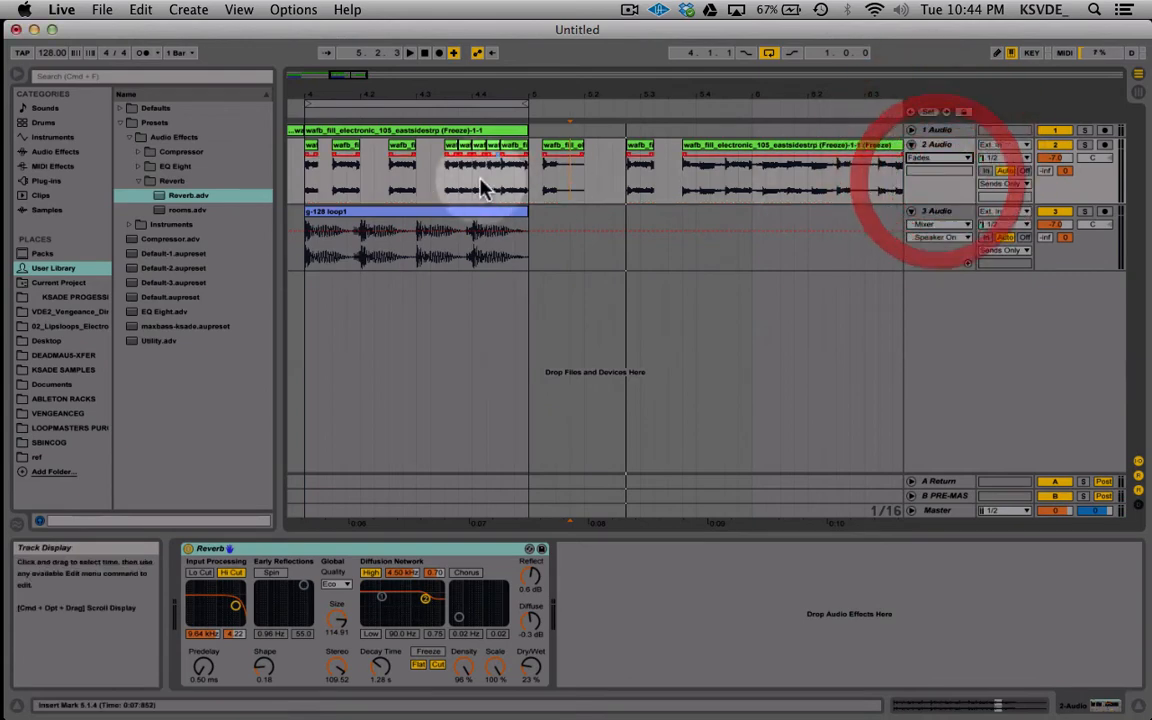
left_click(578, 158)
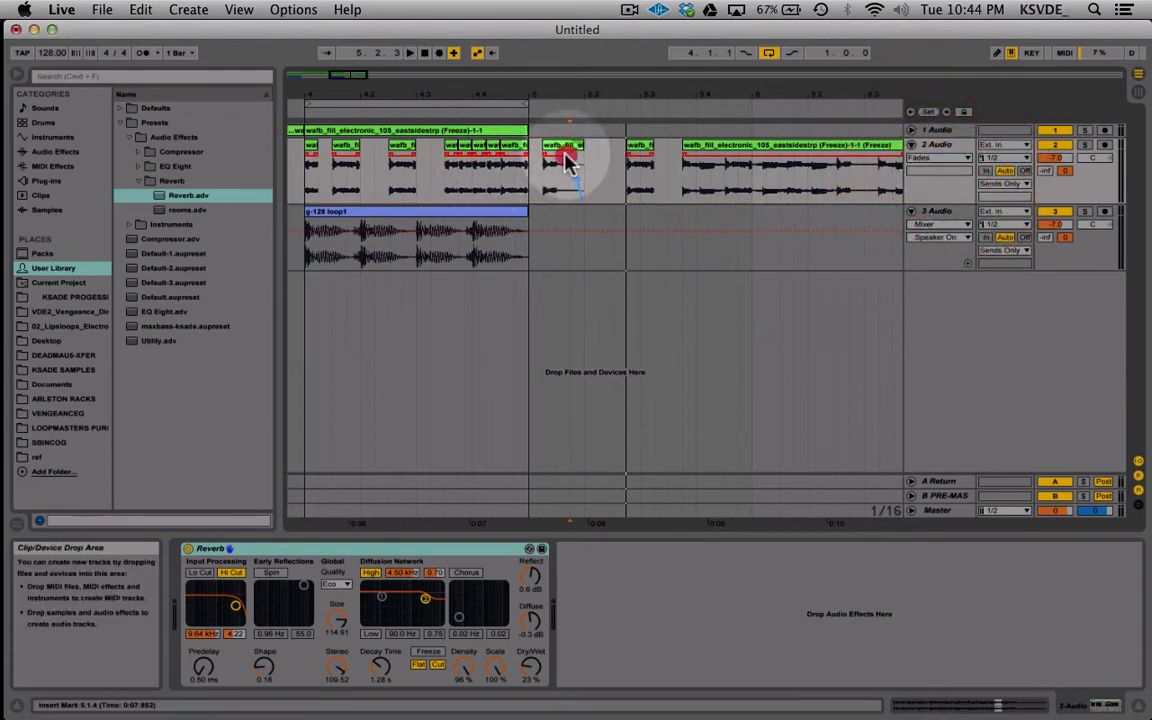
left_click(564, 146)
key("space")
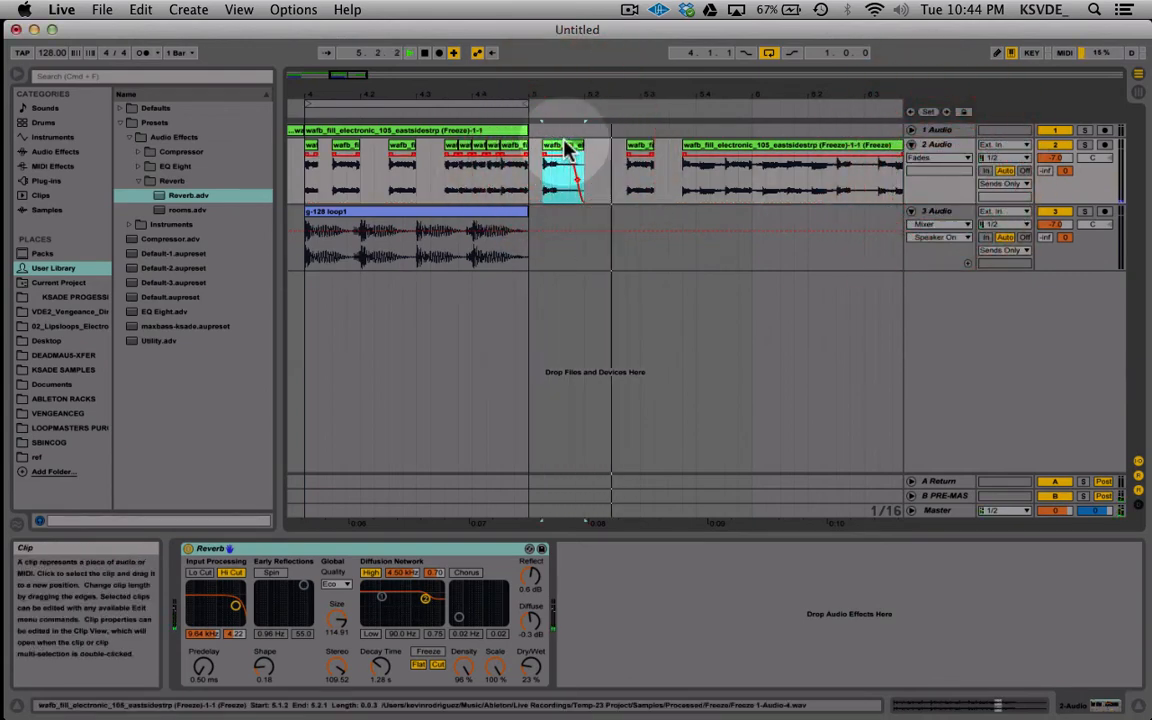
key("space")
Step: Shorten the faded clip at 5.1.2 so that it ends at 5.1.4
left_click(621, 160)
mouse_move(576, 148)
left_mouse_down()
mouse_move(545, 159)
mouse_move(560, 154)
left_mouse_up()
left_click(558, 148)
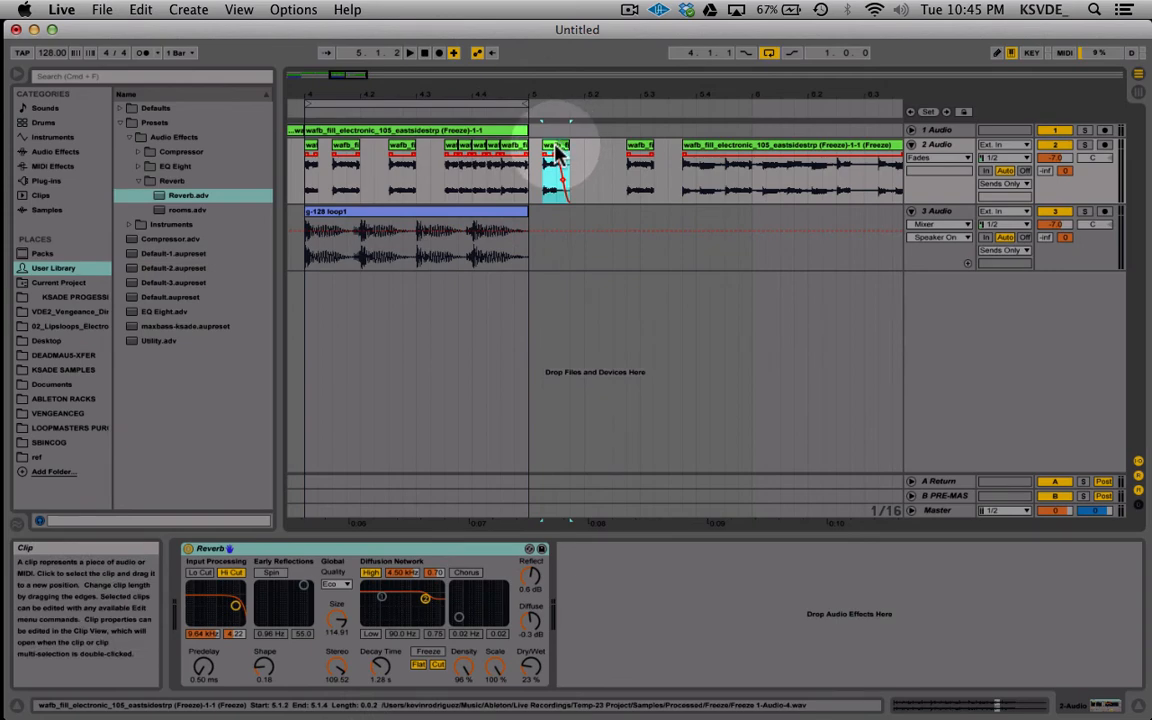
Step: Try the faded clip in the gaps at 4.2.1 and 4.3.1 while the loop plays
left_click_drag(557, 148, 373, 150)
key("space")
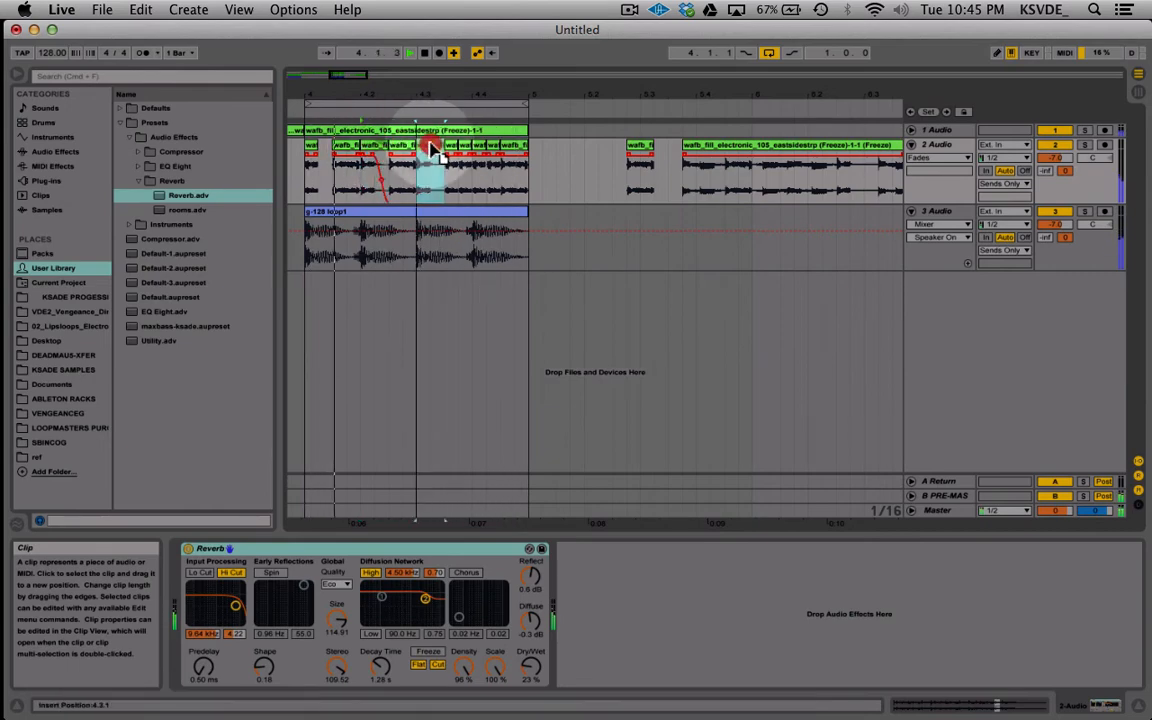
left_click_drag(373, 149, 432, 150)
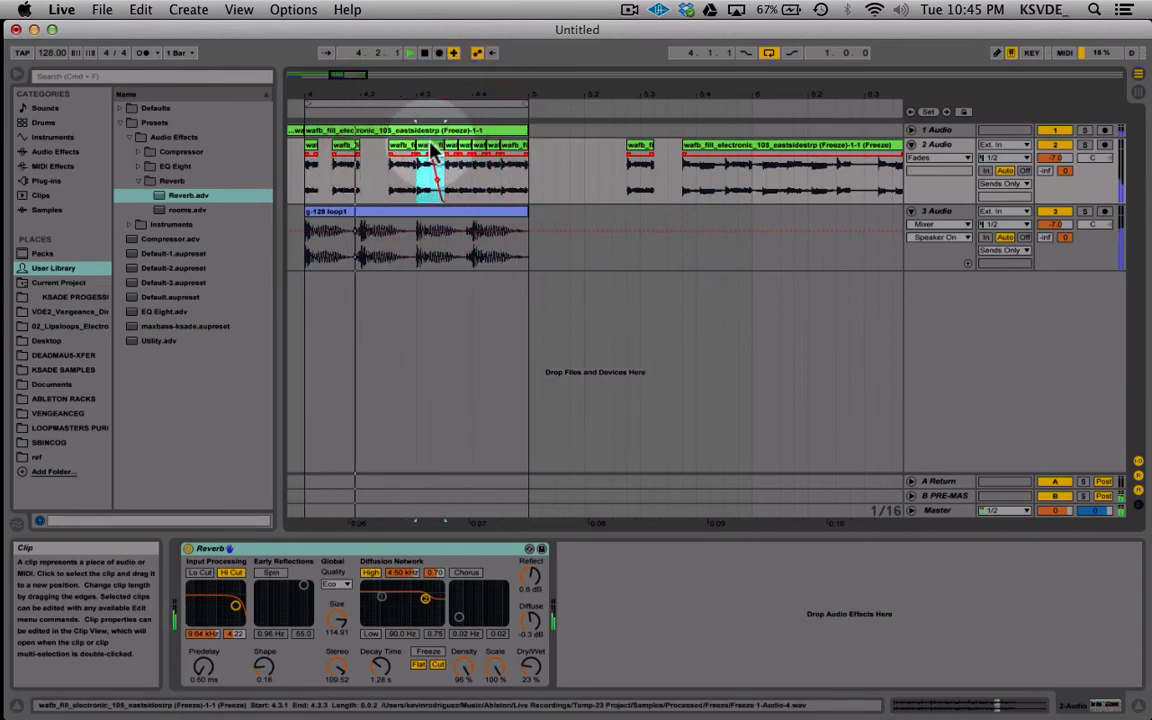
Step: Replace the last clip of bar 4, at 4.4.3, with the faded clip and stop playback
left_click(509, 145)
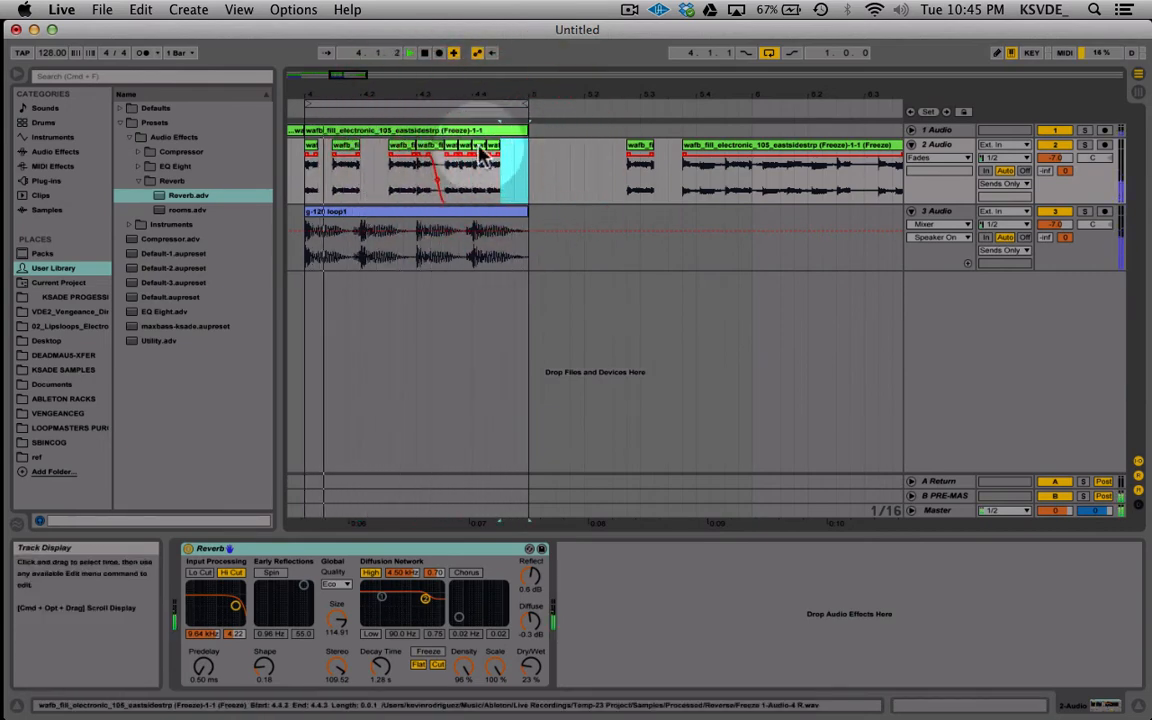
left_click_drag(424, 148, 513, 148)
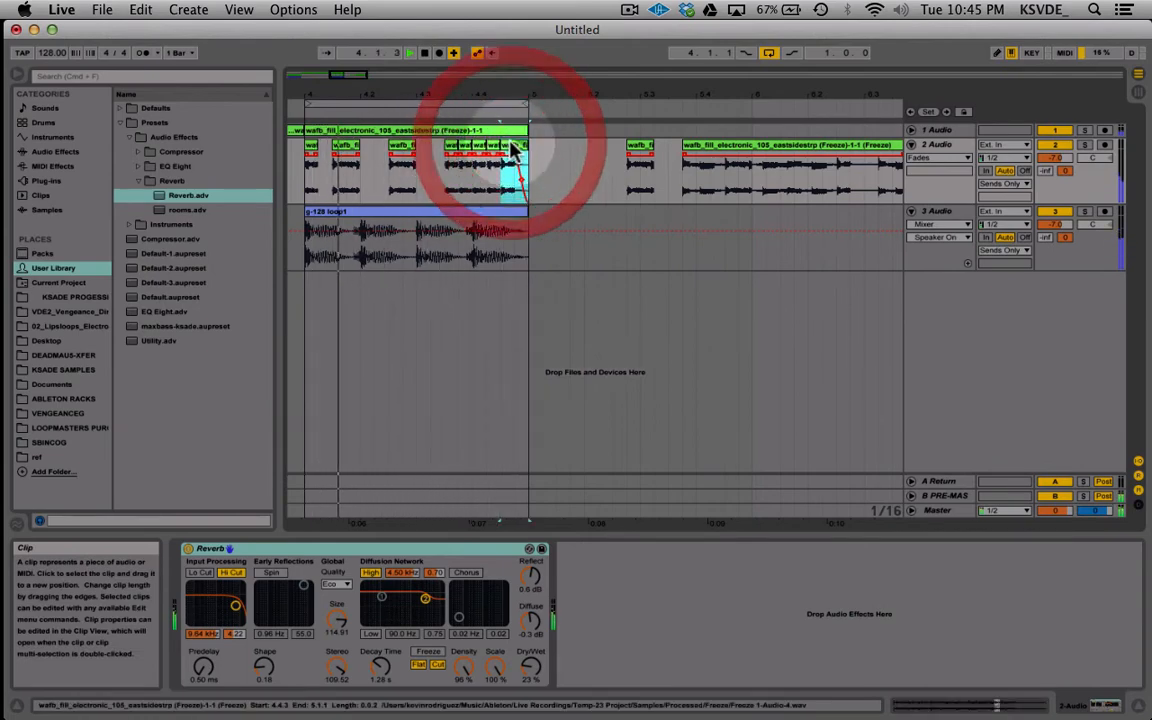
left_click(572, 168)
key("space")
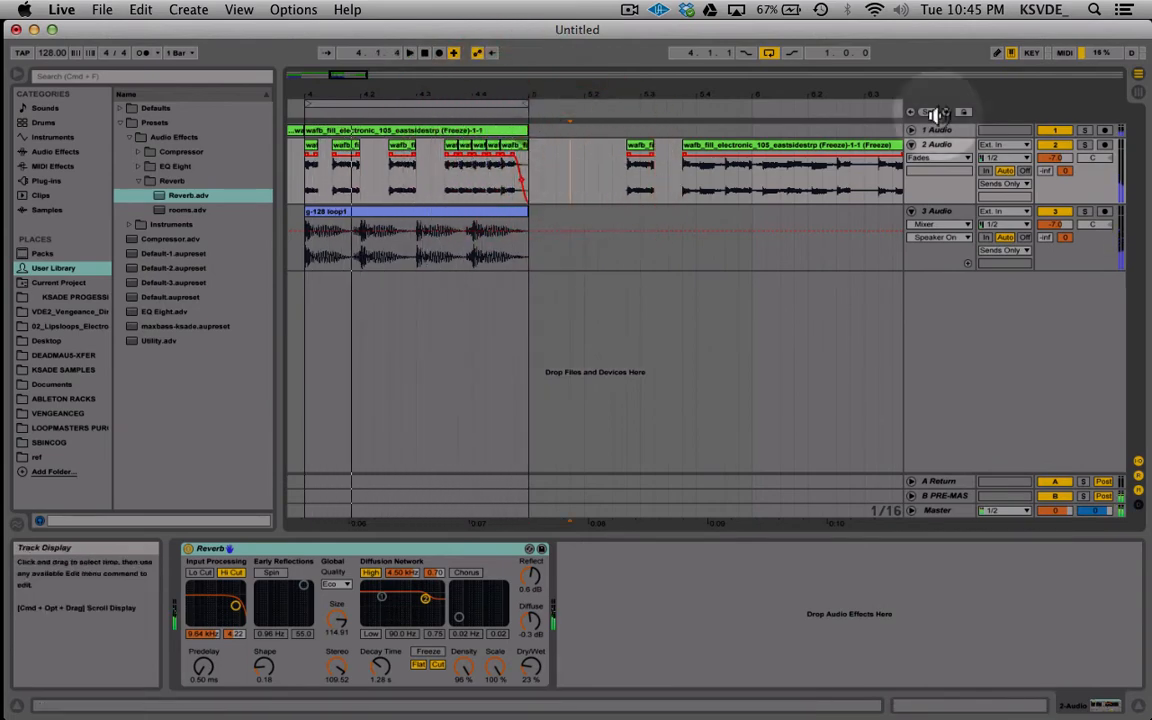
Step: Listen to bar 4 with track 2 soloed, and again with all tracks together
left_click(1084, 145)
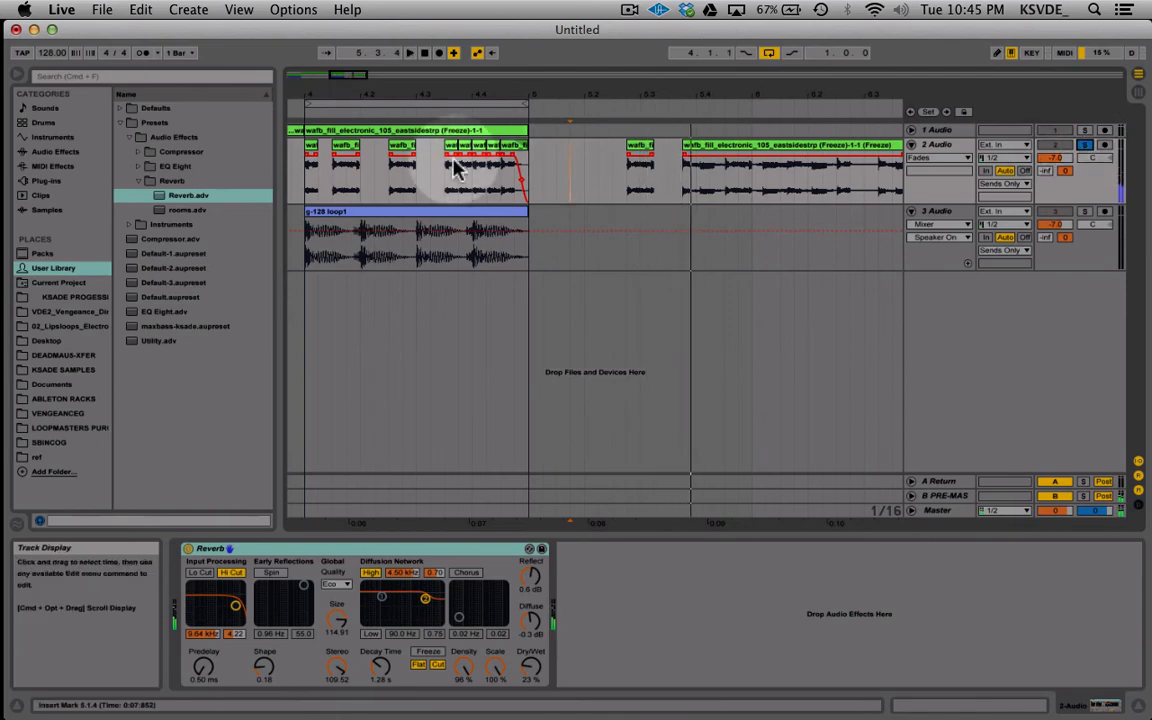
left_click(305, 168)
key("space")
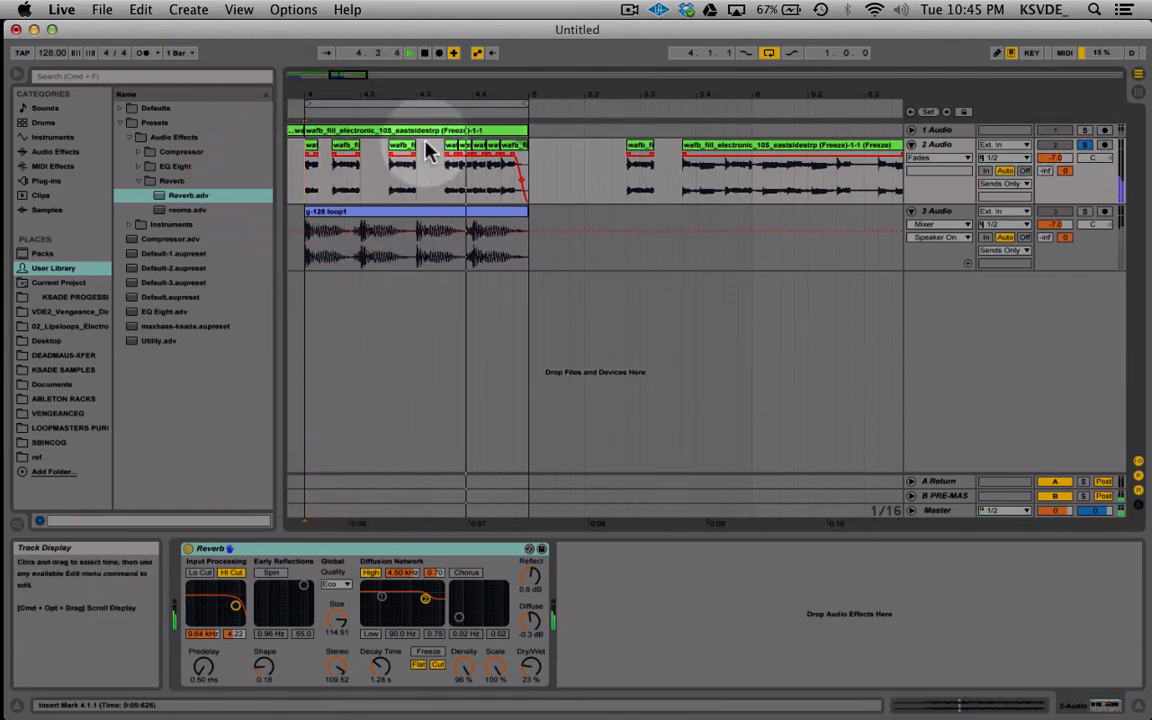
key("space")
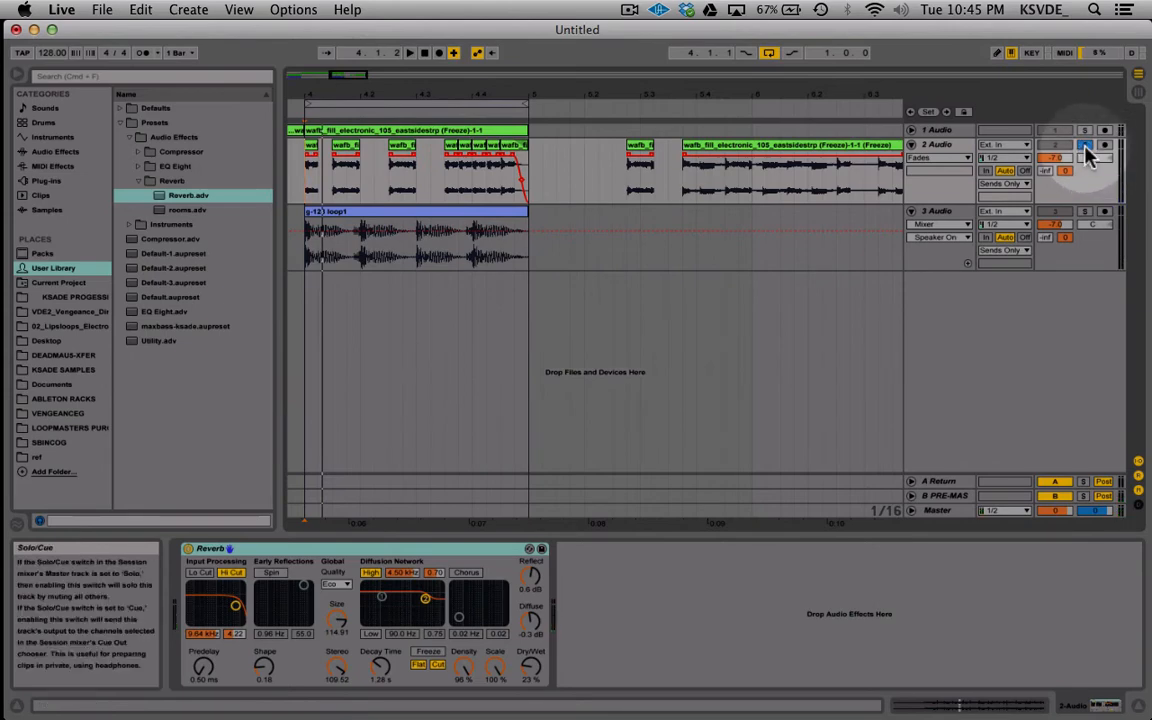
left_click(1086, 147)
key("space")
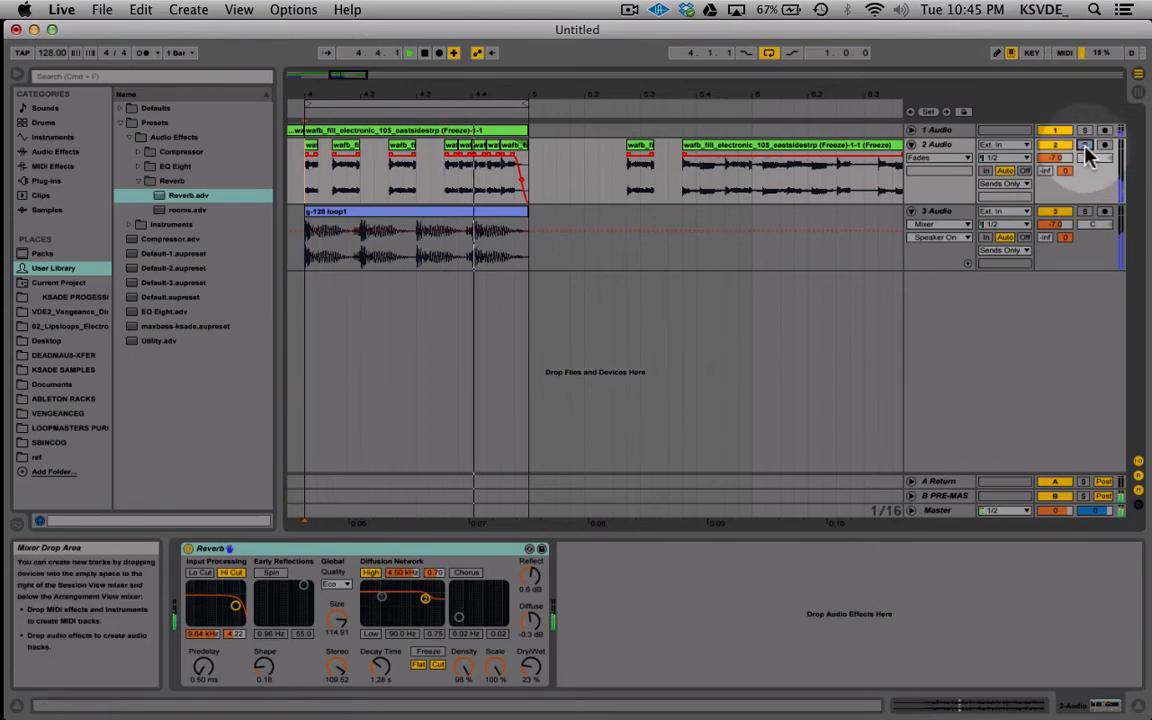
key("space")
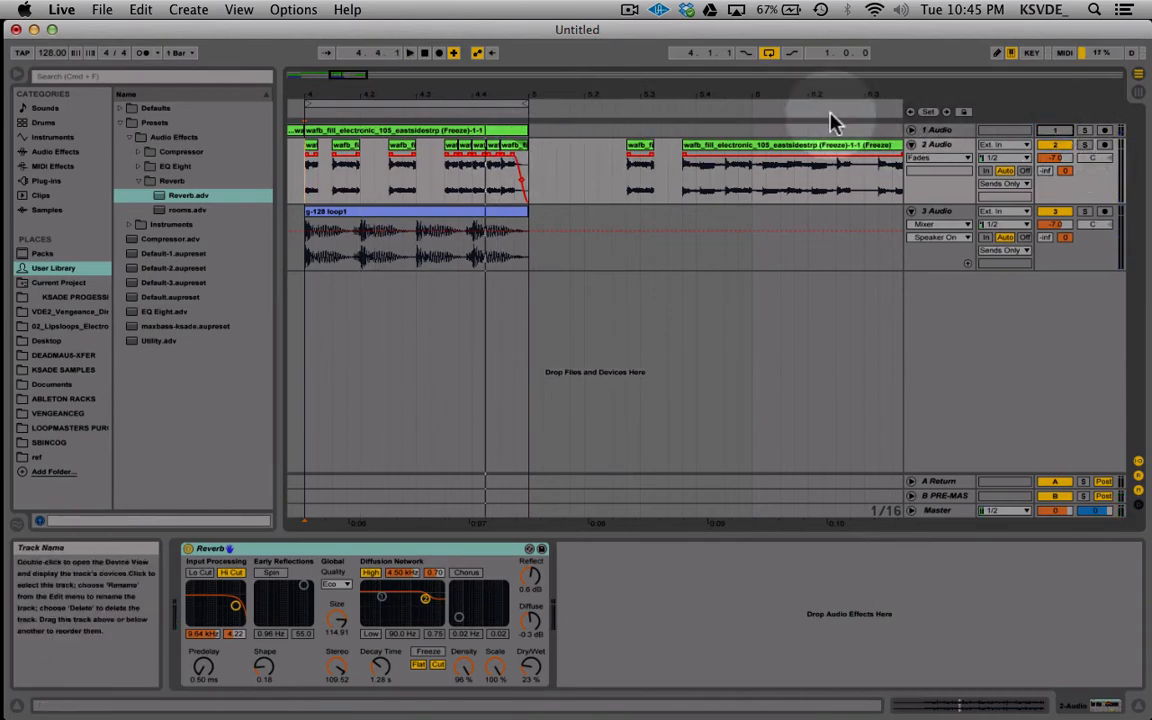
Step: Delete the collapsed first audio track and play the remaining tracks from 4.1.1
left_click(945, 133)
key("Delete")
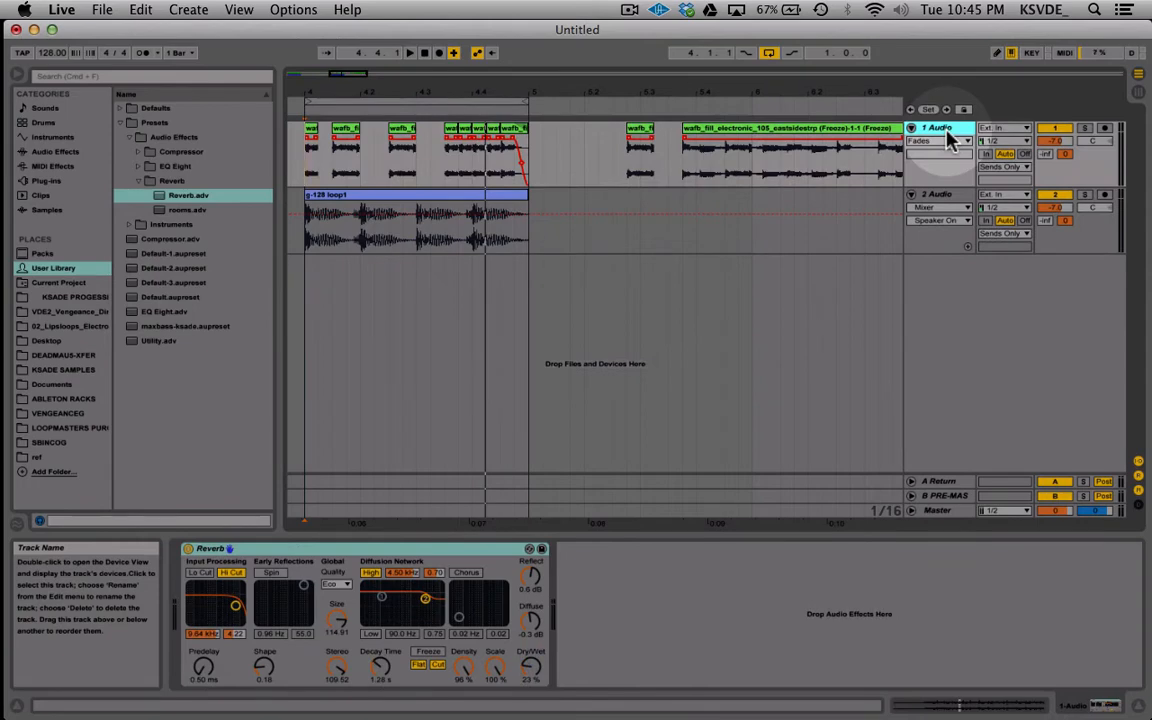
left_click(315, 152)
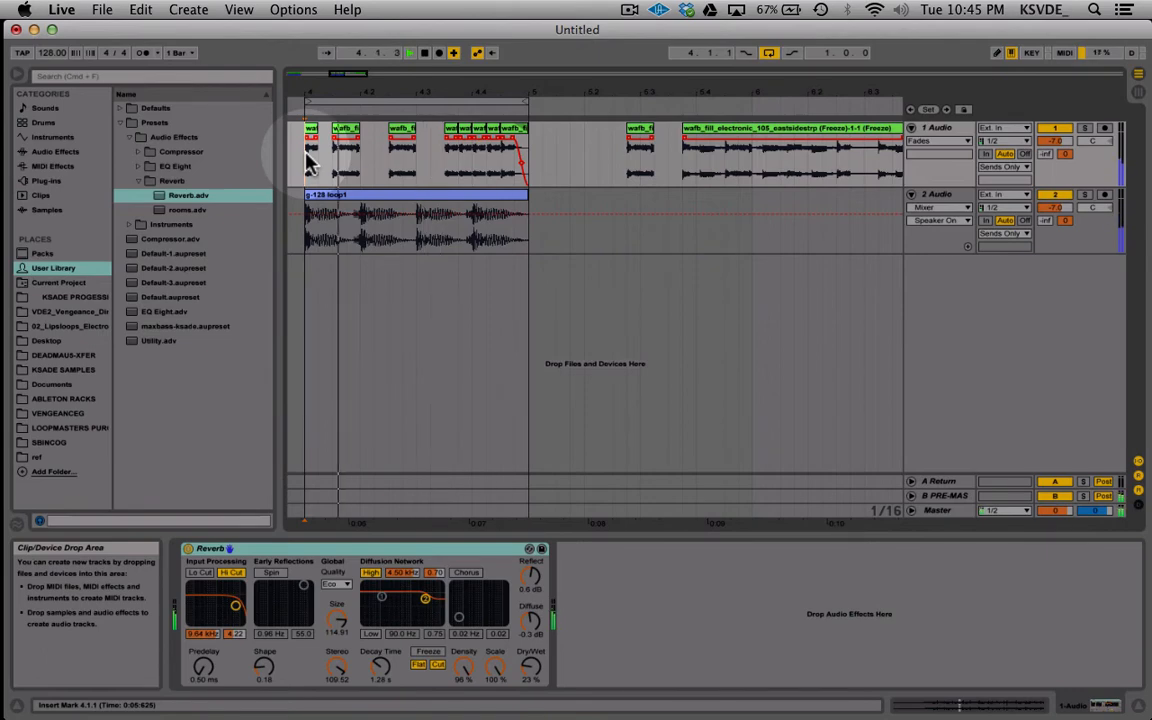
key("super+s")
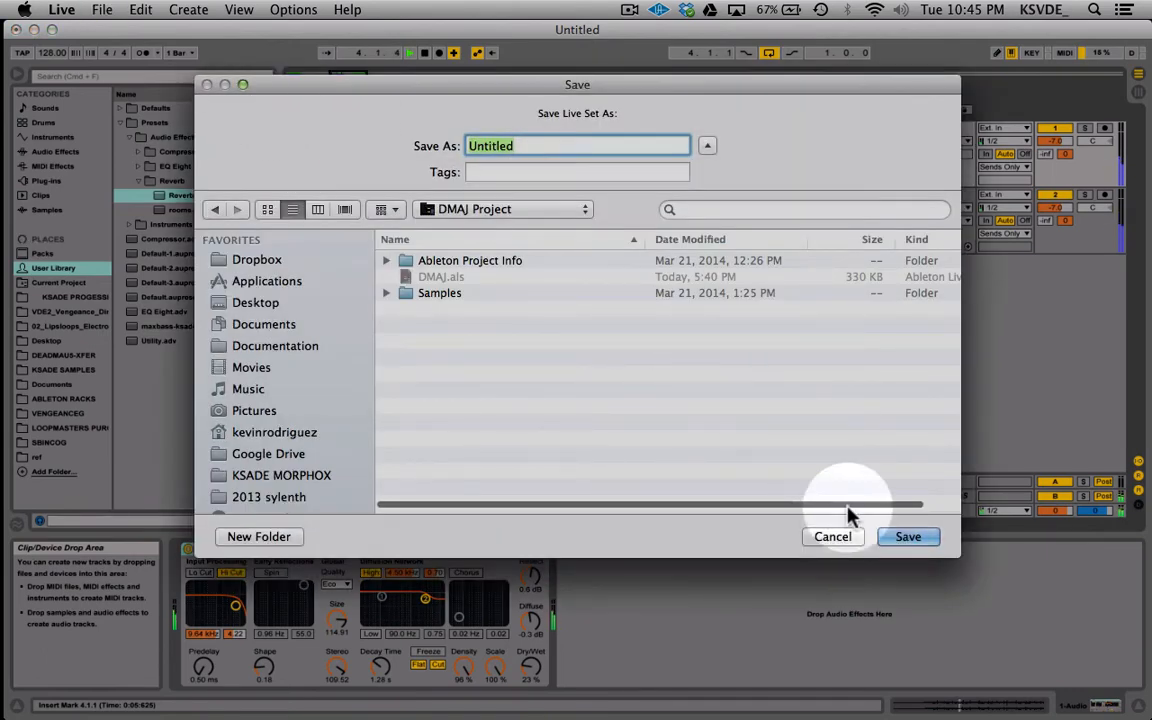
left_click(831, 537)
key("space")
Step: Consolidate all clips in bar 4 of track 1 into a single clip and listen to it
mouse_move(540, 150)
left_mouse_down()
mouse_move(334, 146)
mouse_move(527, 167)
left_mouse_up()
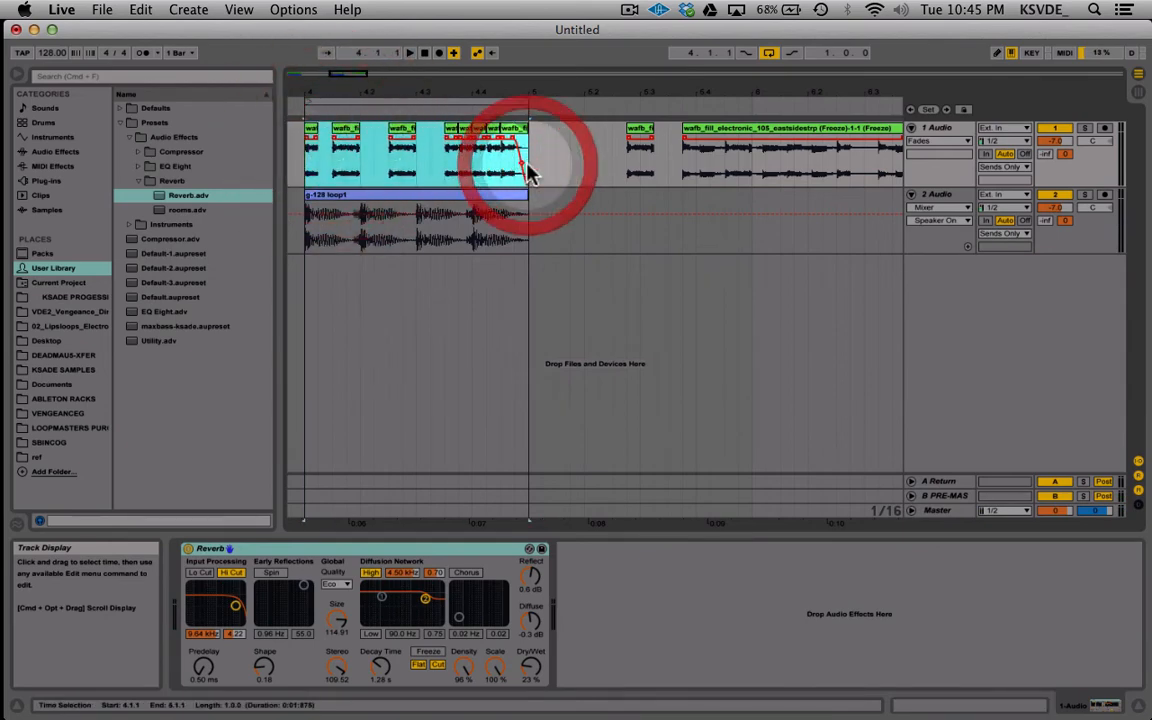
key("super+j")
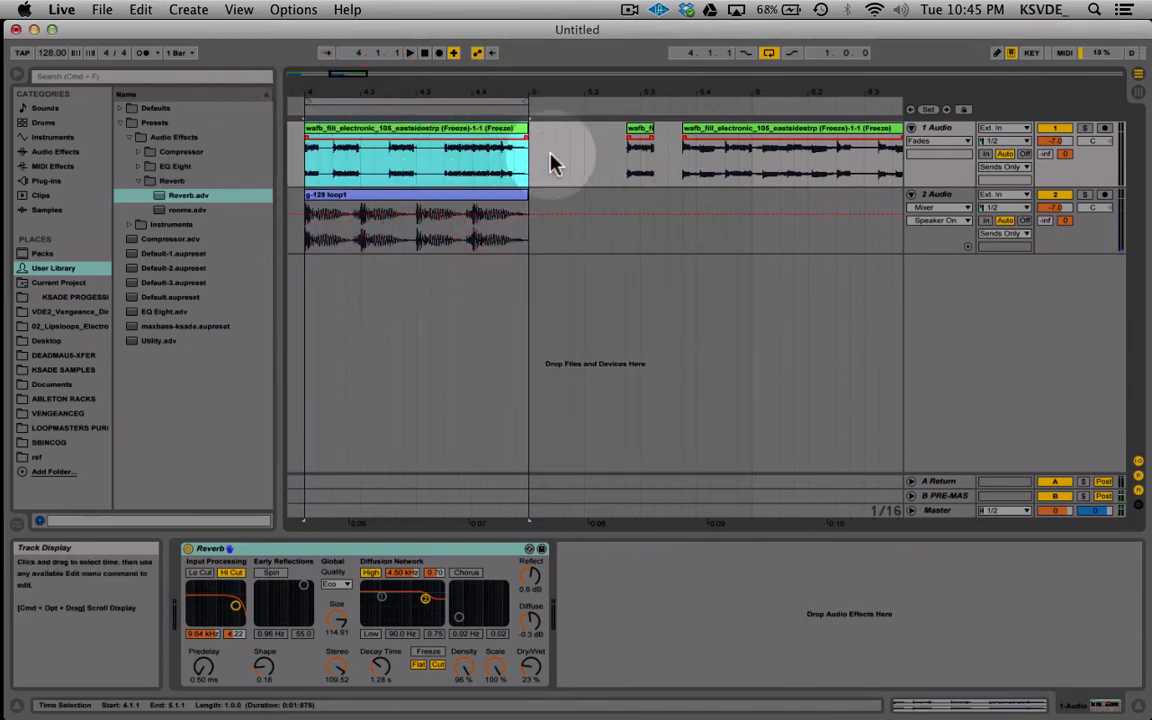
left_click(418, 133)
key("space")
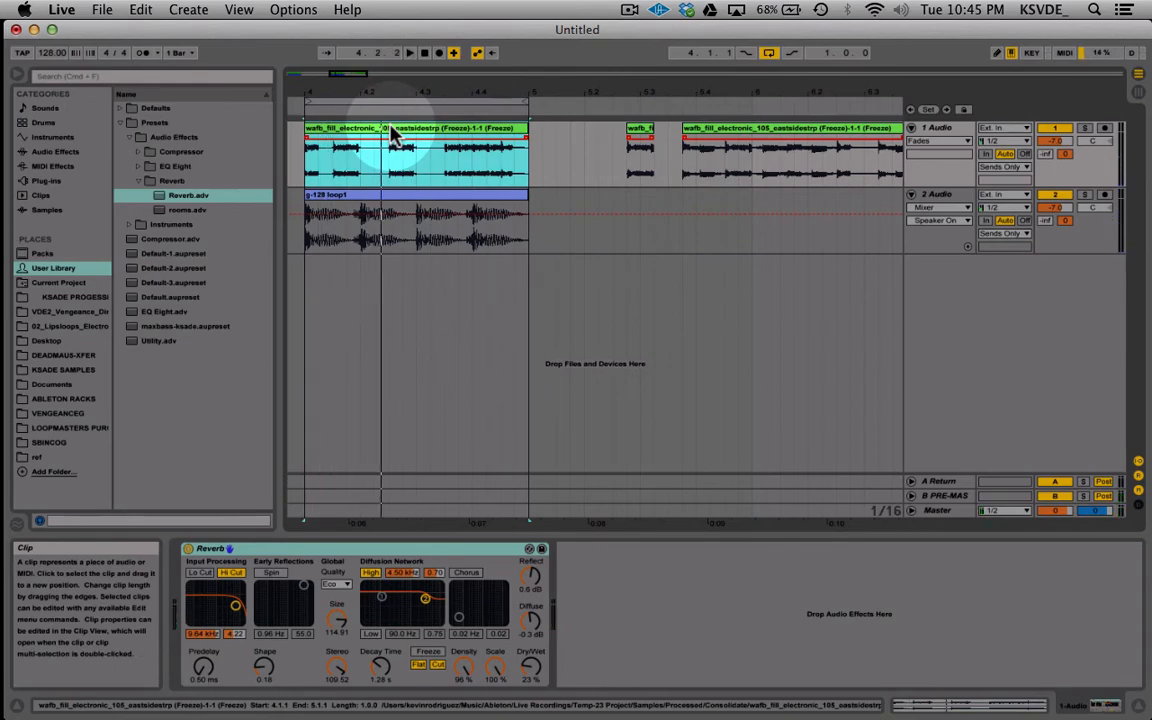
Step: Play bar 4 and compare the consolidated clip with track 2 switched off and on again
scroll(391, 129, "left", 5)
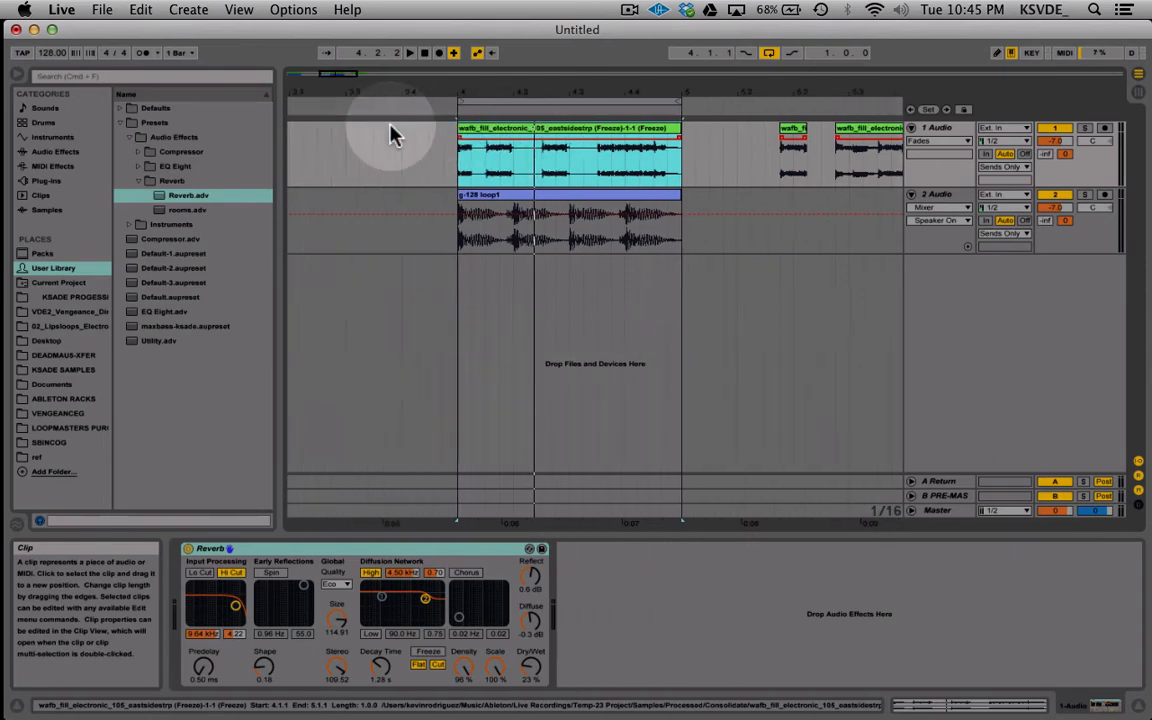
scroll(391, 129, "right", 4)
left_click_drag(347, 78, 300, 64)
left_click(380, 165)
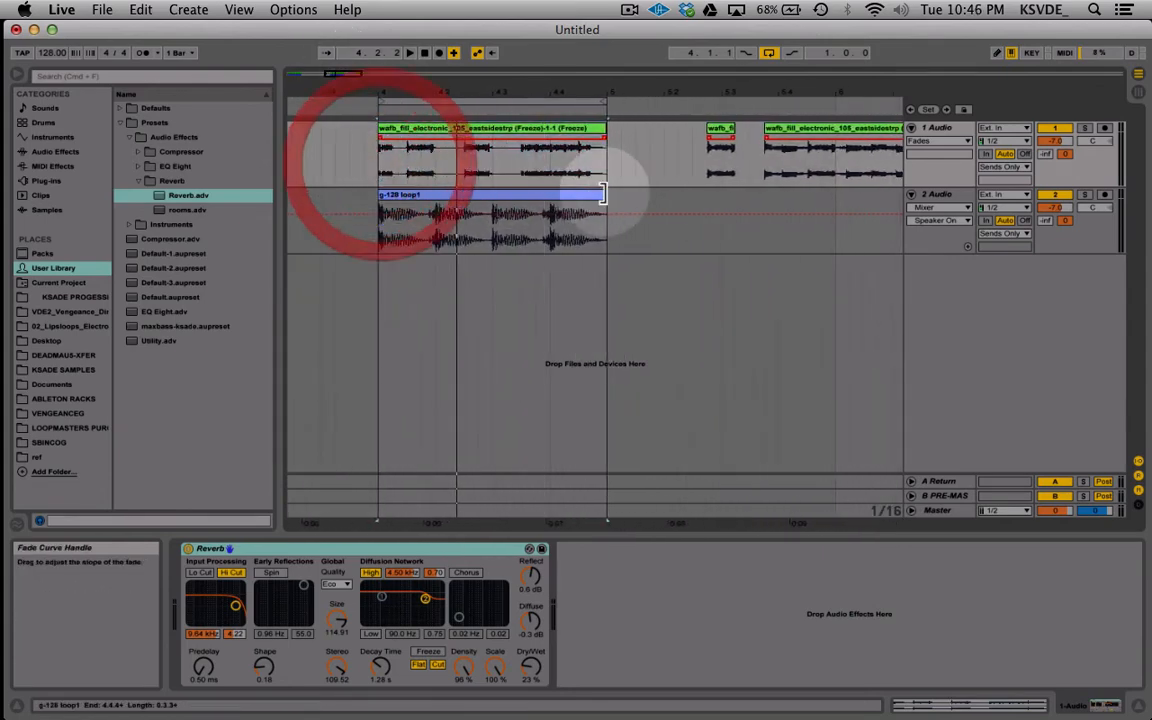
key("space")
left_click(1058, 196)
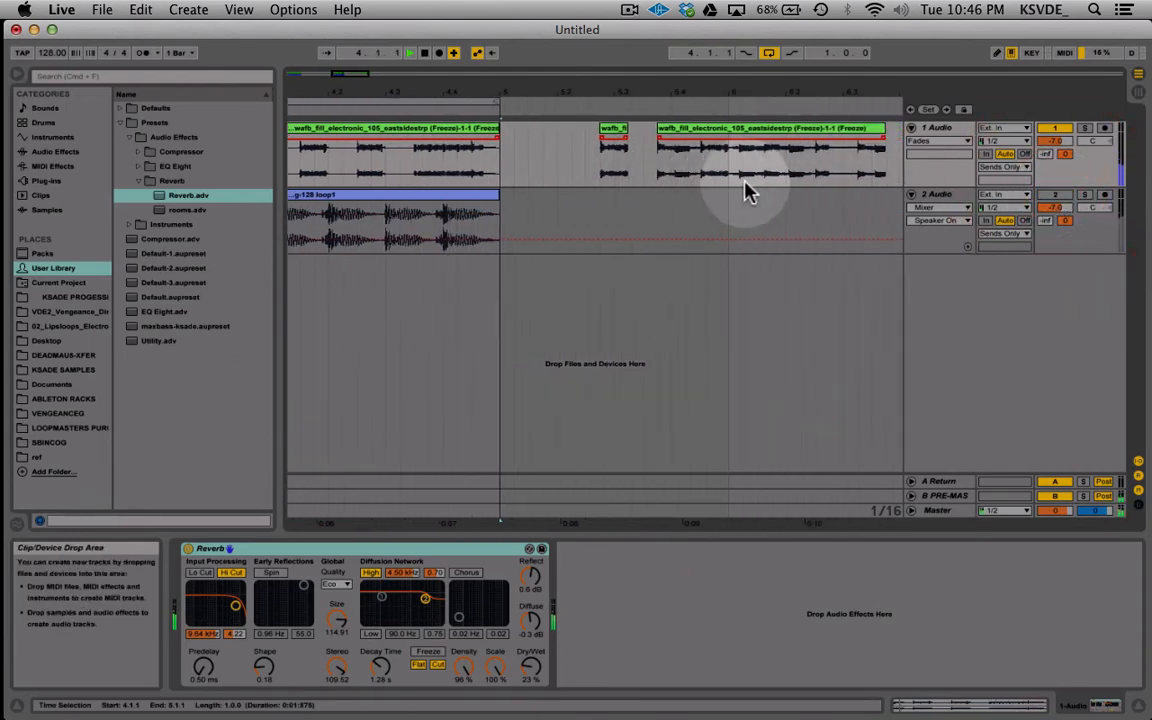
left_click(1045, 200)
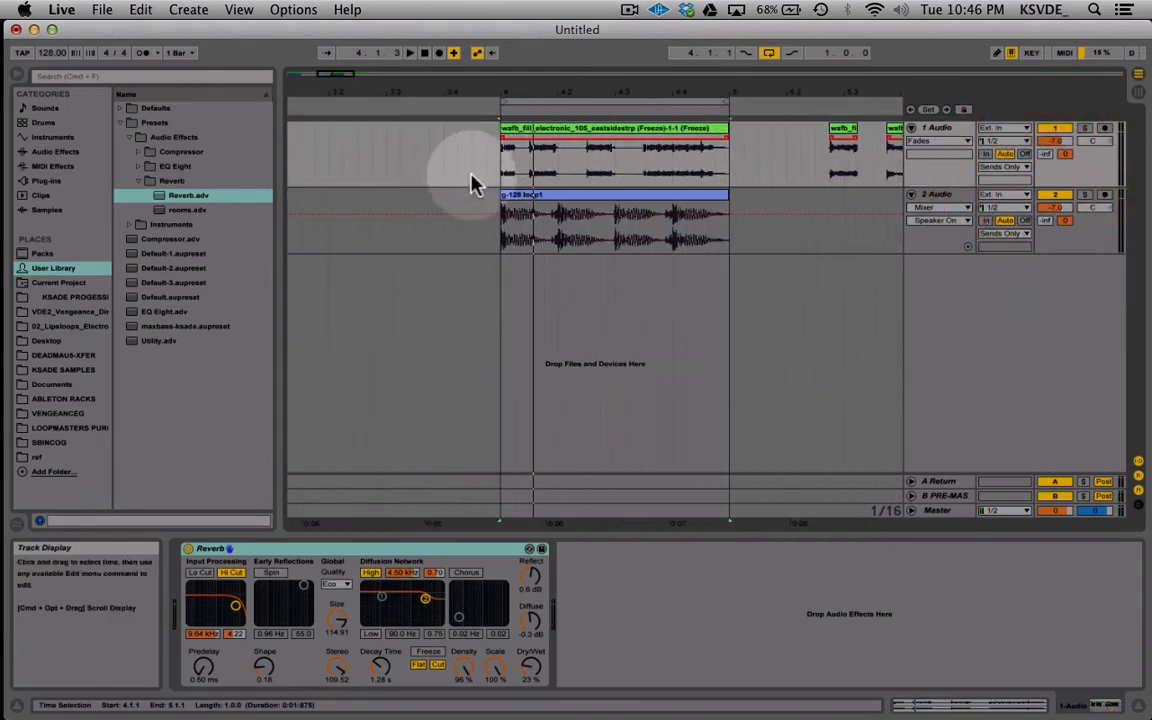
Step: Copy the g-128 loop1 clip on track 2 one bar earlier, to 3.1.1
left_click(593, 205)
left_click_drag(593, 197, 361, 195)
key("space")
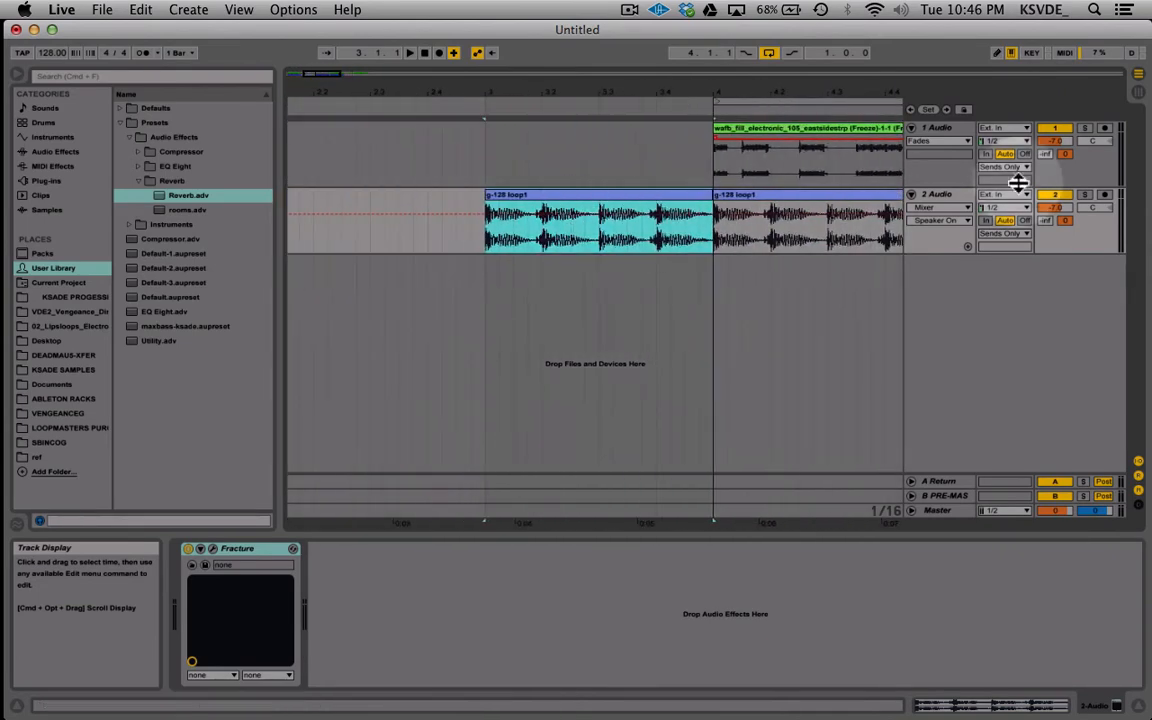
Step: Check the device chain of track 1 and open the Fracture plug-in window on track 2
left_click(940, 128)
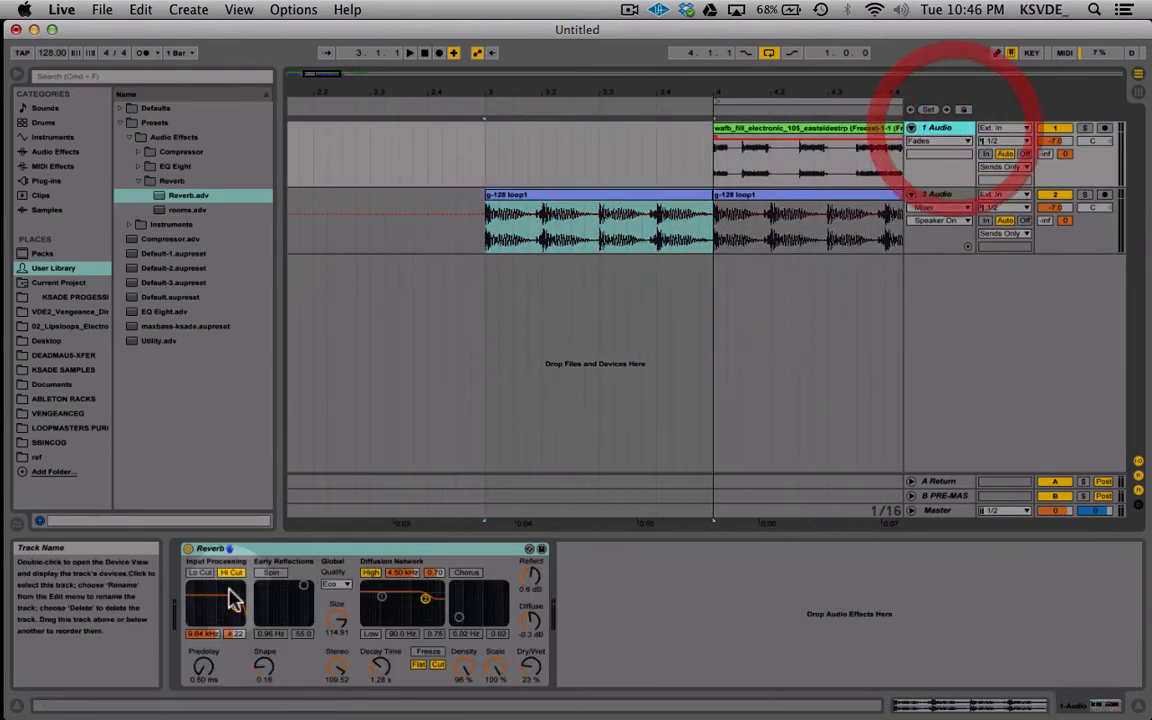
left_click(938, 484)
left_click(938, 194)
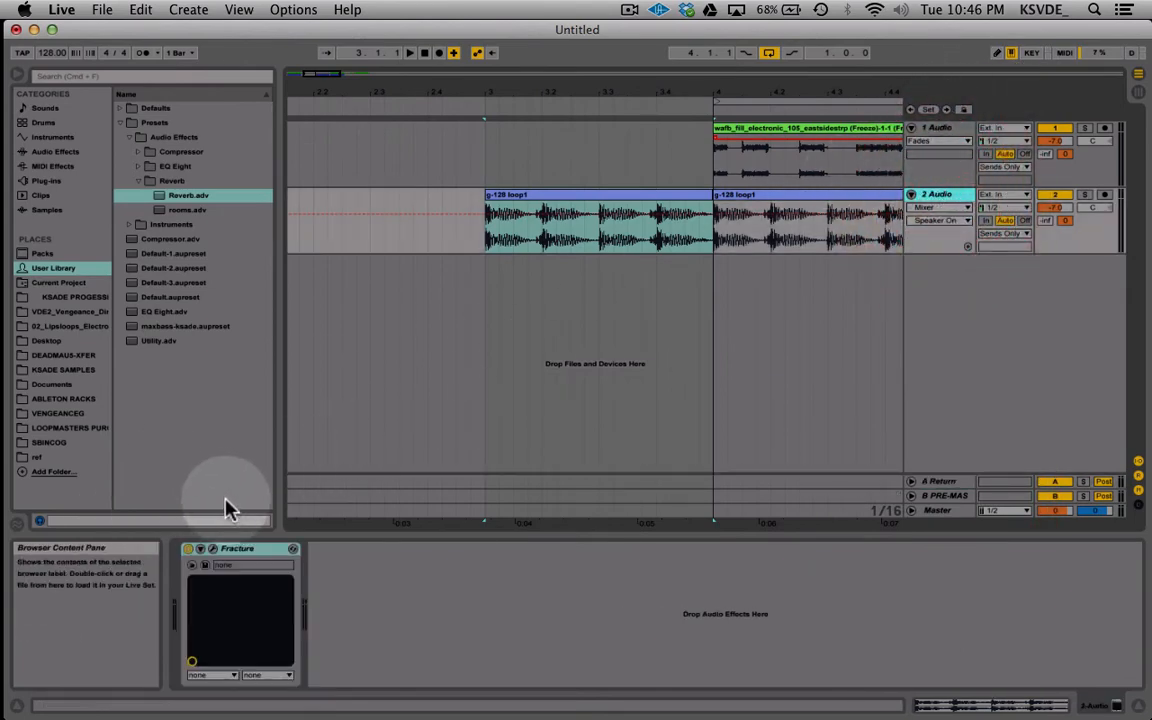
left_click(212, 548)
Step: Set the playback loop around the copied clip in bar 3 and keep Fracture's Dry_Wet at 0.00 %
left_click_drag(509, 186, 551, 249)
left_click(560, 185)
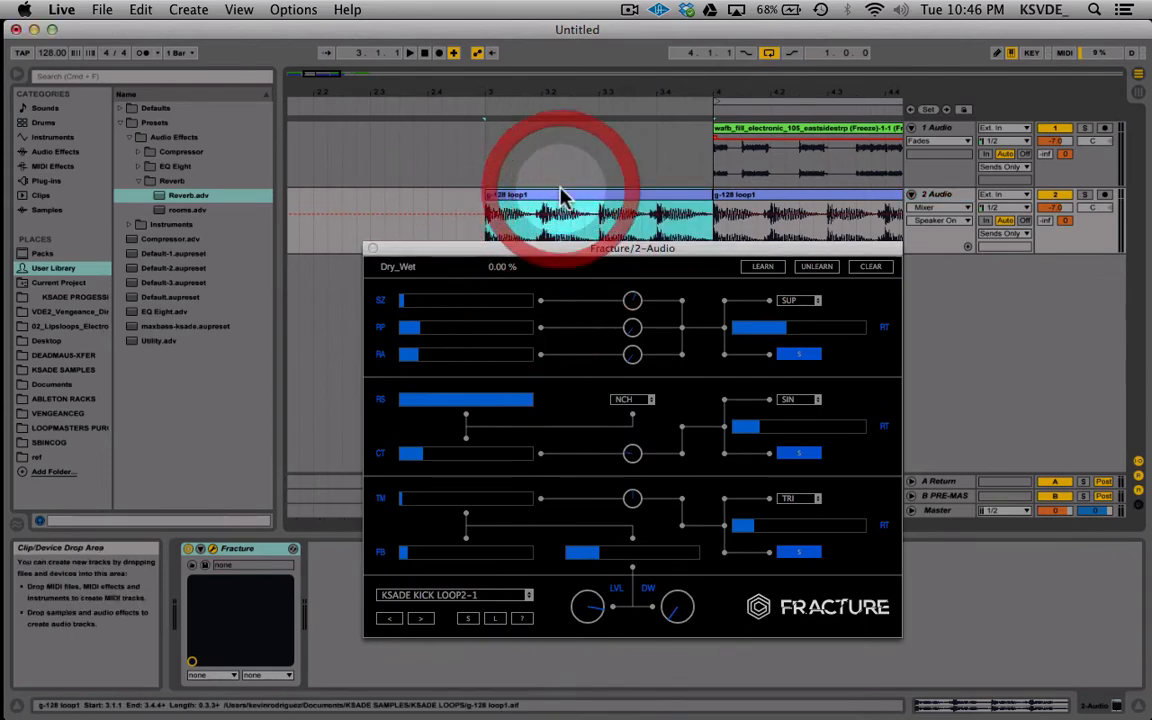
left_click_drag(672, 608, 680, 714)
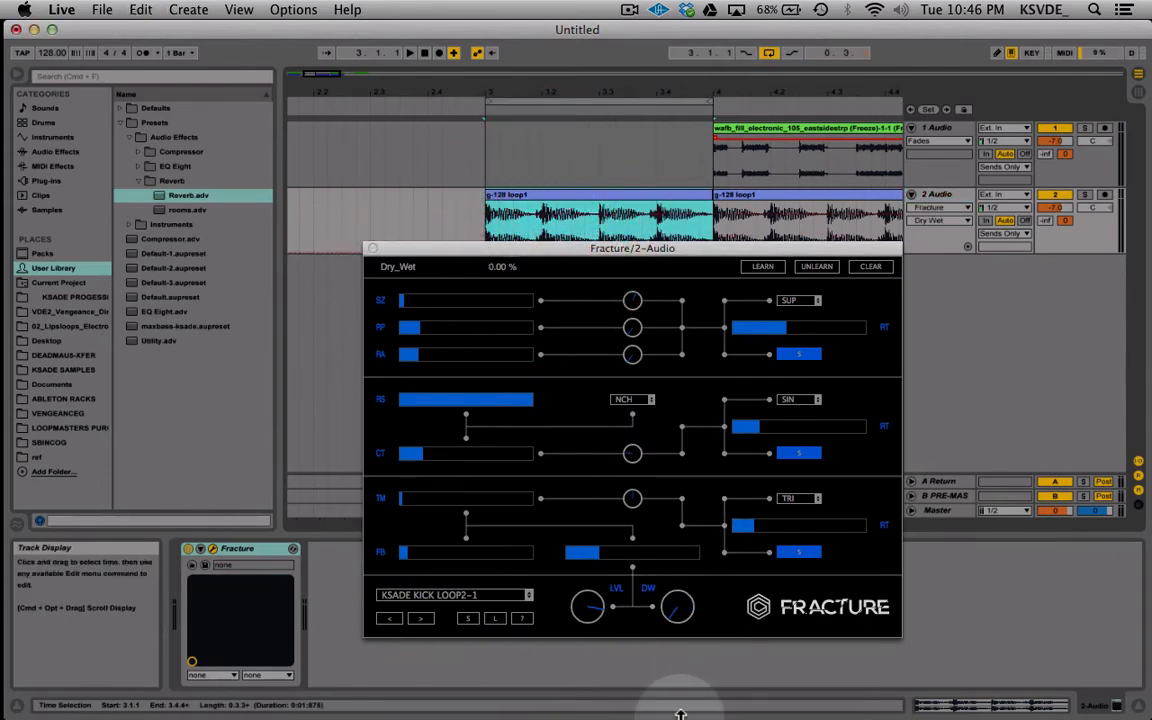
left_click(596, 196)
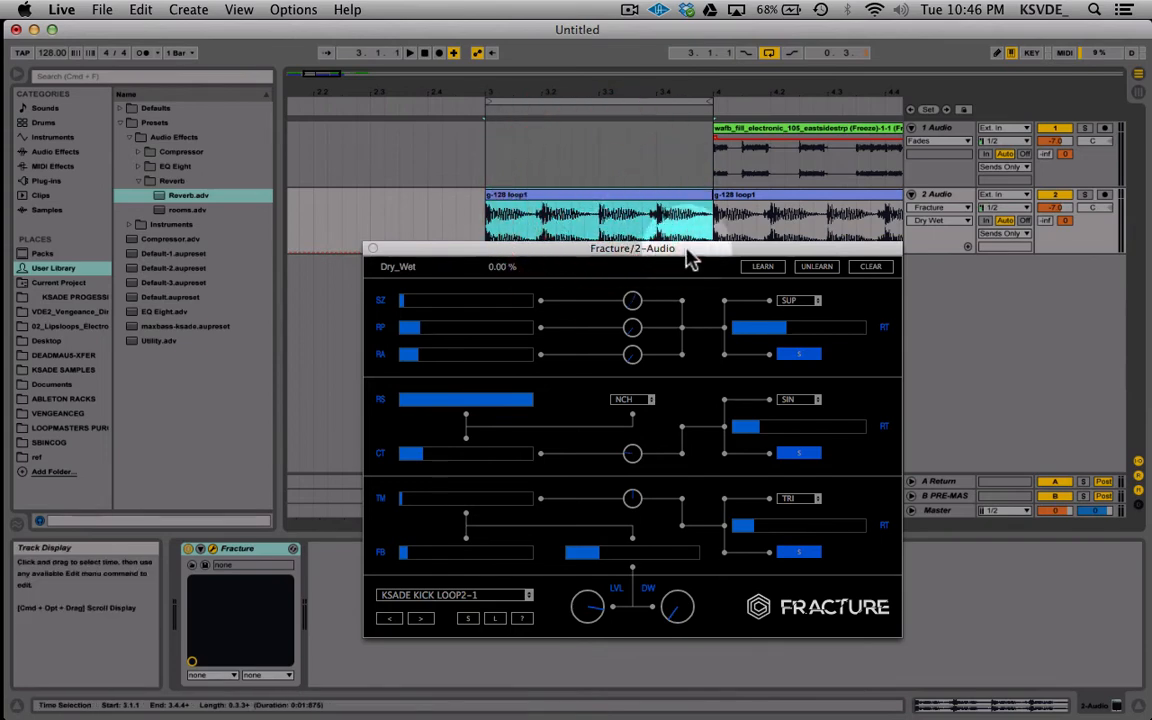
Step: Solo track 2 and sweep Fracture's Dry_Wet up to about 94 % and back to 0.00 % while the loop plays
left_click(1084, 194)
left_click(597, 207)
key("space")
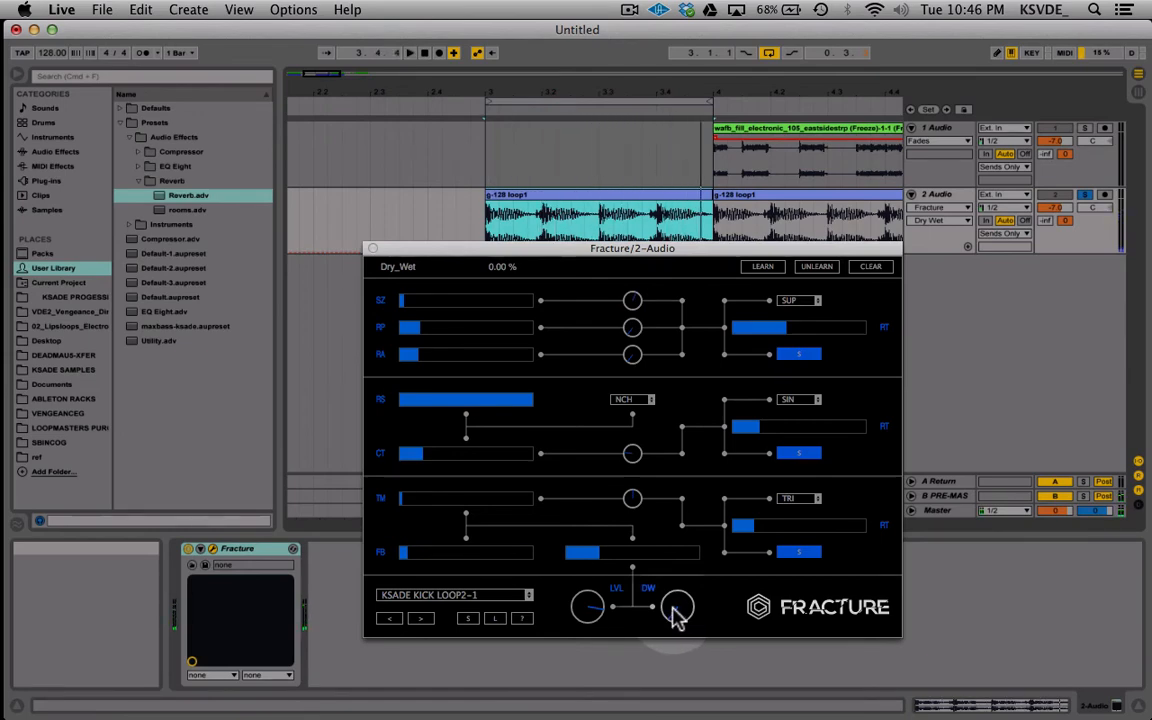
left_click_drag(679, 581, 678, 617)
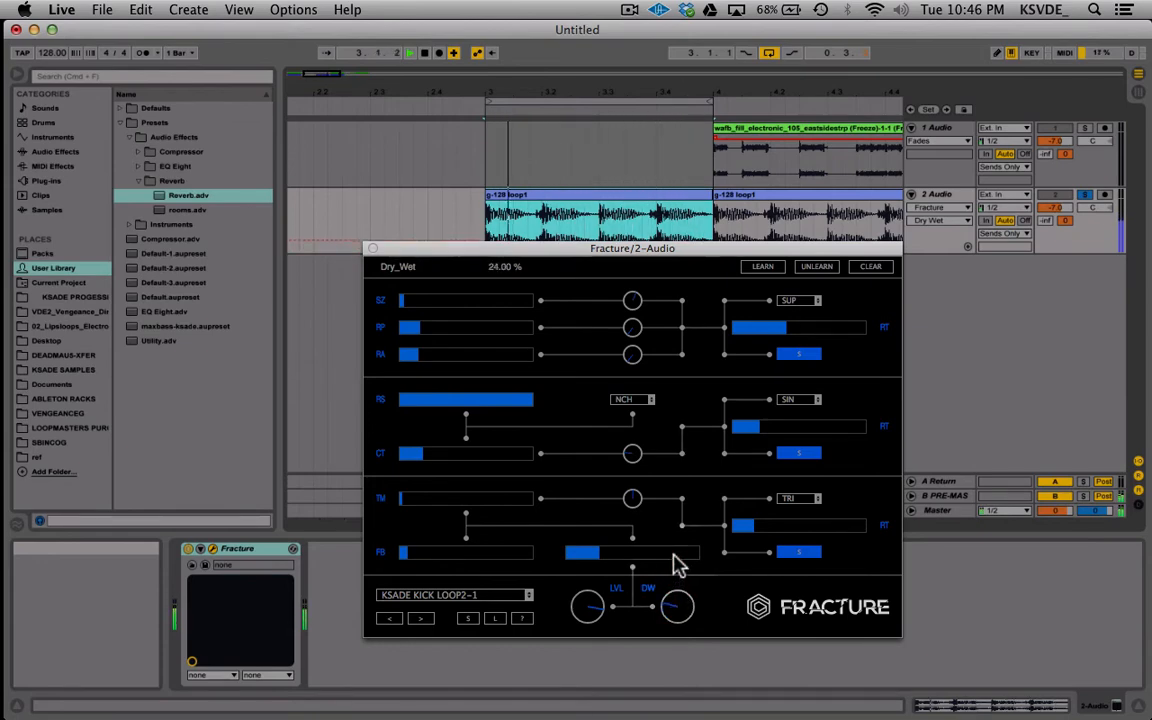
left_click_drag(679, 622, 680, 615)
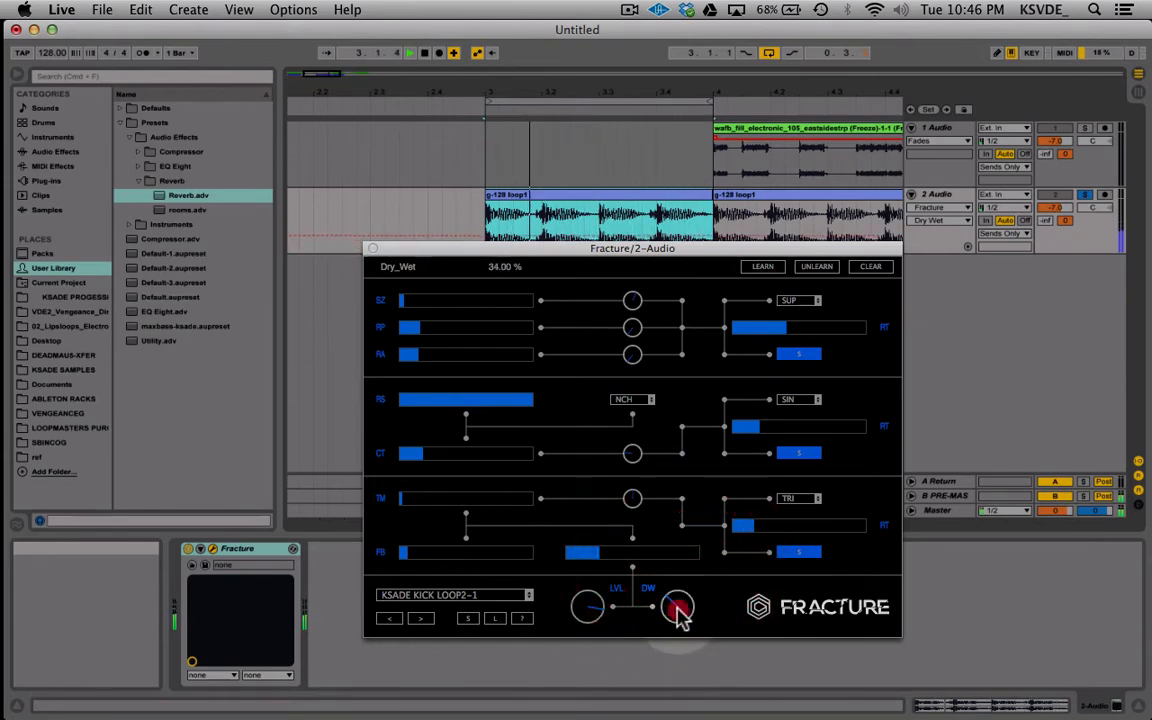
left_click_drag(680, 570, 681, 541)
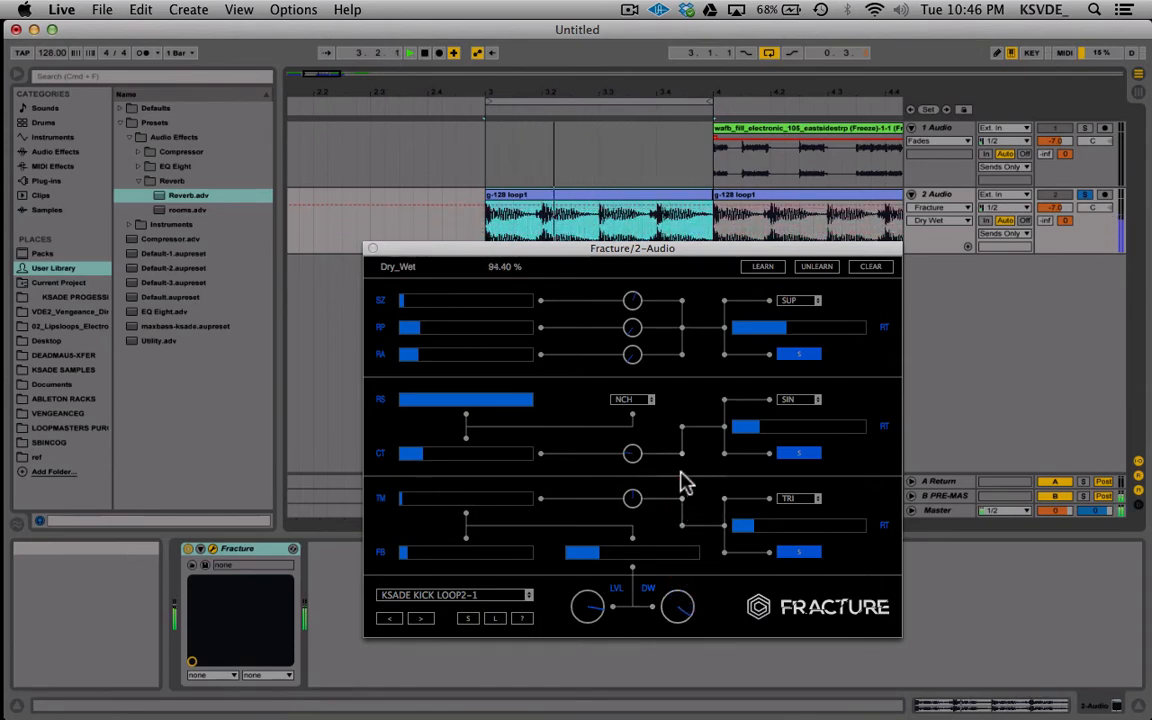
left_click_drag(683, 483, 640, 705)
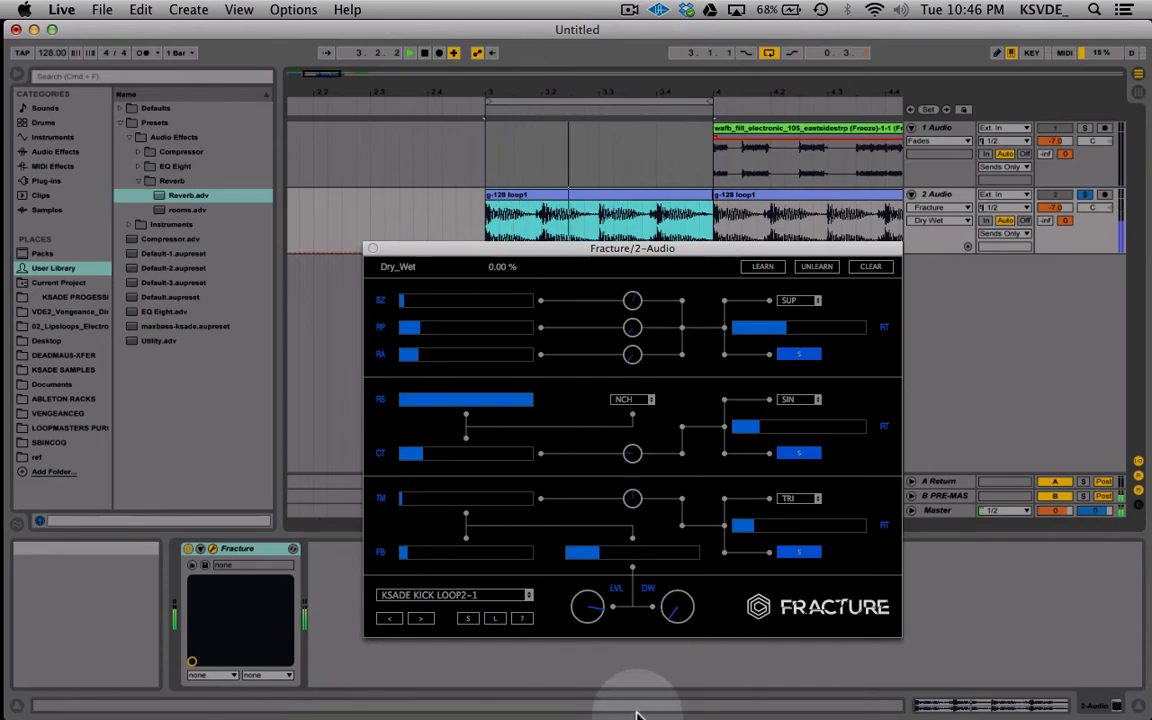
Step: Stop playback, check Fracture's Dry_Wet knob in its plug-in window, and close that window
key("space")
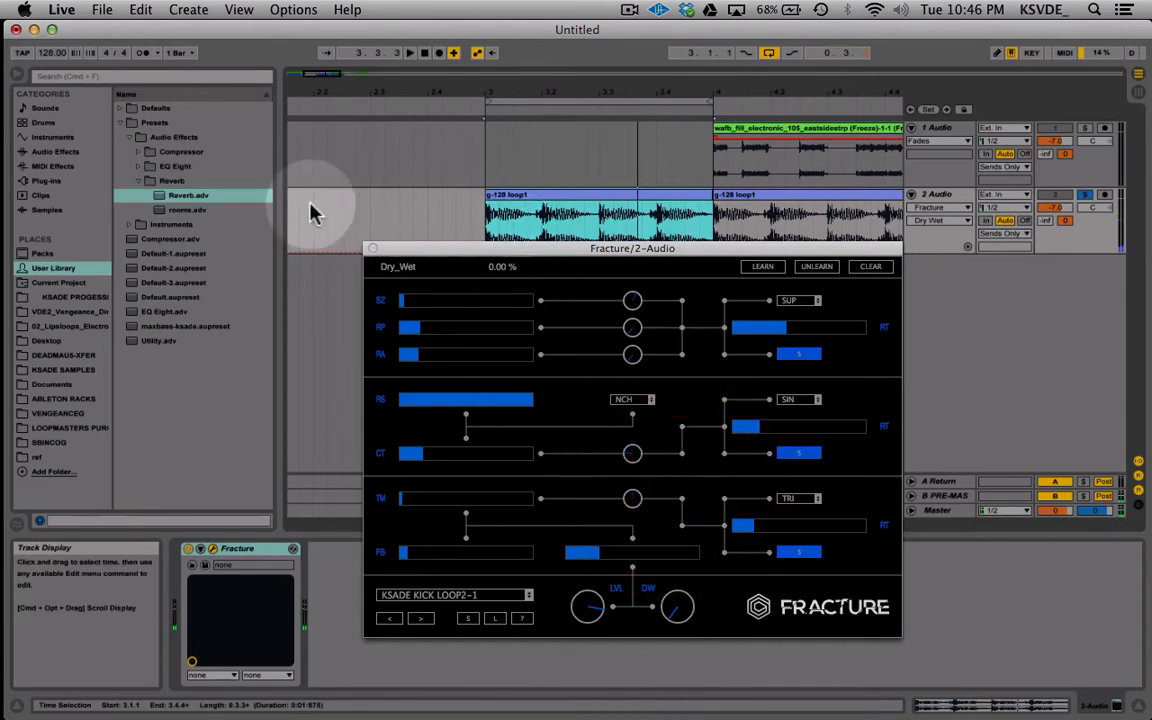
left_click(372, 249)
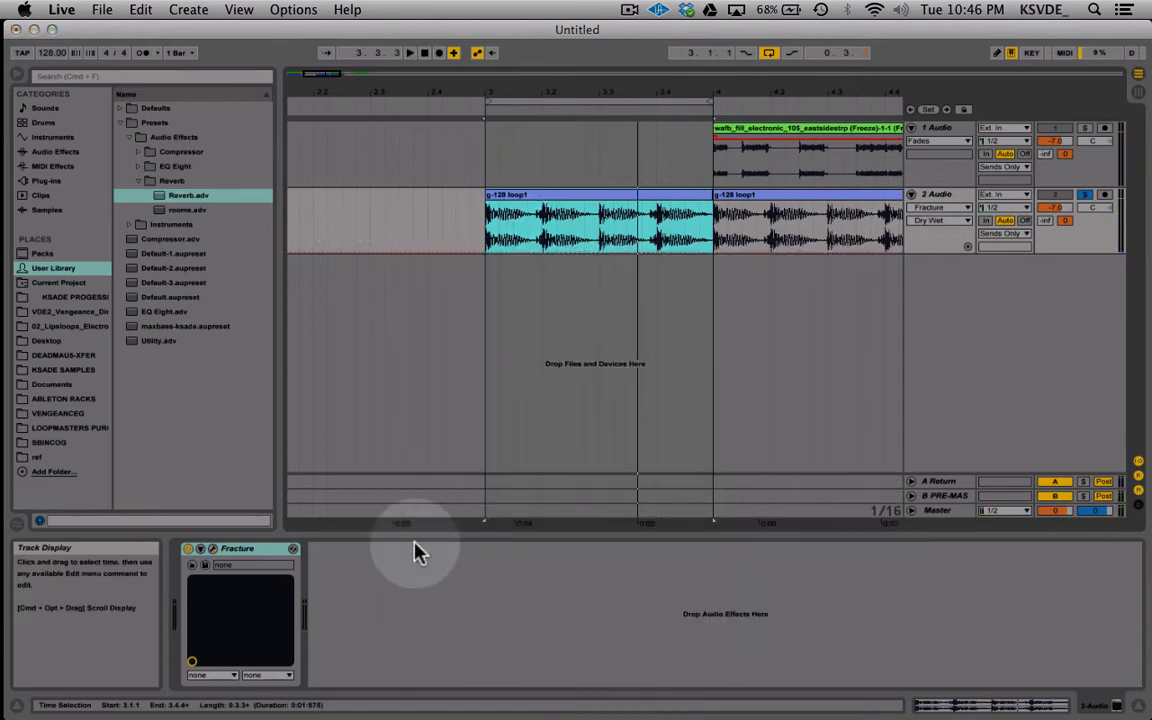
left_click(213, 552)
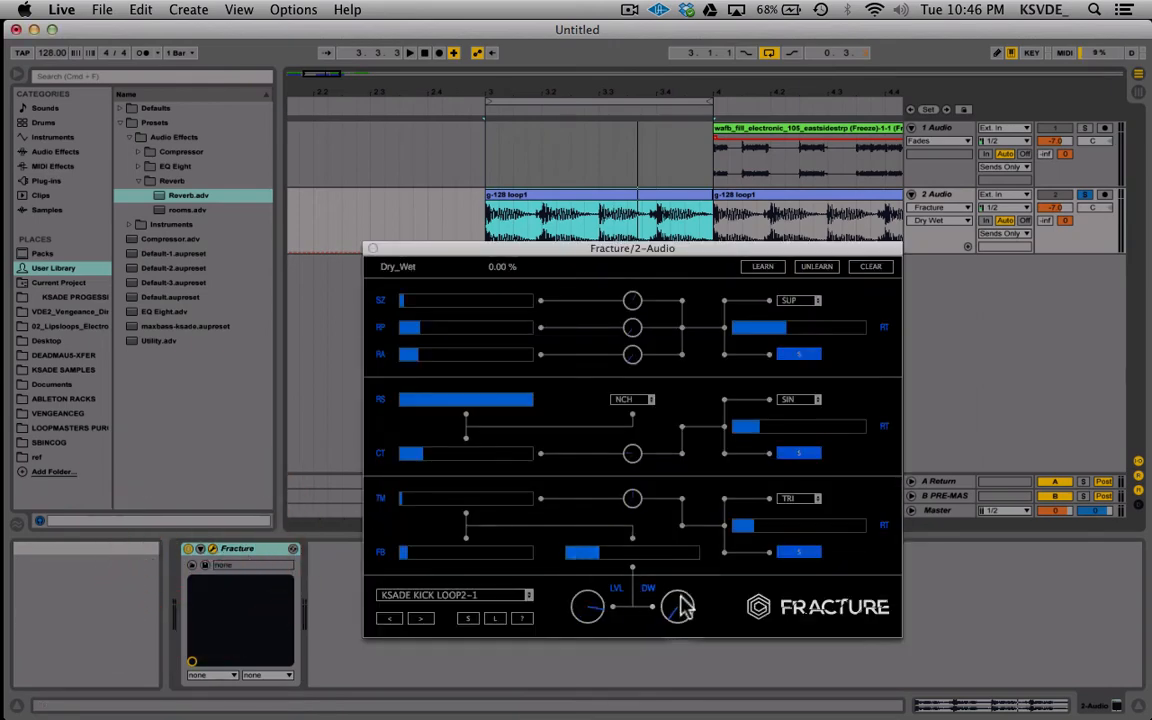
left_click(372, 249)
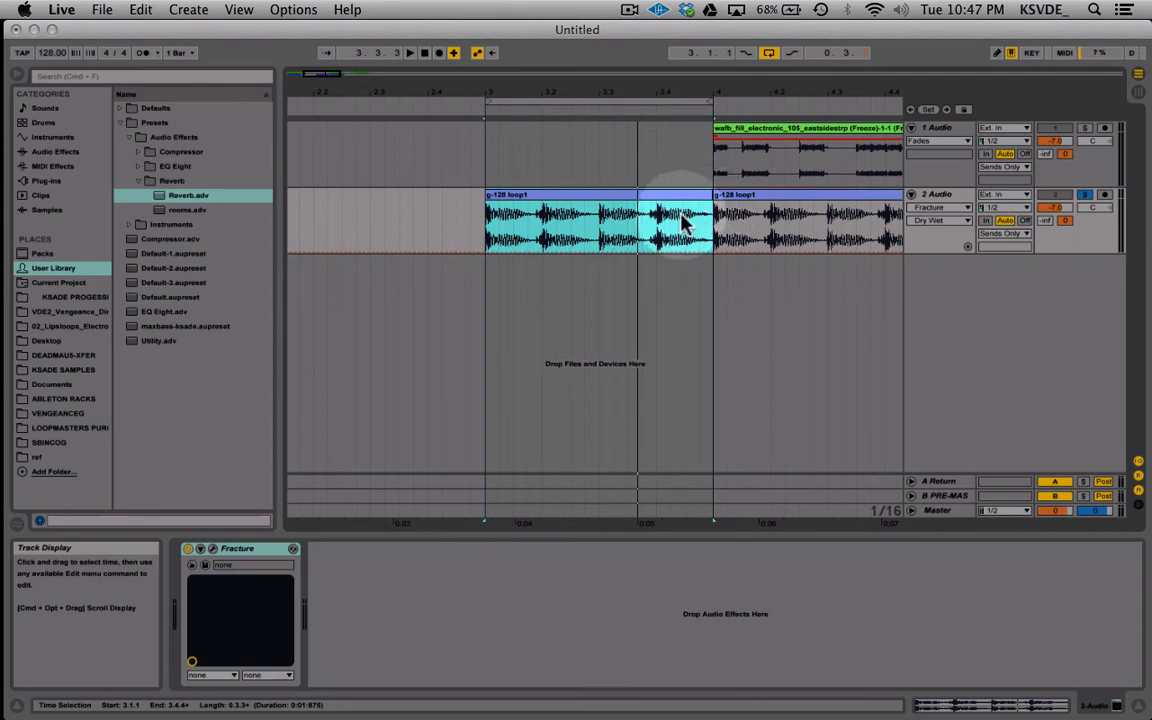
Step: Draw a Dry Wet automation ramp on track 2 that rises from zero at 3.1.1 to maximum and drops back at 4.1.1
left_click(712, 265)
key("b")
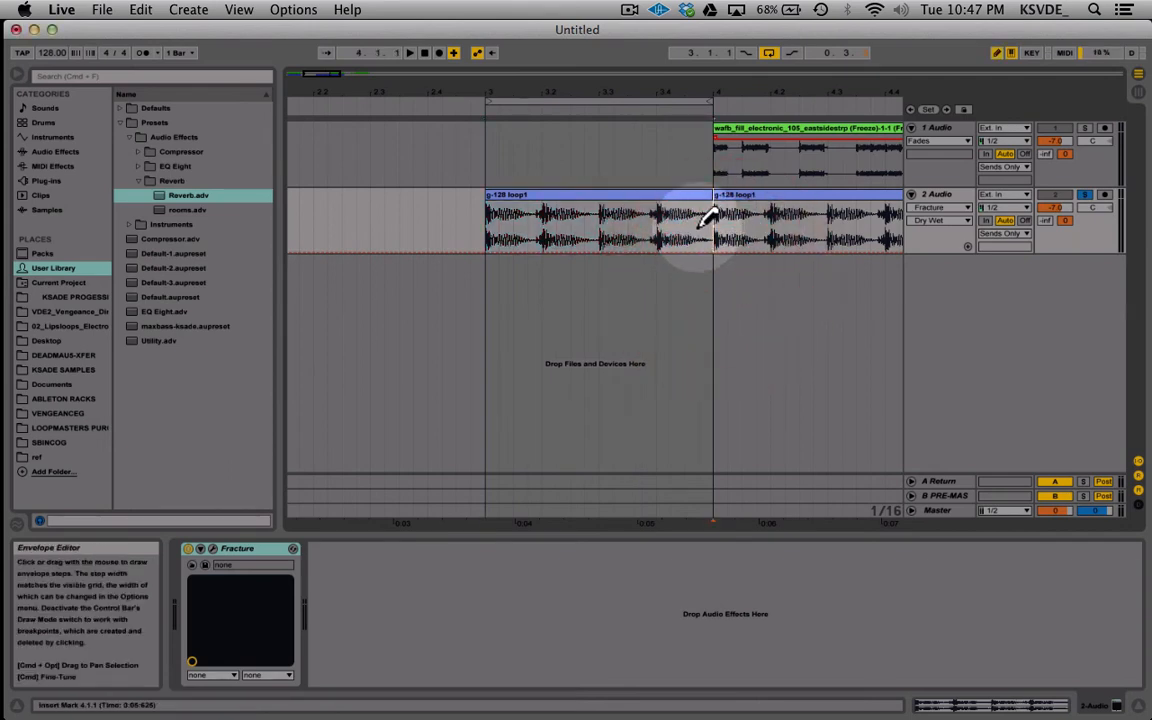
left_click_drag(707, 224, 708, 207)
key("b")
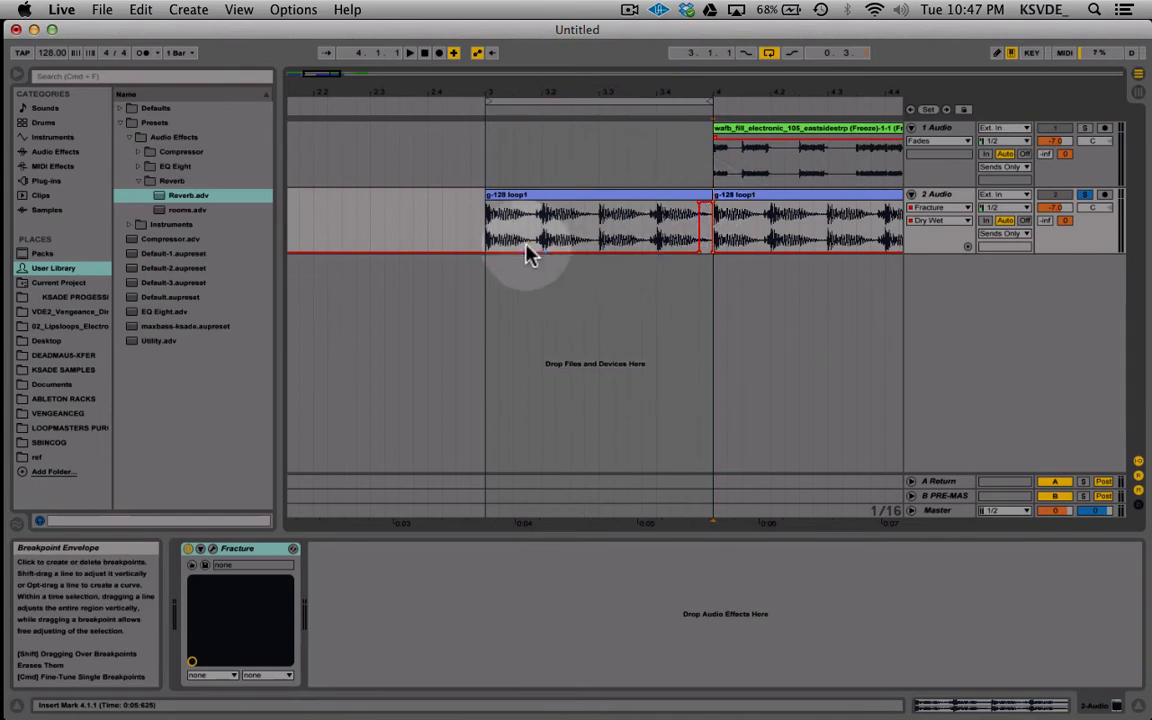
left_click(486, 250)
left_click(700, 251)
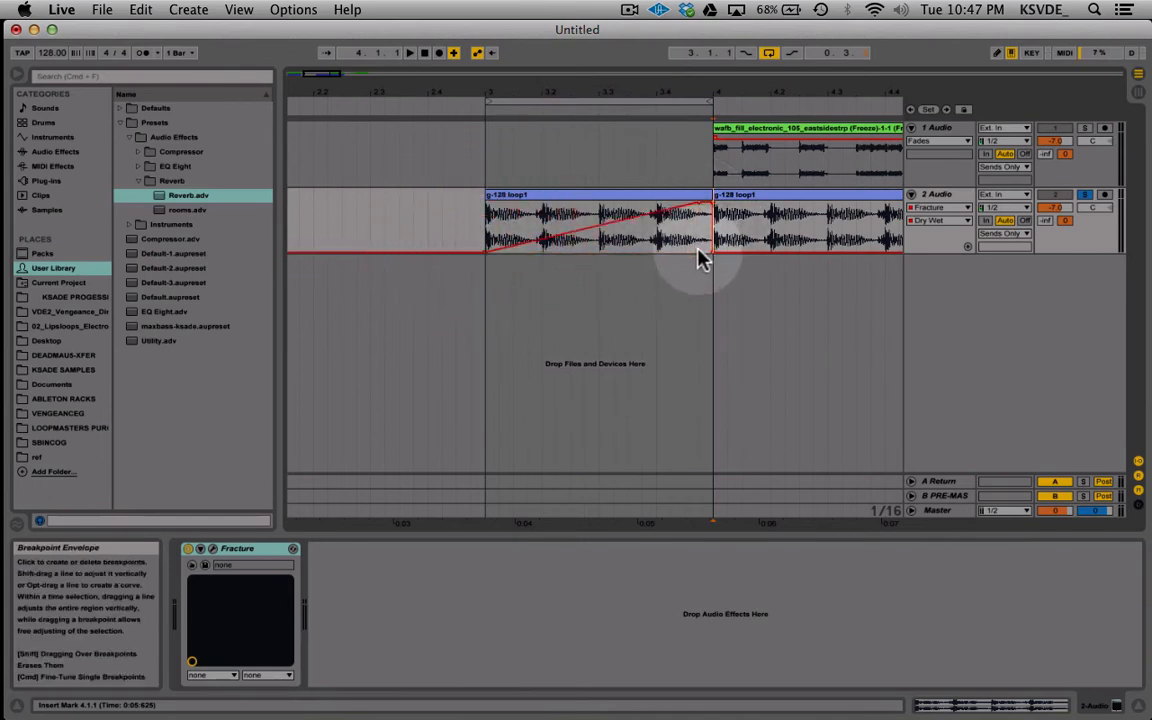
left_click(480, 226)
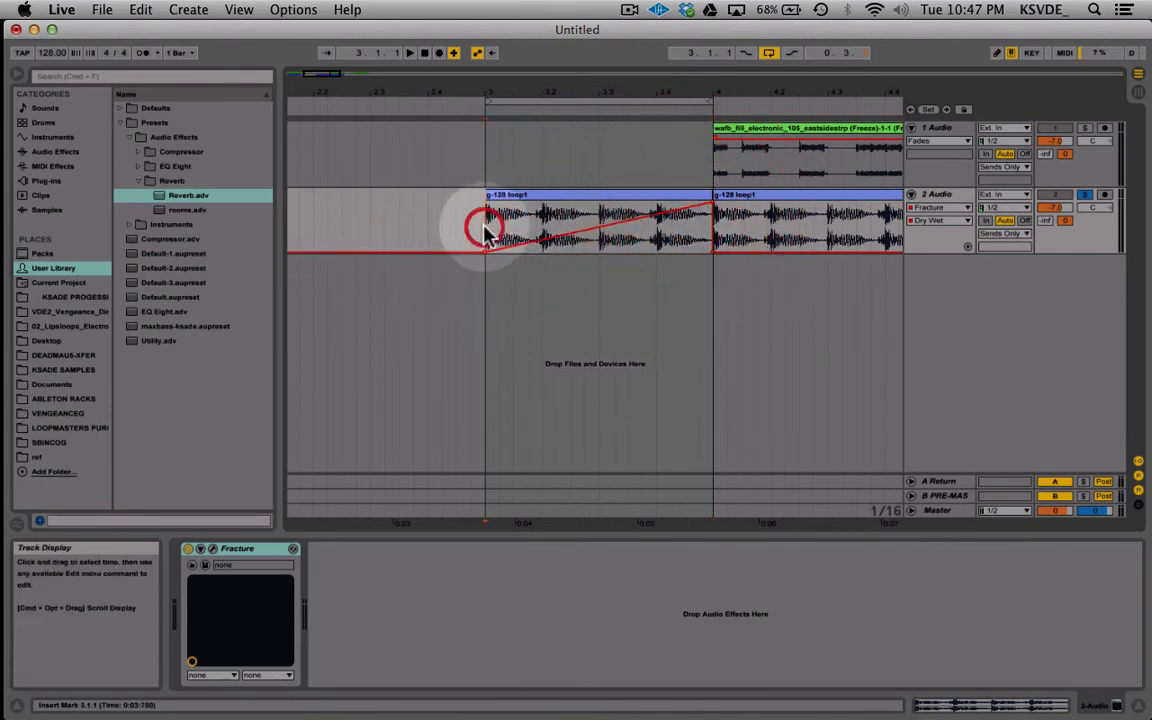
Step: Reopen Fracture below the clips, bend the bar 3 Dry Wet ramp into a slow-starting curve, and audition it
left_click(213, 550)
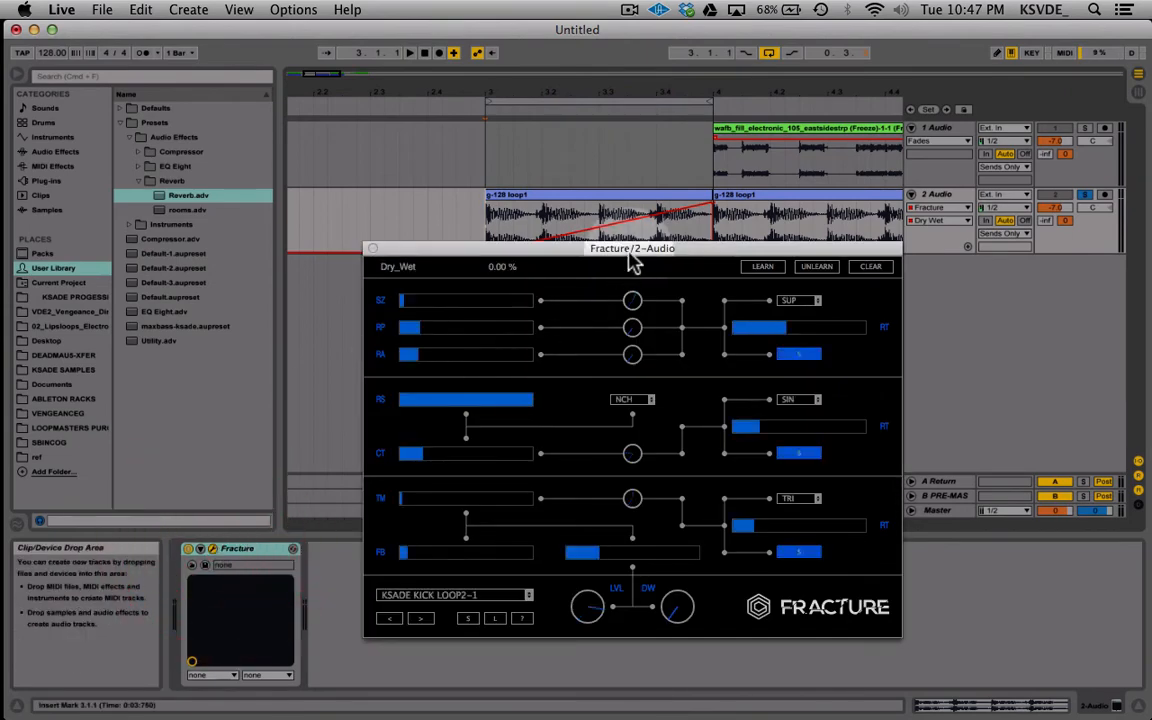
left_click_drag(632, 262, 638, 283)
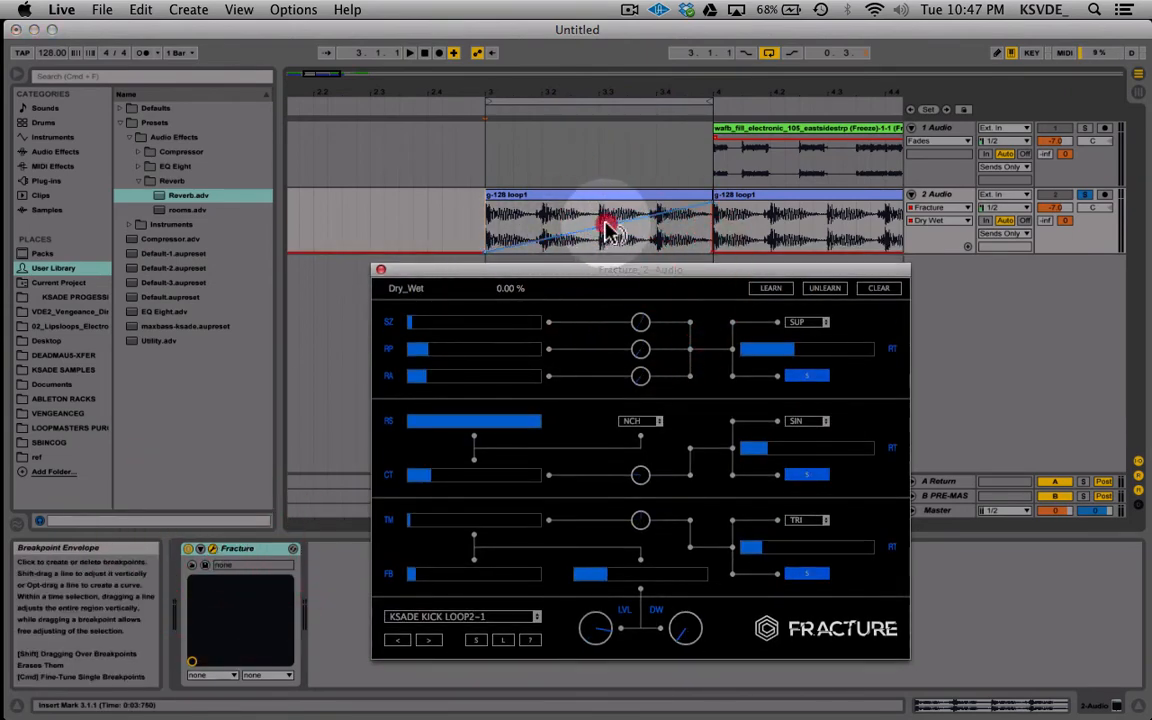
left_click_drag(605, 223, 605, 230)
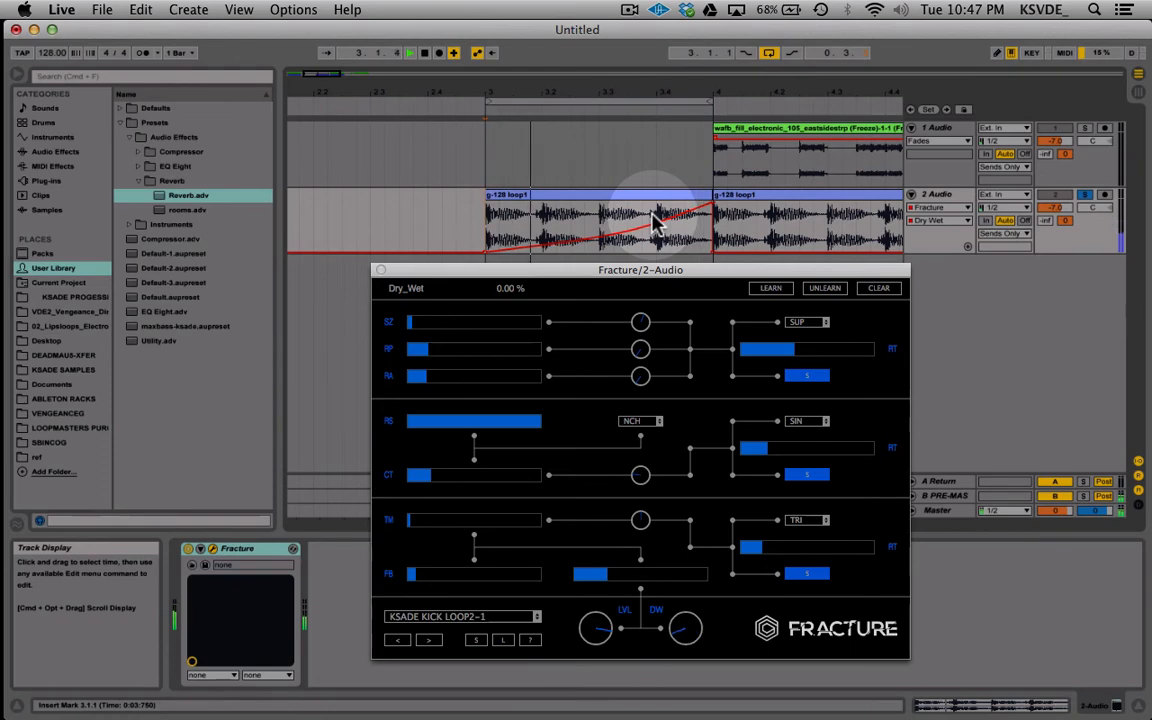
key("space")
Step: Copy the automated g-128 loop1 clip from bar 3 to 2.1.1 and extend the playback loop's start to 2.1.1
left_click(609, 206)
left_click(607, 188)
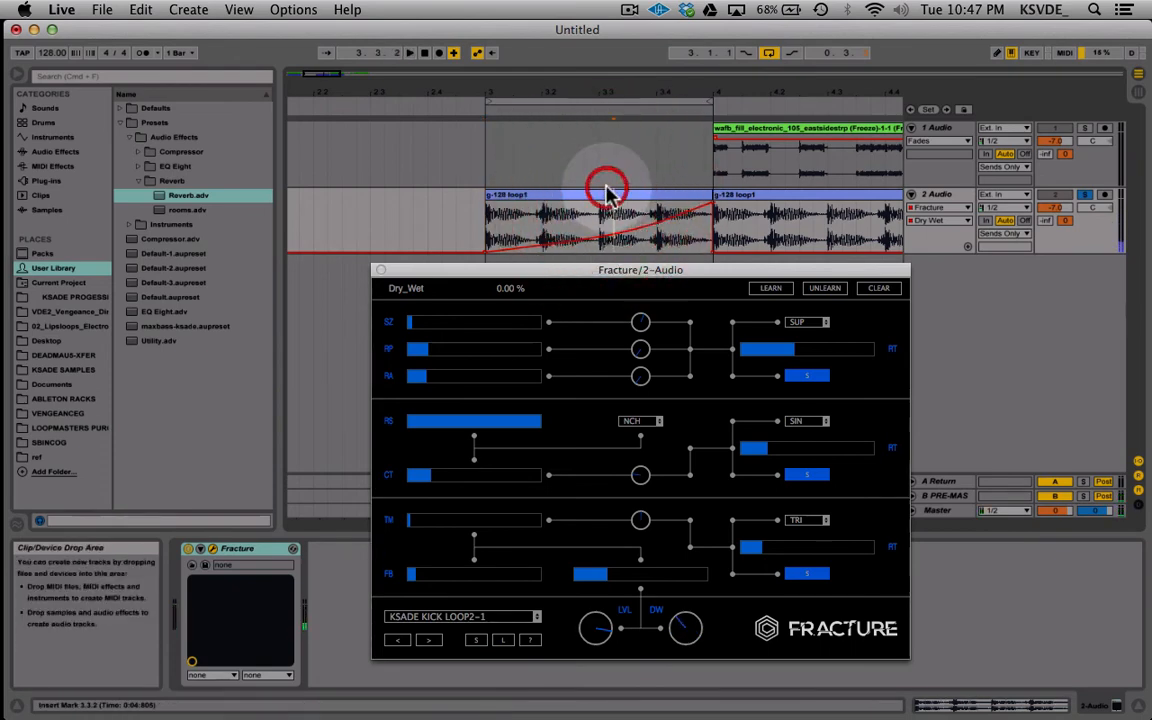
left_click(607, 188)
left_click(607, 190)
left_click_drag(607, 190, 380, 193)
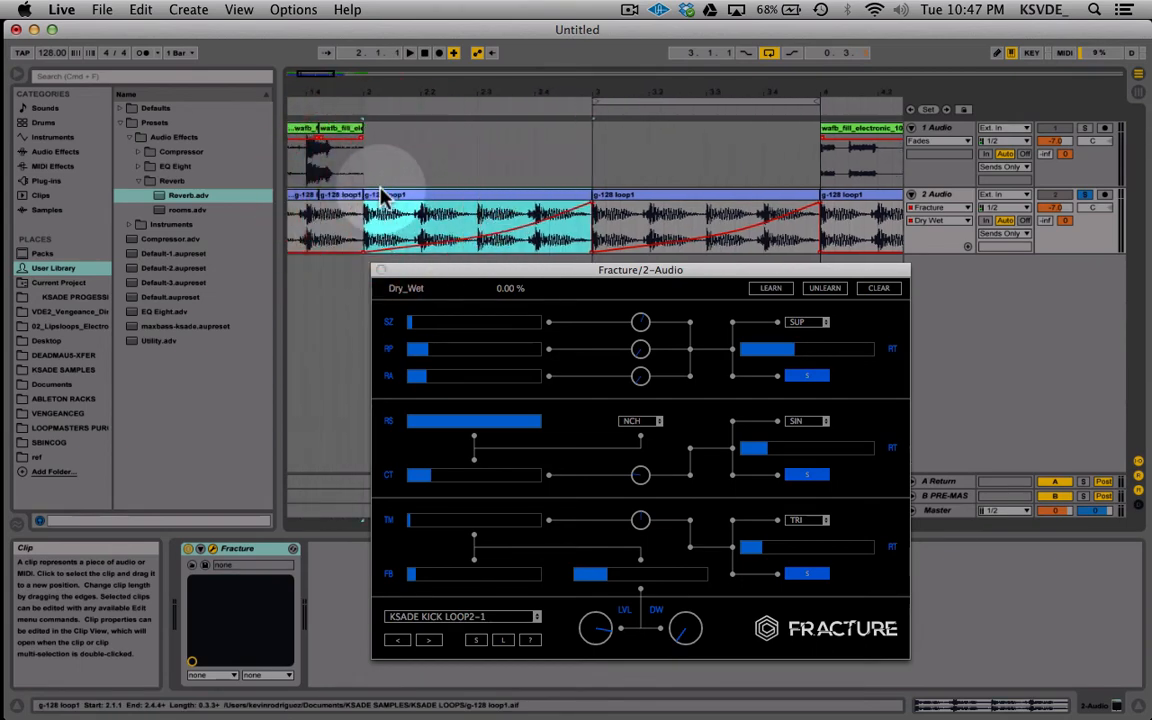
left_click(365, 101)
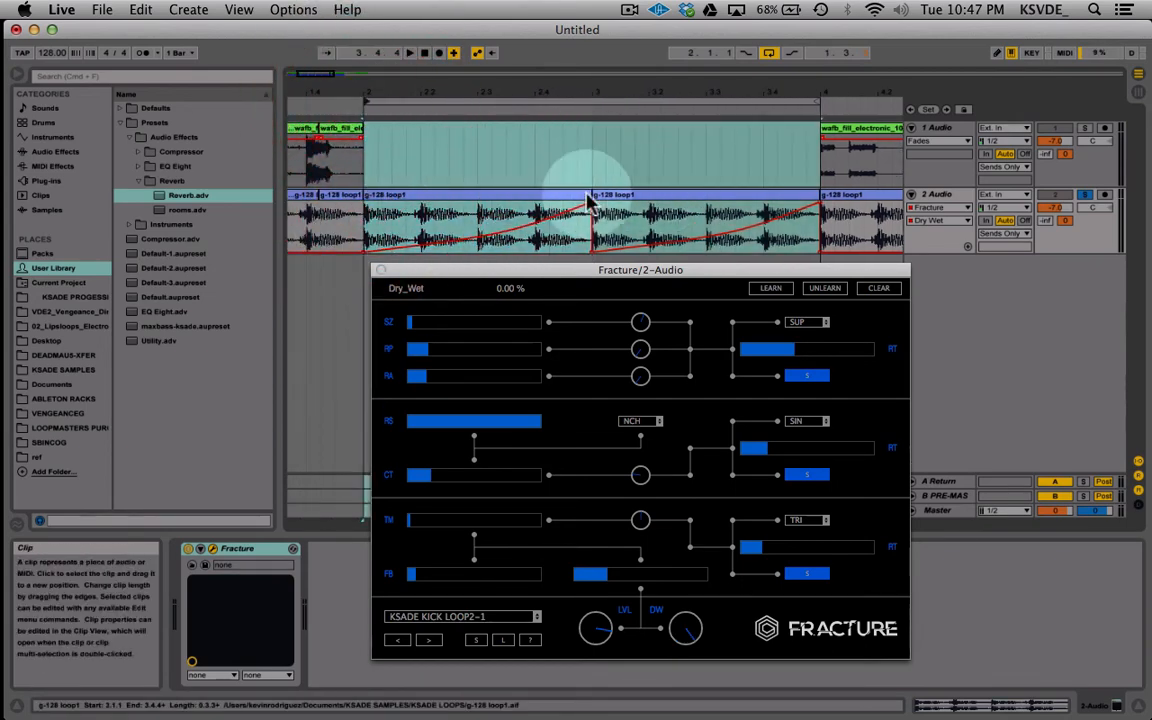
Step: Remove the Dry Wet breakpoints at 3.1.1 to form one ramp across bars 2 and 3, and bend it into a slow-starting curve
left_click(592, 249)
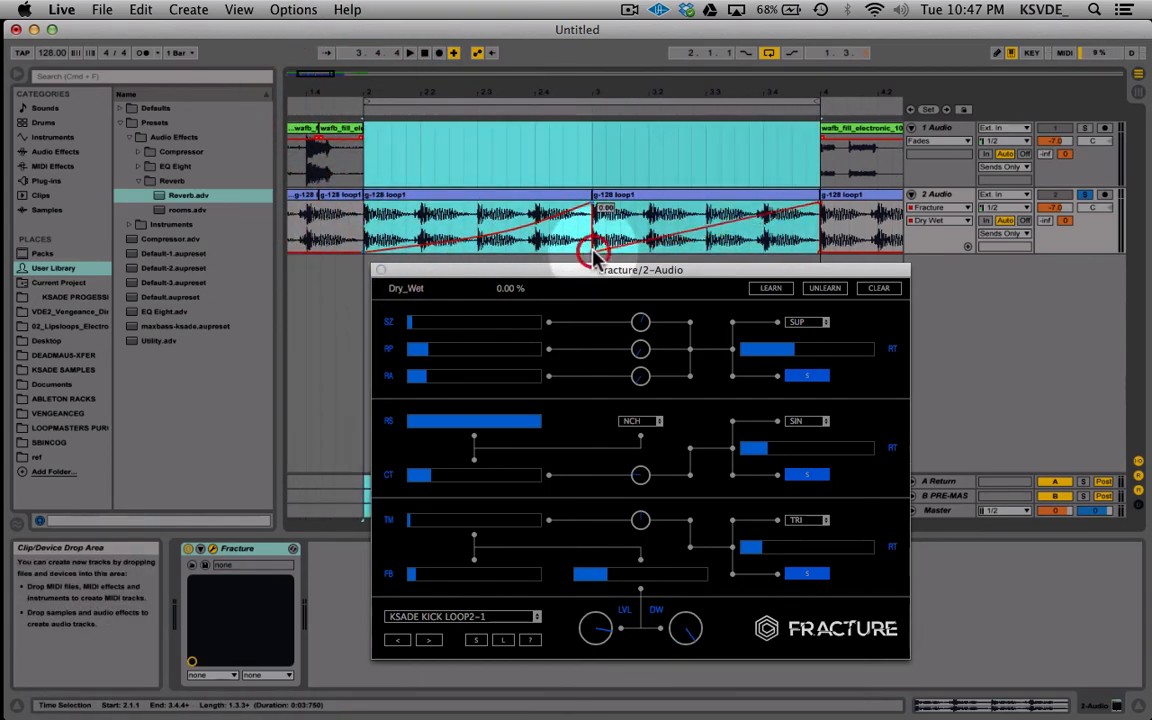
mouse_move(592, 252)
left_mouse_down()
mouse_move(592, 210)
mouse_move(595, 250)
left_mouse_up()
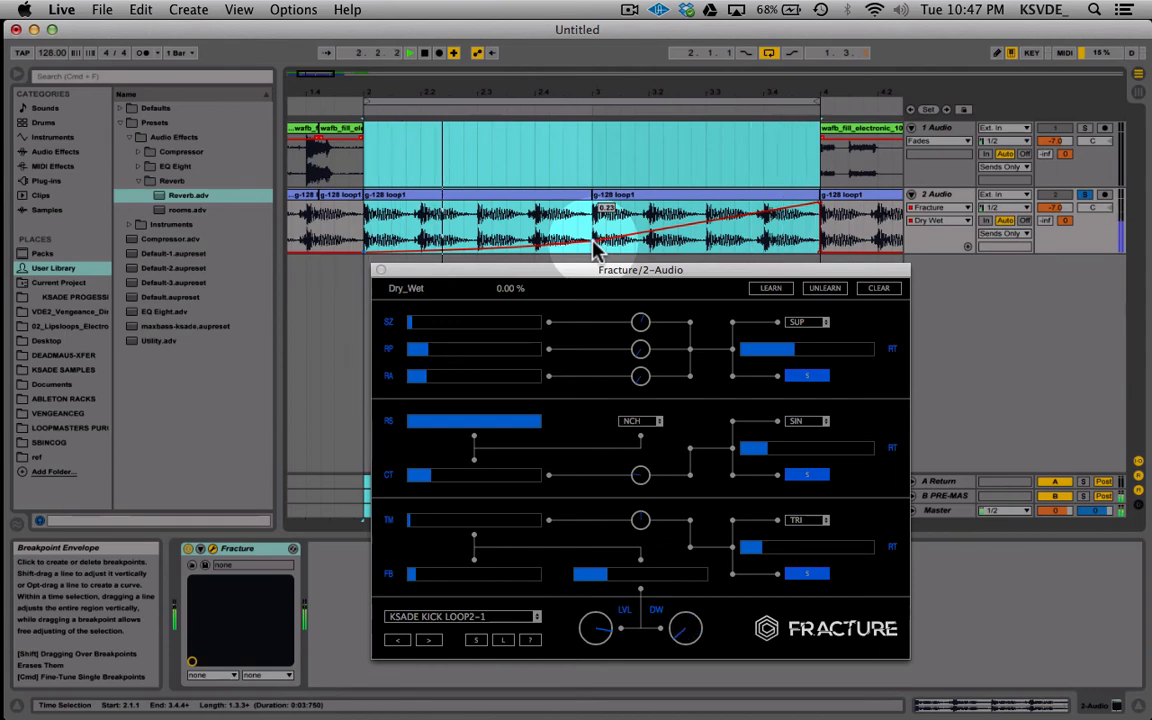
left_click(597, 245)
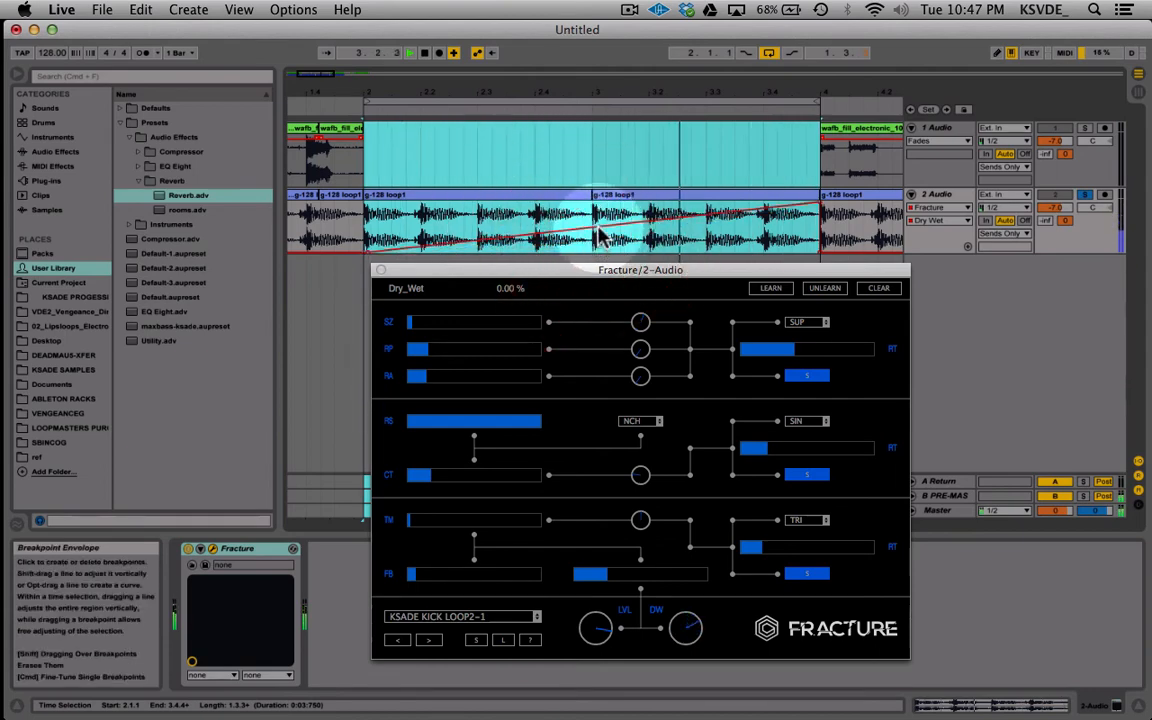
left_click_drag(598, 227, 696, 240)
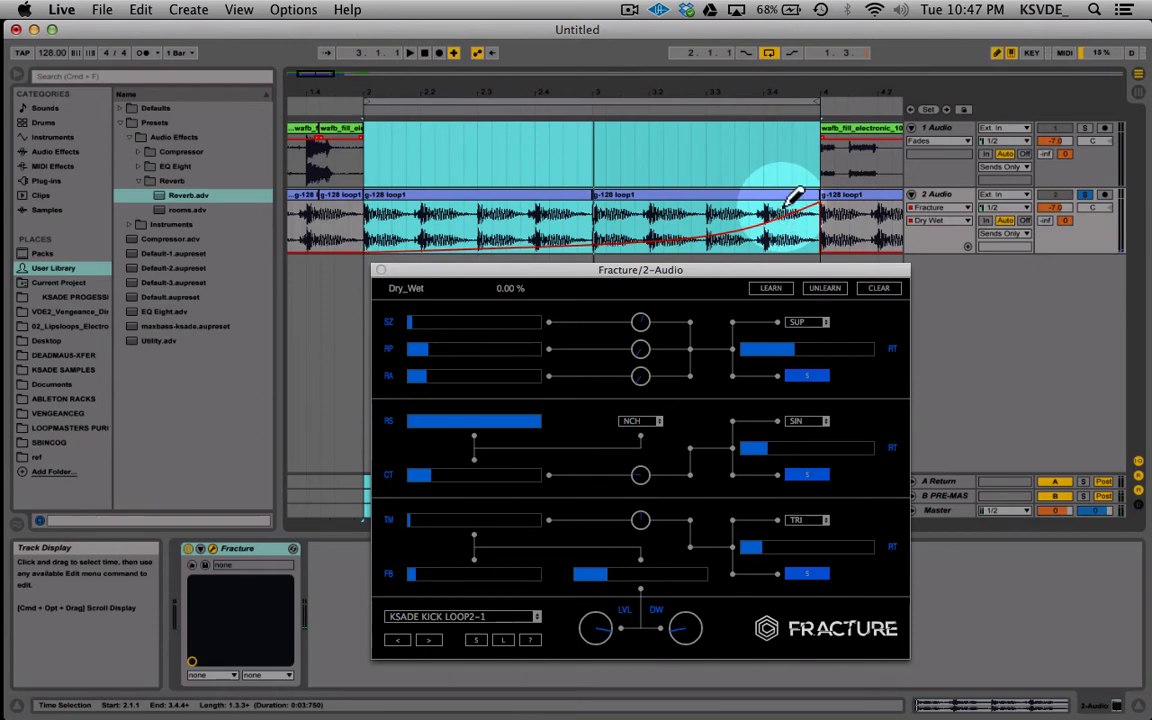
Step: Draw stepped Dry Wet automation from 3.4.1 to 4.1.1, starting at maximum and alternating low and high, while auditioning the loop
mouse_move(768, 188)
left_mouse_down()
mouse_move(805, 180)
mouse_move(818, 193)
left_mouse_up()
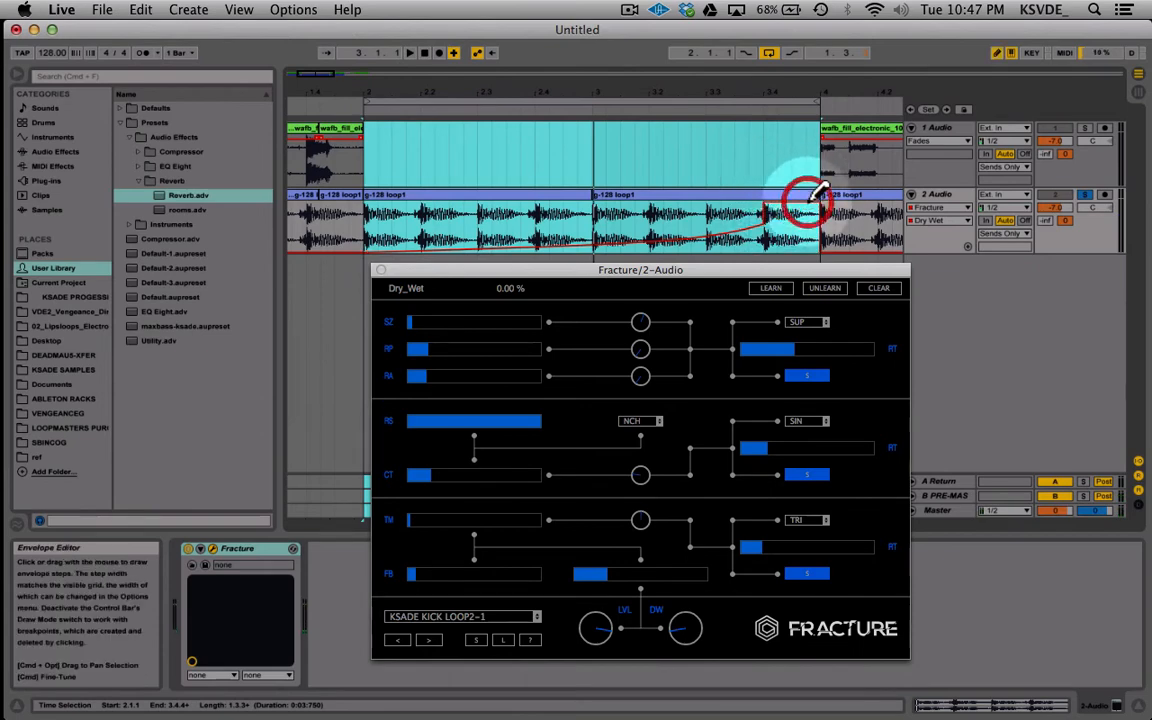
key("b")
key("space")
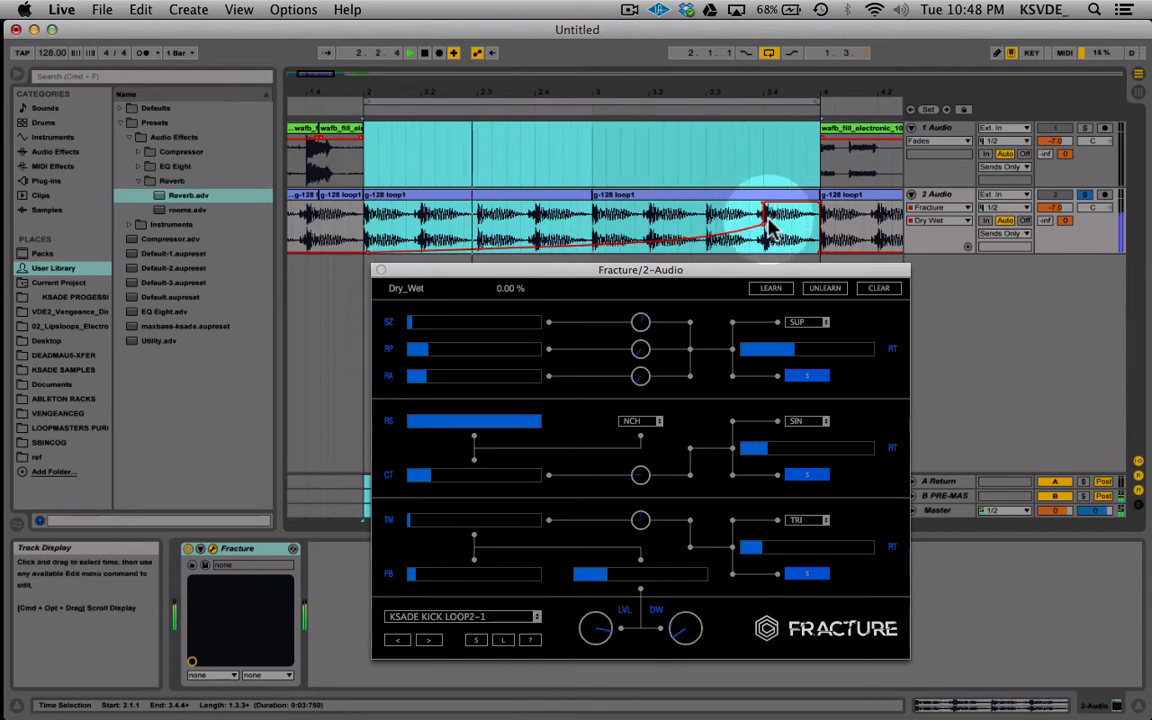
key("b")
left_click(789, 237)
mouse_move(790, 238)
left_mouse_down()
mouse_move(812, 213)
mouse_move(805, 204)
mouse_move(823, 245)
left_mouse_up()
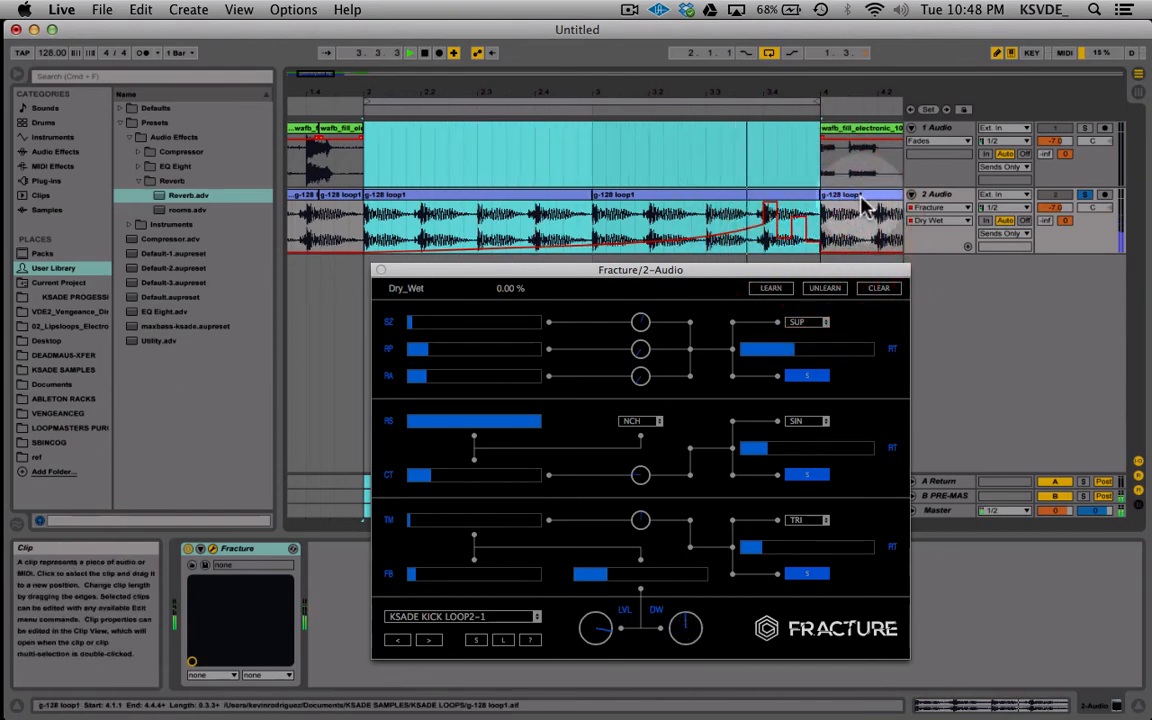
Step: Delete breakpoints among the drawn Dry Wet steps after 3.4.1 to leave sloped transitions, and play from 3.4.1
left_click(796, 224)
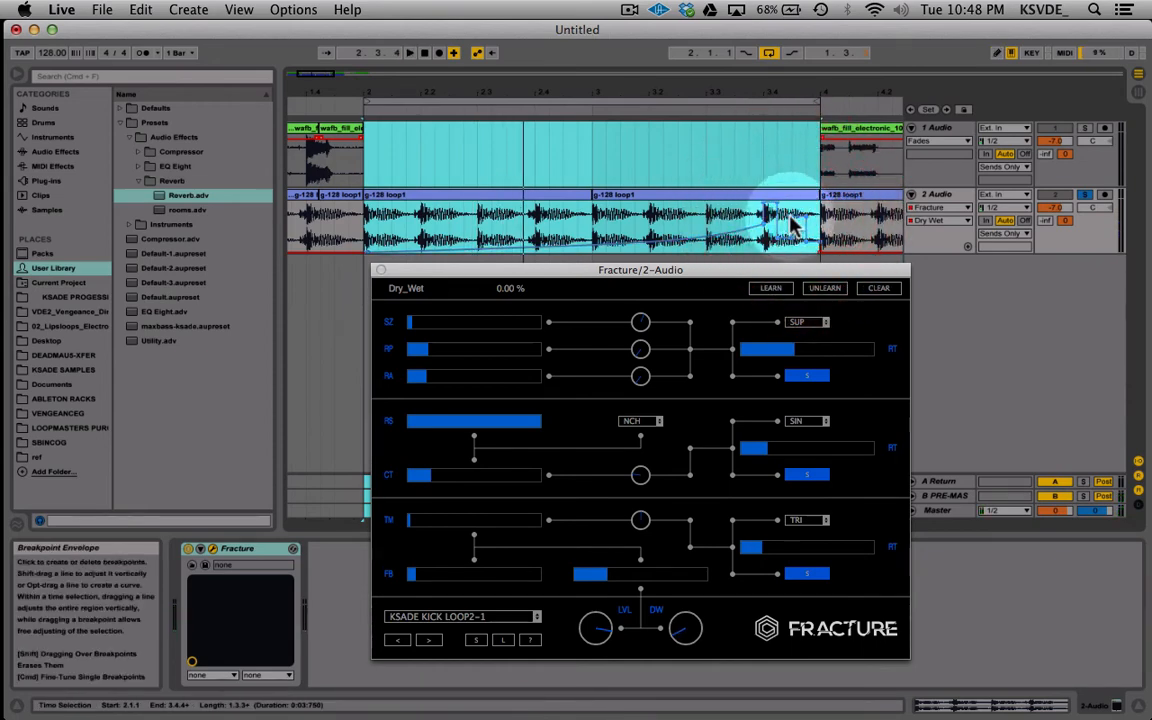
left_click(760, 193)
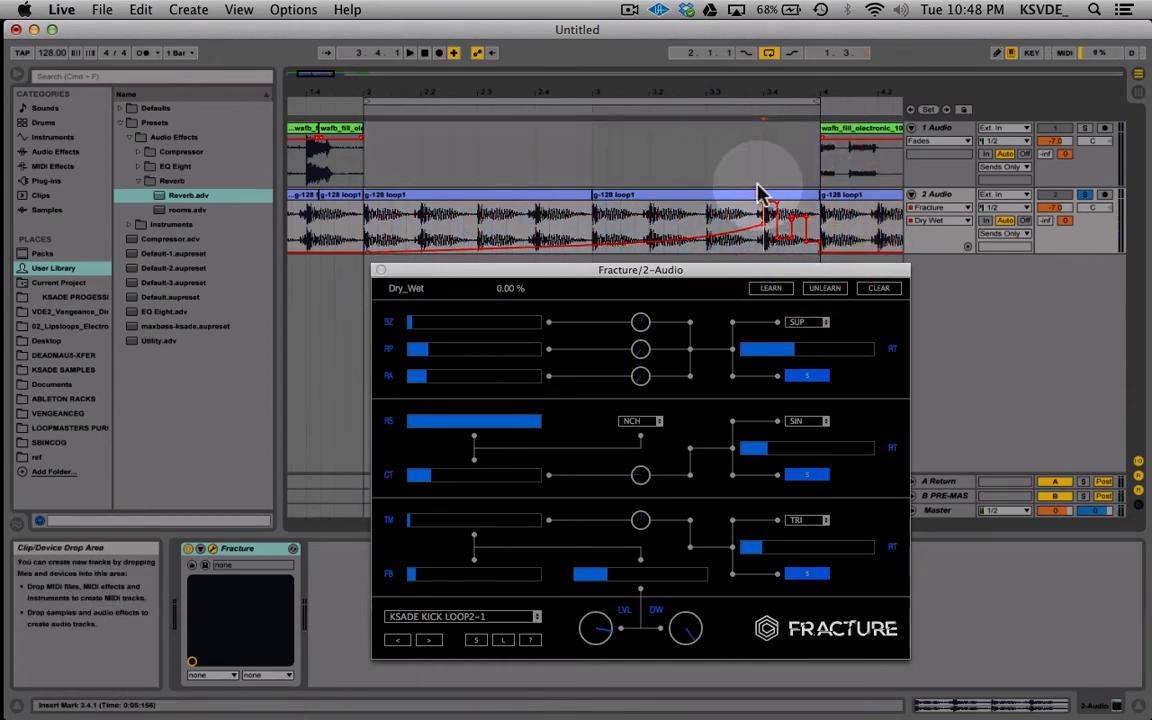
left_click_drag(791, 216, 791, 237)
left_click(790, 237)
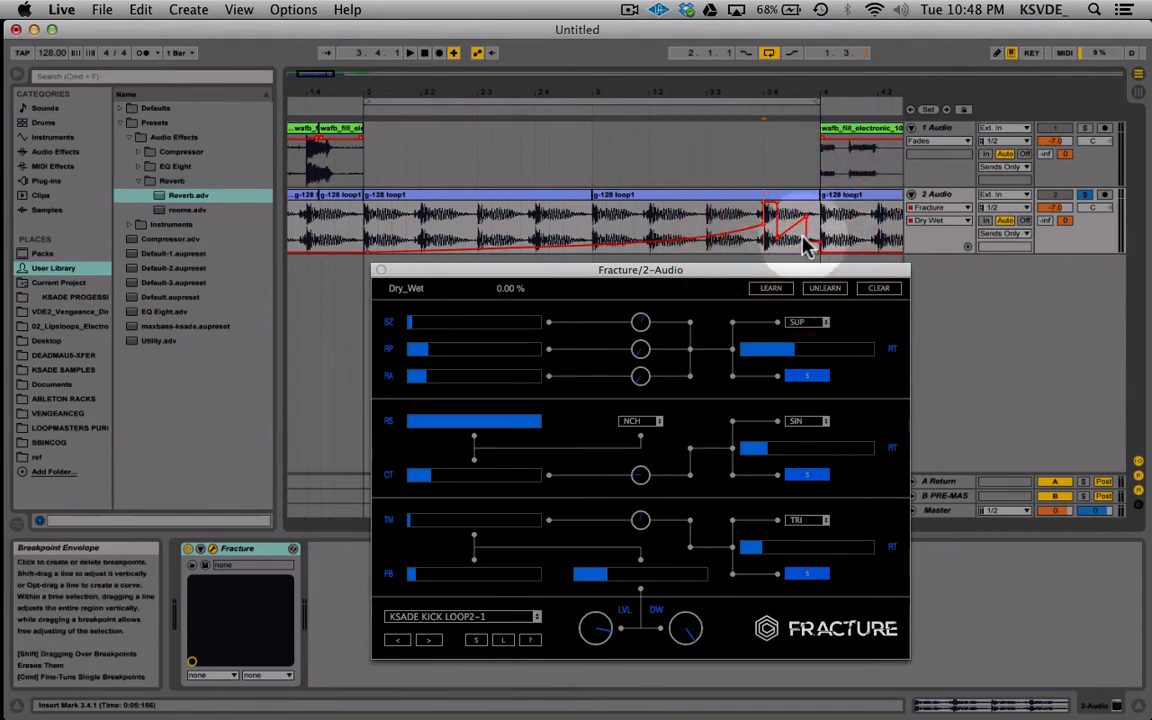
left_click(806, 240)
key("space")
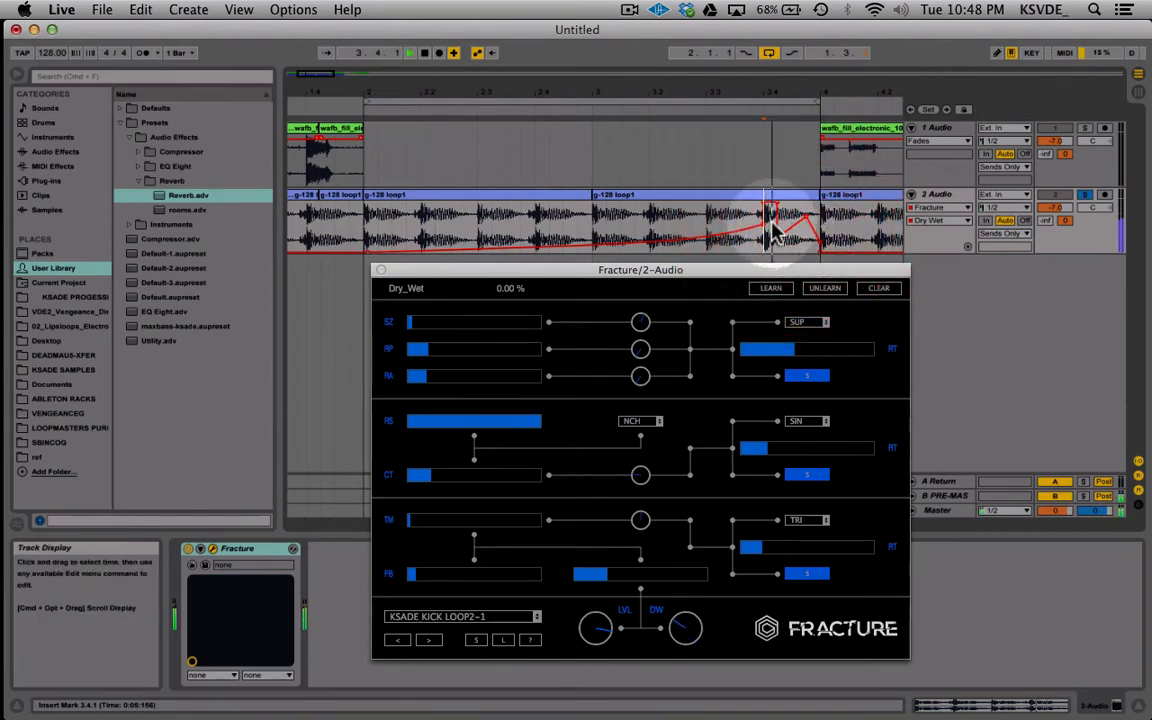
Step: Loop the beat from 3.4.1 to 4.1.1, extend the loop's start back to 2.1.1, and close the Fracture window
left_click_drag(766, 240, 822, 248)
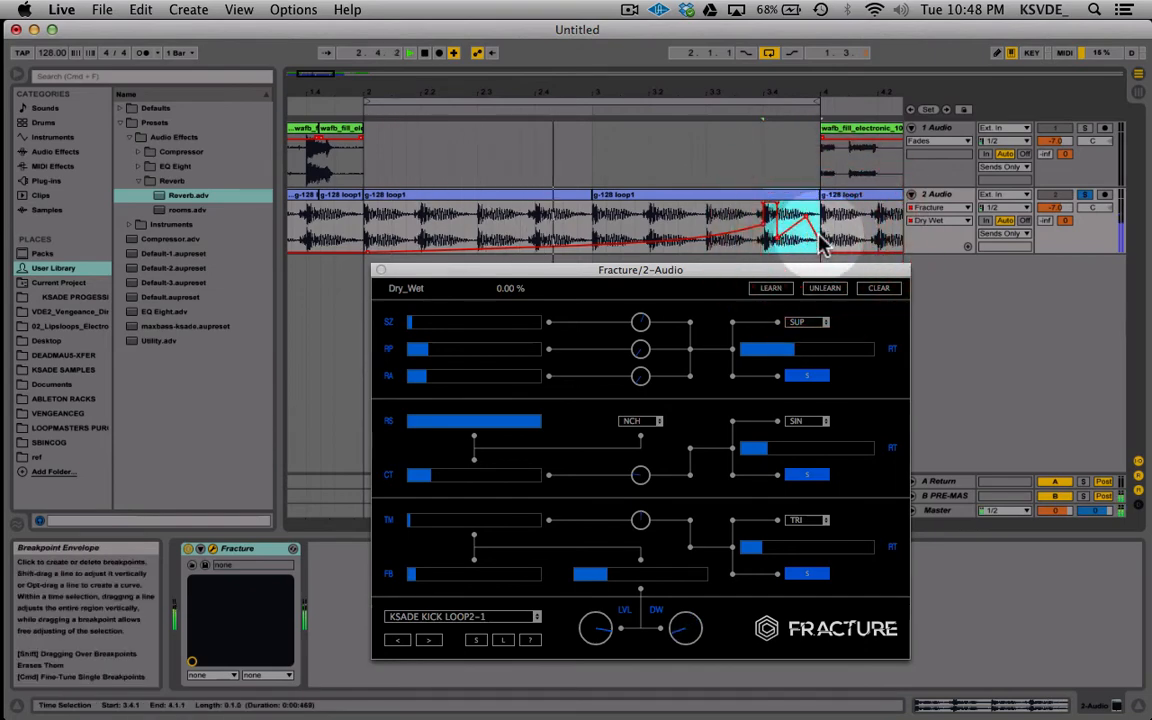
key("super+l")
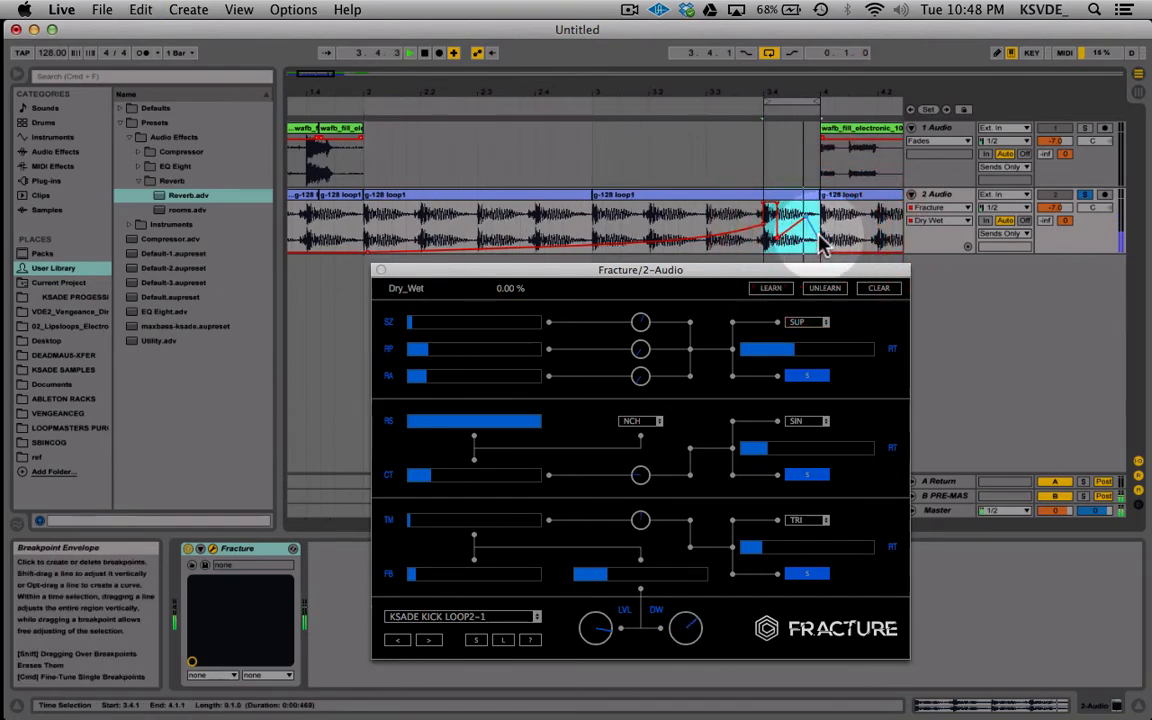
left_click(366, 105)
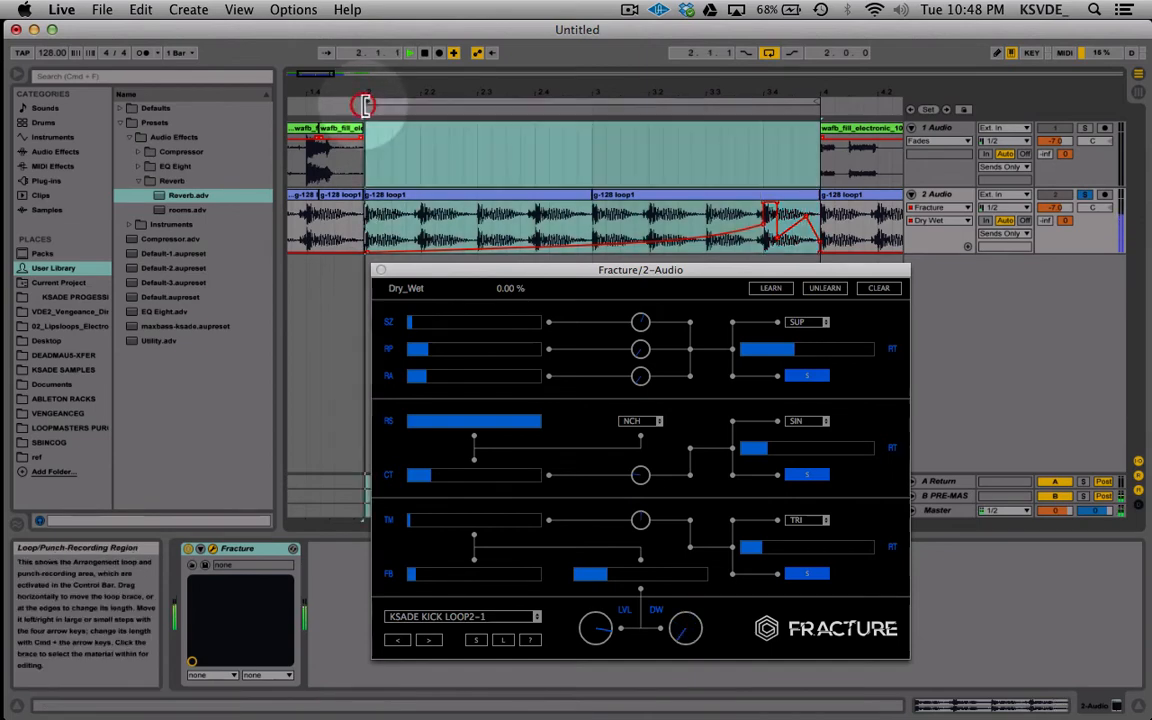
left_click(380, 271)
left_click(447, 318)
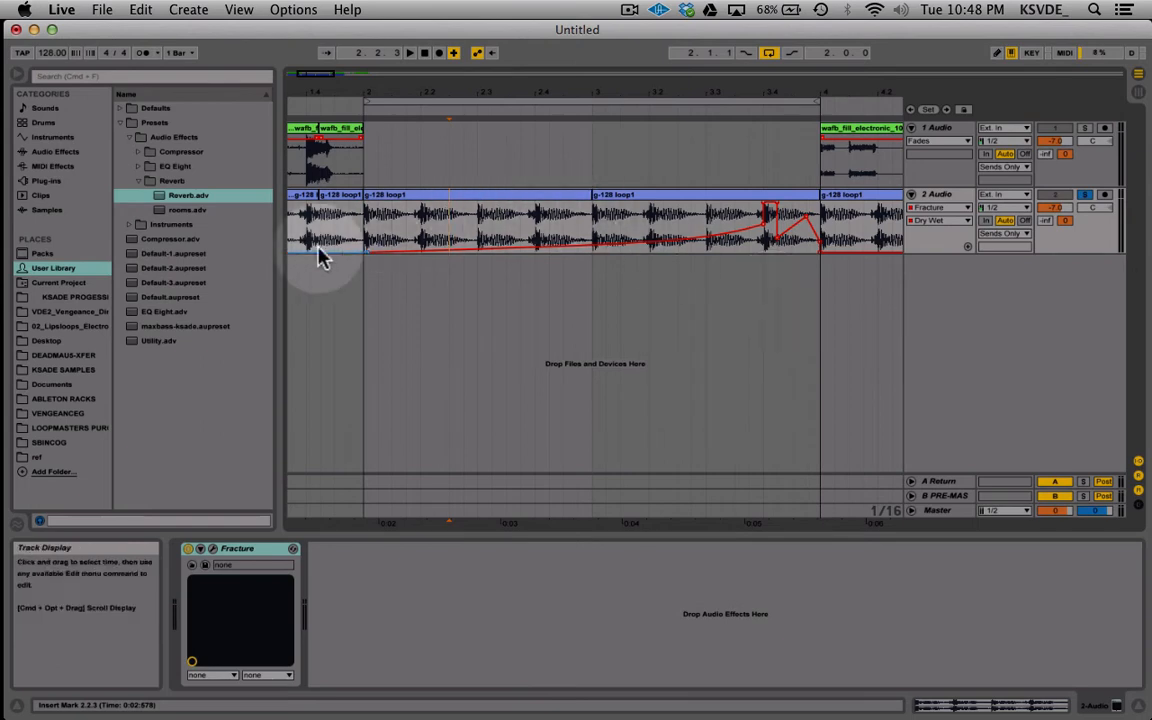
Step: Solo track 1 and audition its chopped wafb_fill clips in bar 1
left_click(366, 222)
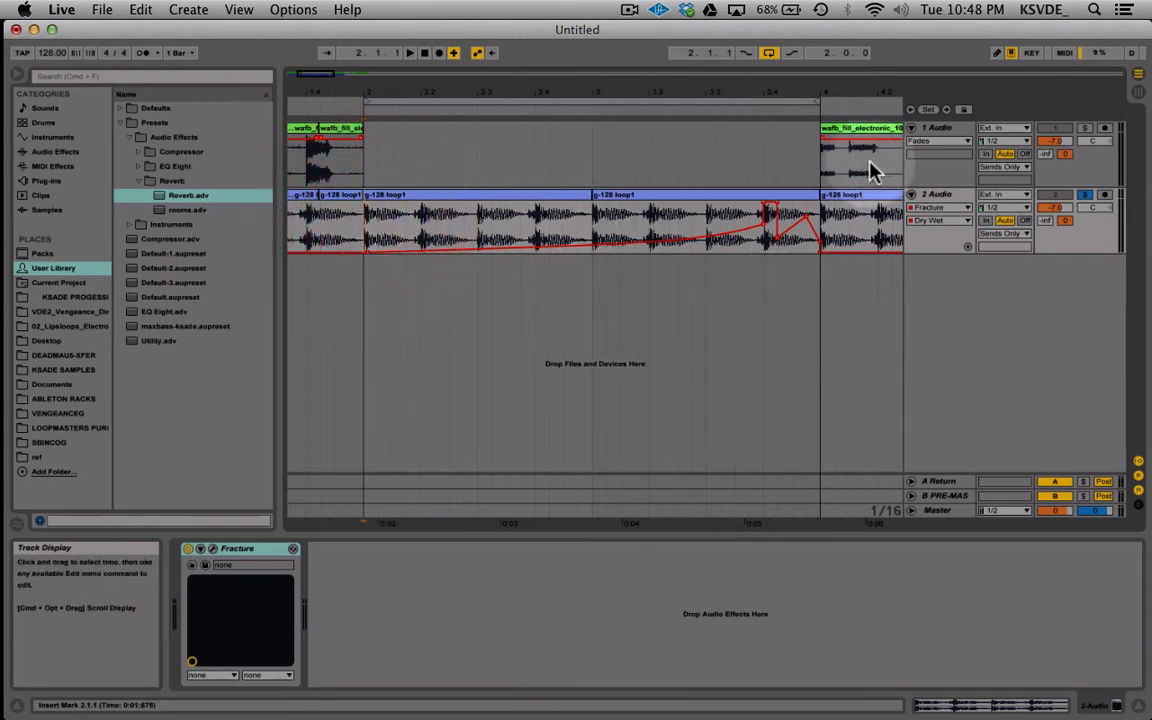
scroll(625, 170, "left", 5)
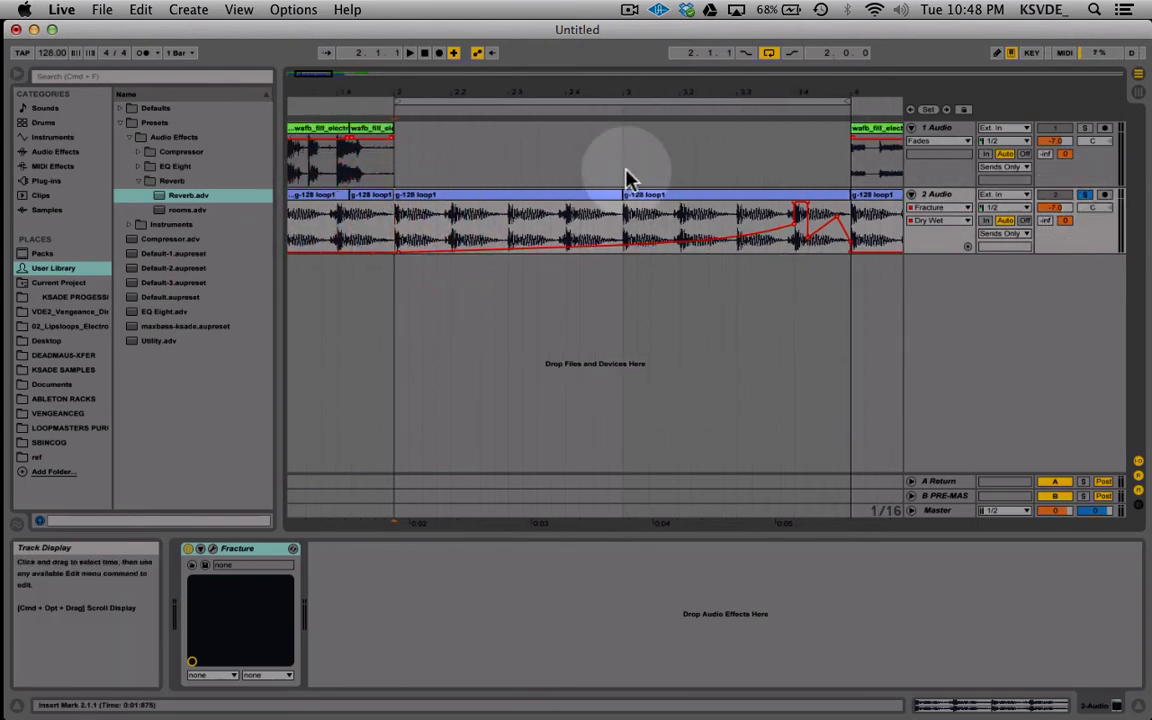
left_click(378, 172)
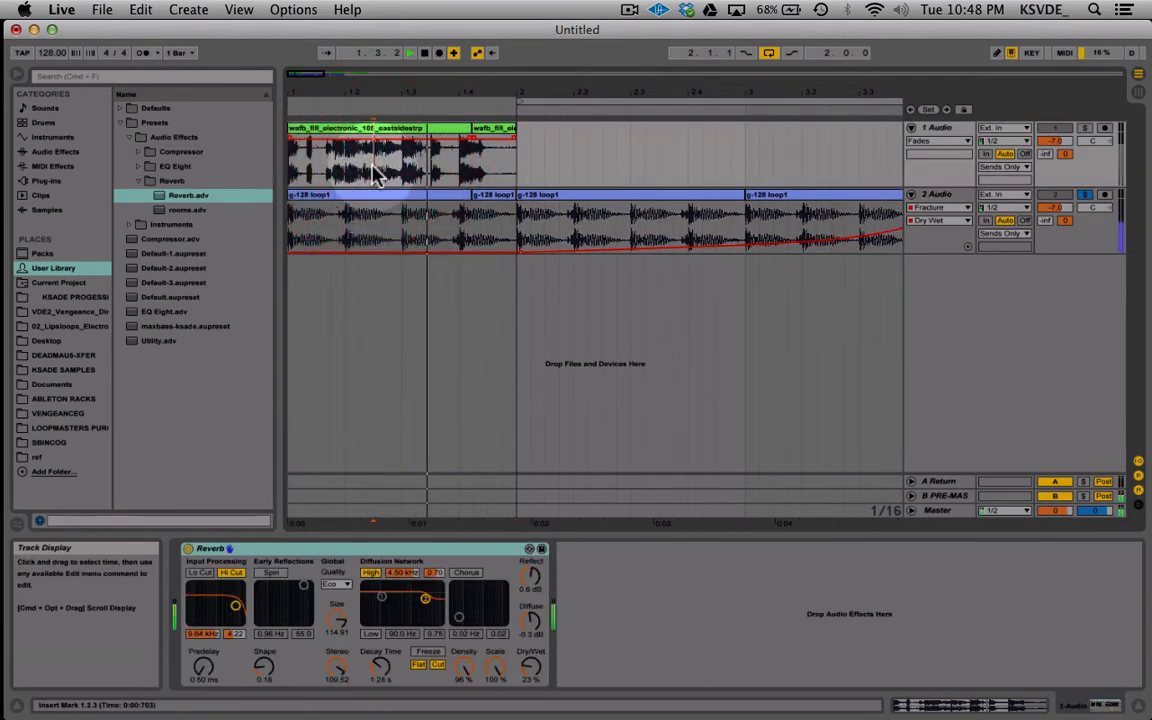
left_click(1085, 128)
key("space")
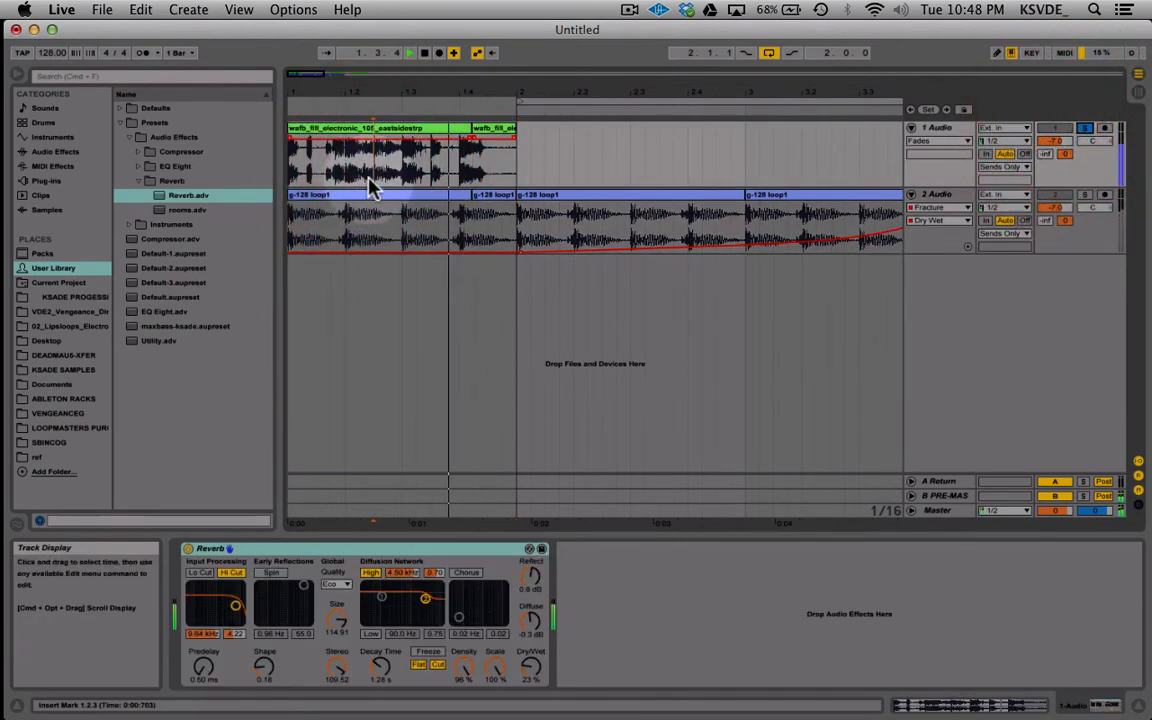
left_click(333, 170)
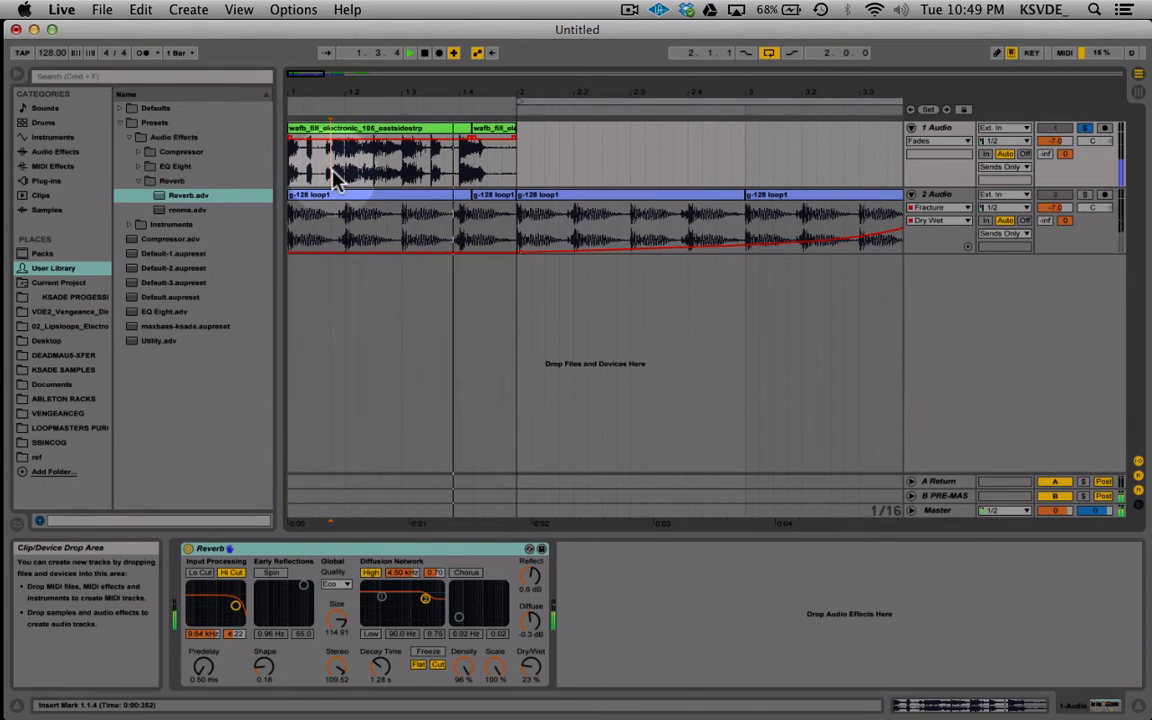
left_click(950, 130)
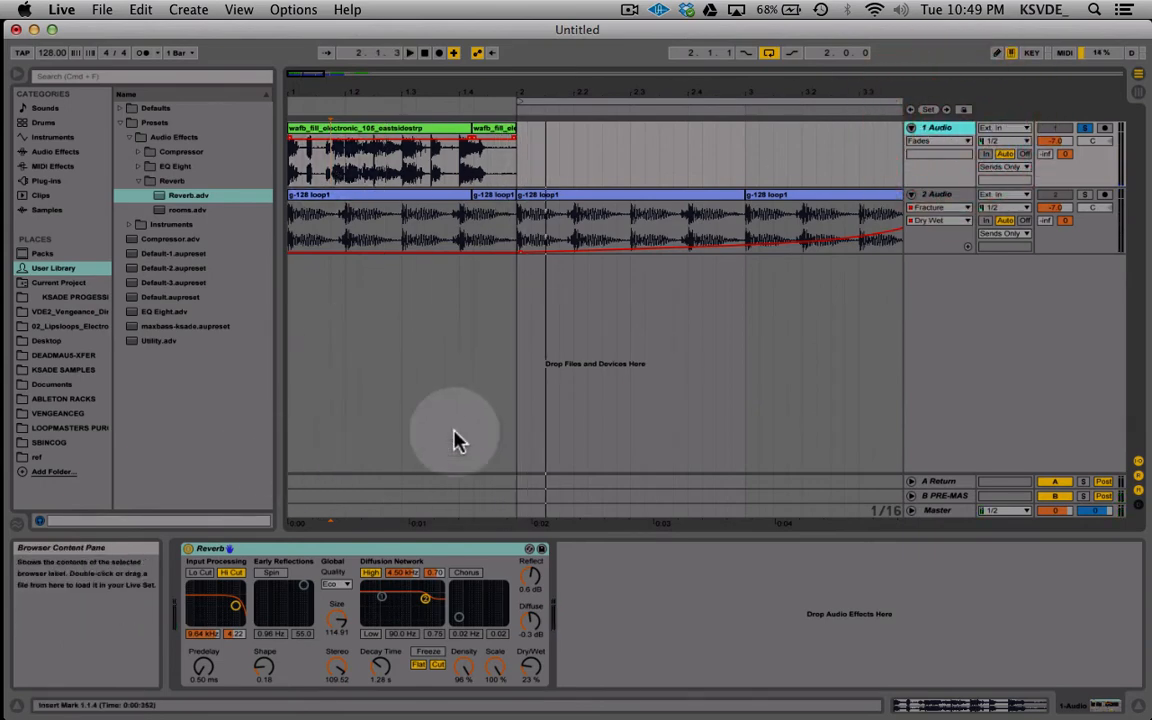
Step: Copy the Fracture device from track 2 and paste it after Reverb on track 1
left_click(937, 200)
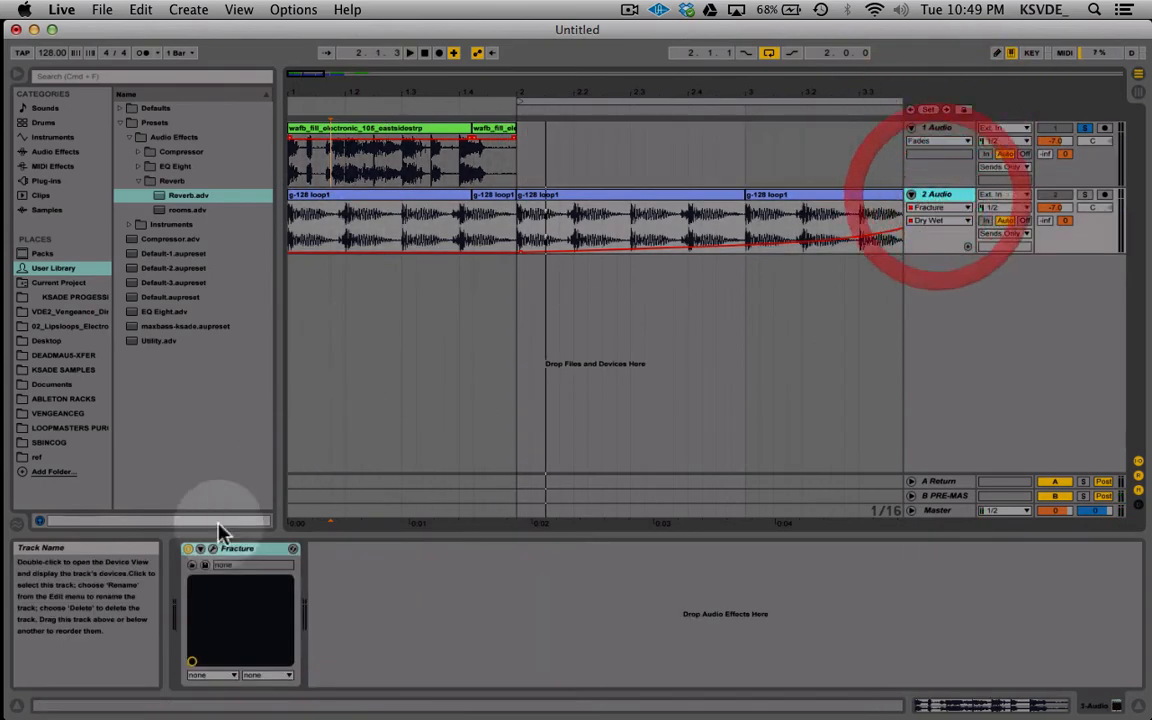
left_click(238, 550)
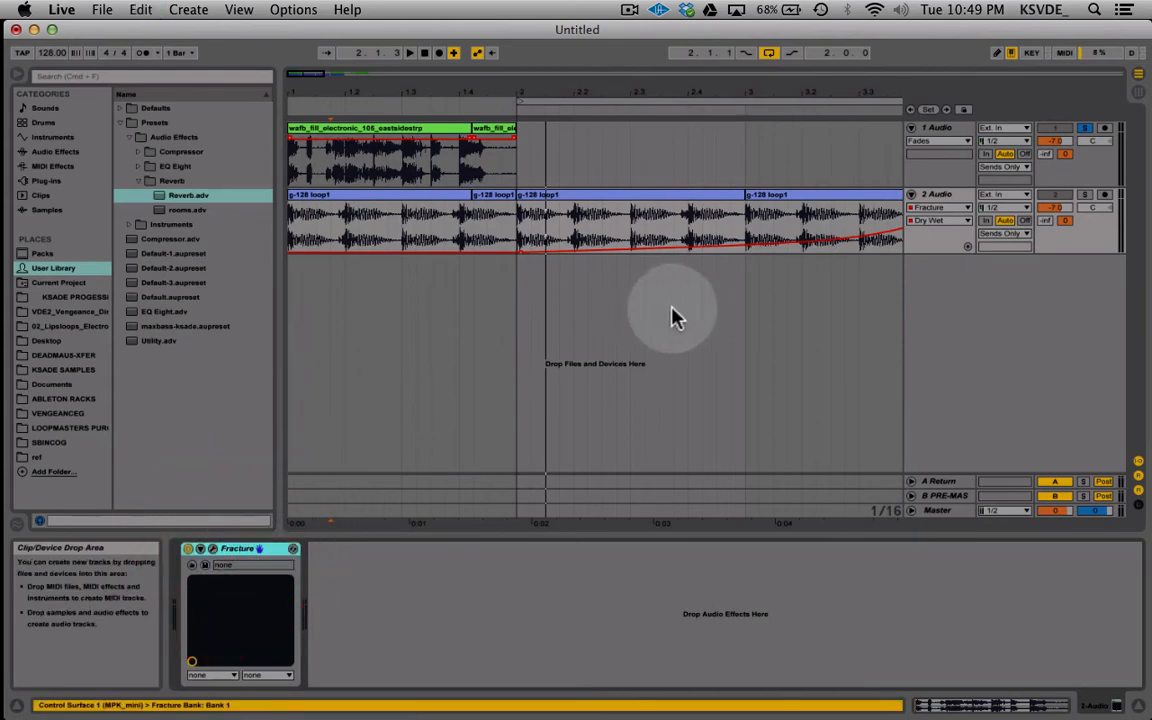
left_click(945, 130)
left_click(689, 547)
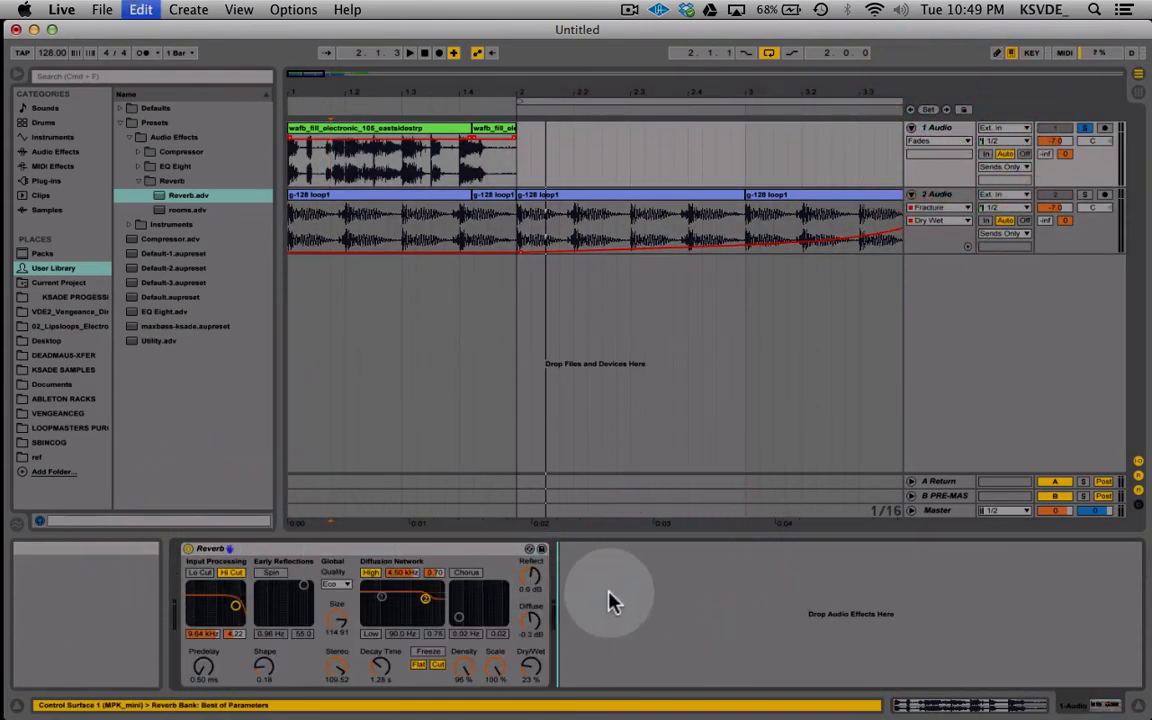
key("super+v")
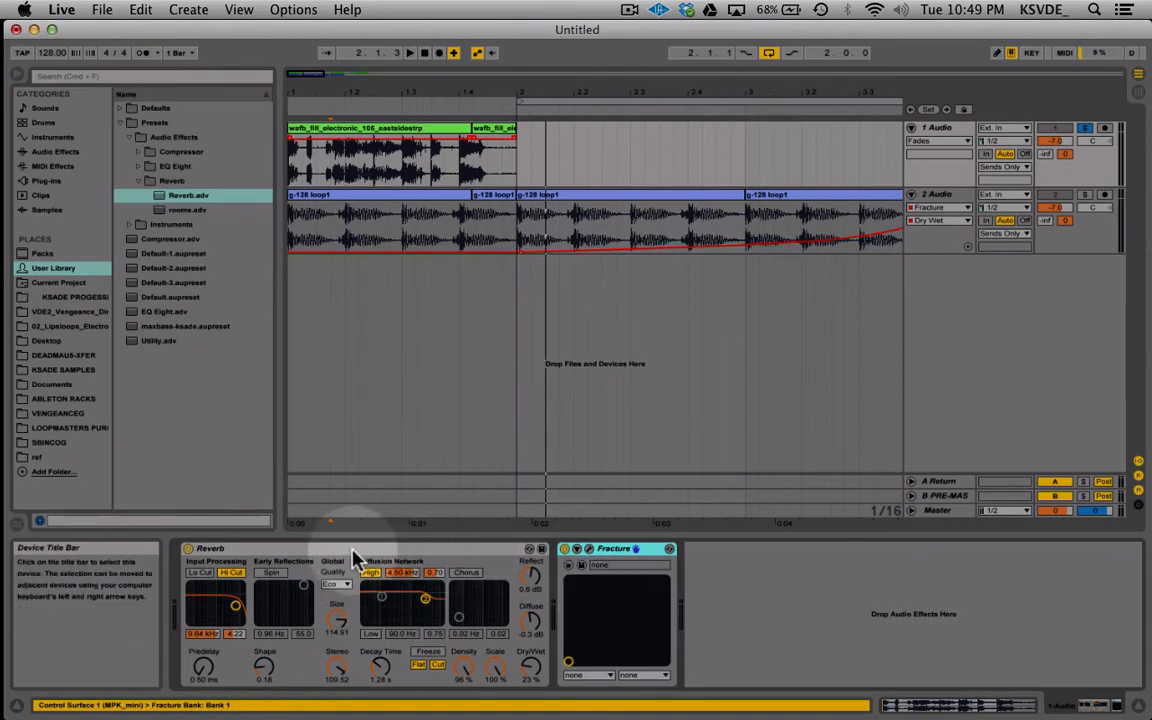
Step: Try Fracture ahead of Reverb in track 1's device chain and return it behind Reverb
left_click(352, 549)
left_click(626, 550)
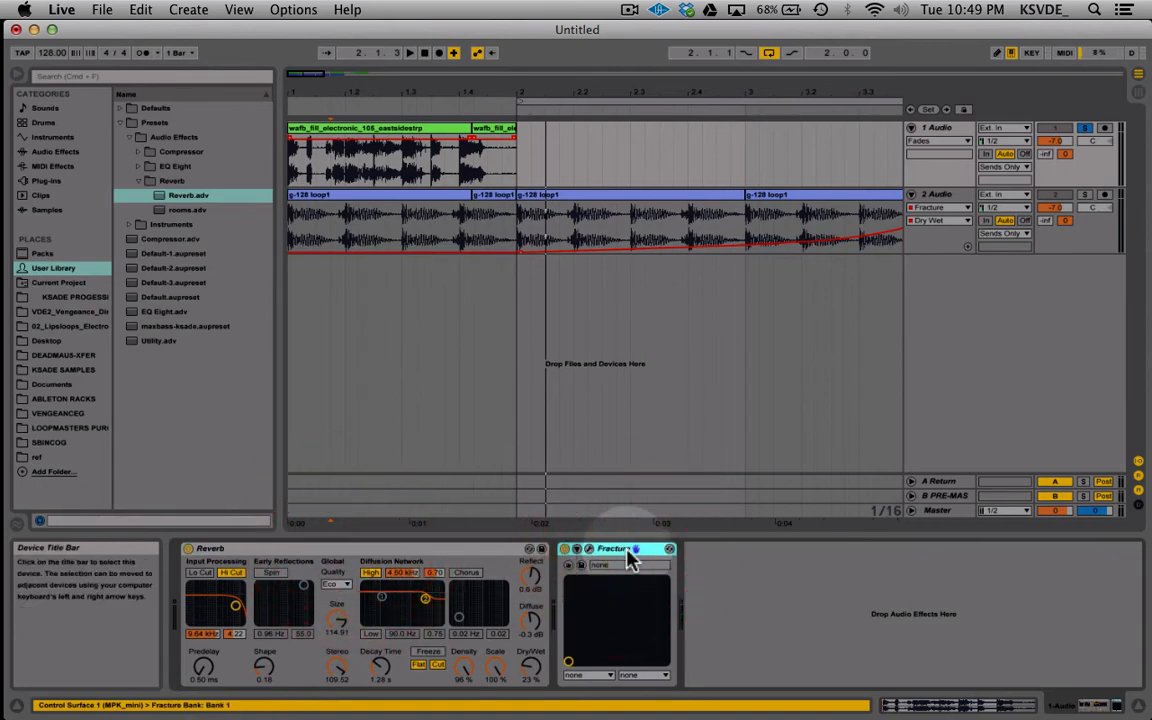
left_click_drag(628, 557, 182, 560)
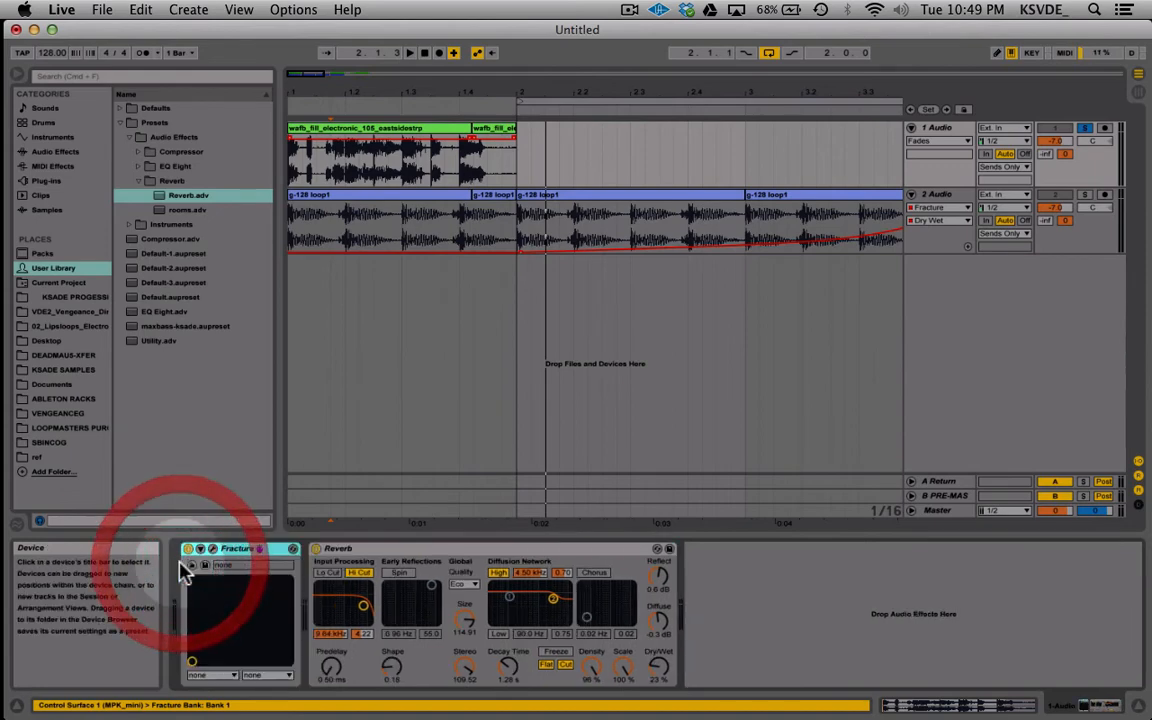
left_click(236, 553)
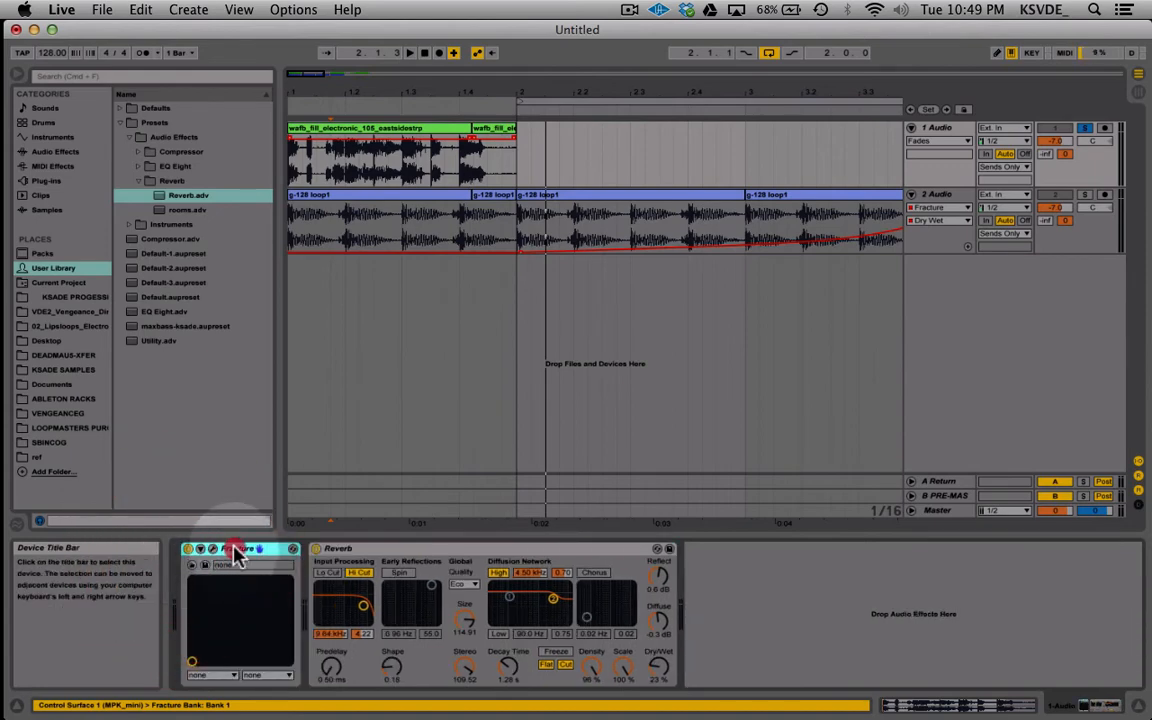
left_click_drag(248, 558, 869, 588)
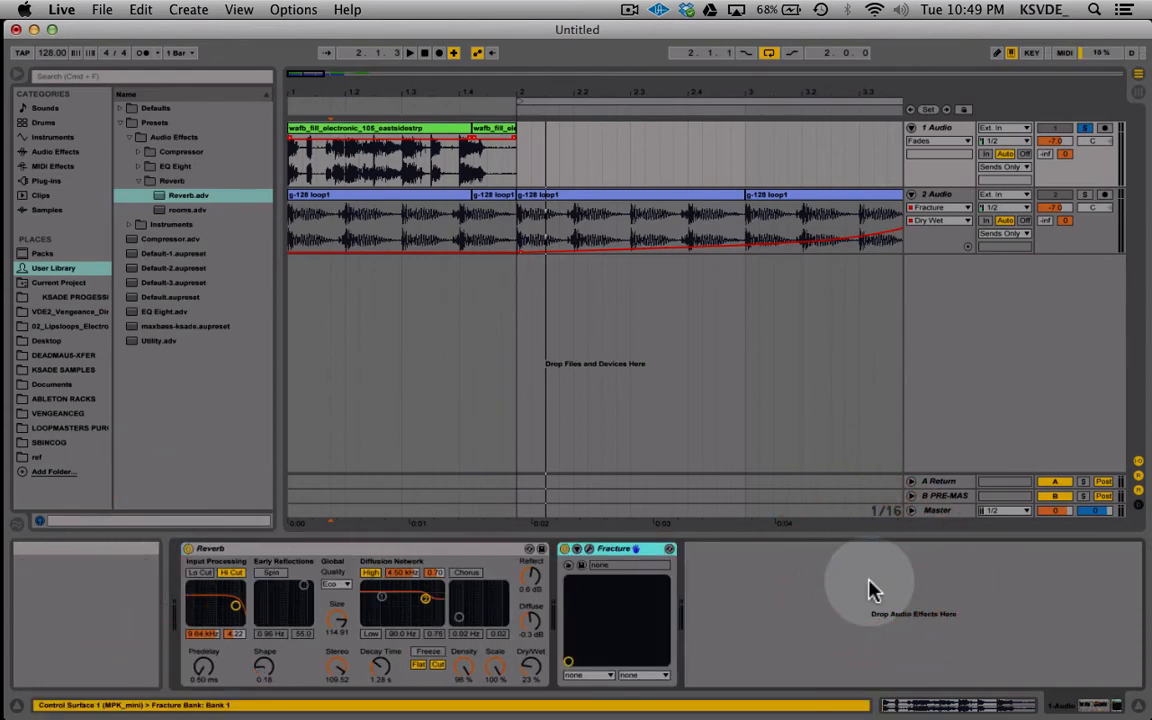
Step: Audition track 1, and loop playback over its wafb_fill clips from 1.1.1 to 2.1.1
key("space")
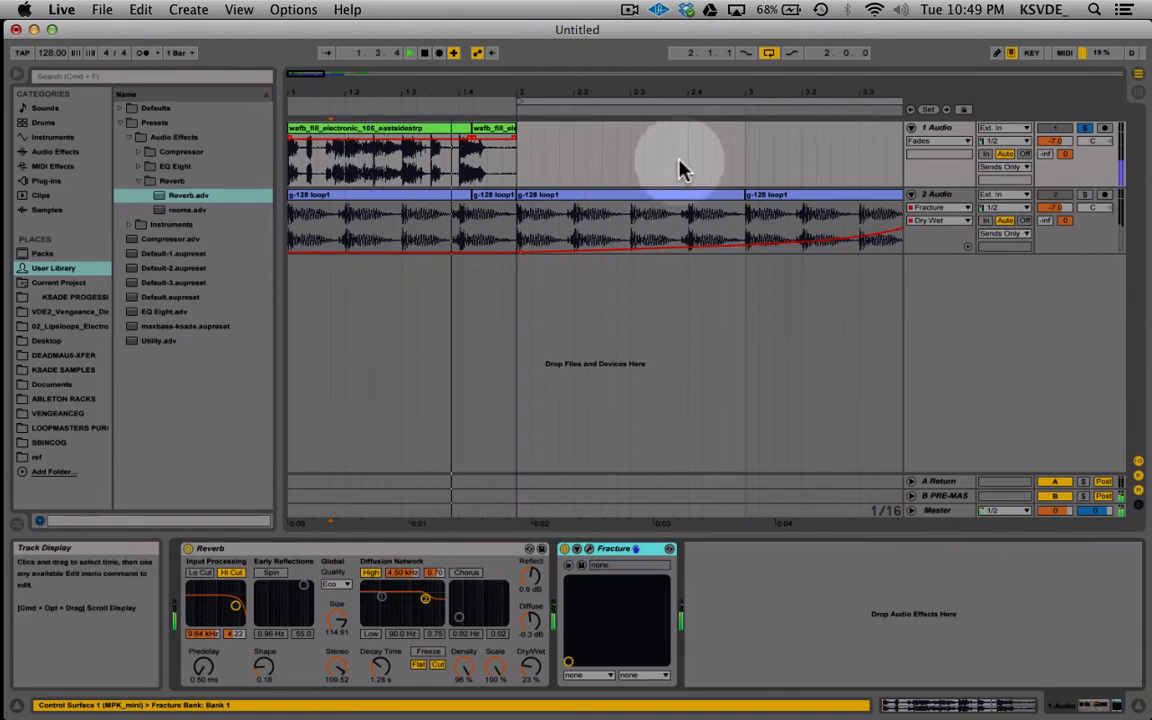
key("space")
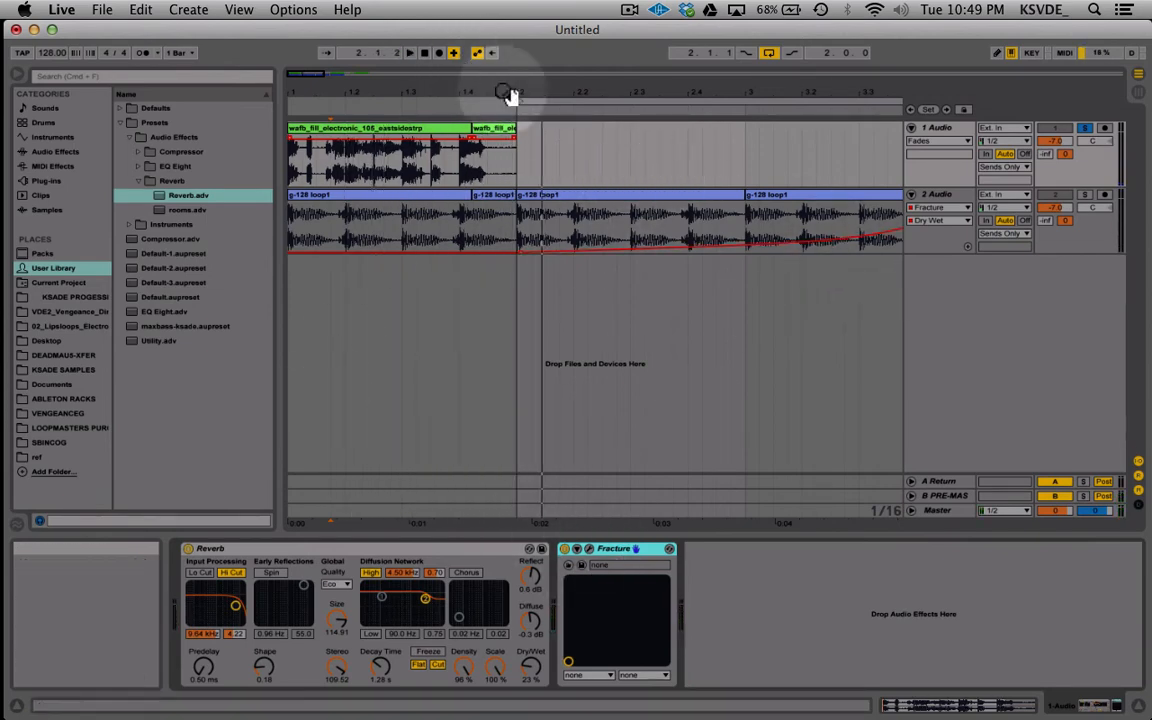
left_click(516, 153)
left_click_drag(516, 153, 211, 154)
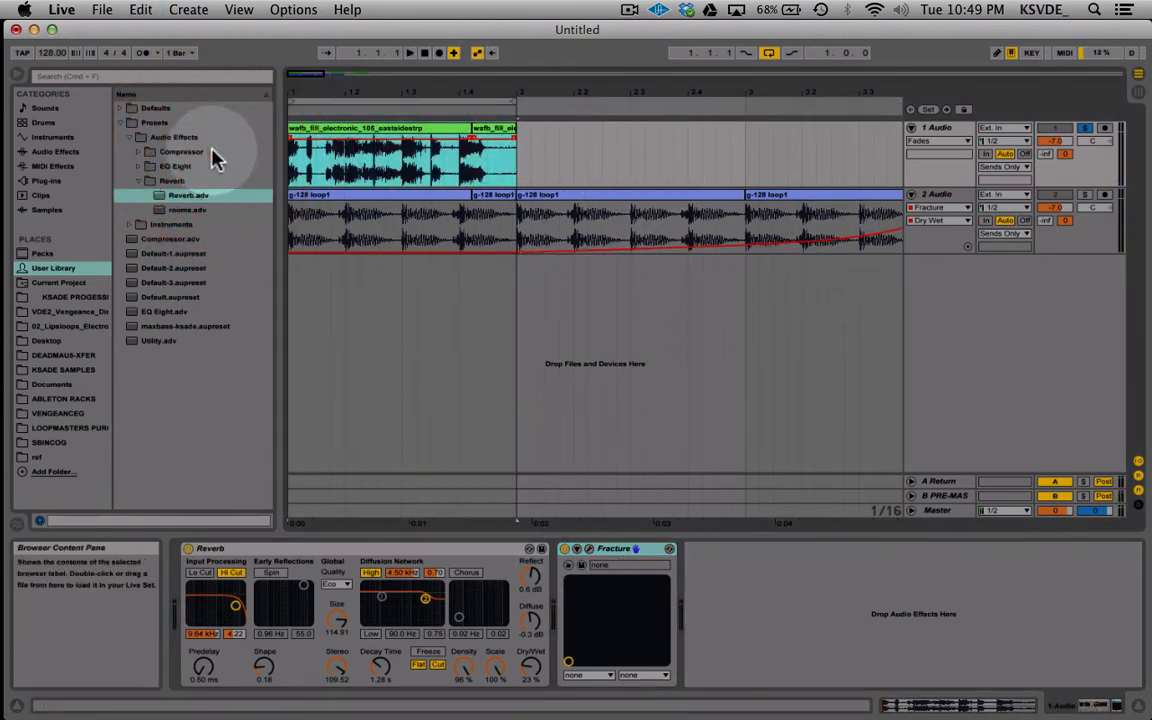
key("space")
Step: Open Fracture on track 1, raise its Dry Wet to 52.40 %, and load a preset from the fracture folder in Documentation
left_click(588, 548)
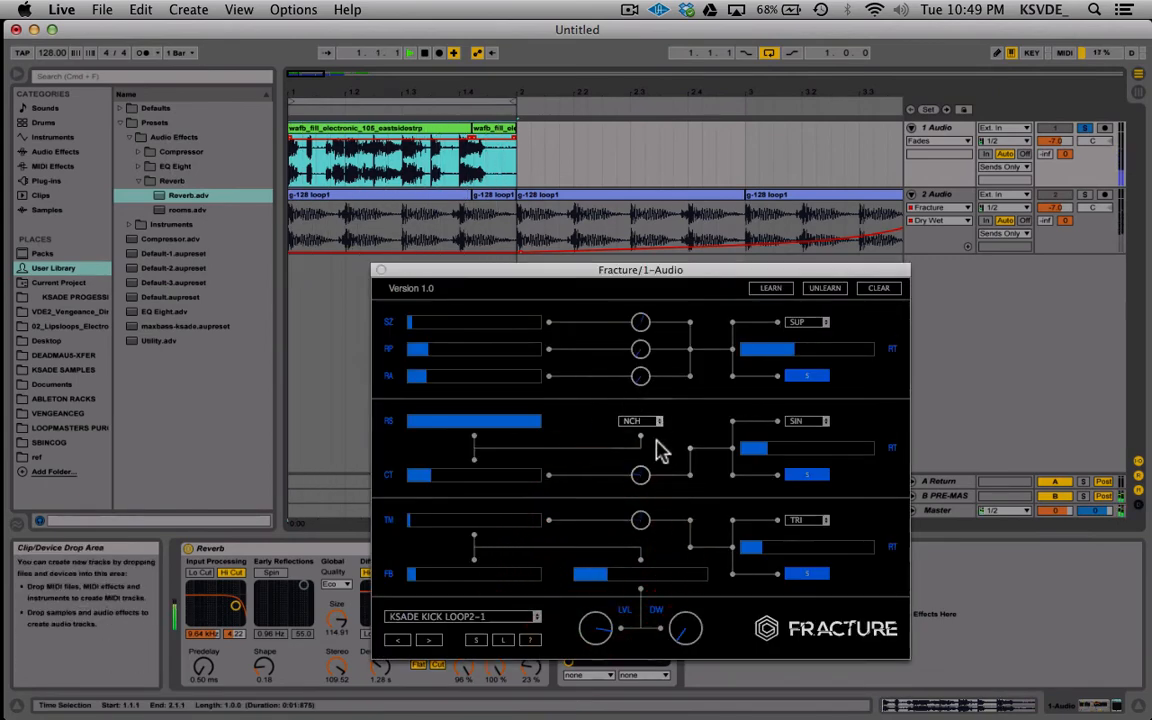
left_click_drag(682, 625, 671, 481)
left_click(503, 641)
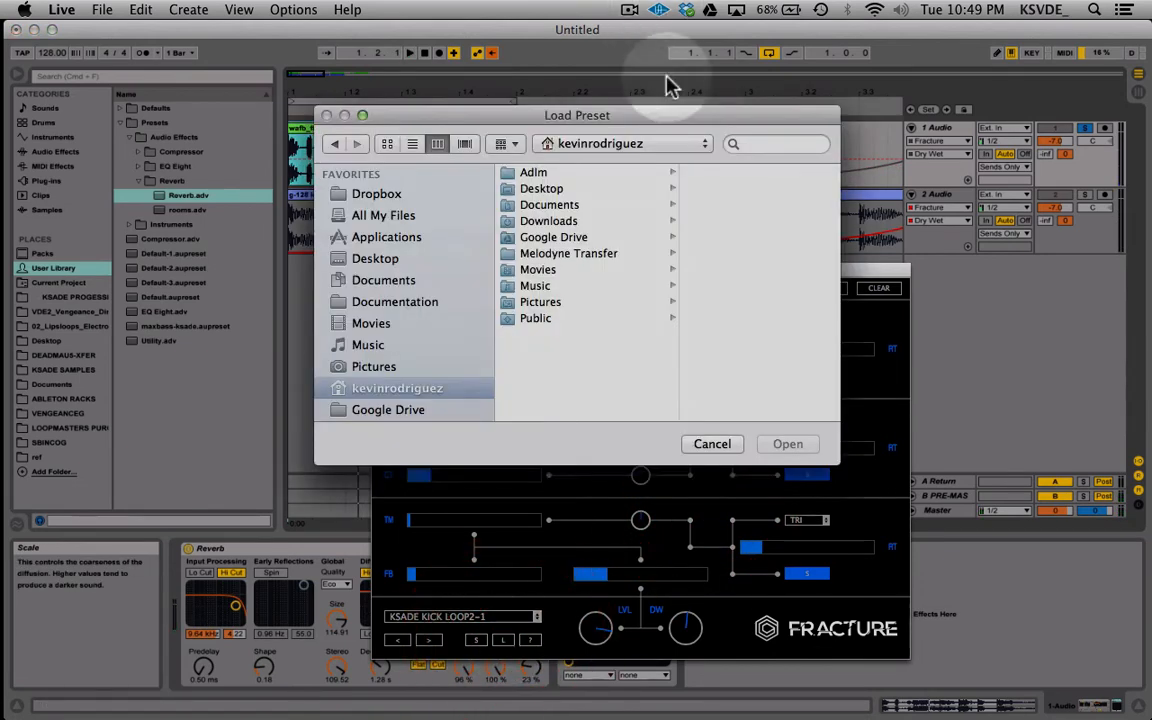
left_click(392, 280)
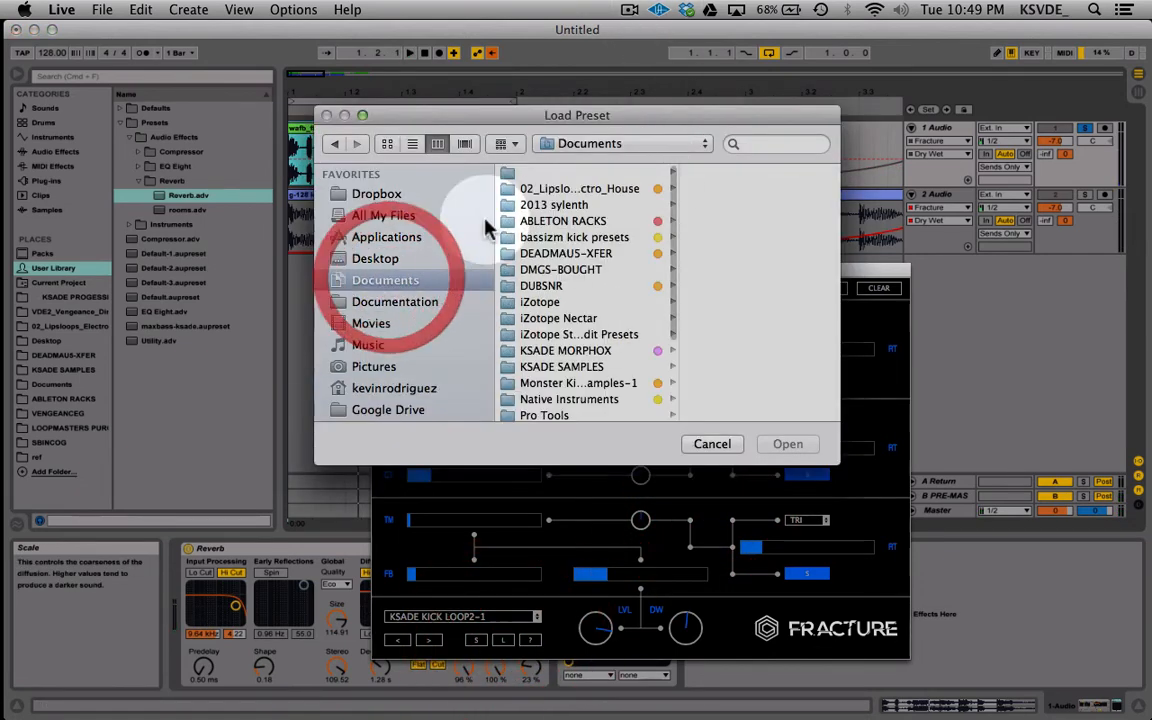
left_click(397, 301)
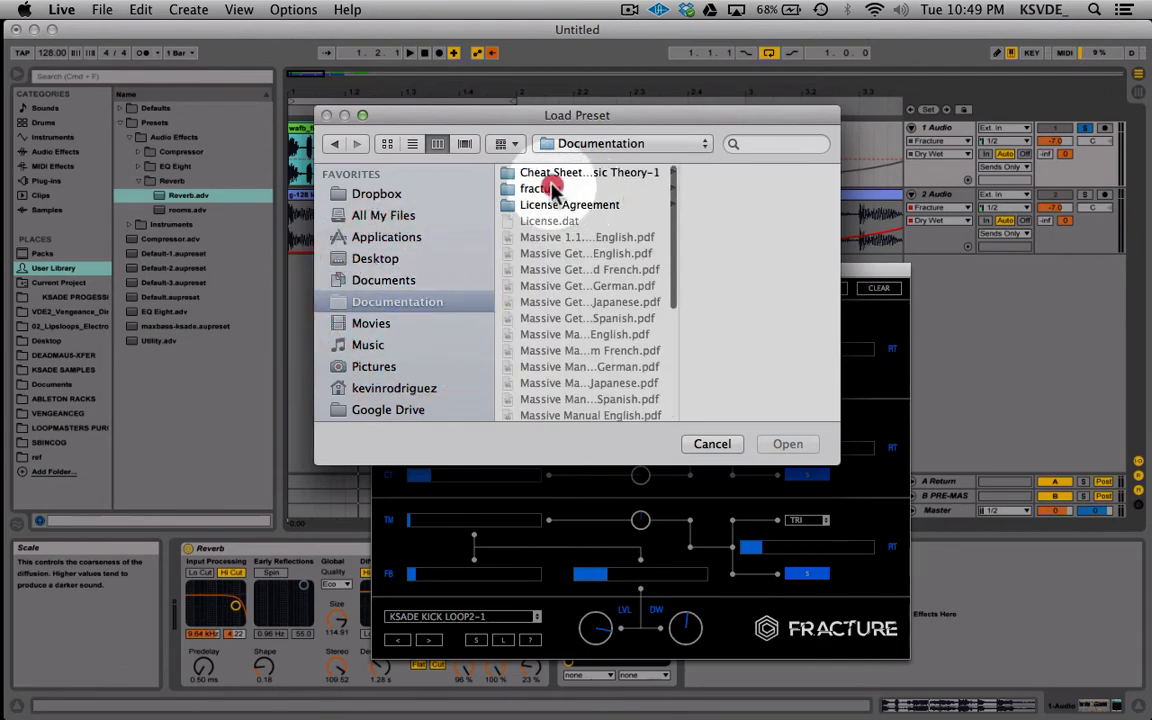
left_click(552, 188)
double_click(771, 191)
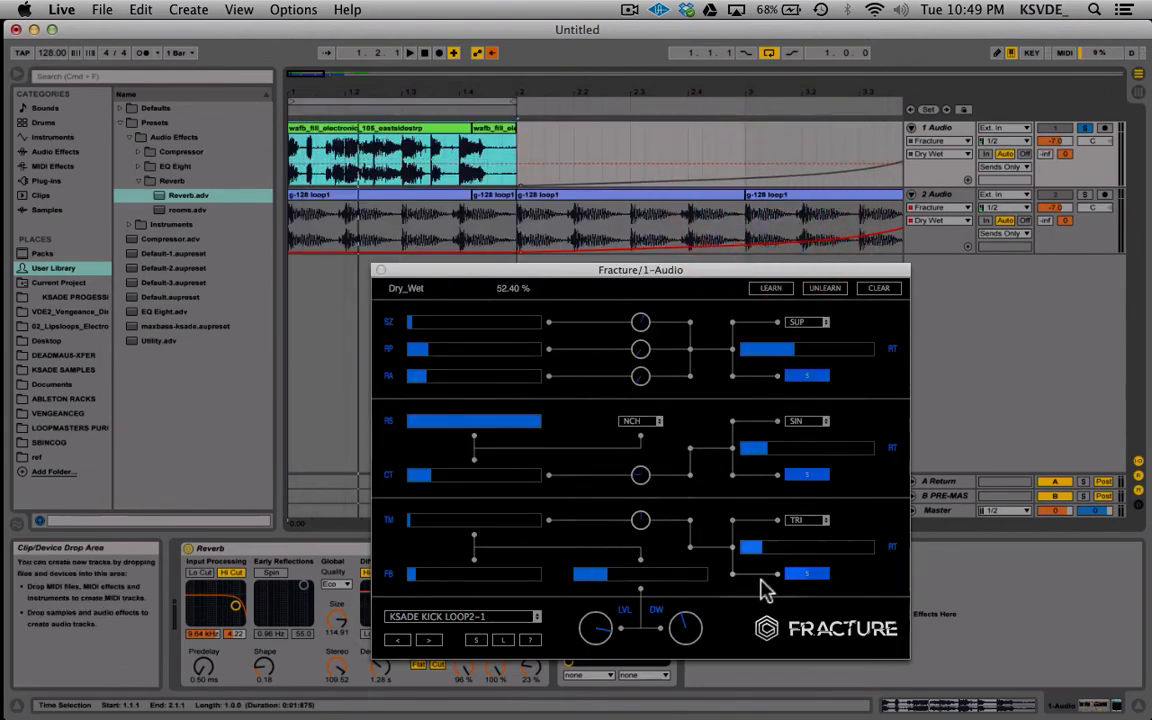
Step: Re-enable automation and clear the Dry Wet curve copied onto track 1, leaving a flat mid-level line
key("space")
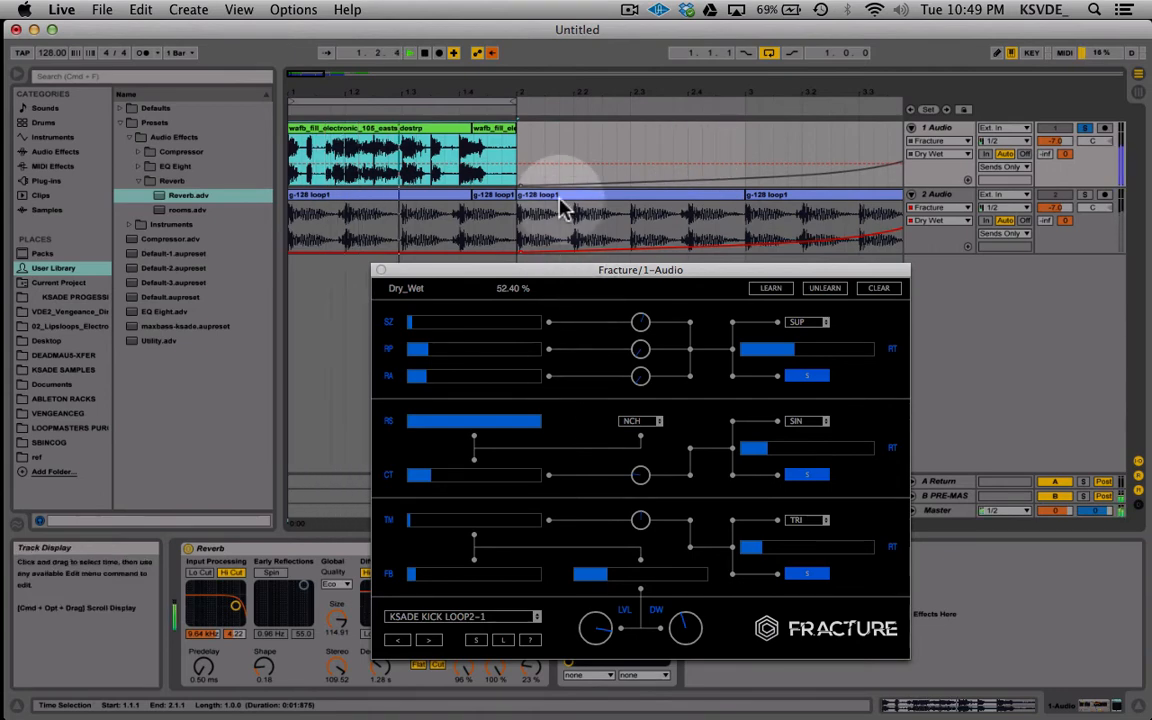
left_click(492, 53)
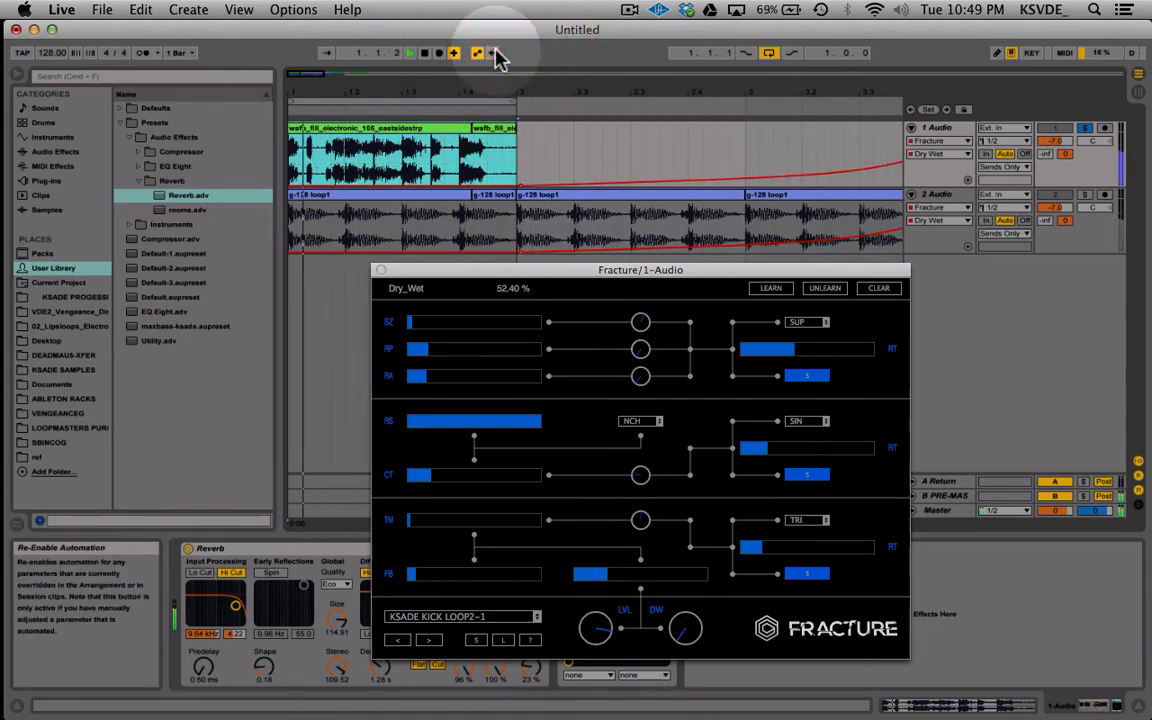
key("space")
scroll(657, 142, "right", 3)
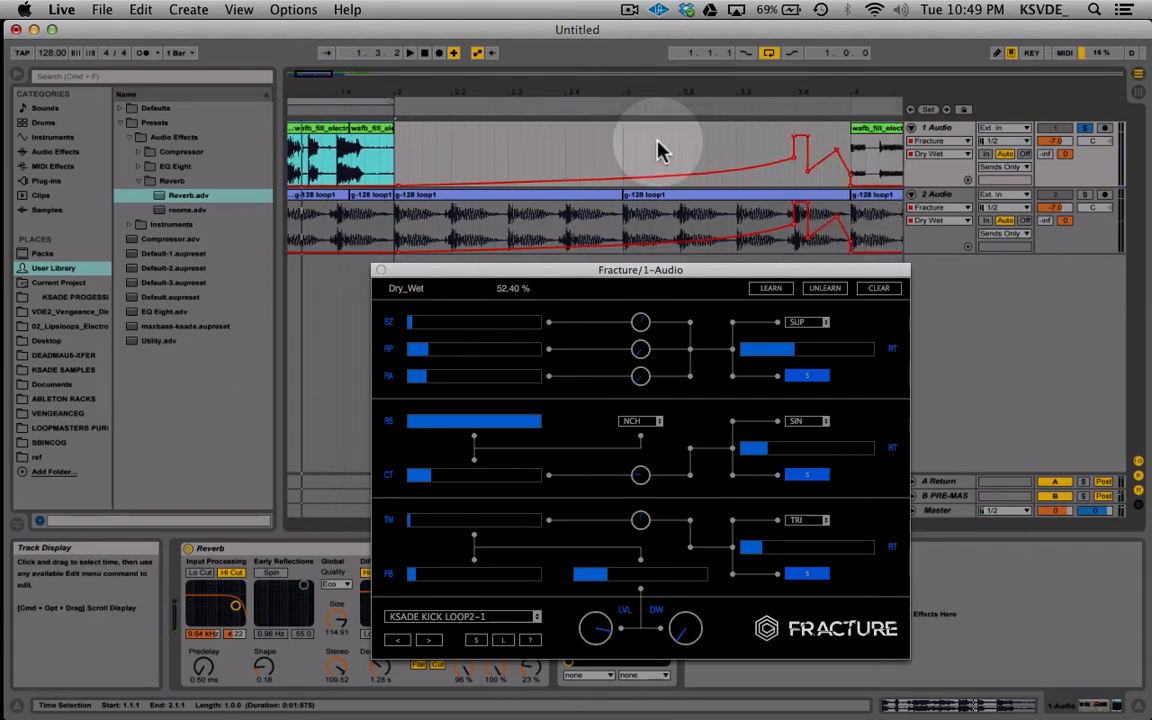
scroll(657, 150, "left", 3)
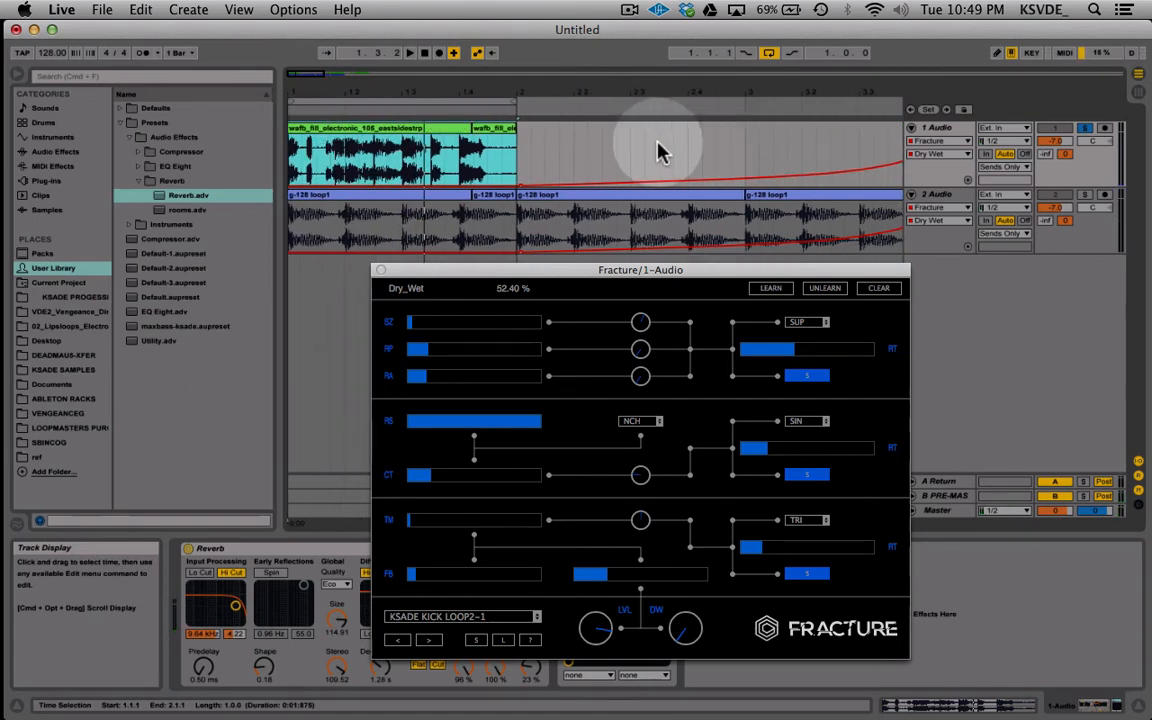
left_click(519, 190)
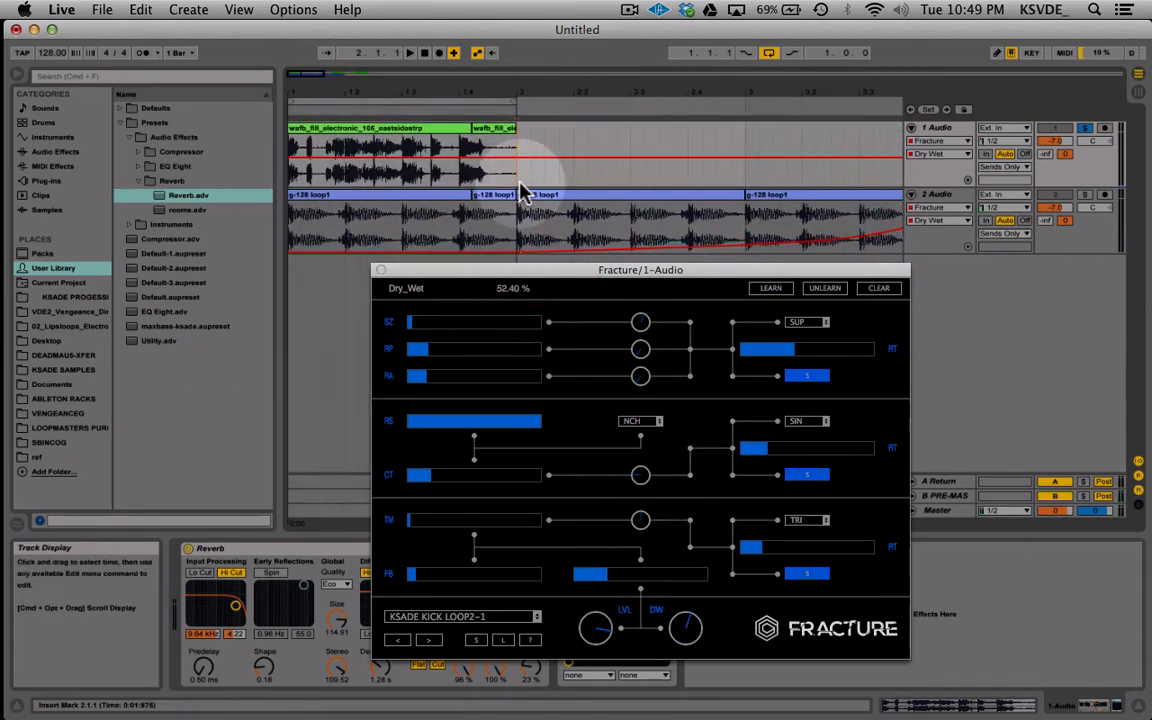
Step: Audition the arrangement from 2.1.1 and replay track 1's first wafb_fill clip
key("space")
key("space")
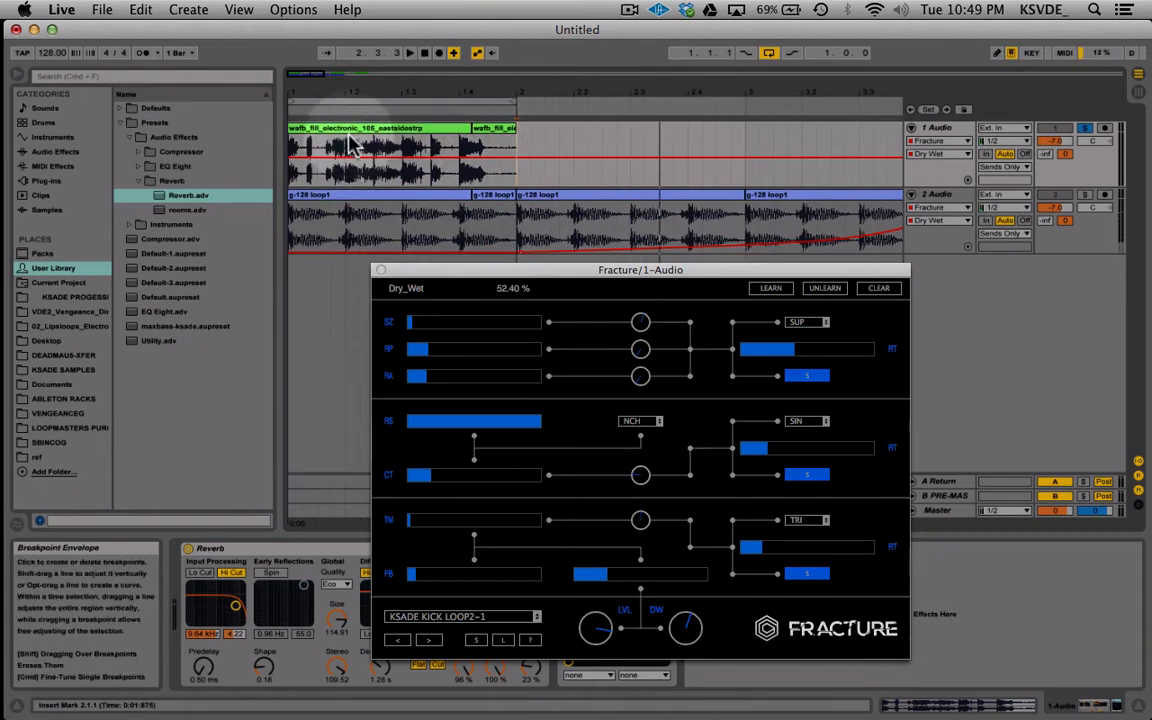
left_click(348, 127)
key("space")
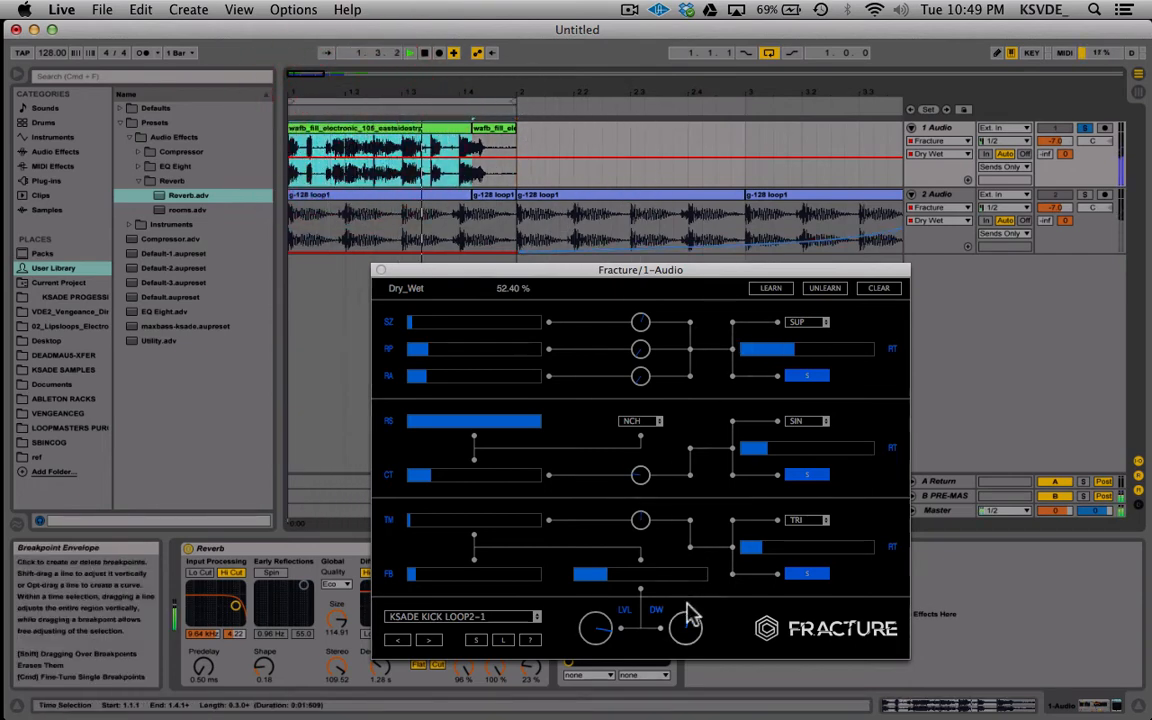
Step: Try Fracture's Dry Wet at 100 % and 85.30 %, set Repeats to 1, and re-enable automation
left_click_drag(690, 592, 697, 480)
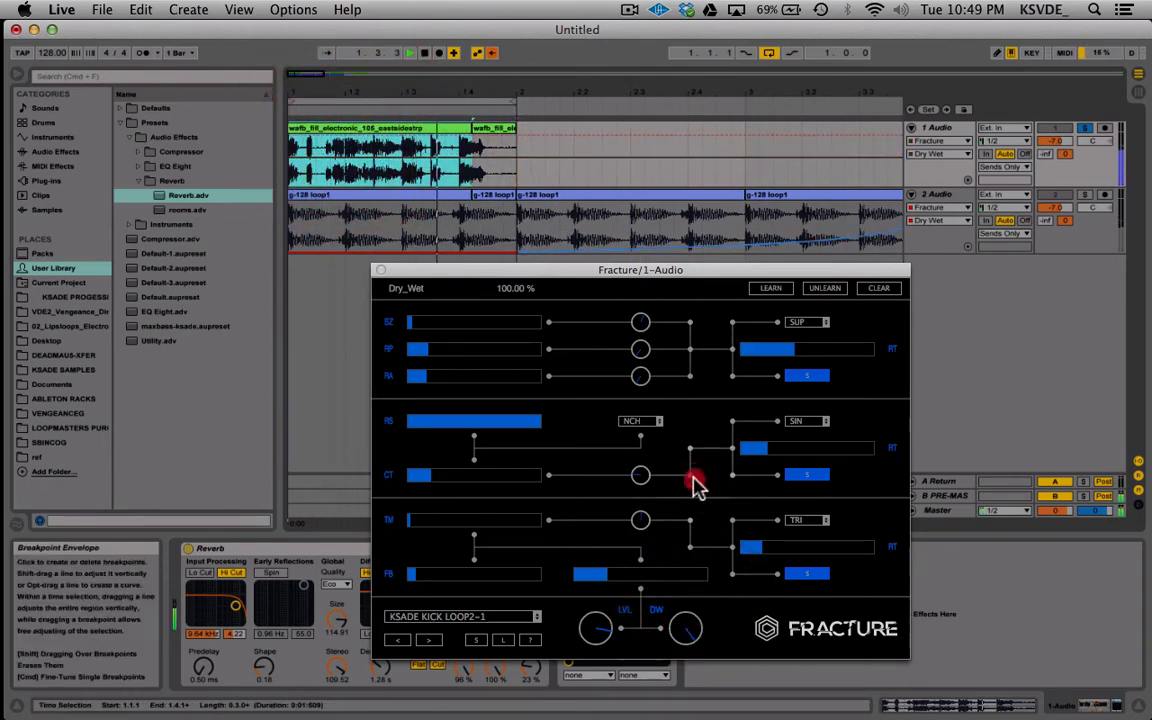
left_click_drag(695, 542, 692, 550)
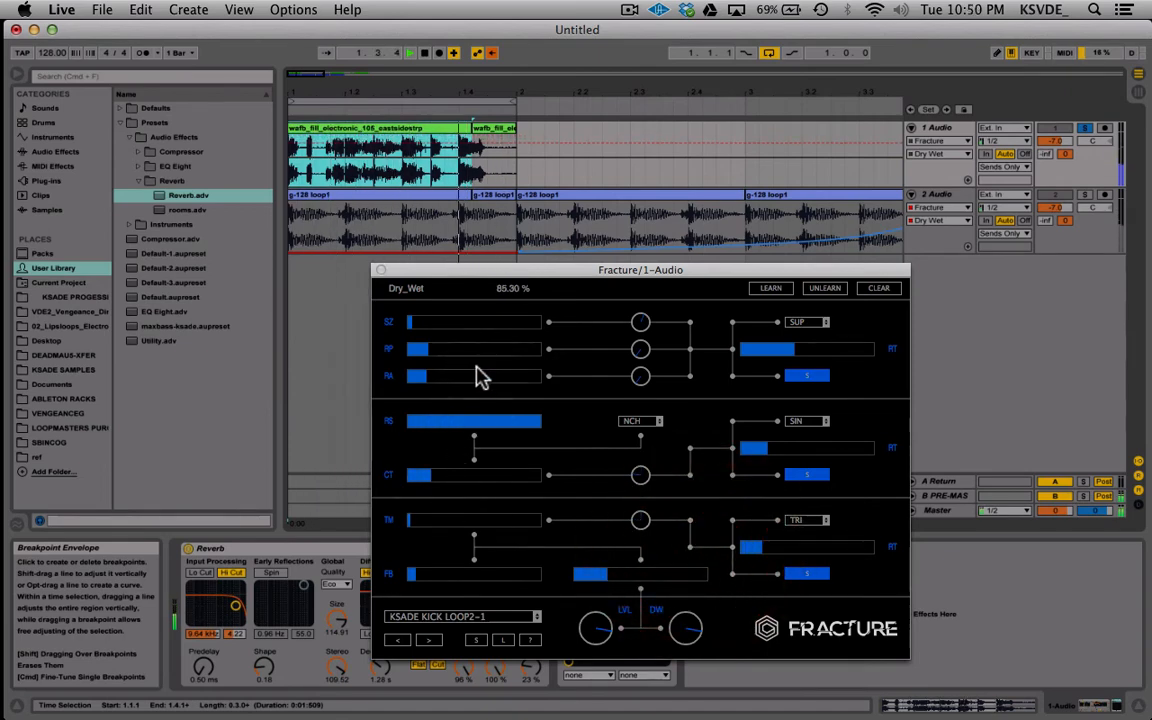
left_click_drag(432, 360, 410, 358)
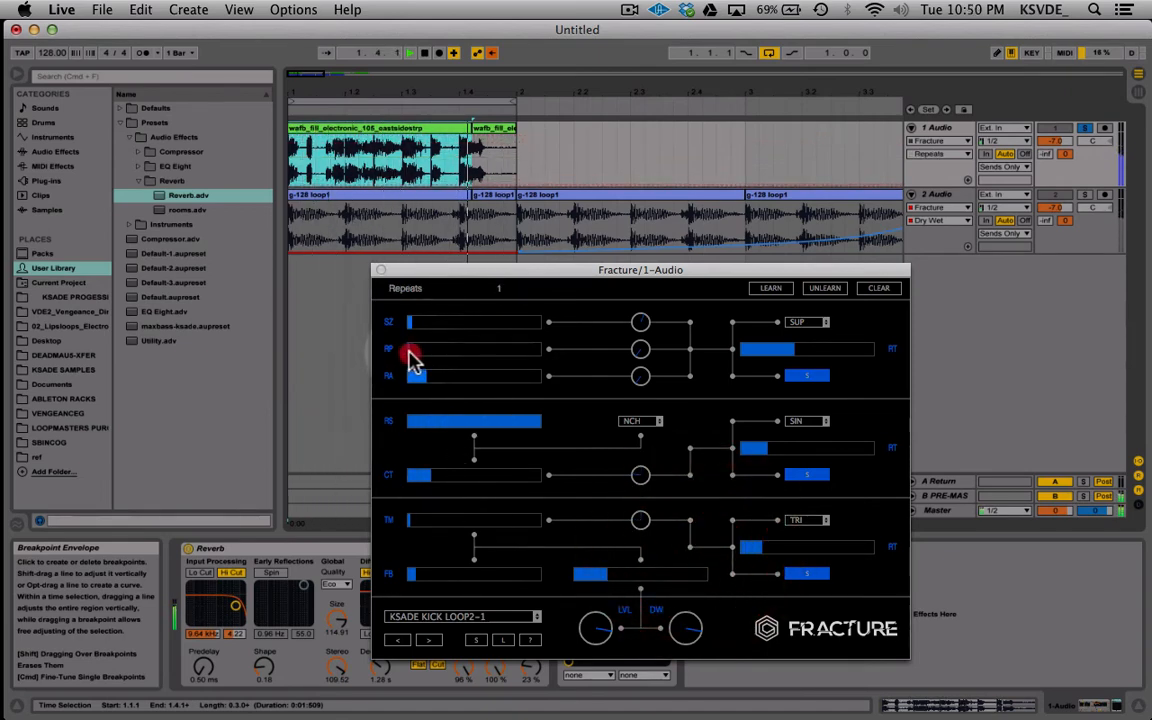
left_click(476, 52)
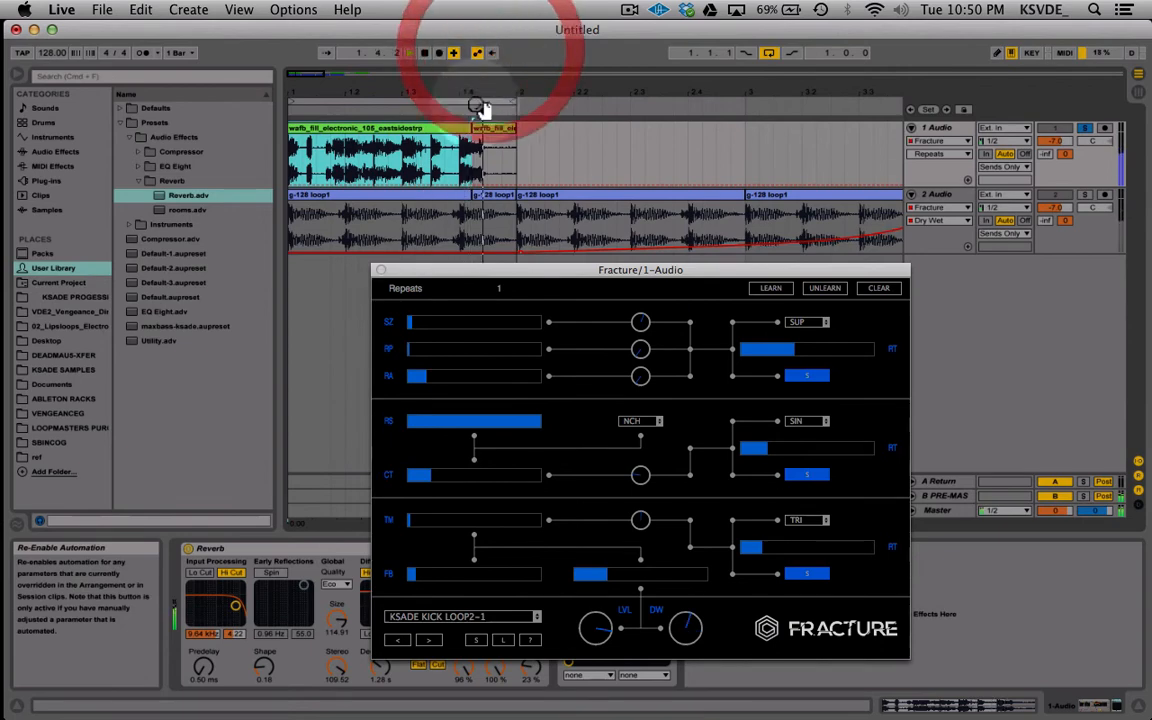
Step: Adjust Fracture's buffer Size with Size Mod Depth at 74.80 % and the buffer LFO synced rate at 1/16 d
left_click_drag(425, 322, 455, 329)
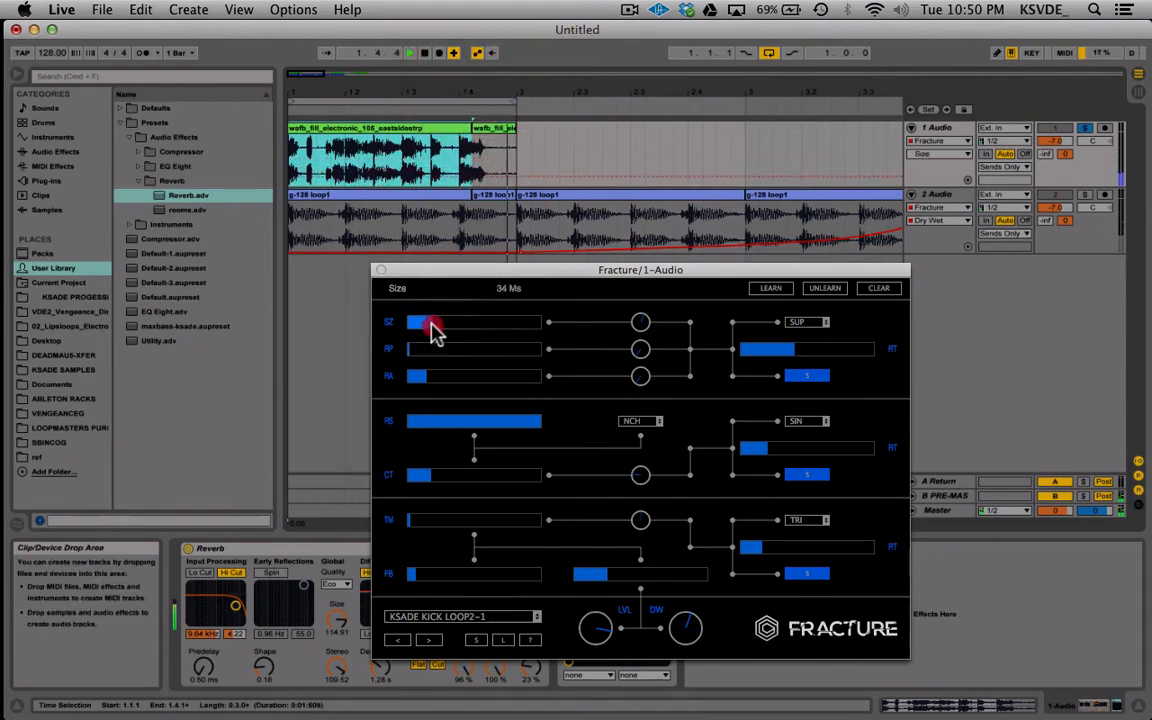
left_click(643, 322)
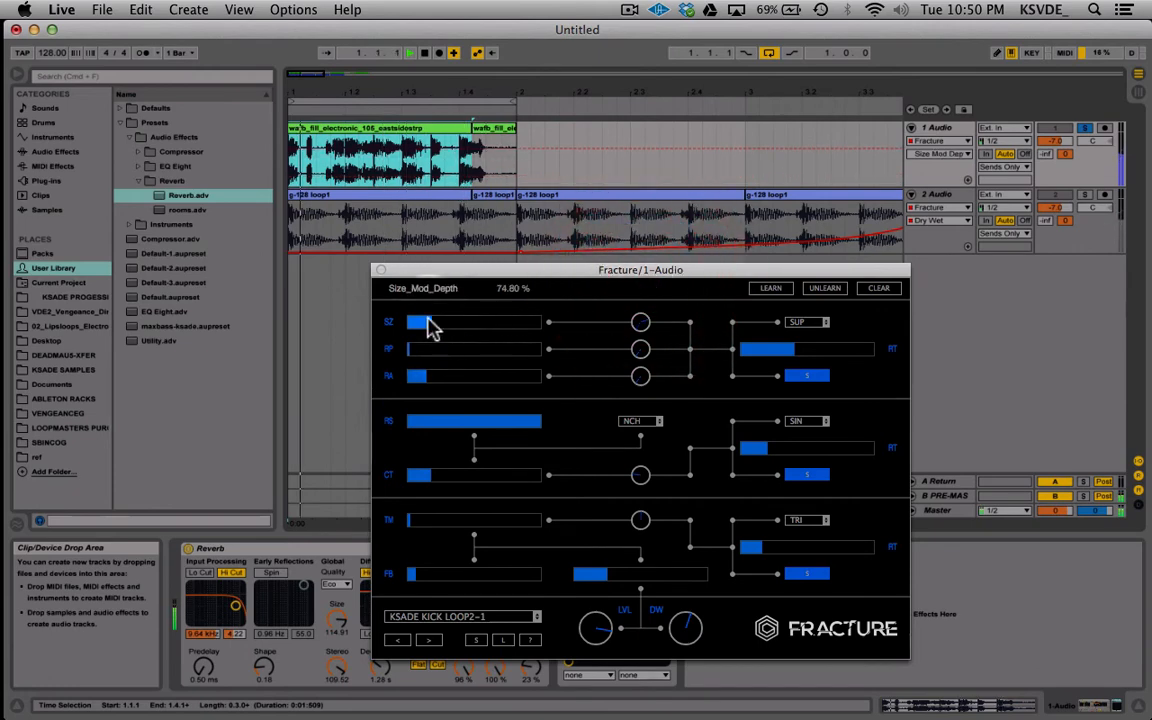
left_click_drag(428, 321, 420, 324)
mouse_move(801, 355)
left_mouse_down()
mouse_move(869, 353)
mouse_move(812, 360)
left_mouse_up()
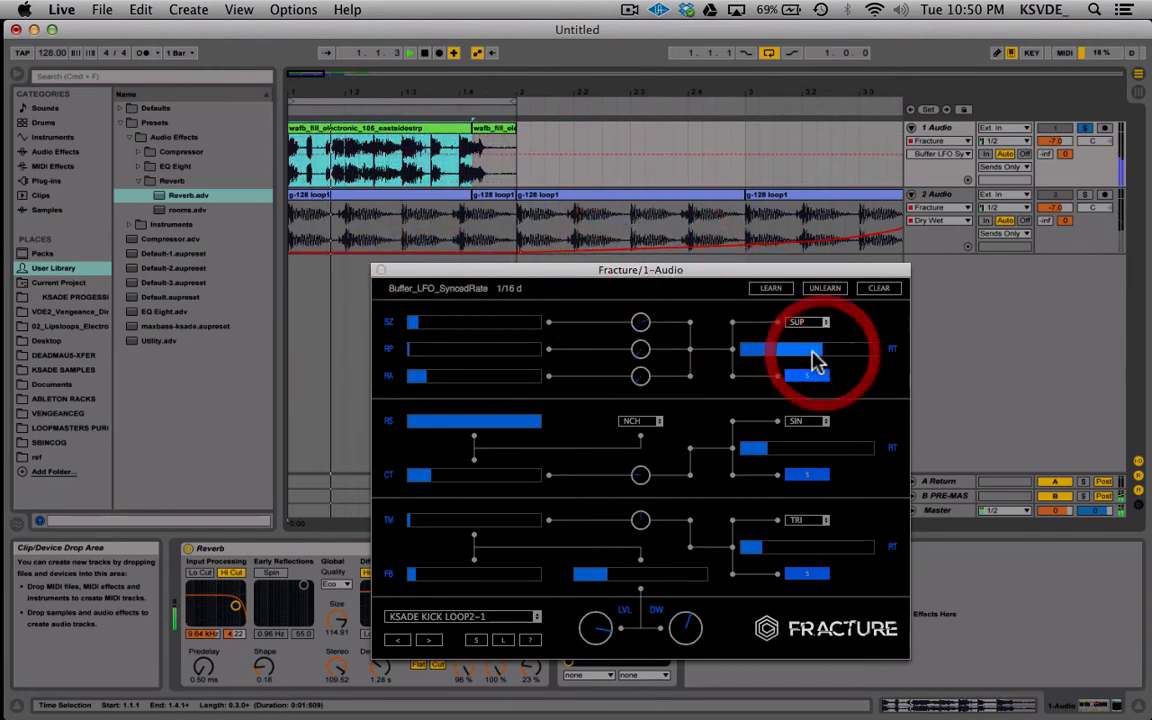
Step: Reselect track 1, move the Fracture window clear of the devices, and set Reverb's Dry/Wet to 50 %
left_click(466, 262)
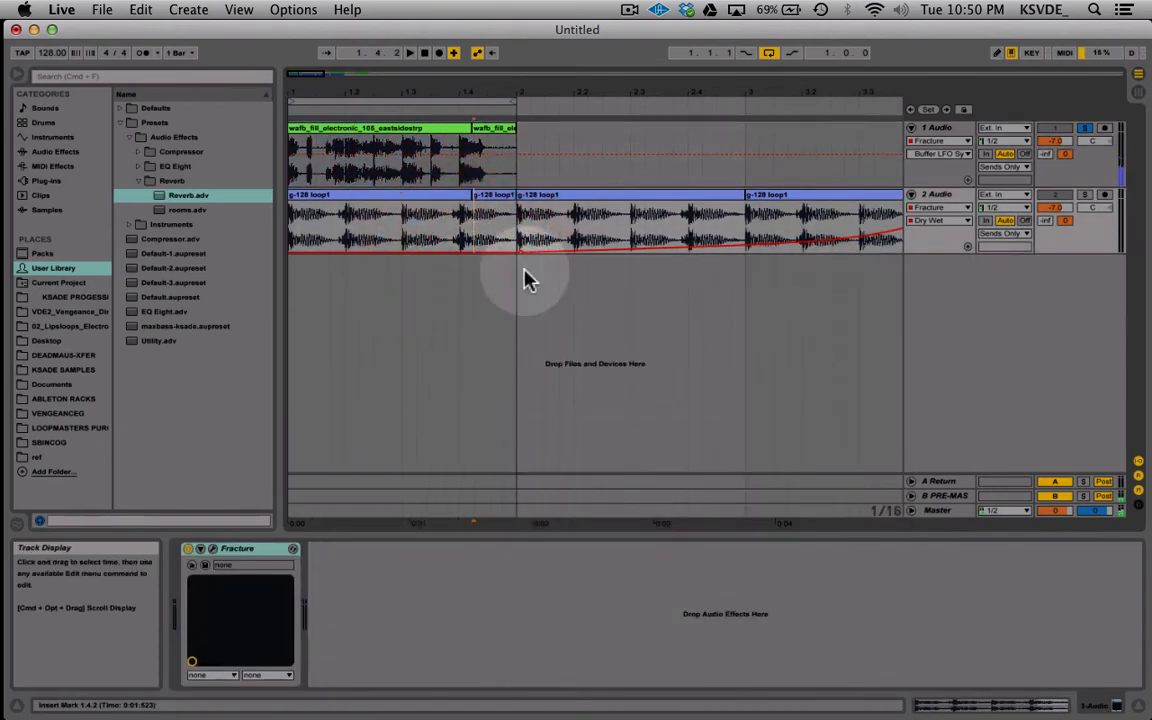
left_click(955, 128)
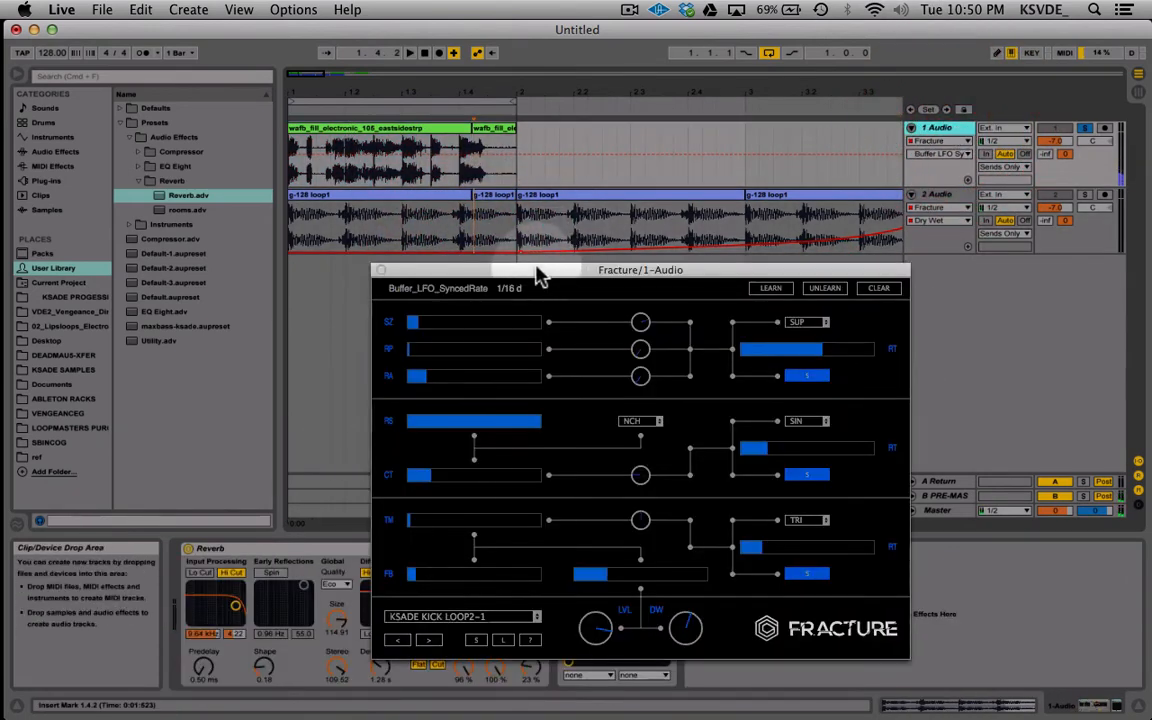
left_click_drag(537, 272, 751, 144)
left_click_drag(533, 673, 533, 630)
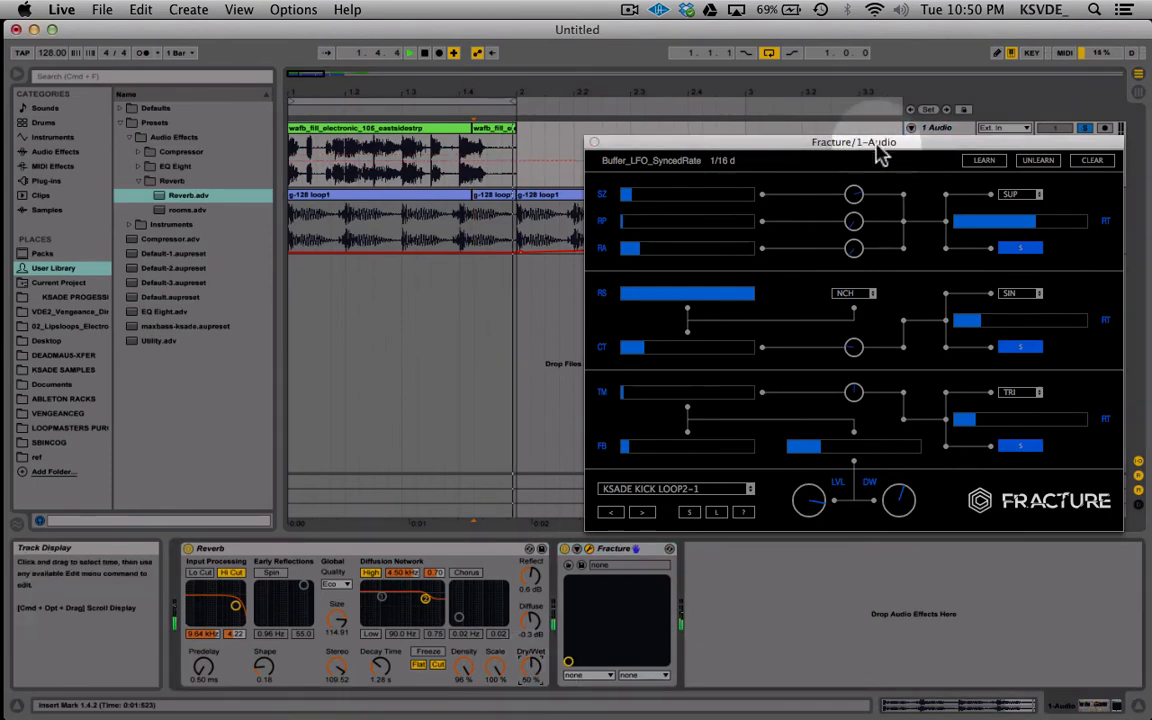
Step: Move the Fracture window toward the middle, set Delay Mix to 63.50 %, and switch the filter type to HPF
left_click_drag(877, 143, 590, 201)
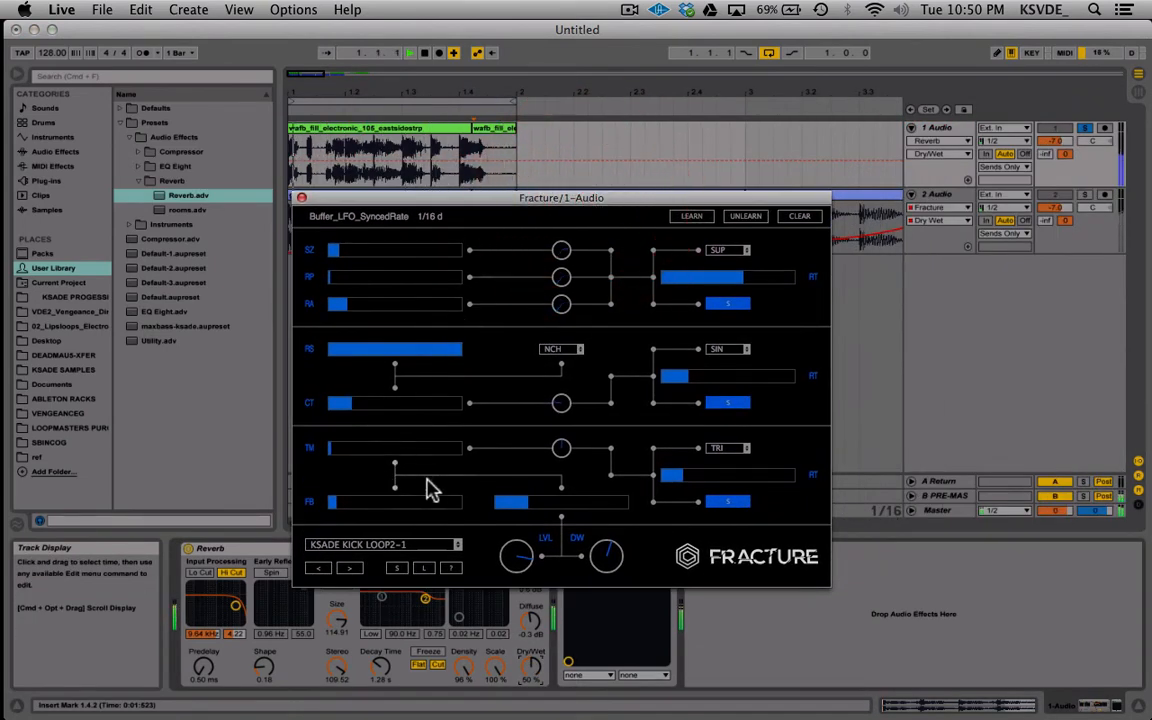
left_click(583, 455)
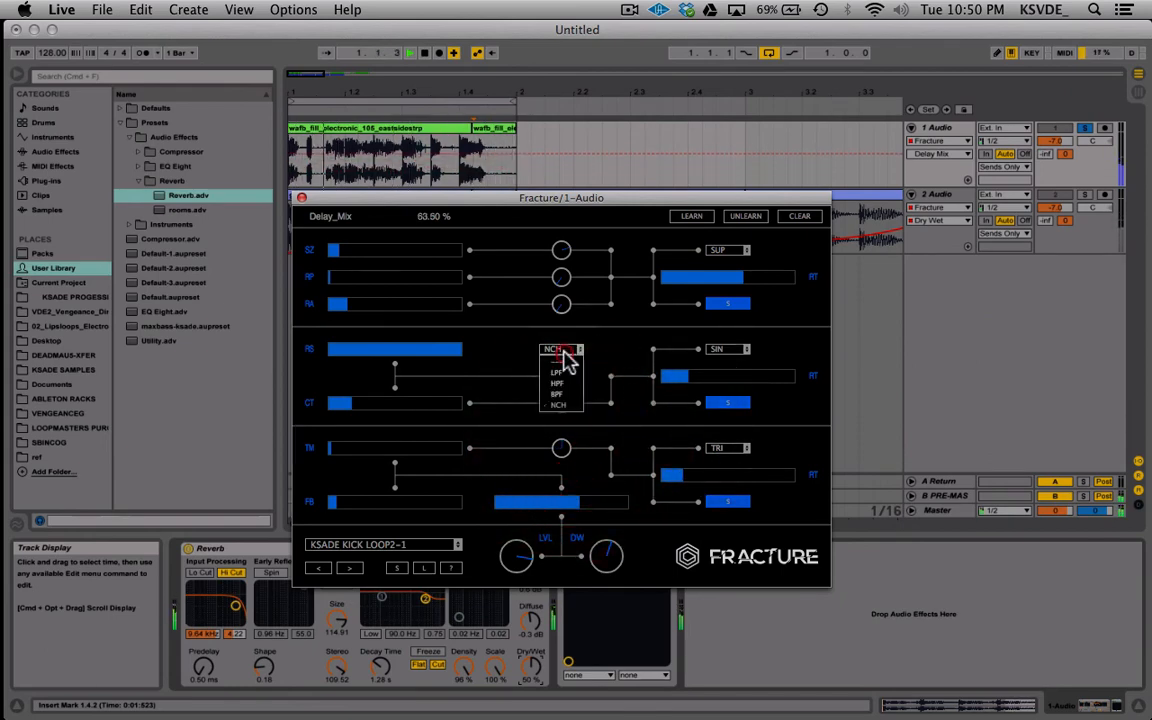
left_click(563, 385)
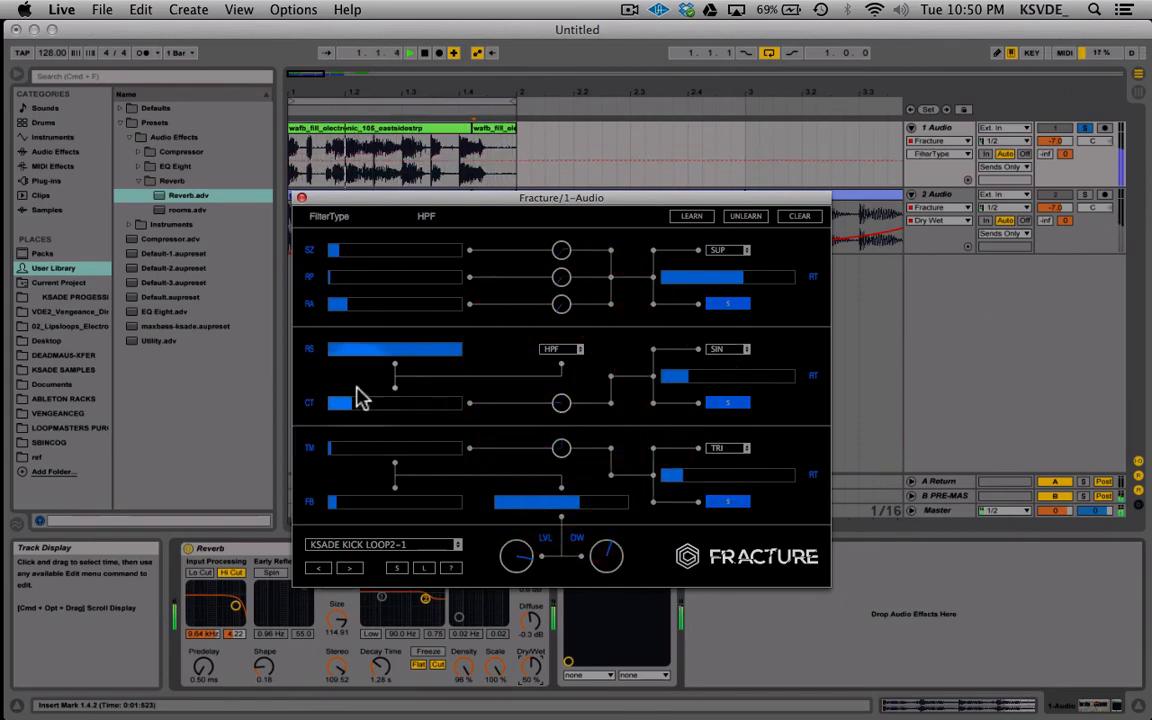
Step: Set Fracture's filter Resonance to 43.90 % and Cutoff Mod Depth to 100 %, raise the cutoff, and use an SDN filter LFO at 1/8
left_click(367, 349)
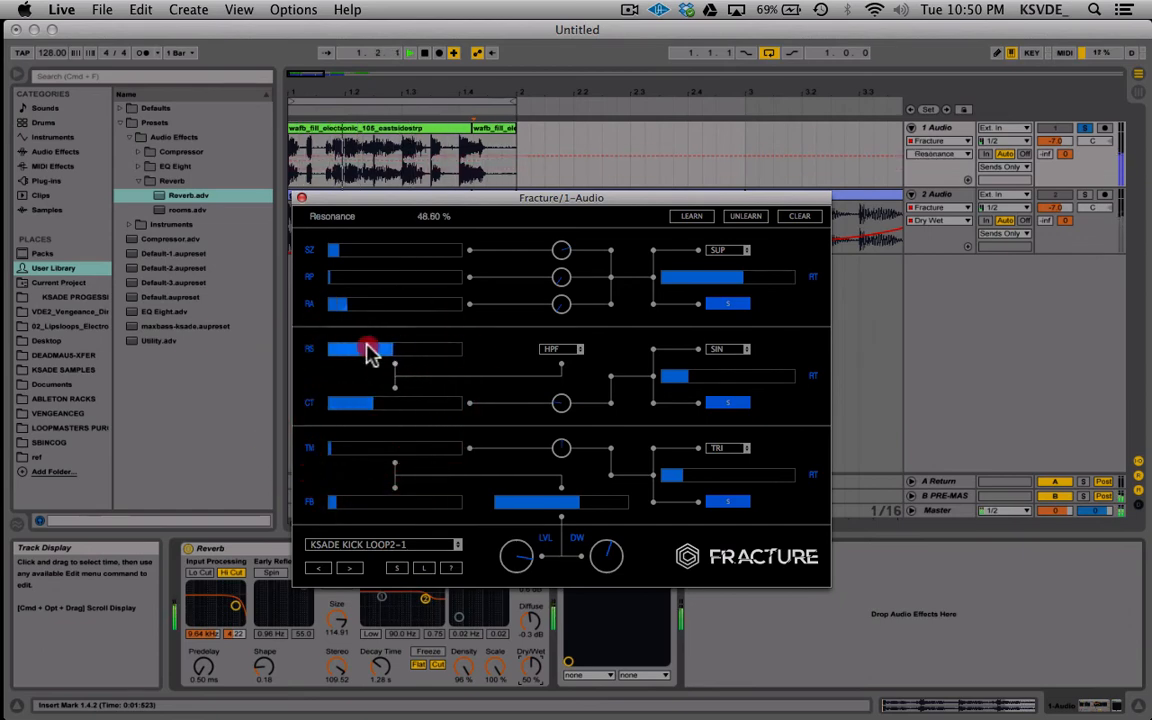
mouse_move(370, 403)
left_mouse_down()
mouse_move(427, 403)
mouse_move(382, 412)
left_mouse_up()
left_click_drag(564, 405, 571, 222)
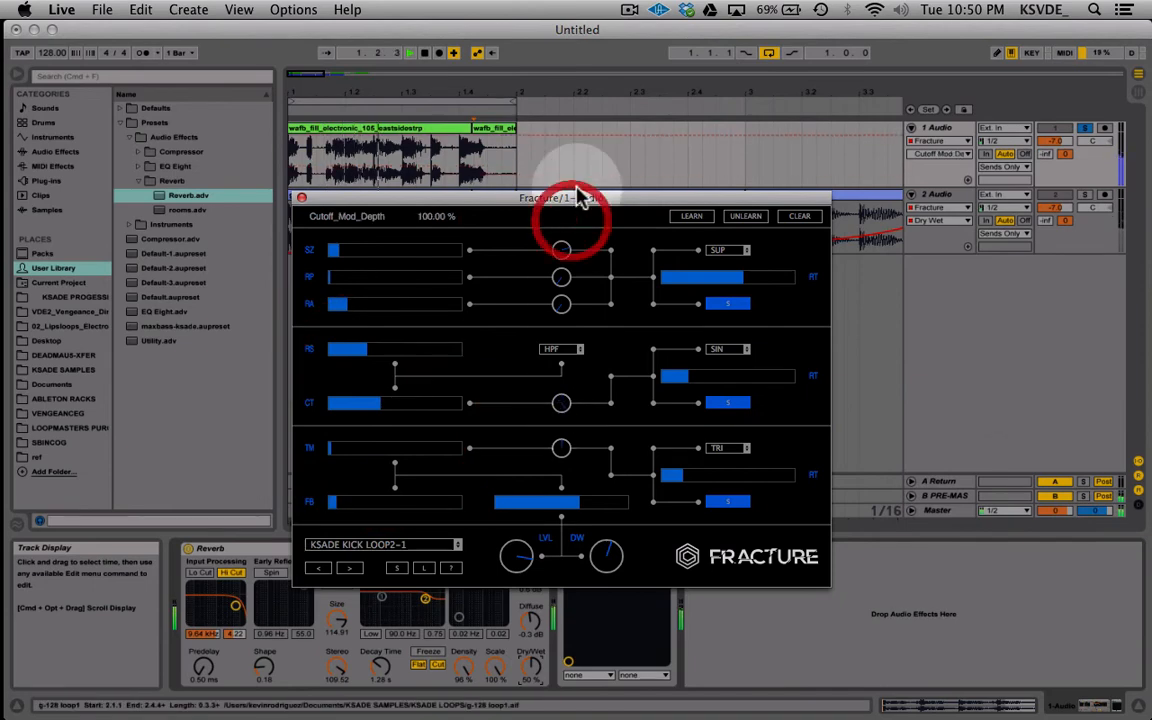
left_click(737, 384)
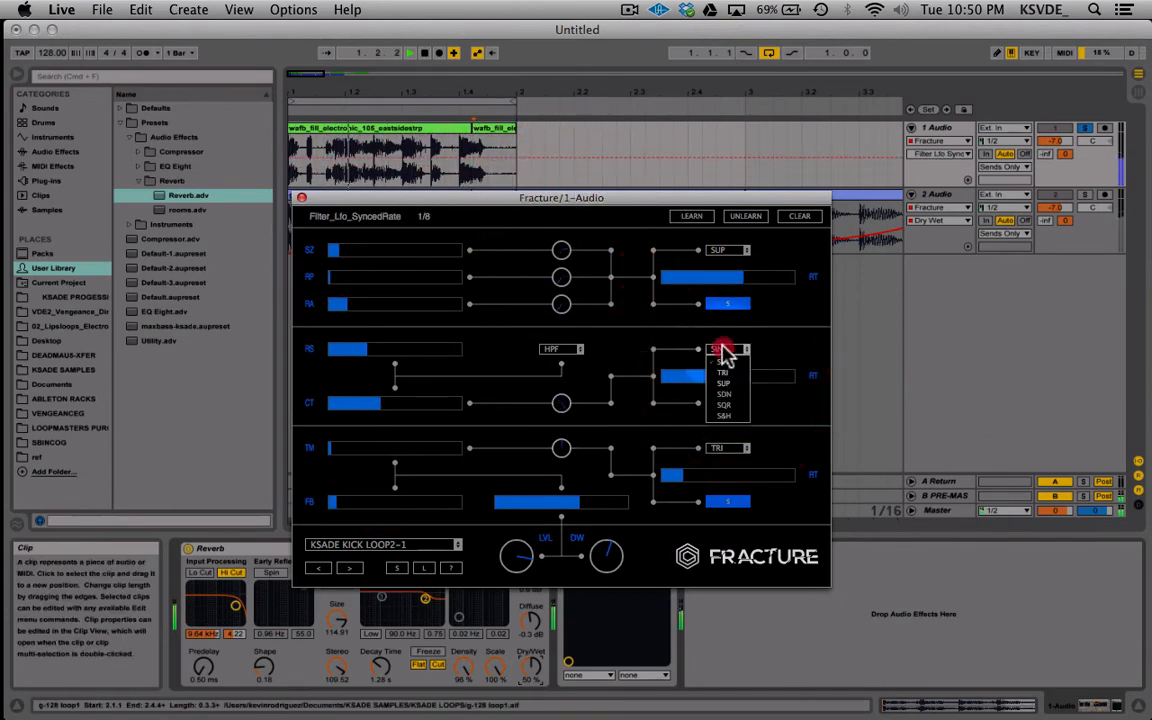
left_click(726, 395)
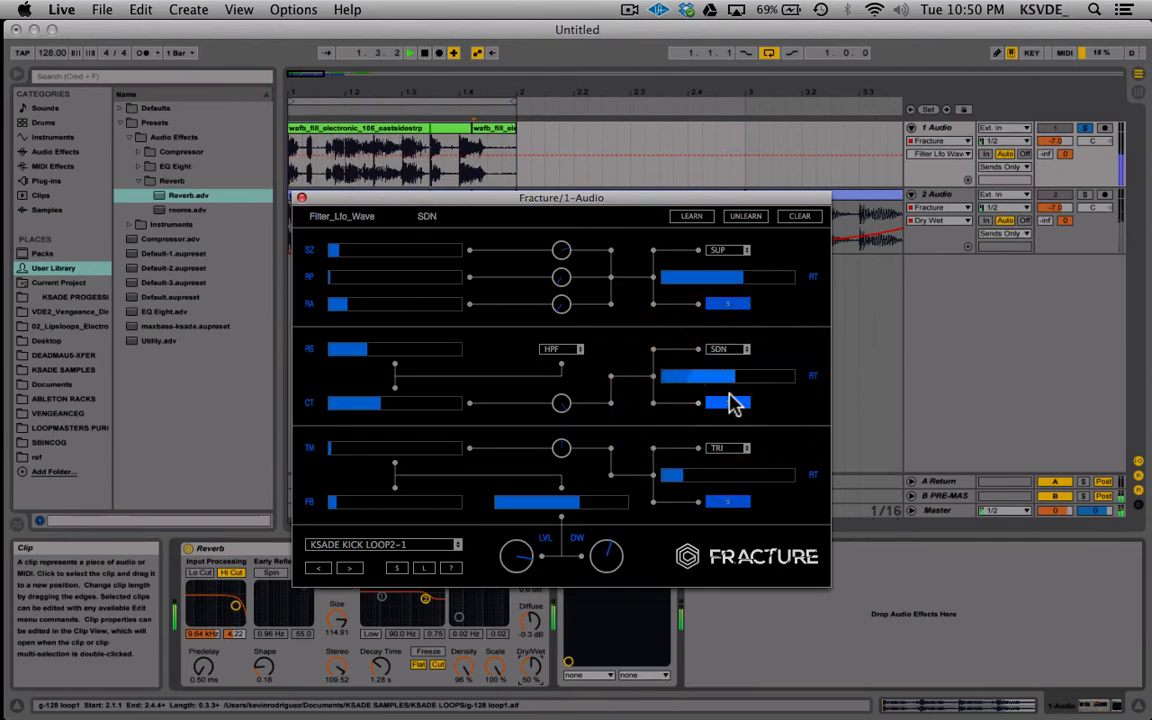
left_click_drag(376, 357, 408, 367)
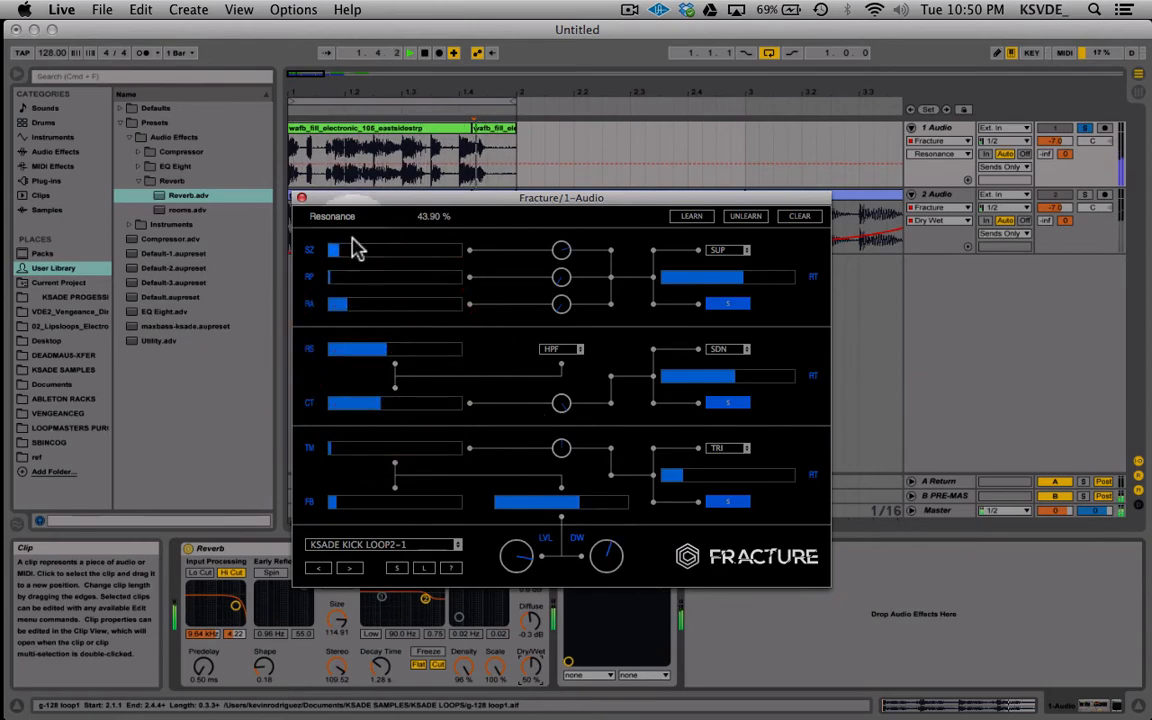
Step: Raise Fracture's buffer Size and Repeats slightly, set Ratio to -0.24, and bring Delay Mix to 0.00 %
mouse_move(355, 277)
left_mouse_down()
mouse_move(413, 278)
mouse_move(334, 278)
mouse_move(400, 255)
mouse_move(348, 258)
left_mouse_up()
left_click_drag(355, 305, 390, 307)
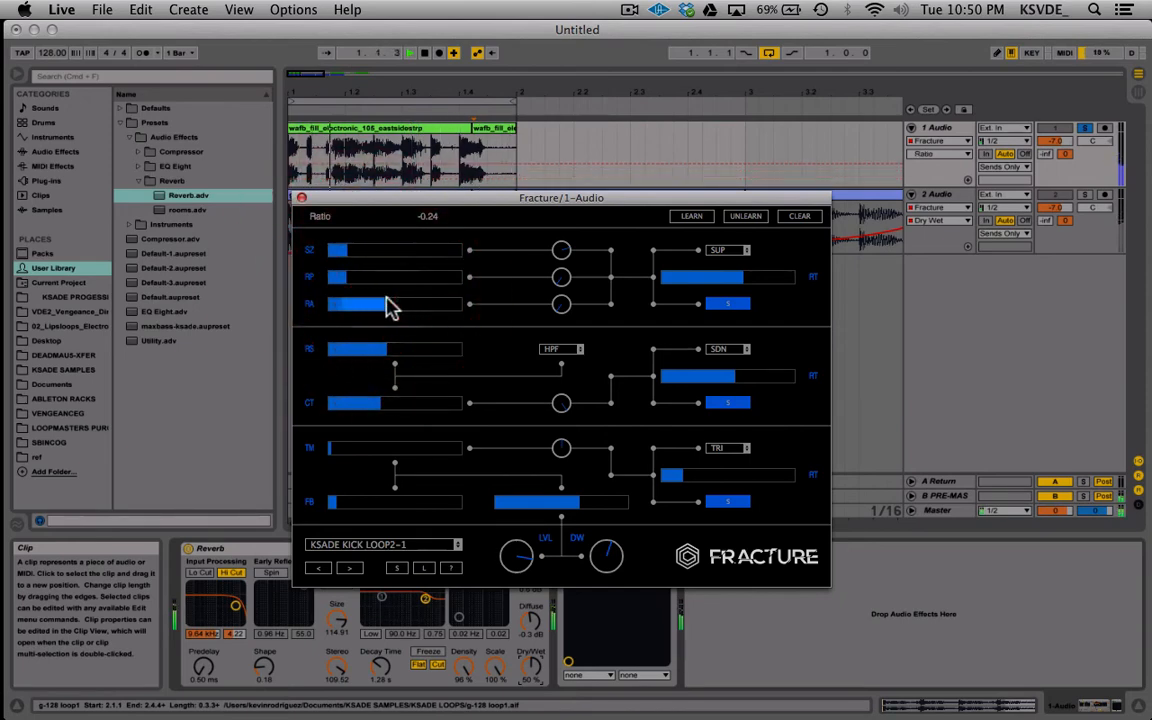
left_click_drag(566, 513, 244, 538)
Step: Set the Reverb's Dry/Wet on track 1 to 25 %
left_click(240, 556)
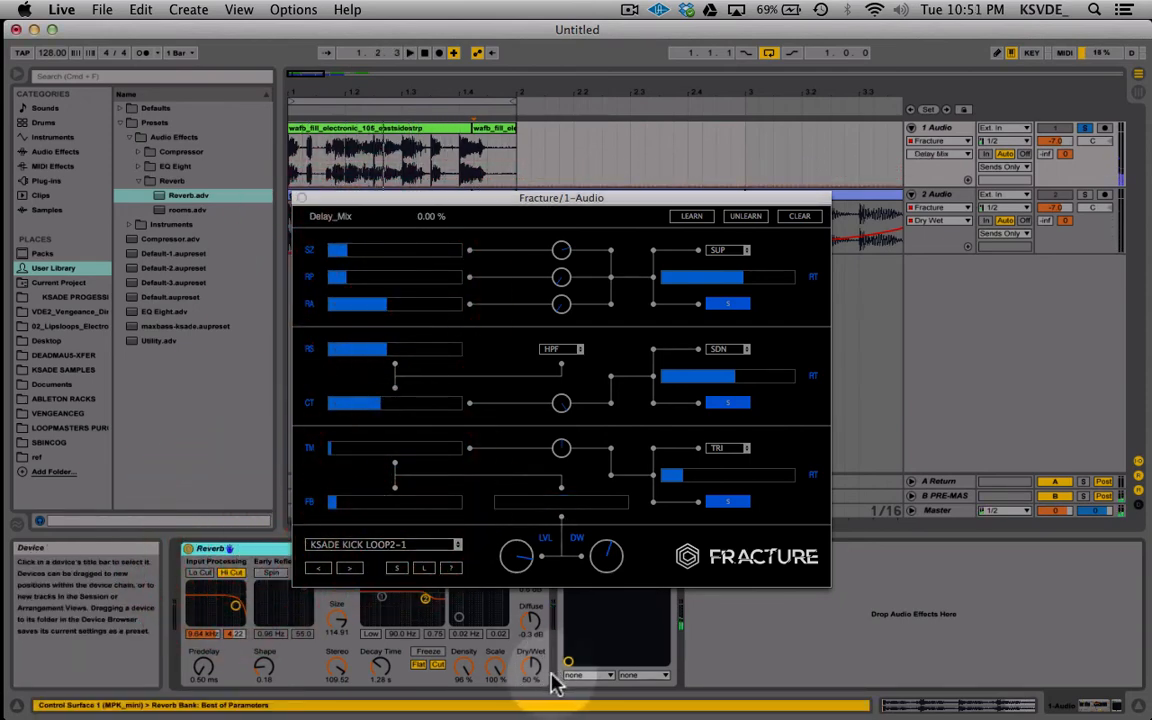
left_click_drag(530, 667, 530, 700)
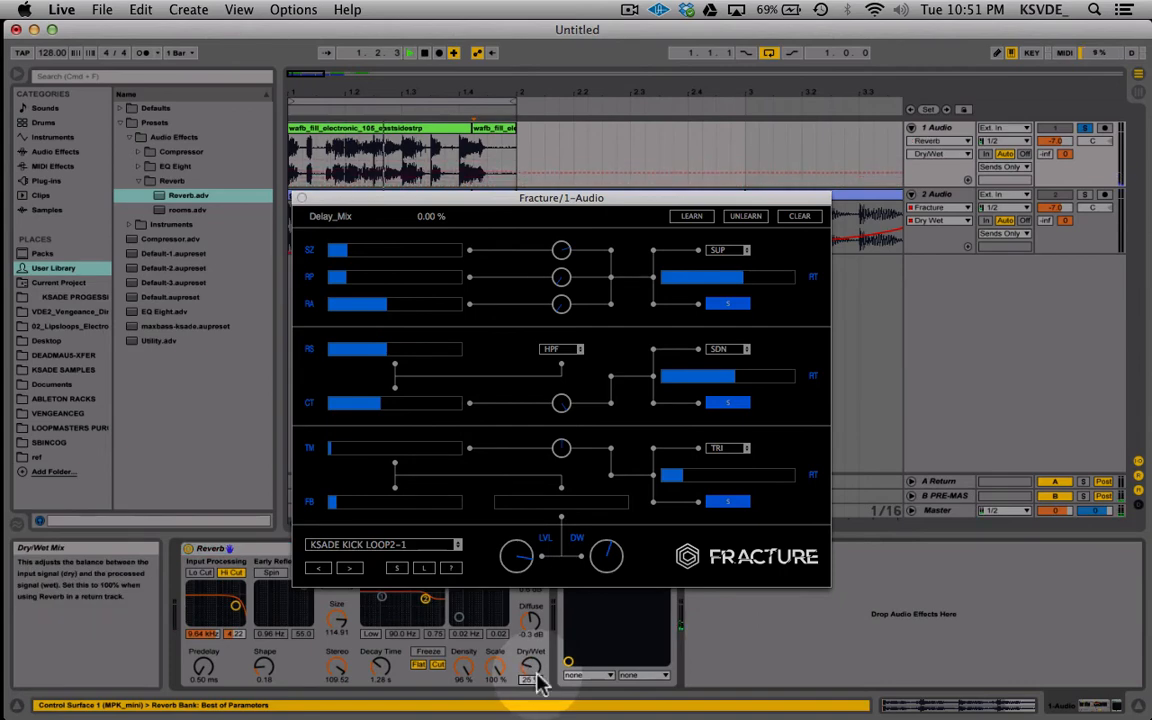
type("25")
key("Return")
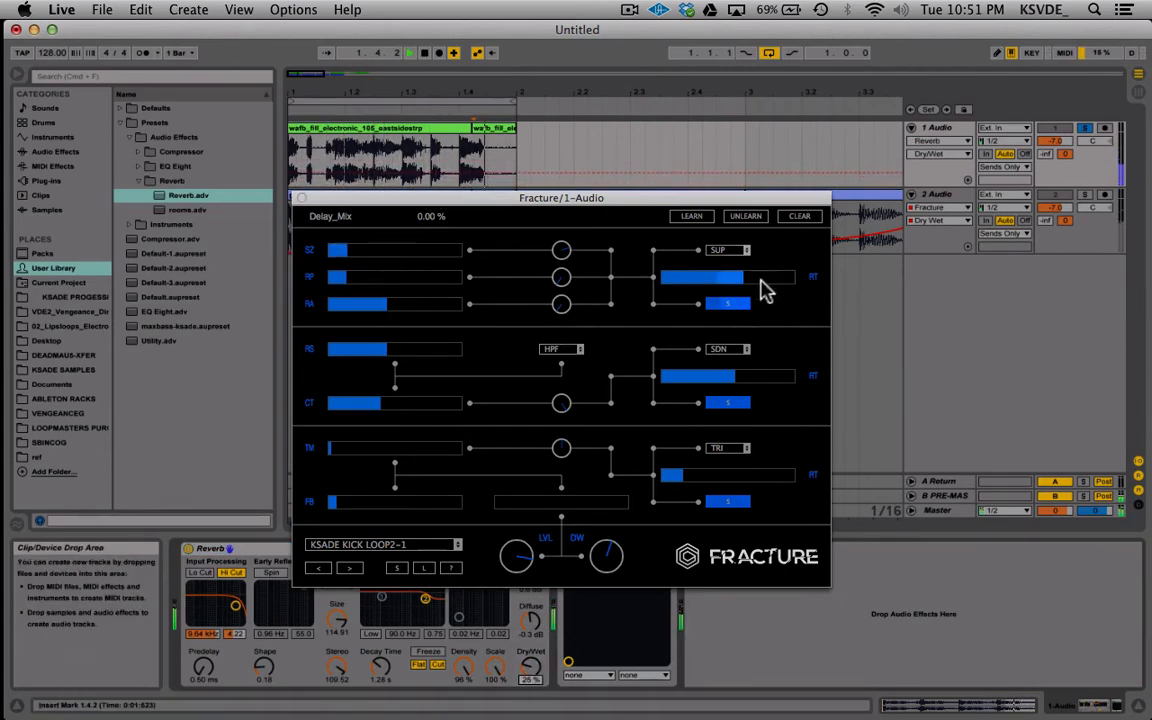
Step: Slow Fracture's buffer LFO, raise Delay Mix, set Delay Time Mod Depth to 100 % and the delay LFO rate to 1/8, and re-enable automation
left_click_drag(761, 281, 710, 285)
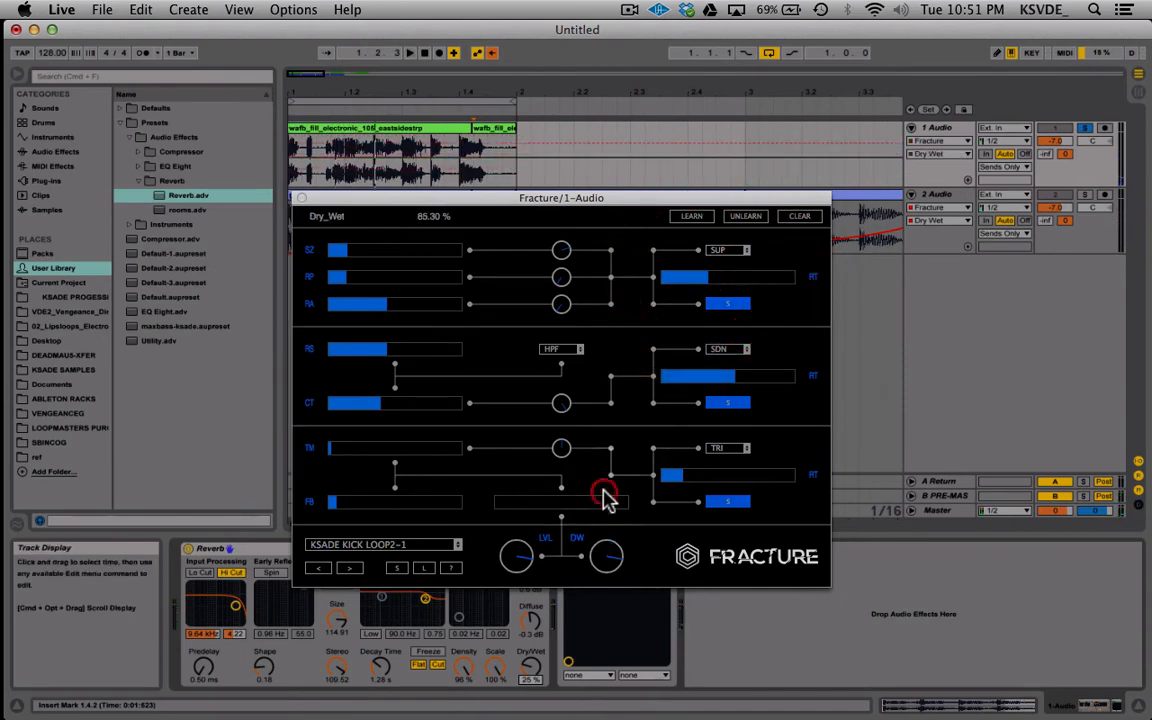
key("space")
left_click_drag(541, 505, 594, 506)
left_click(565, 302)
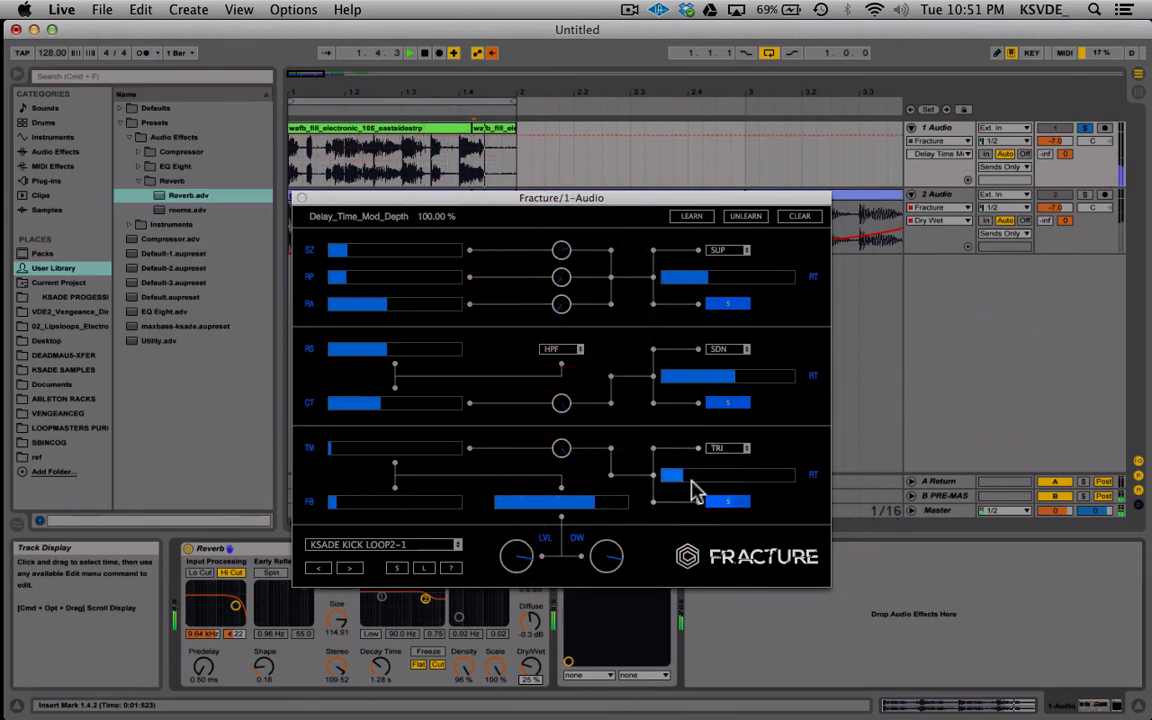
left_click_drag(700, 478, 725, 480)
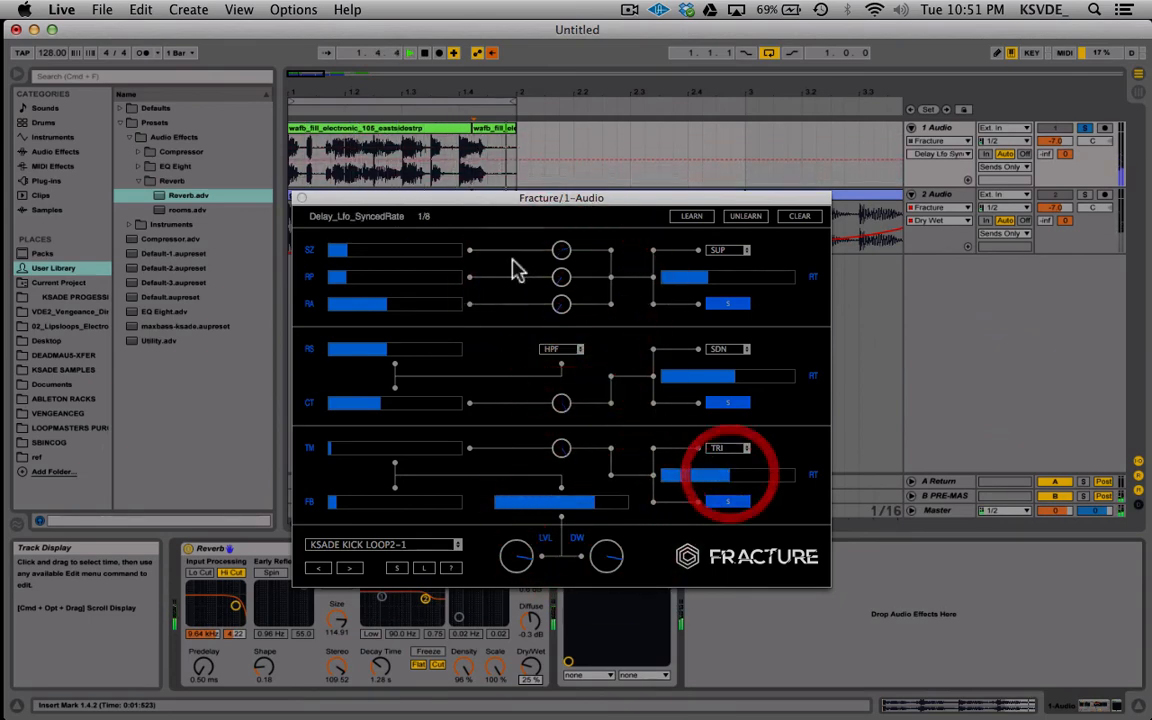
left_click(488, 52)
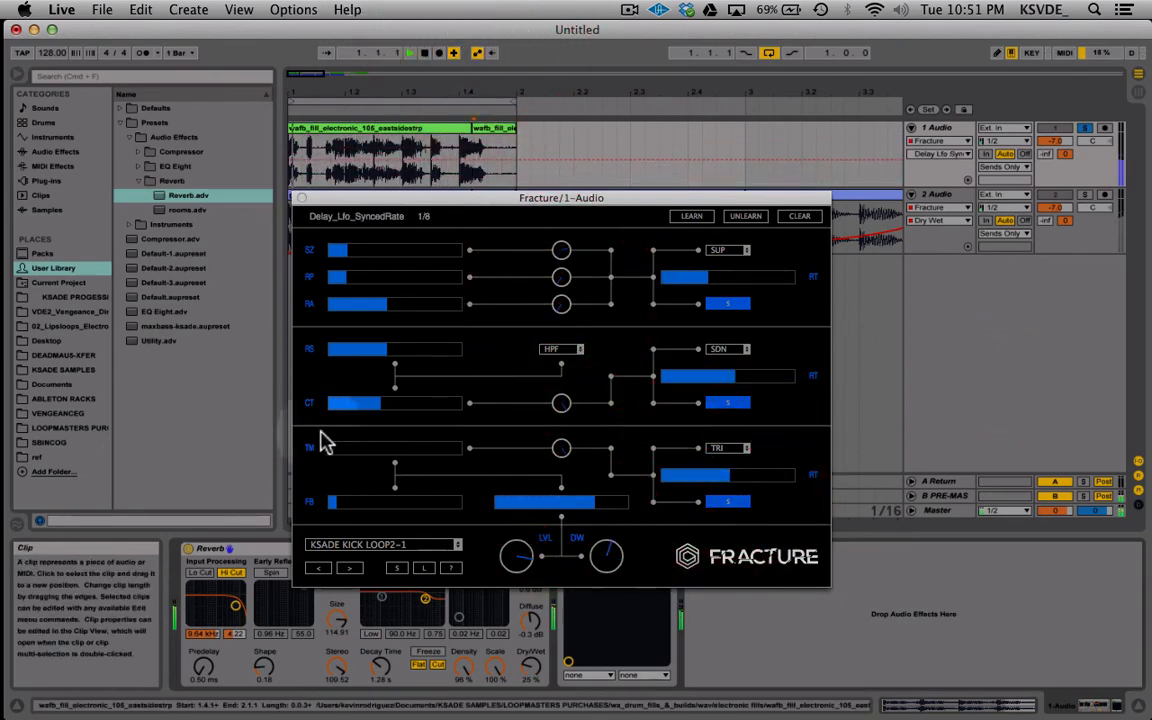
Step: Set Fracture's Delay Time to 115 Ms, delay feedback to 0.00 %, and Delay Mix to 14.20 %, and play the loop
left_click_drag(342, 457, 376, 466)
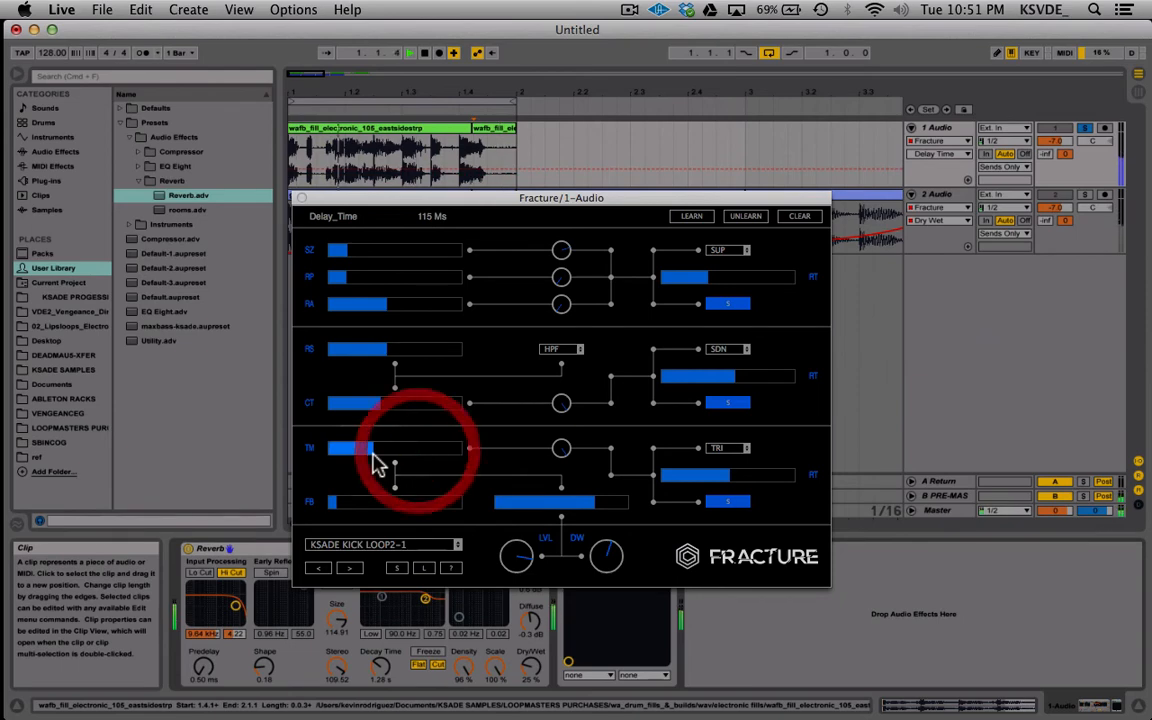
left_click_drag(368, 504, 291, 504)
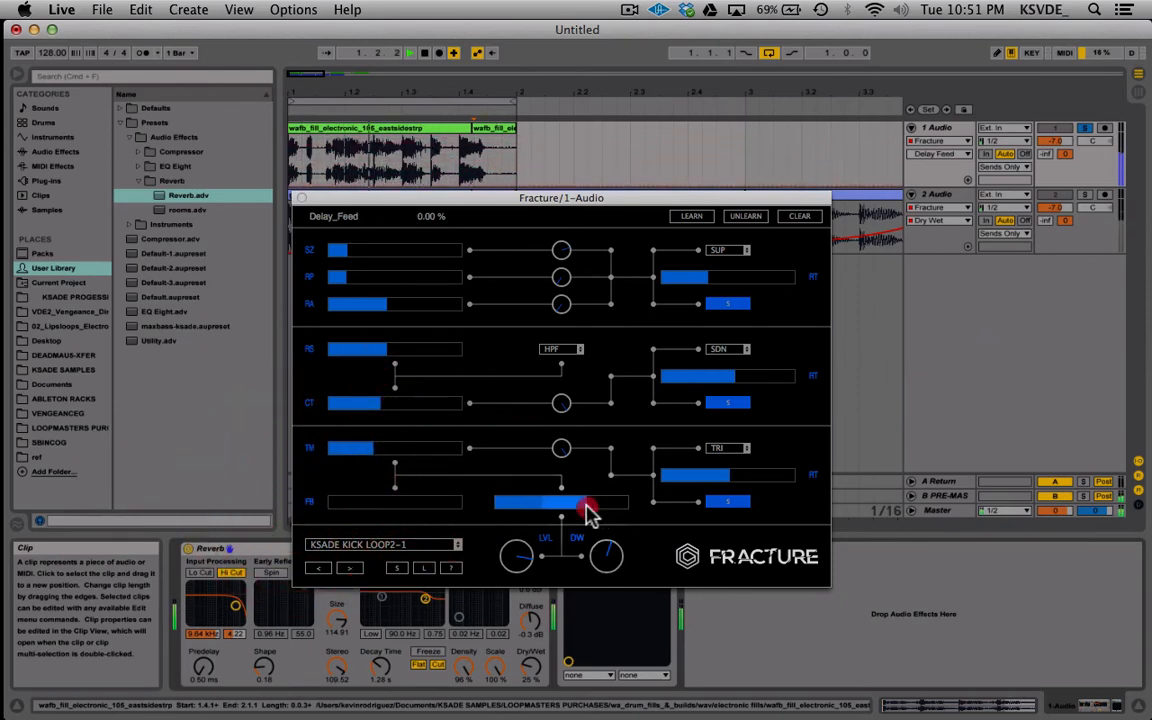
left_click_drag(586, 507, 543, 512)
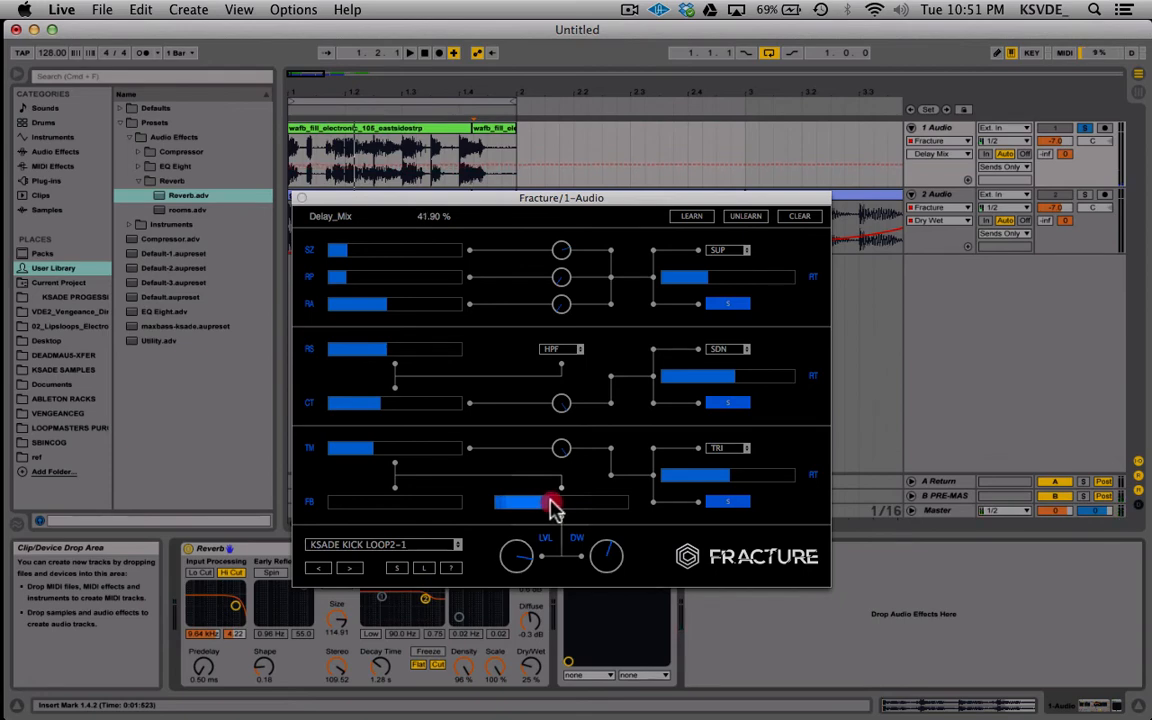
left_click_drag(557, 507, 584, 503)
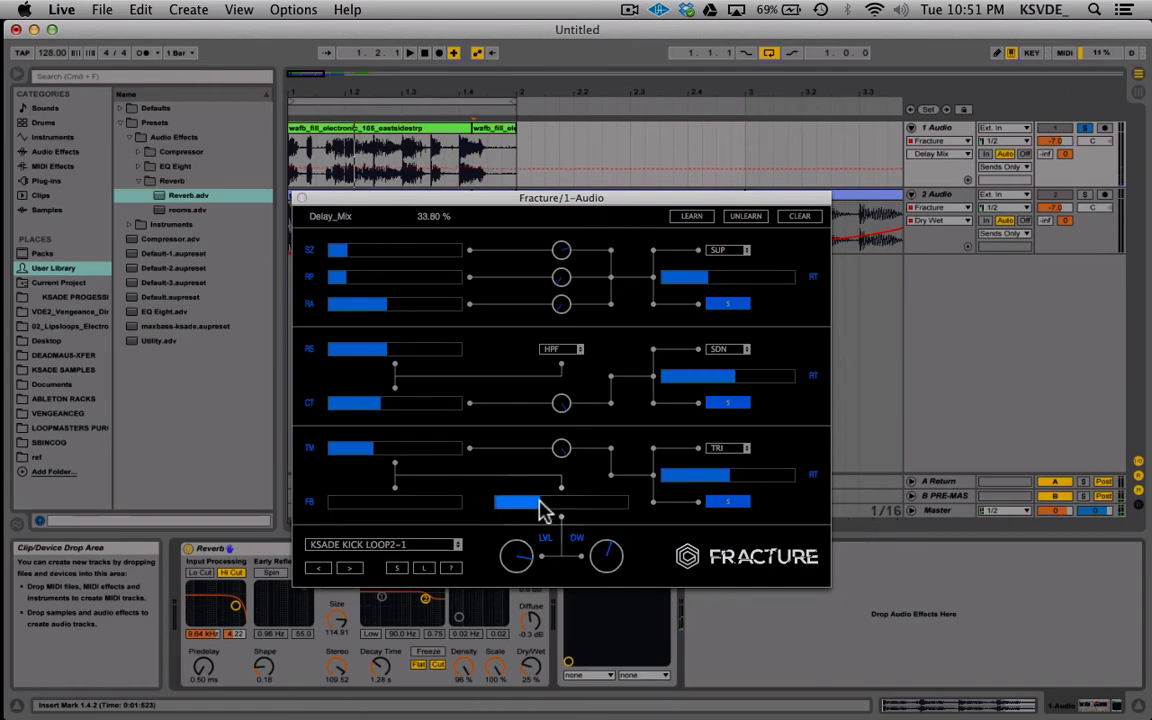
key("space")
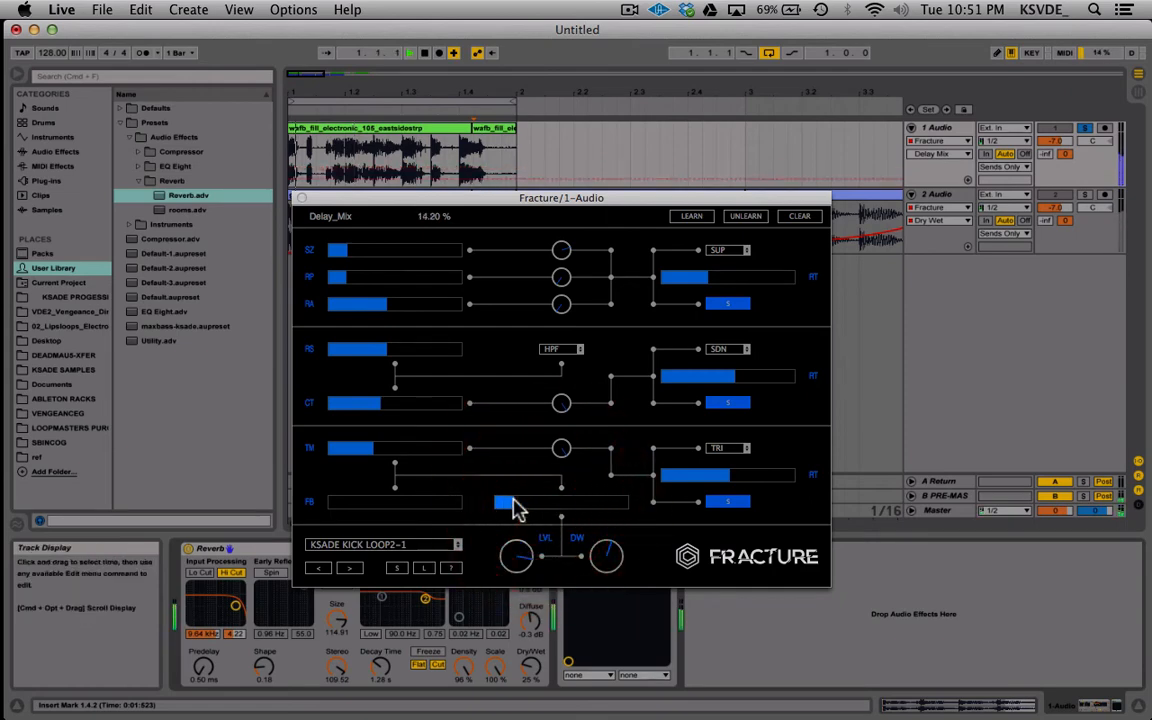
Step: Try the S&H wave for Fracture's delay LFO and turn down Delay Time Mod Depth
left_click(726, 449)
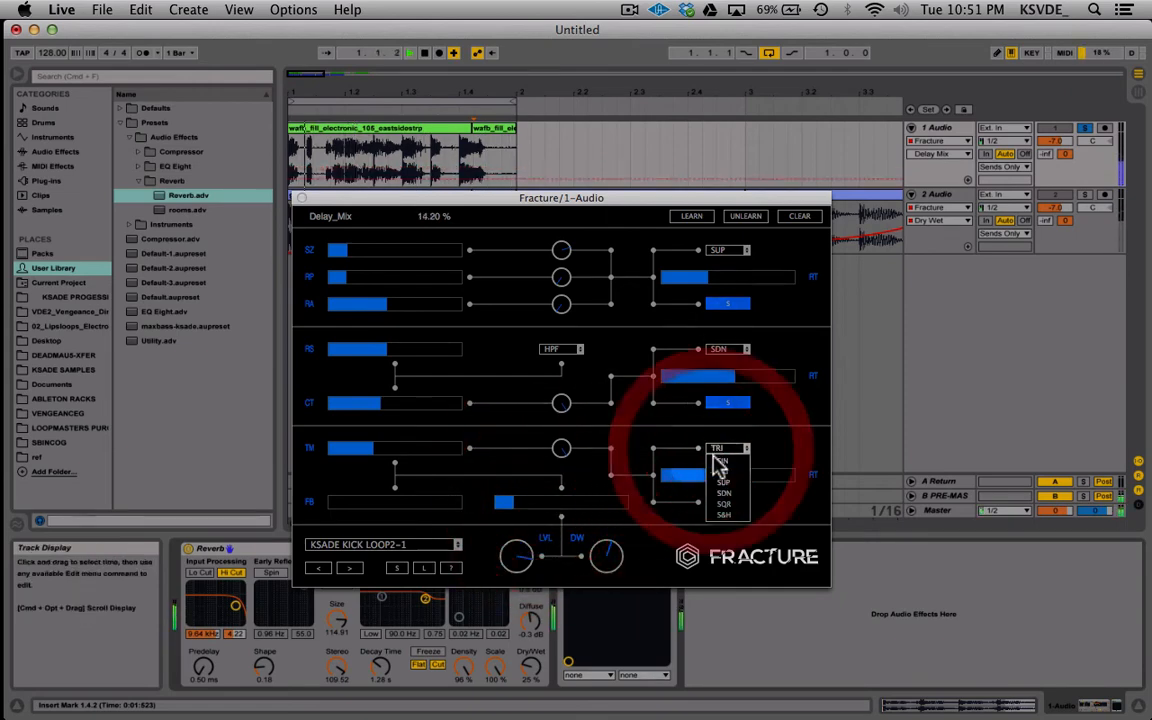
left_click(731, 515)
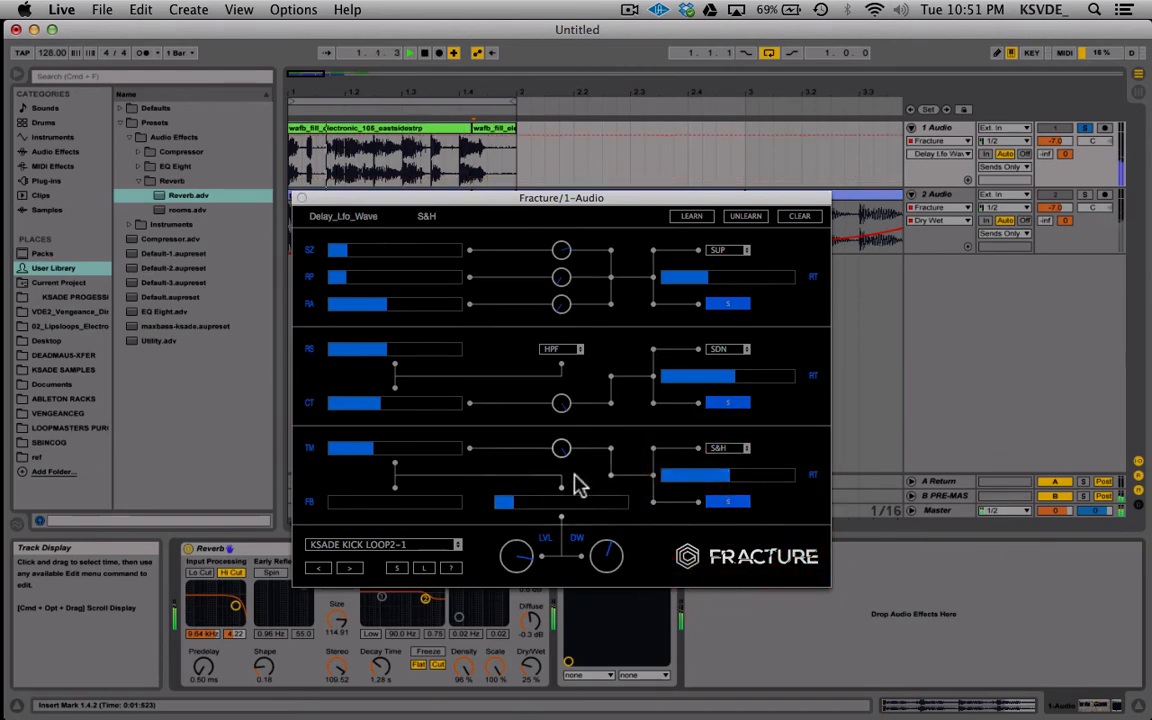
left_click_drag(562, 449, 573, 578)
left_click_drag(567, 452, 570, 698)
Step: Compare the delay LFO with tempo sync off and on, leave sync on, and set its wave to TRI
left_click(733, 508)
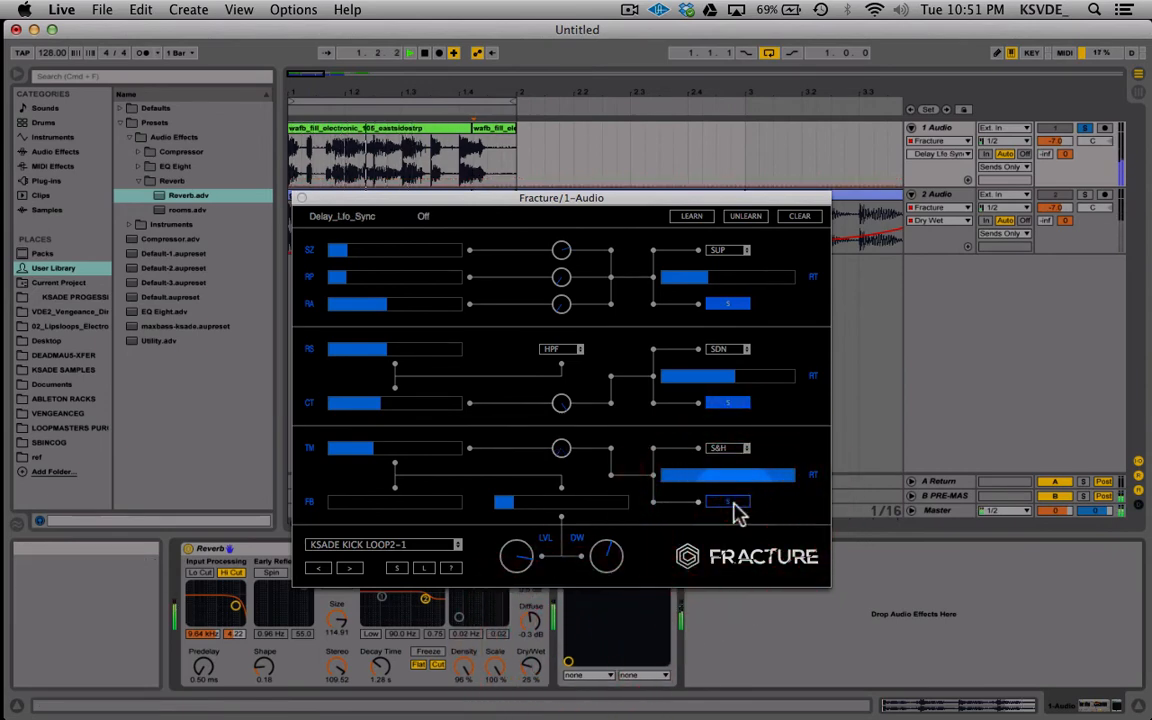
left_click(735, 509)
left_click(735, 509)
left_click(735, 509)
left_click(740, 447)
left_click(738, 470)
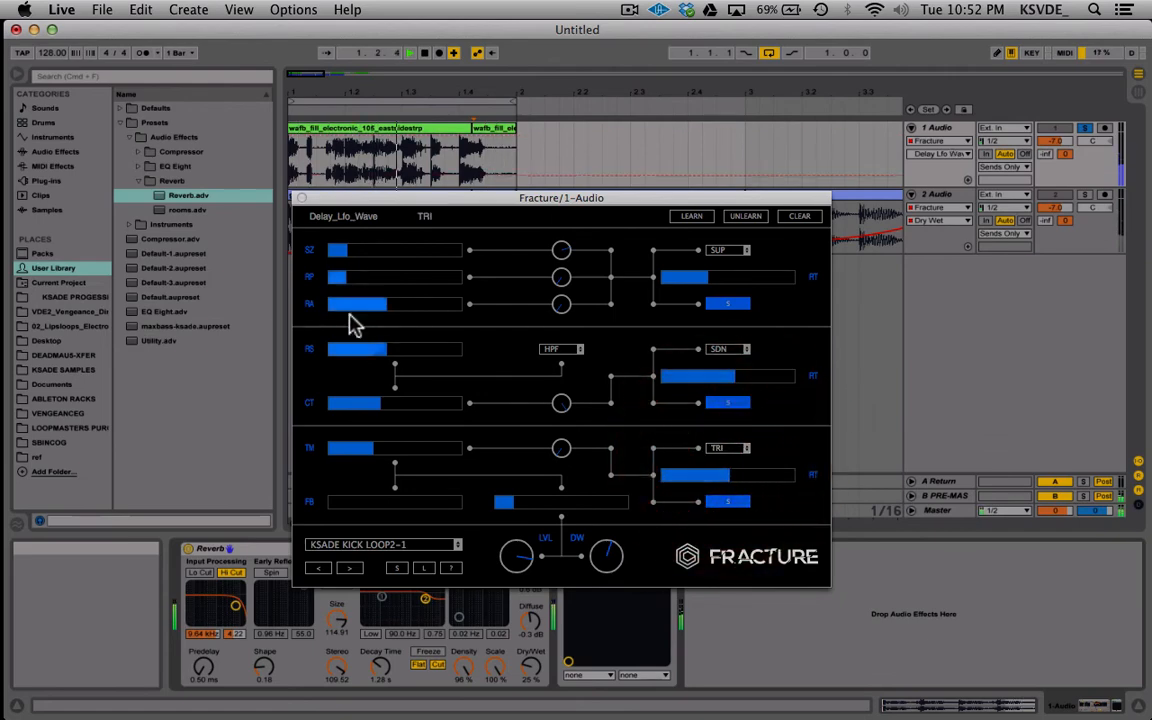
Step: Set Fracture's buffer Ratio to -1.35, Size to 484 Ms, and the buffer LFO synced rate to 4 Bars, raising Repeats slightly
left_click_drag(347, 280, 364, 300)
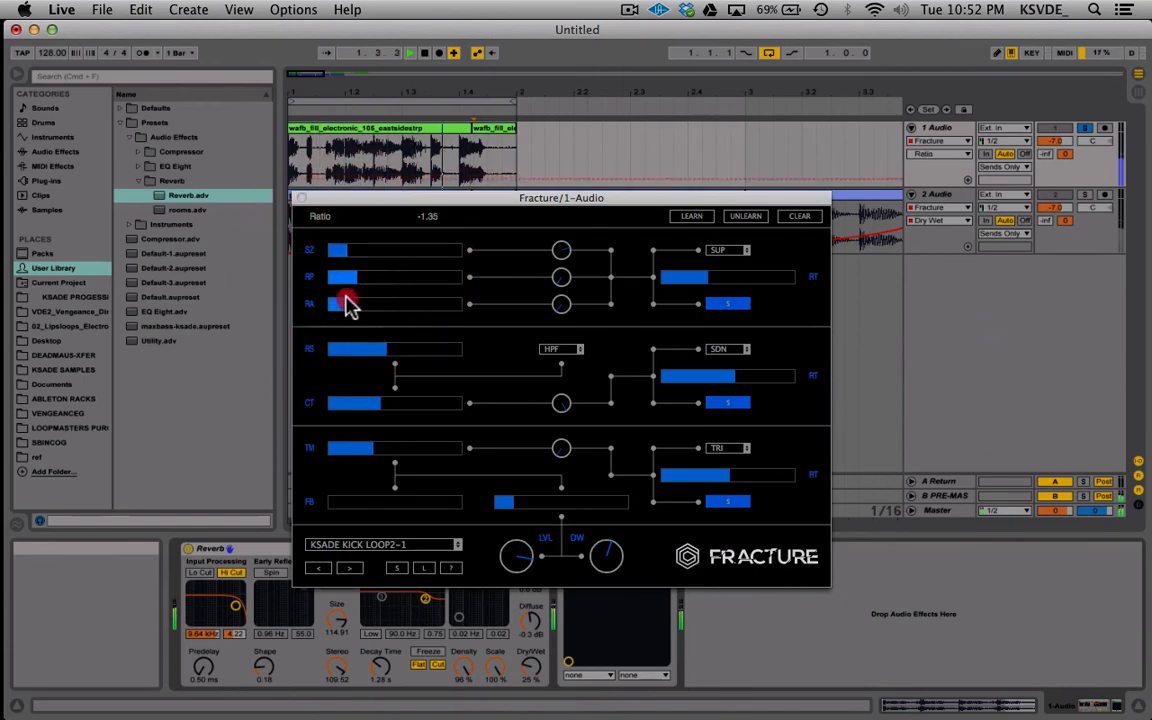
left_click_drag(350, 252, 424, 244)
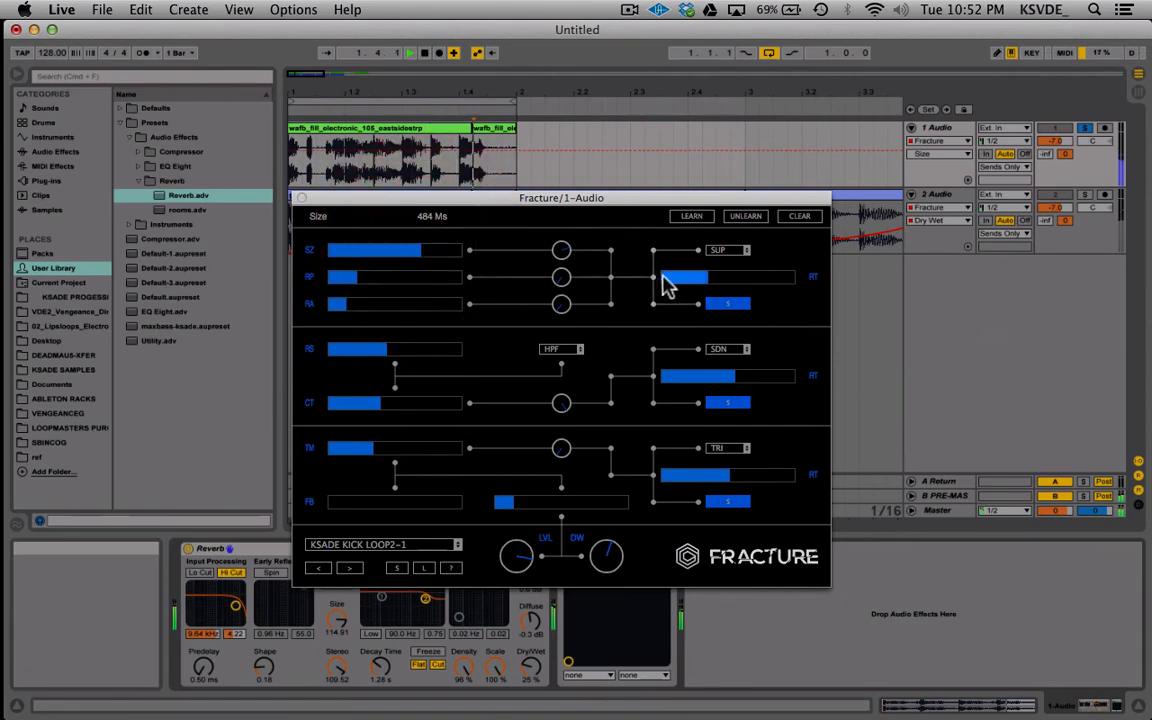
left_click(700, 287)
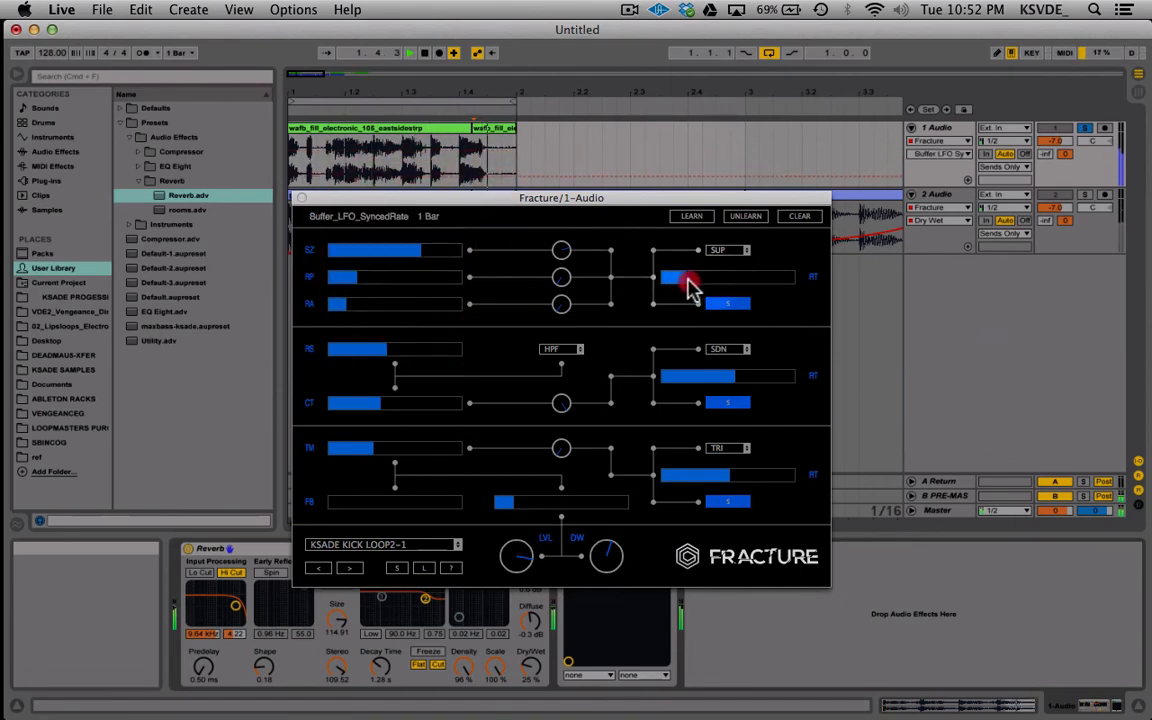
mouse_move(688, 287)
left_mouse_down()
mouse_move(768, 287)
mouse_move(670, 284)
left_mouse_up()
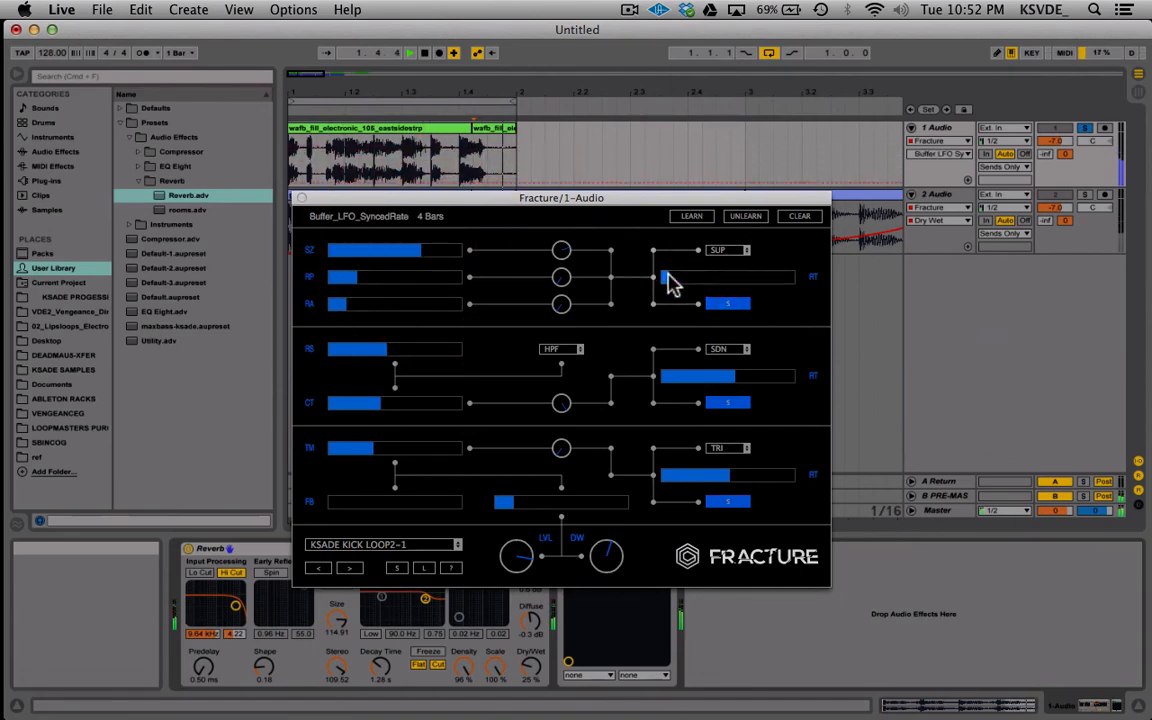
left_click(668, 277)
Step: Set Fracture's Repeats to 31, Repeats Mod Depth to 72.40 %, and Ratio Mod Depth to 40.40 %
left_click(355, 250)
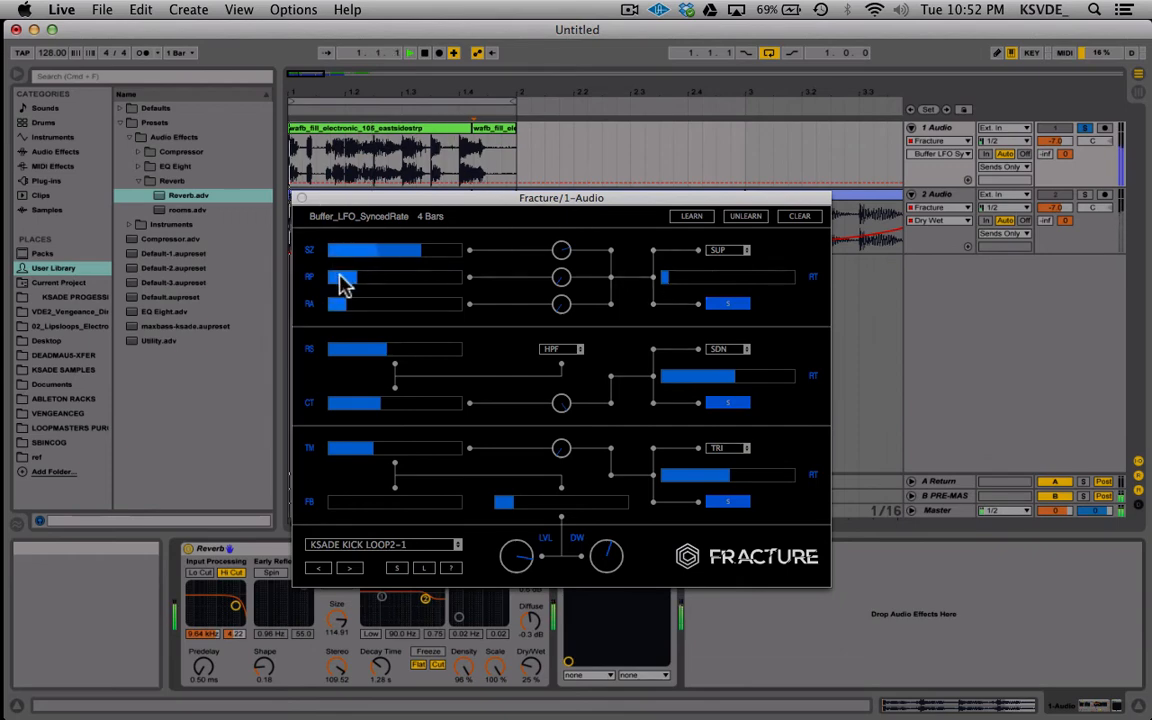
left_click(332, 277)
left_click_drag(336, 284, 412, 286)
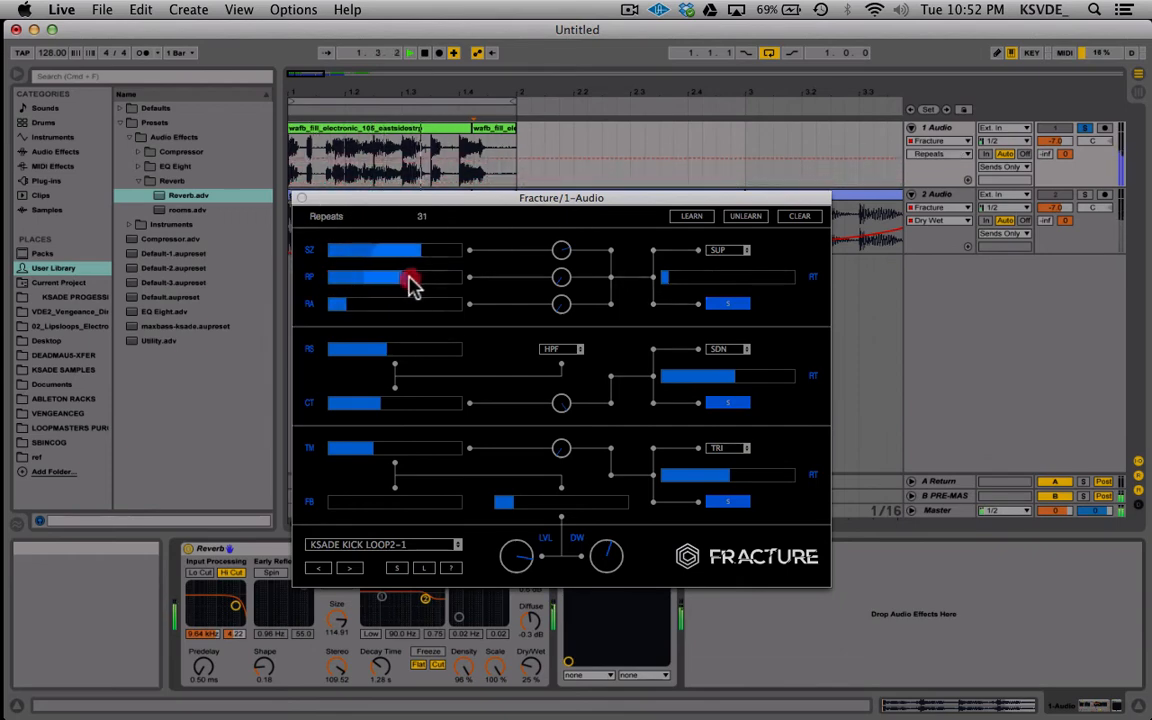
left_click_drag(561, 278, 577, 140)
left_click(570, 277)
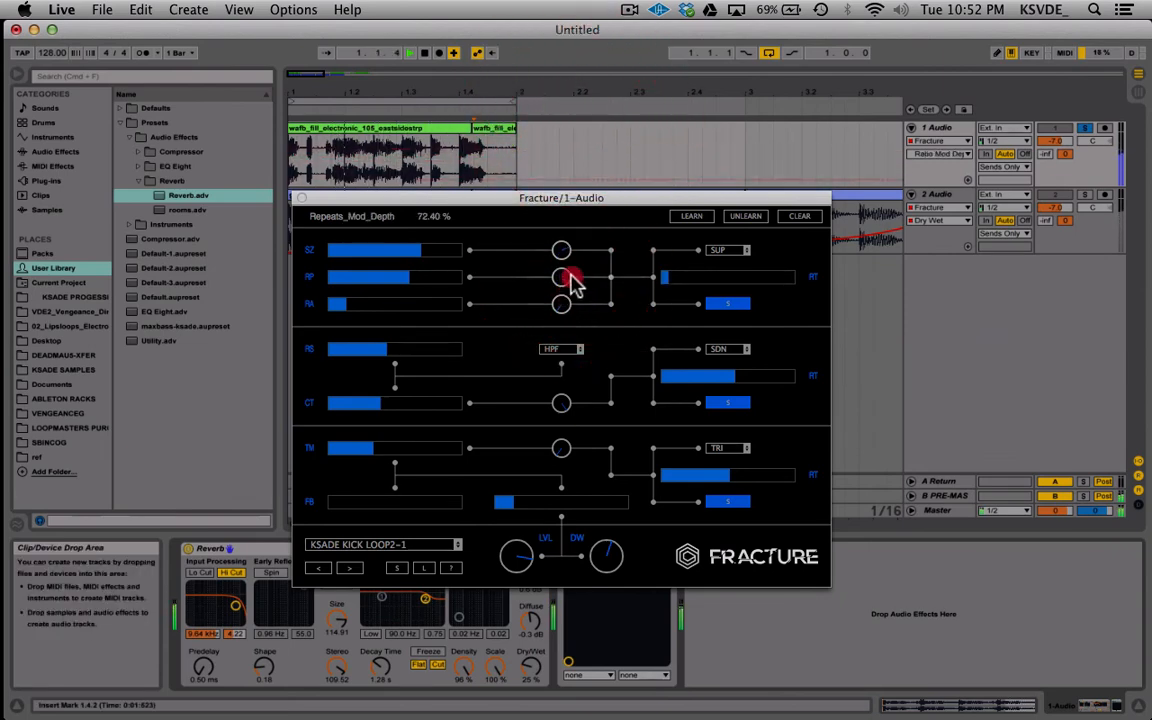
left_click_drag(586, 253, 600, 218)
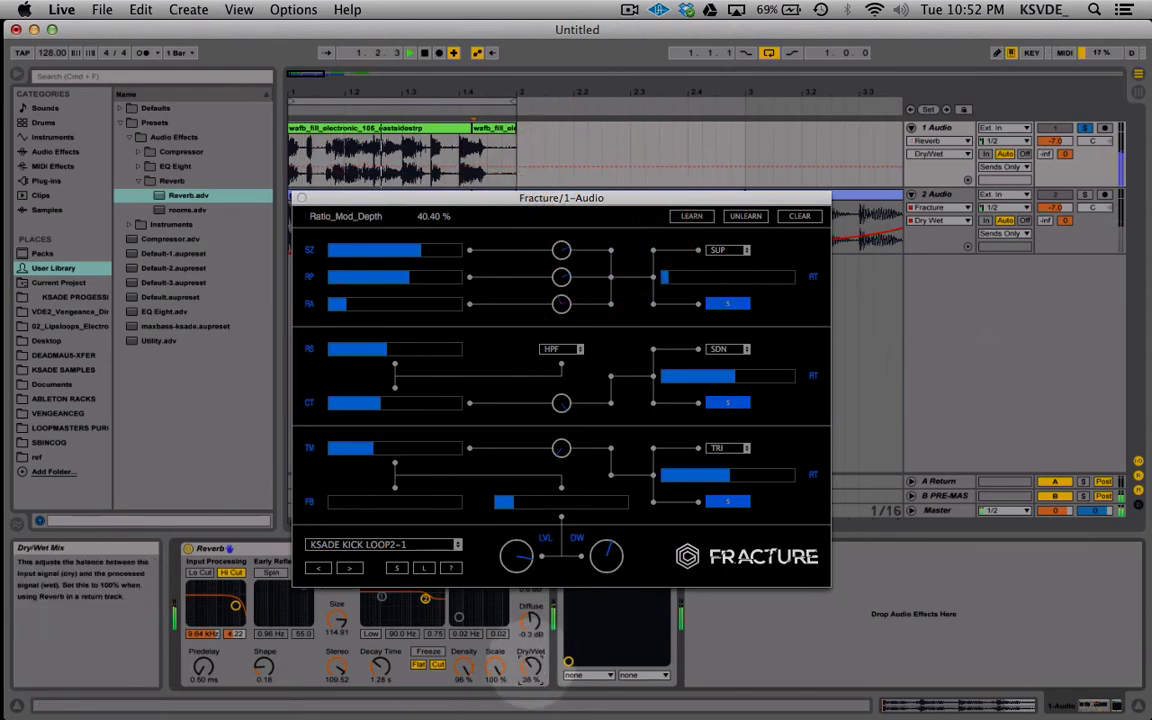
Step: Set Fracture's overall Dry Wet to 80.00 % on track 1
left_click_drag(608, 562, 612, 502)
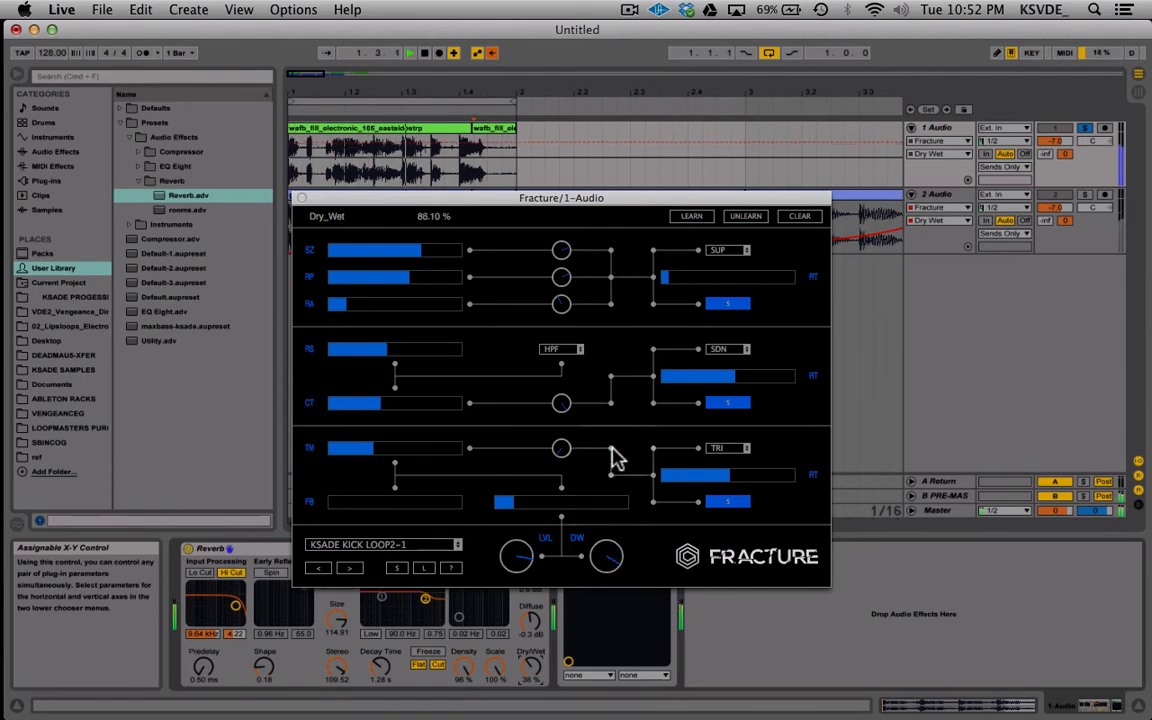
left_click_drag(617, 458, 622, 430)
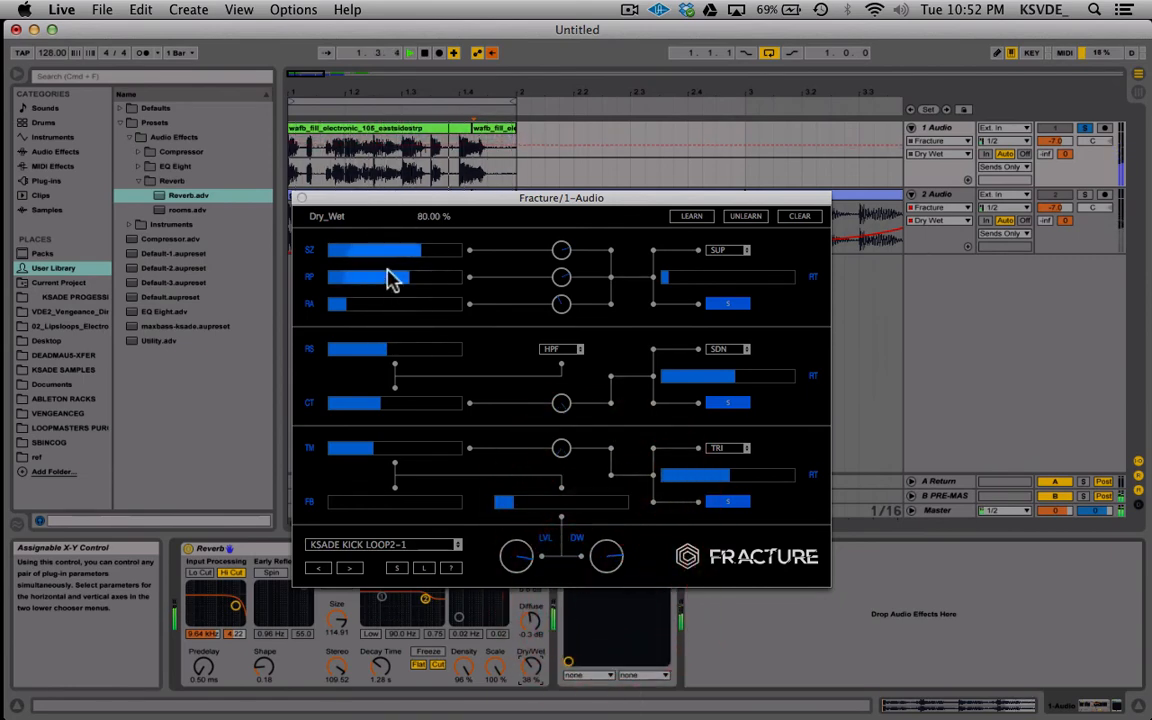
Step: Set Fracture's Repeats to 11, the buffer LFO synced rate to 1/8, and the overall Dry Wet to 100.00 %
left_click_drag(391, 275, 366, 282)
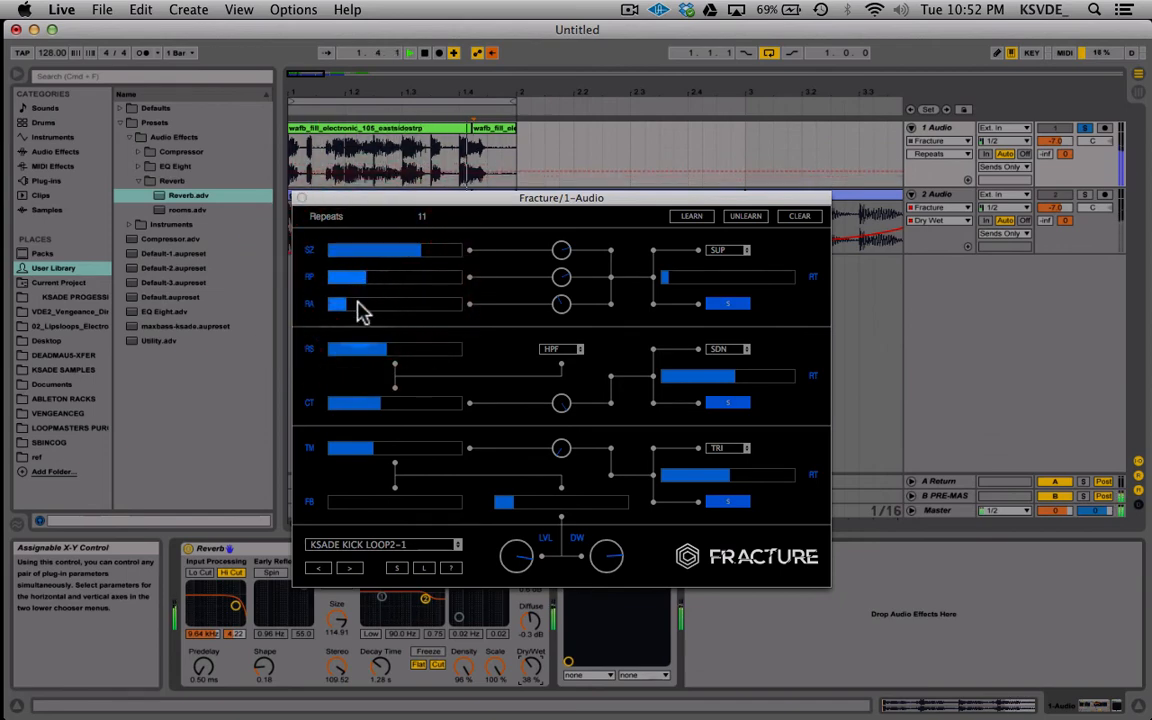
left_click_drag(688, 281, 732, 288)
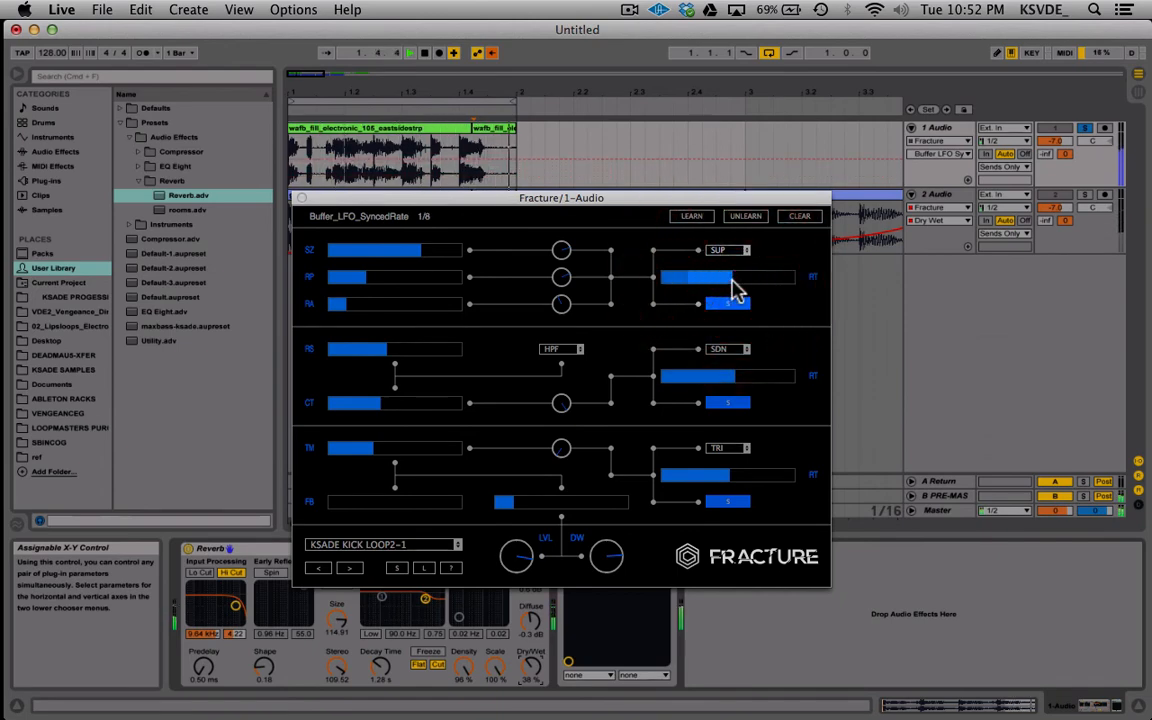
left_click_drag(612, 563, 365, 337)
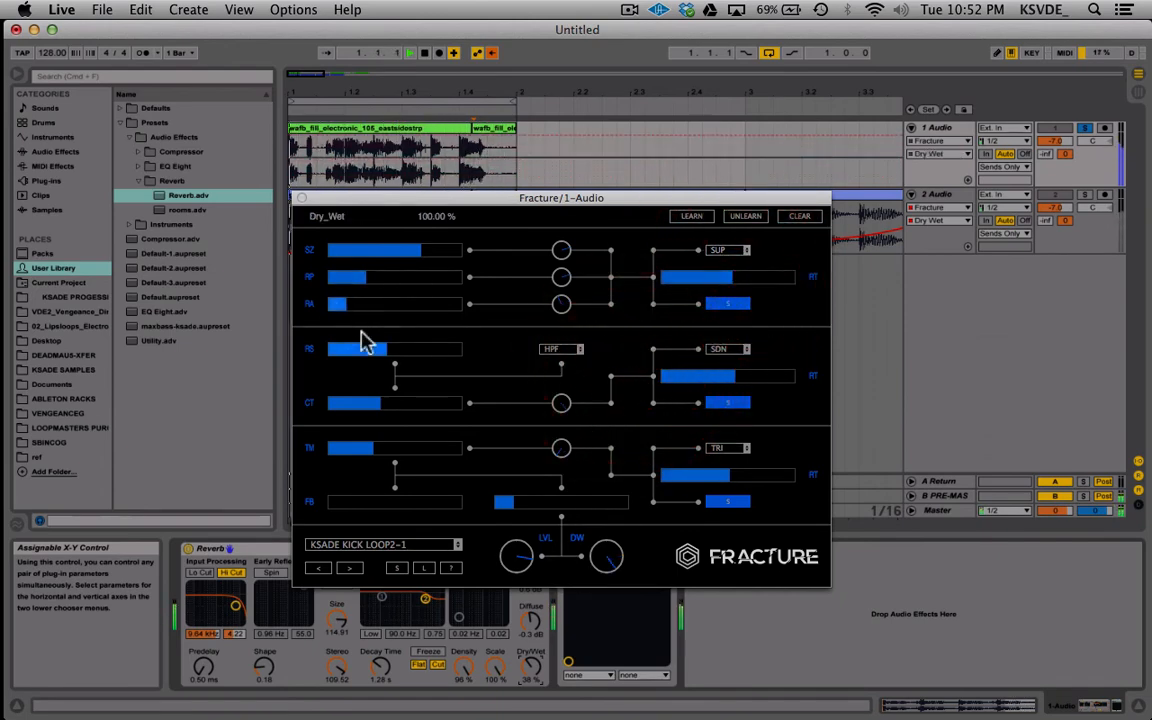
Step: Set Fracture's buffer Size to 6 Ms, Ratio to -0.62 and Dry Wet to 73.60 %, and close the plug-in window
left_click_drag(383, 255, 358, 258)
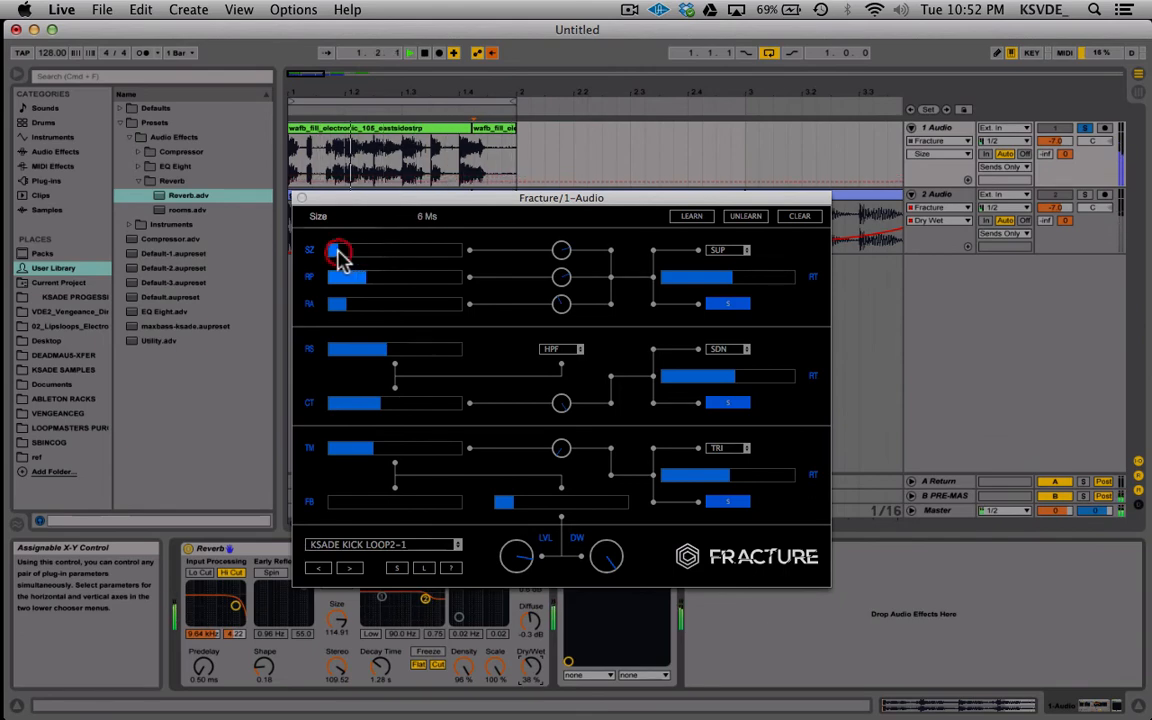
left_click_drag(347, 306, 381, 314)
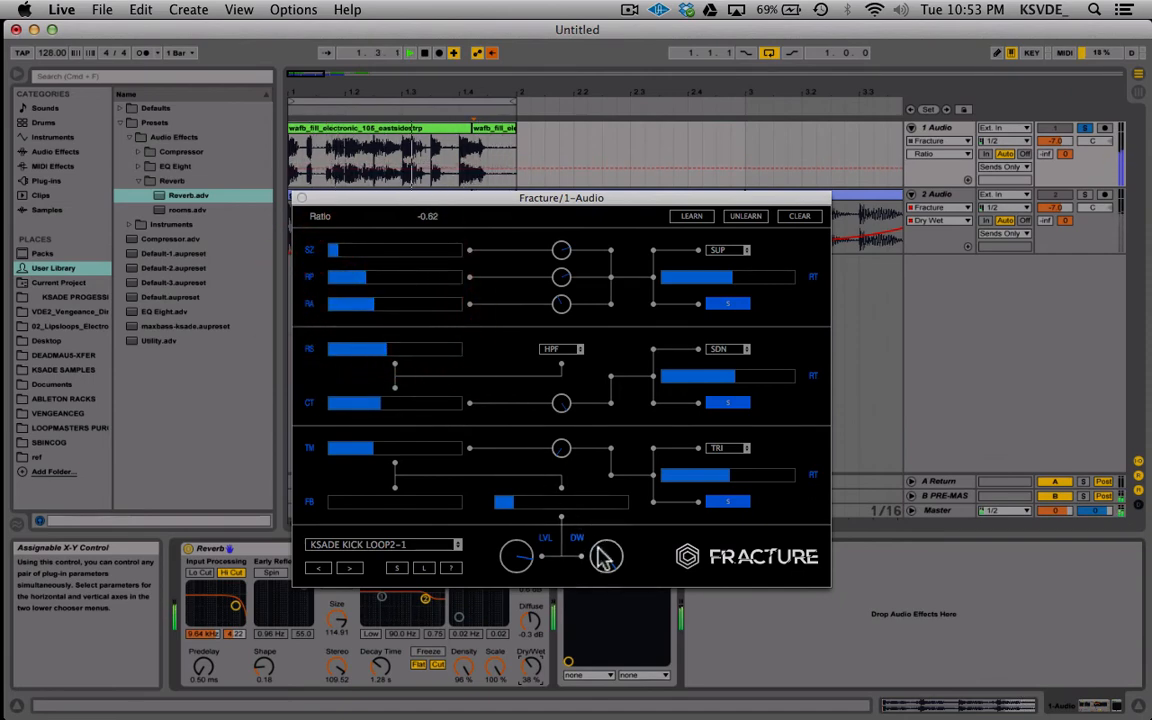
left_click_drag(604, 558, 590, 607)
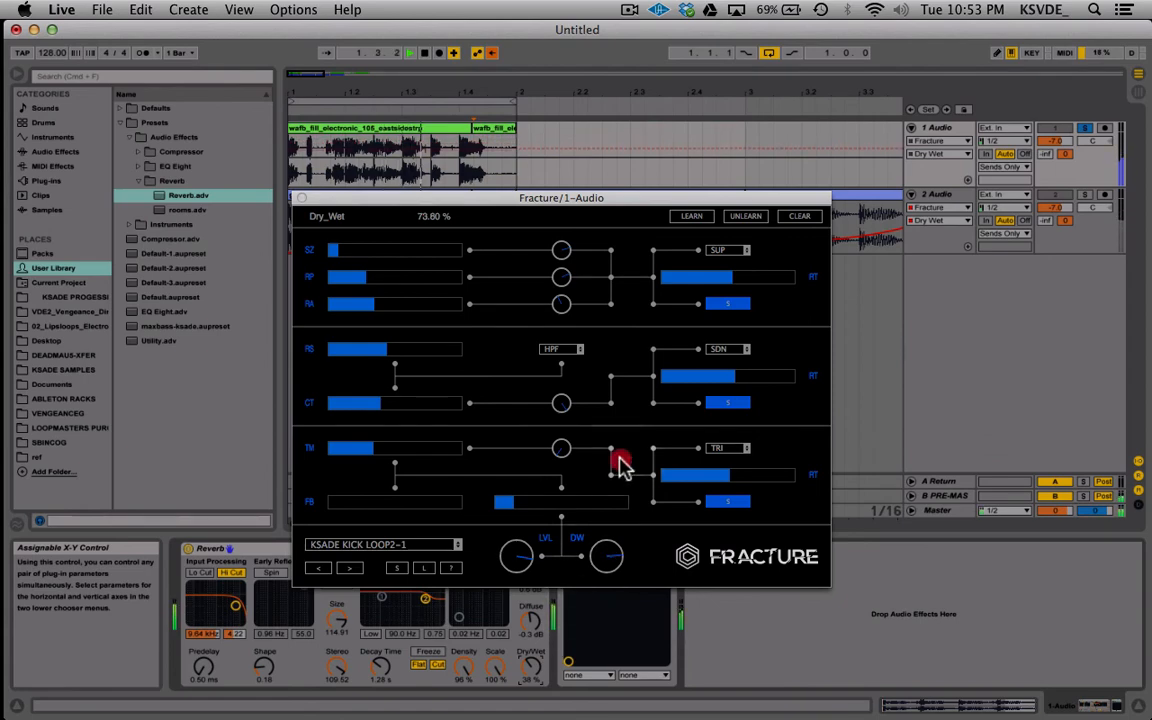
left_click(302, 197)
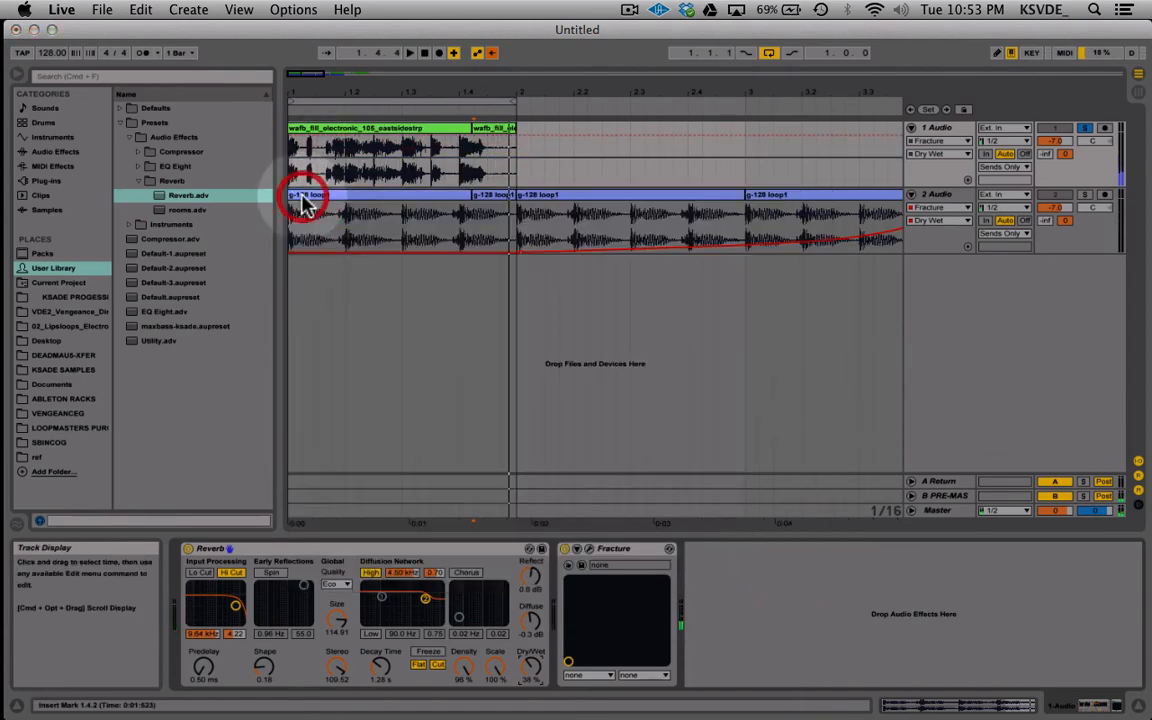
Step: Re-enable the overridden automation and insert a new audio track directly below track 1
left_click(492, 52)
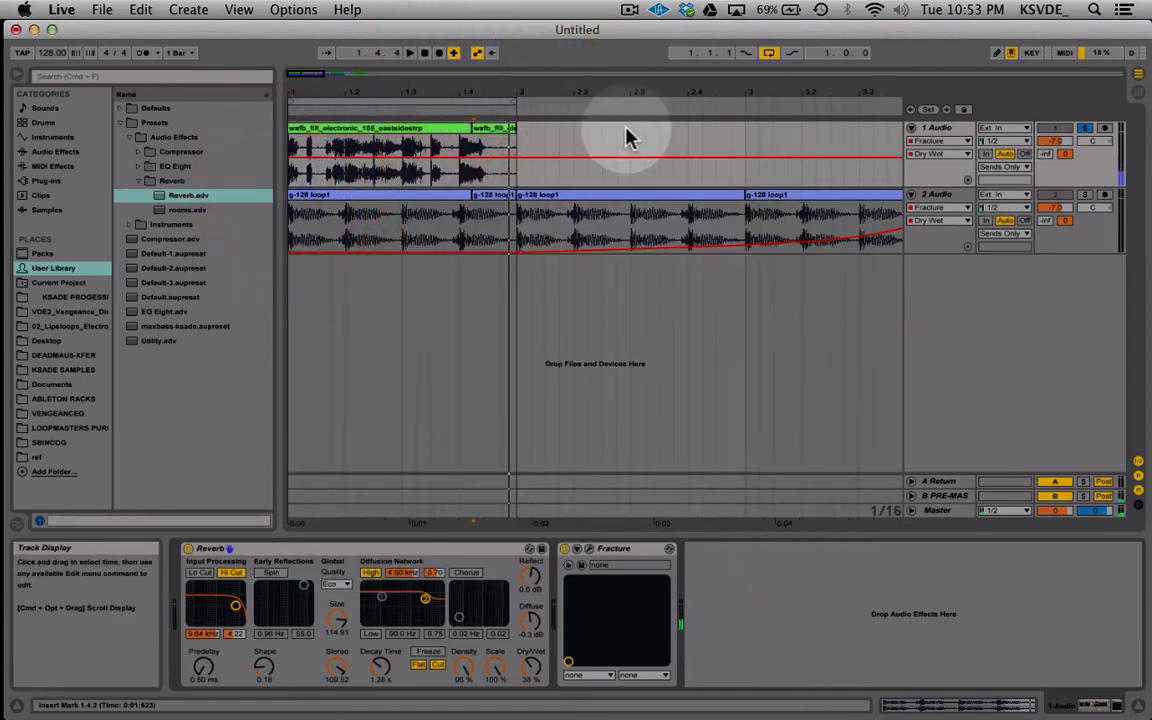
left_click(940, 126)
key("super+t")
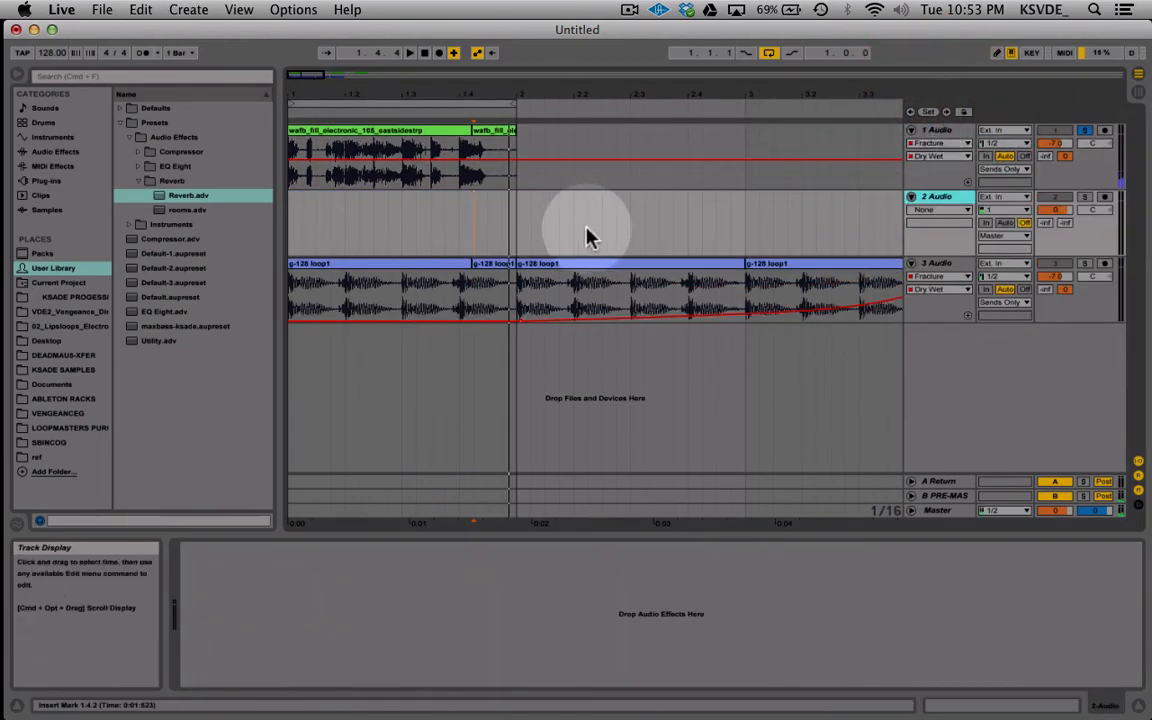
Step: Select the wafb_fill clips in bar 1 and freeze track 1
left_click_drag(522, 149, 128, 142)
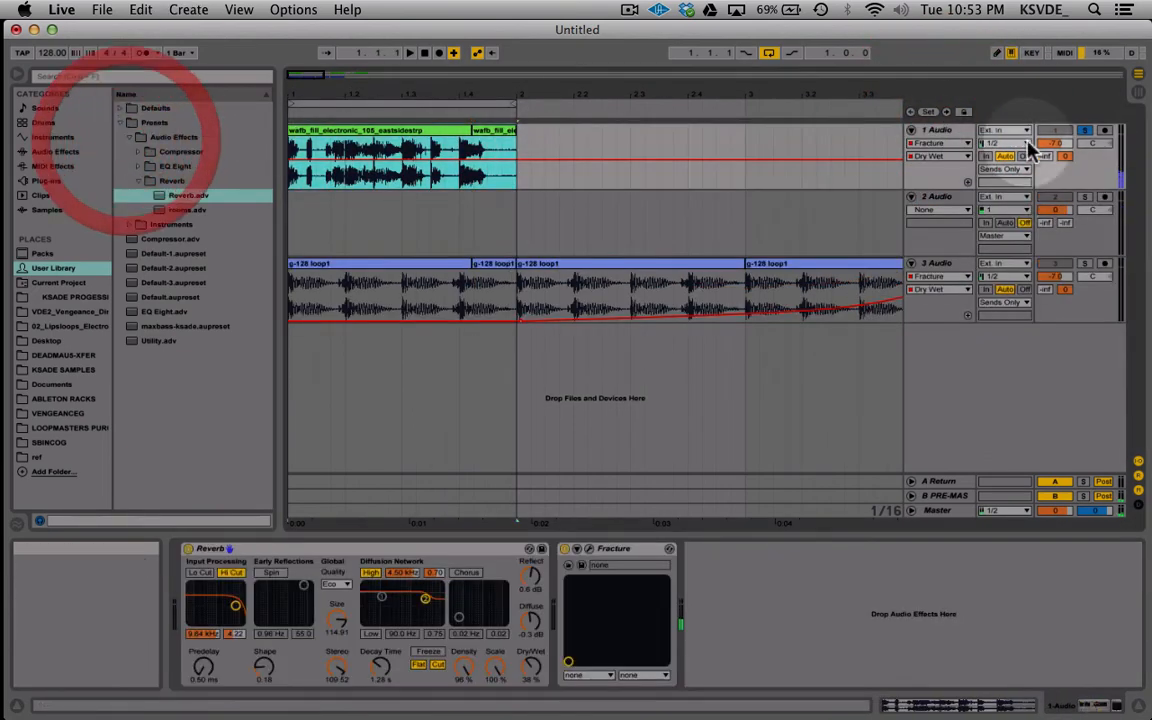
right_click(938, 130)
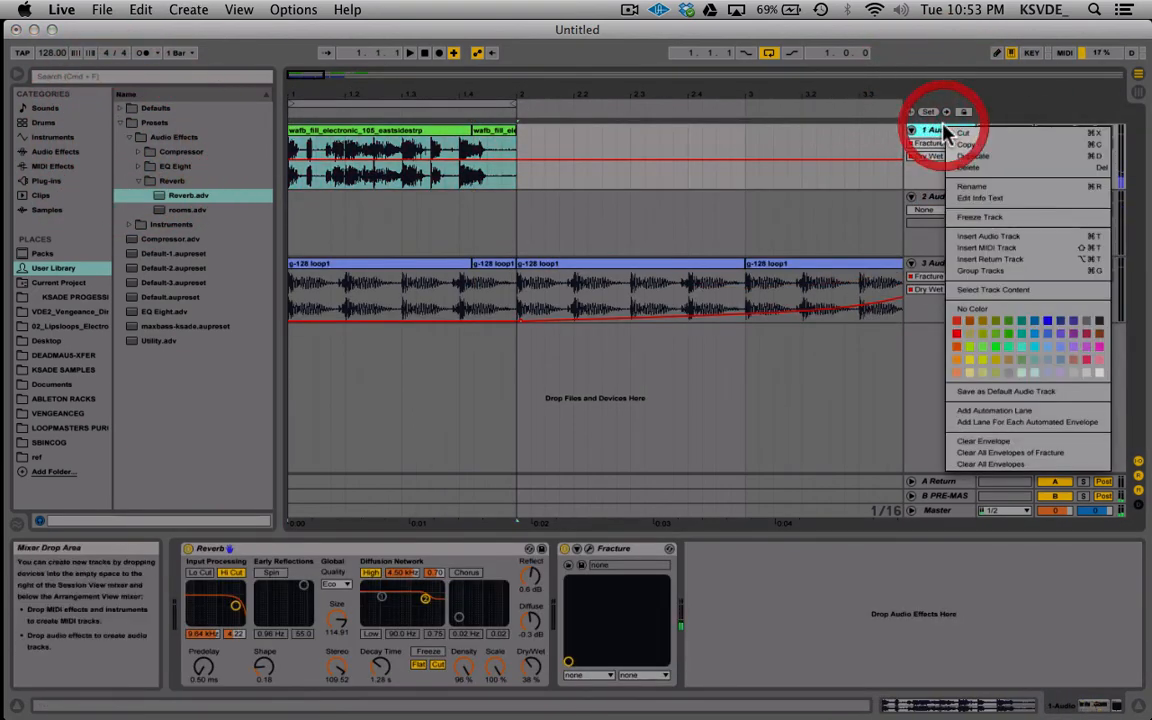
left_click(1008, 220)
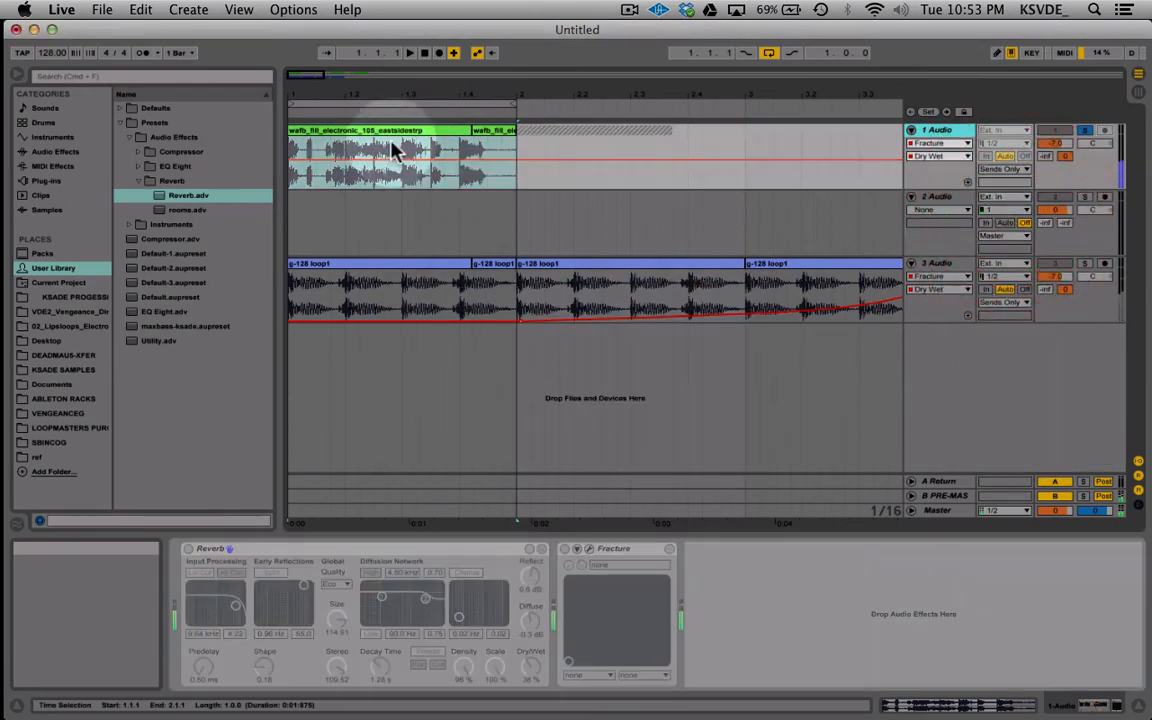
Step: Copy both frozen wafb_fill clips from track 1 onto the empty track 2 at bar 1, and solo track 2
left_click(505, 138)
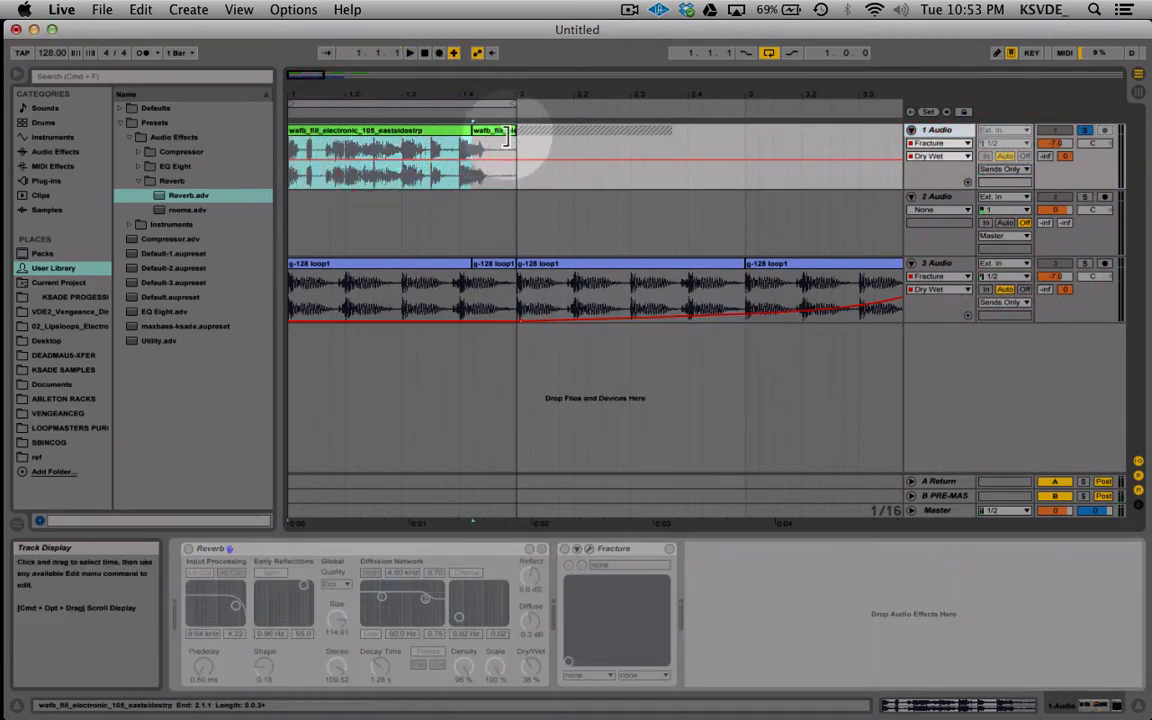
left_click(507, 135, "shift")
left_click_drag(507, 135, 508, 215)
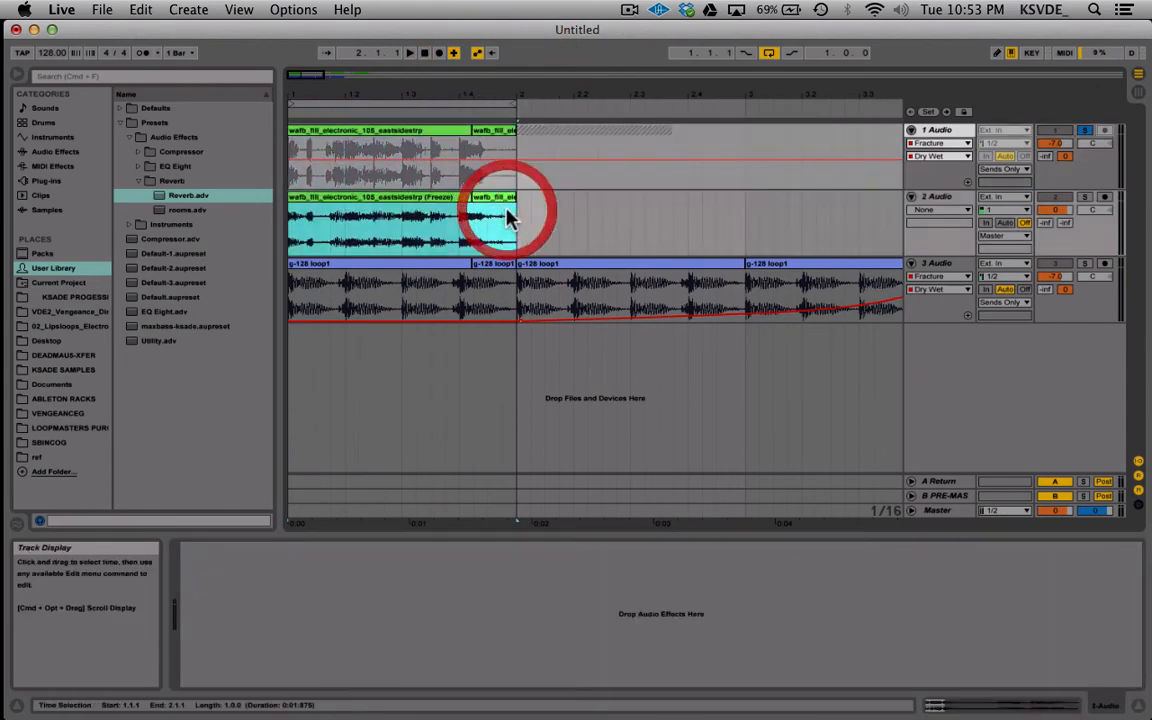
left_click(1085, 196)
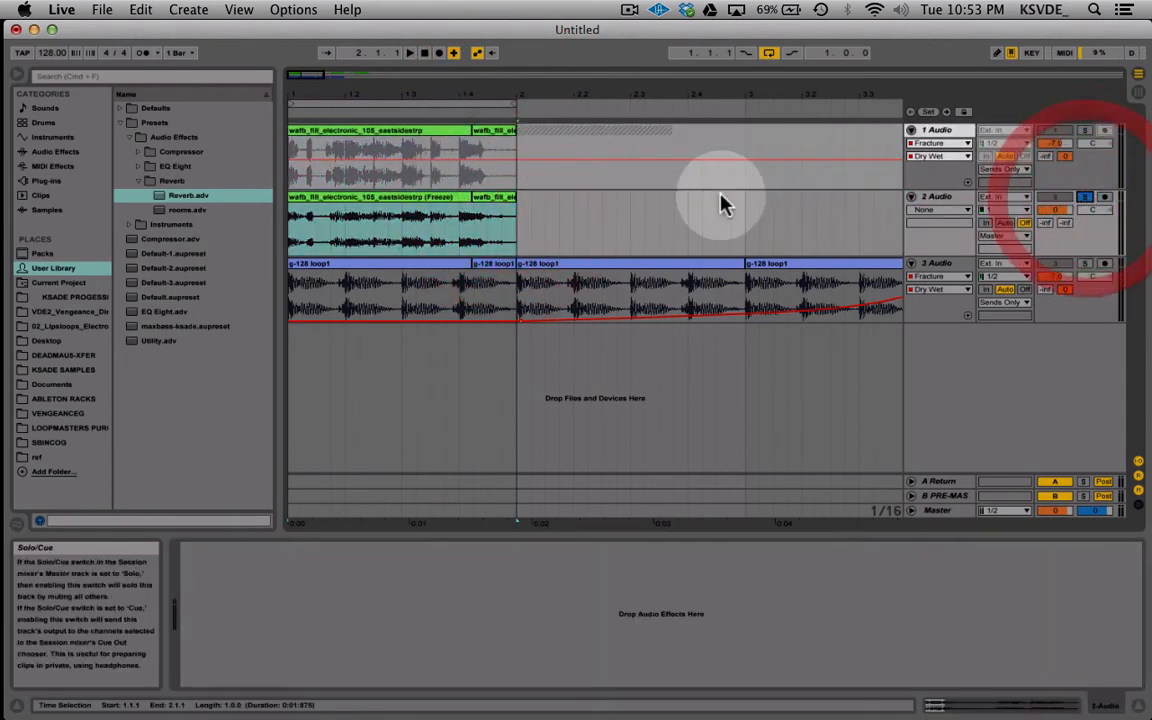
scroll(721, 203, "right", 10)
scroll(722, 203, "left", 10)
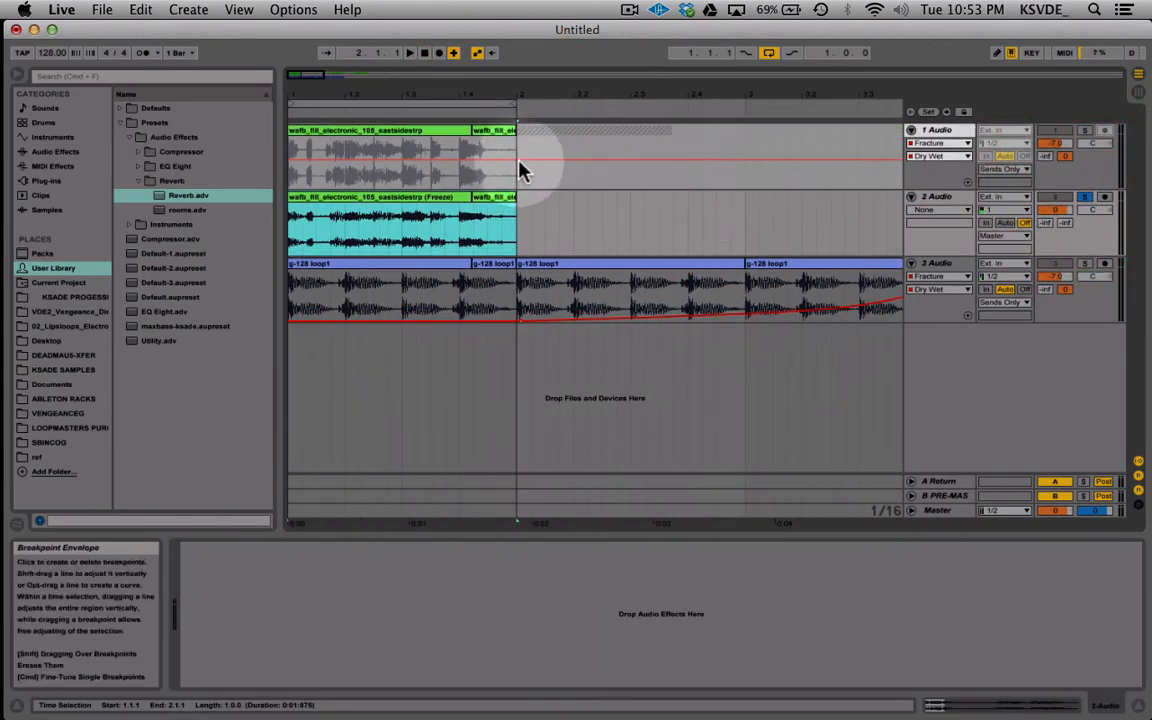
Step: Unfreeze track 1 and deactivate its Fracture device
right_click(954, 129)
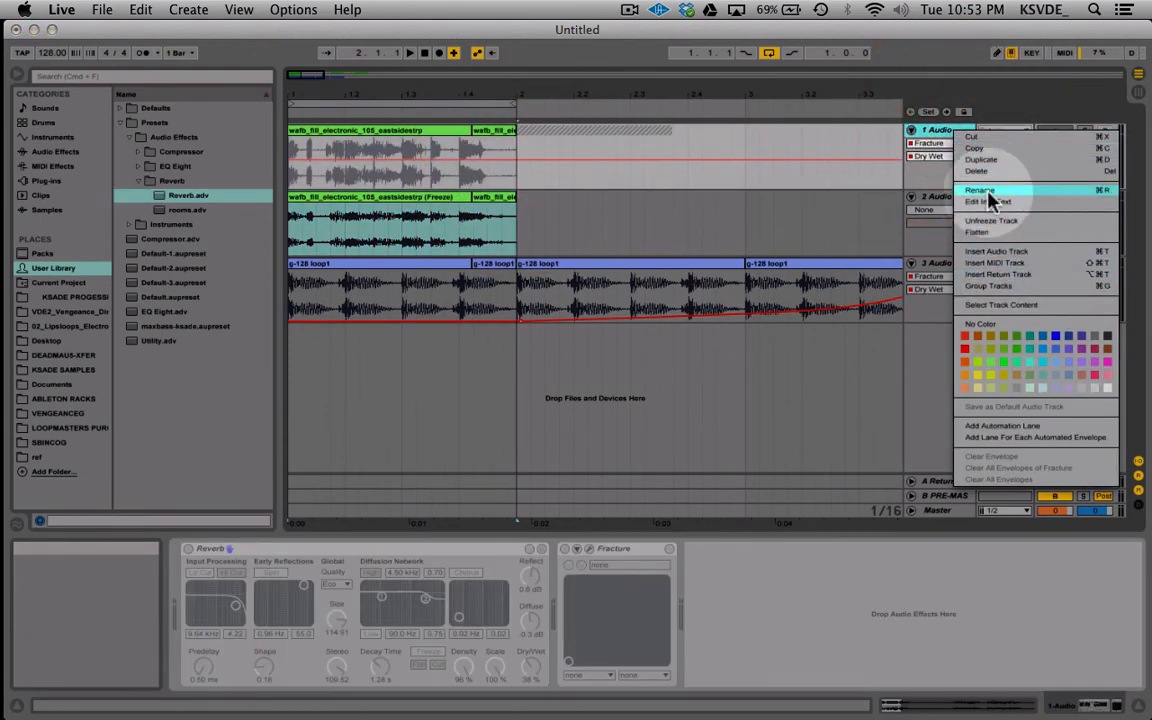
left_click(991, 221)
scroll(702, 165, "right", 8)
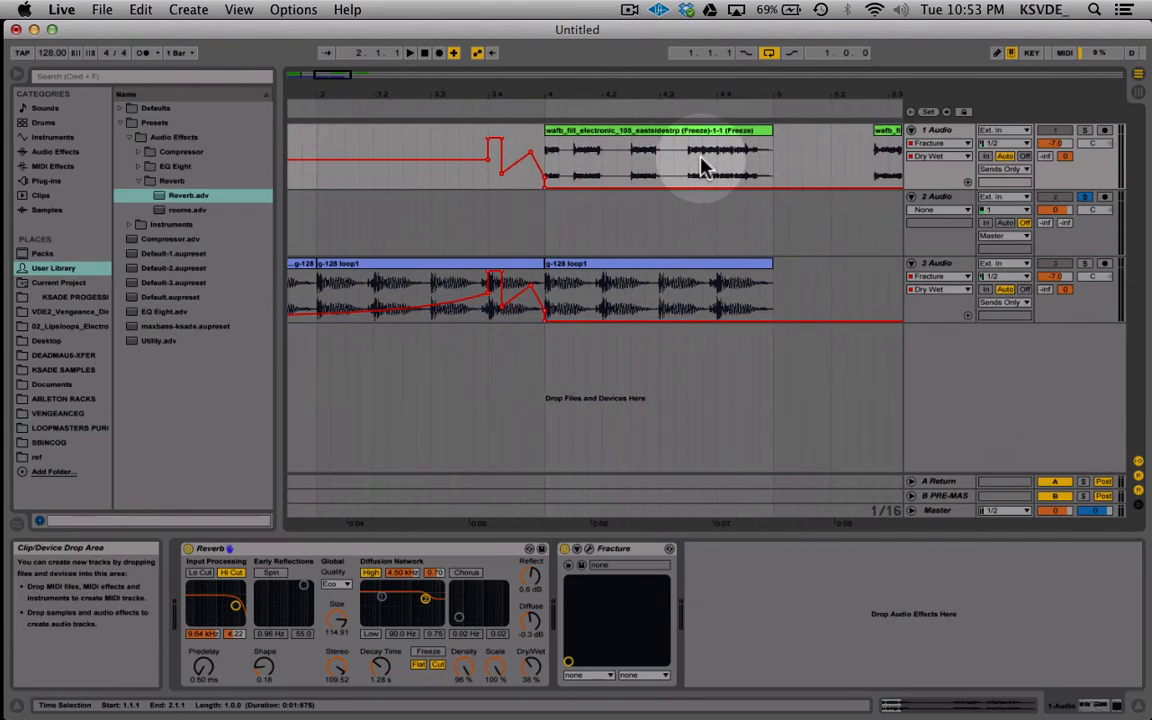
left_click(565, 549)
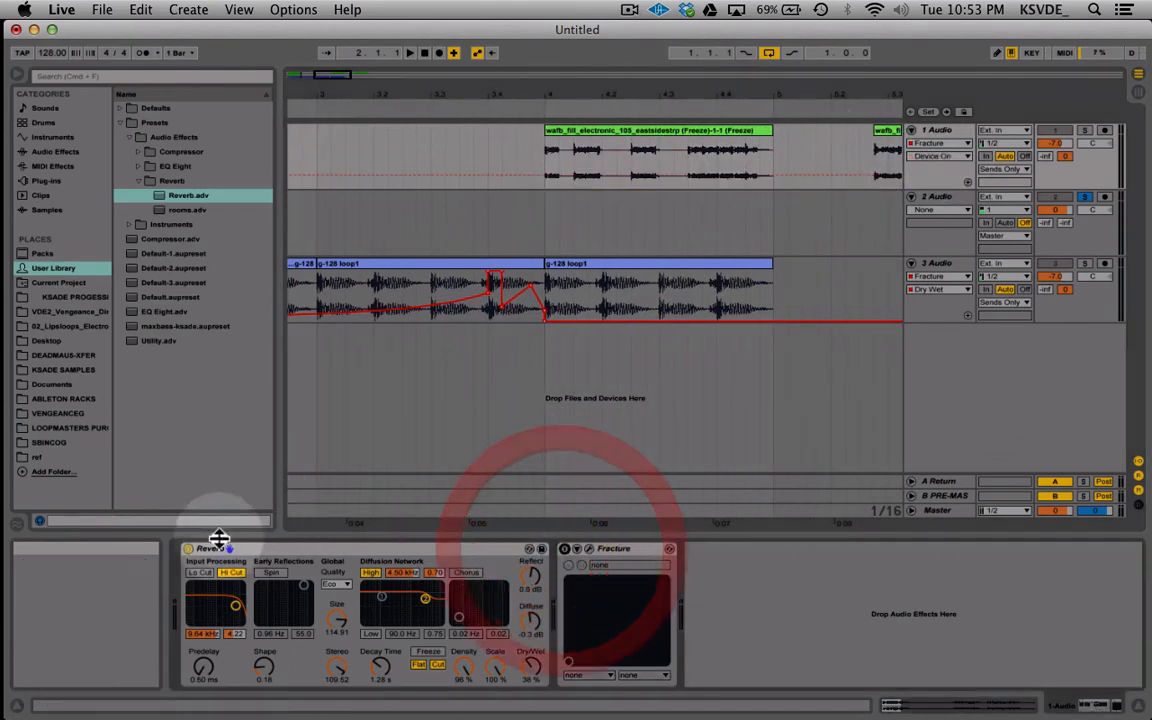
Step: Play track 1 soloed from 3.4.4, compare its Reverb on and off, and leave the Reverb deactivated
left_click(186, 551)
left_click(187, 550)
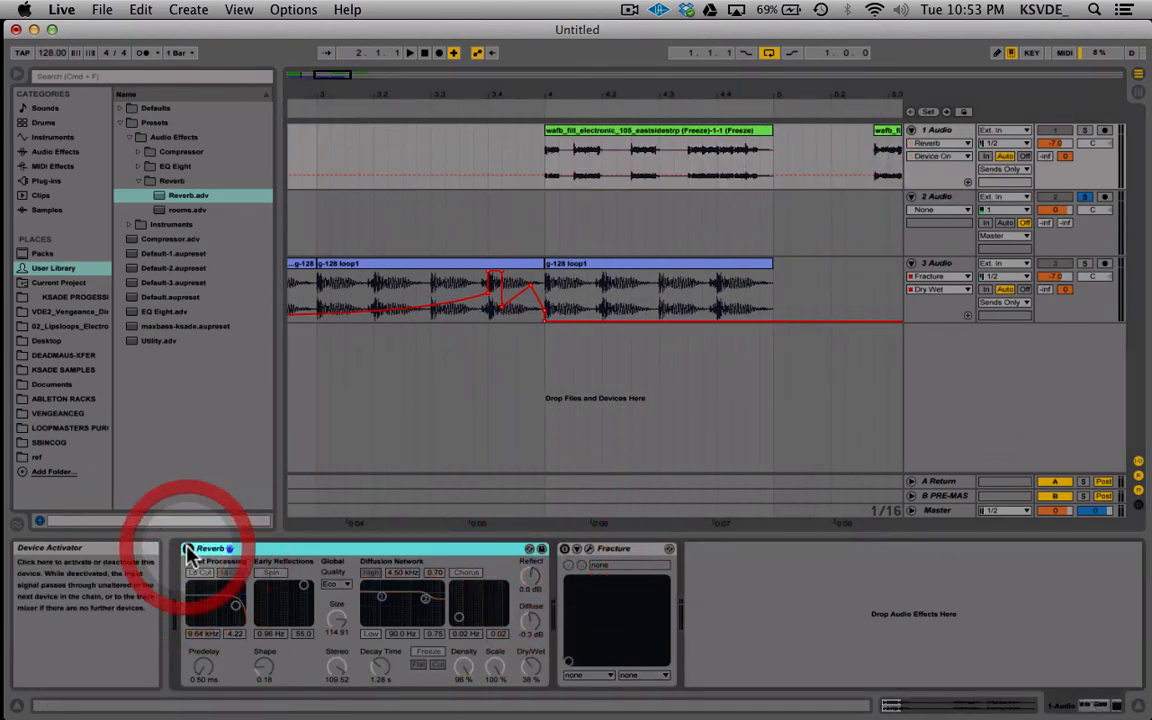
left_click(187, 550)
left_click(532, 180)
key("space")
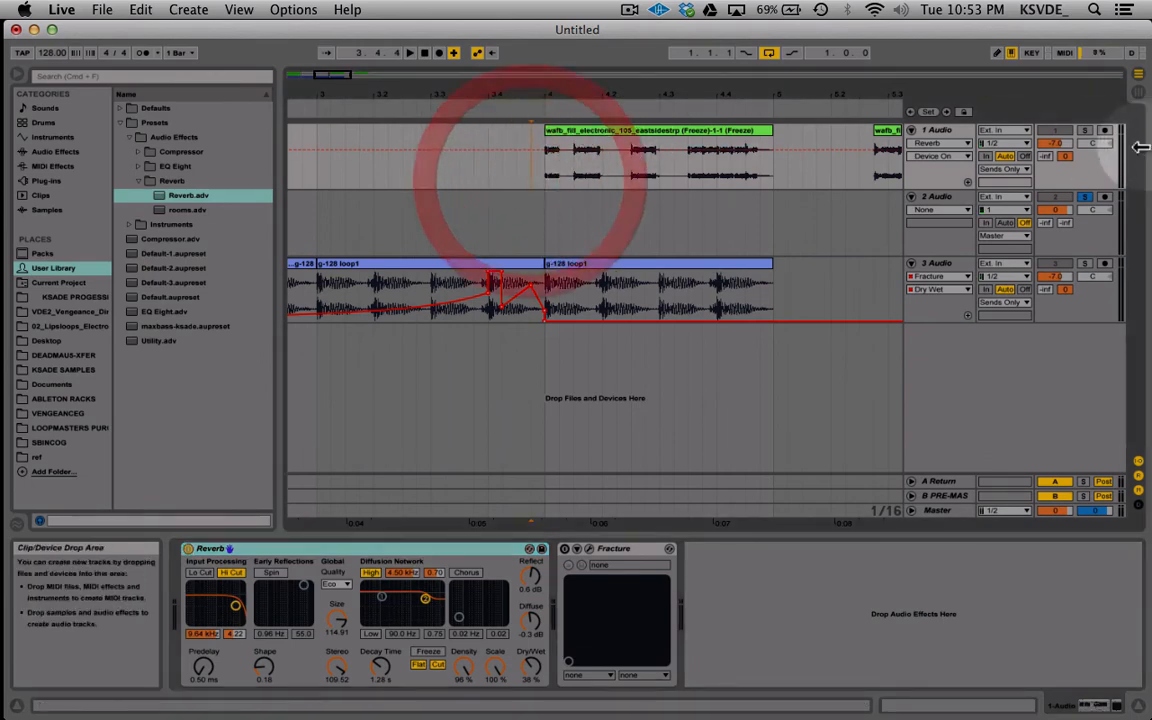
left_click(1091, 137)
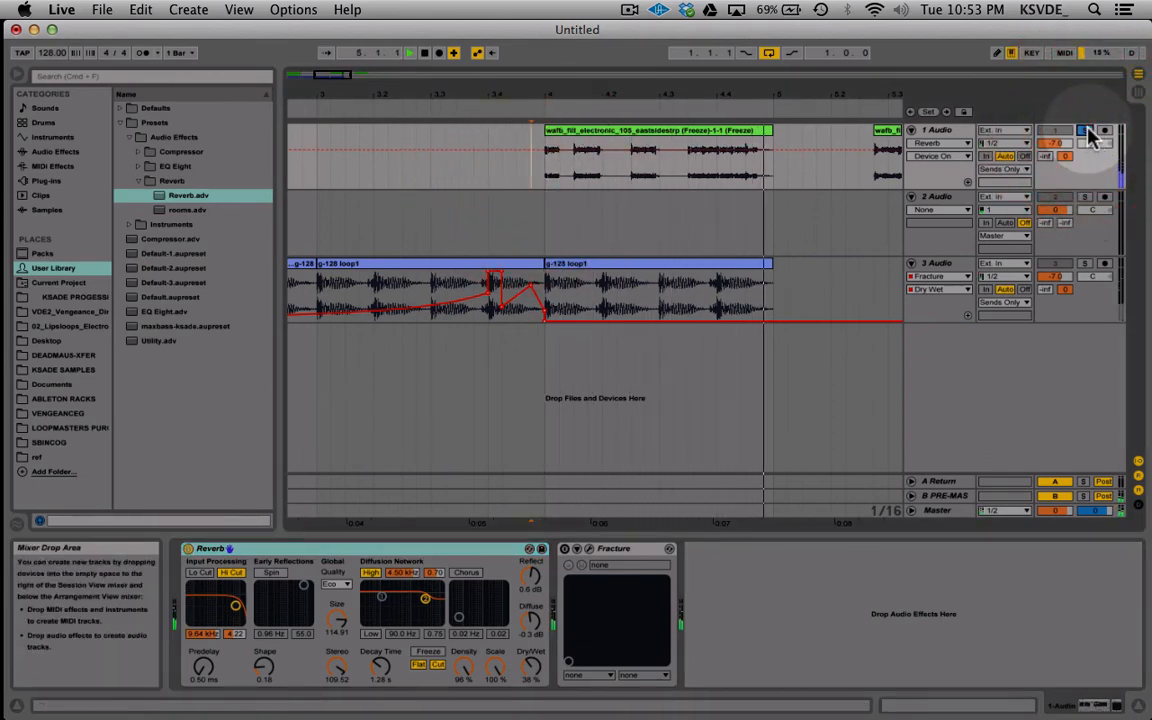
left_click(189, 551)
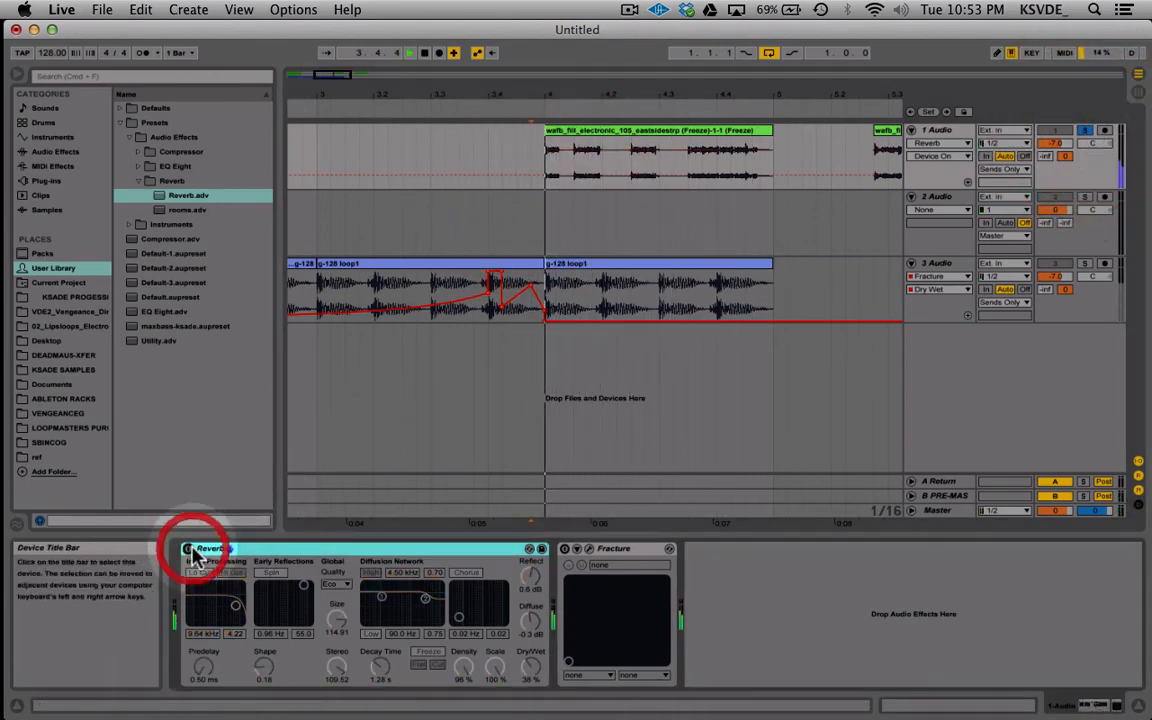
left_click(189, 551)
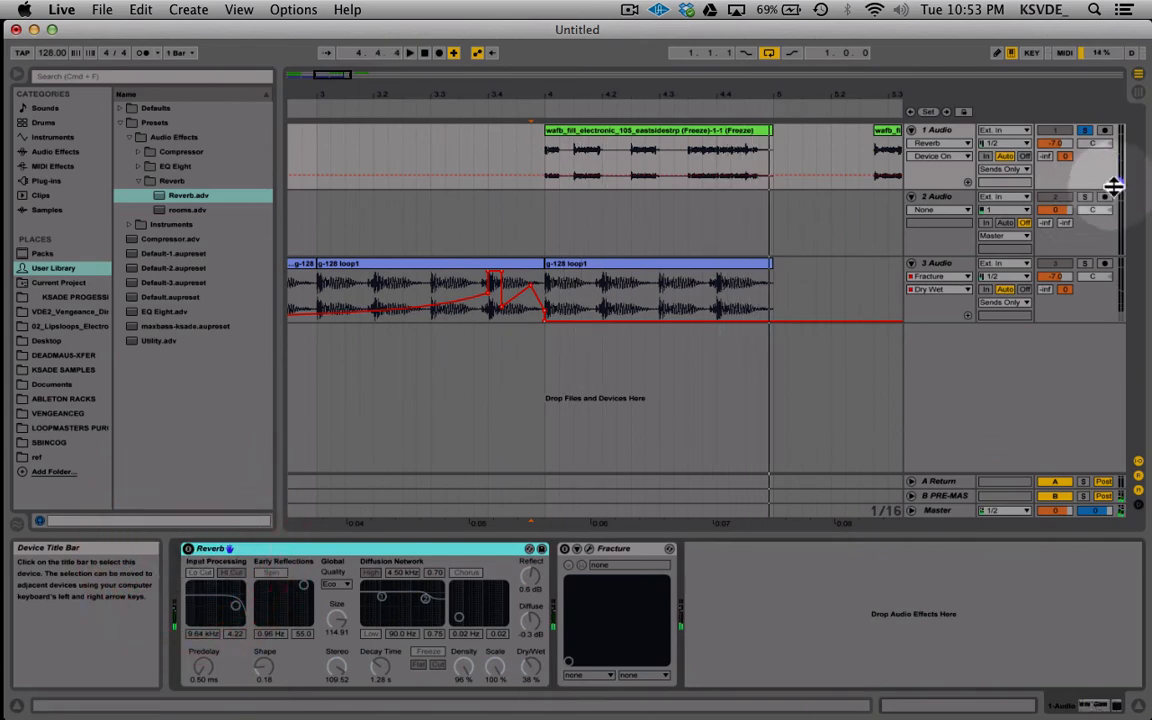
Step: Remove the solo from track 1 and play all tracks together from 3.4.4
left_click(1088, 133)
key("space")
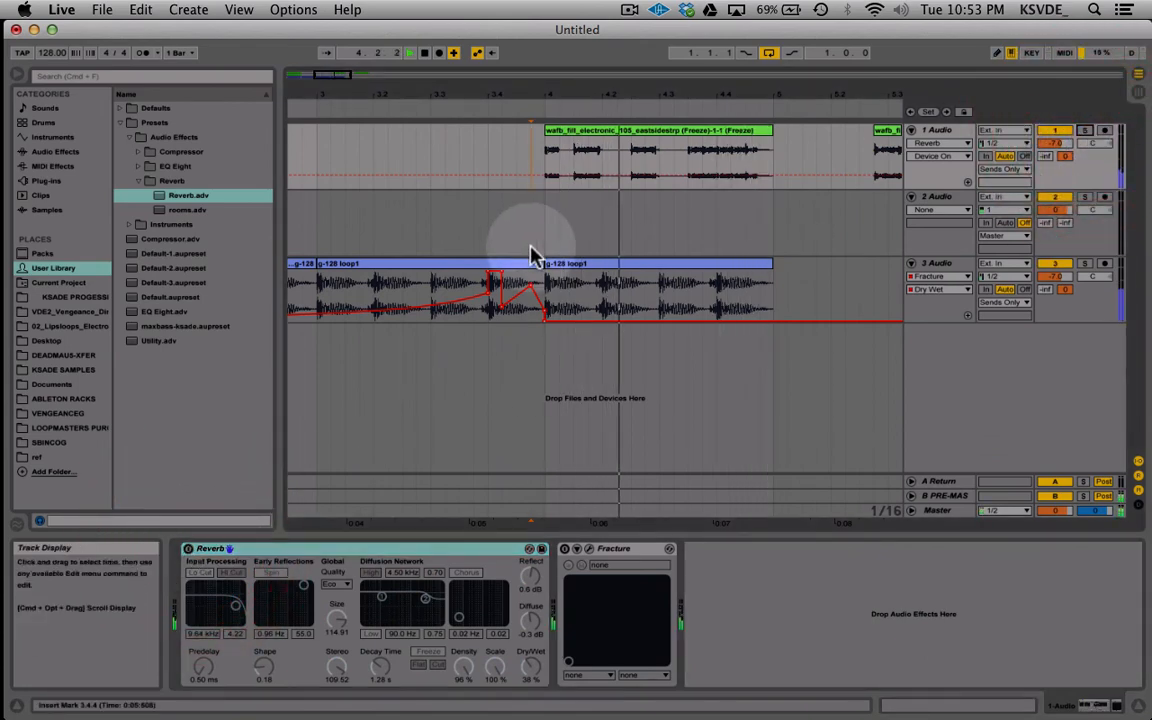
scroll(531, 246, "left", 5)
key("space")
Step: Consolidate the two frozen clips on track 2 into one clip and move it to start at bar 3
left_click(389, 197)
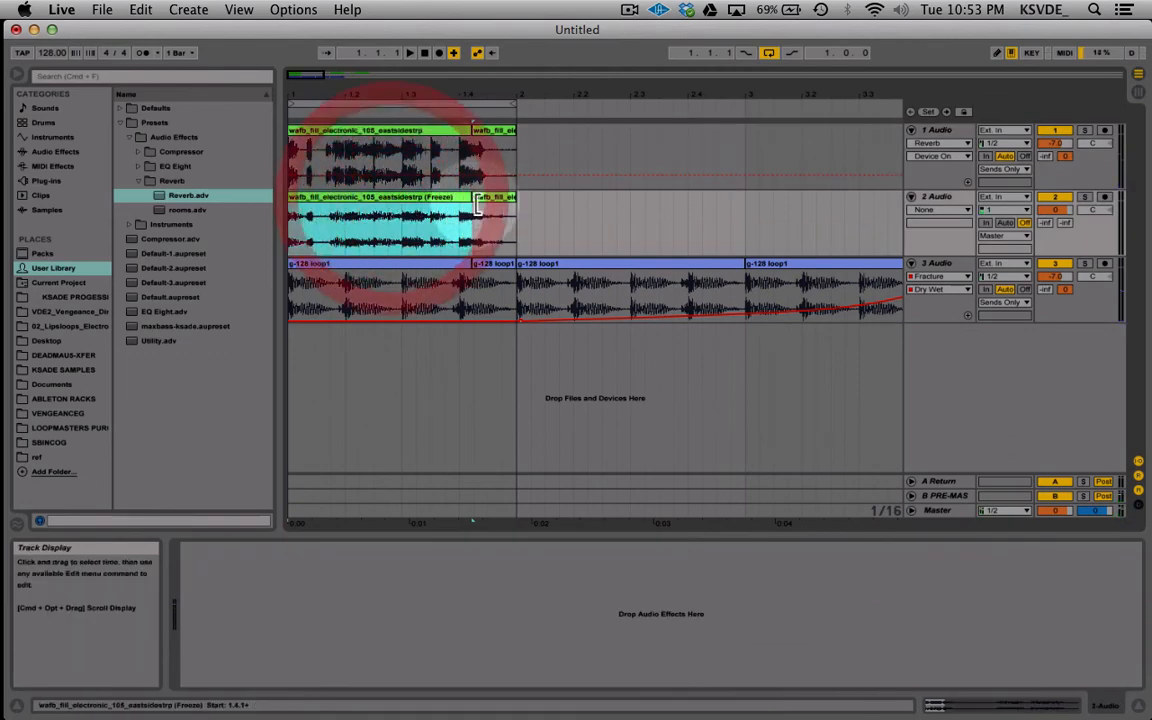
left_click(486, 199, "shift")
key("super+j")
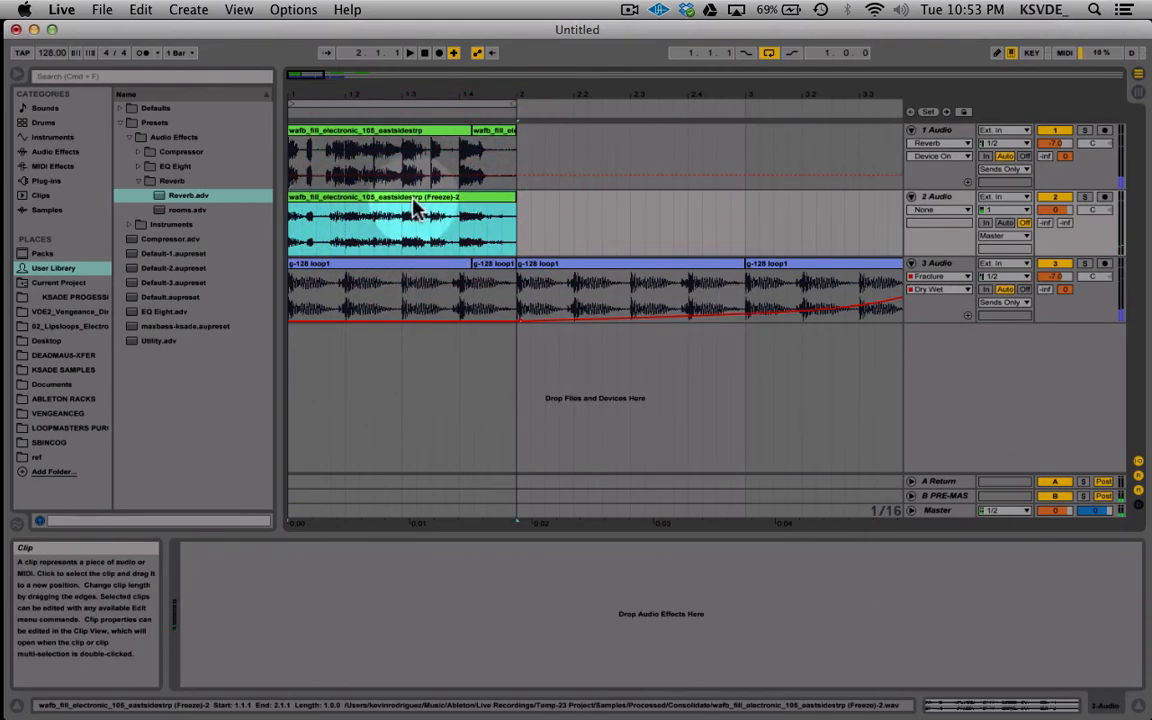
left_click_drag(416, 206, 869, 213)
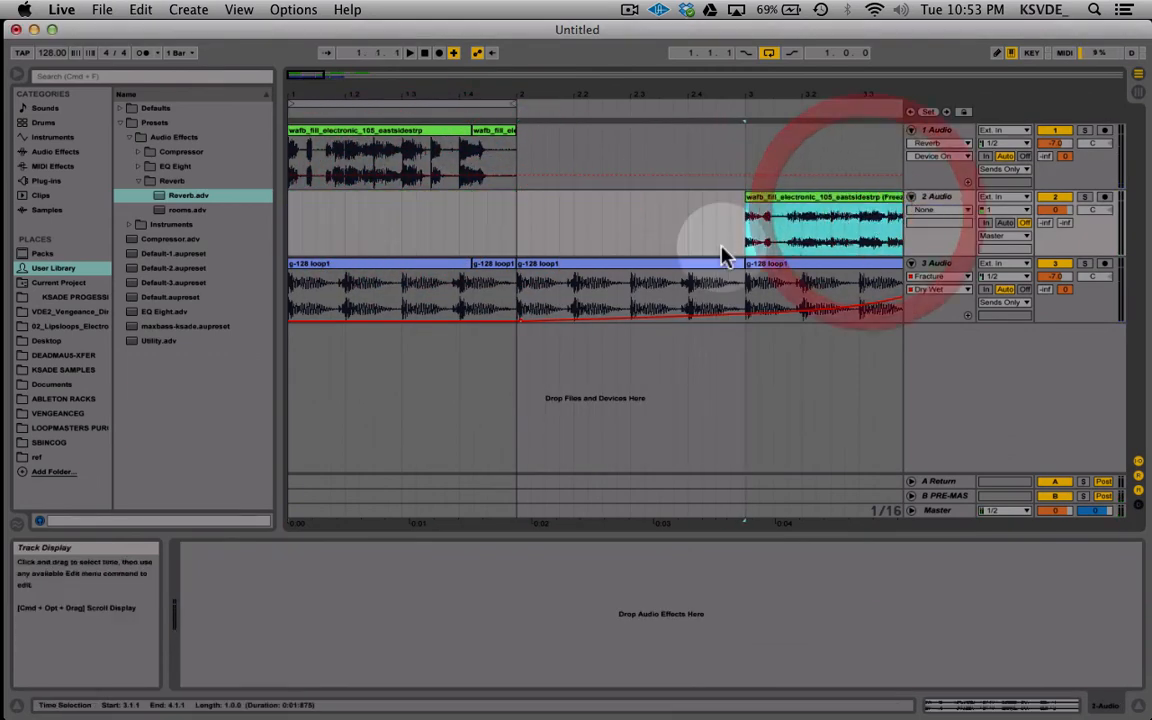
scroll(722, 248, "right", 5)
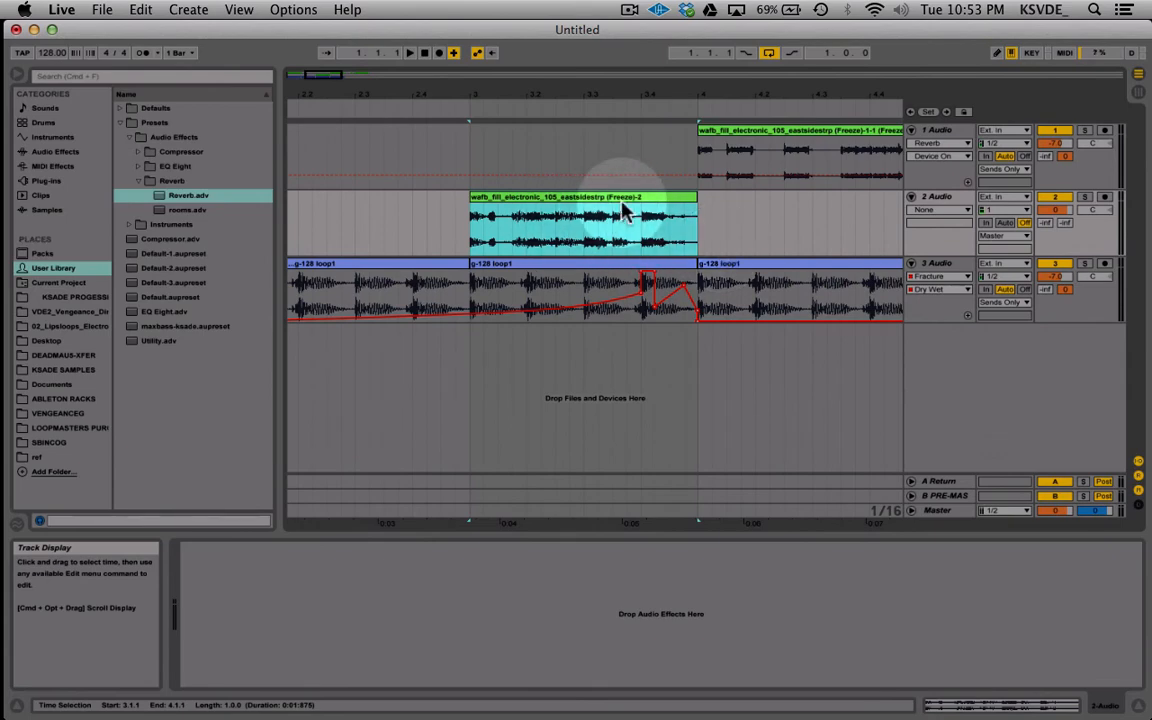
Step: Select all of bar 3 on track 2 and consolidate the clip again
left_click(457, 228)
left_click_drag(459, 230, 703, 232)
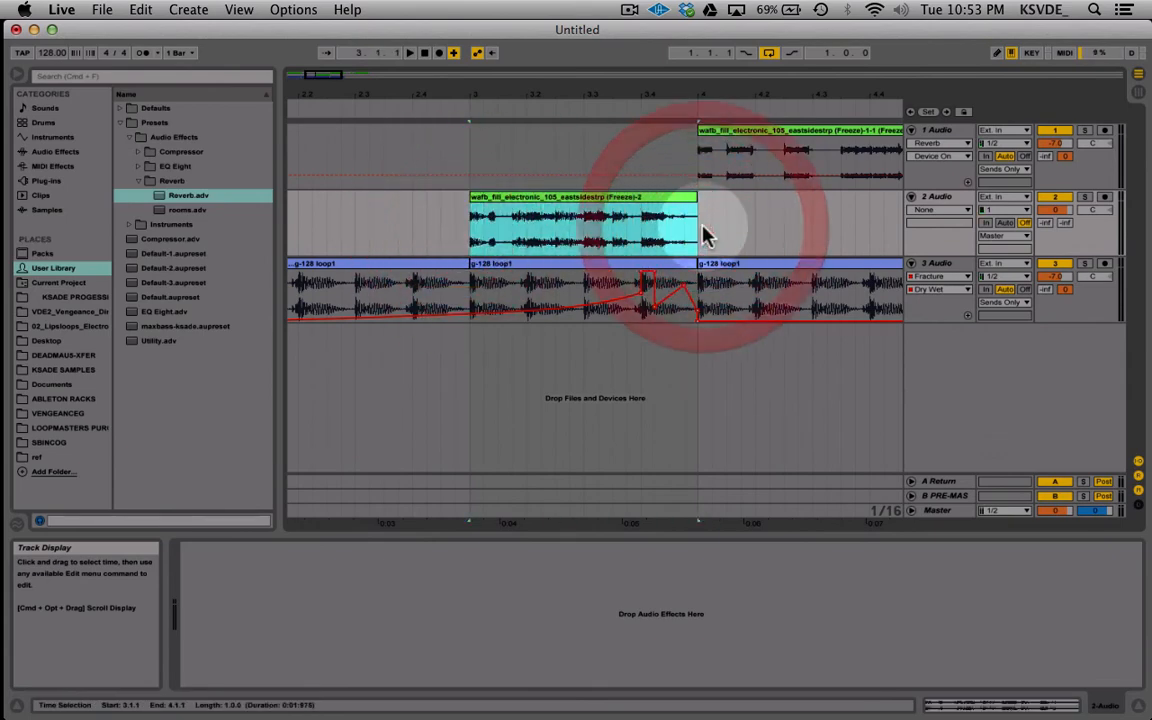
key("super+j")
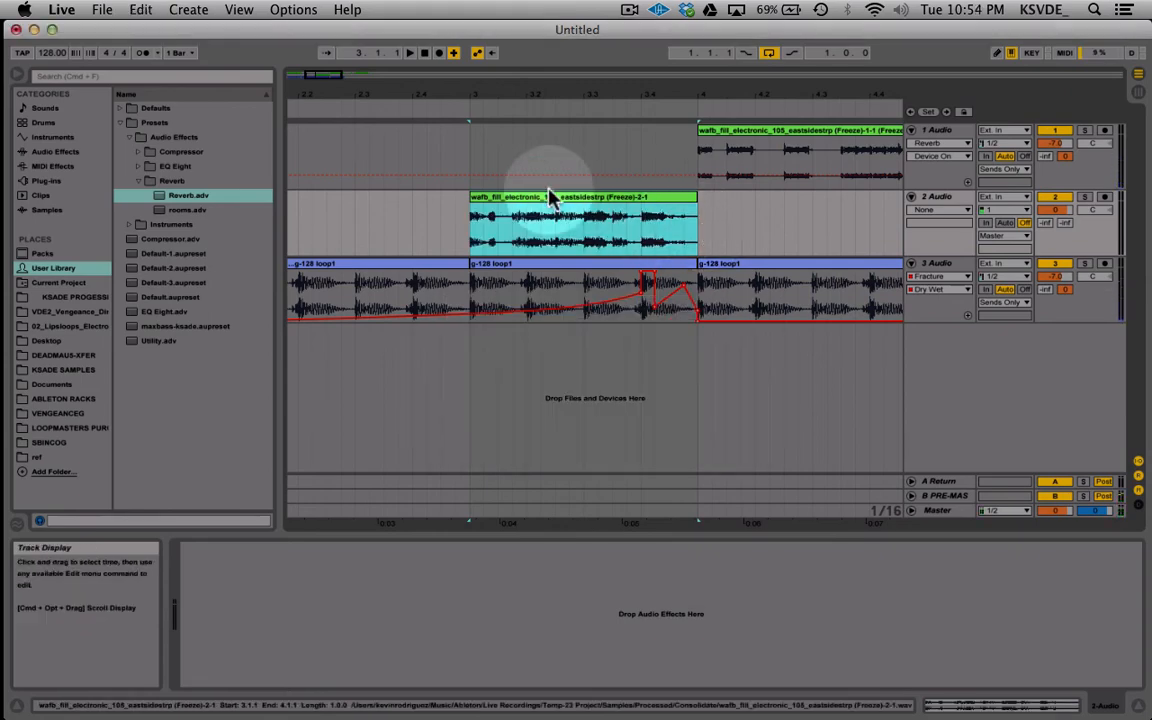
Step: Select bar 3 on track 2 from 3.1.1 to 4.1.1 and set the arrangement loop to that range
left_click(437, 228)
left_click(470, 236)
left_click_drag(470, 236, 697, 232)
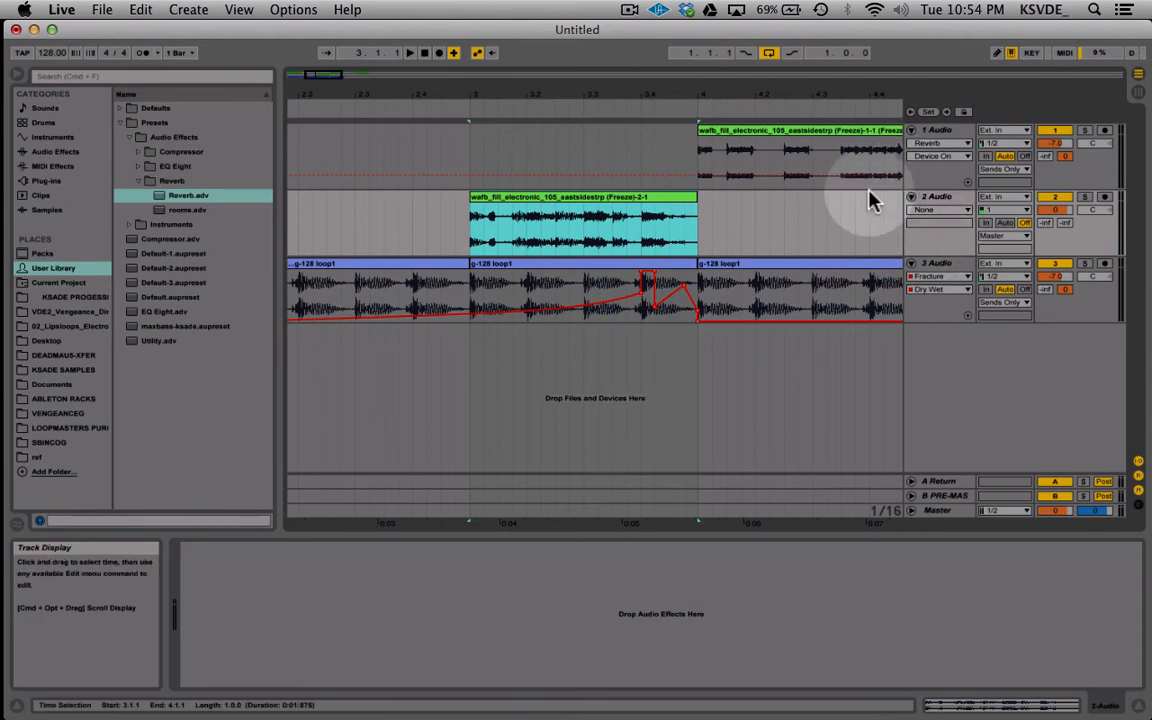
left_click(475, 238)
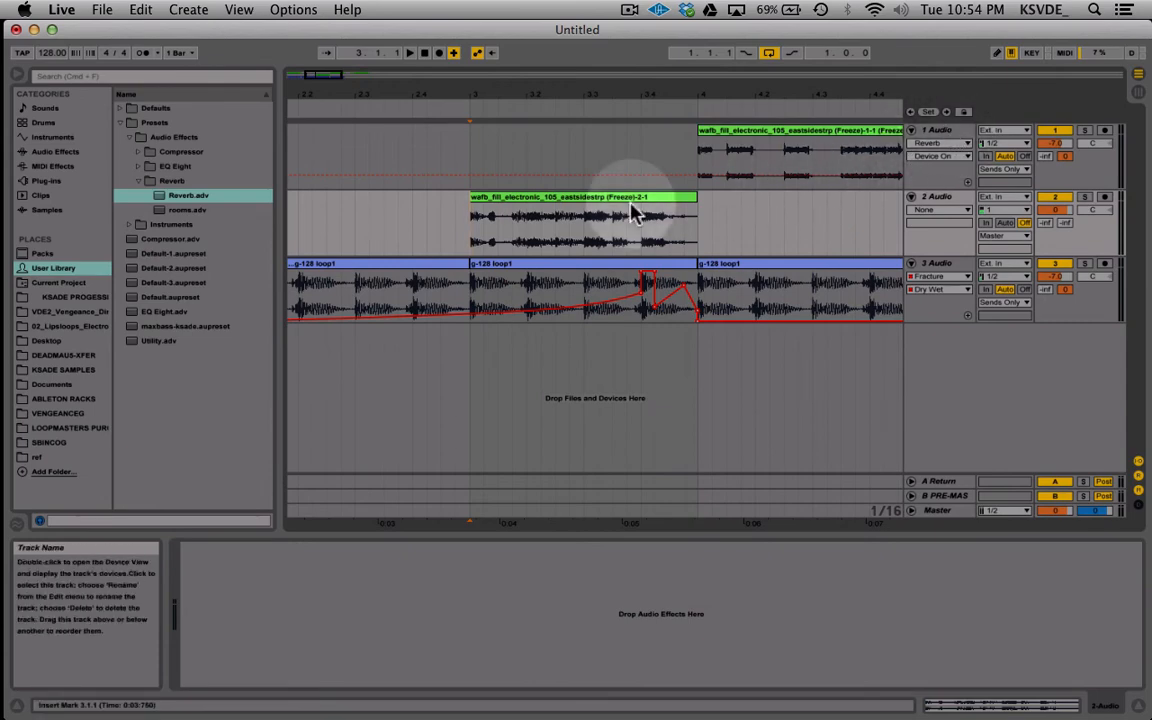
left_click_drag(452, 240, 698, 228)
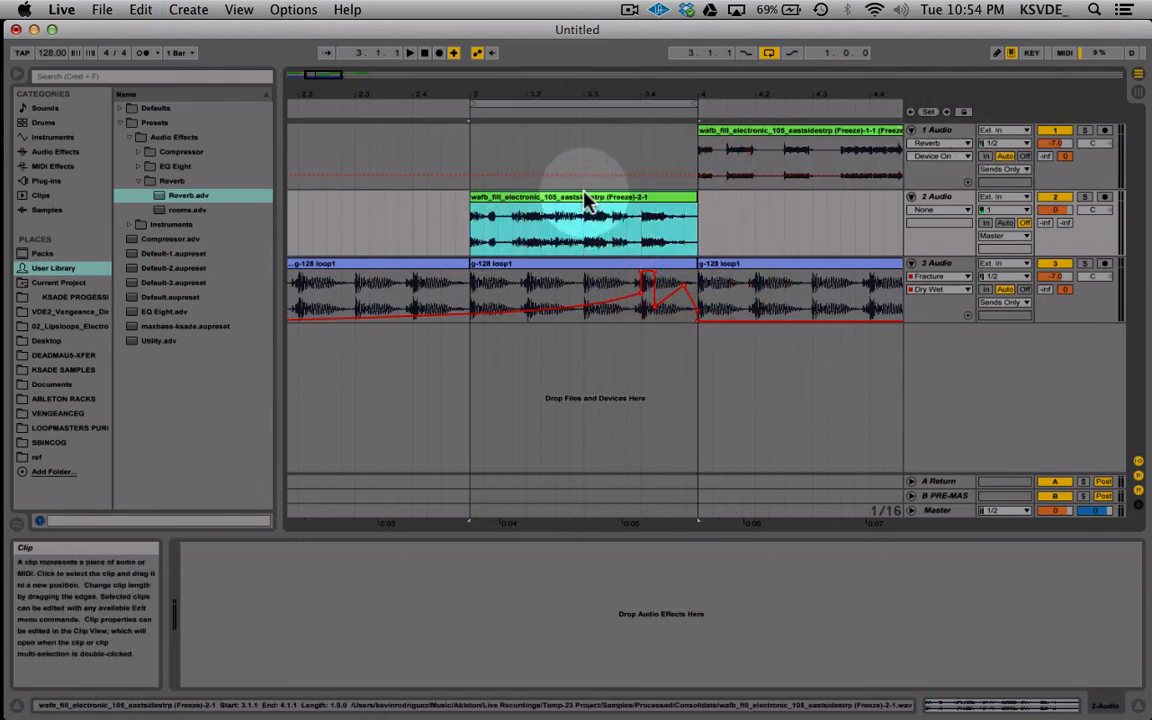
Step: Solo track 2 and play the consolidated clip within the bar 3 loop
left_click(1084, 197)
left_click(962, 198)
key("space")
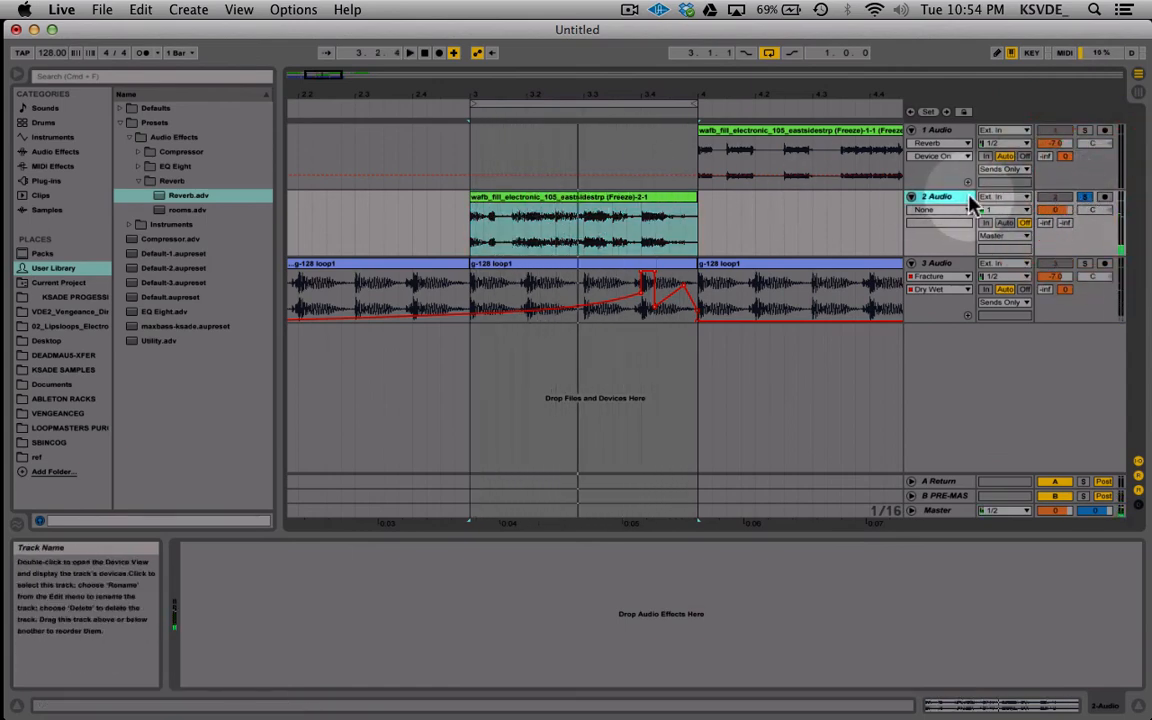
Step: Transpose the consolidated clip on track 2 to 23 st and audition it
key("shift+Tab")
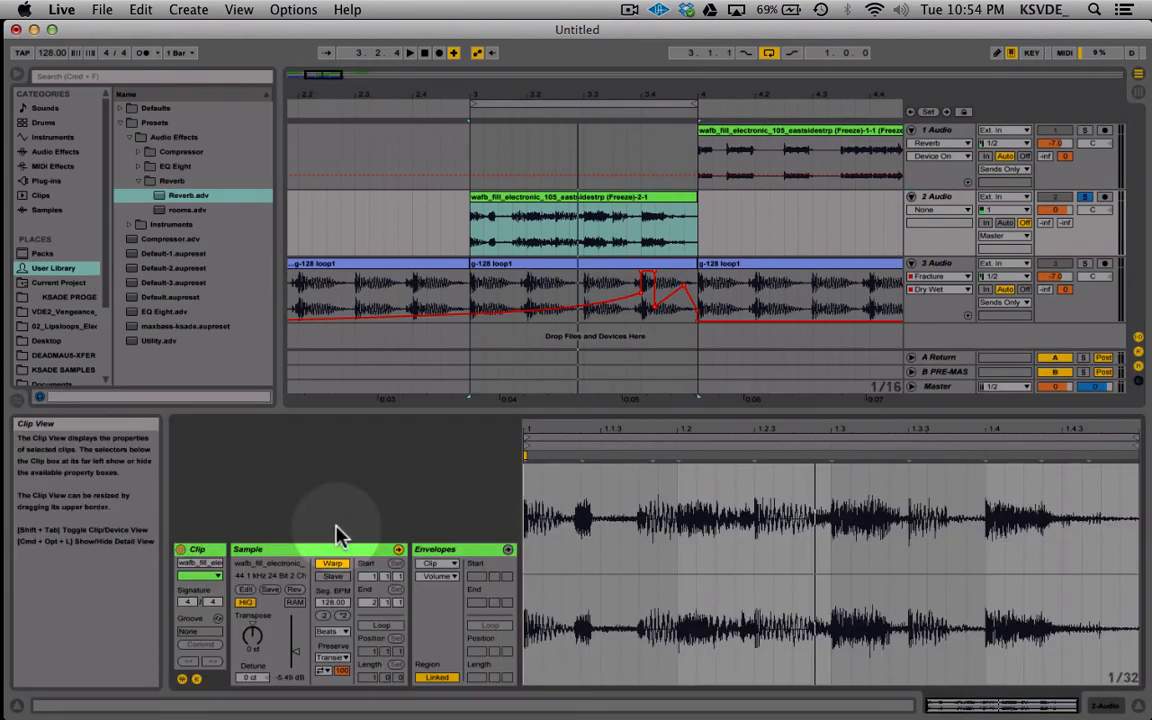
left_click_drag(252, 637, 252, 635)
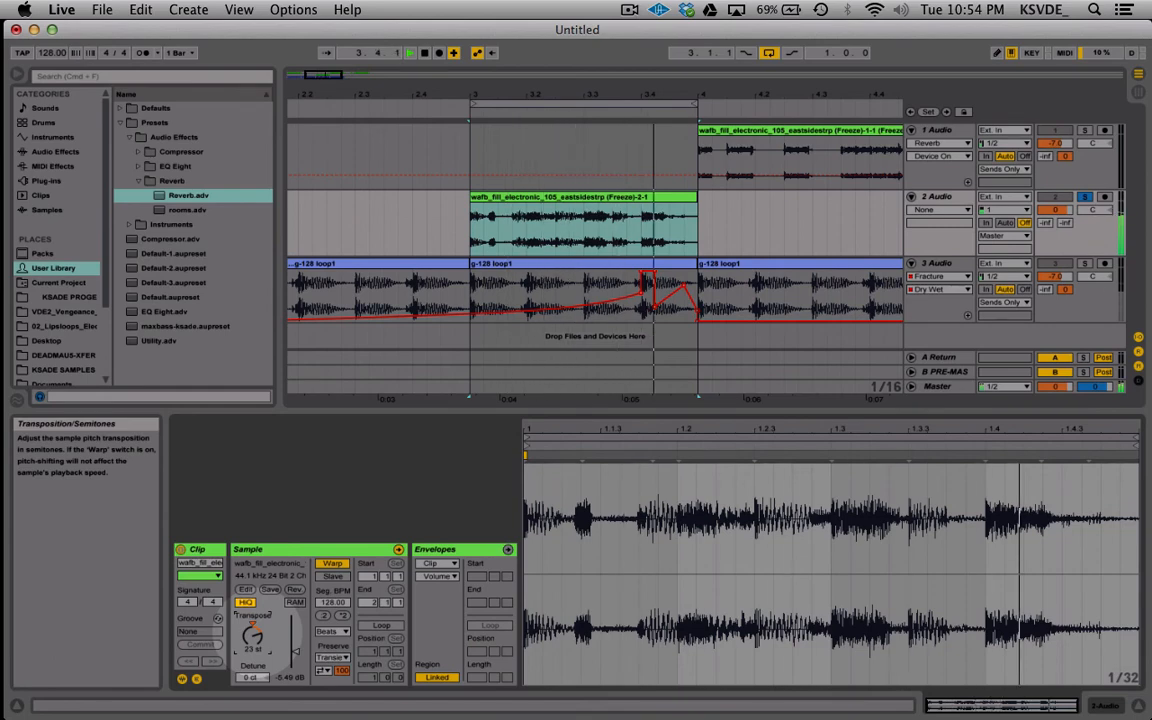
key("space")
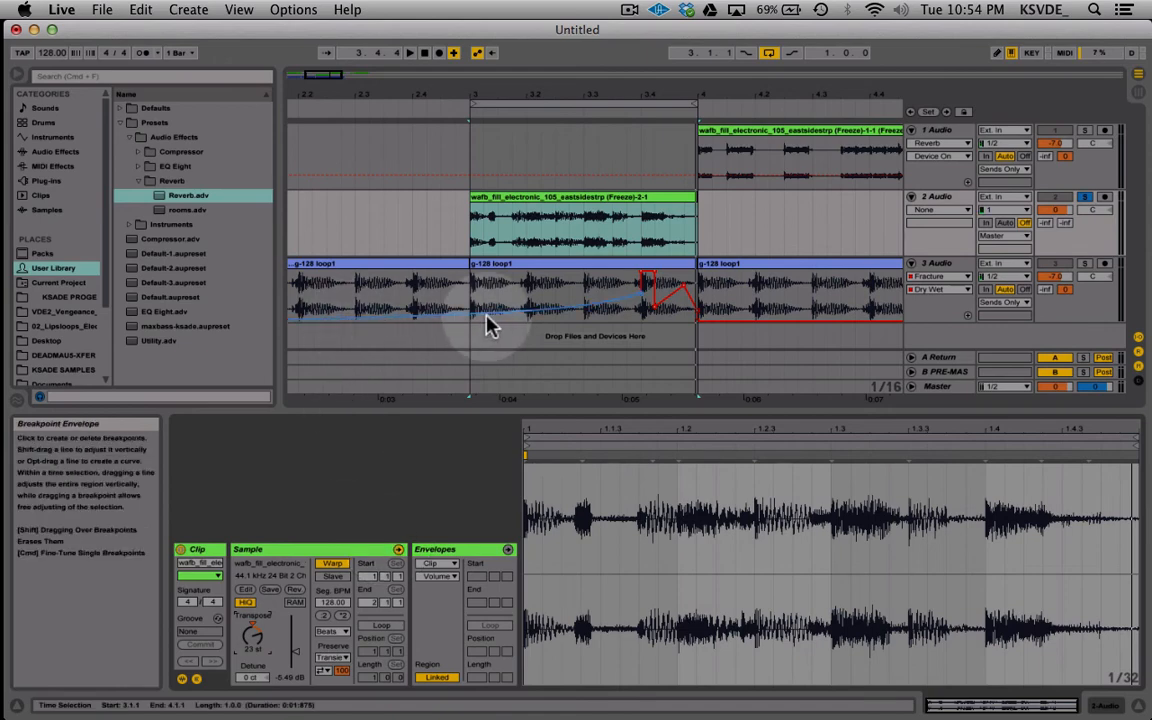
key("space")
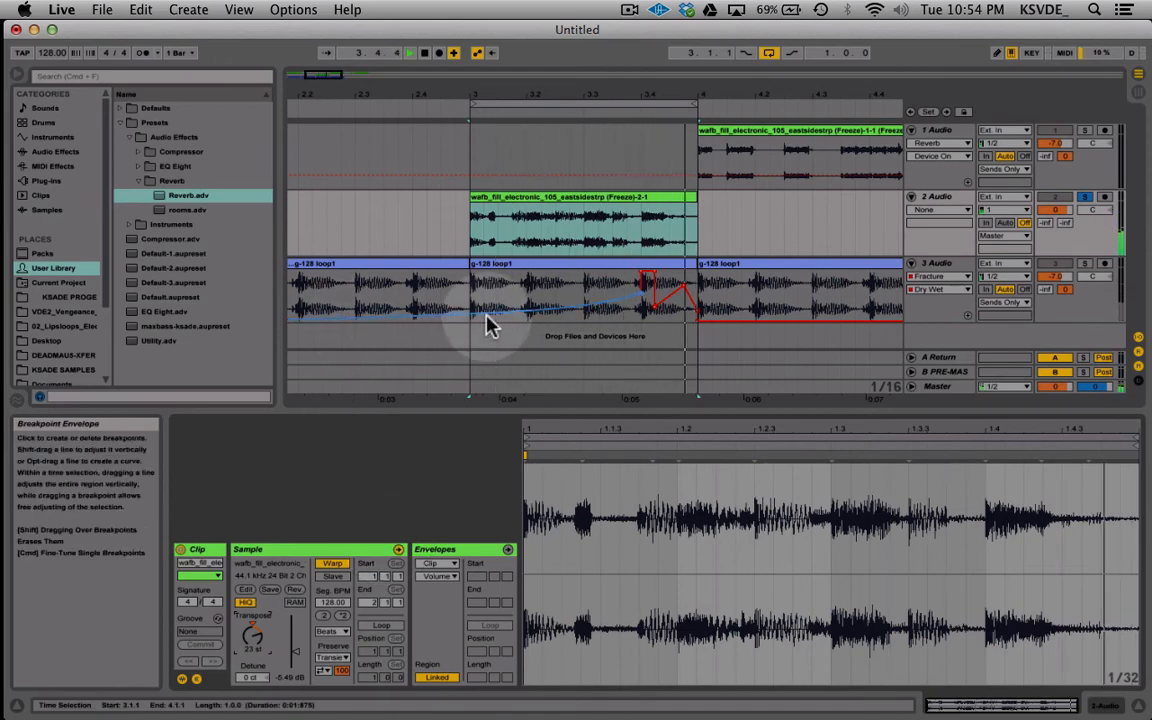
key("shift+Tab")
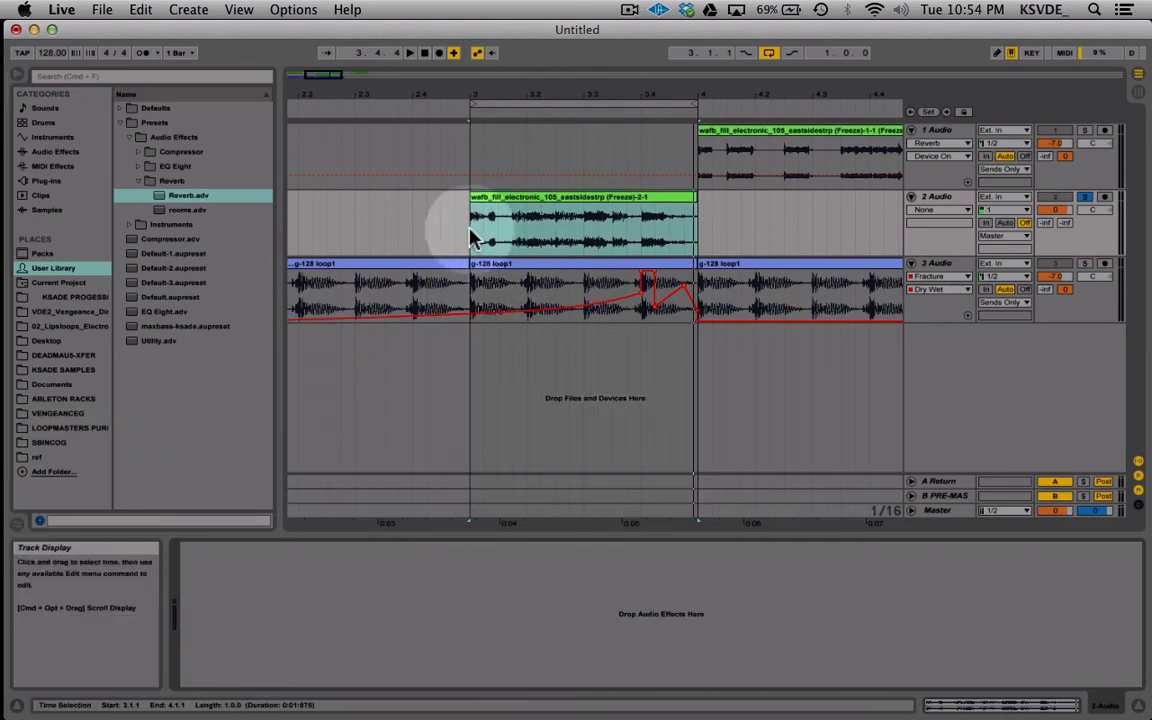
Step: Unsolo track 2 and play bar 3 from 3.1.1 together with the other tracks
left_click(470, 231)
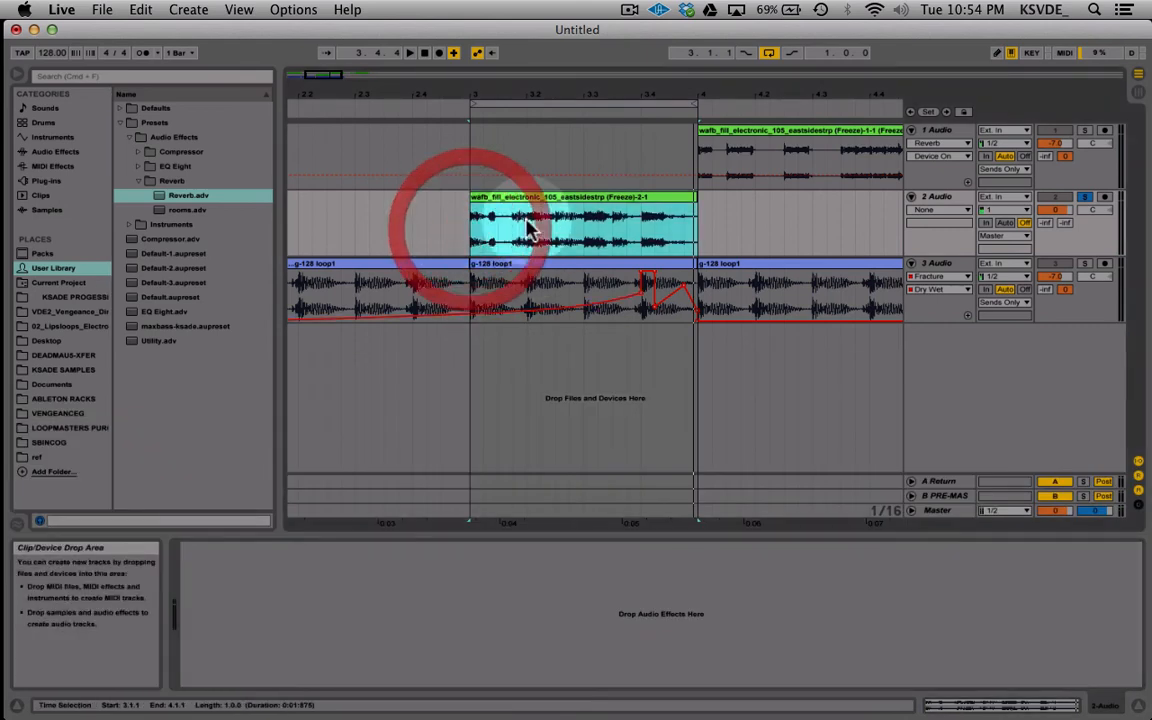
left_click(1087, 200)
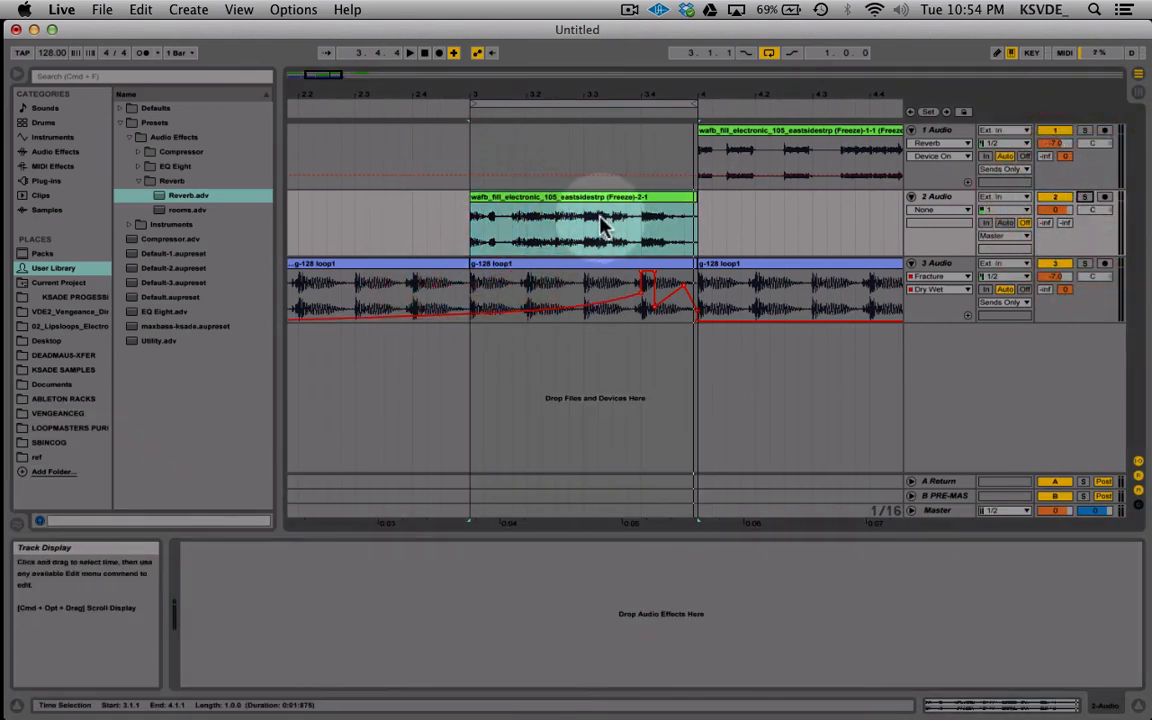
left_click(472, 224)
left_click(480, 228)
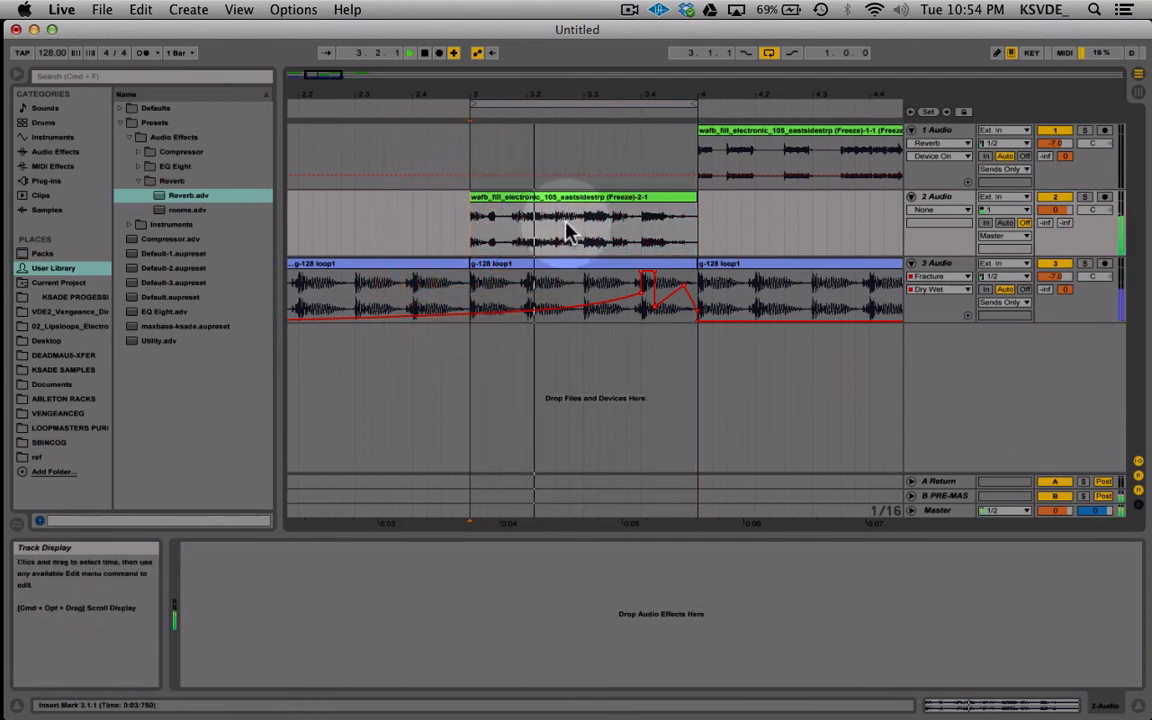
Step: Loop the section from 3.1.4 to 3.3.1 on track 2 and play it
left_click_drag(512, 232, 600, 234)
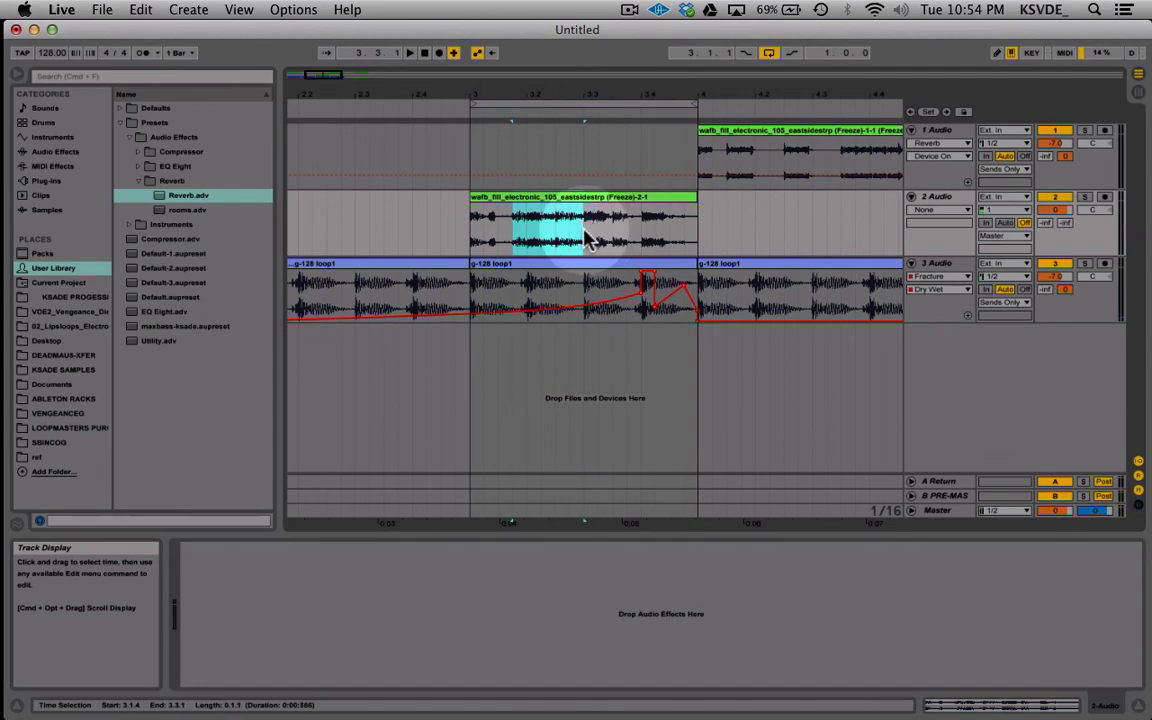
key("super+l")
key("space")
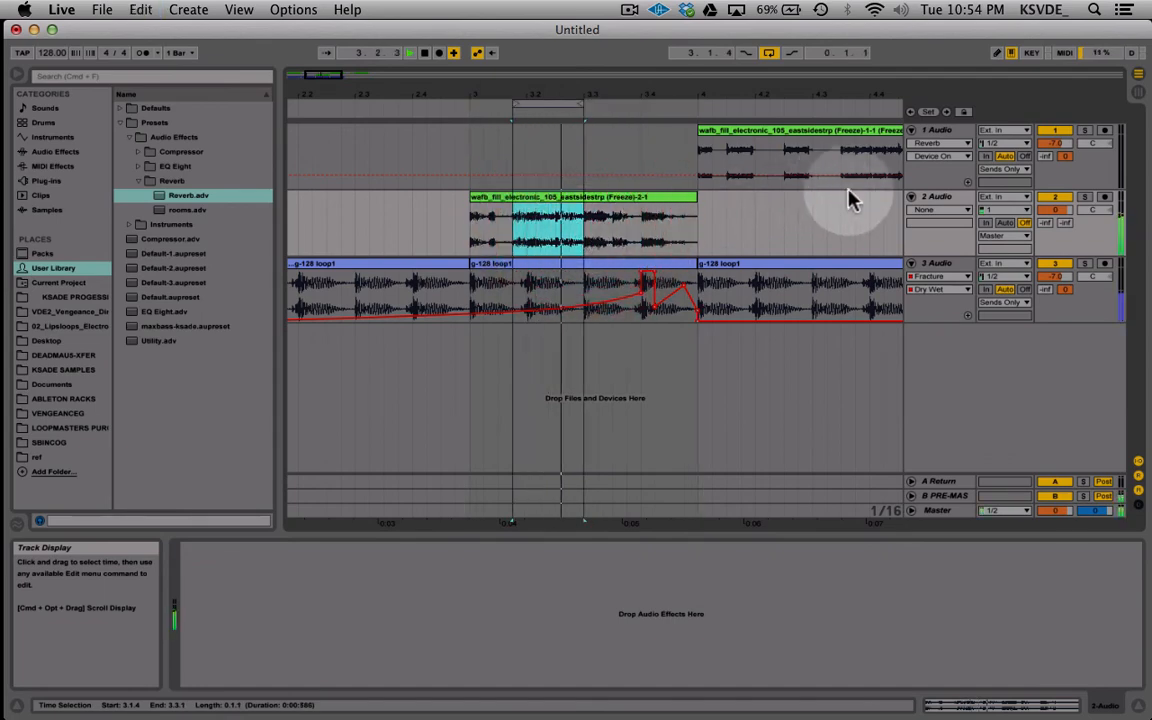
Step: Solo track 2 and set the loop to the last beat of bar 3, starting at 3.4.1
left_click(1085, 196)
left_click_drag(584, 224, 689, 230)
key("super+l")
key("super+l")
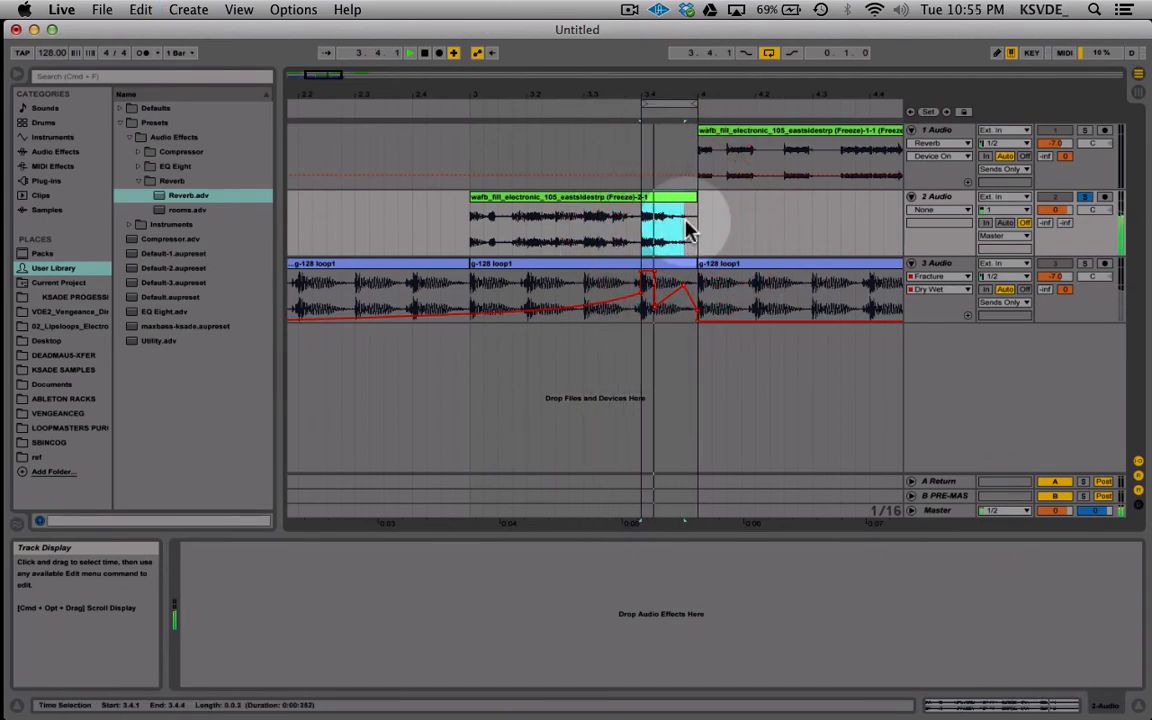
Step: Play the fill from 3.1.1 and move the whole clip on track 2 one bar earlier to start at bar 2
left_click(470, 237)
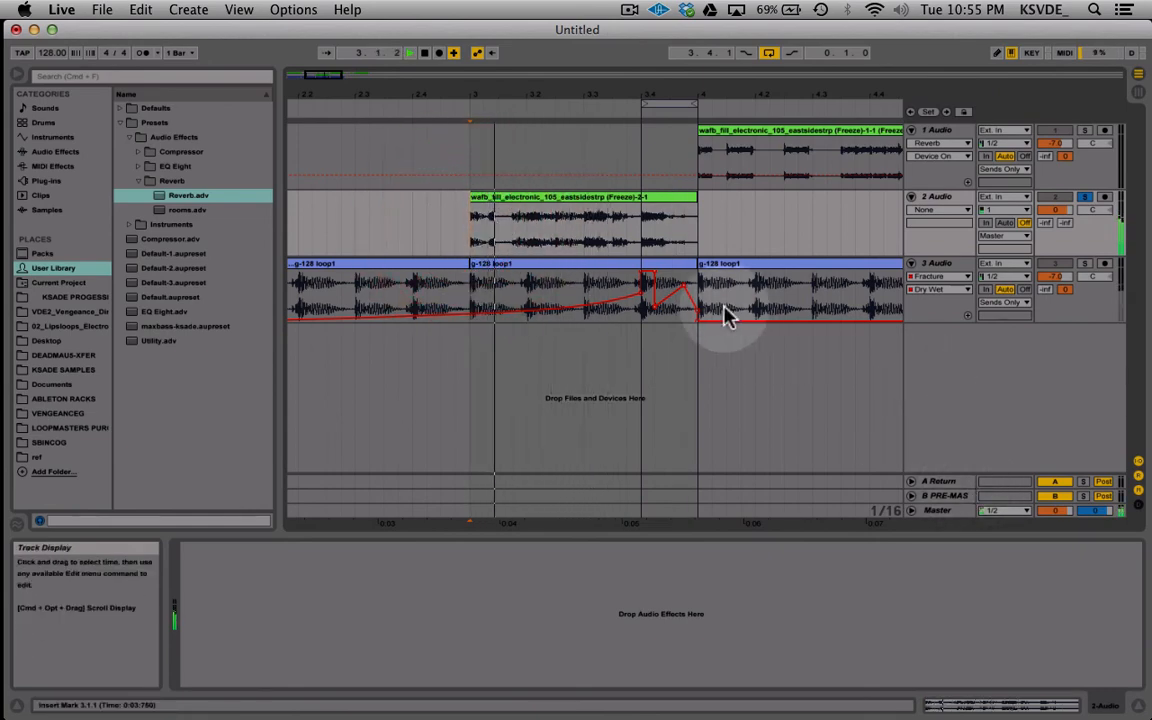
left_click_drag(476, 243, 527, 238)
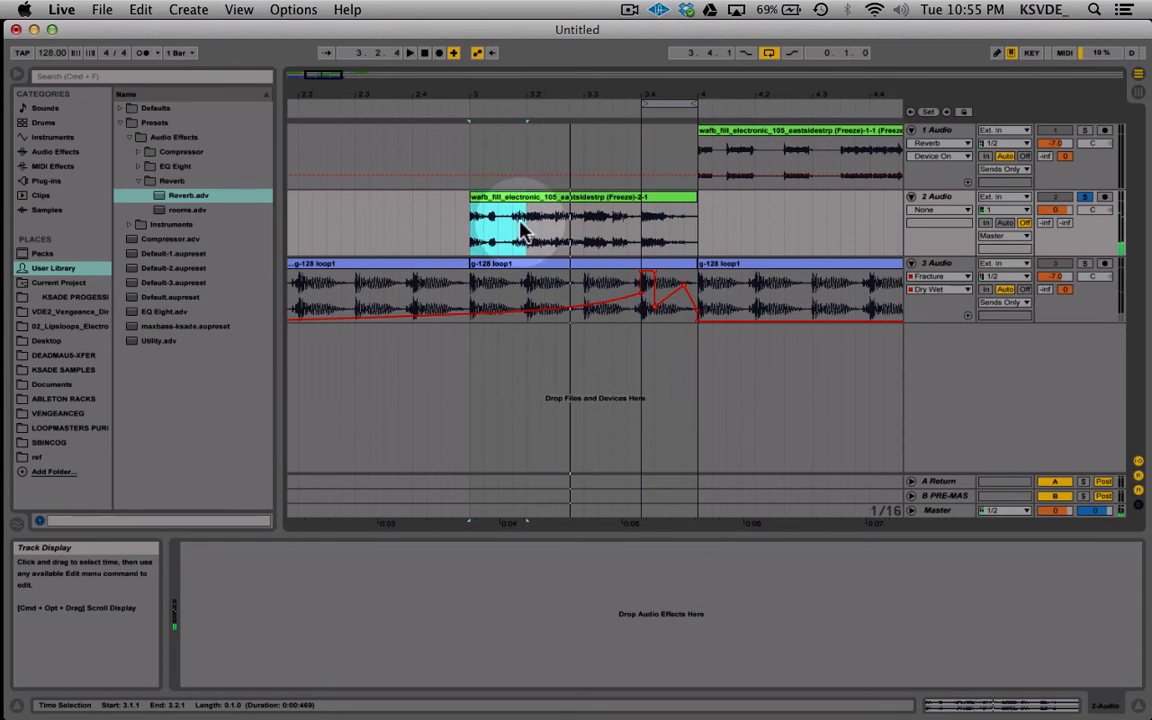
left_click(546, 200)
left_click_drag(546, 200, 323, 198)
scroll(417, 239, "left", 5)
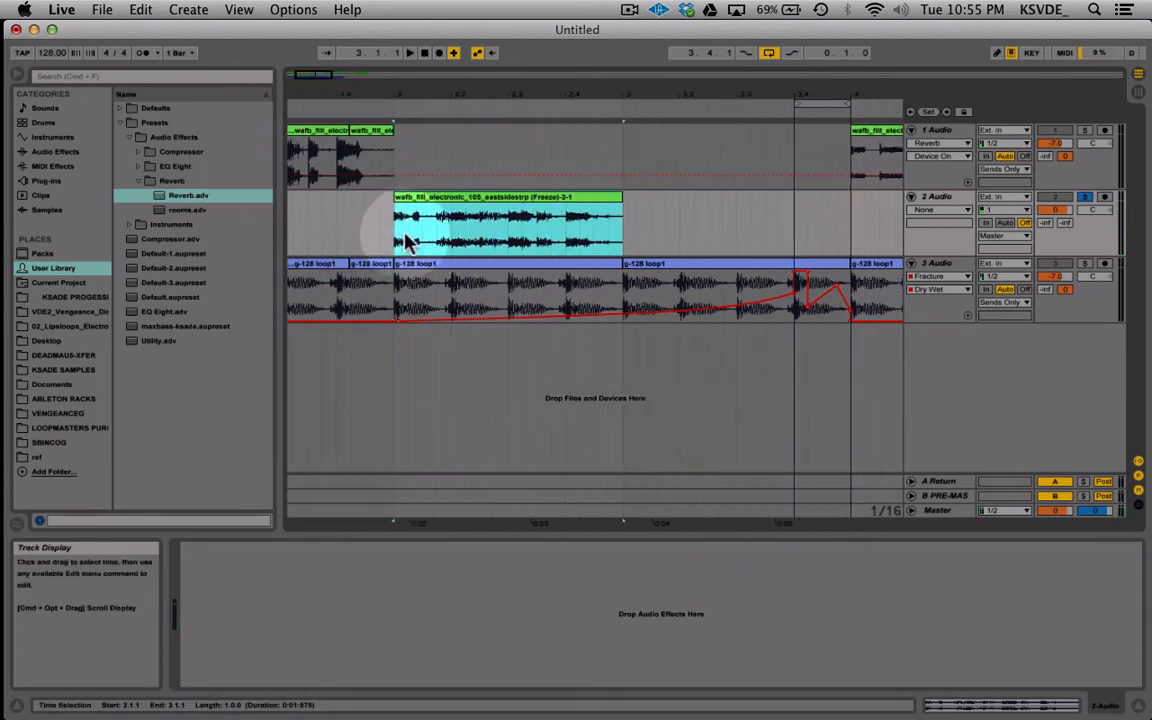
Step: Copy the first beat of the track 2 clip to 3.1.1 and duplicate it three times to fill bar 3
left_click_drag(398, 237, 658, 200)
key("super+d")
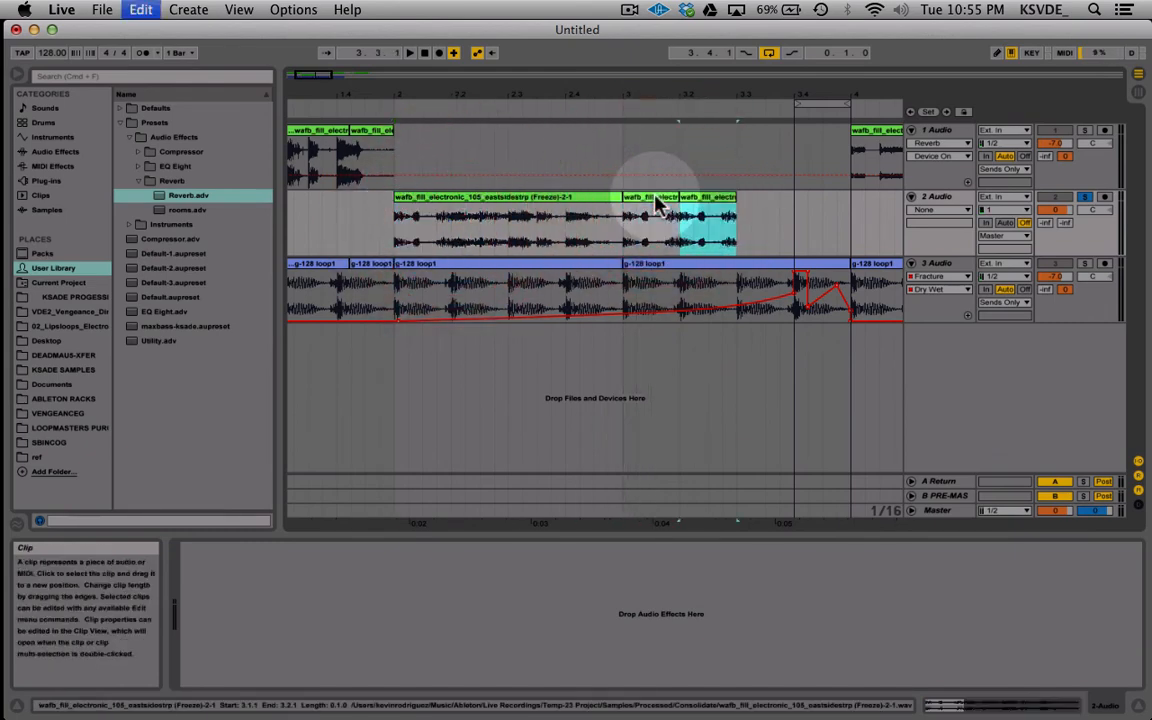
key("super+d")
key("super+d")
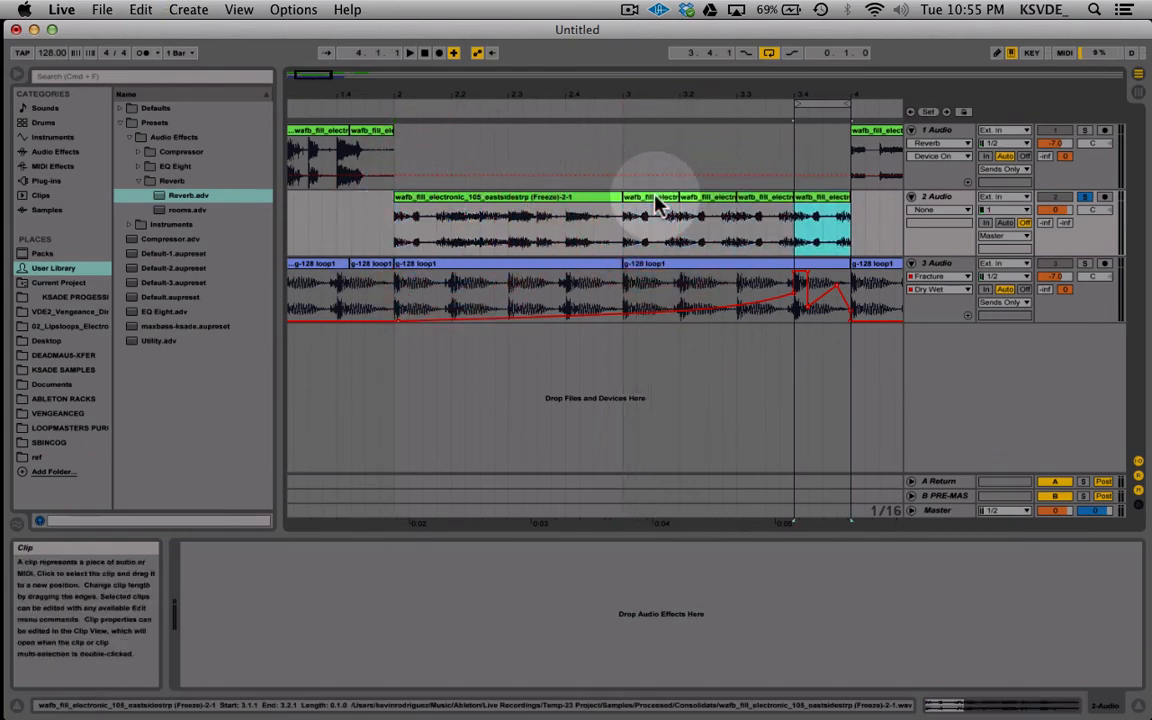
Step: Extend the loop back to 3.1.1 to cover bar 3, play the repeated beats and unsolo track 2
left_click(625, 104)
key("space")
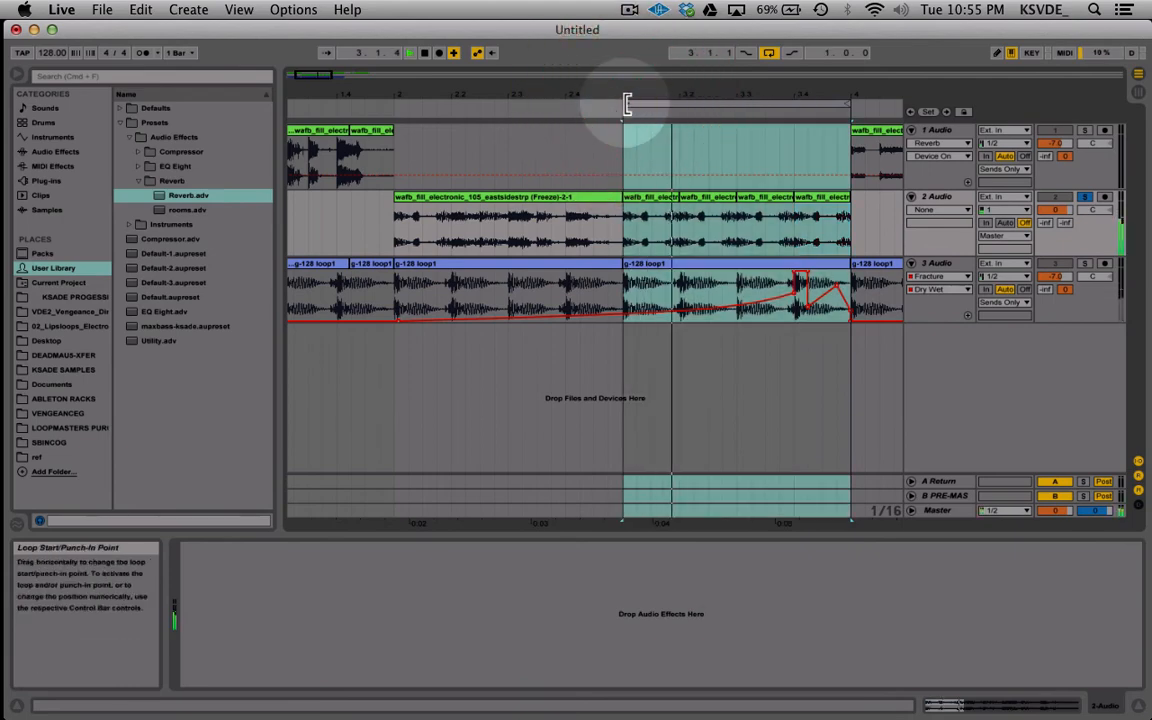
left_click(1084, 197)
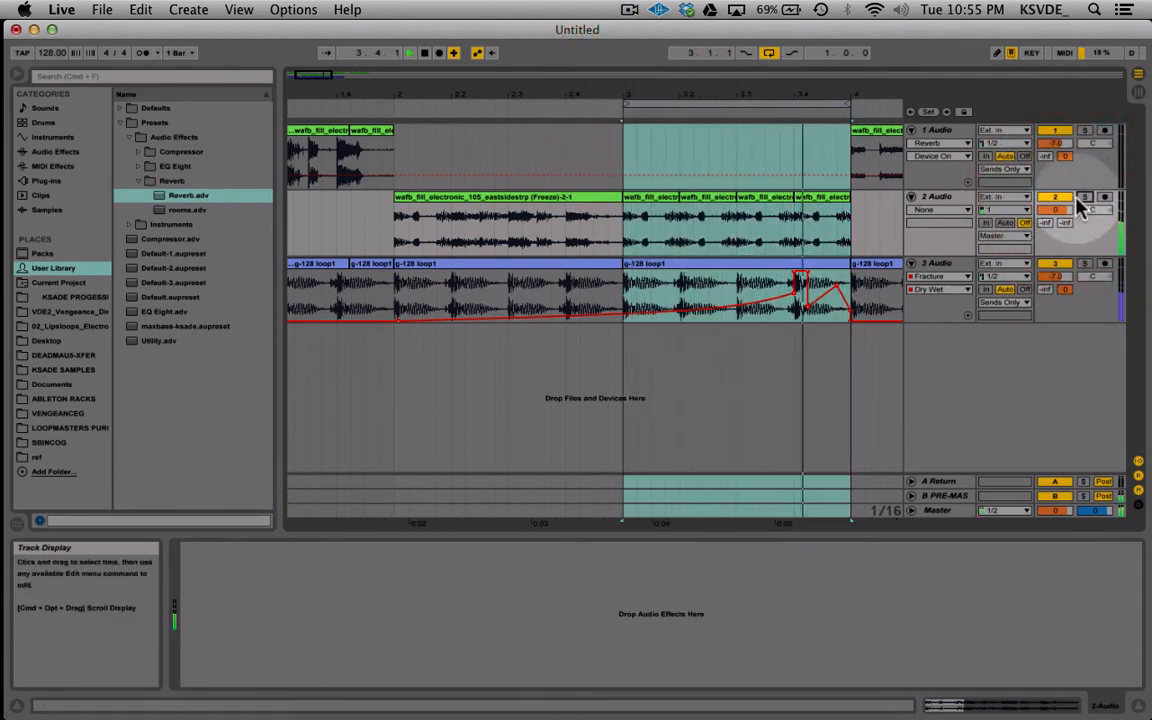
Step: Solo track 3, turn off its Fracture device and unsolo the track again
left_click(1087, 265)
left_click(935, 263)
left_click(190, 552)
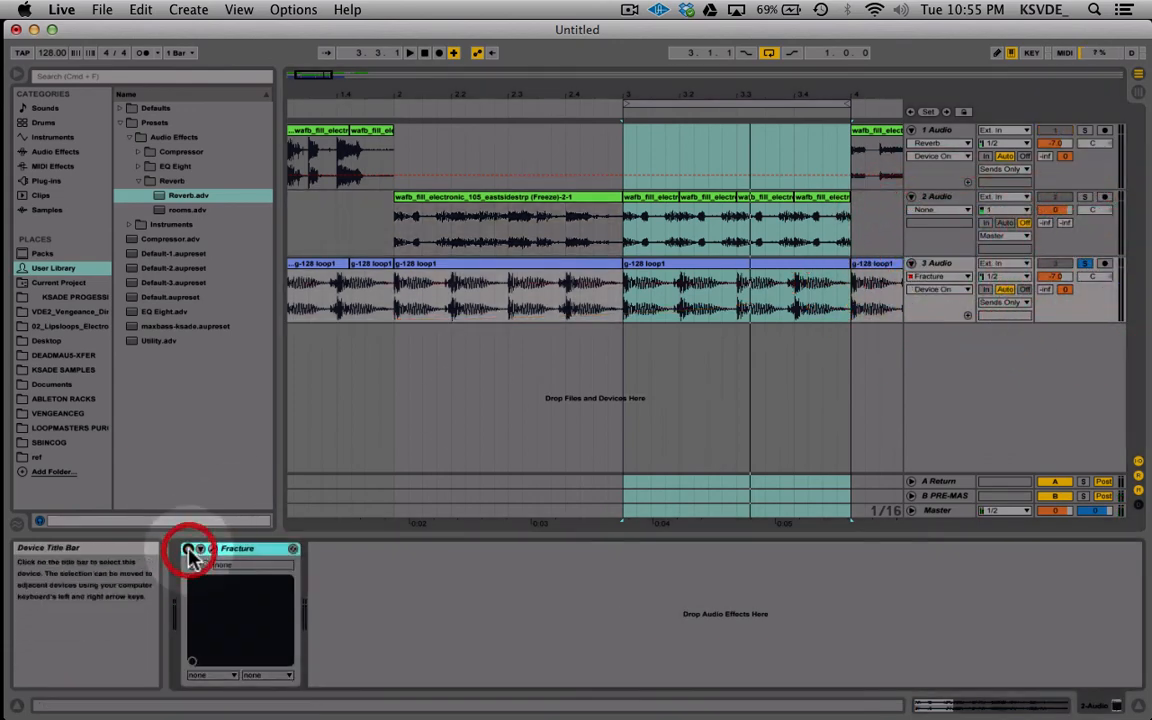
left_click(1084, 263)
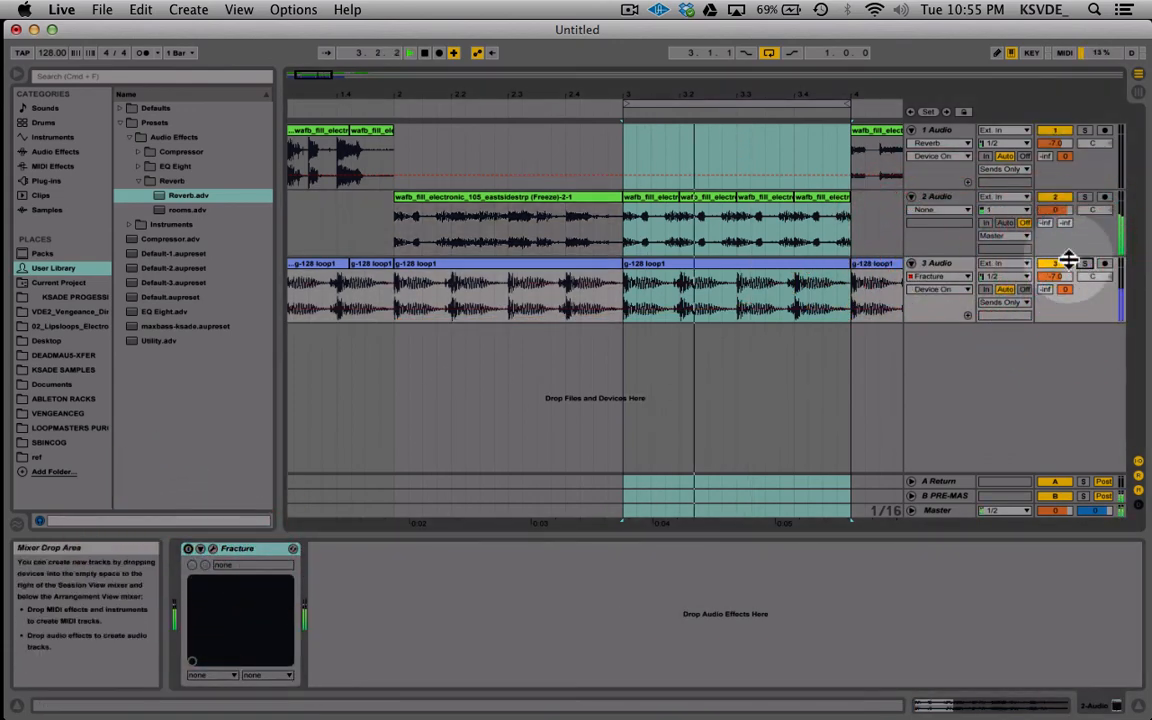
Step: Solo track 2, reverse the one-beat clip at 3.2.1 and play from 3.1.1
left_click(1085, 197)
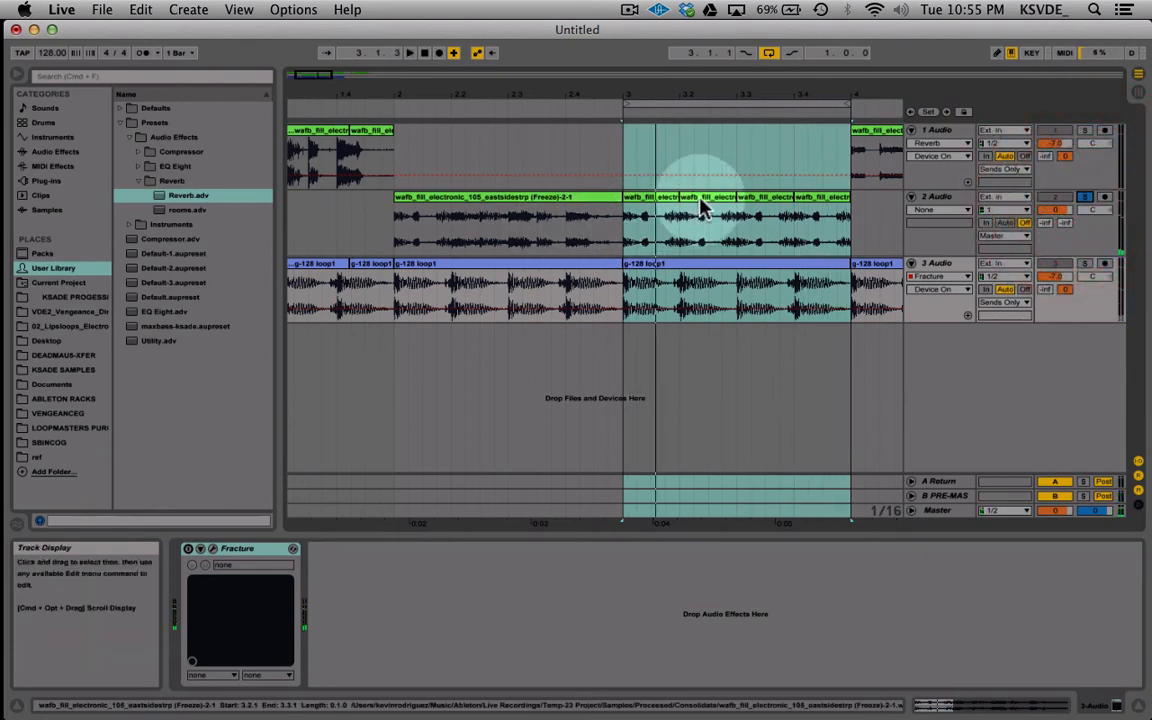
double_click(700, 200)
left_click(294, 589)
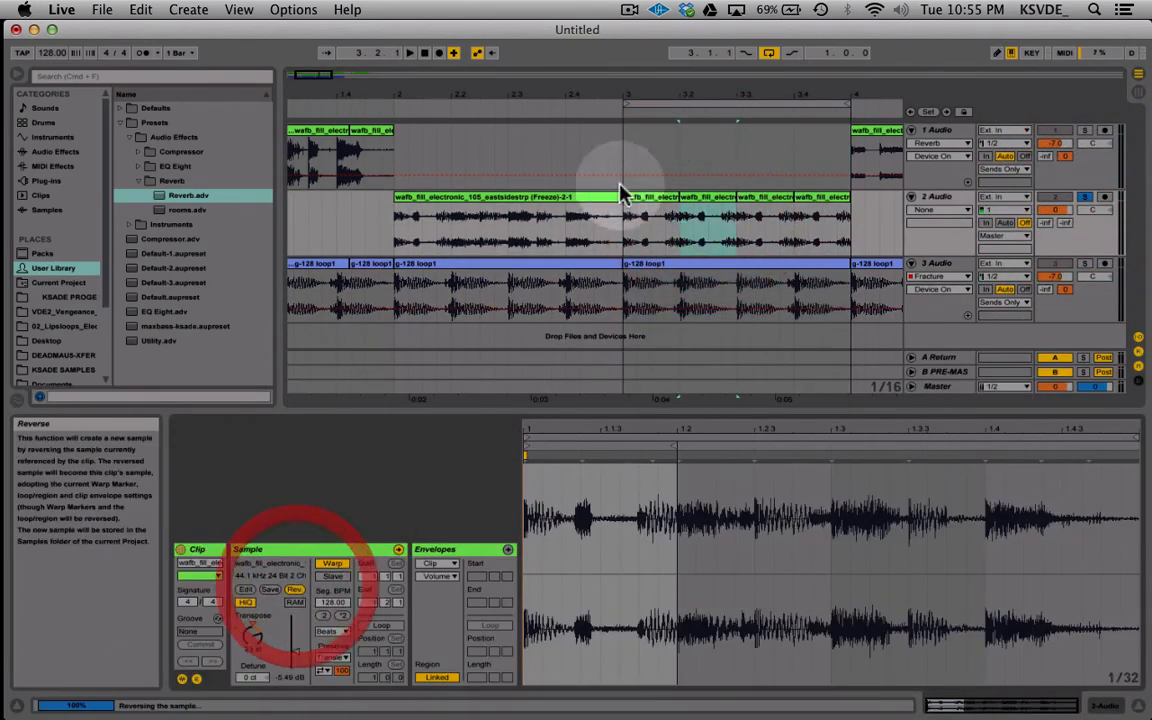
left_click(625, 237)
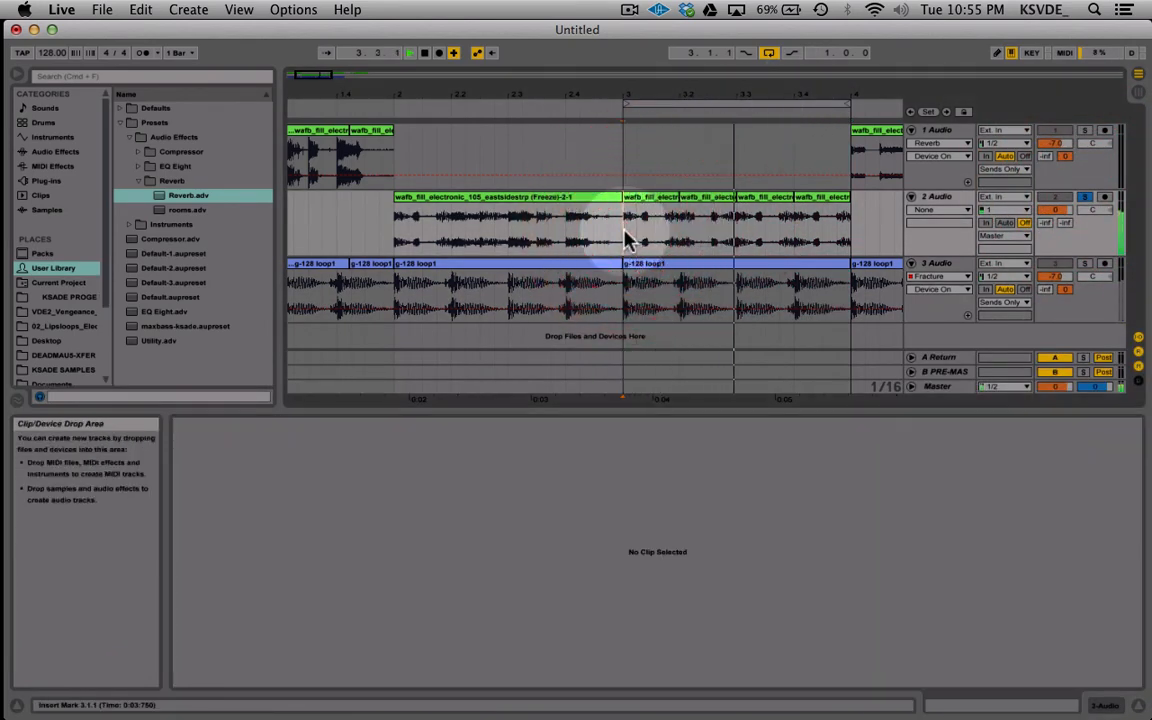
Step: Reverse the one-beat clip at 3.4.1 on track 2 and unsolo the track
left_click(820, 198)
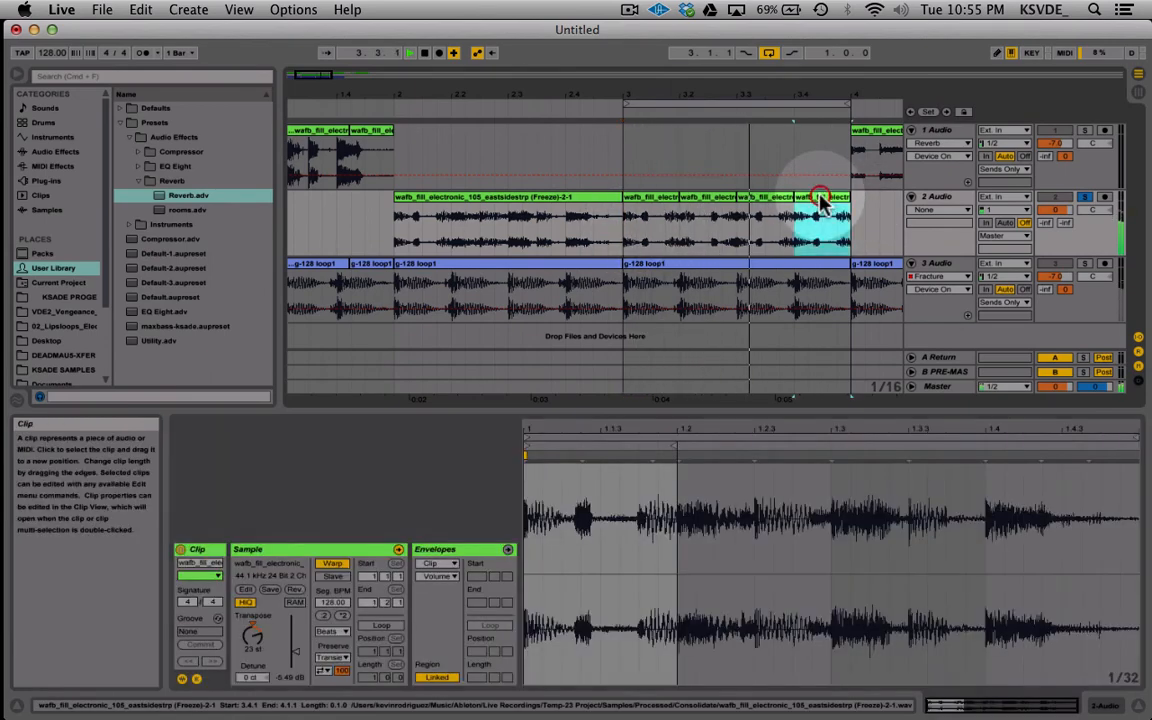
left_click(294, 590)
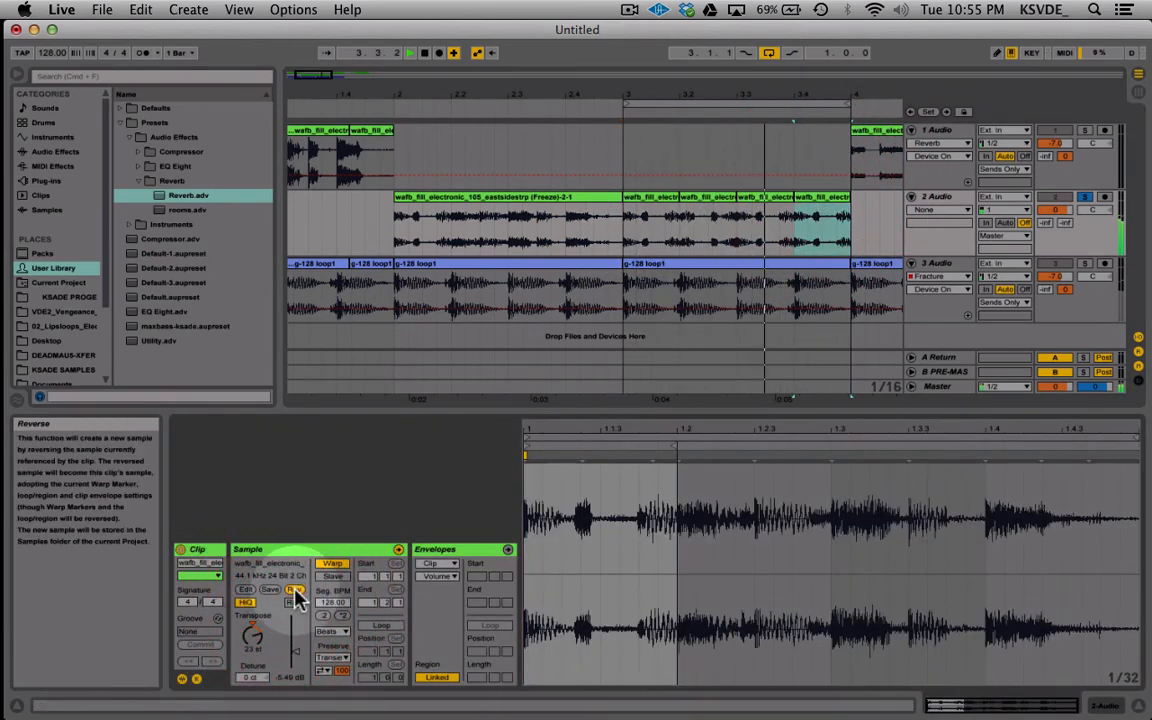
key("shift+Tab")
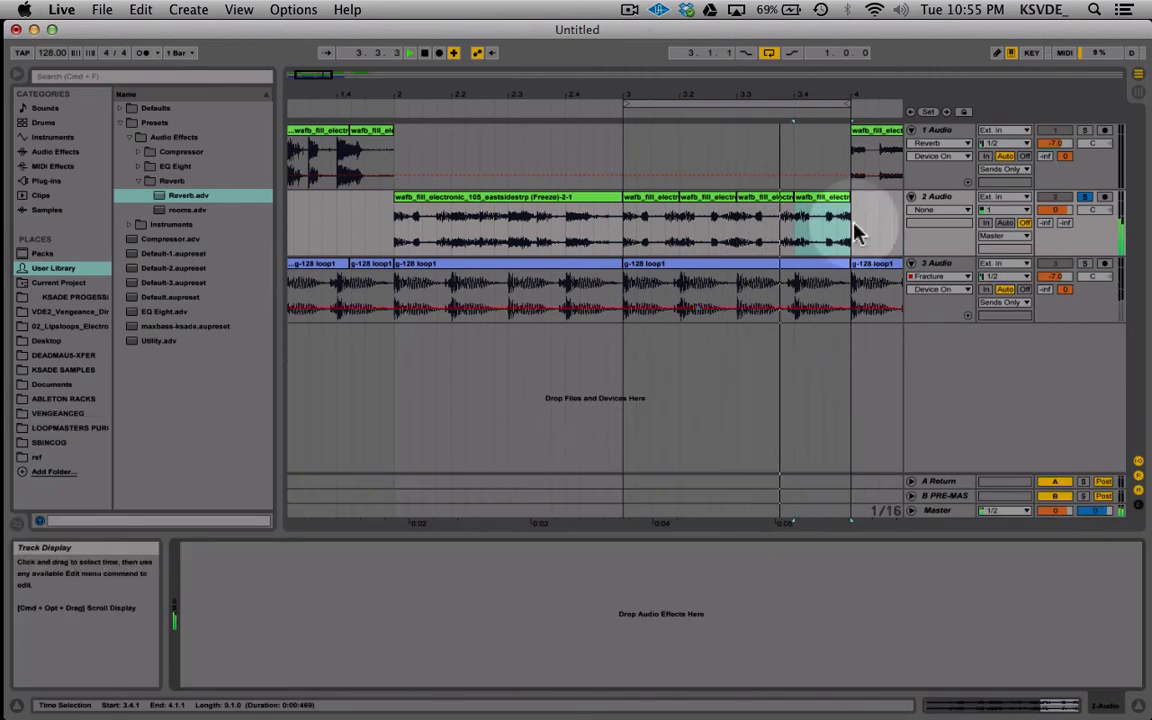
left_click(1086, 197)
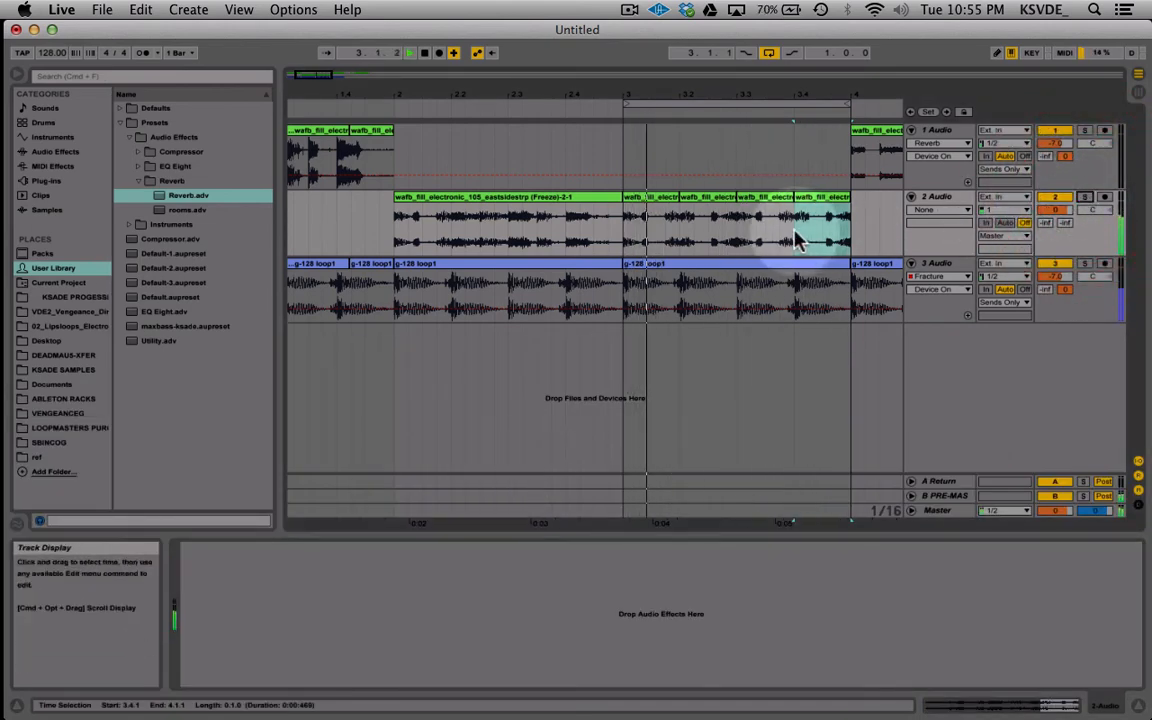
Step: Duplicate the half-beat from 3.1.1 to 3.1.3 on track 2 until it reaches 3.3.1, and play from 3.1.1
key("space")
left_click(660, 225)
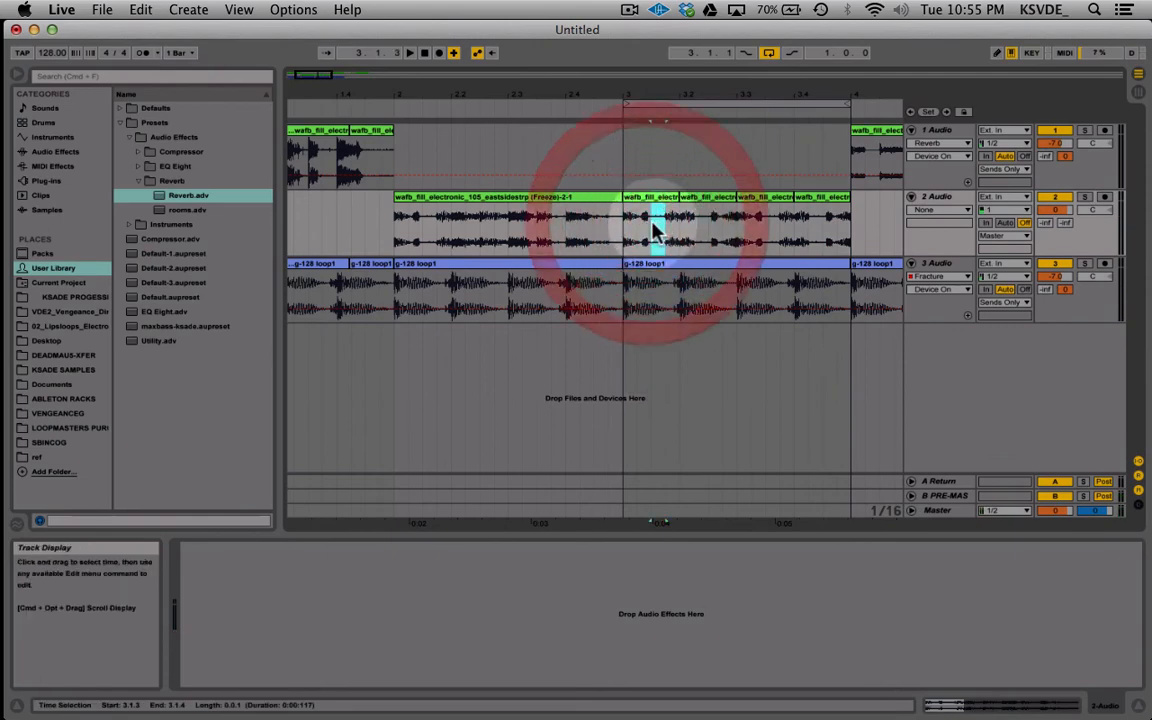
left_click(636, 230)
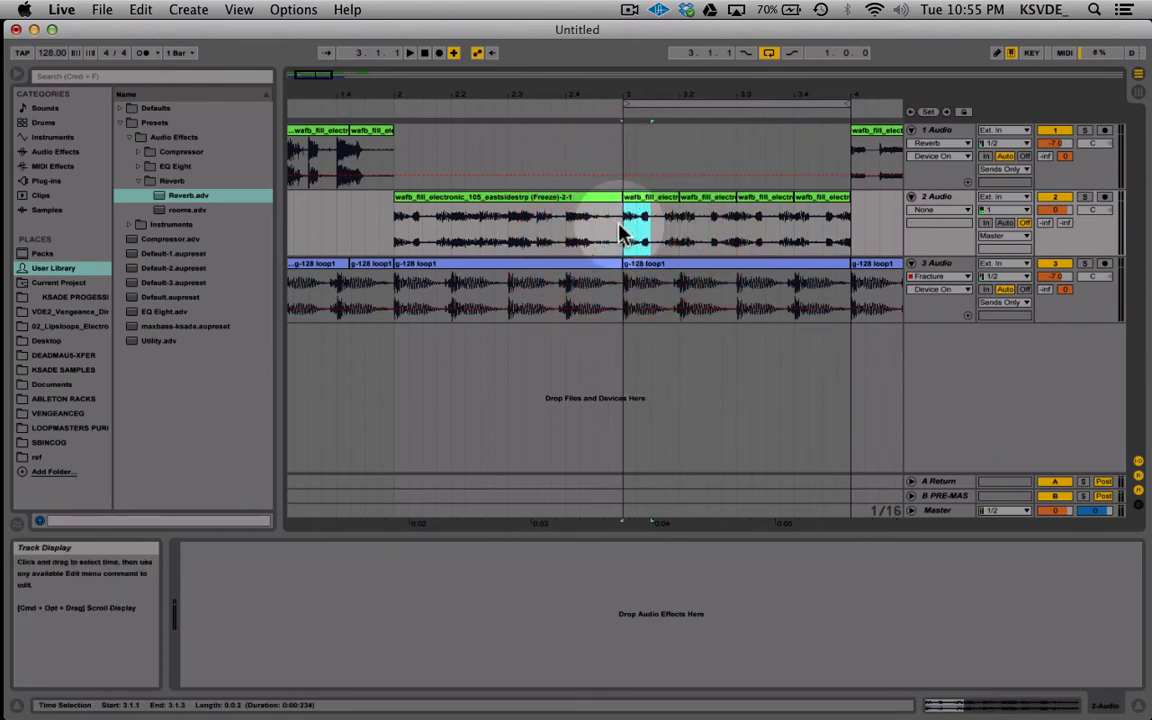
key("super+d")
key("super+d")
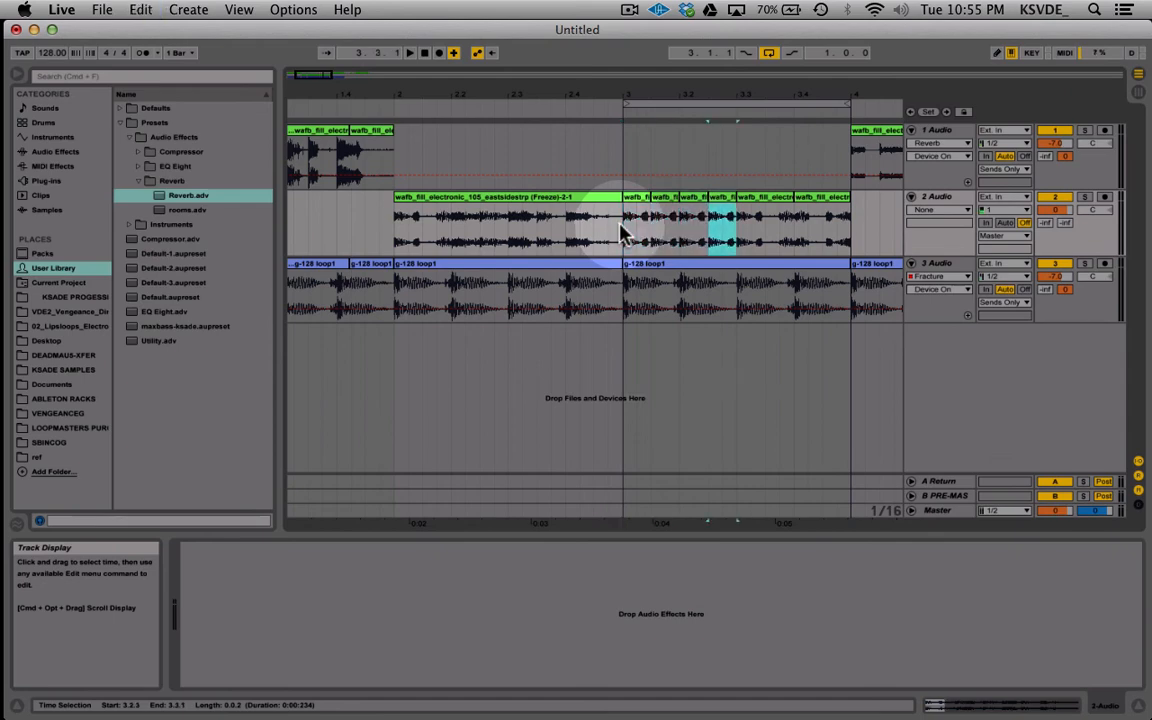
left_click(620, 232)
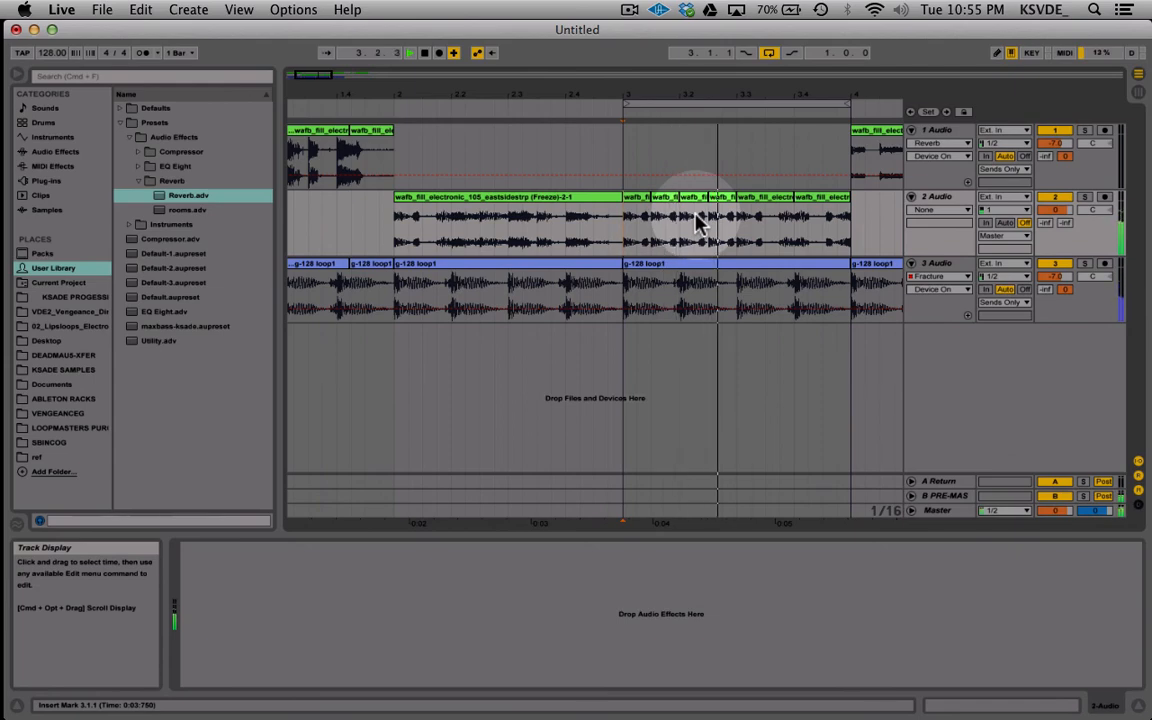
Step: Move the half-beat clip at 3.1.3 on track 2 earlier to 3.1.2 and play bar 3
key("space")
left_click_drag(665, 198, 650, 197)
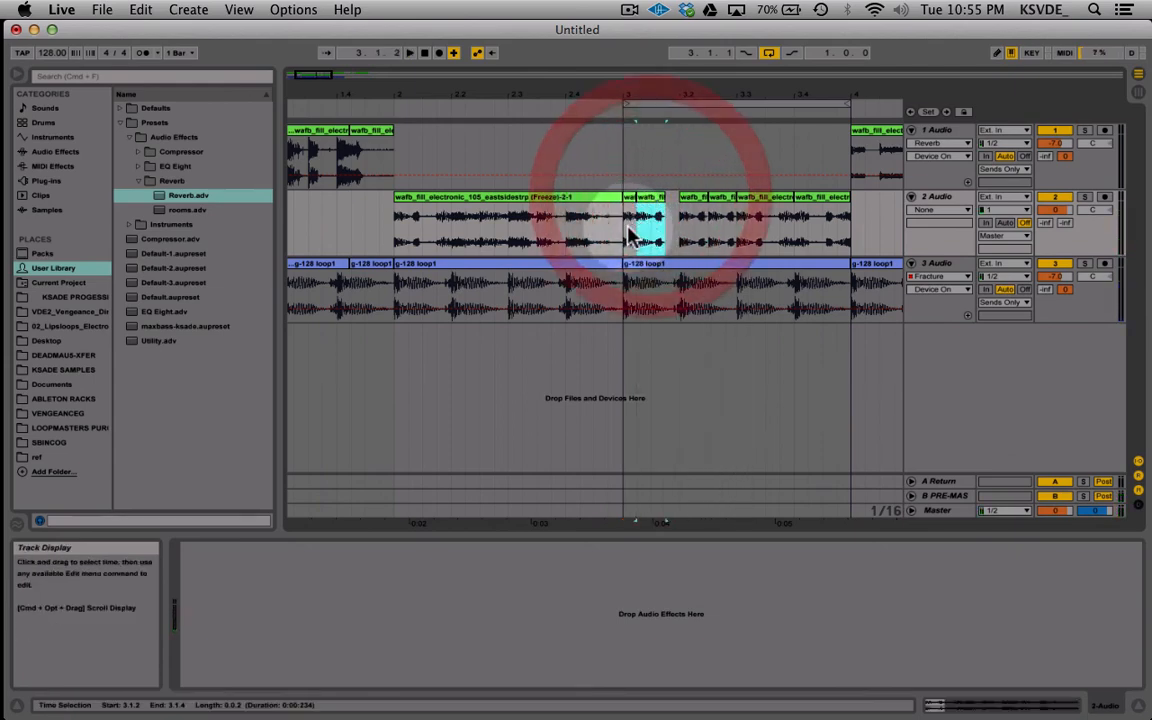
left_click(629, 235)
key("space")
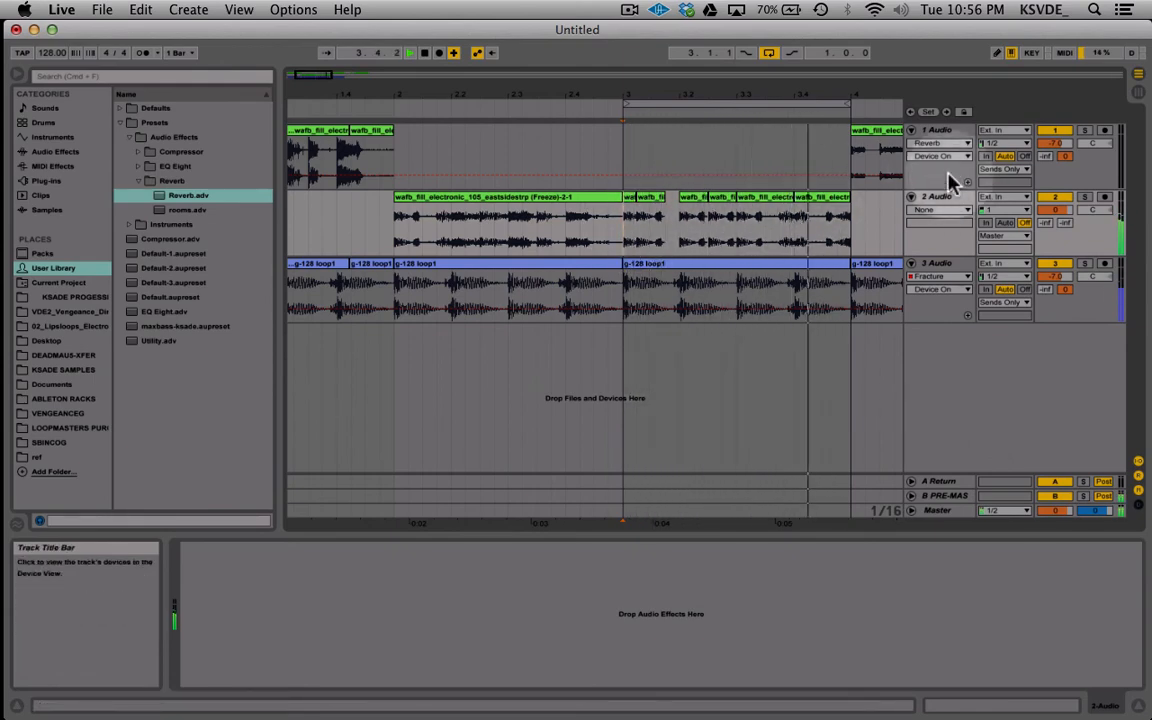
Step: Copy the Reverb device from track 1 onto track 2
left_click(950, 133)
left_click_drag(246, 549, 394, 500)
left_click(941, 197)
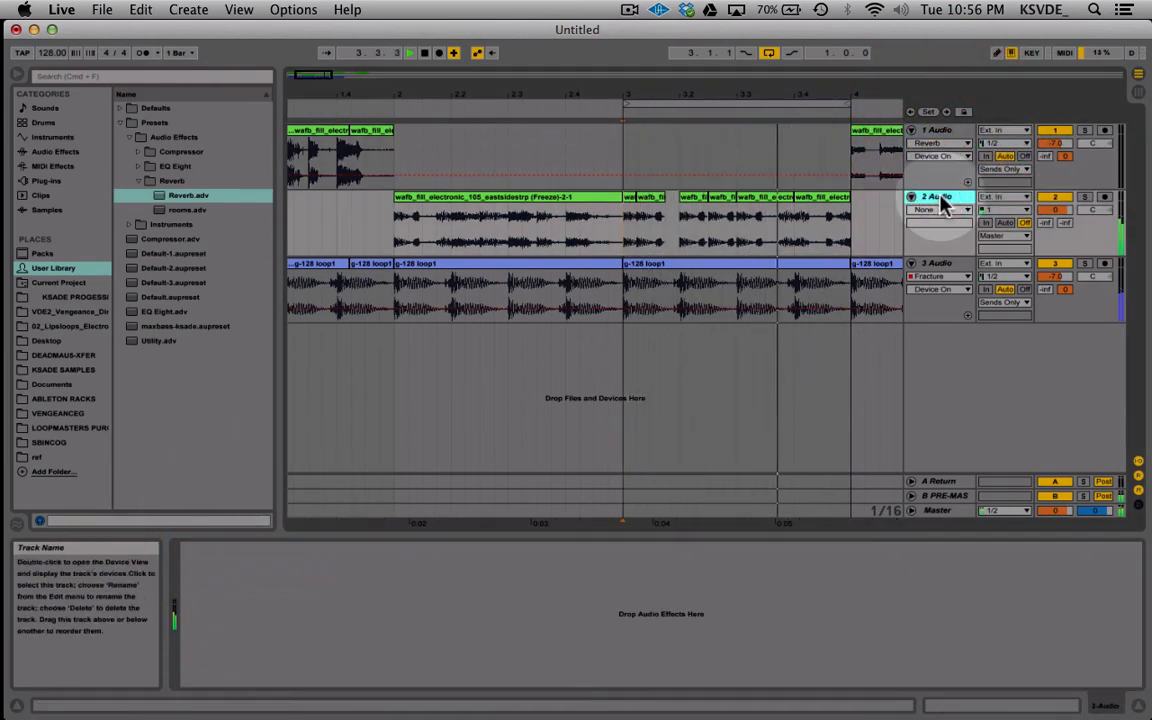
left_click(533, 616)
key("super+v")
left_click(201, 554)
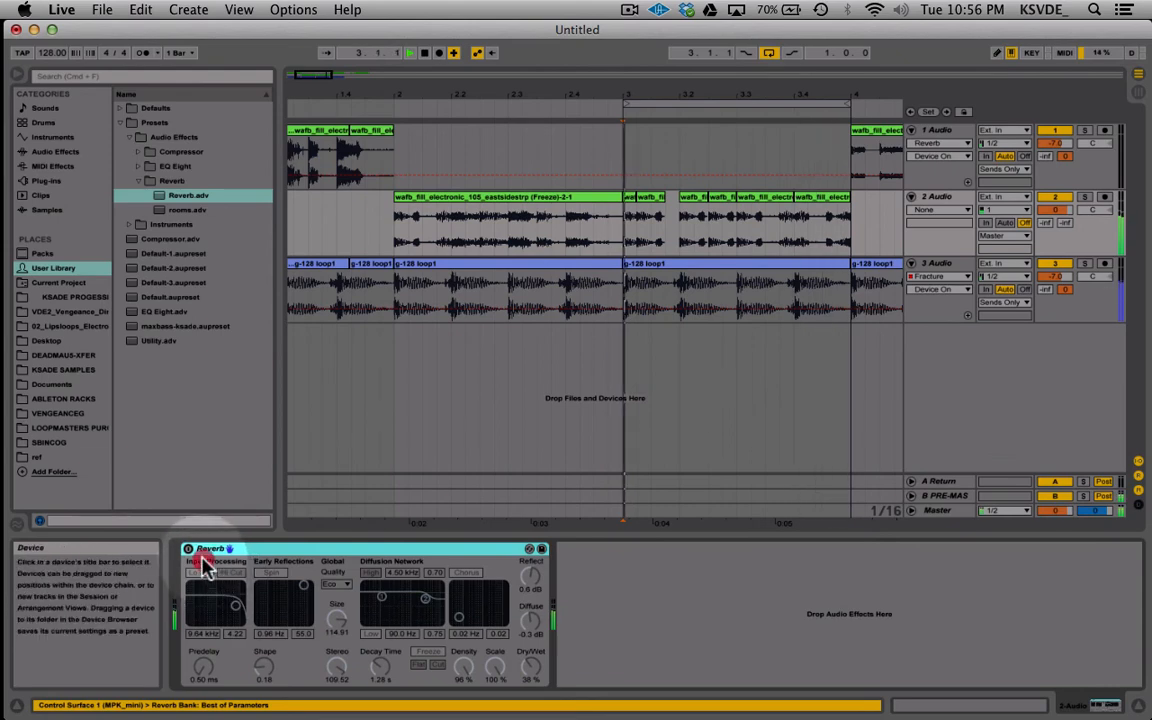
Step: Activate the Reverb on track 2 with 21% Dry/Wet, Lo Cut enabled and the input filter at about 6.75 kHz and 8.47
left_click(190, 550)
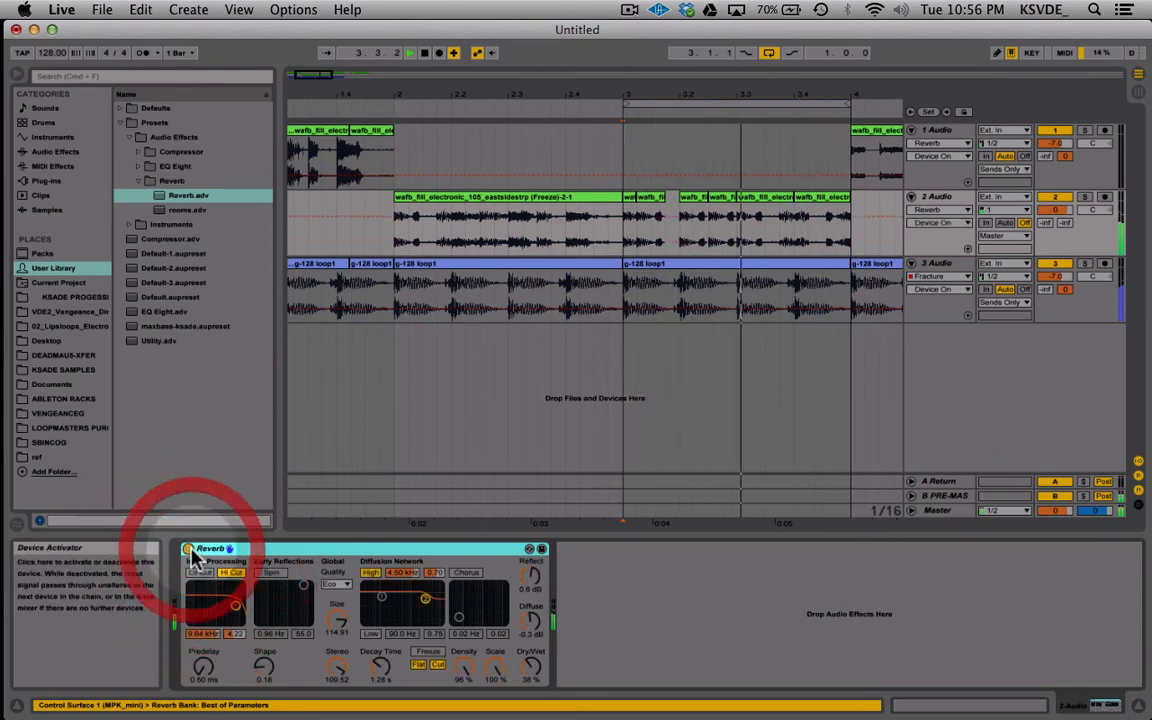
left_click(531, 666)
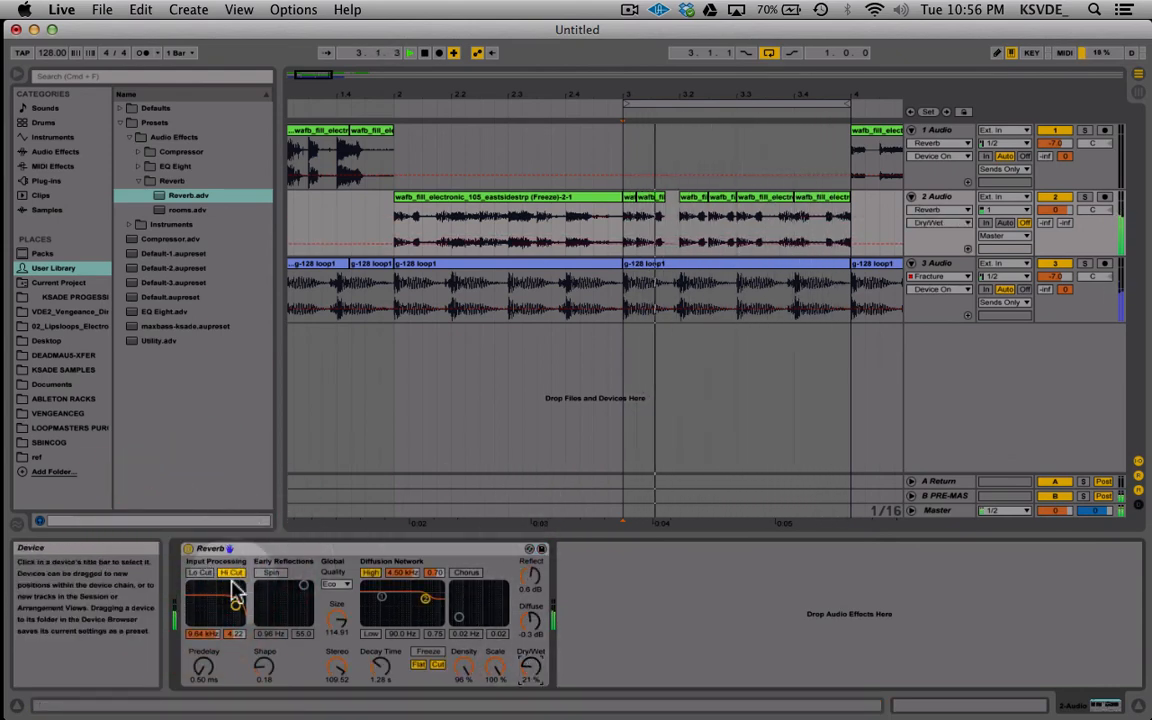
left_click(200, 572)
left_click_drag(237, 612, 226, 676)
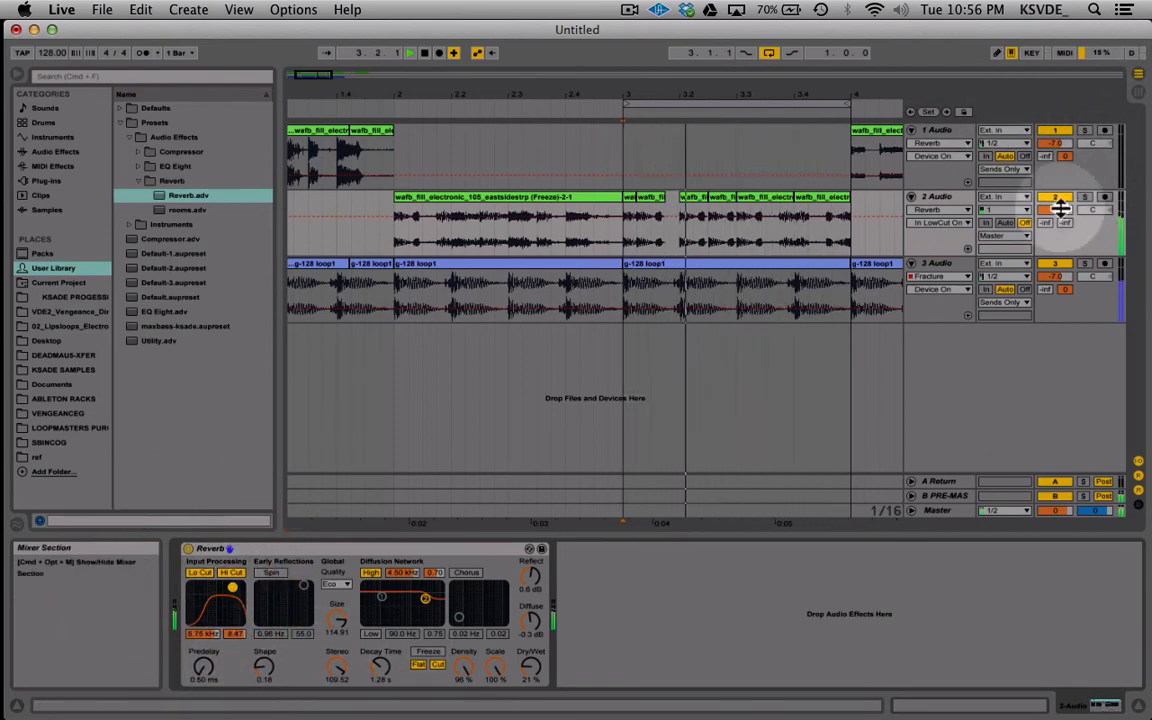
Step: Loop the one-beat clip at 3.3.1 on track 2 in solo, transpose it to -20 st, and unsolo the track
left_click(755, 197)
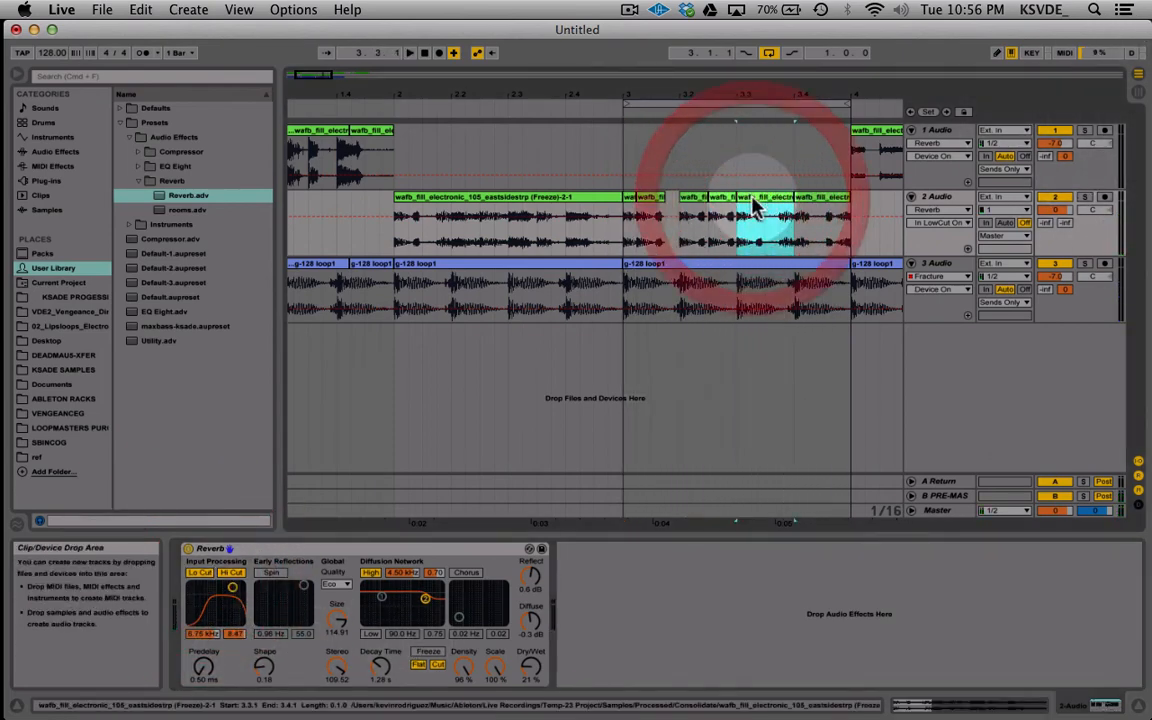
key("super+l")
key("space")
left_click(1085, 197)
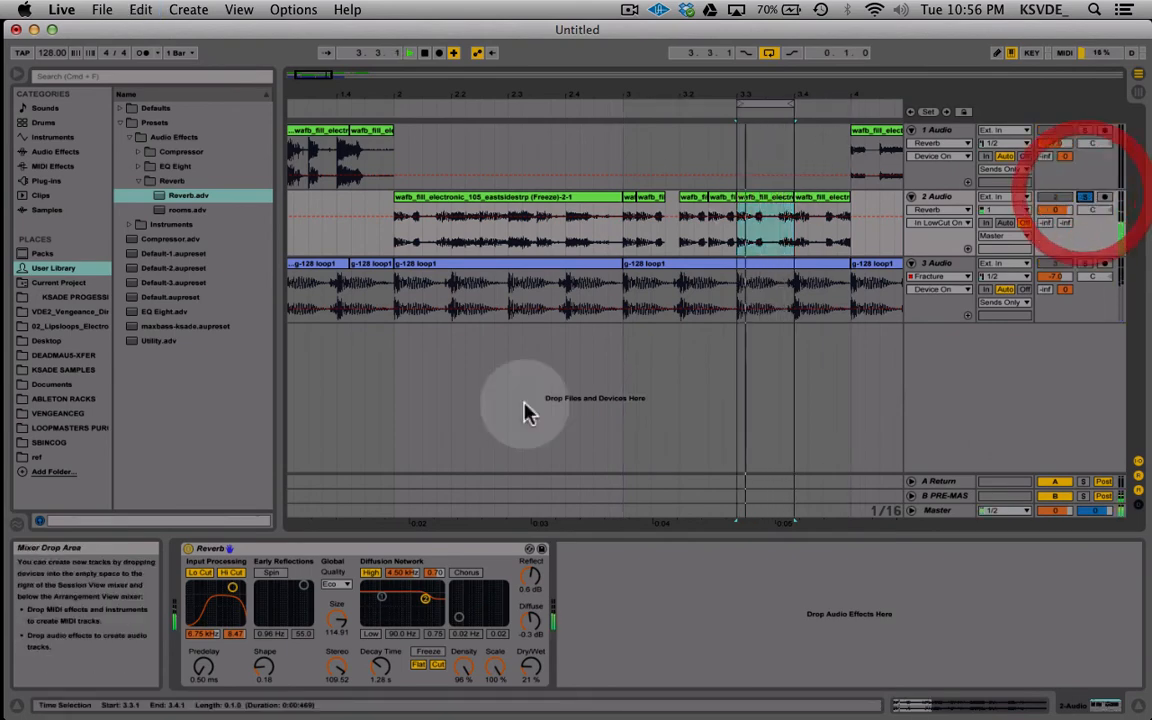
double_click(770, 200)
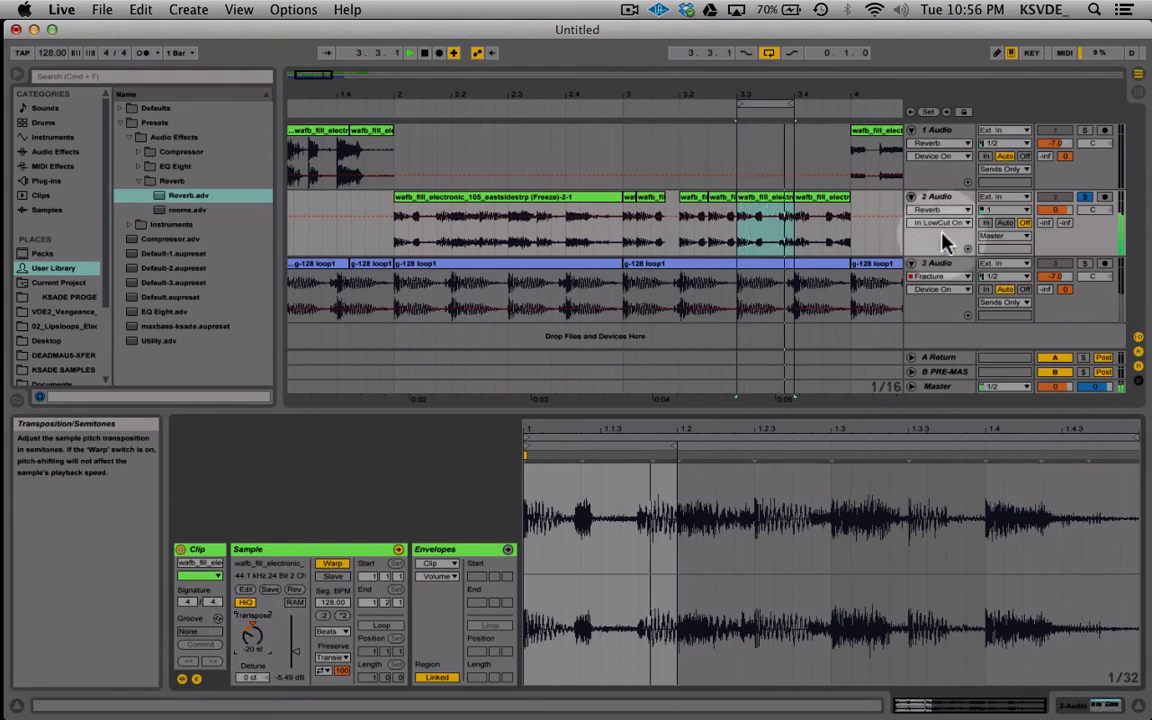
left_click(1085, 197)
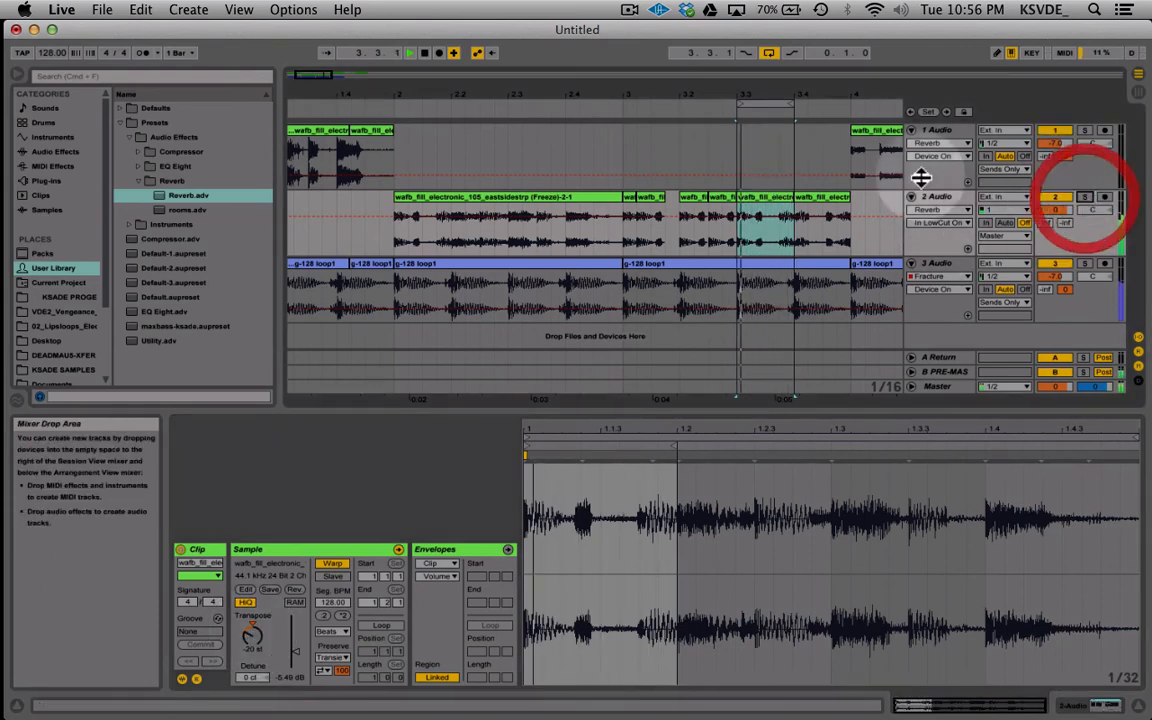
Step: Set the arrangement loop to cover all of bar 3, from 3.1.1 to 4.1.1
left_click(622, 110)
left_click(623, 105)
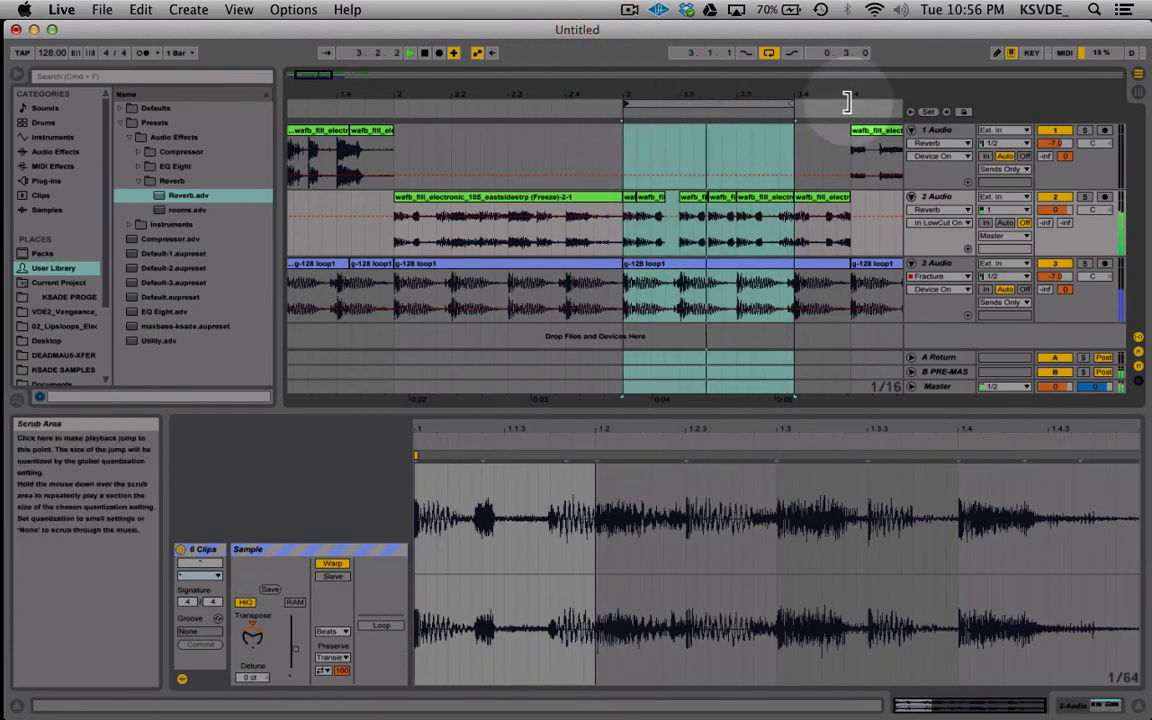
left_click_drag(793, 100, 846, 100)
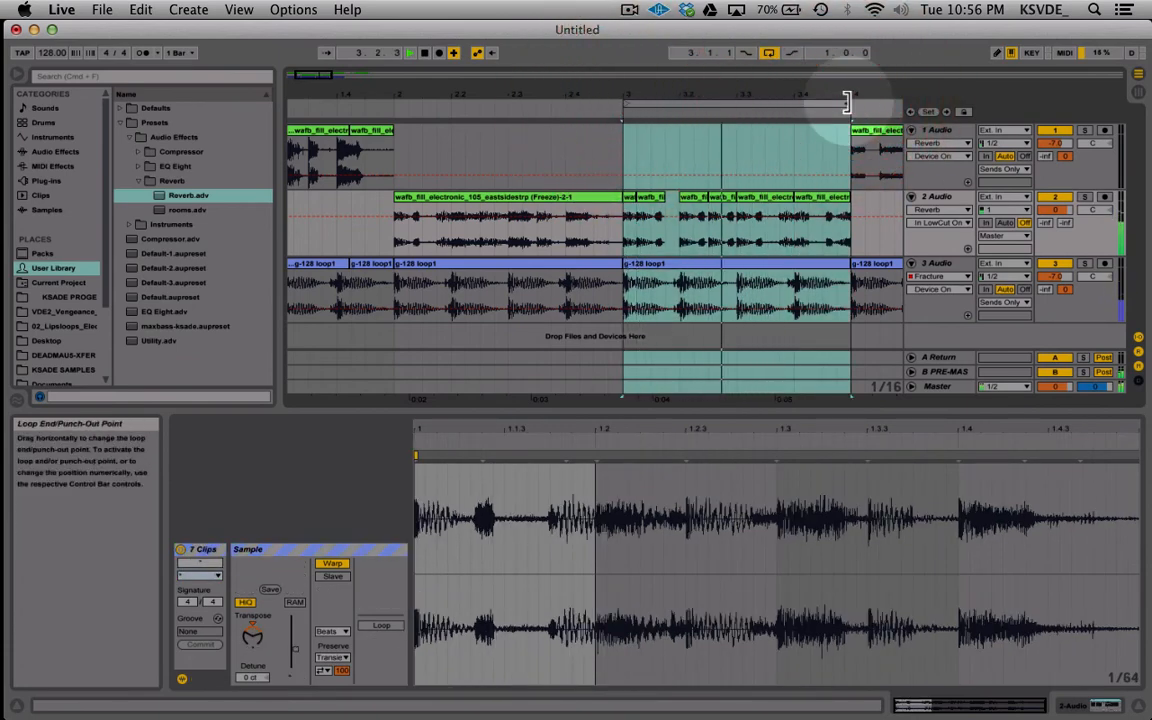
Step: Duplicate the first half-beat of the clip at 3.3.1 on track 2 to 3.3.3 and play from 3.1.1
left_click(762, 228)
left_click_drag(762, 227, 738, 229)
key("super+d")
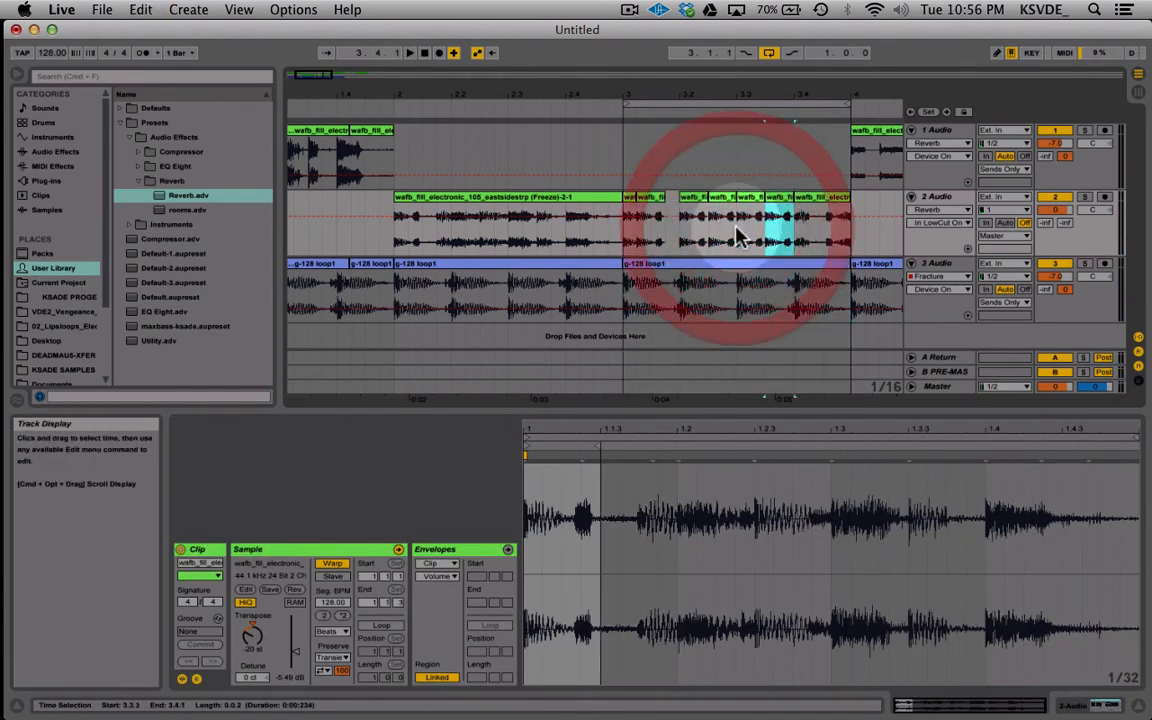
left_click(623, 234)
key("space")
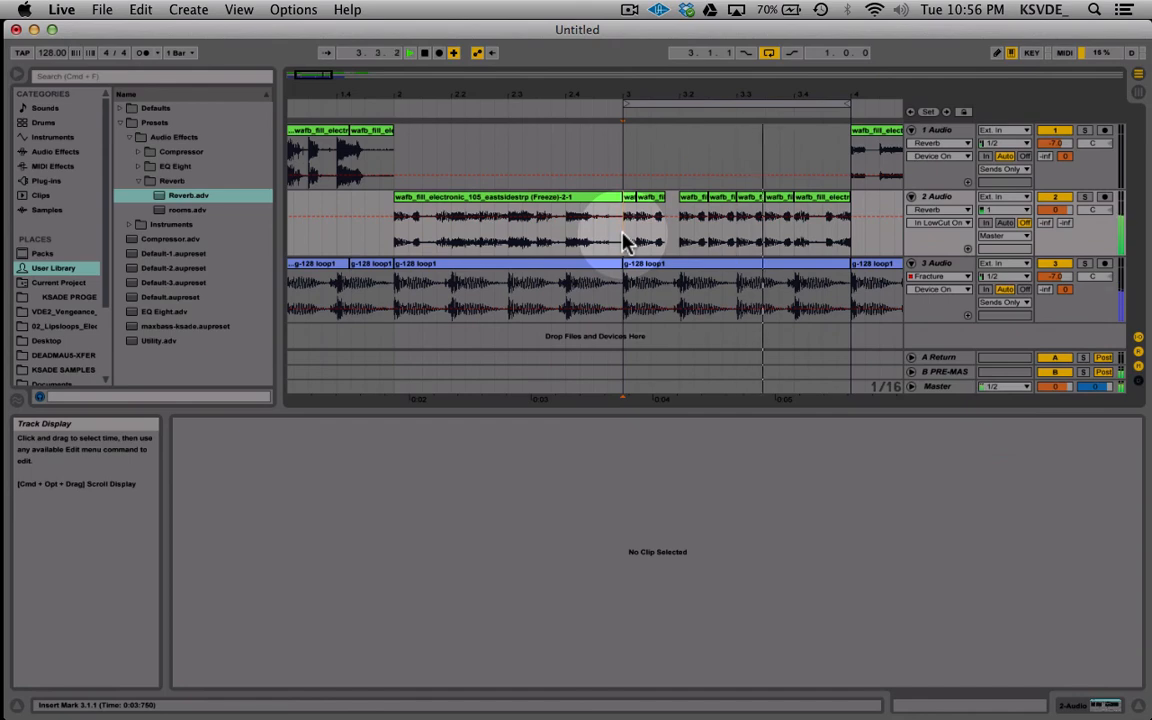
key("space")
Step: Transpose the half-beat clip at 3.3.1 on track 2 to 14 st during playback
left_click(741, 200)
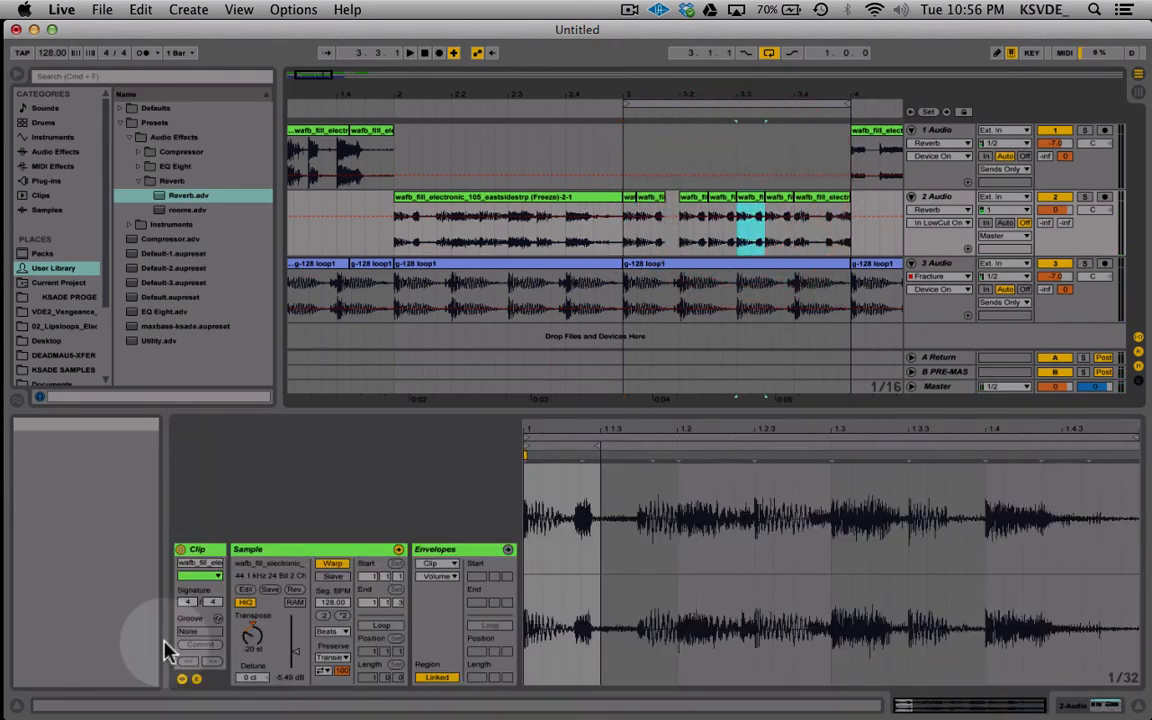
left_click_drag(250, 643, 250, 670)
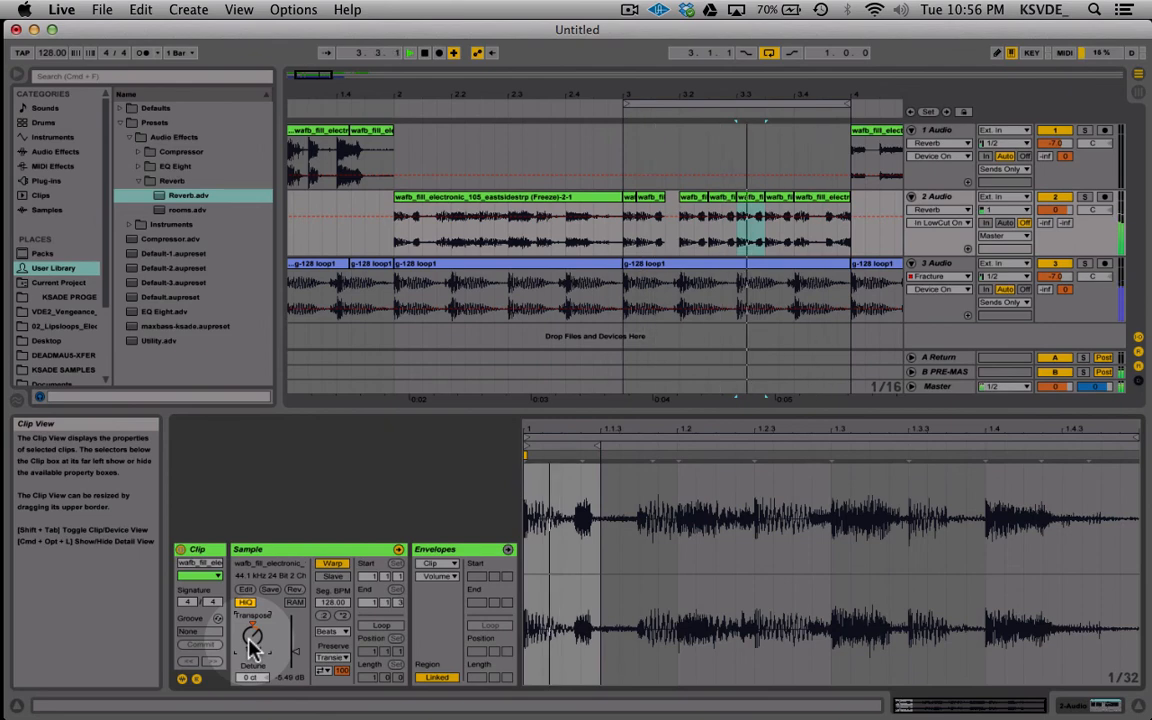
key("space")
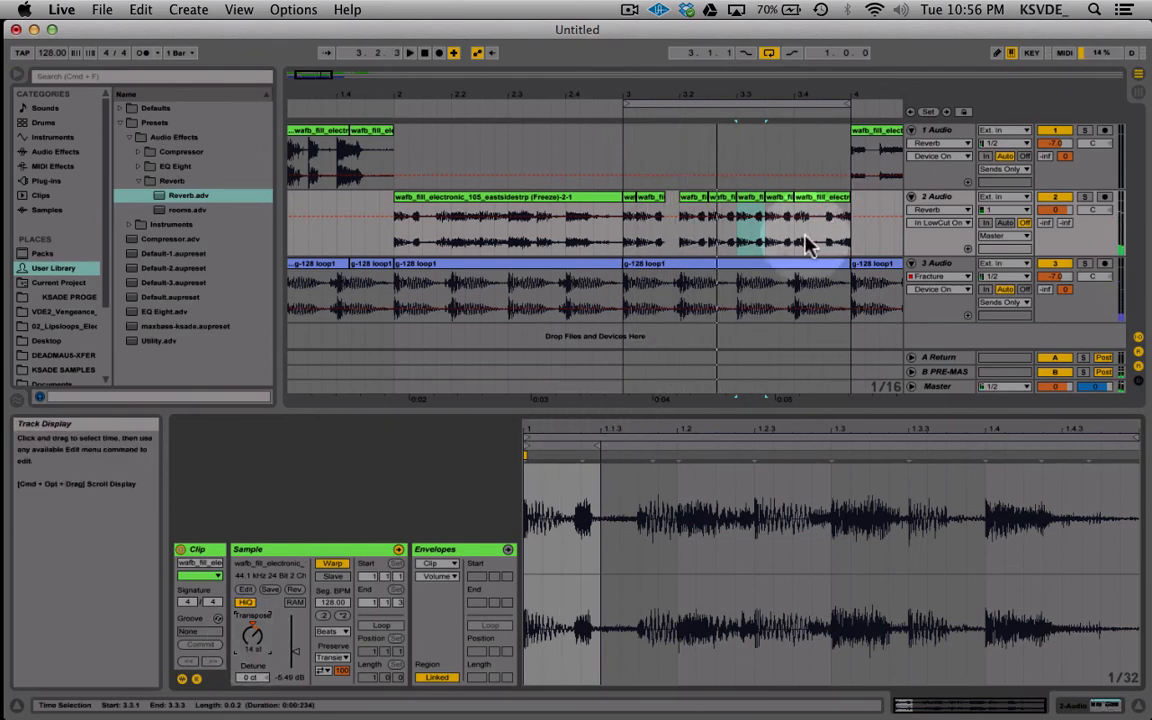
Step: Split off the first half-beat of the reversed clip at 3.4.1 on track 2 and transpose it to 12 st
mouse_move(823, 233)
left_mouse_down()
mouse_move(845, 233)
mouse_move(806, 235)
mouse_move(813, 211)
left_mouse_up()
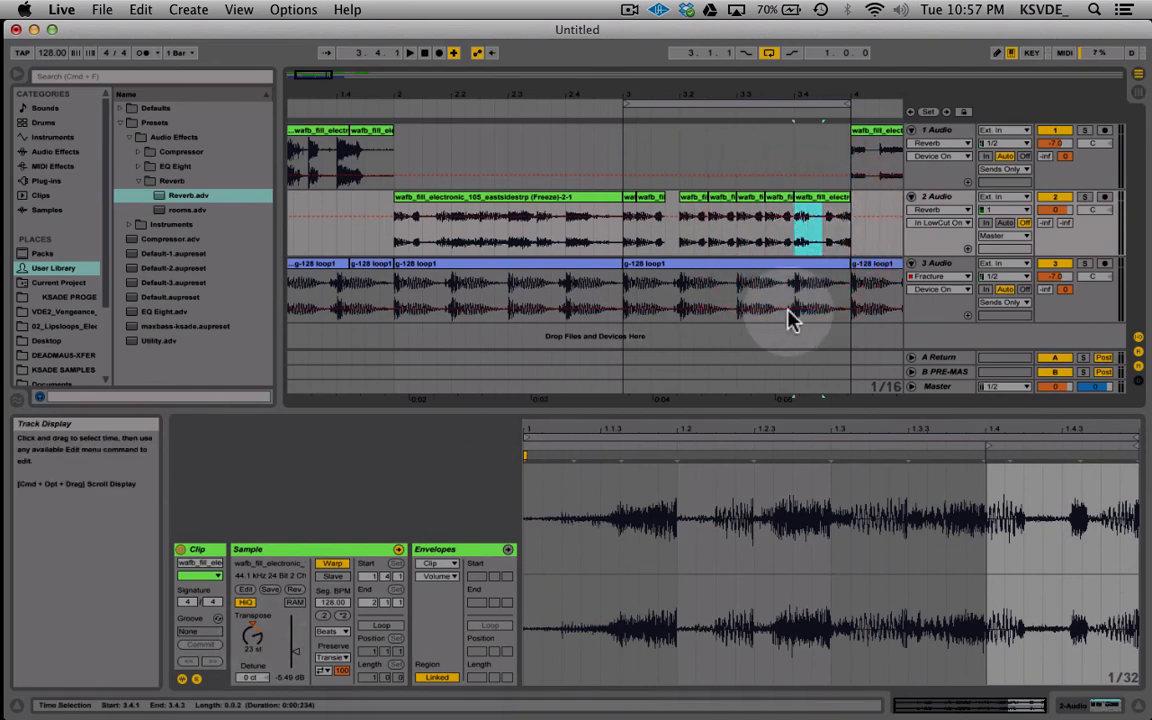
left_click(807, 199)
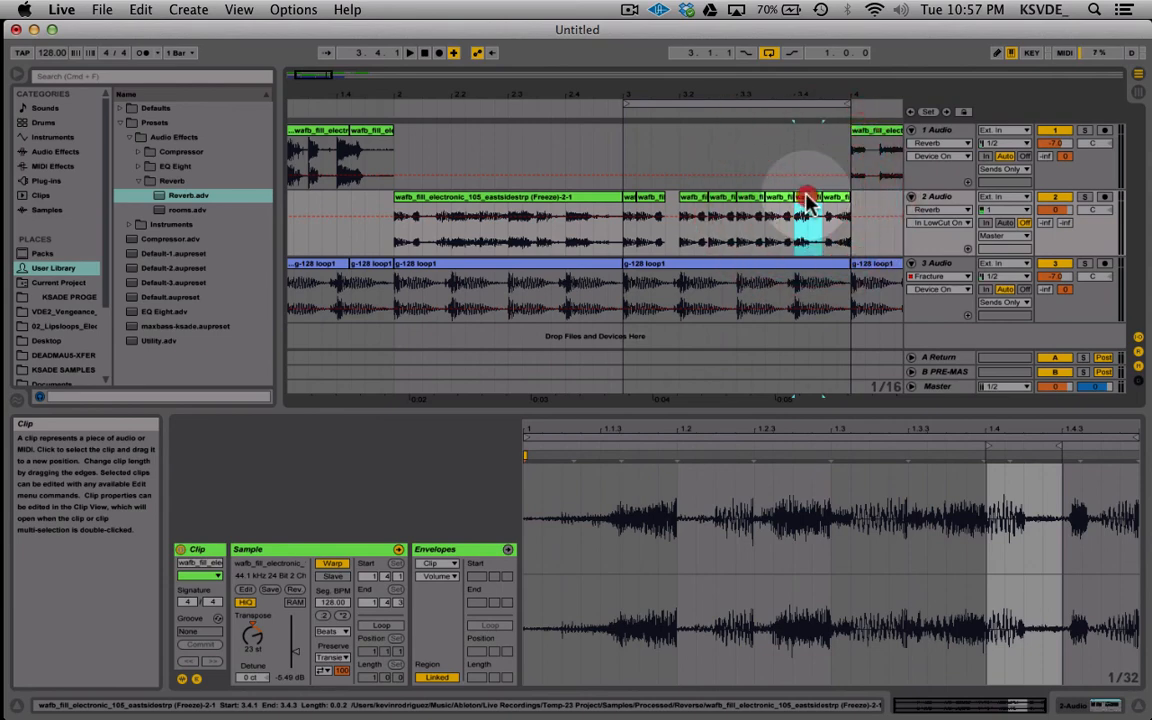
left_click_drag(253, 633, 253, 660)
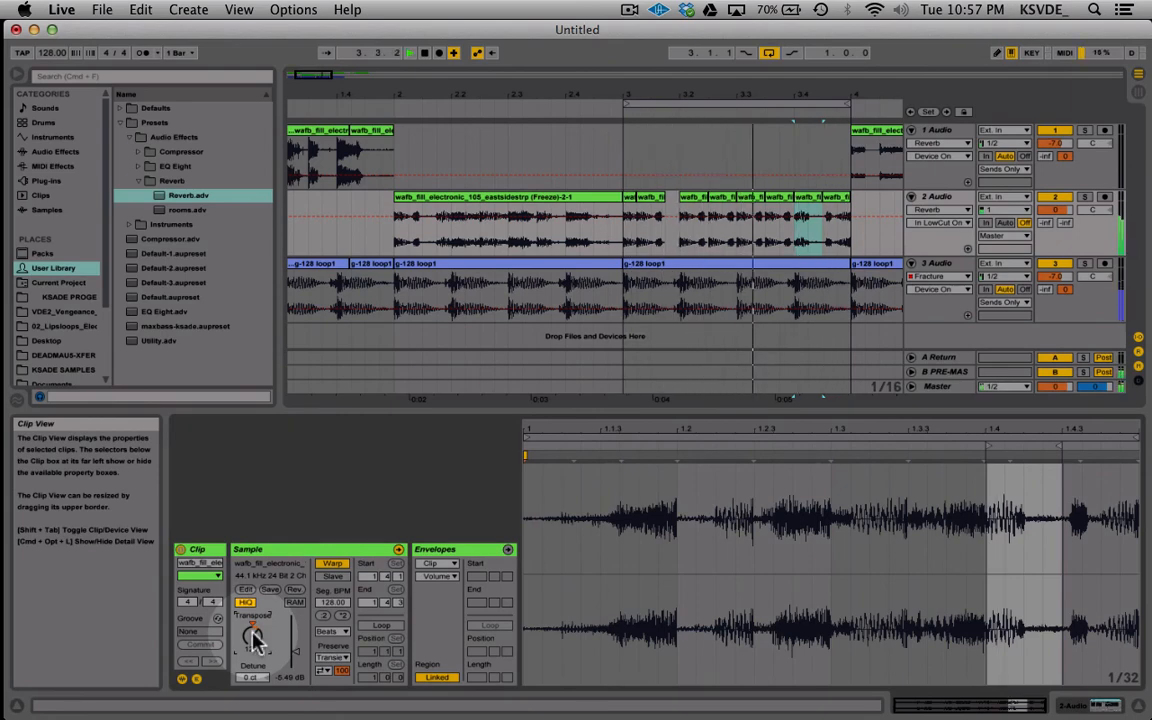
Step: Duplicate the first sixteenth of the clip at 3.4.1 on track 2 across the rest of that beat
left_click(795, 232)
key("Right")
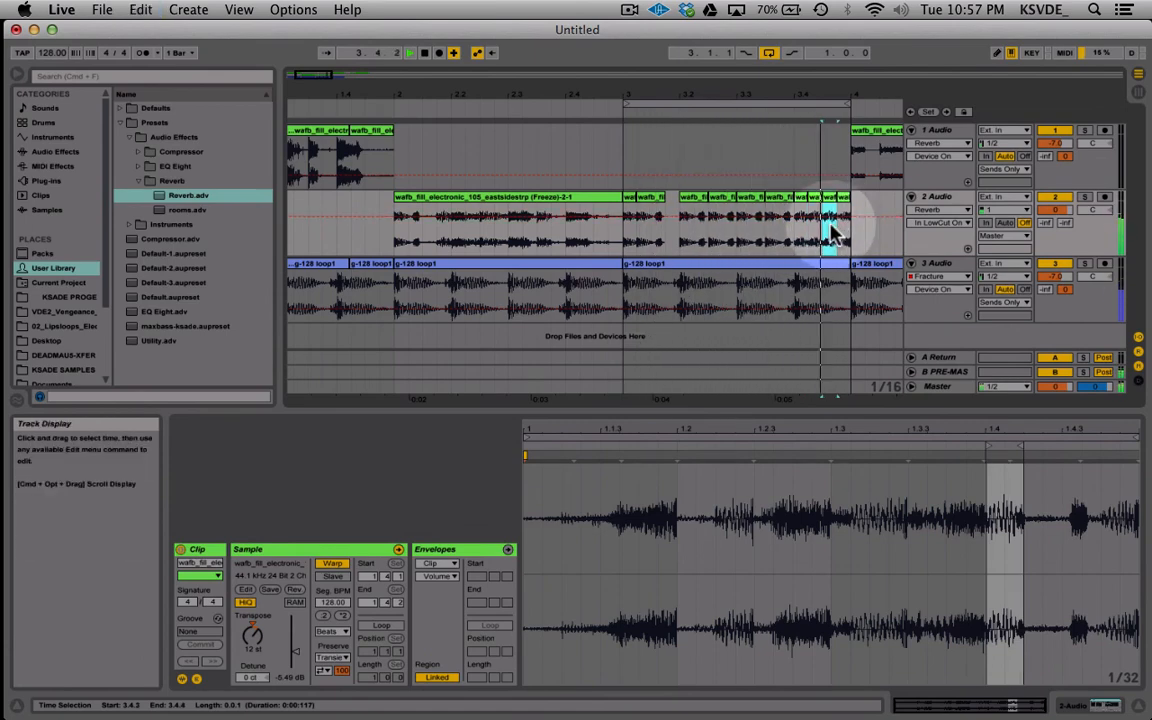
Step: Extend the loop to 5.1.1 and copy the bar 4 clip on track 1 to 3.1.1
scroll(833, 233, "right", 5)
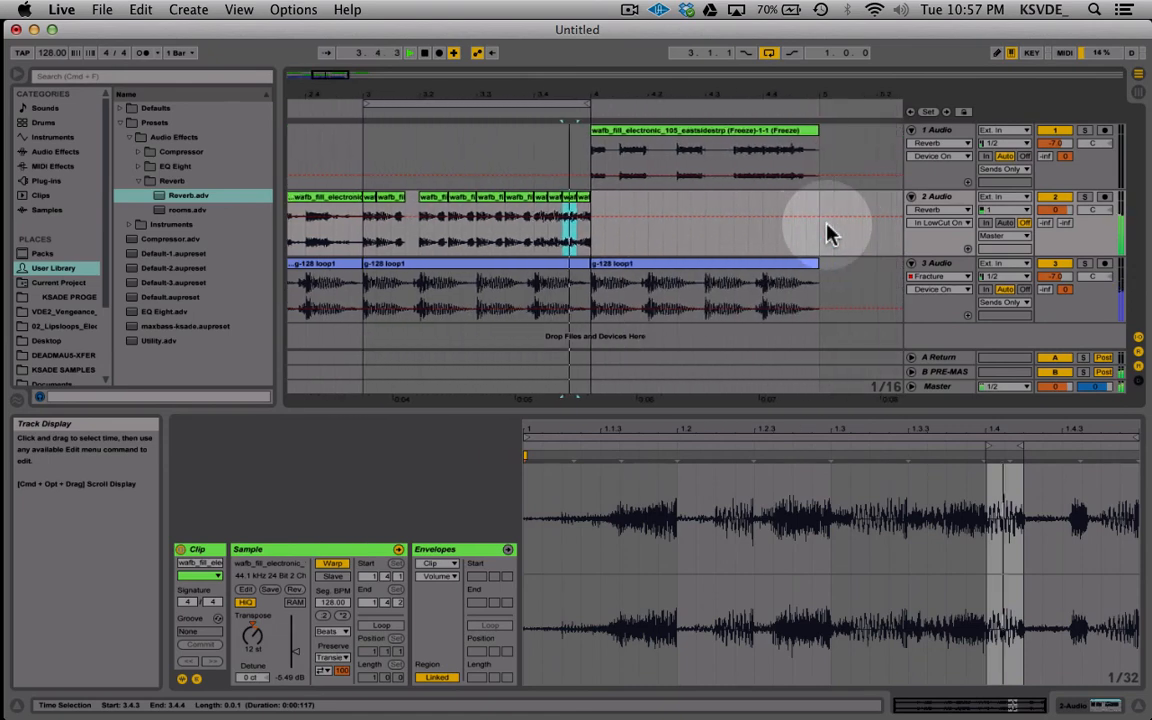
left_click(820, 104)
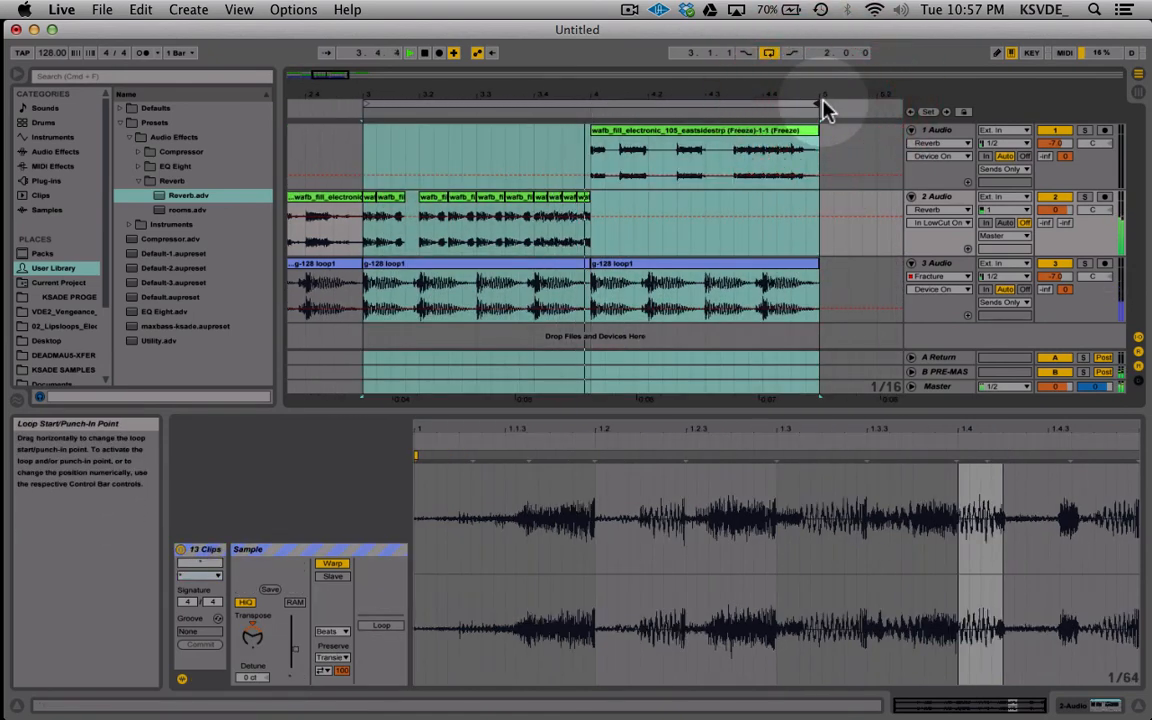
left_click(670, 132)
left_click(432, 124)
left_click(671, 131)
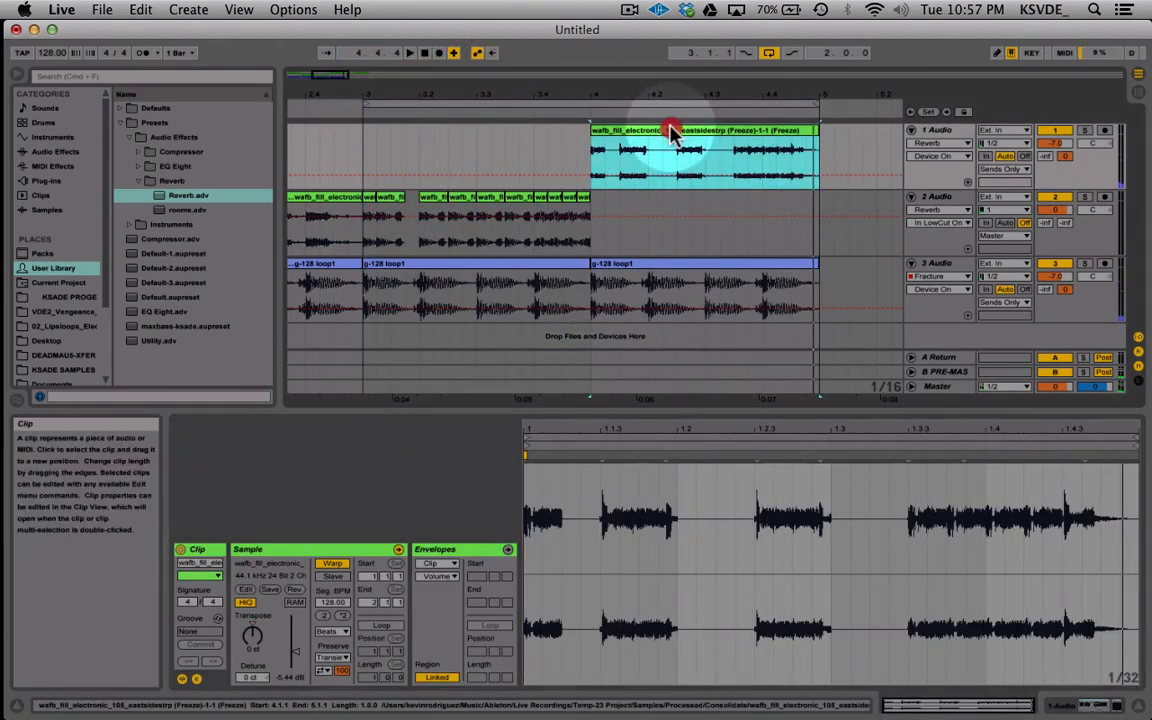
left_click_drag(671, 131, 443, 133)
Step: Mute track 3 and duplicate the chopped bar 3 clips on track 2 into bar 4 during playback
left_click(1055, 263)
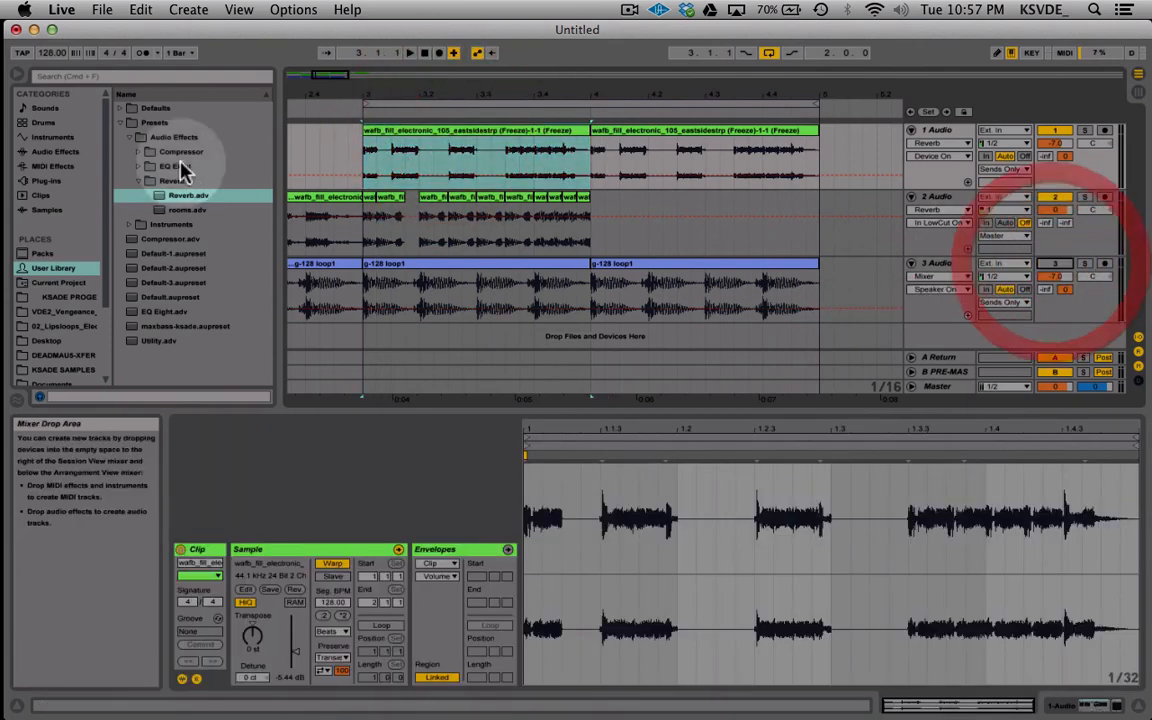
left_click_drag(367, 242, 574, 231)
key("space")
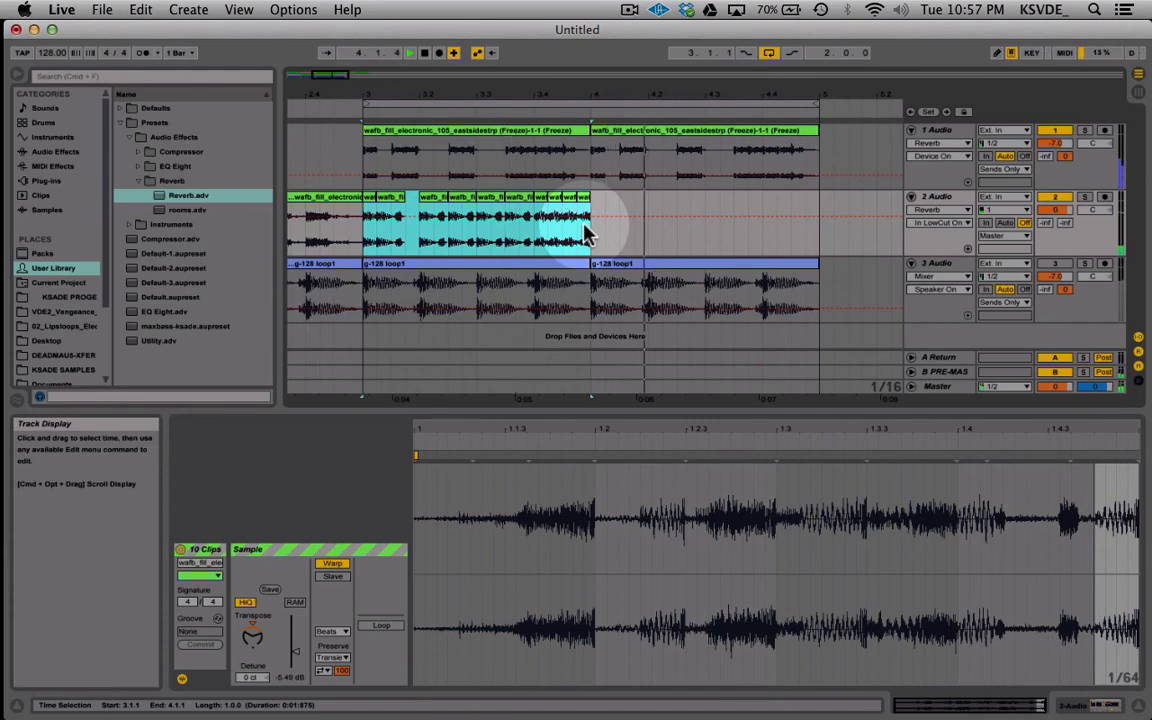
key("super+d")
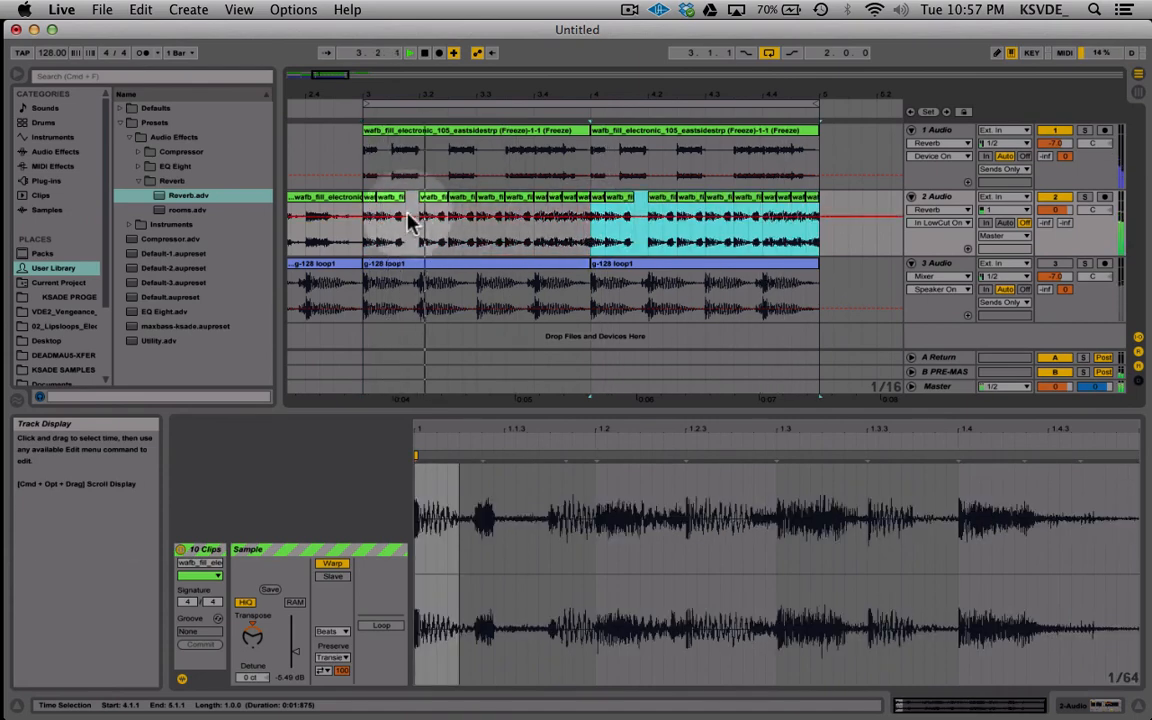
Step: Consolidate the bar 3 clips on track 2 into a single clip and duplicate it over bar 4
left_click(370, 205)
left_click(589, 198, "shift")
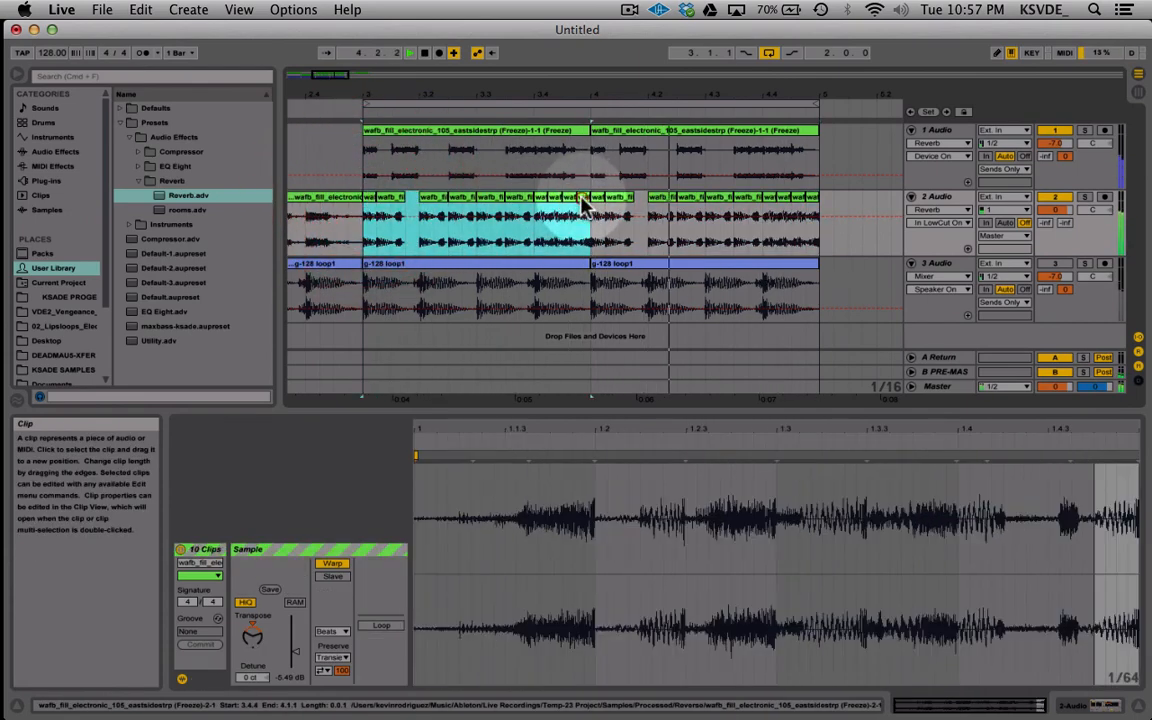
key("super+j")
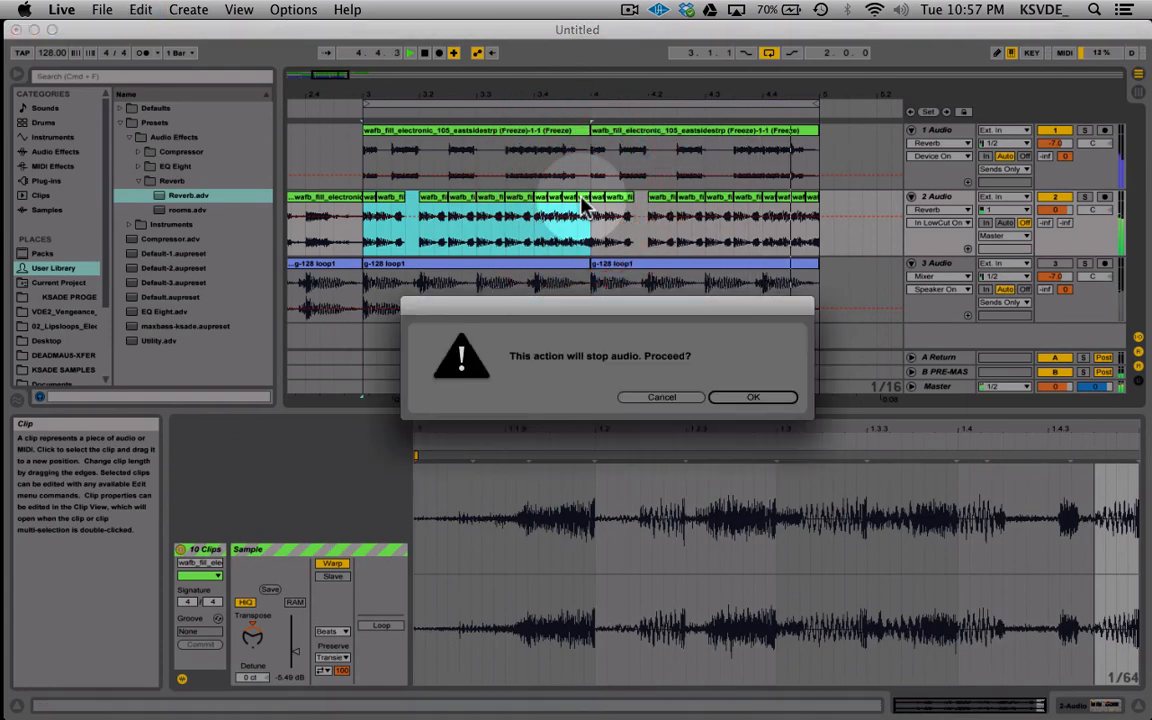
left_click(752, 399)
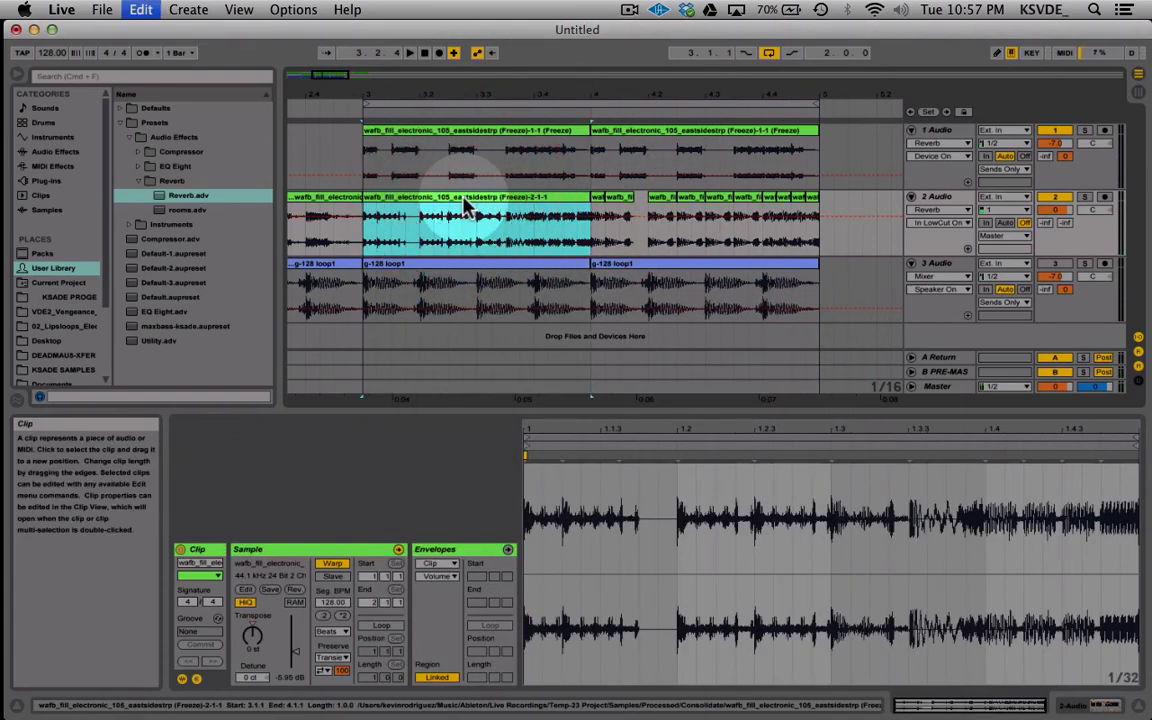
Step: Play the two-bar loop from 3.1.1 and unmute track 3
left_click(360, 226)
key("space")
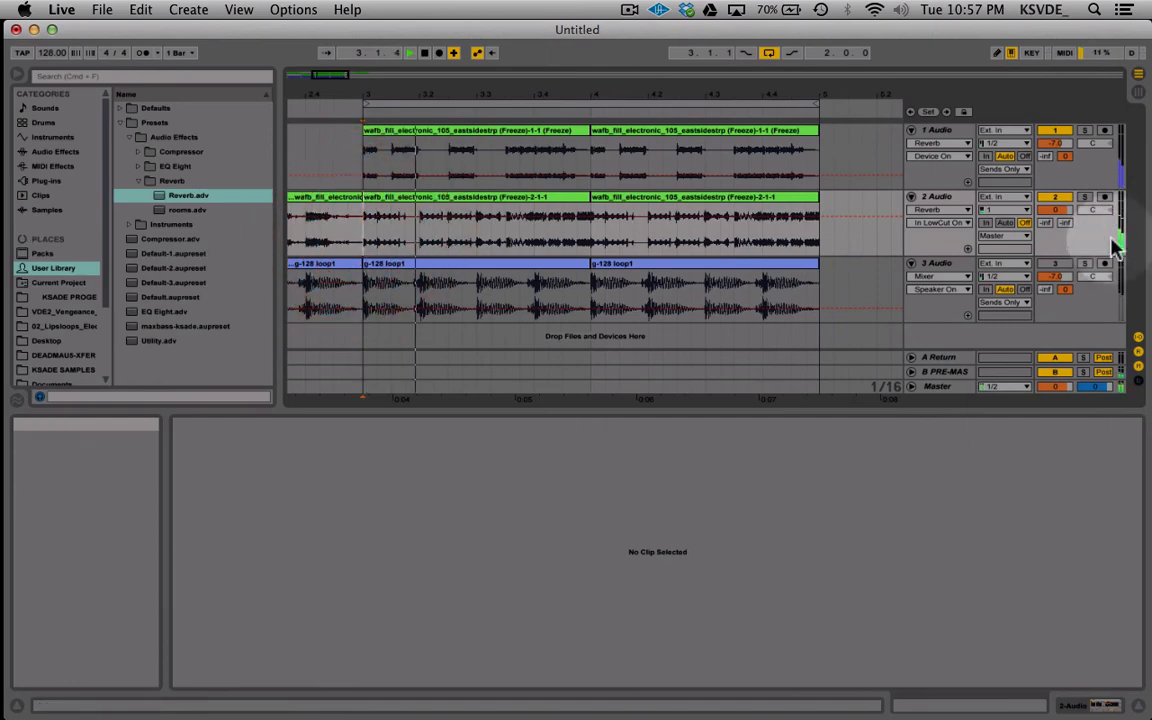
left_click(1055, 264)
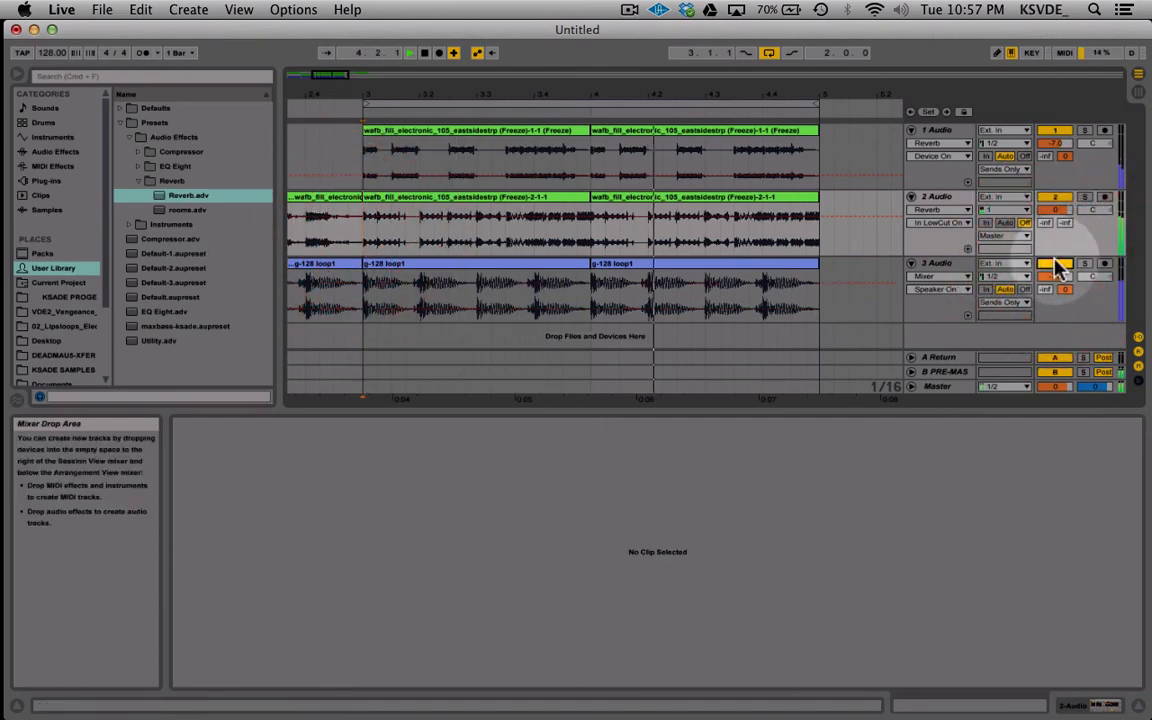
Step: Stop playback and group audio tracks 1 and 2 together
left_click(945, 130)
key("space")
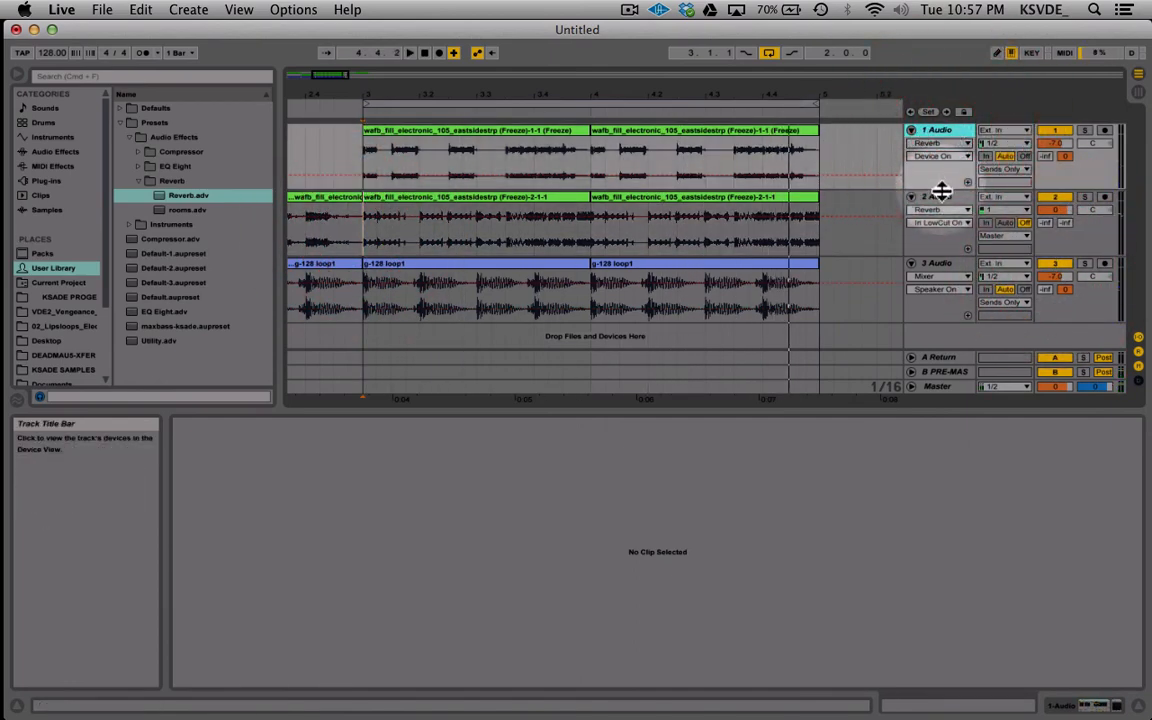
left_click(938, 195)
key("super+f")
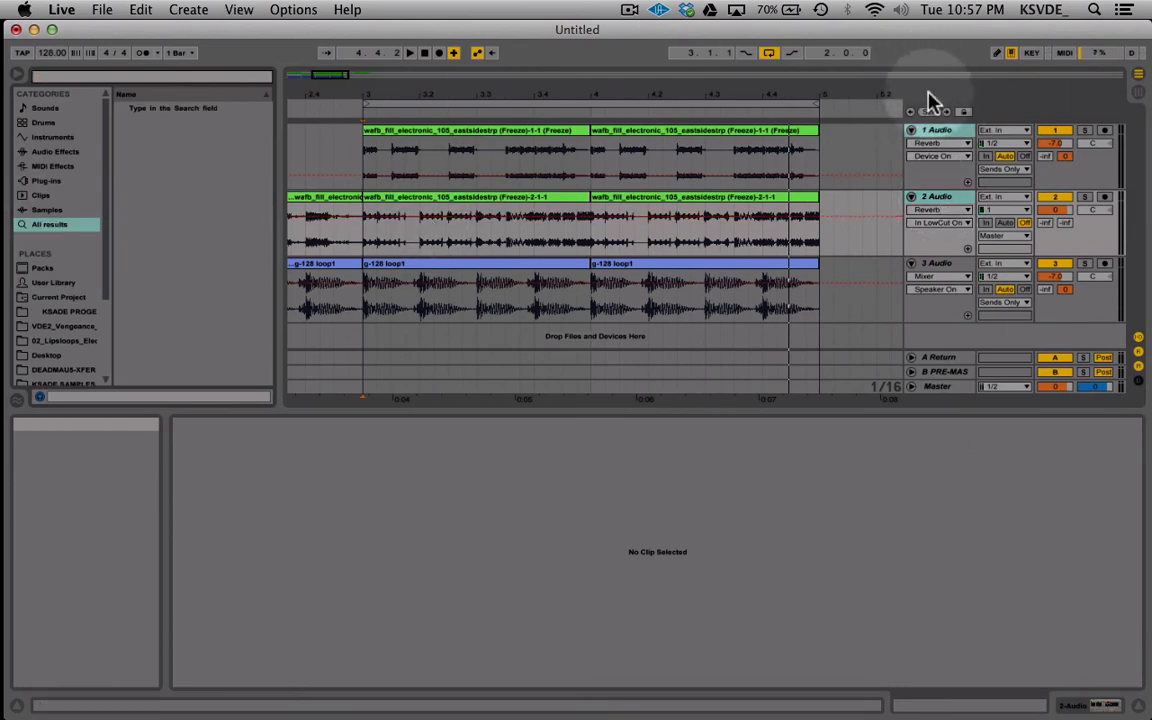
left_click(941, 133)
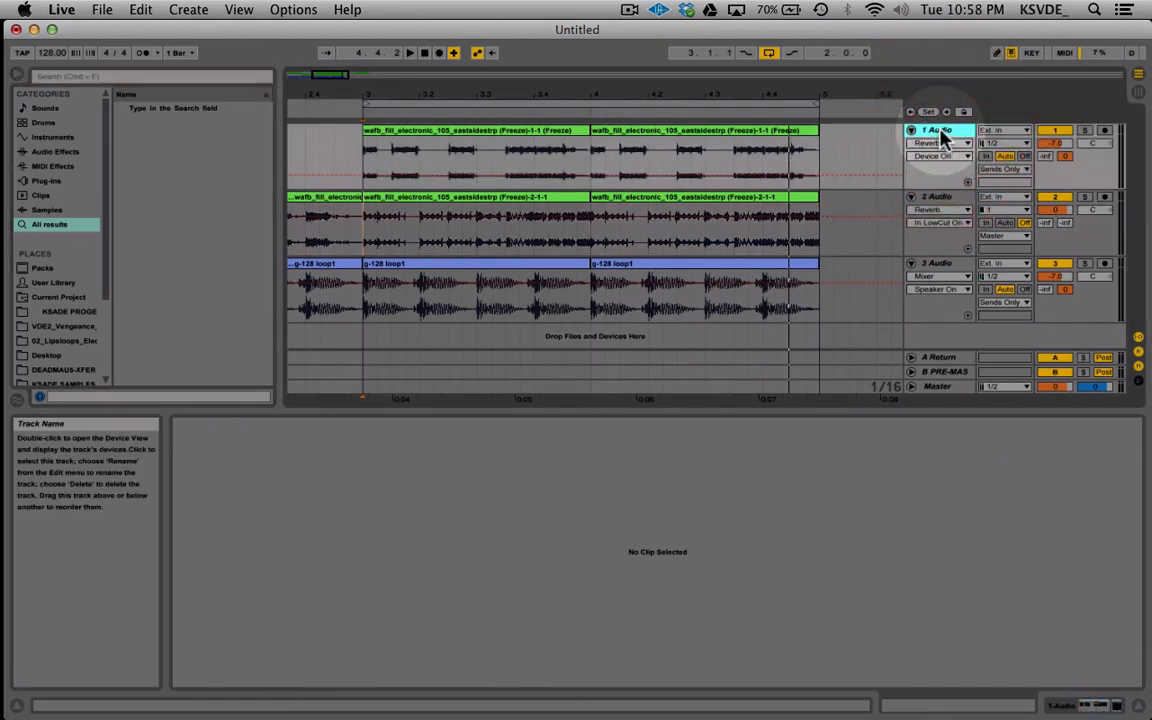
left_click(940, 196, "shift")
key("super+g")
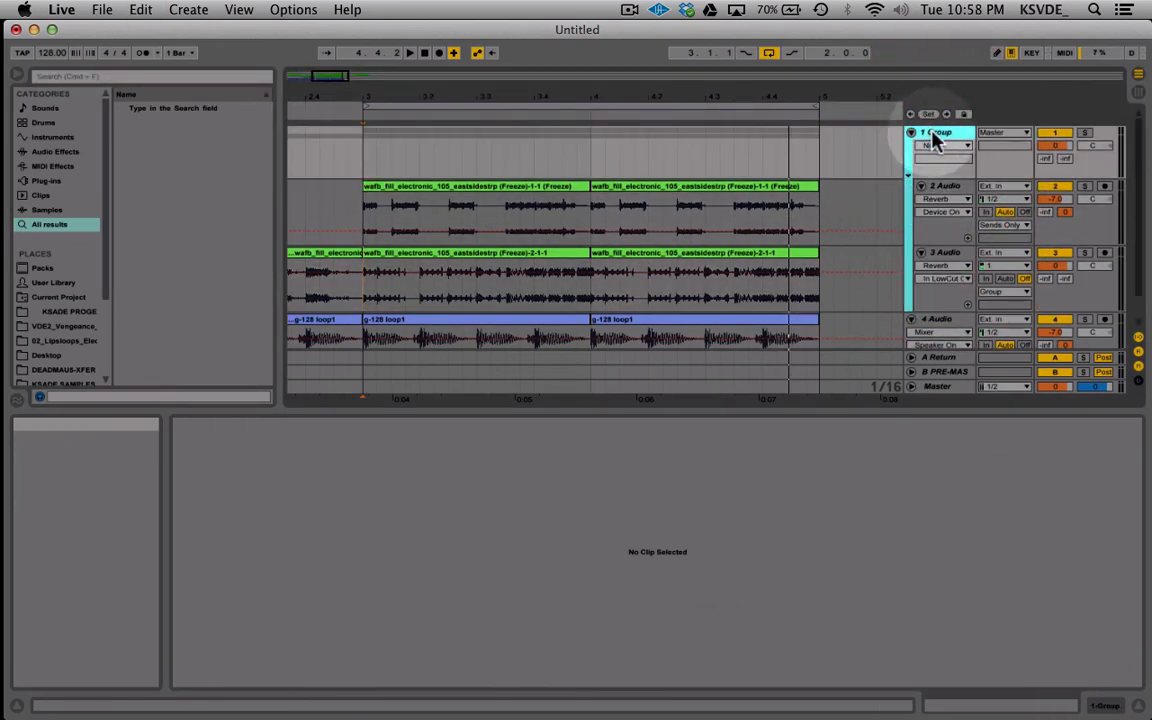
Step: Load GENERIC SYNTH CHAIN.adg from the ABLETON RACKS folder onto group track 1
left_click(935, 135)
scroll(66, 292, "down", 3)
left_click(56, 338)
scroll(60, 335, "down", 1)
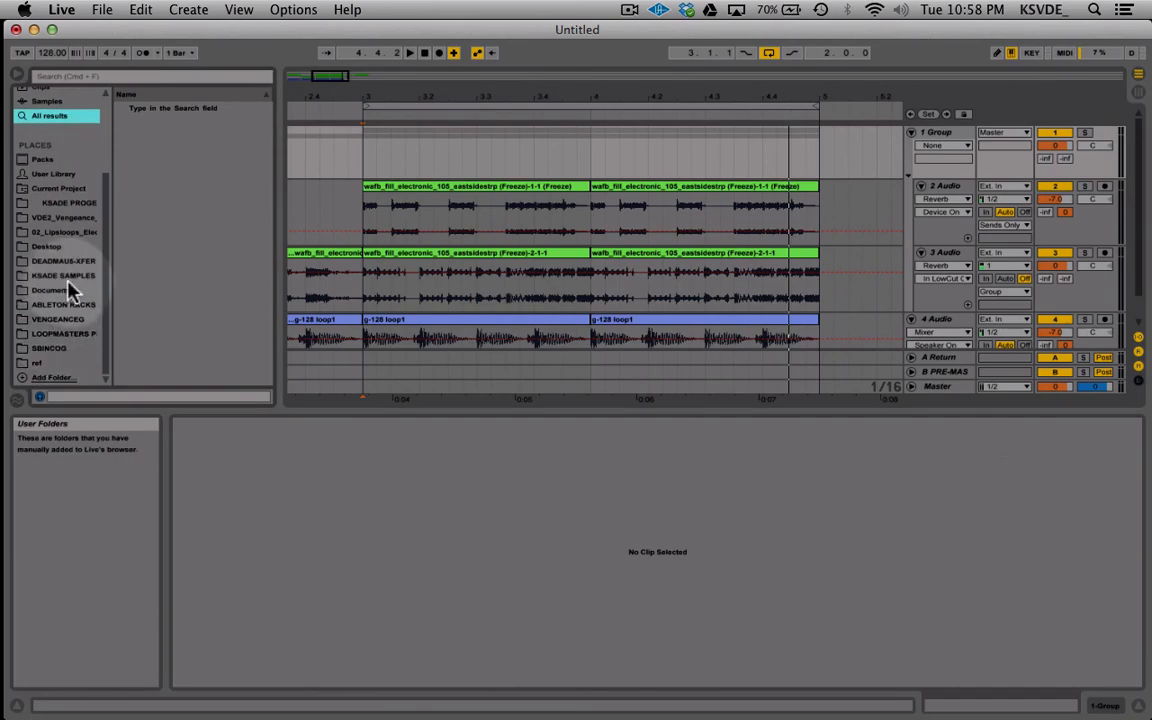
left_click(68, 305)
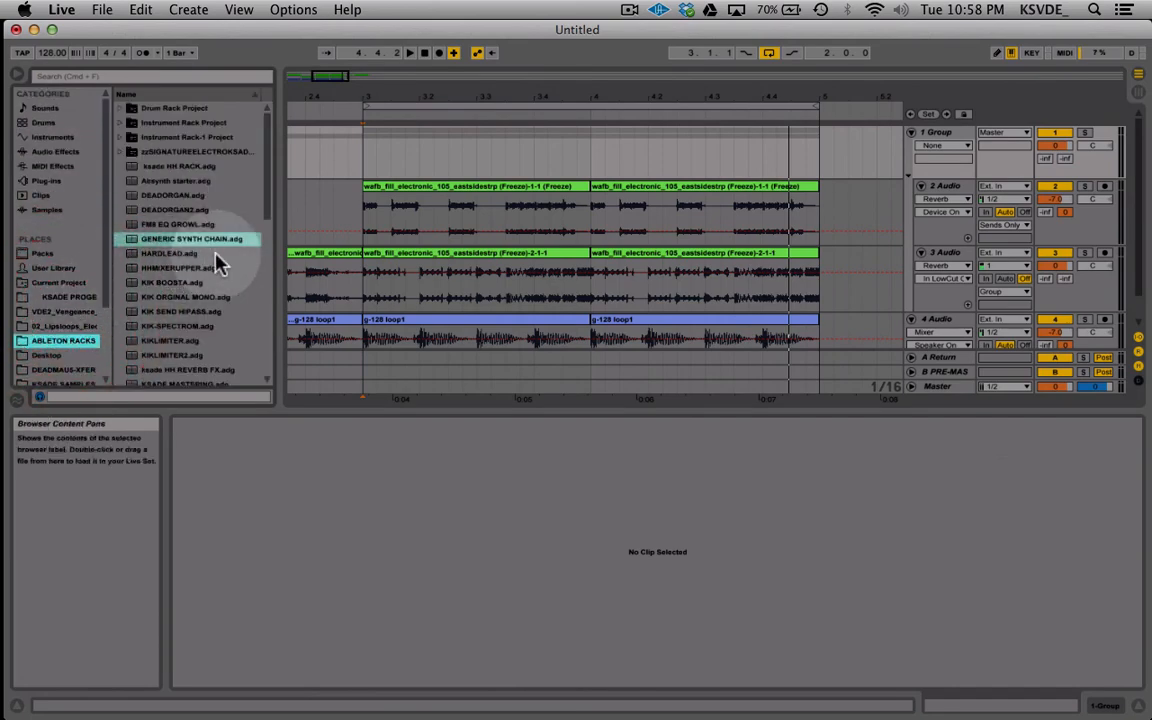
left_click_drag(218, 262, 257, 571)
key("shift+Tab")
Step: Set the sidechain input of the rack's second Compressor to 4-Audio
left_click(656, 586)
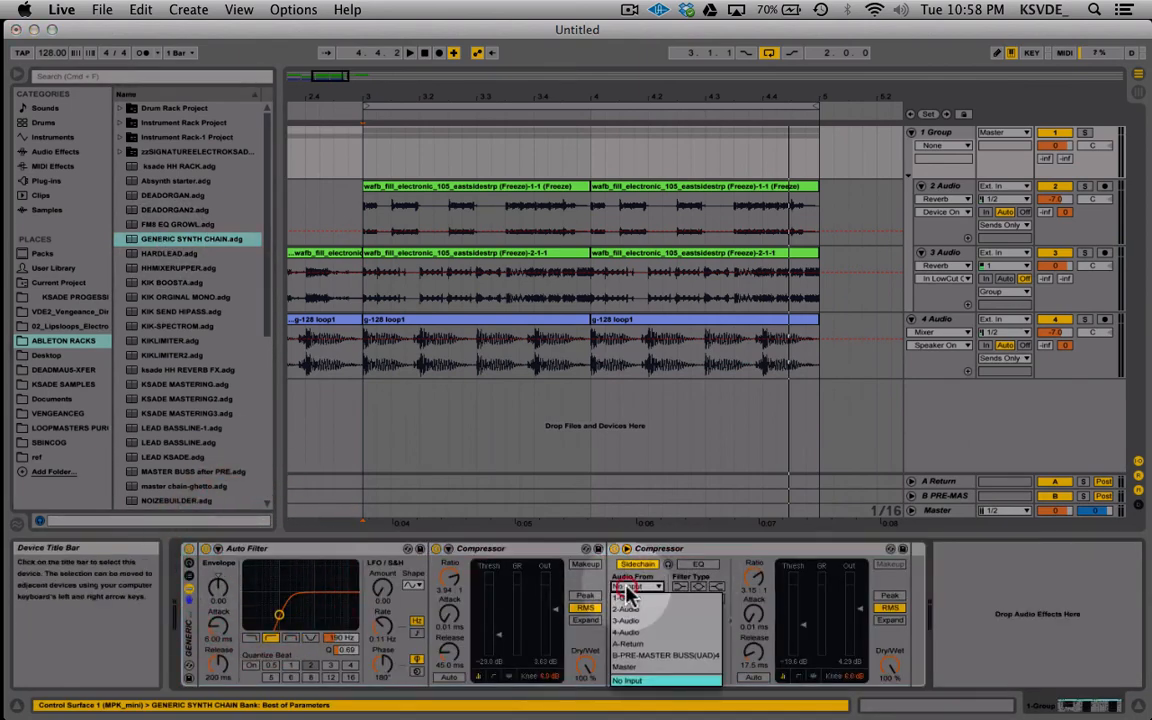
left_click(668, 621)
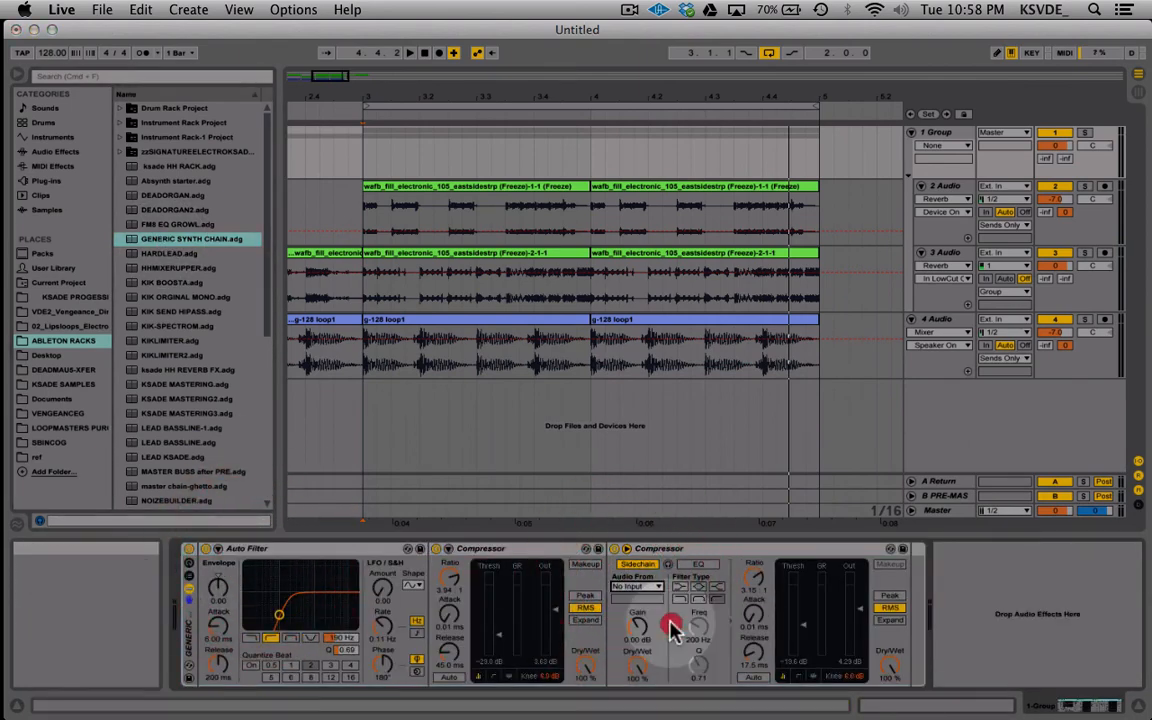
left_click(642, 587)
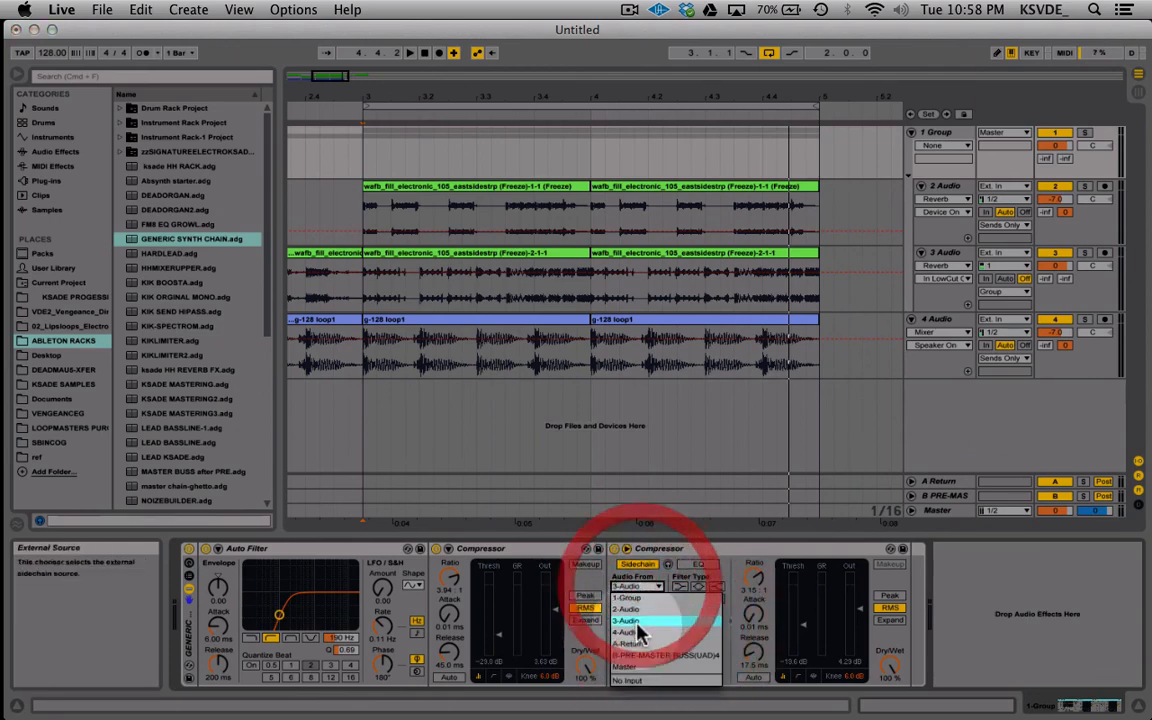
left_click(639, 633)
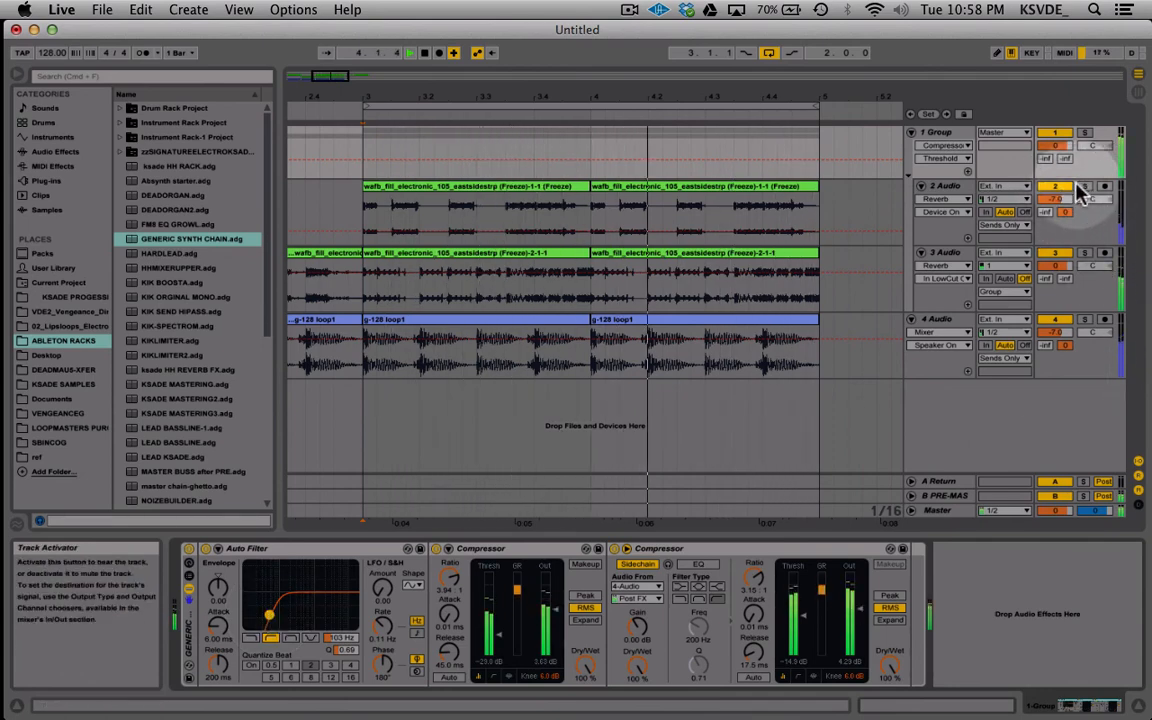
Step: Mute track 3 during playback, turn on track 2's Reverb and set its Dry/Wet to 27 %
left_click(1057, 254)
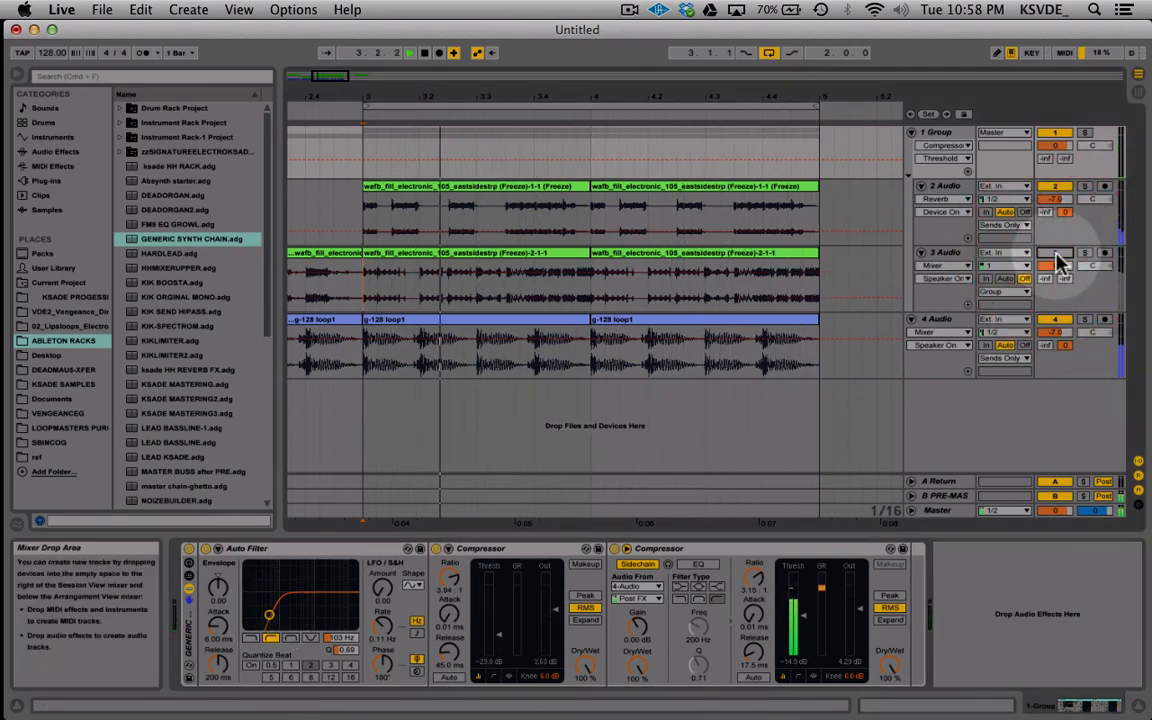
left_click(942, 187)
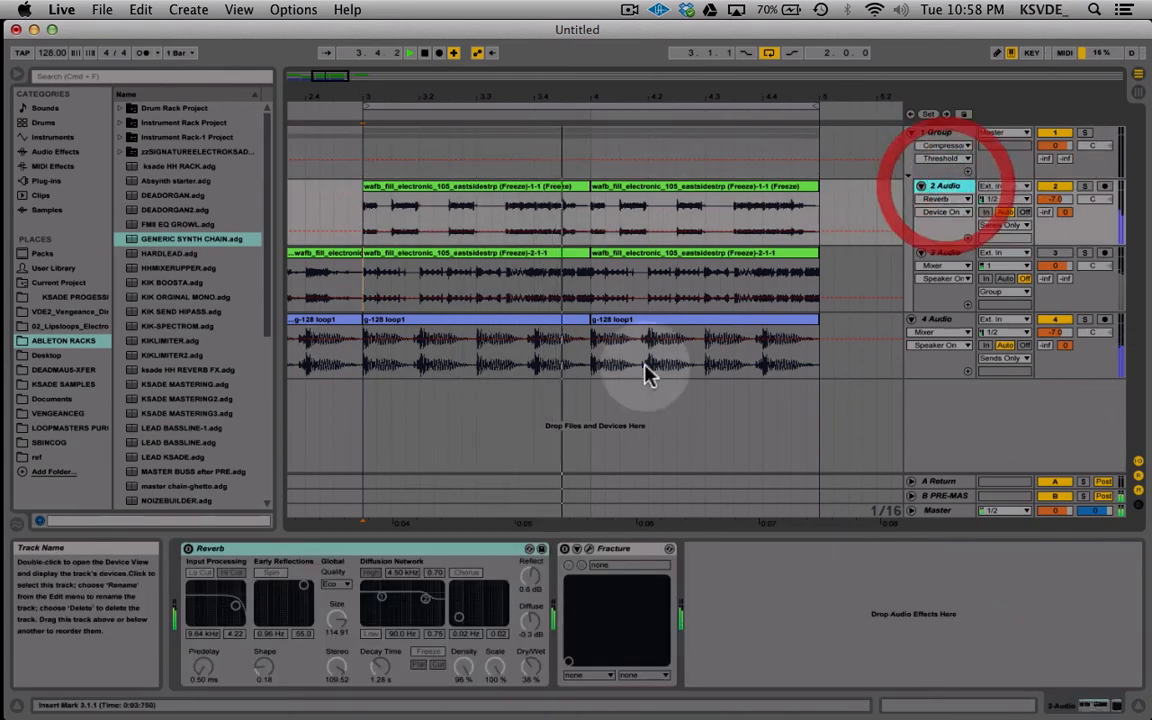
left_click(194, 552)
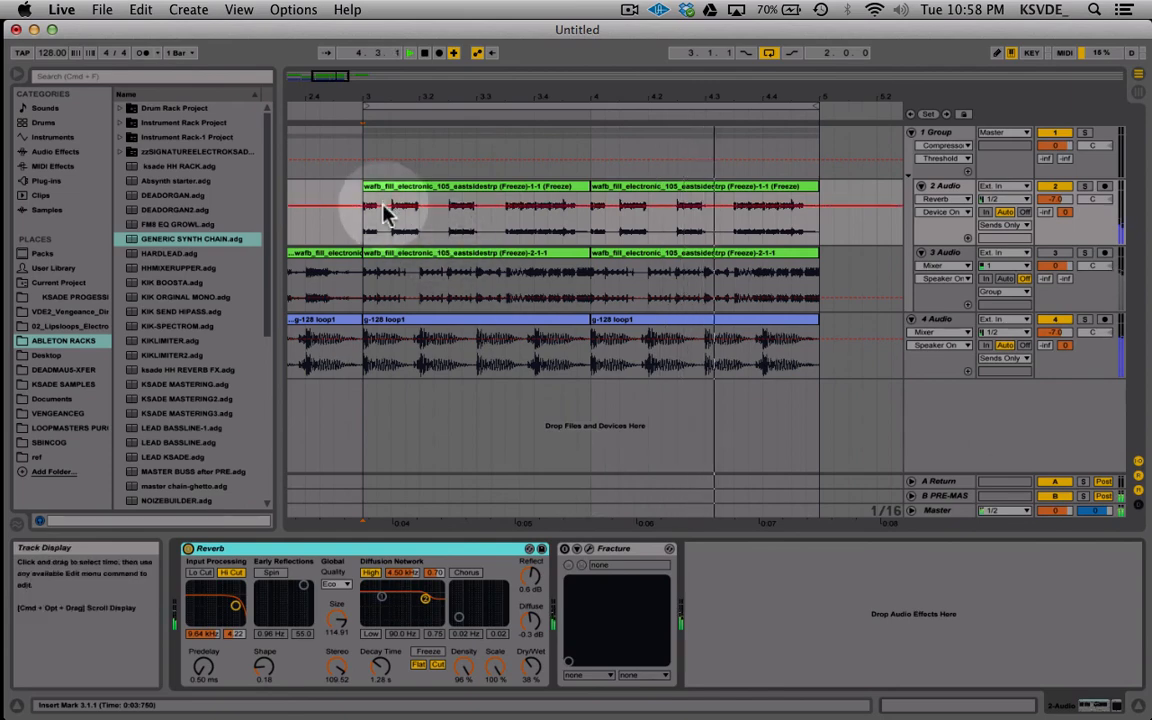
left_click_drag(365, 238, 470, 230)
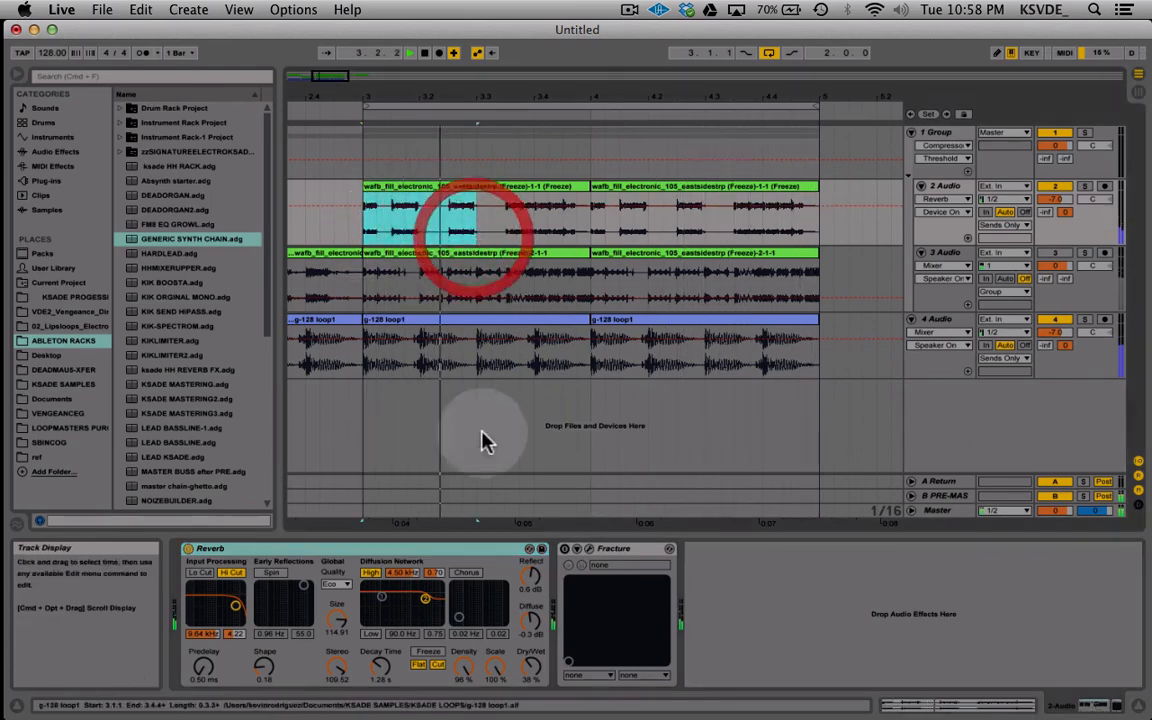
left_click(531, 667)
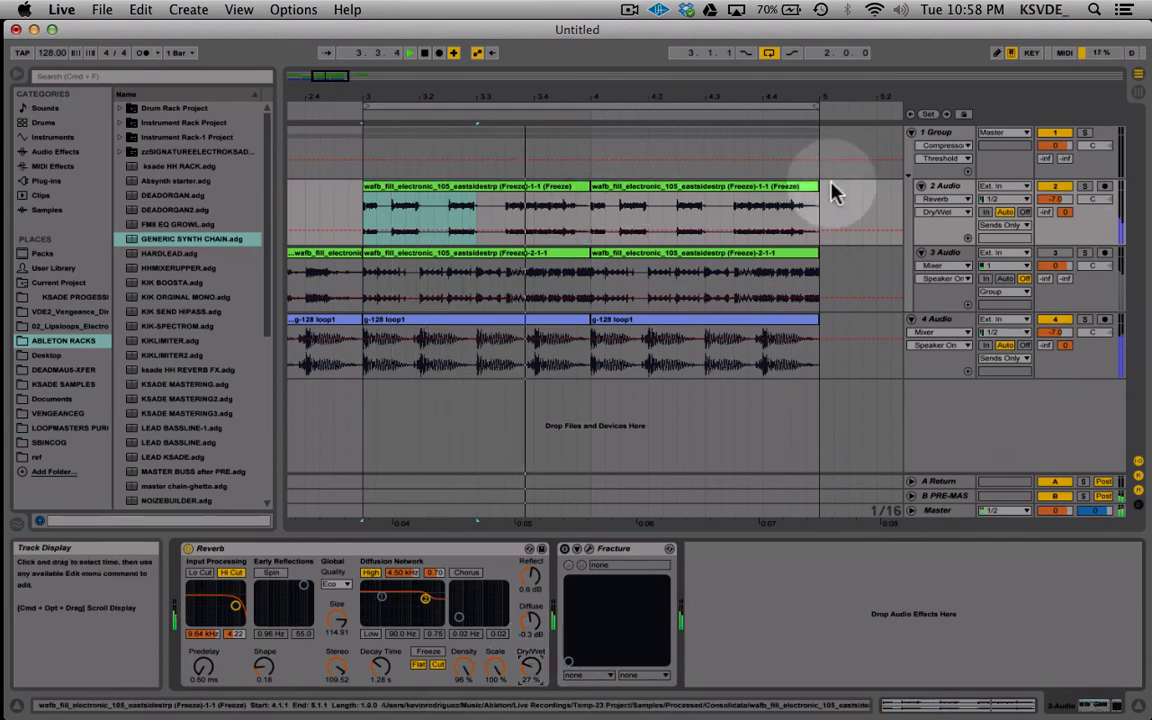
Step: Stop playback and consolidate the bar 3 and 4 clips on track 2 into one two-bar clip
key("space")
left_click_drag(822, 222, 362, 216)
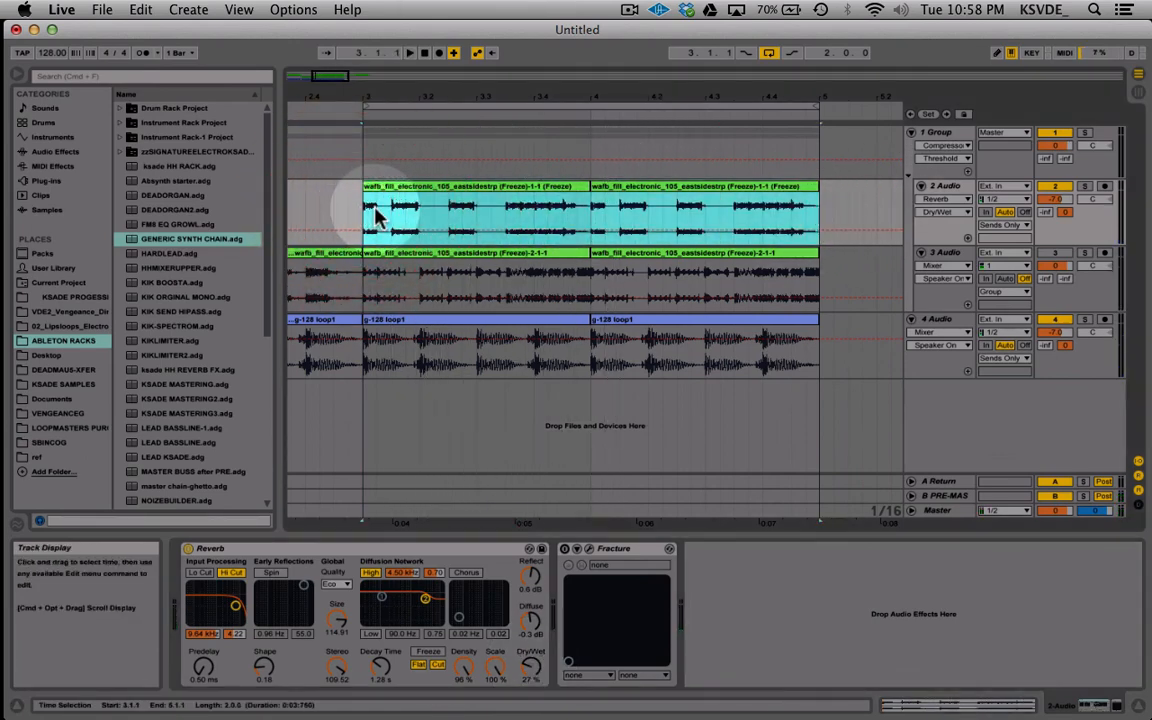
key("super+j")
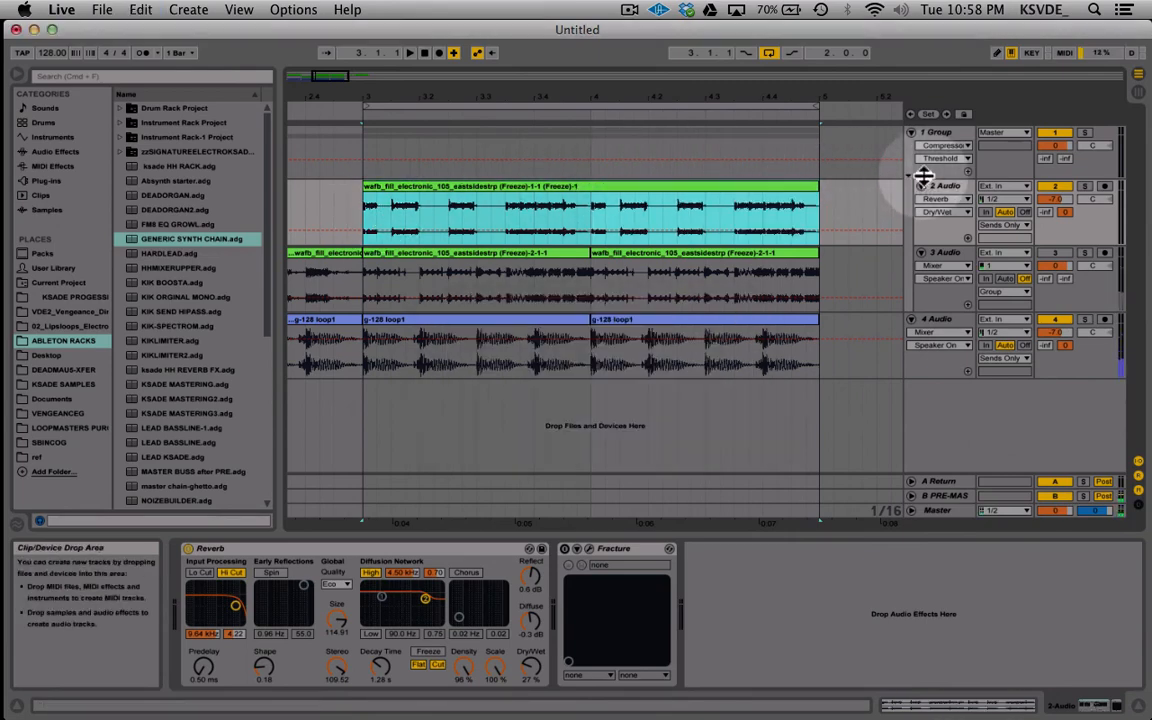
Step: Freeze track 2 to copy its two-bar clip onto track 3 at bar 5, and unfreeze track 2
right_click(942, 187)
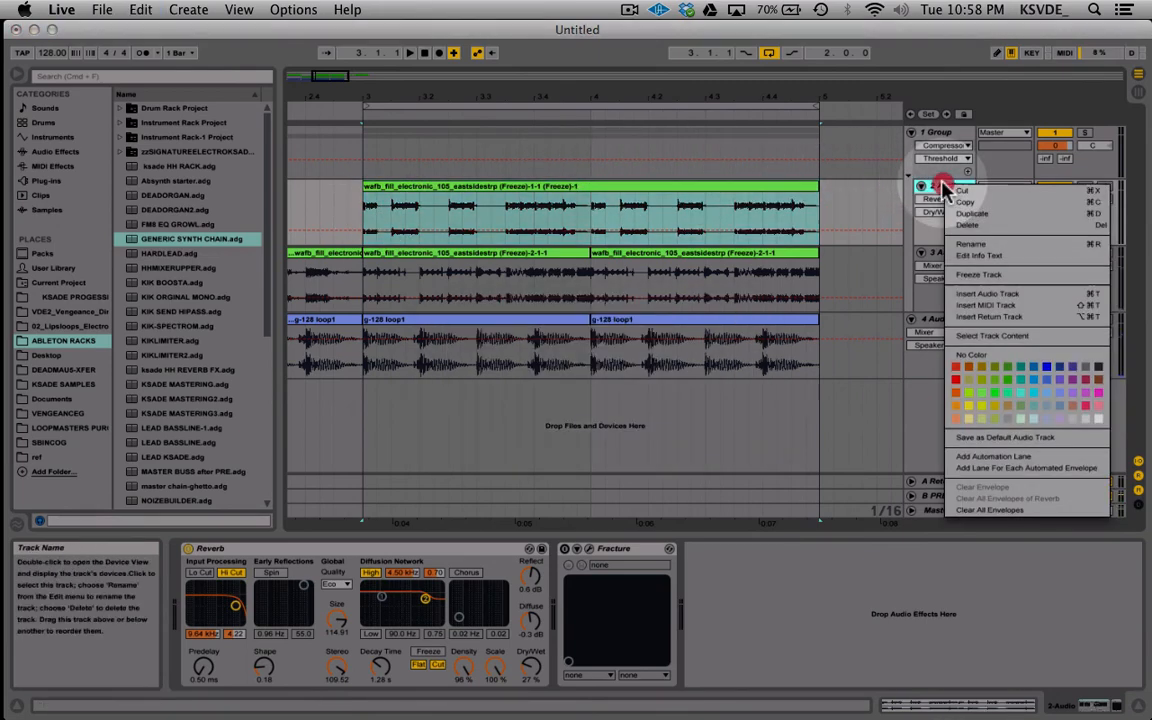
left_click(985, 275)
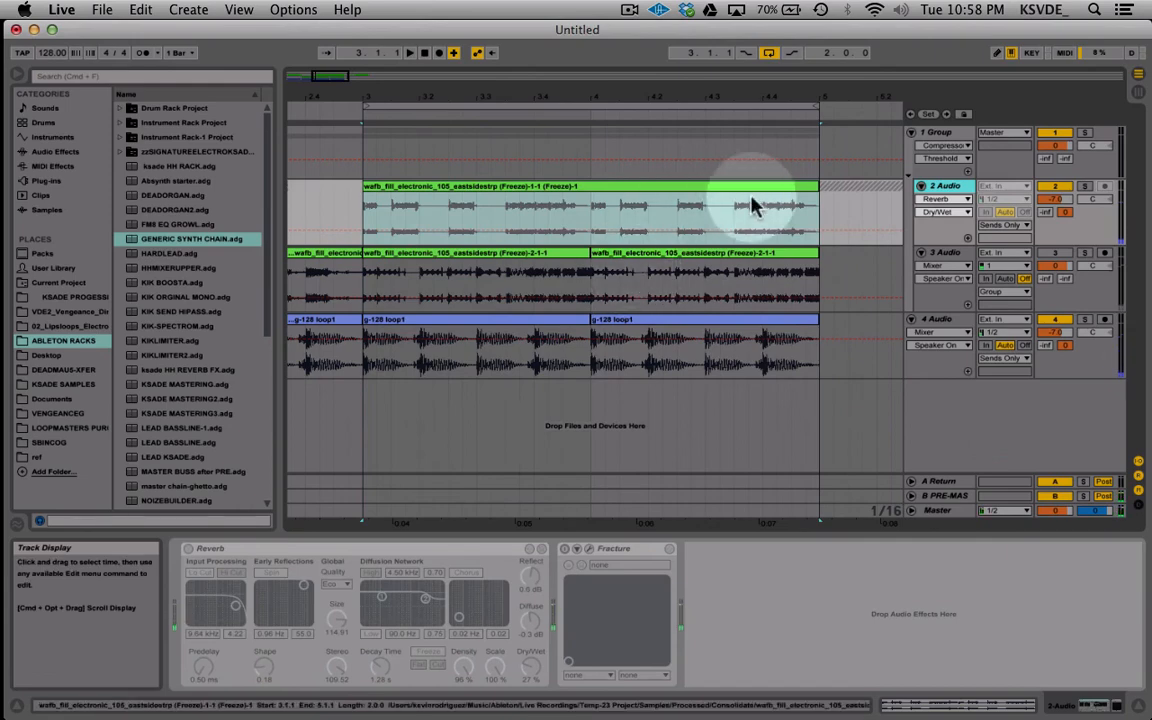
scroll(602, 271, "right", 5)
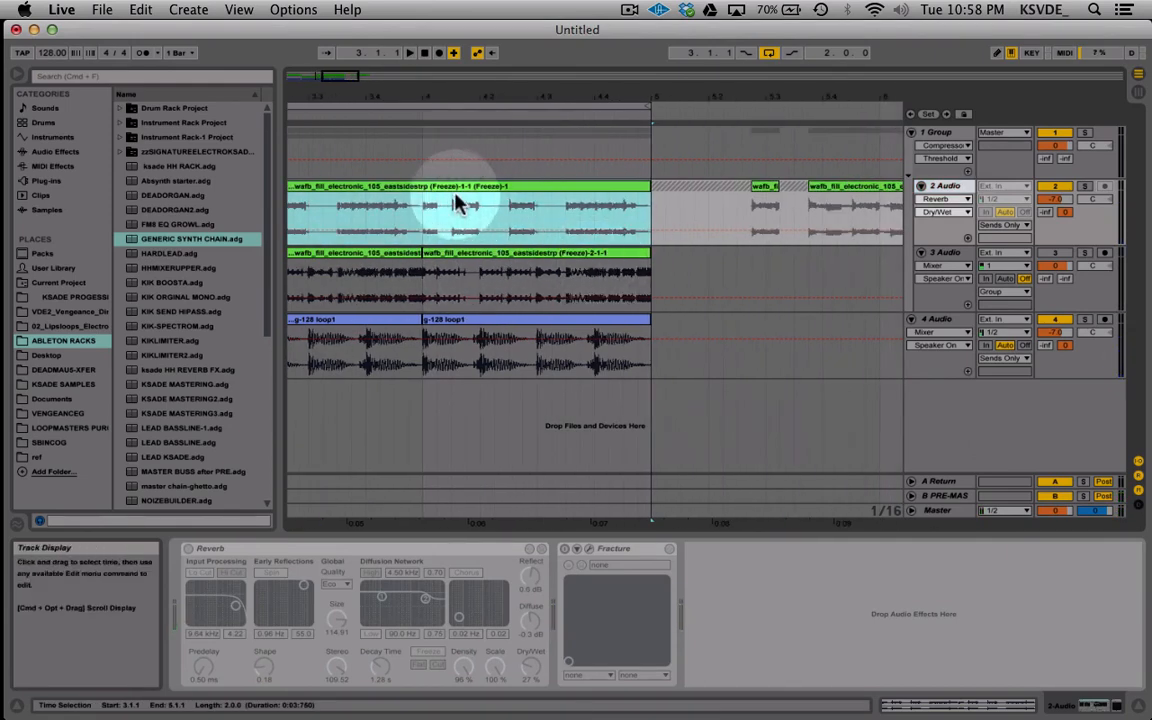
left_click_drag(622, 275, 833, 274)
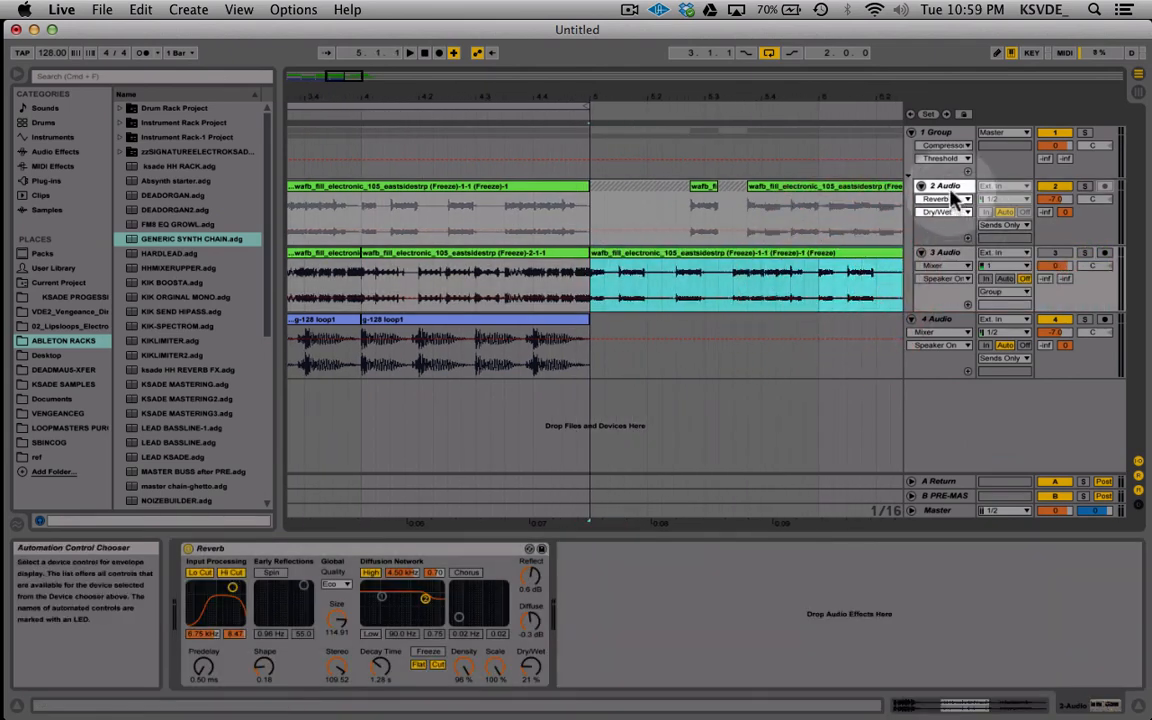
right_click(948, 187)
left_click(995, 279)
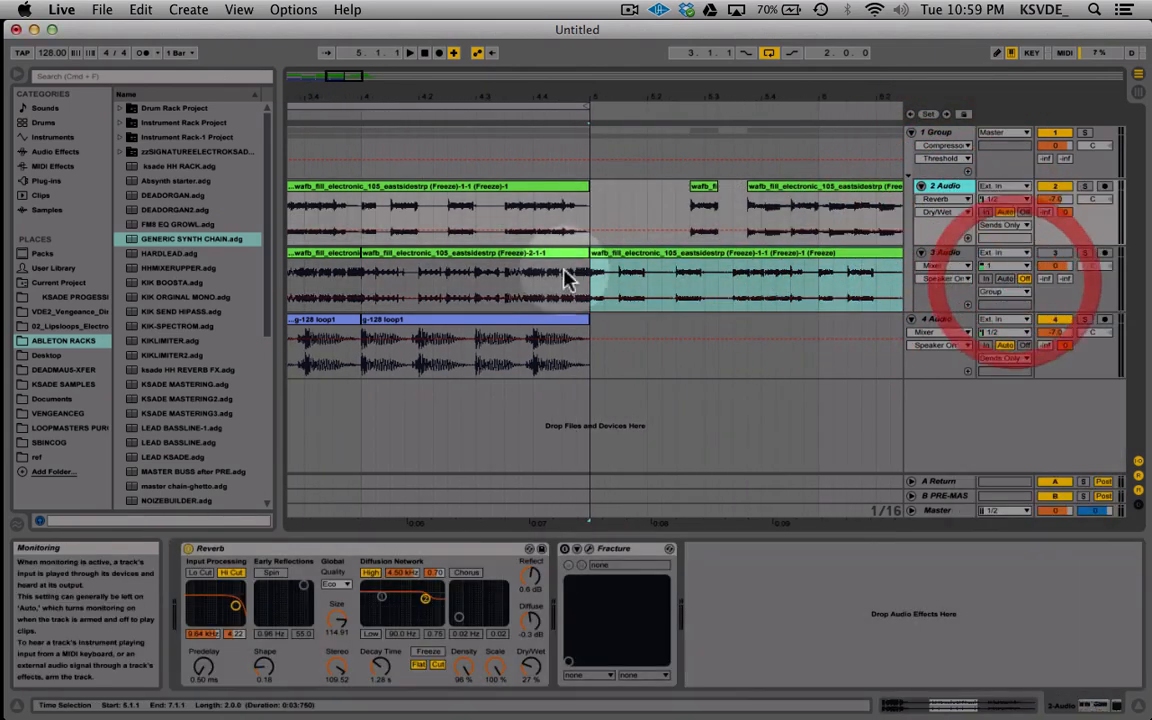
Step: Unmute and solo track 3, and turn off its Reverb
scroll(635, 290, "right", 3)
left_click(946, 252)
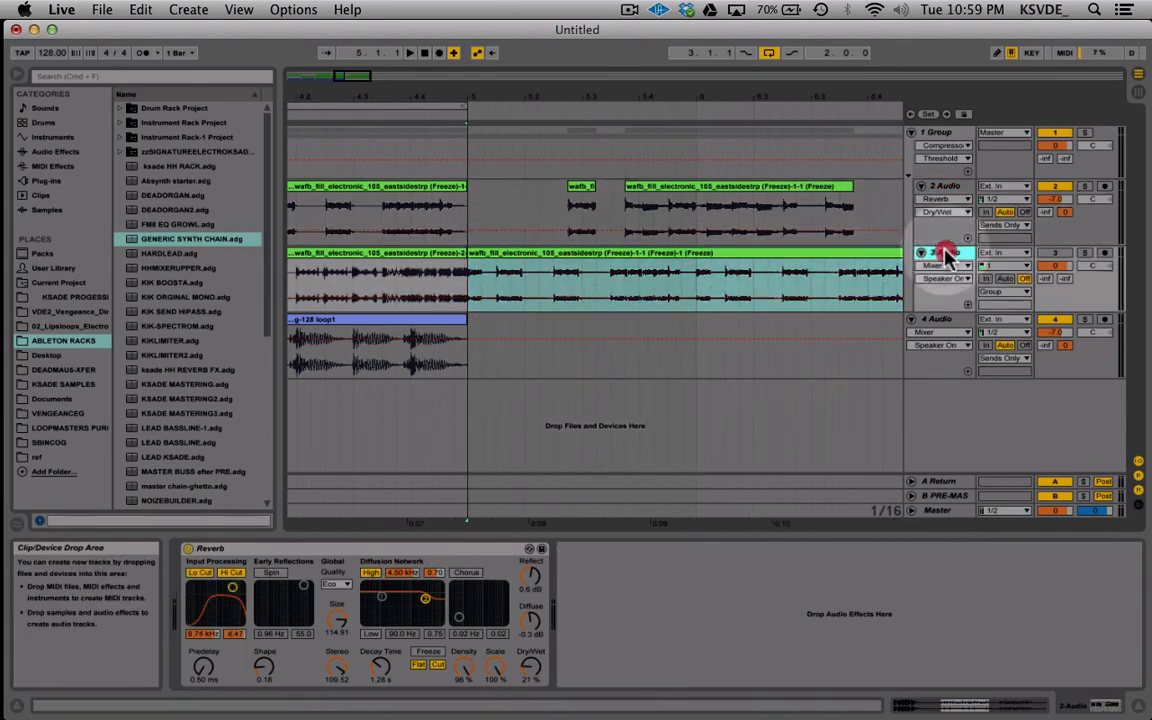
left_click(1052, 254)
left_click(1084, 253)
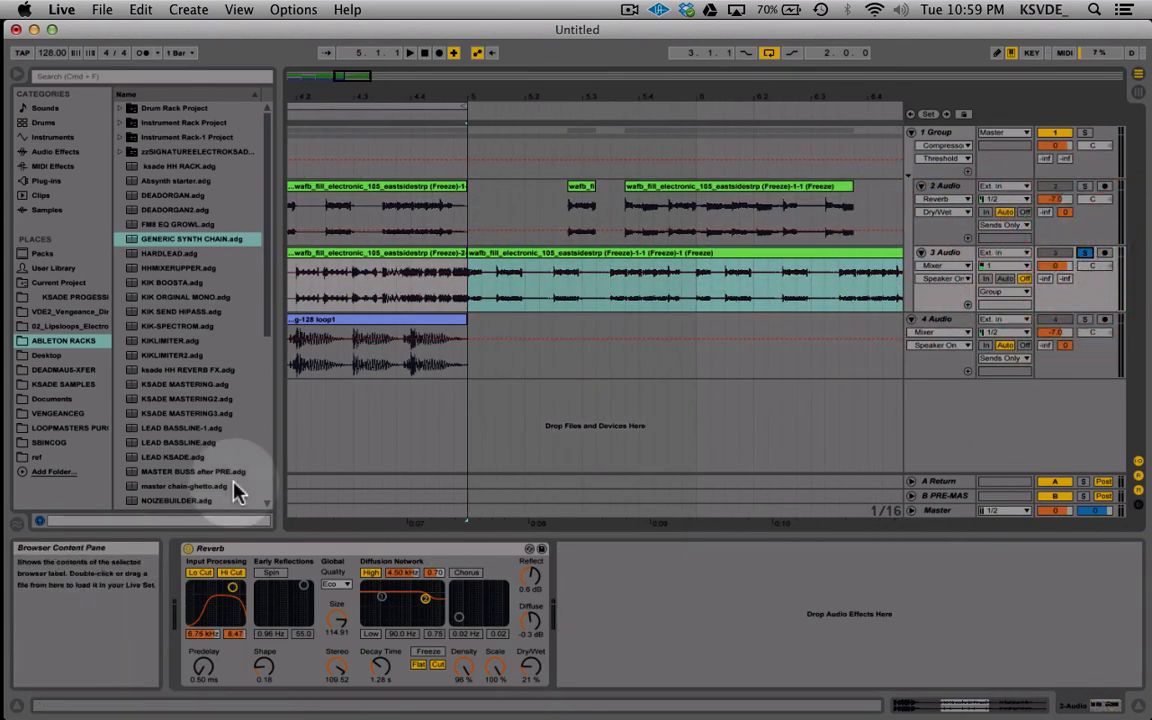
left_click(195, 548)
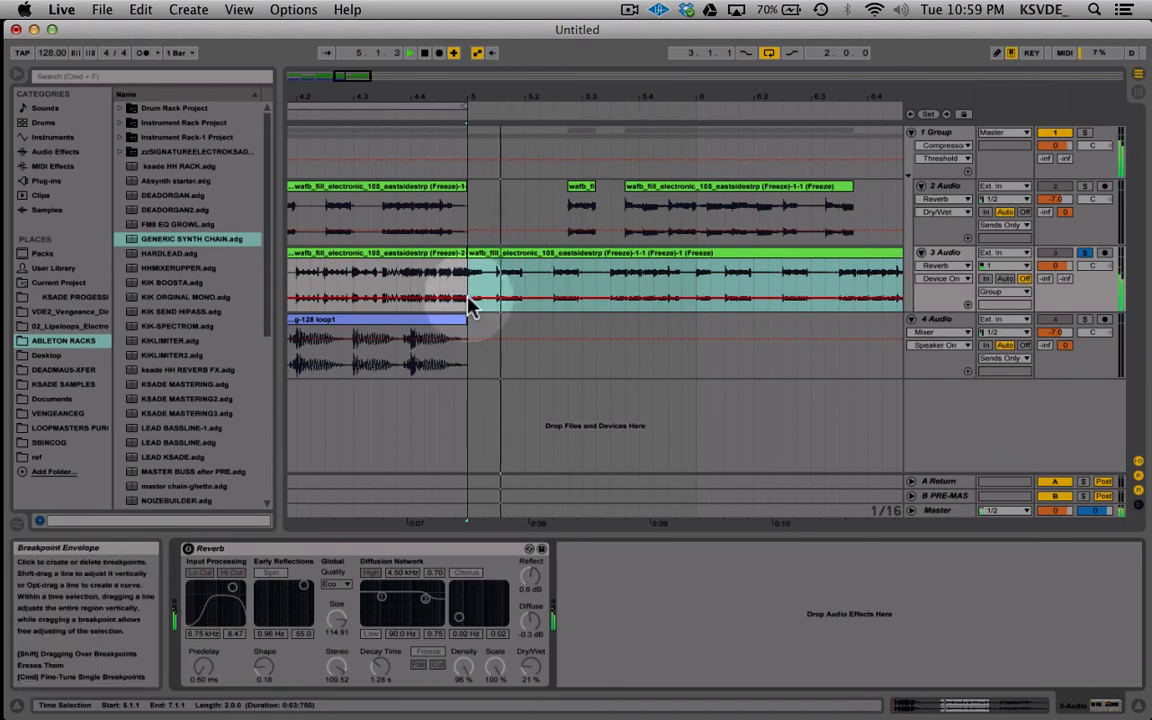
Step: Play the copied two-bar clip on track 3 from bar 5, stop at its end and unsolo the track
key("space")
scroll(469, 298, "right", 2)
left_click_drag(368, 75, 361, 73)
key("space")
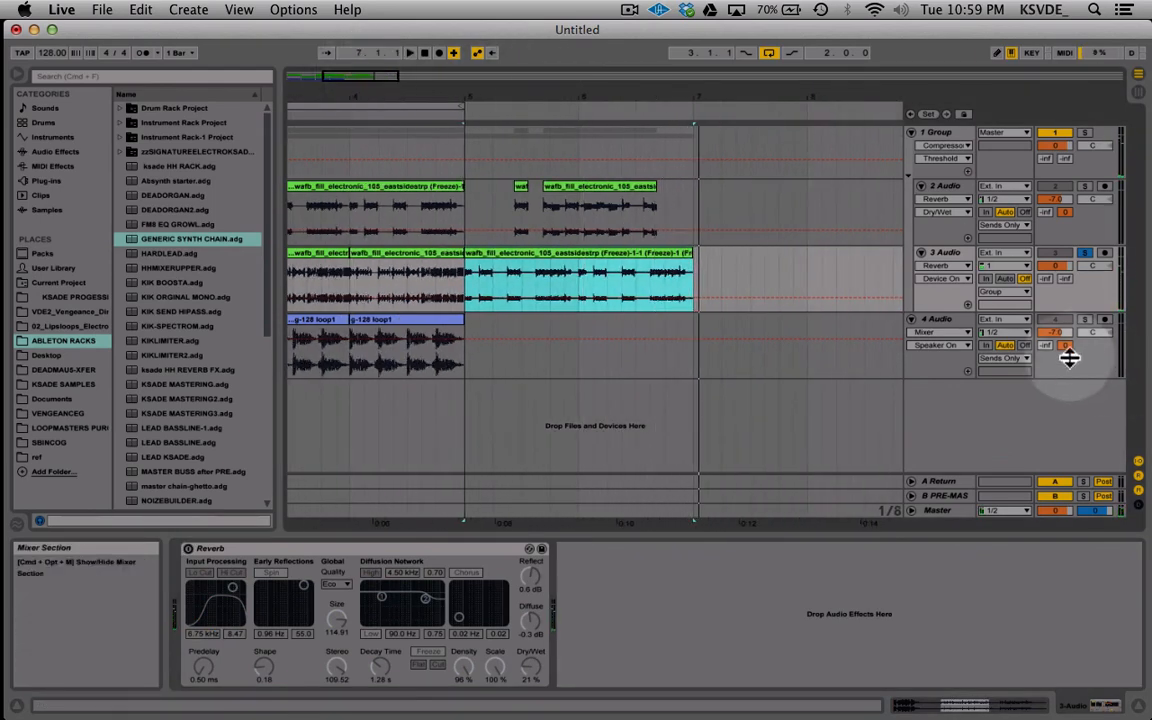
left_click(1085, 253)
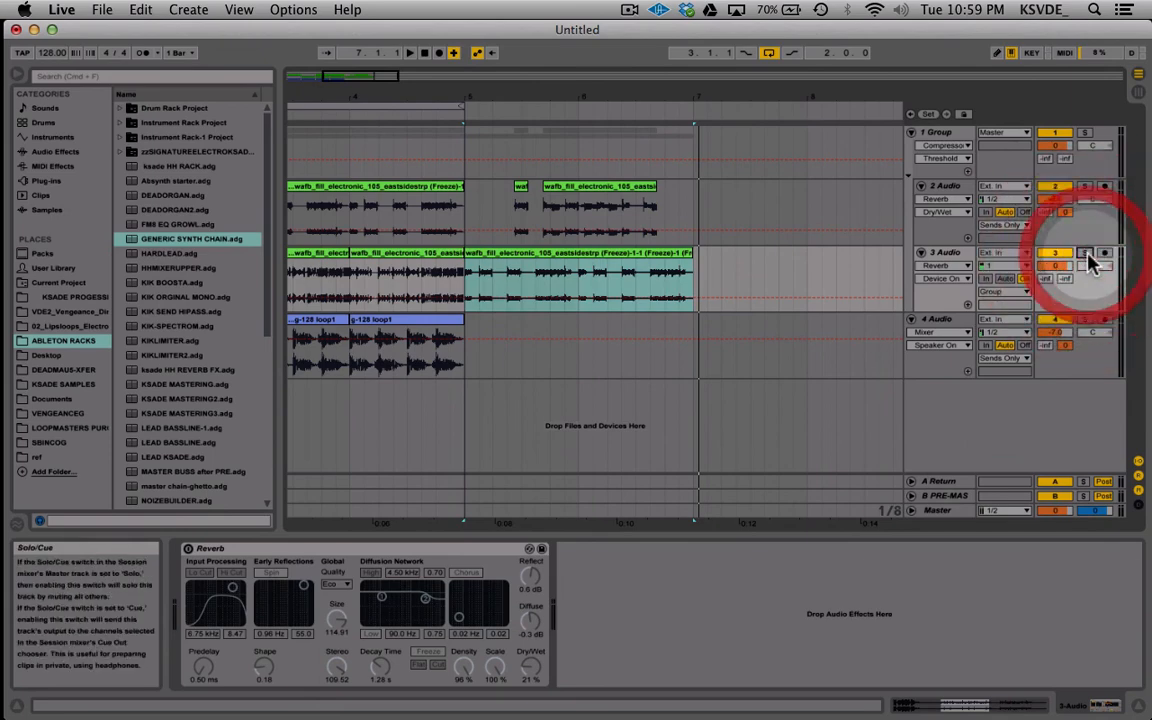
Step: Save the Live Set as COMPLEXTEORERE on the Desktop and delete the temporary project files
key("super+s")
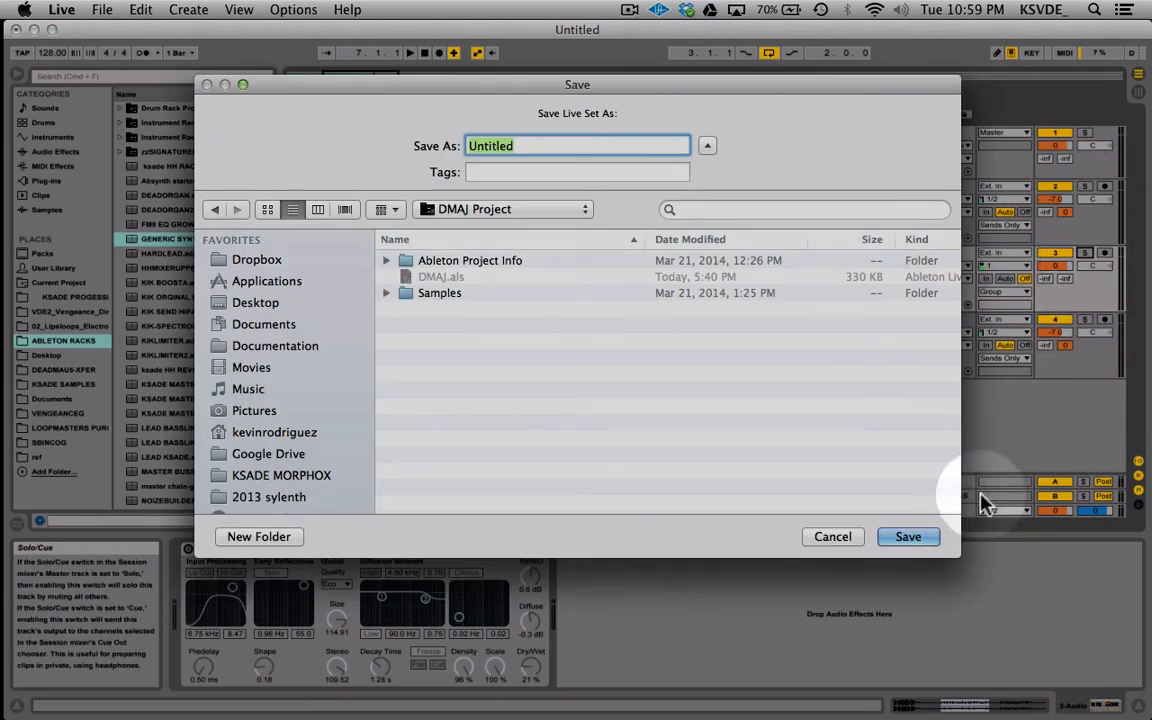
left_click(836, 537)
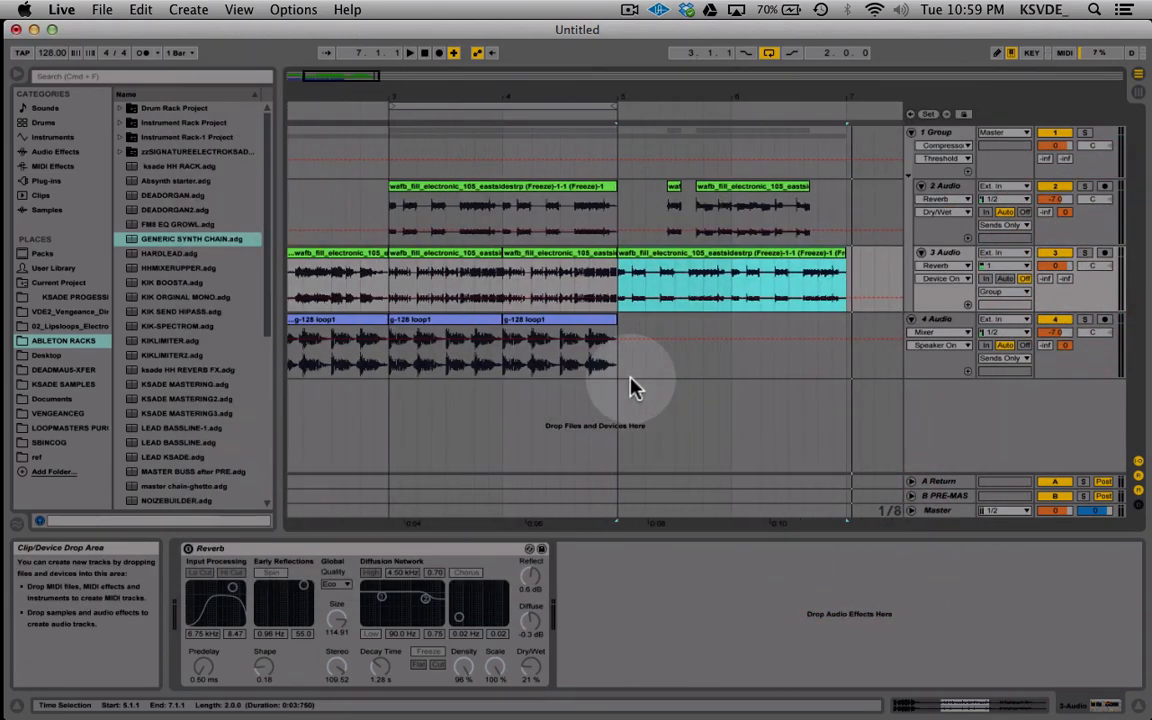
key("super+s")
type("COMPLEXTEORERE")
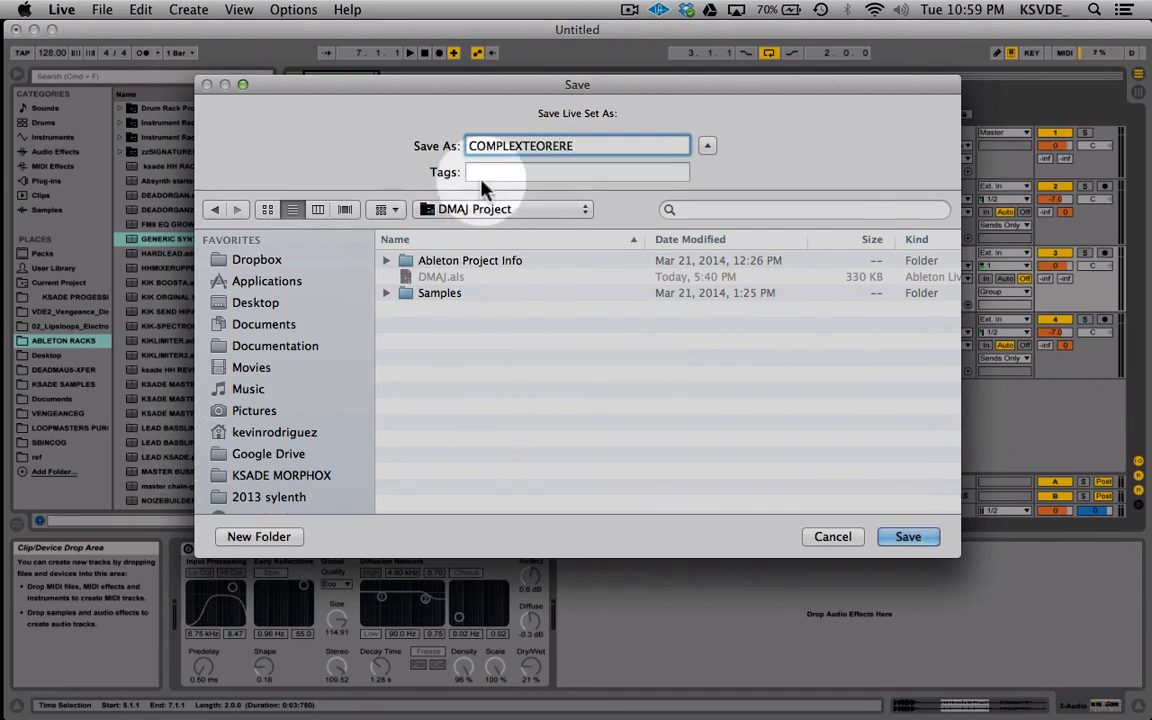
left_click(262, 302)
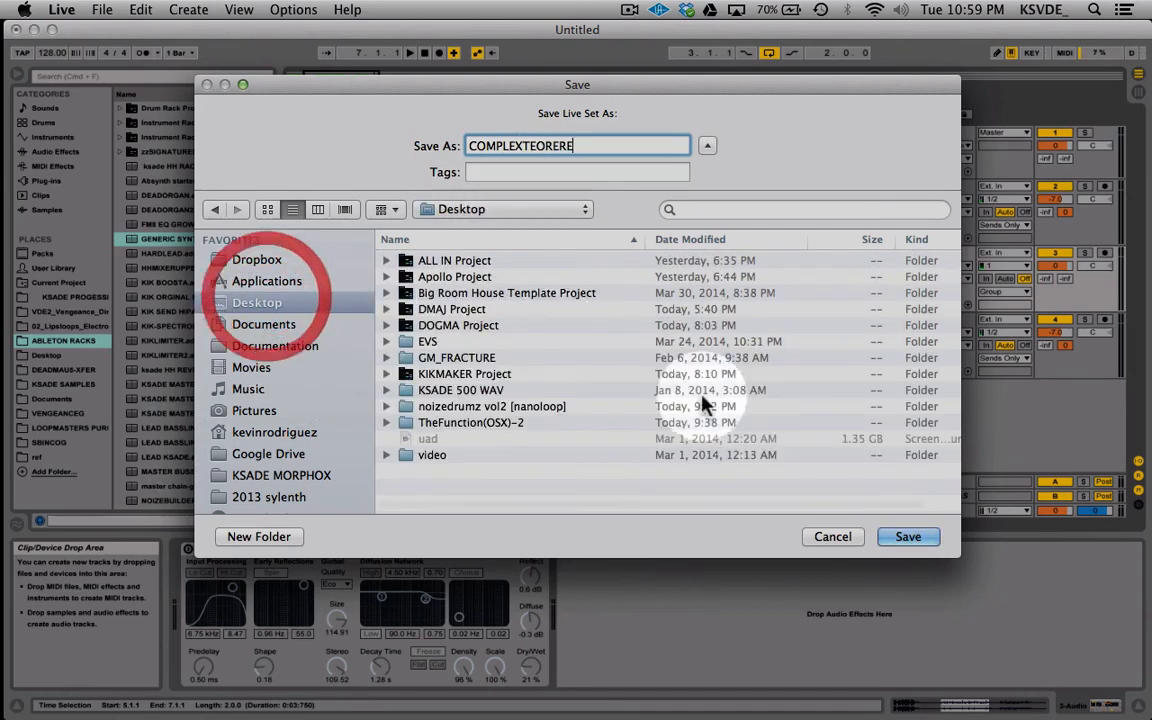
left_click(895, 532)
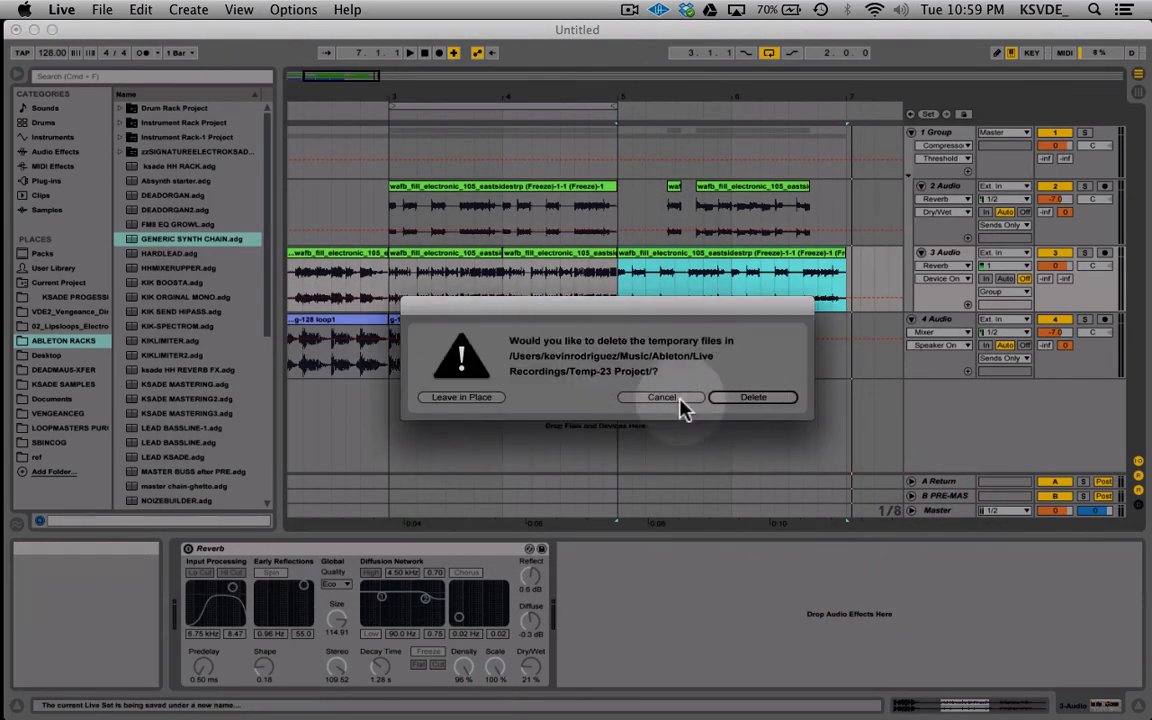
left_click(764, 398)
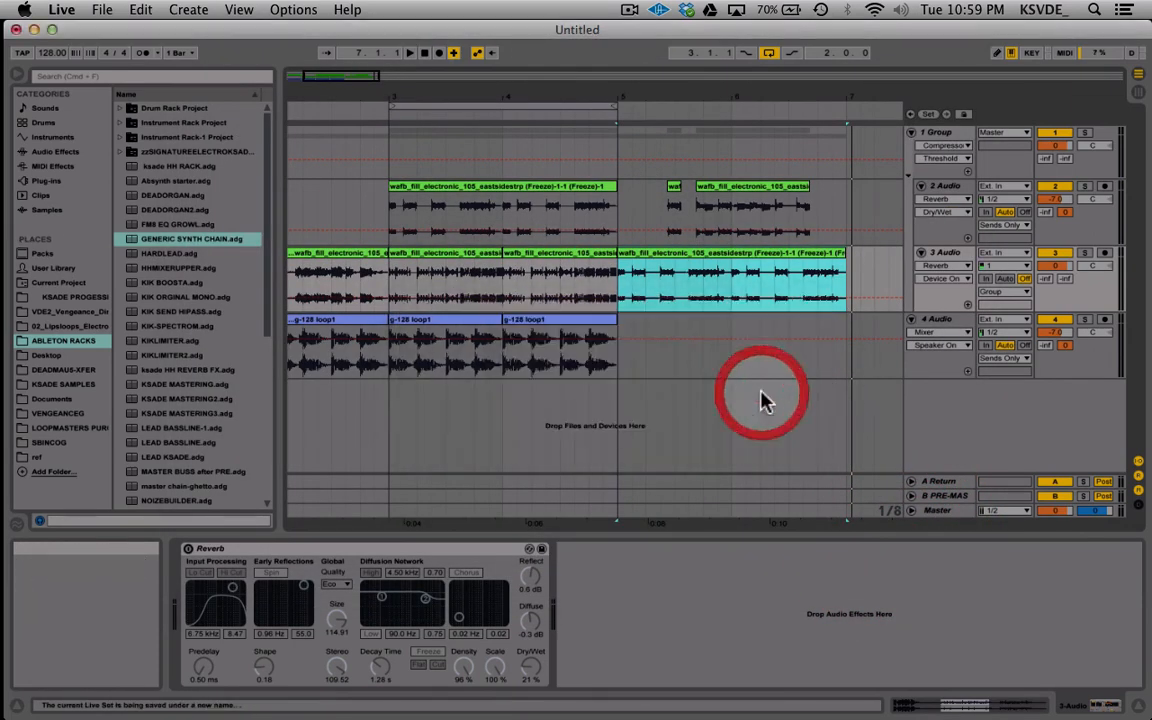
left_click_drag(365, 68, 415, 80)
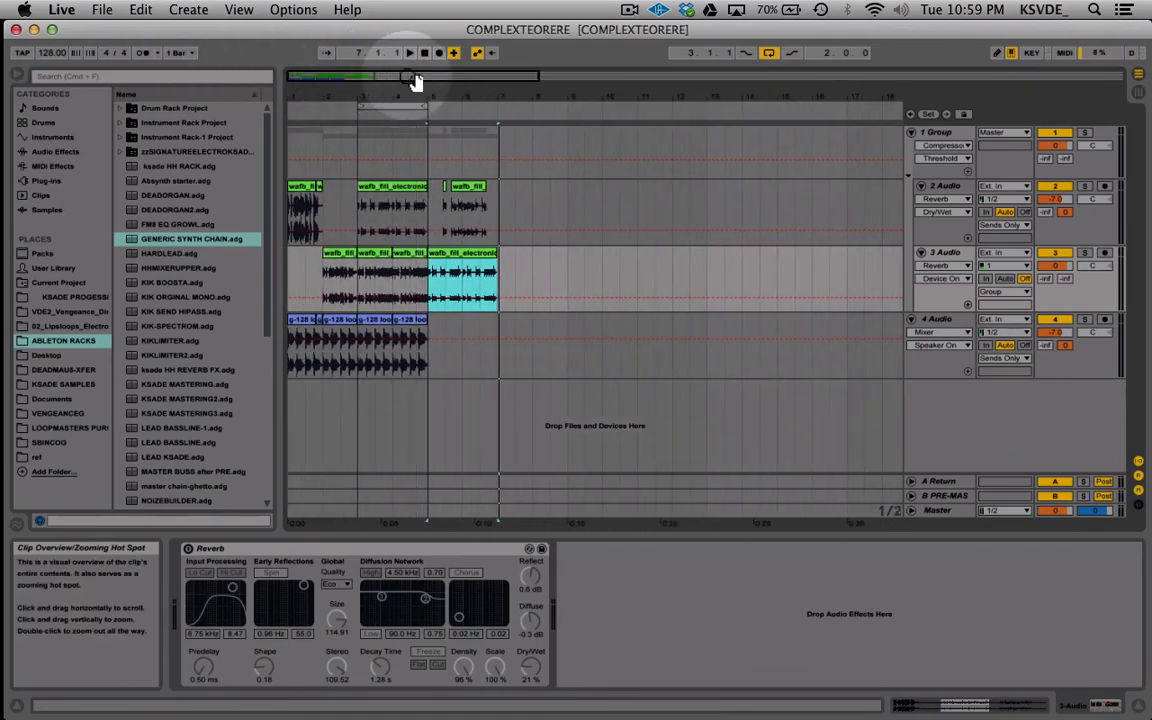